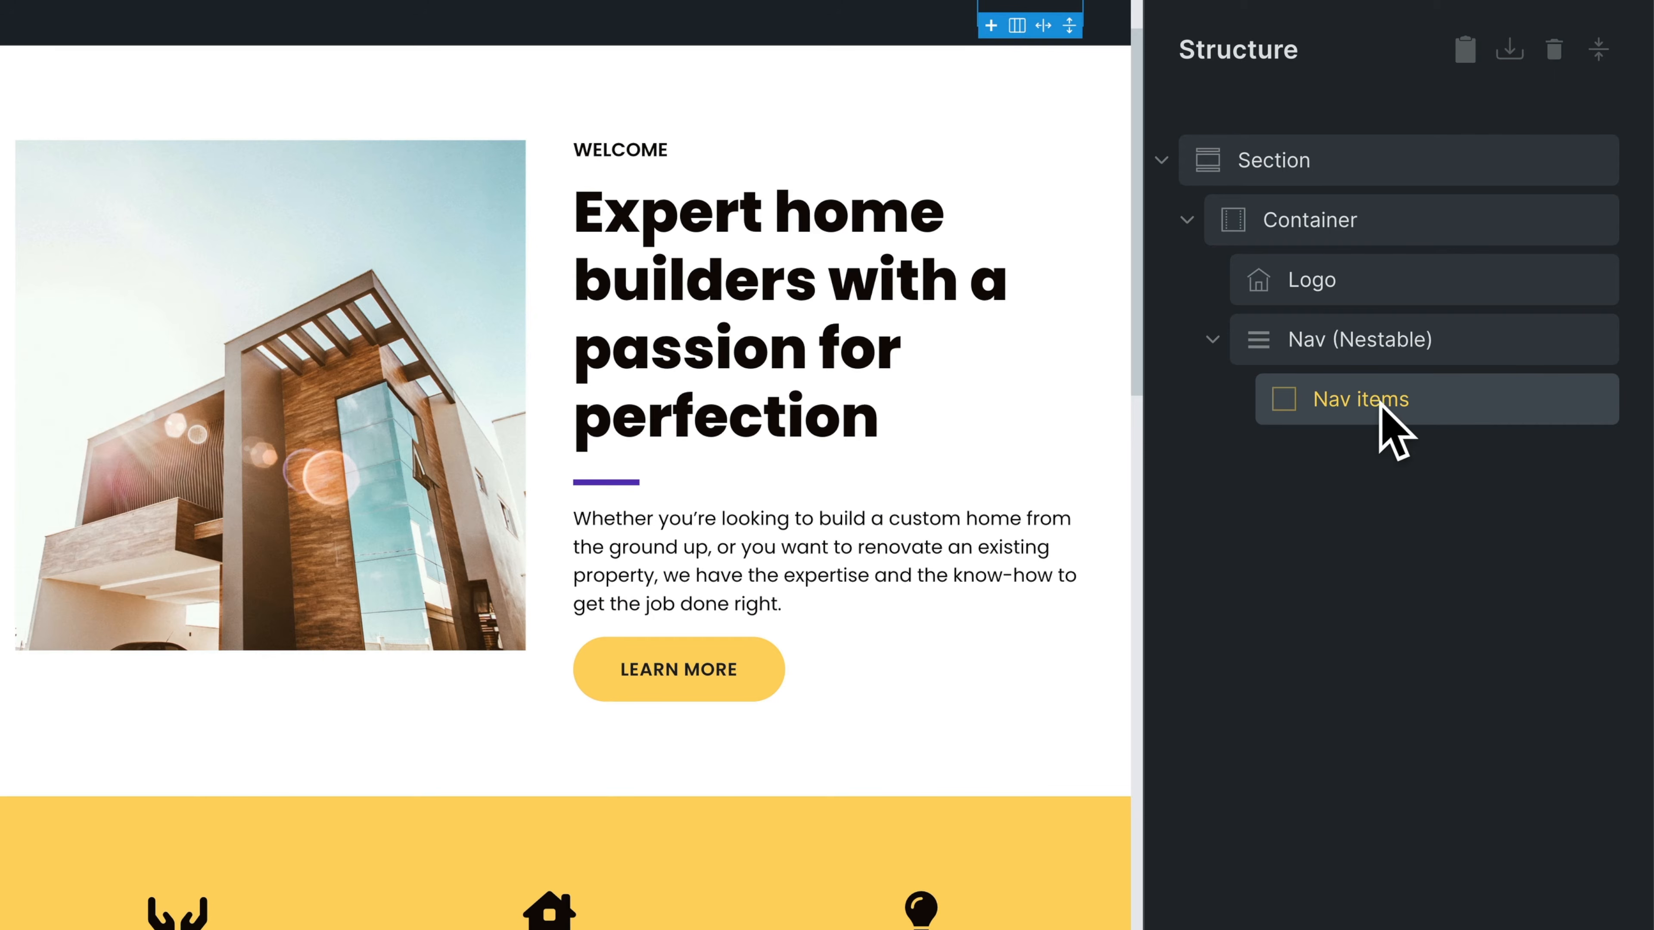
right_click(1381, 406)
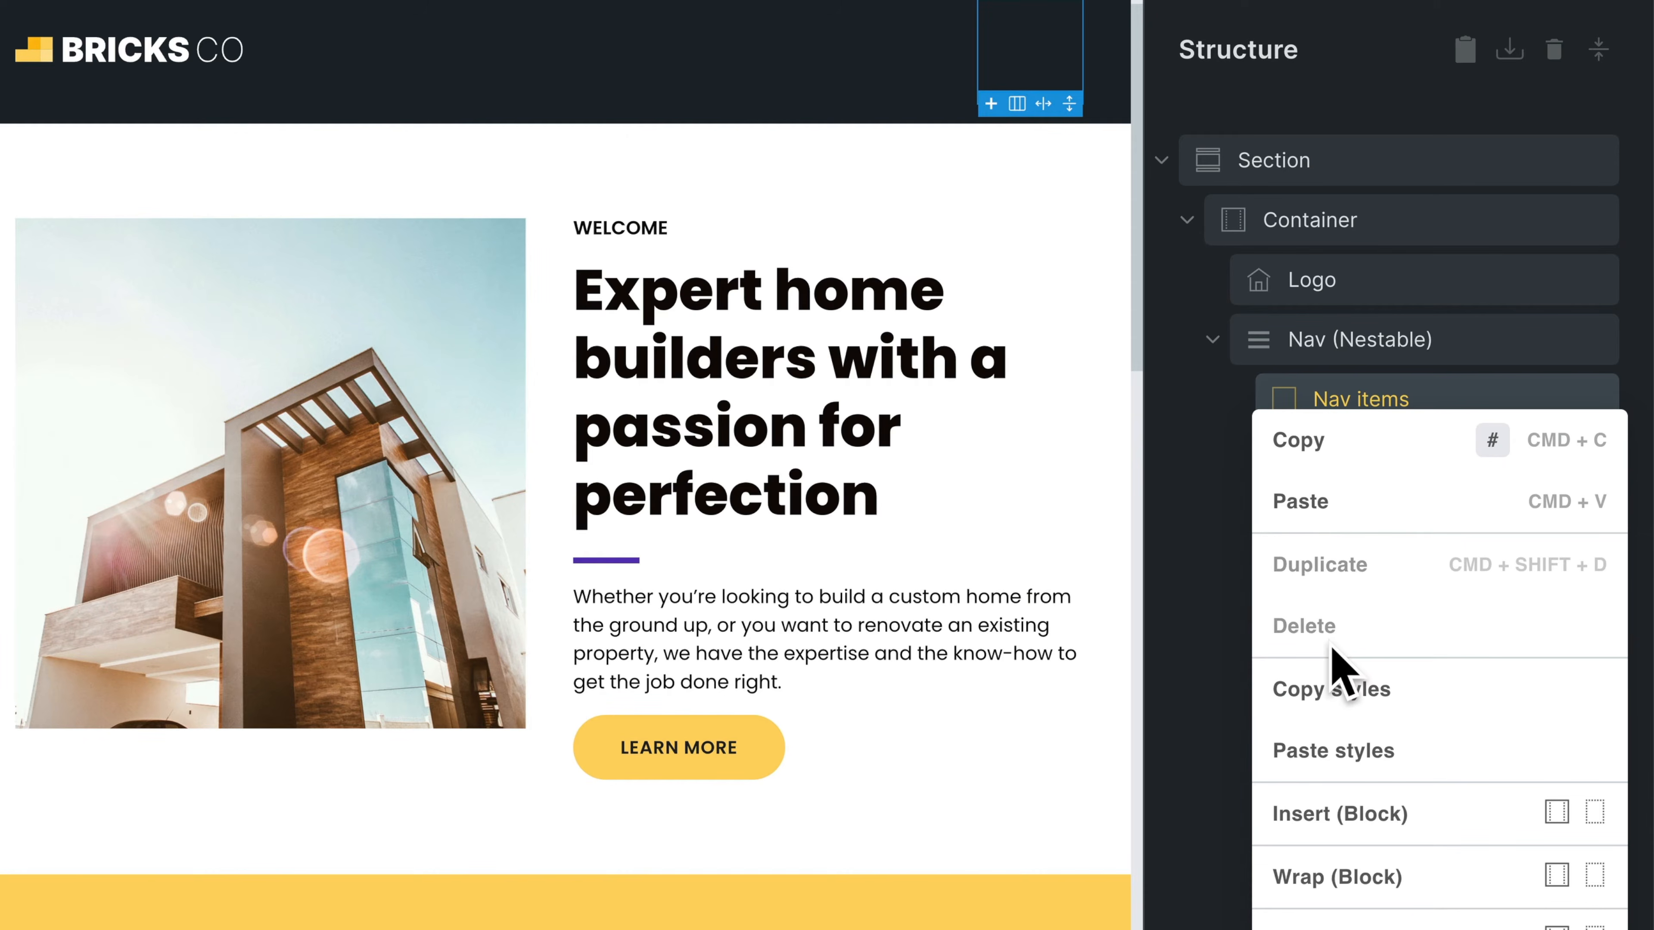
left_click(1204, 489)
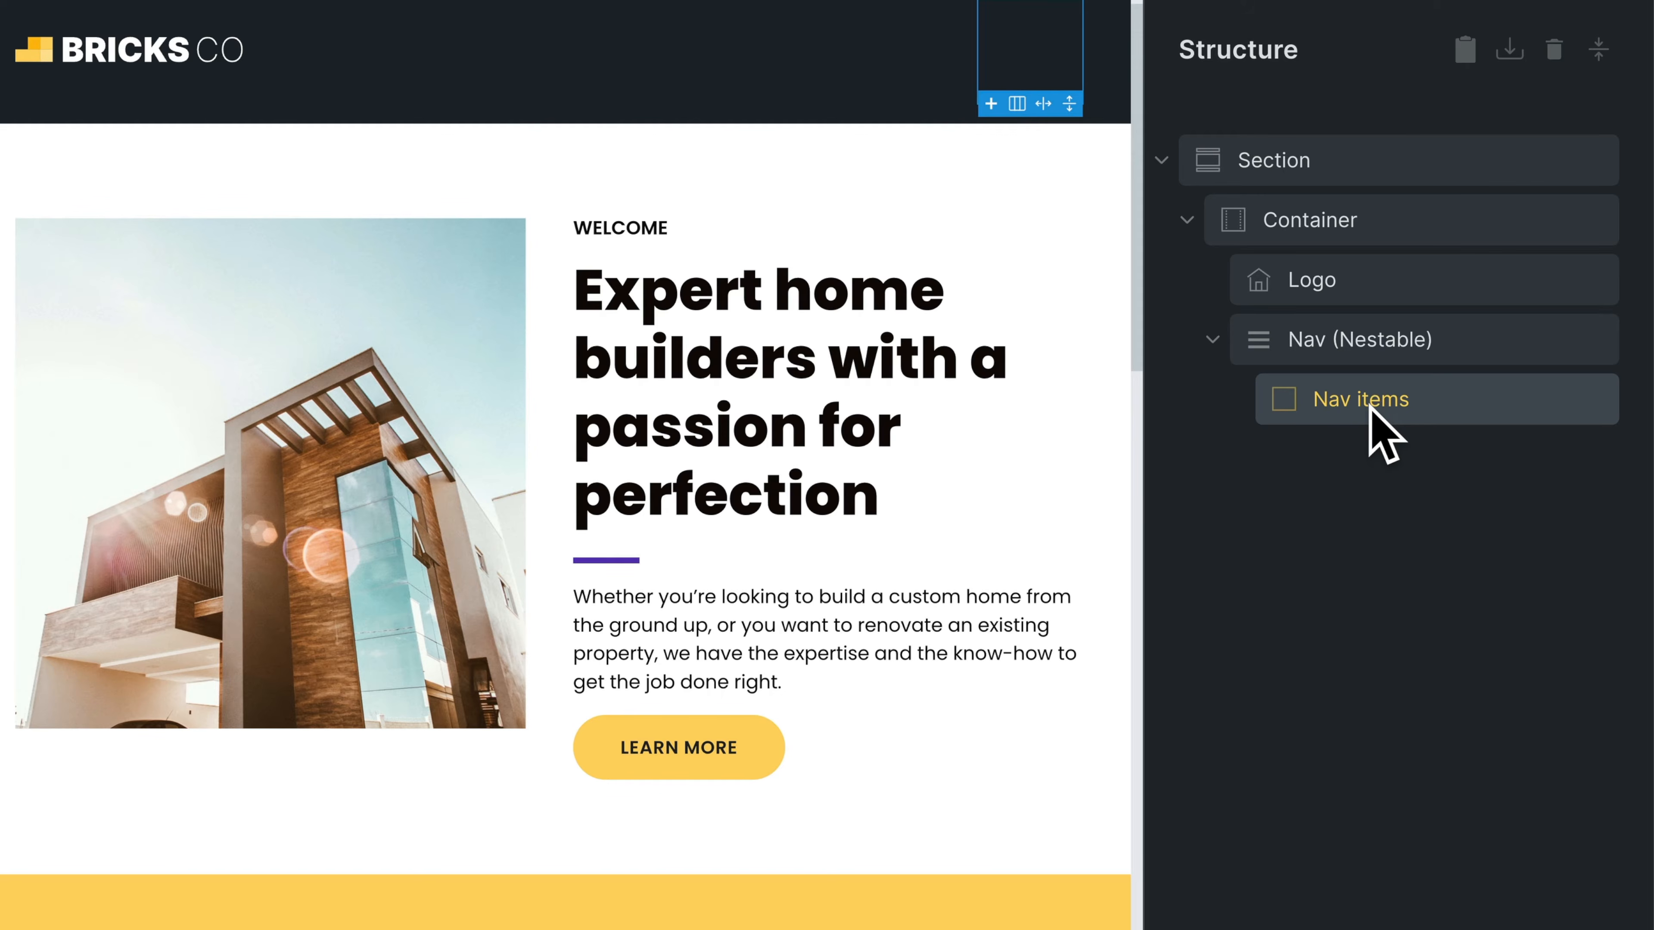
left_click(1367, 348)
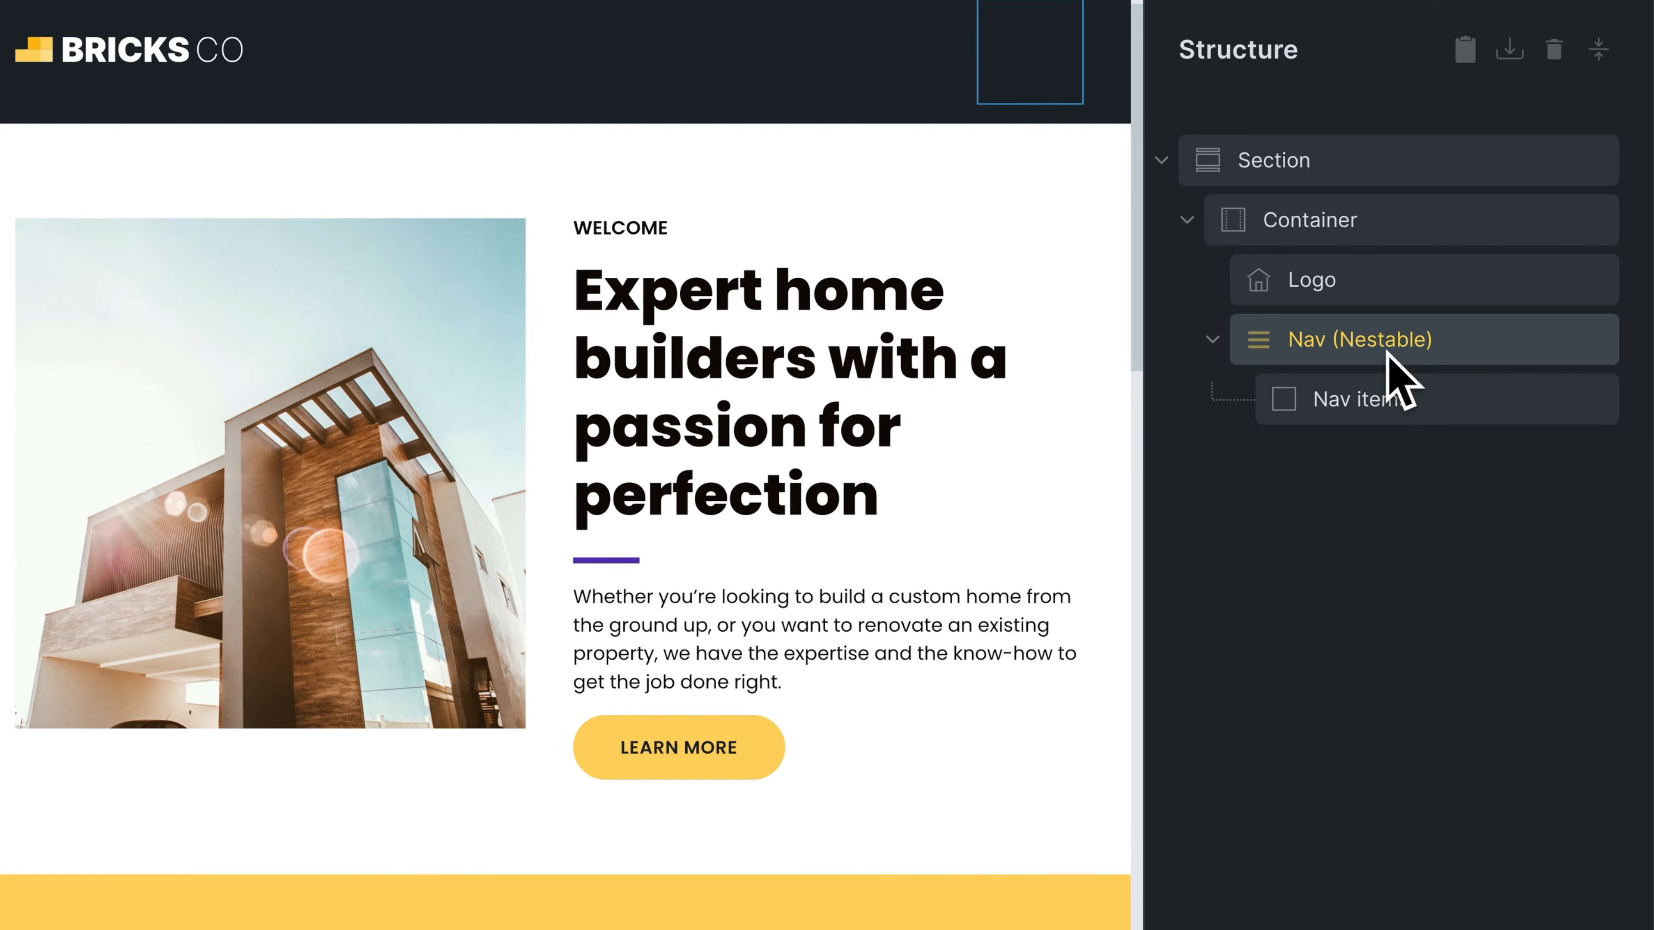
left_click(1361, 412)
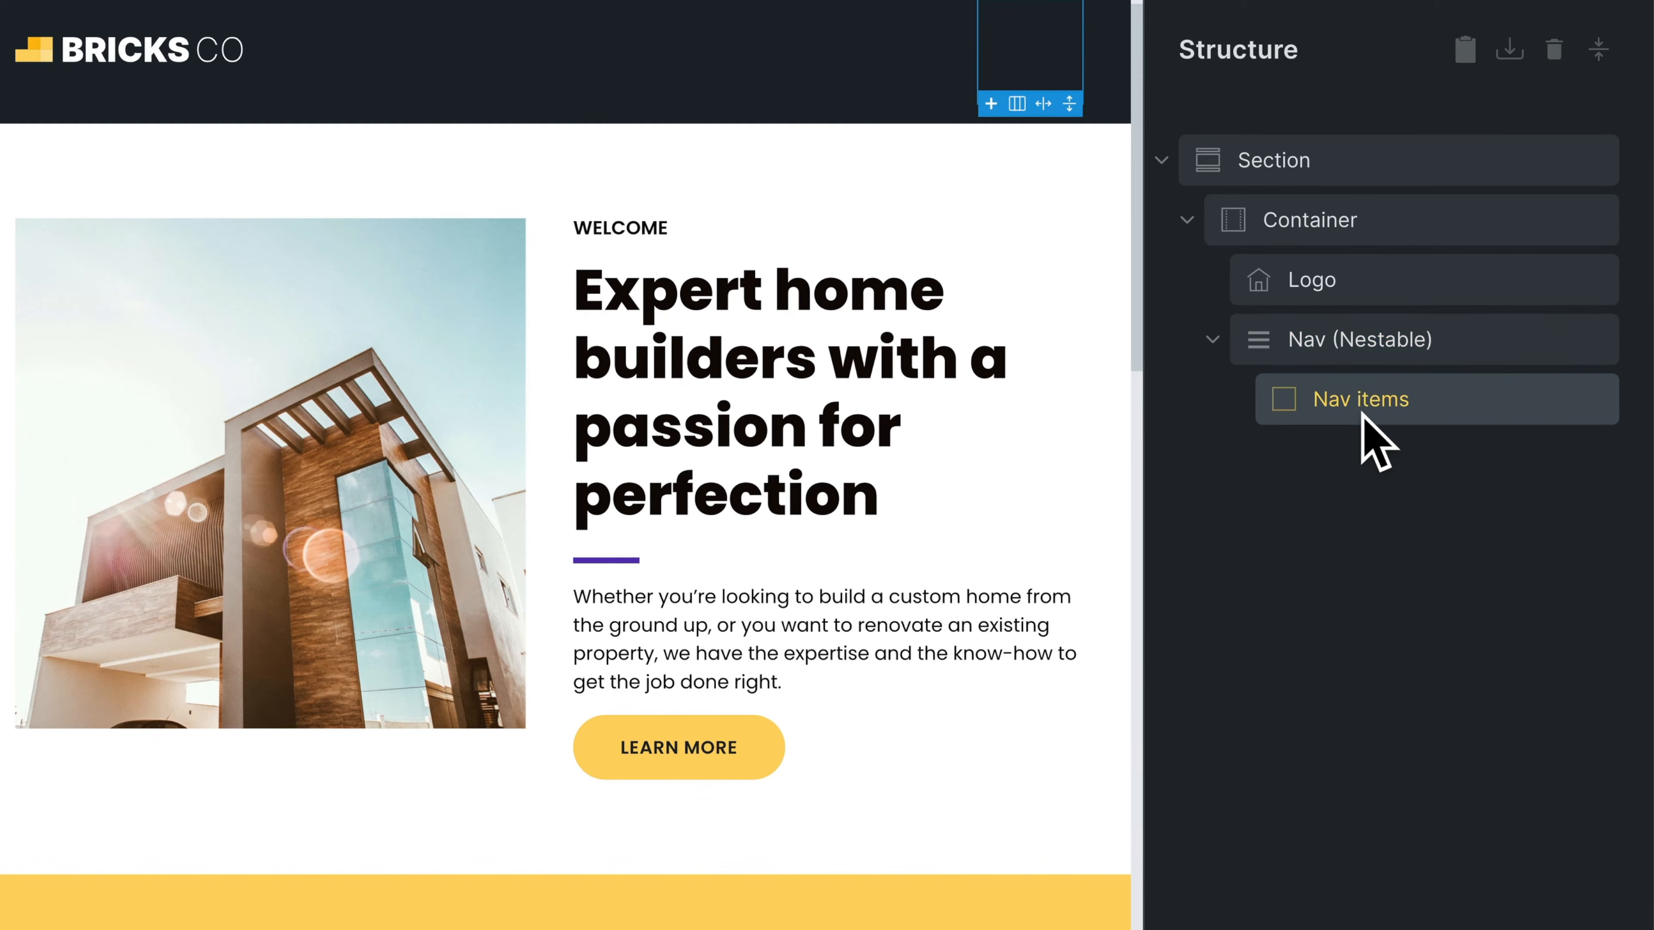
right_click(1370, 430)
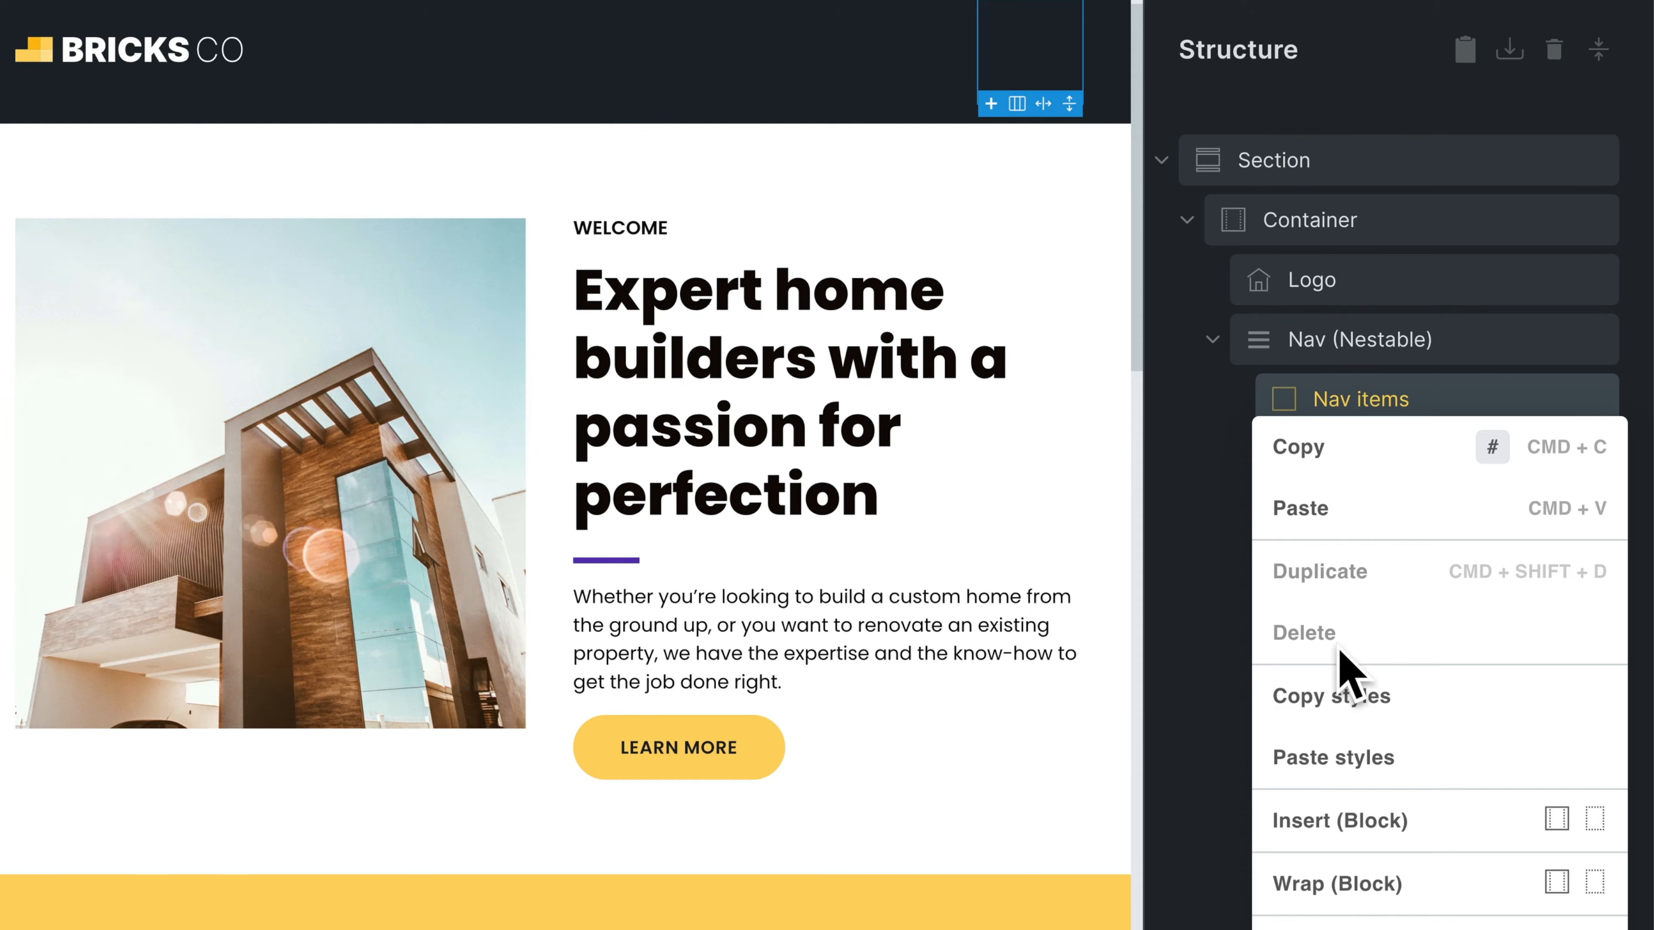
left_click(1195, 551)
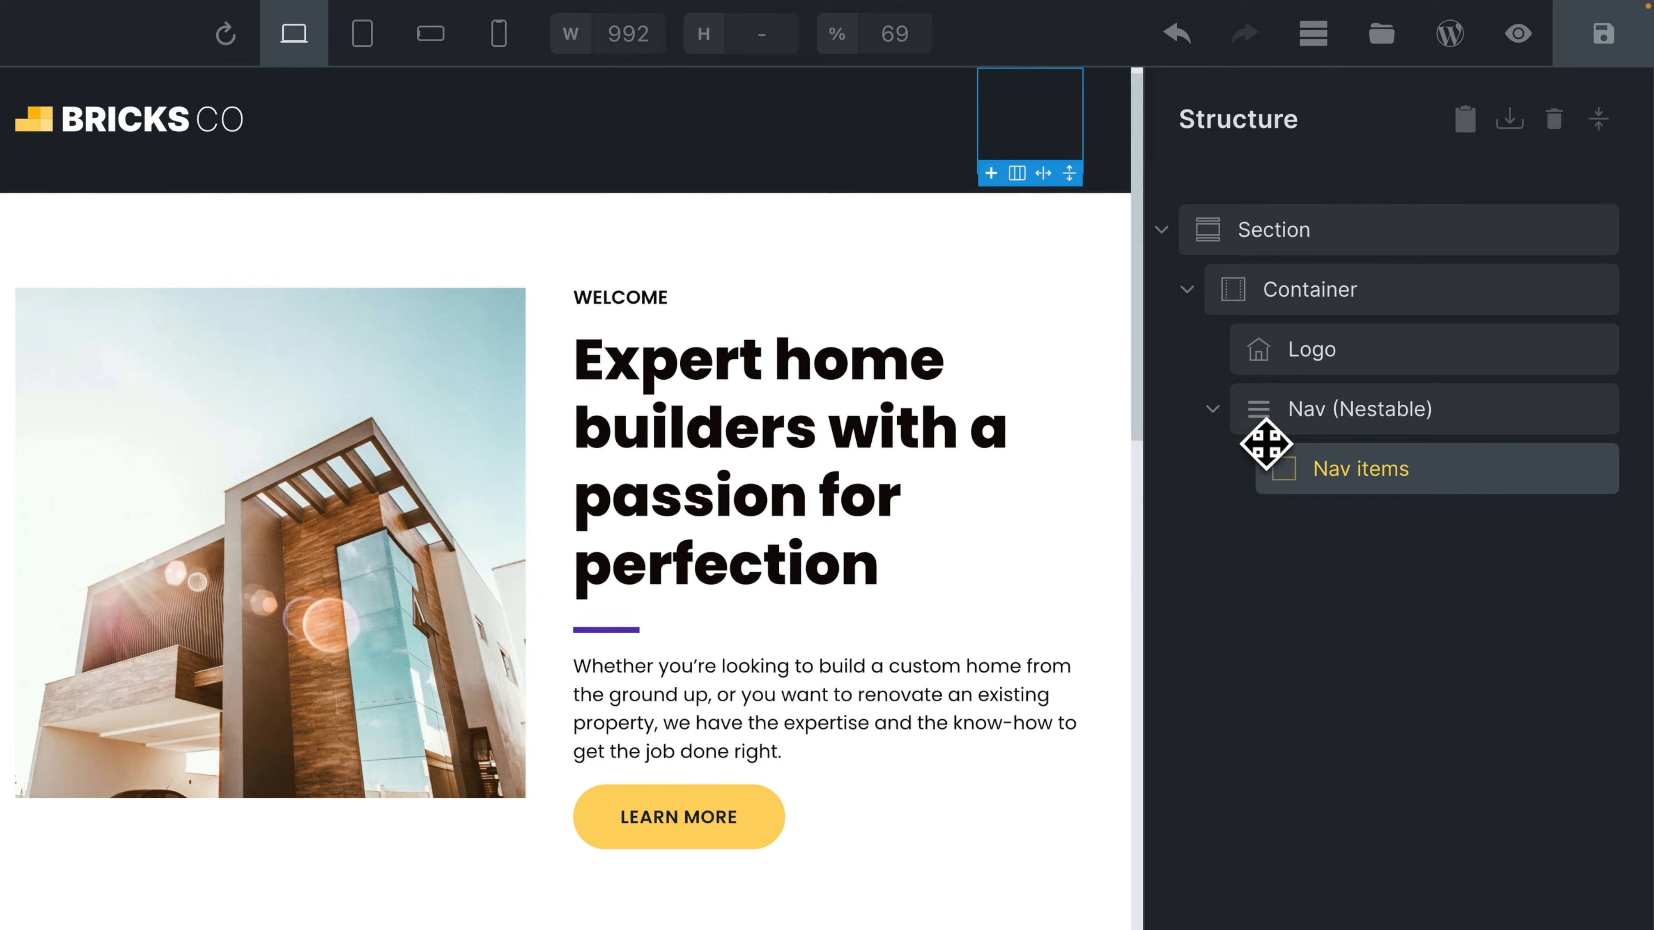
Add a Text link element to Nav (Nestable) and move it inside the Nav items block
left_click(1316, 424)
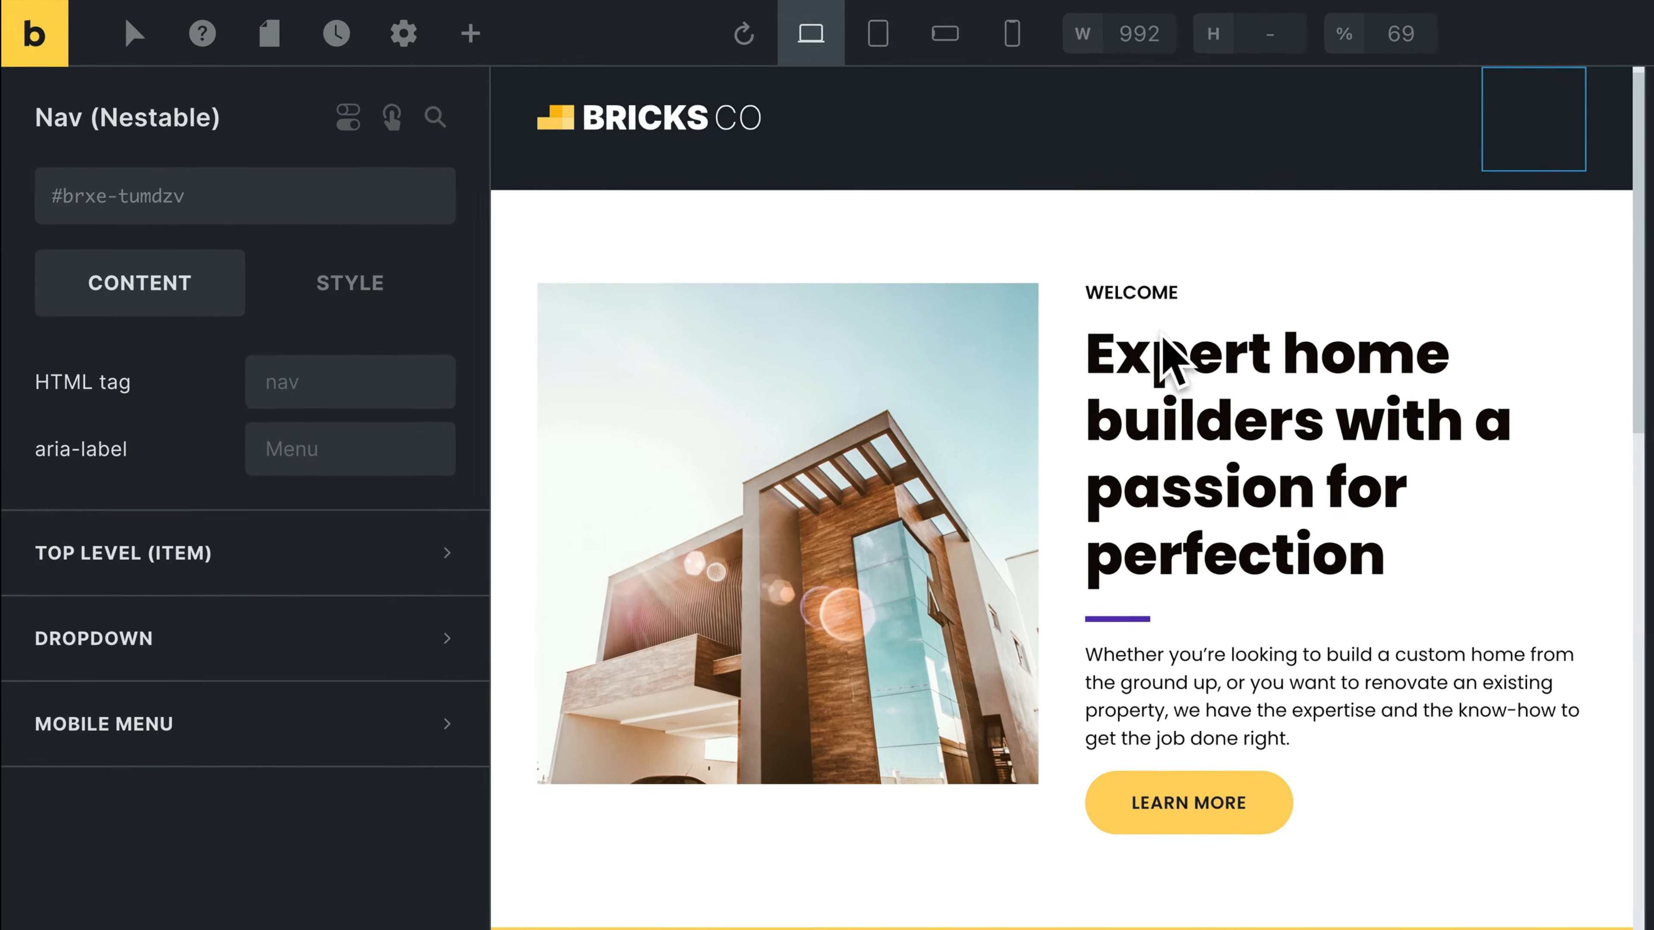
left_click(476, 55)
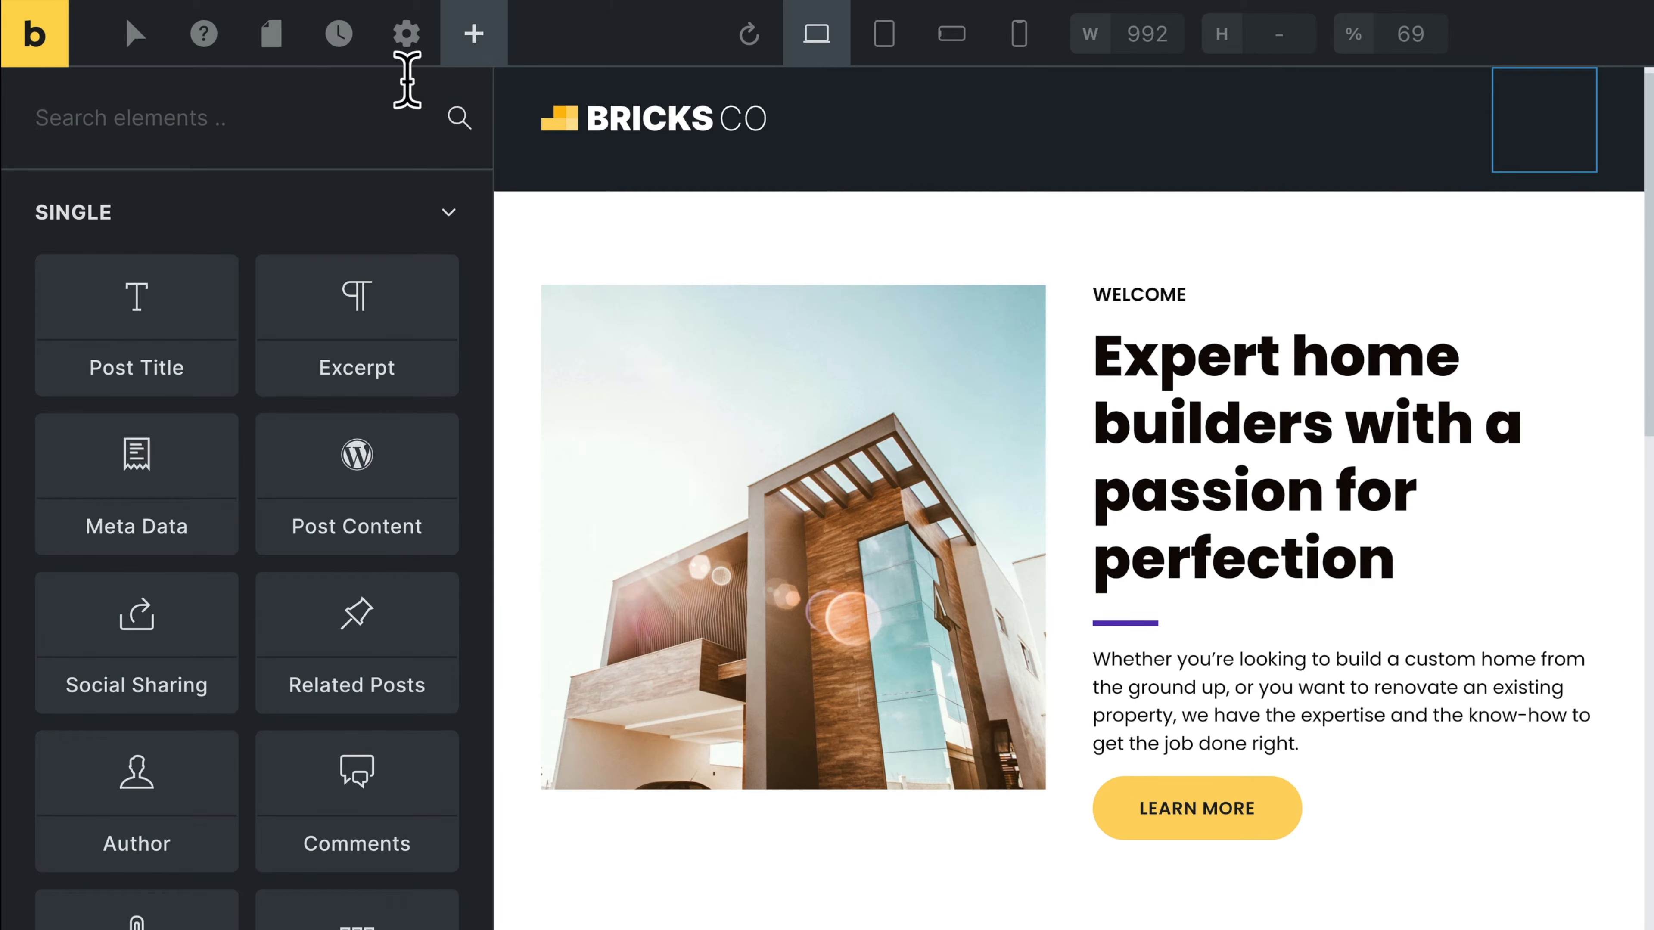
type("text")
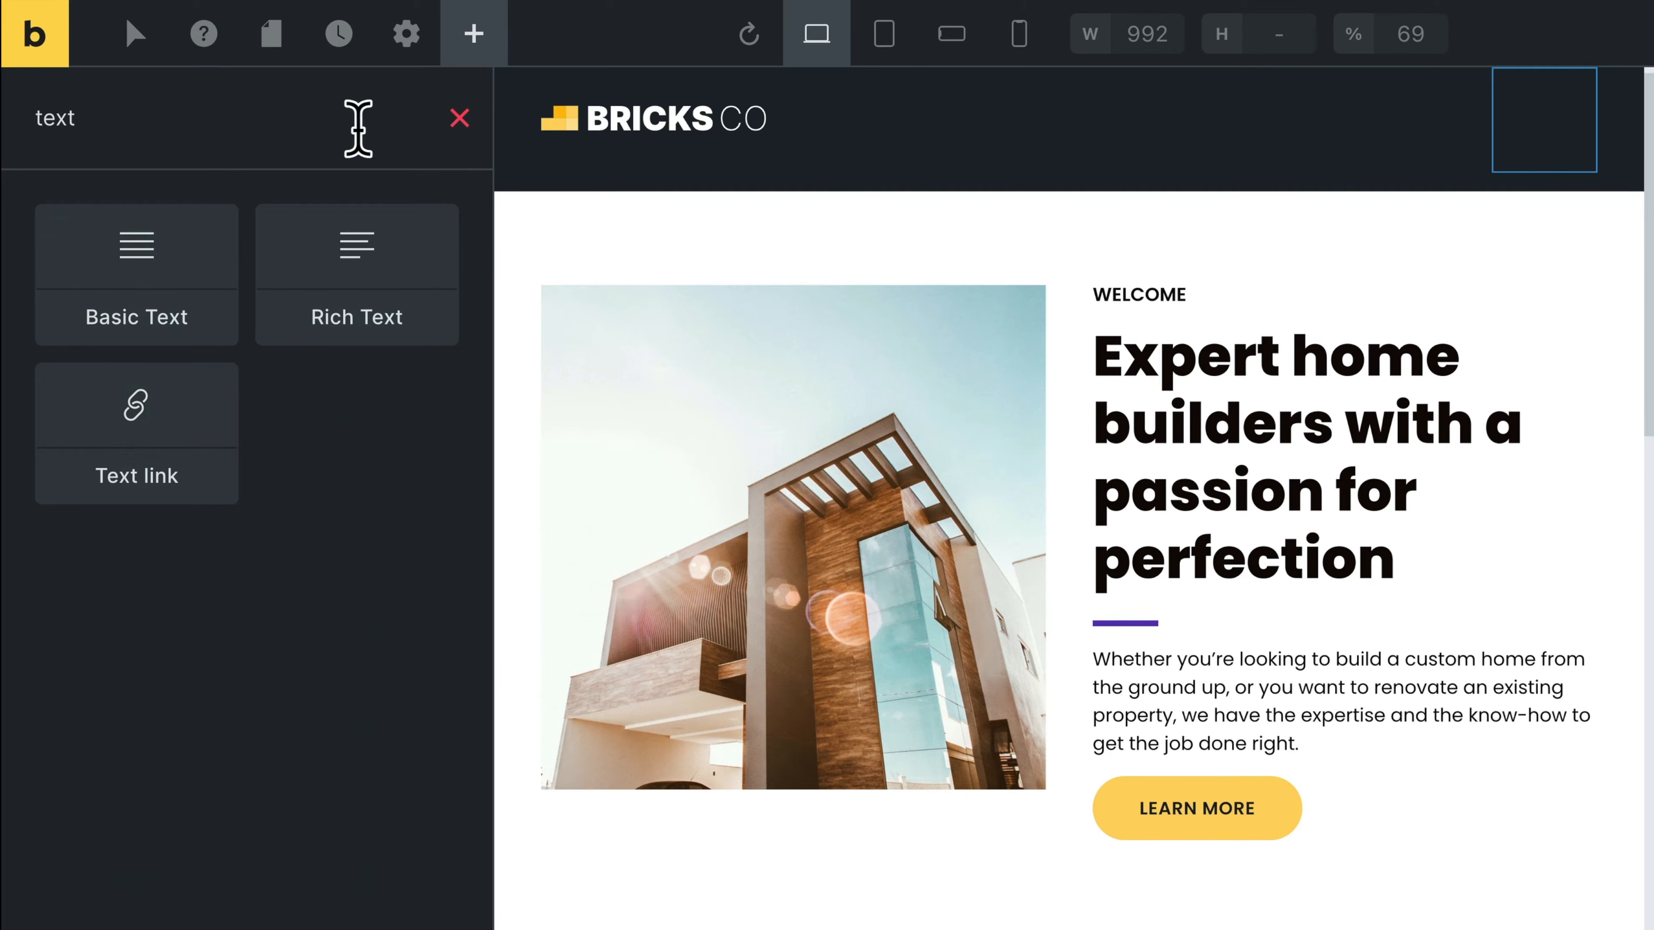
left_click(178, 449)
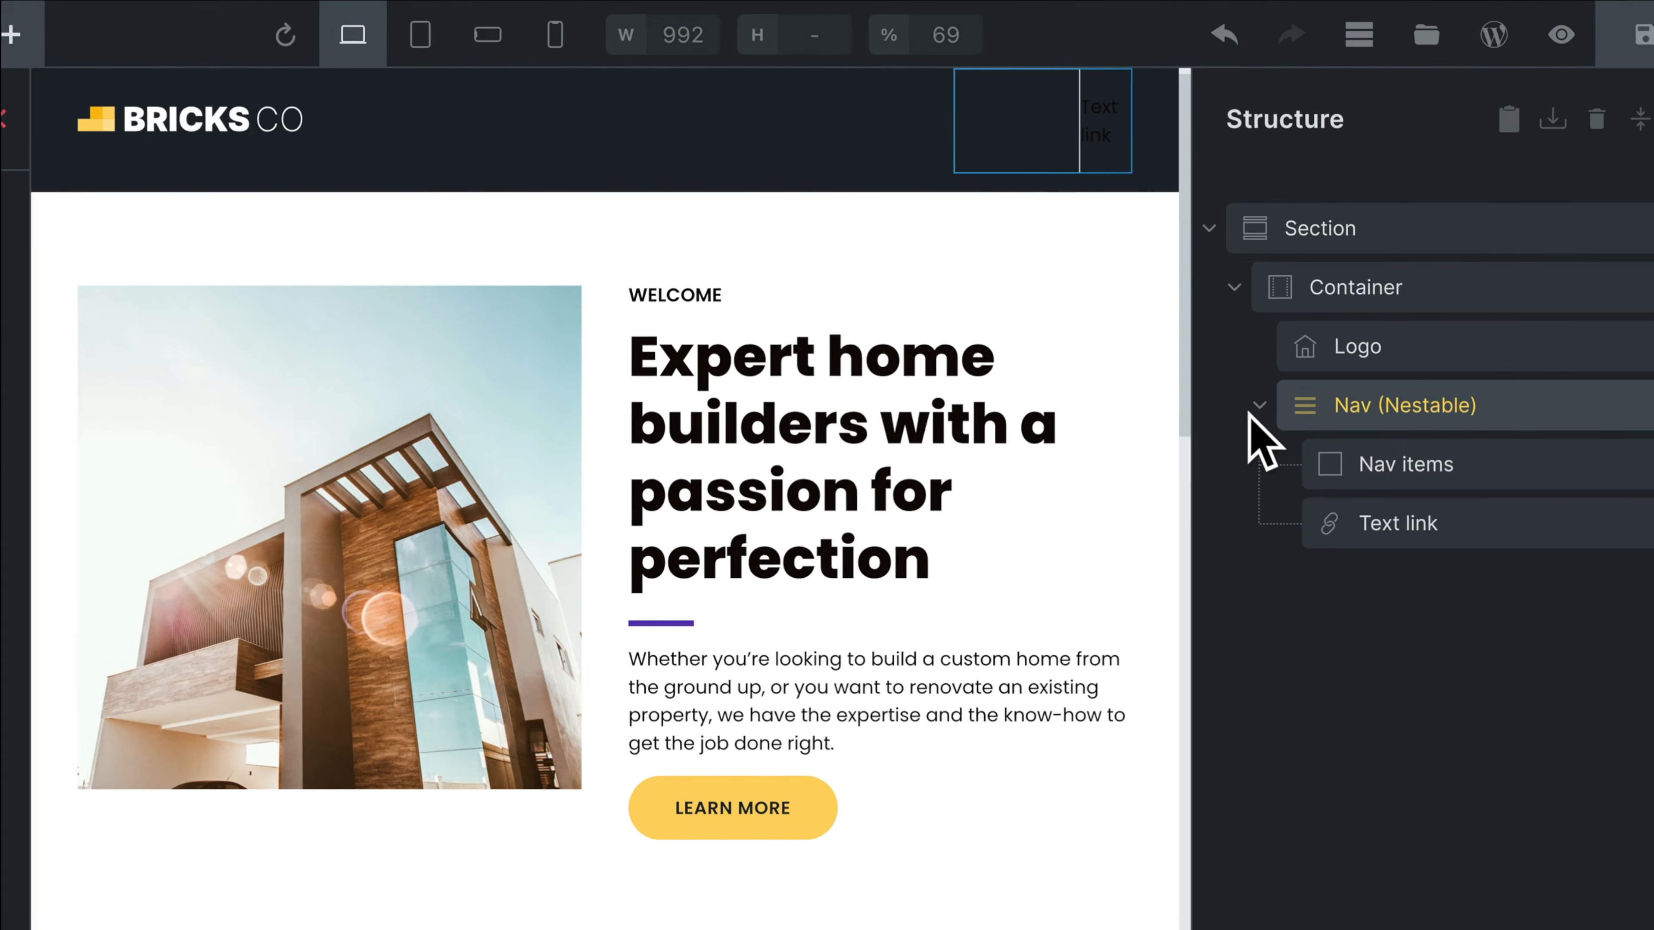
left_click_drag(1291, 515, 1349, 487)
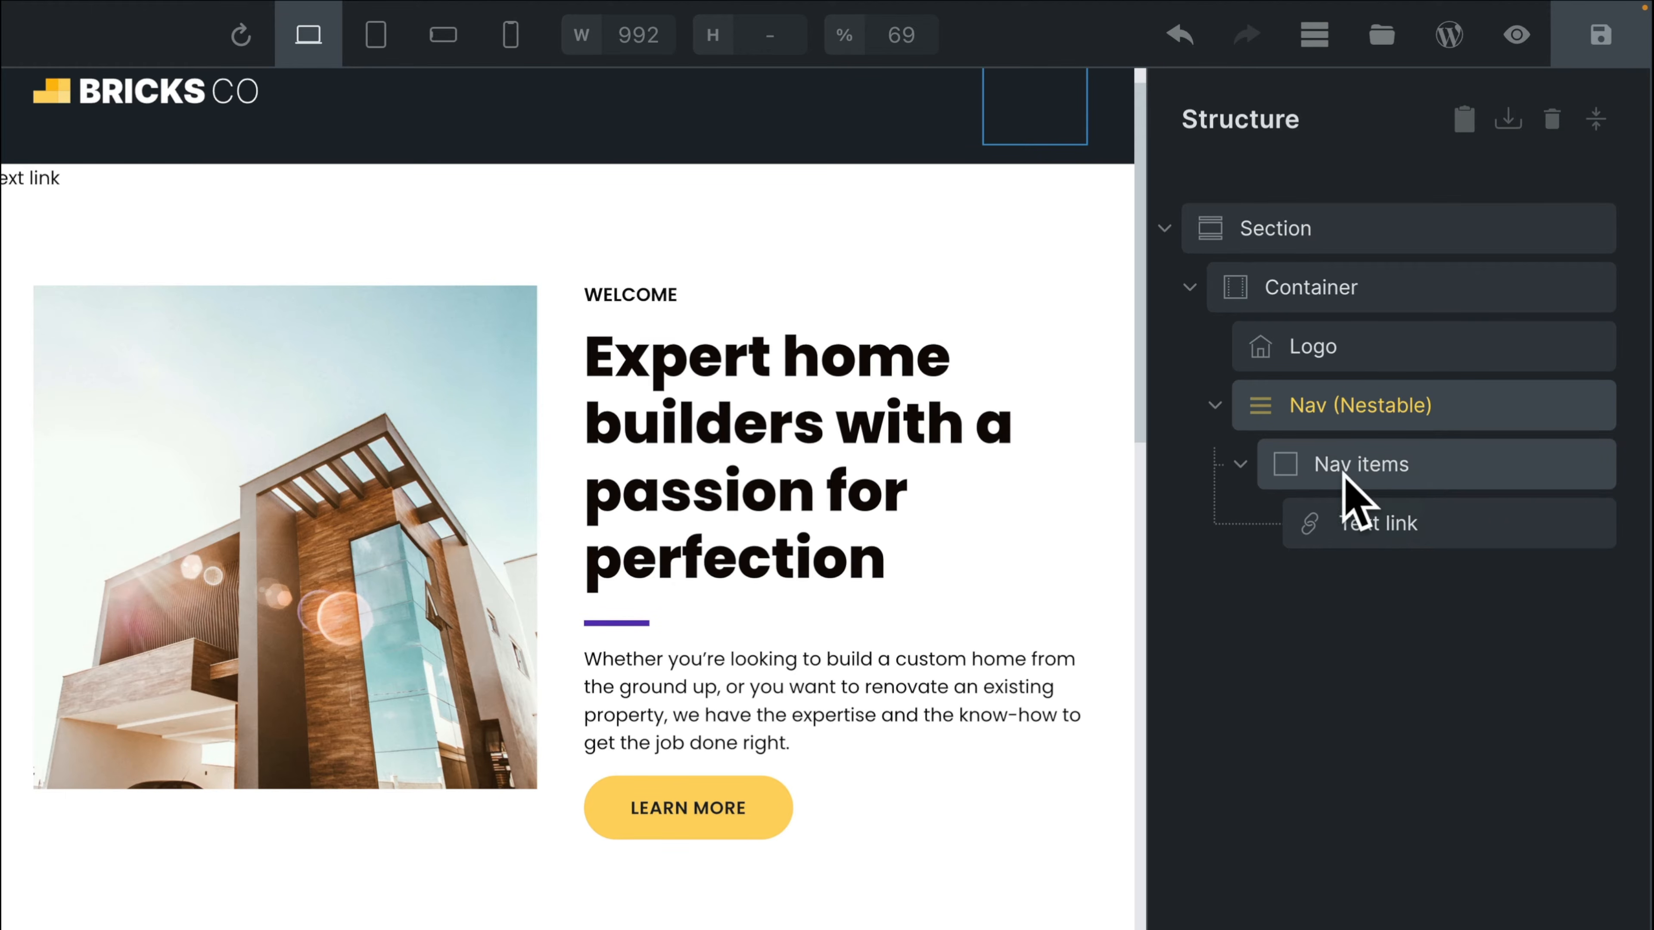
Rename the text link element inside Nav items as "Nav link"
double_click(1376, 523)
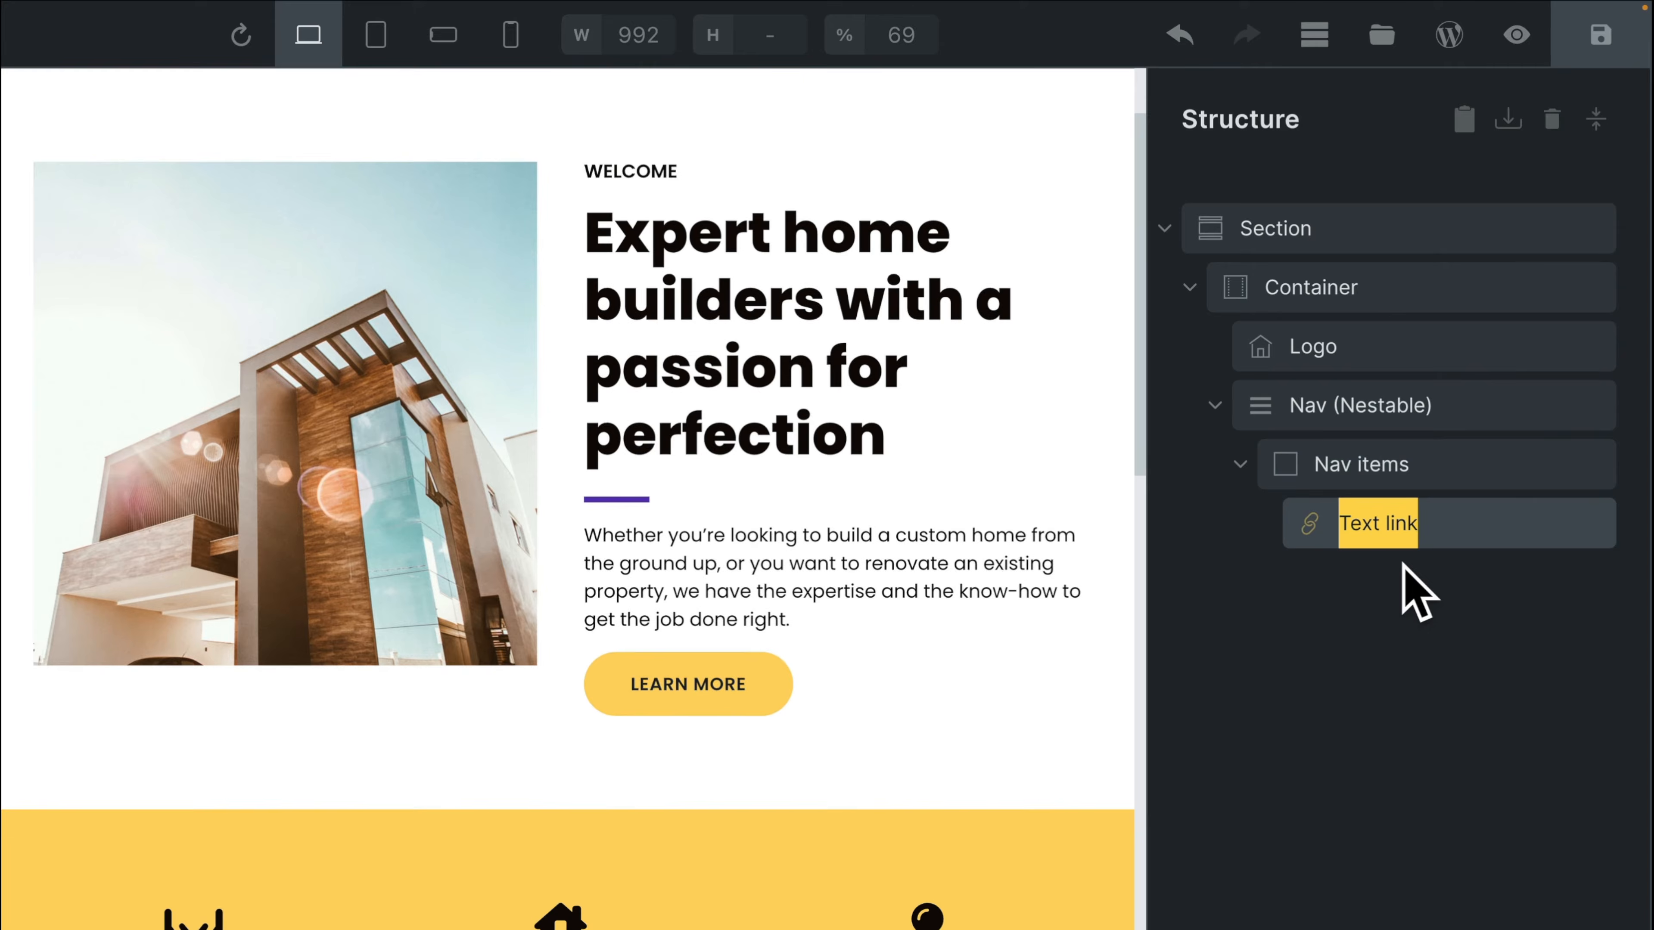
type("Nav I")
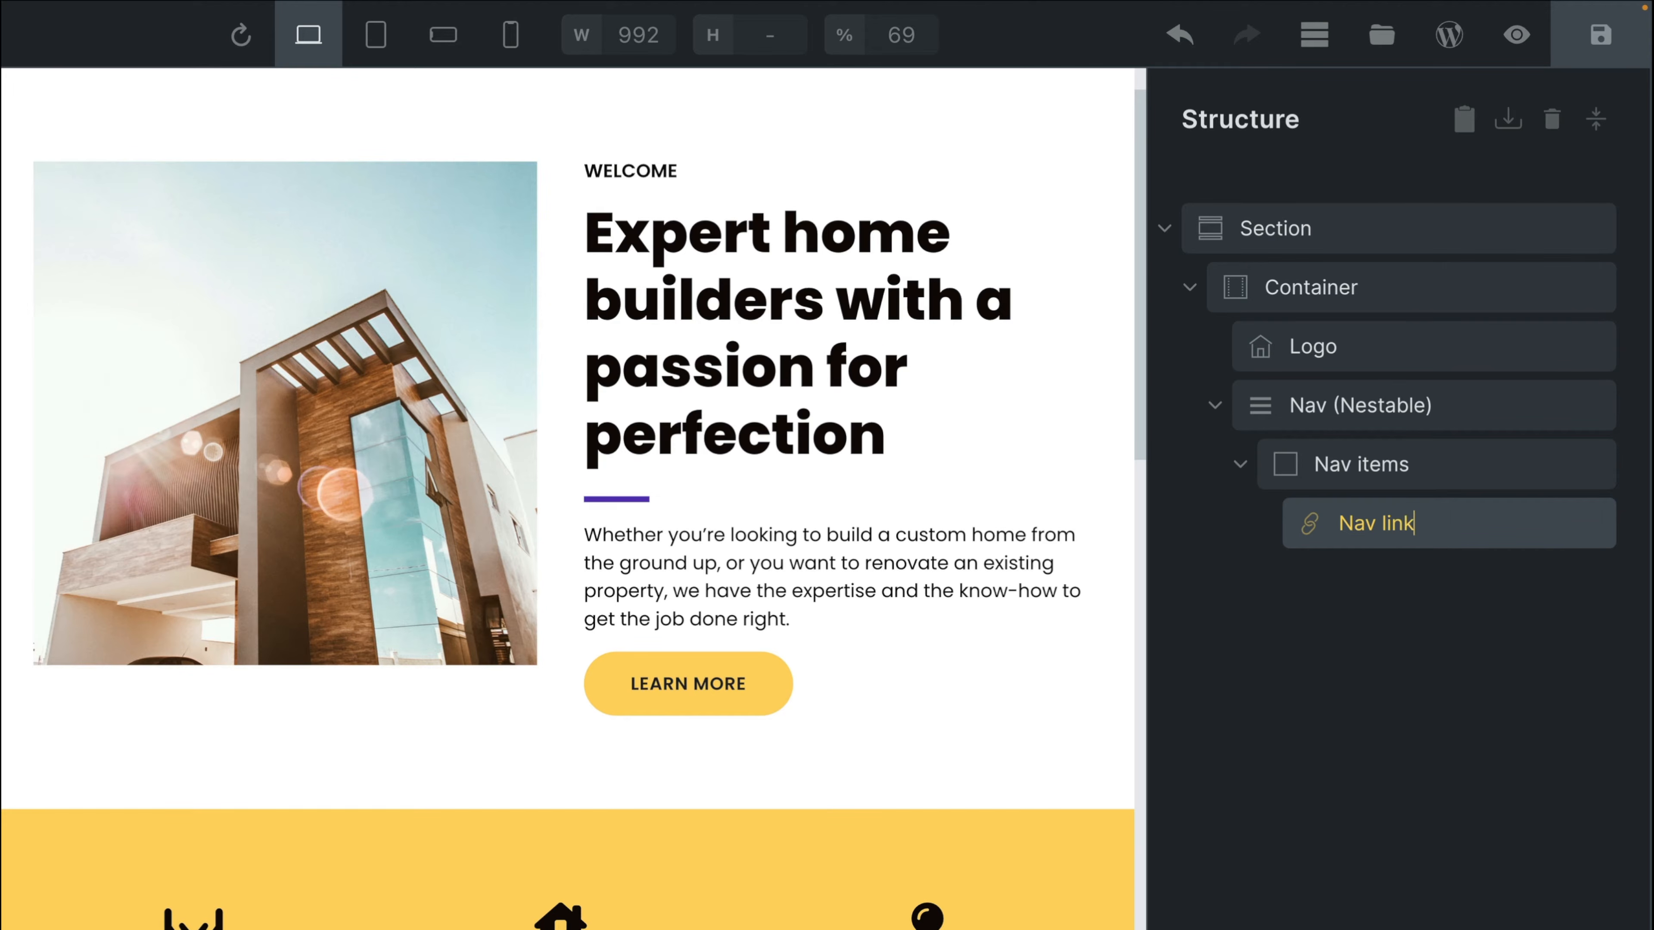
type("ink")
key("Return")
Set the displayed text of the nav link to "Home"
left_click(1377, 524)
triple_click(226, 391)
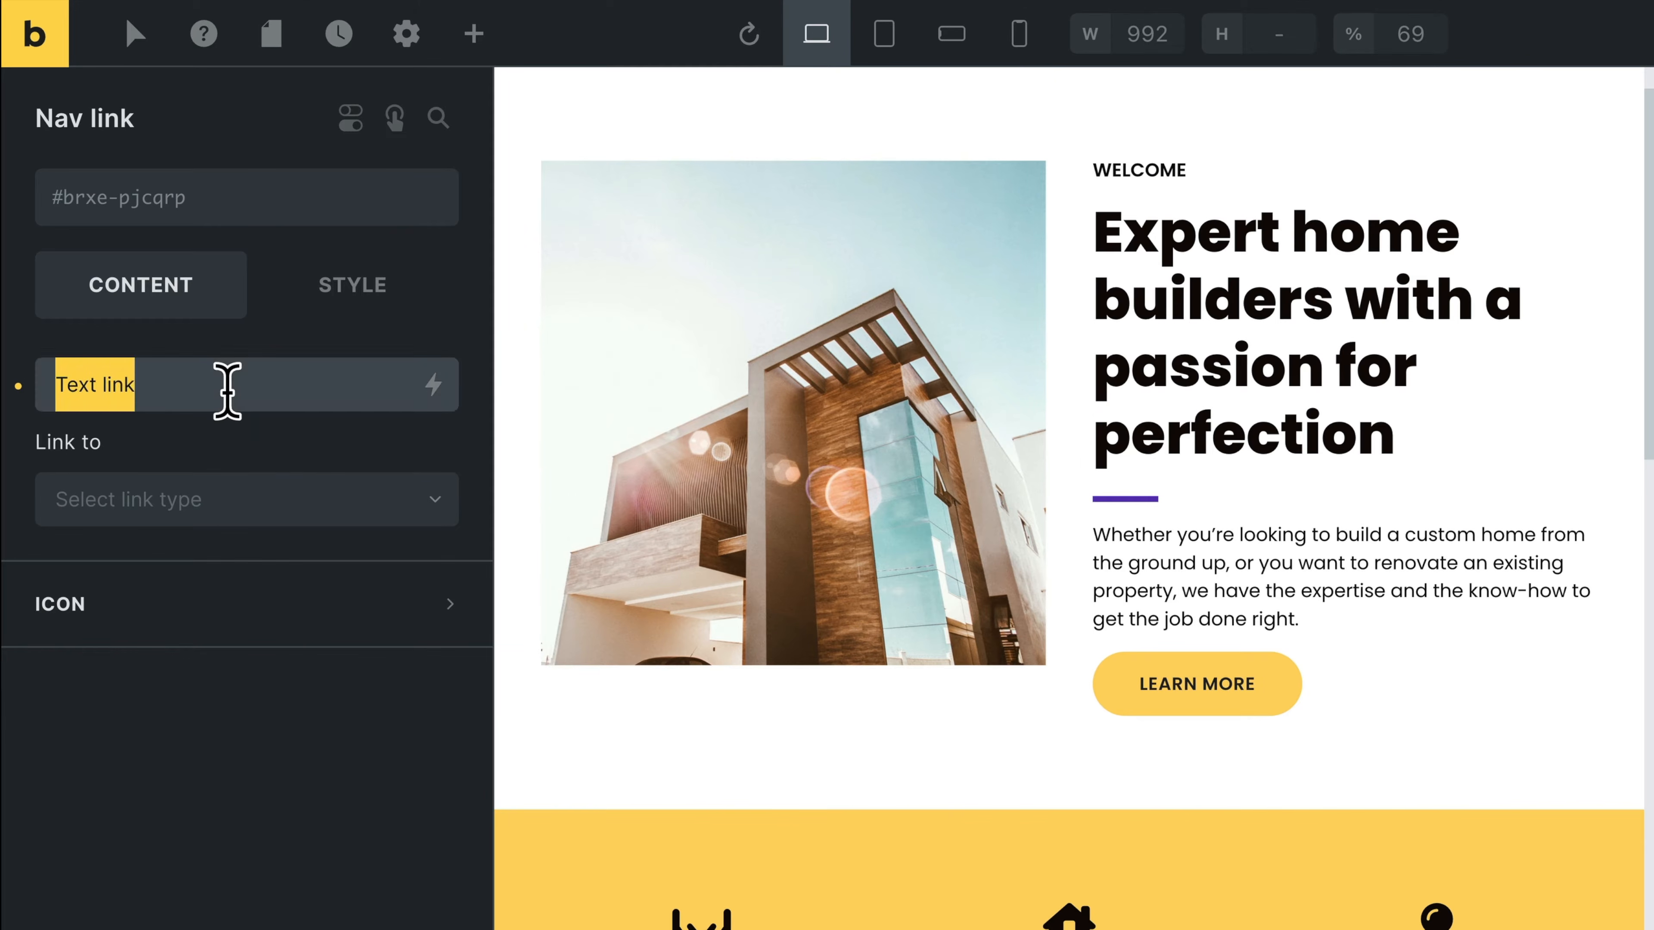
type("Home")
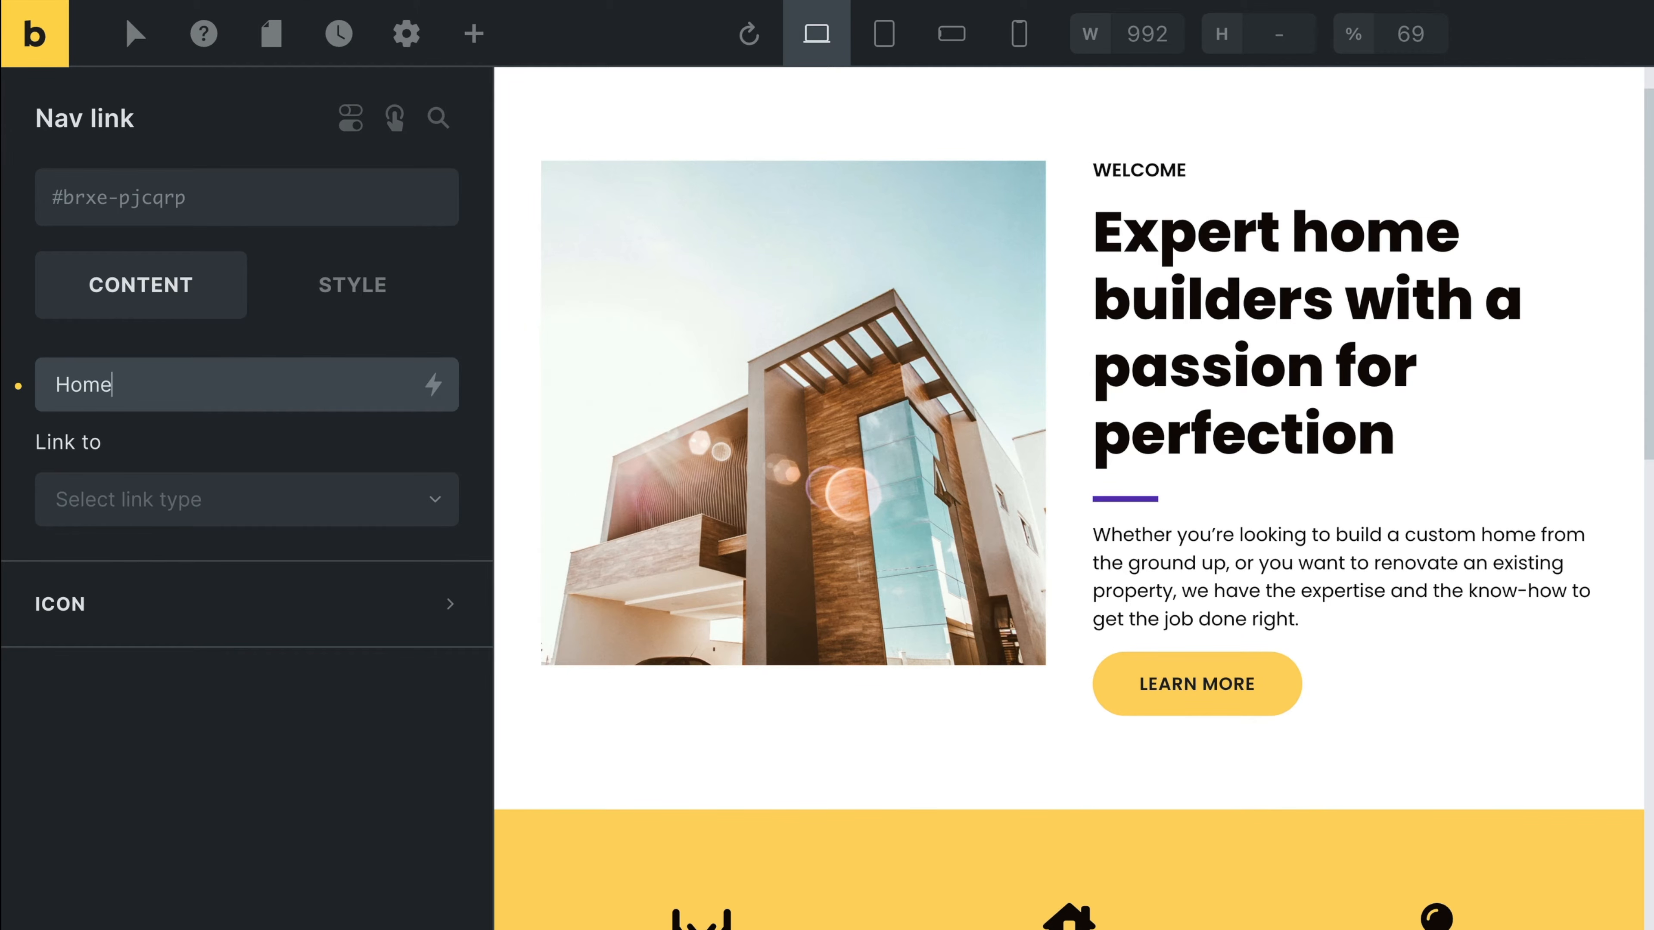
Link the Home nav link to an External URL with the placeholder address #
left_click(153, 505)
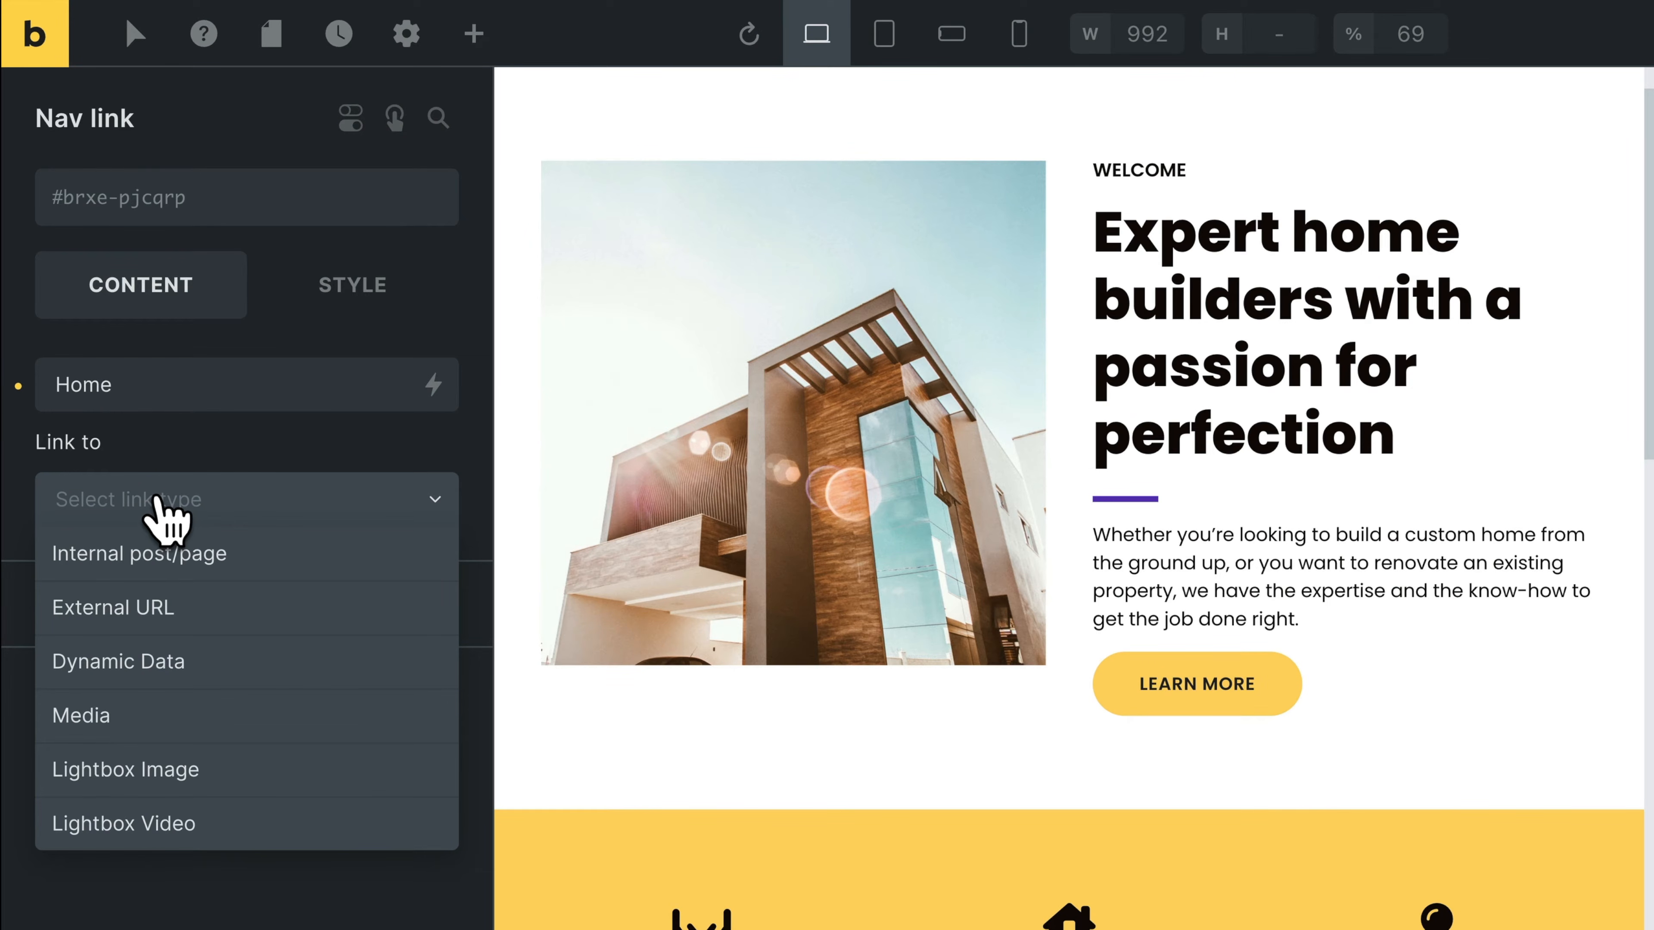
left_click(130, 603)
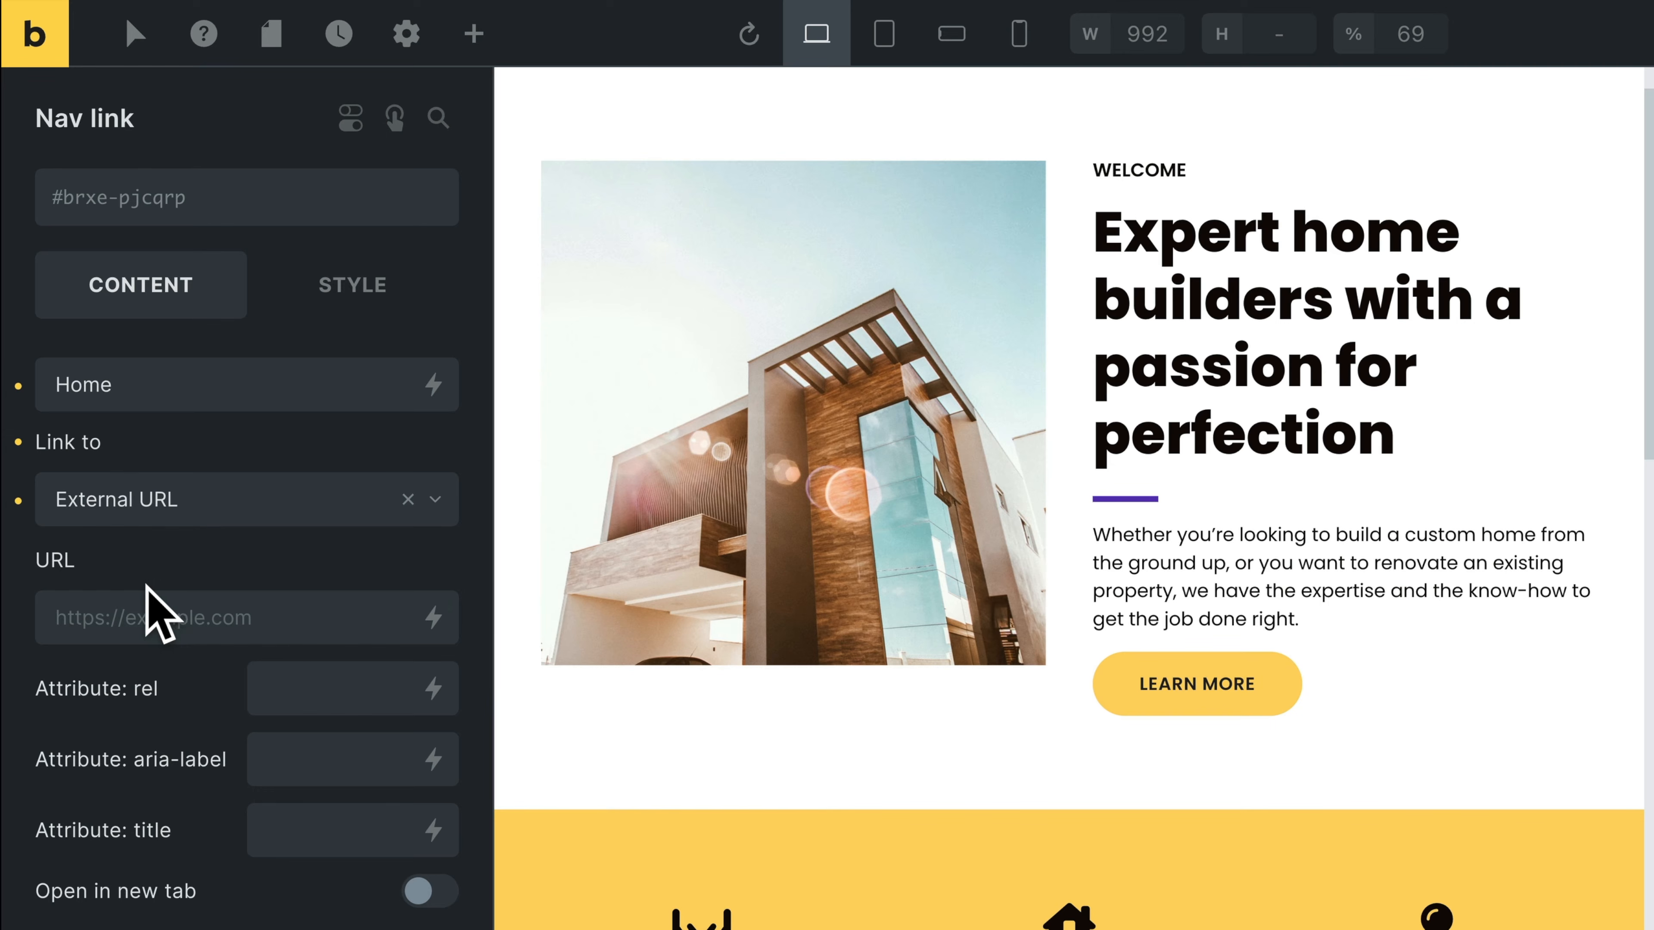
left_click(128, 600)
type("#")
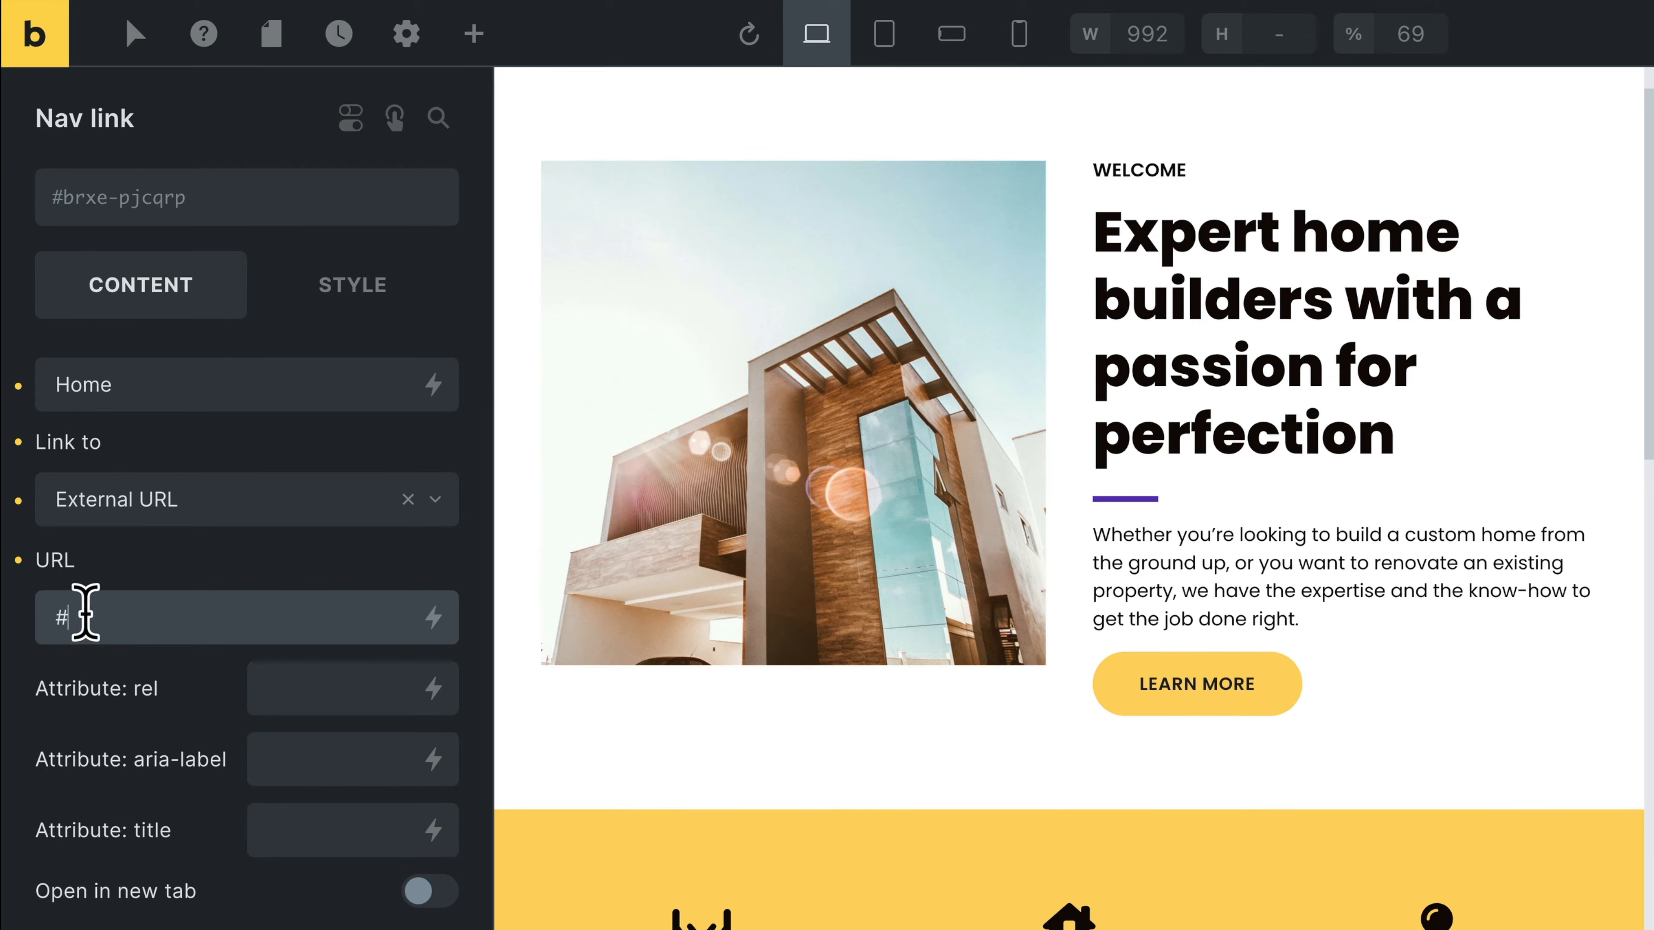
Set the Home nav link's type to Internal post/page and choose Home (Page) as its target
left_click(144, 500)
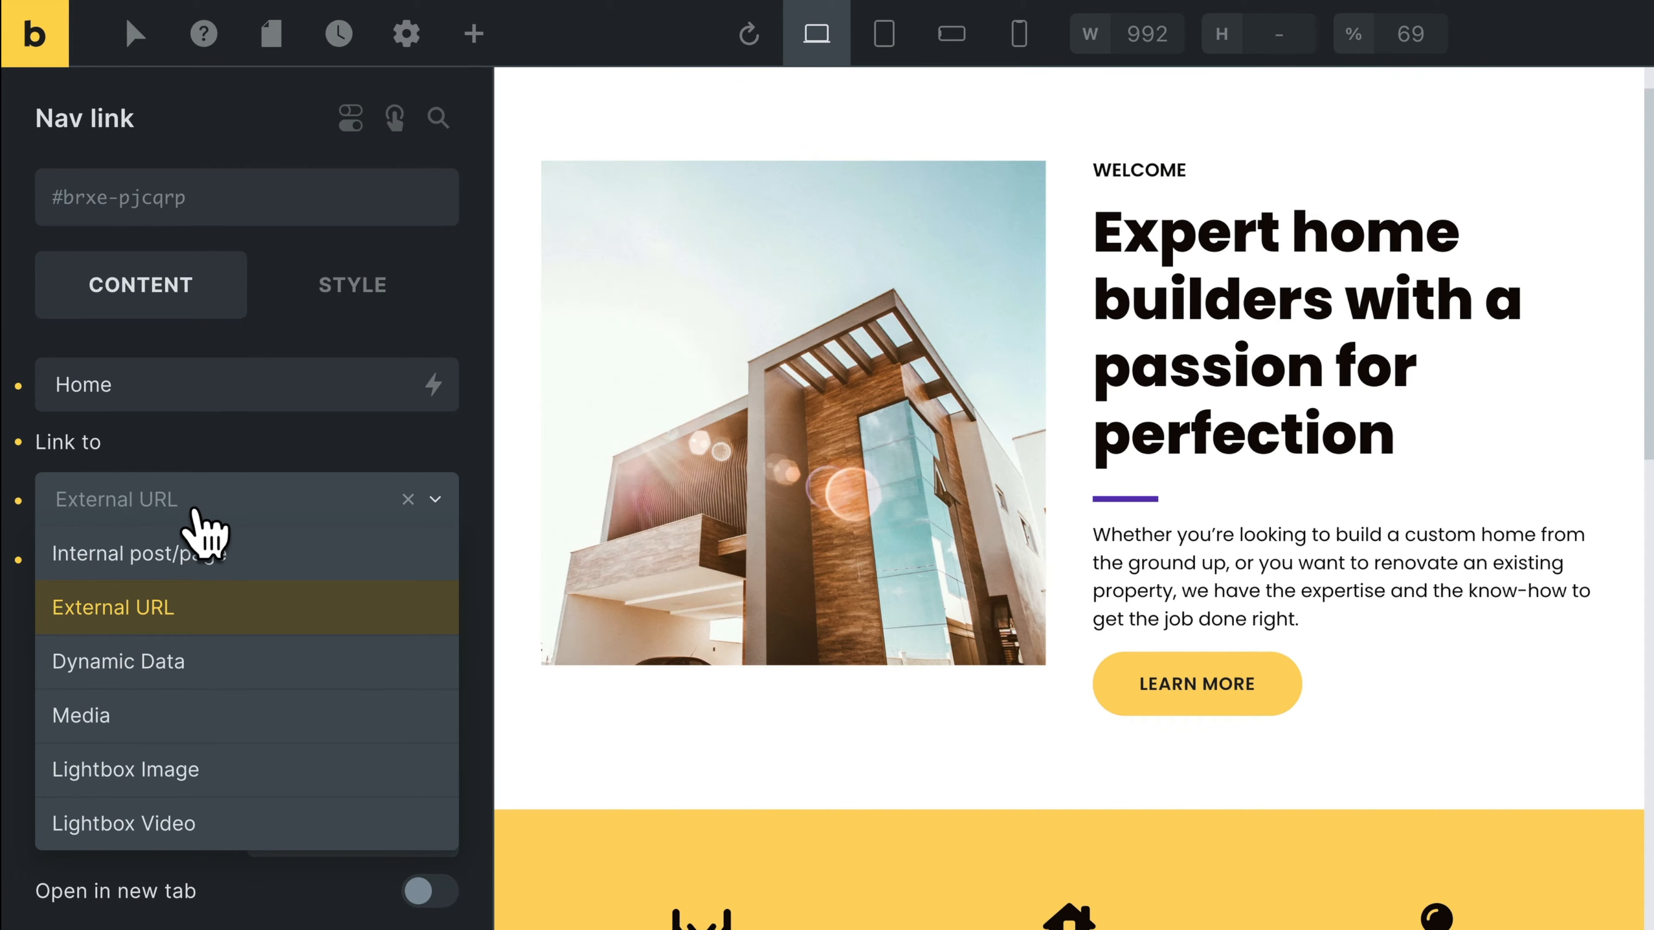
left_click(125, 553)
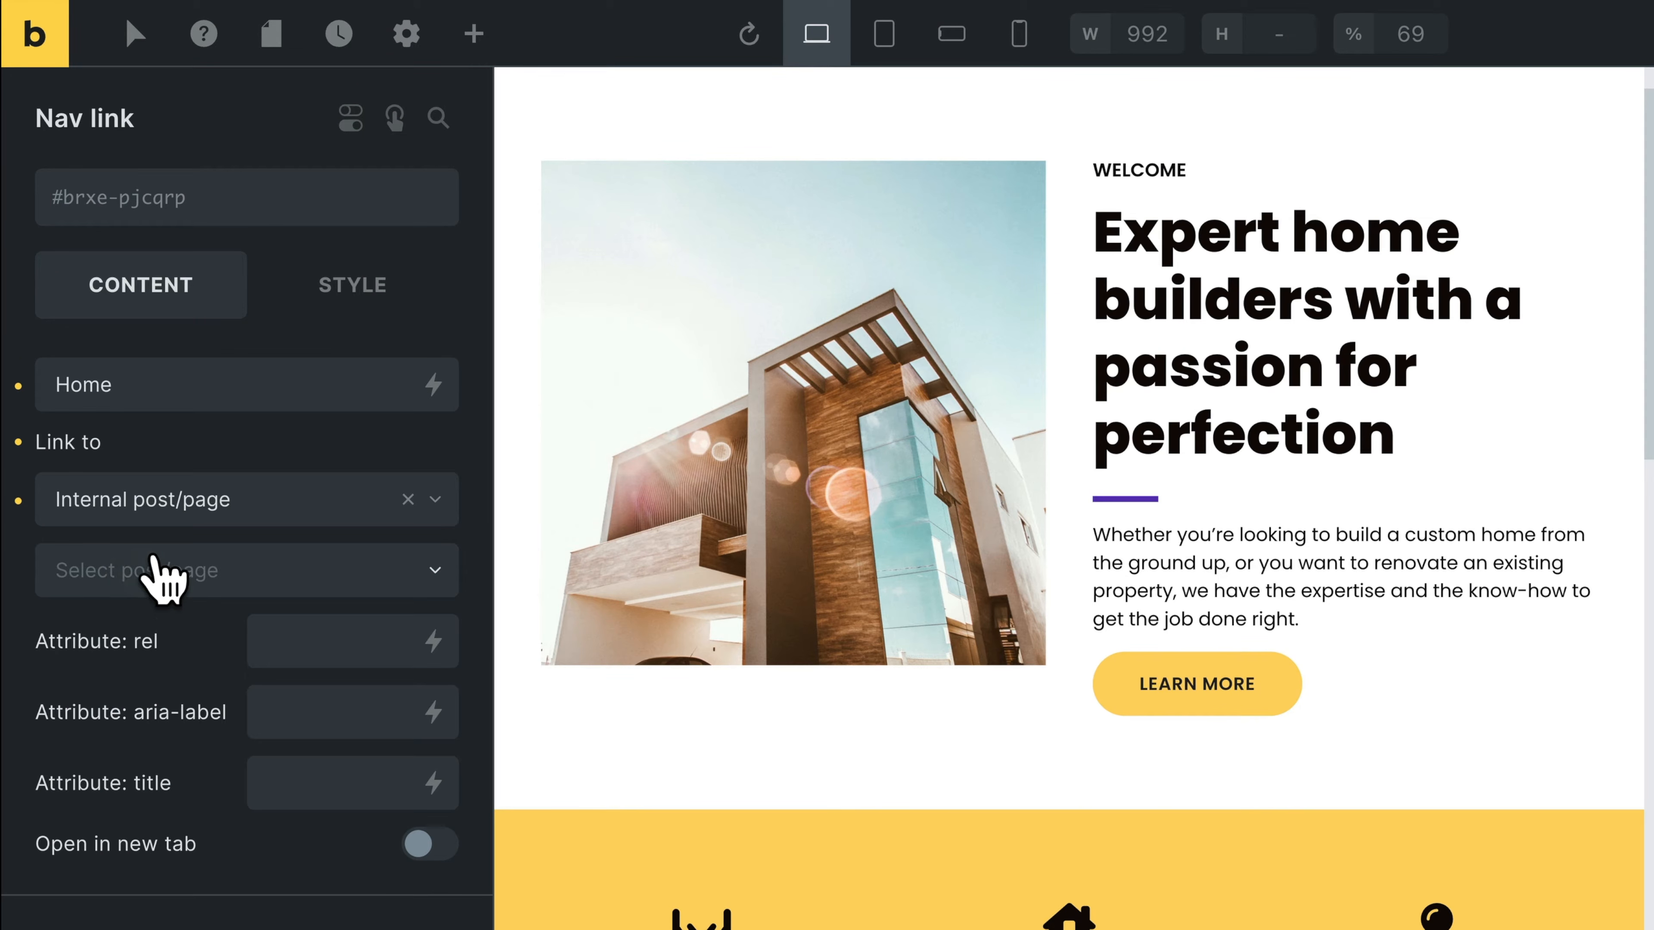
left_click(140, 566)
left_click(114, 786)
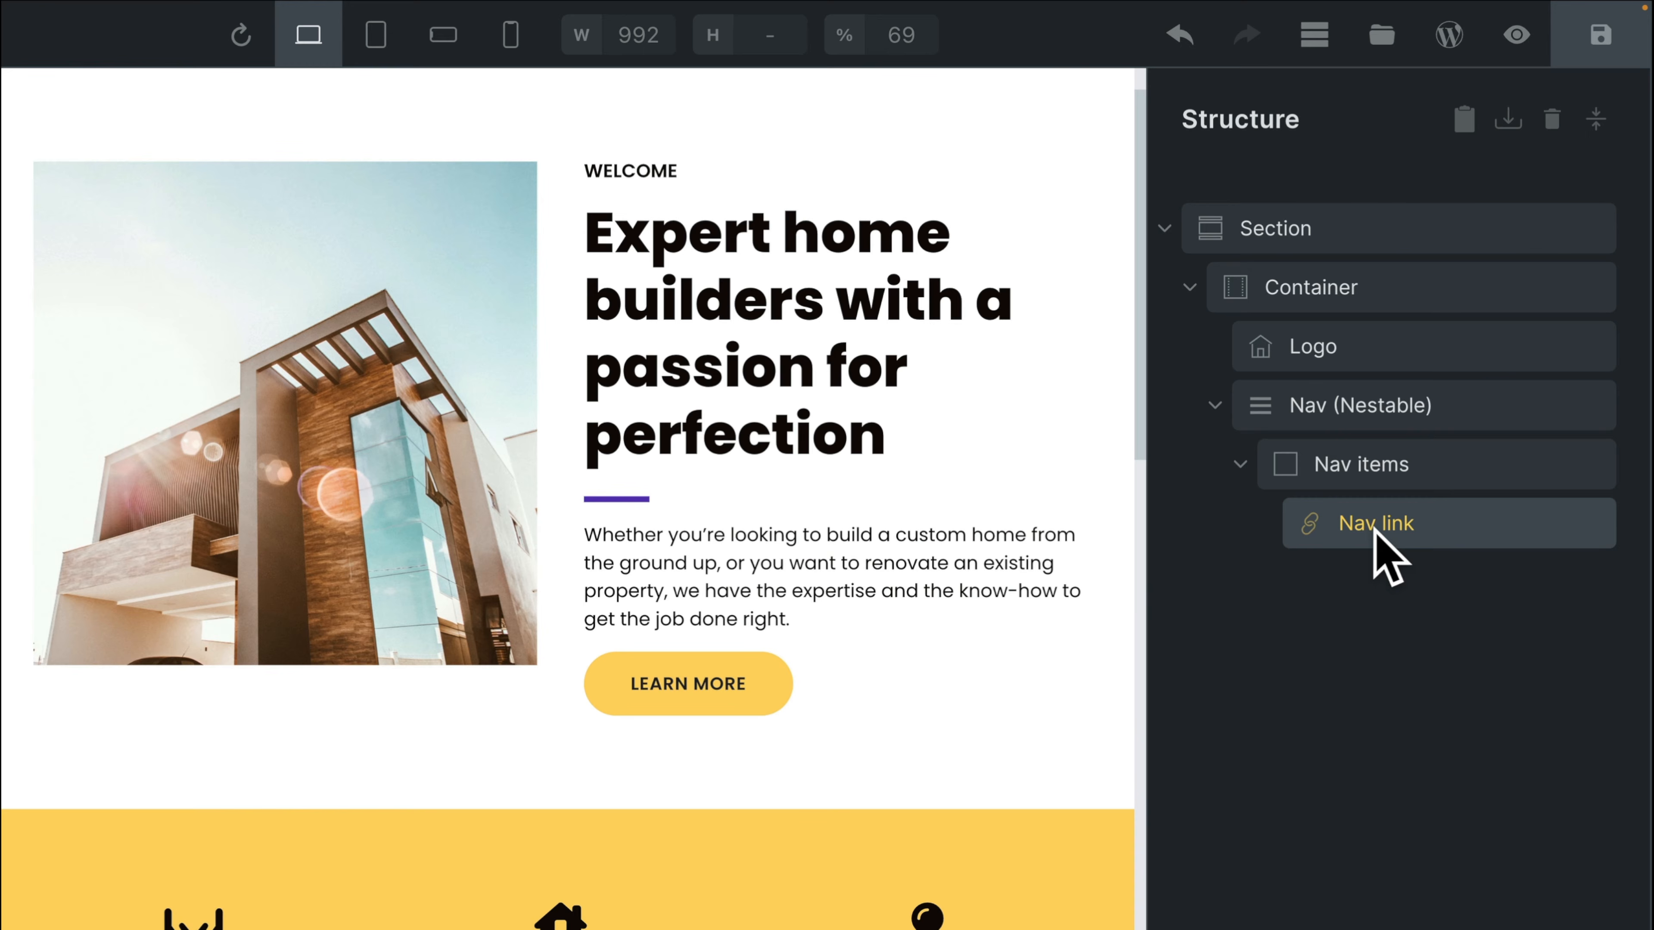
Create an "About" nav link from a duplicate of the Home link, pointing to About (Page)
right_click(1393, 529)
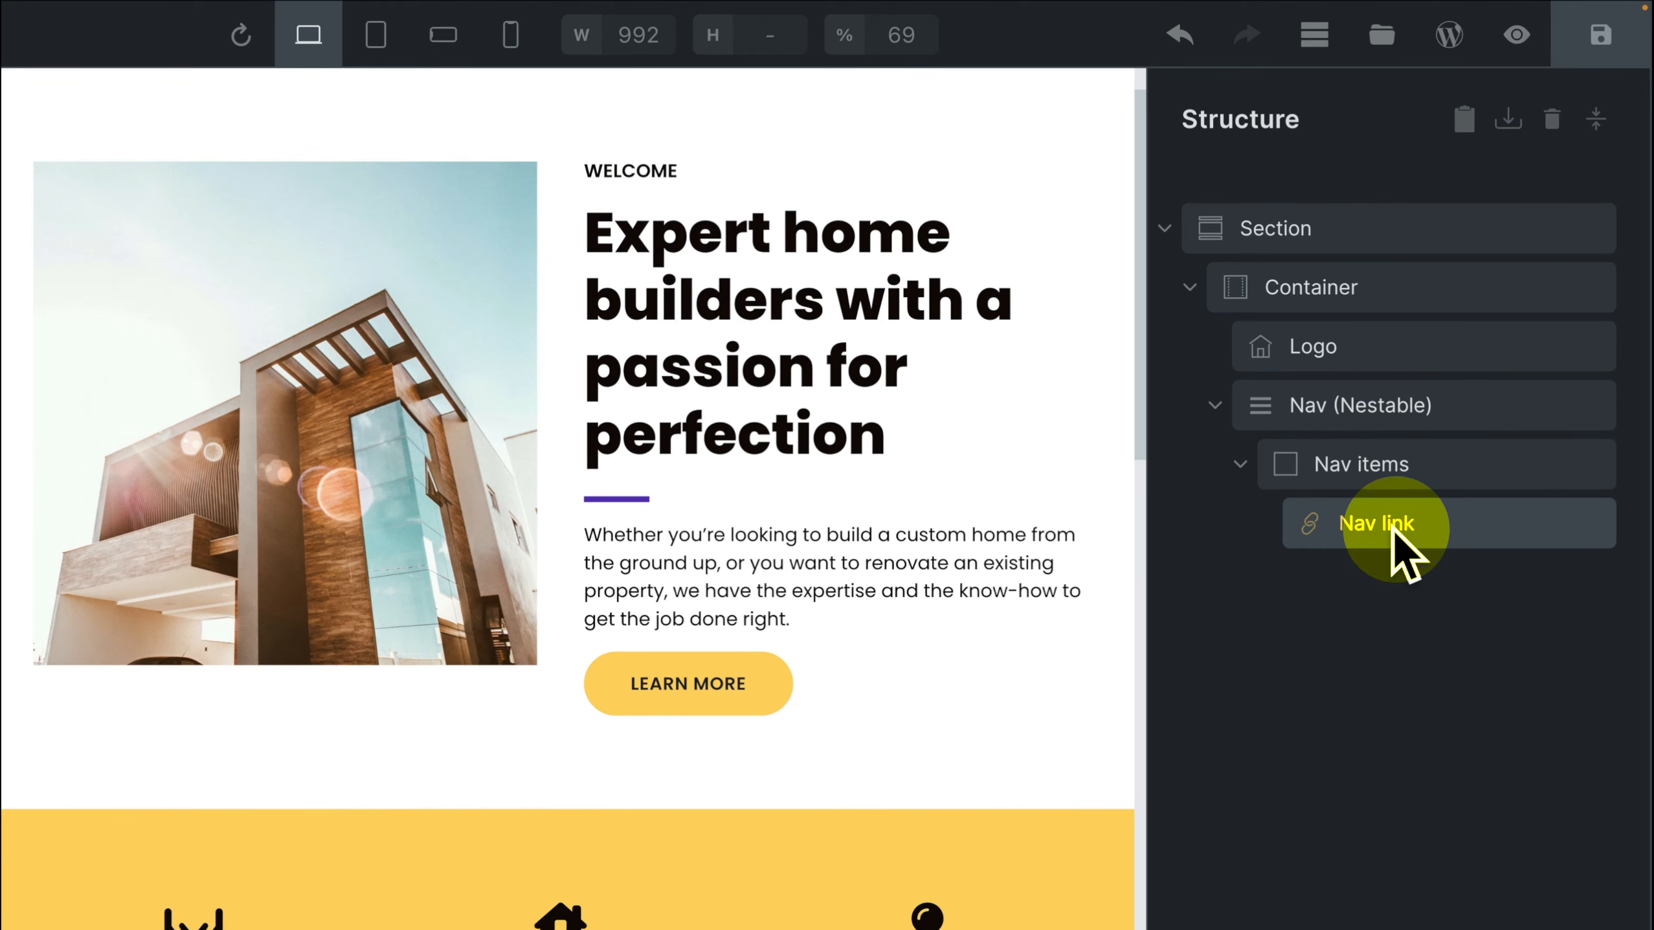
left_click(1371, 680)
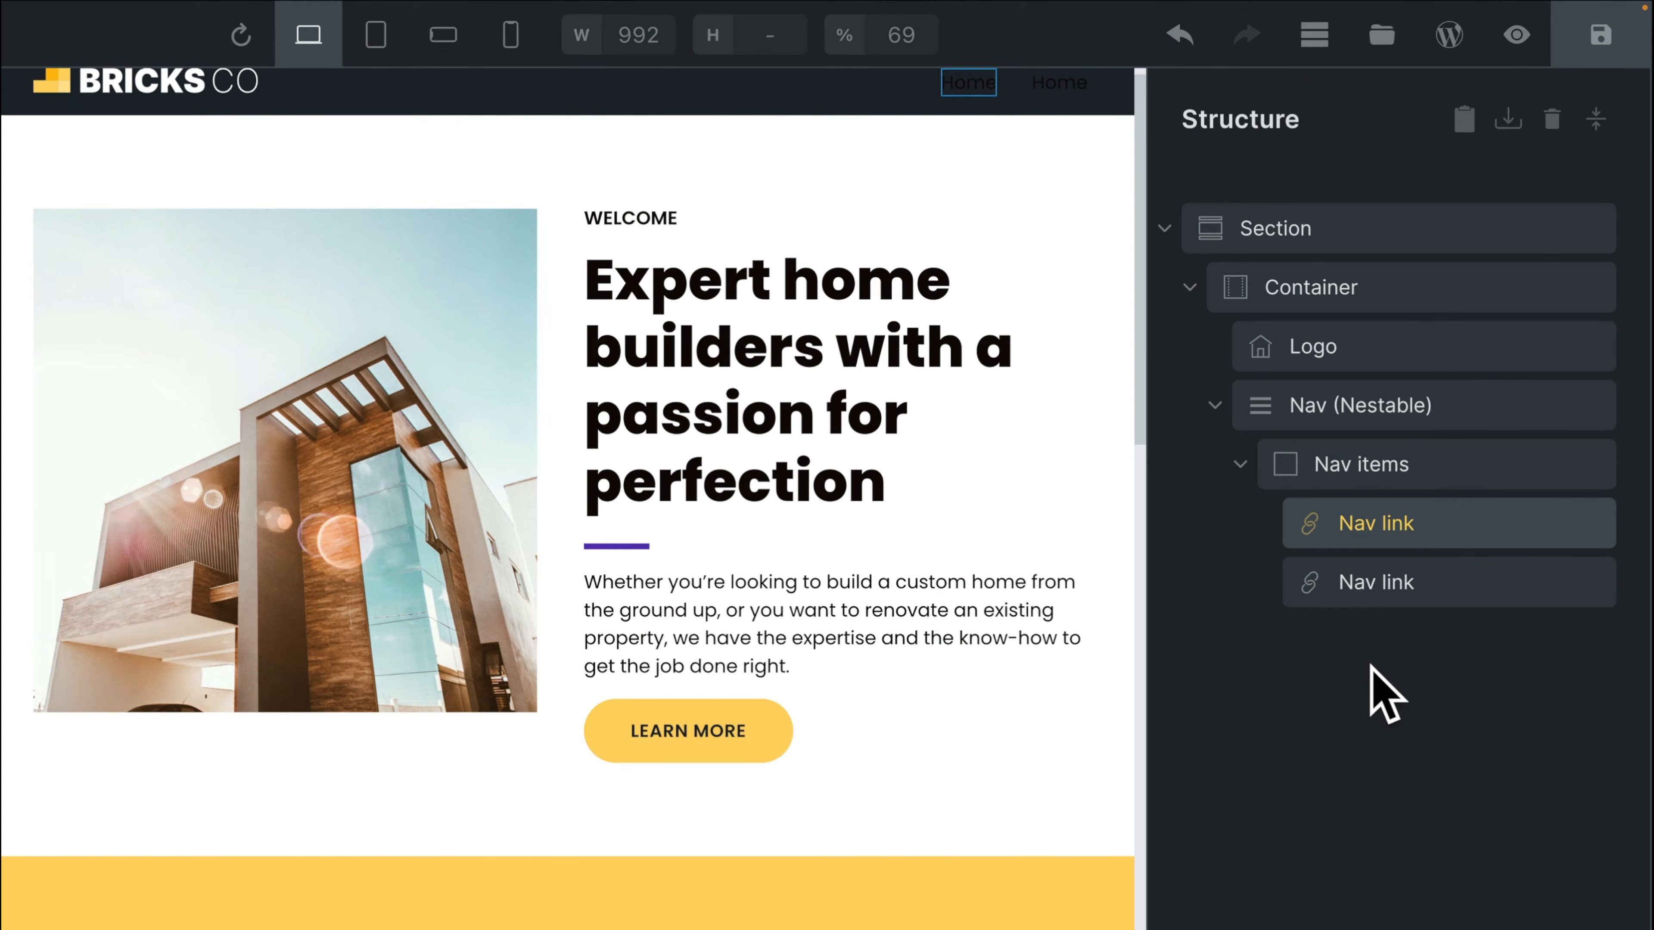
left_click(1375, 590)
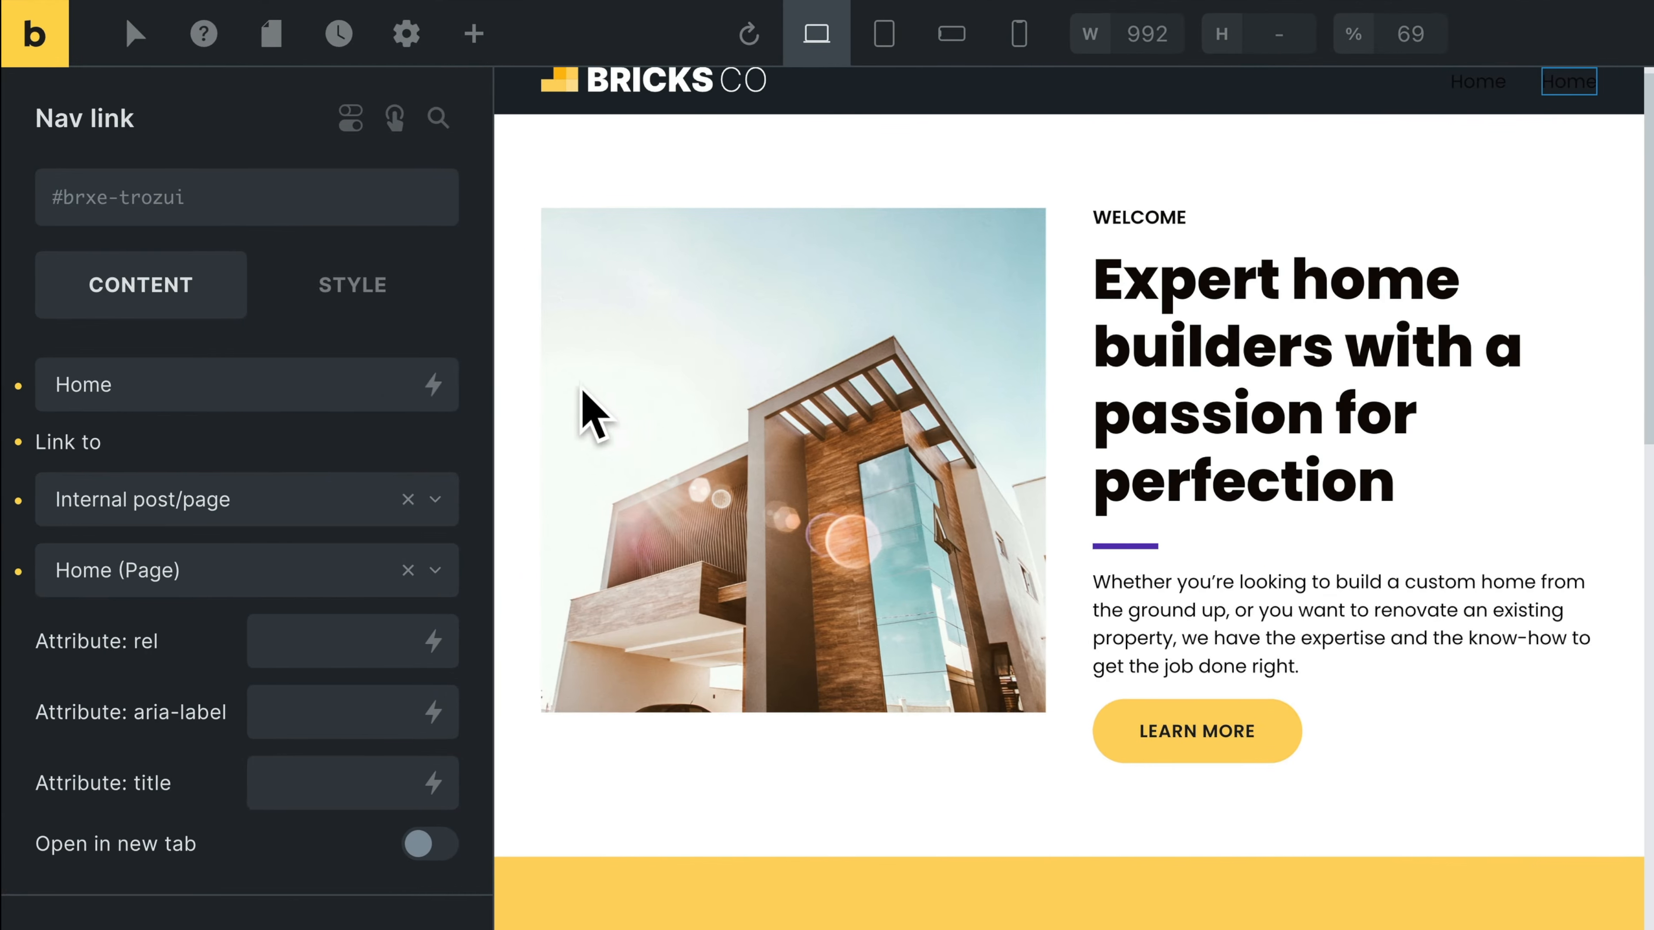
left_click(195, 400)
key("ctrl+a")
type("A")
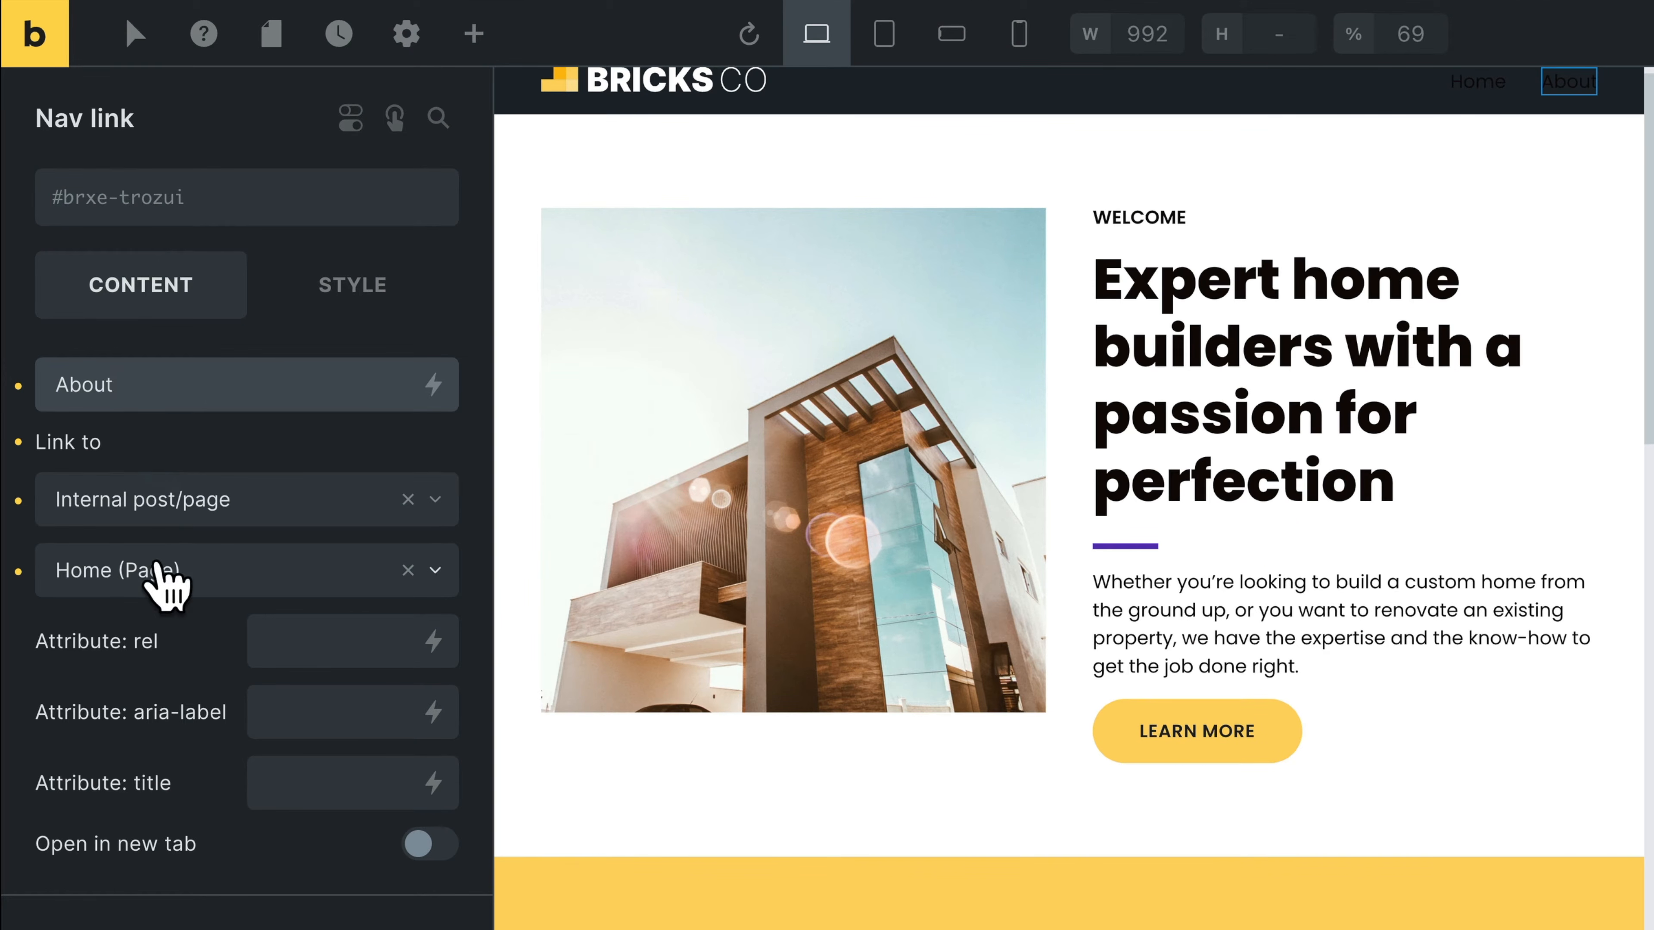
left_click(159, 570)
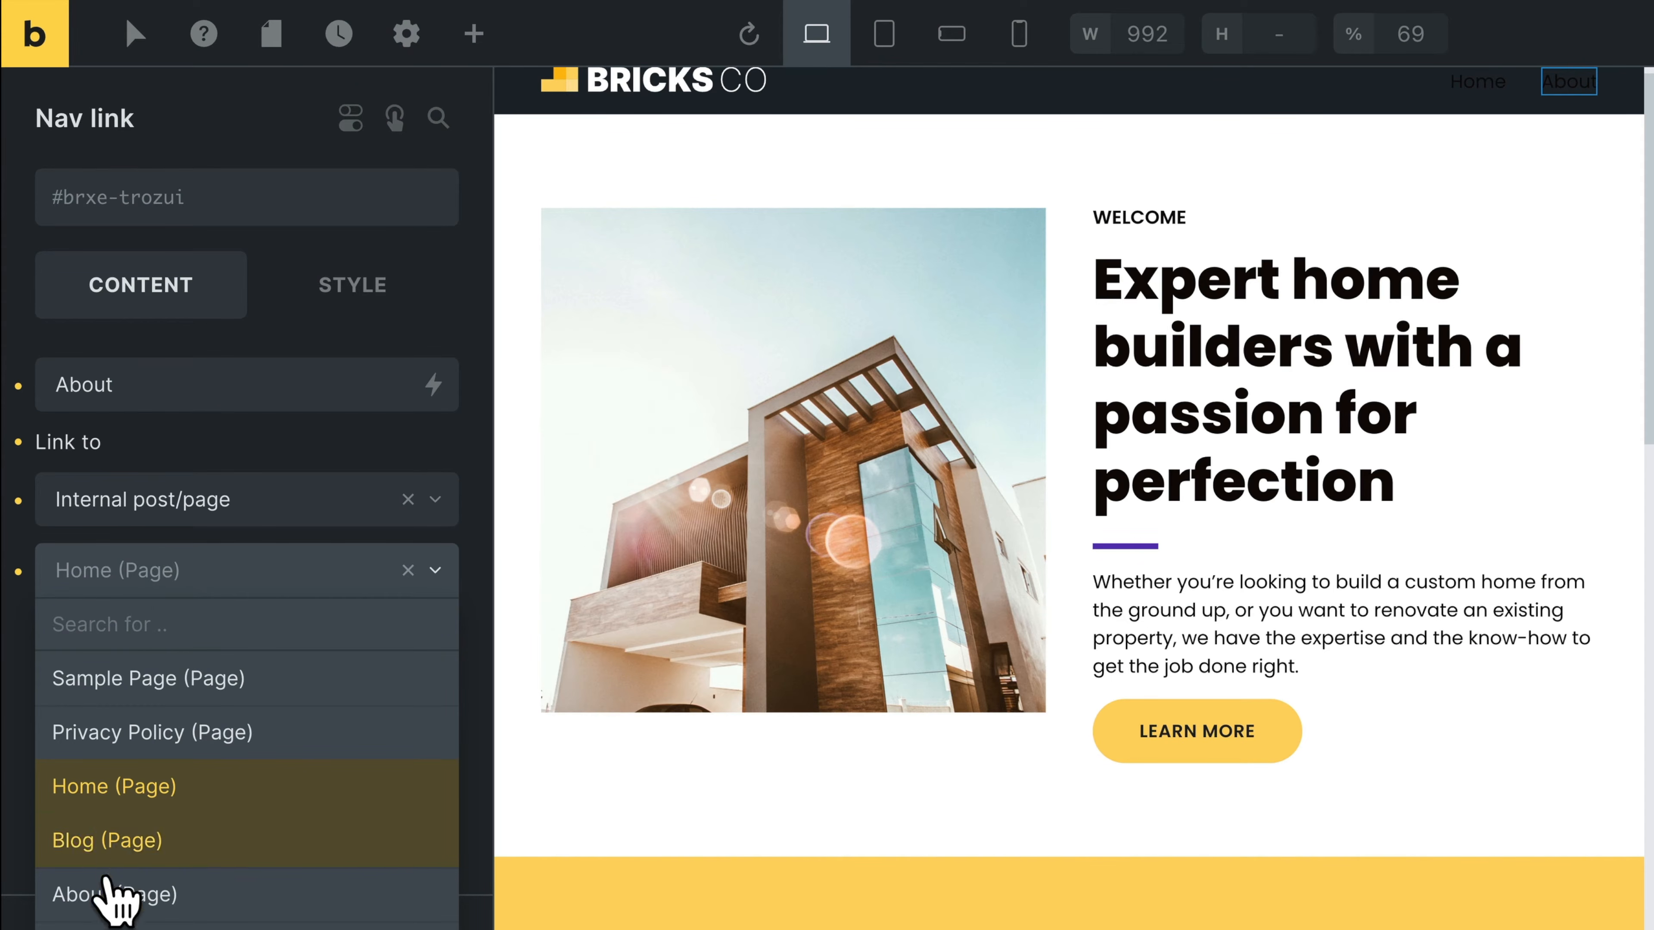
left_click(112, 893)
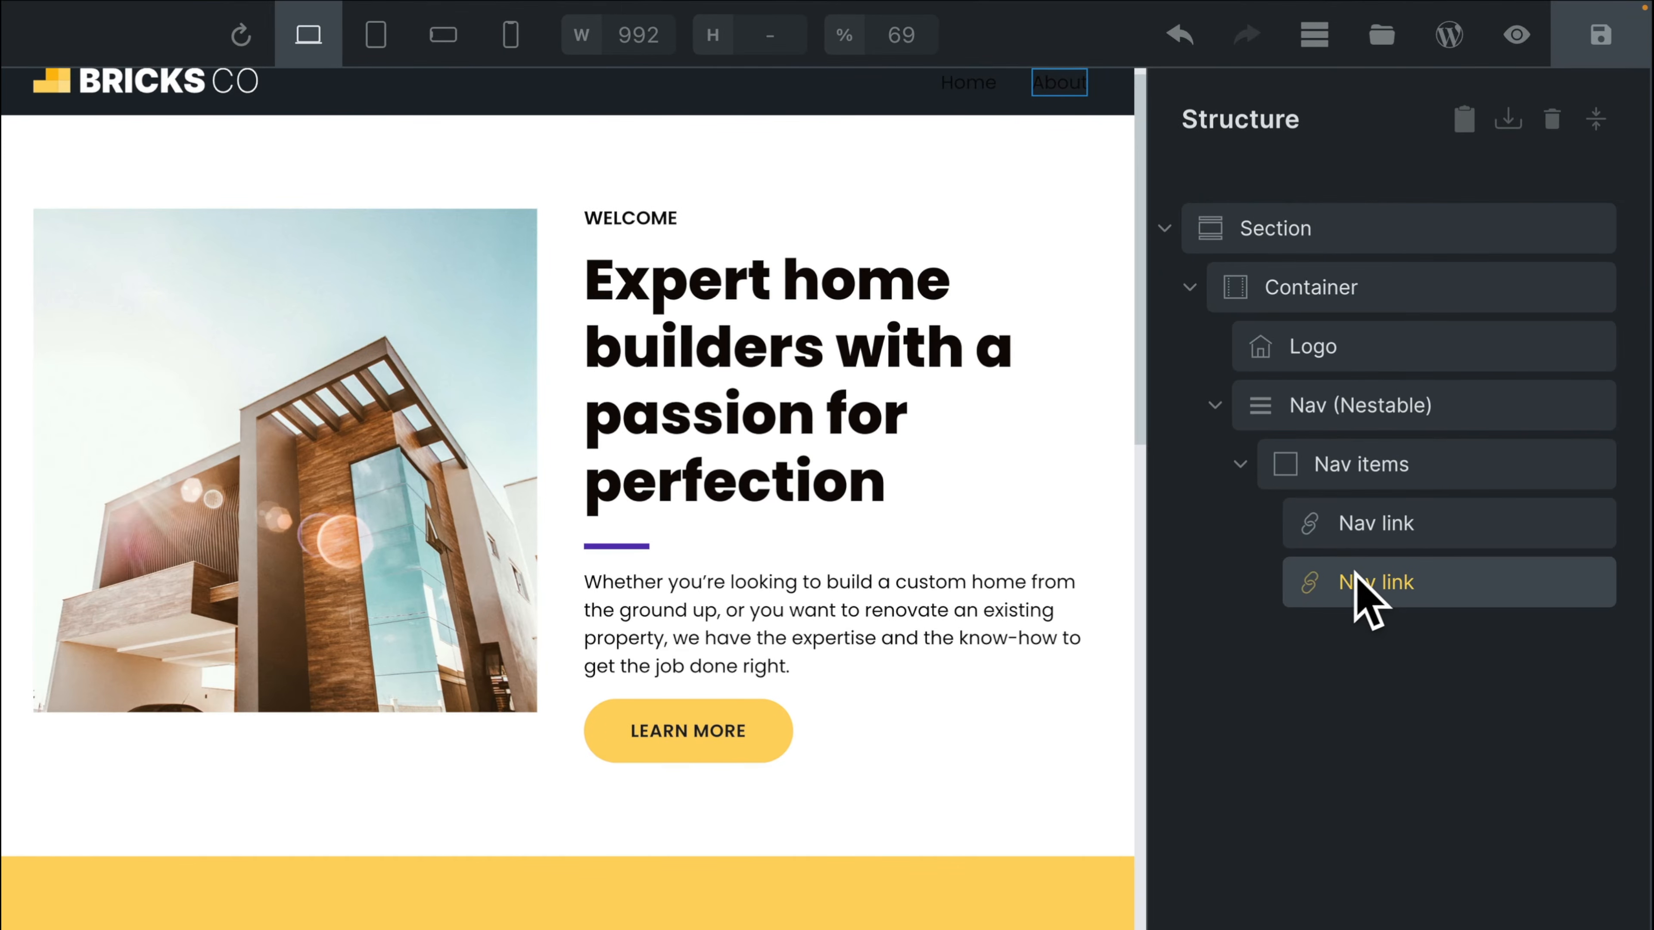
Create a "Blog" nav link from a duplicate of the About link, pointing to Blog (Page)
right_click(1375, 593)
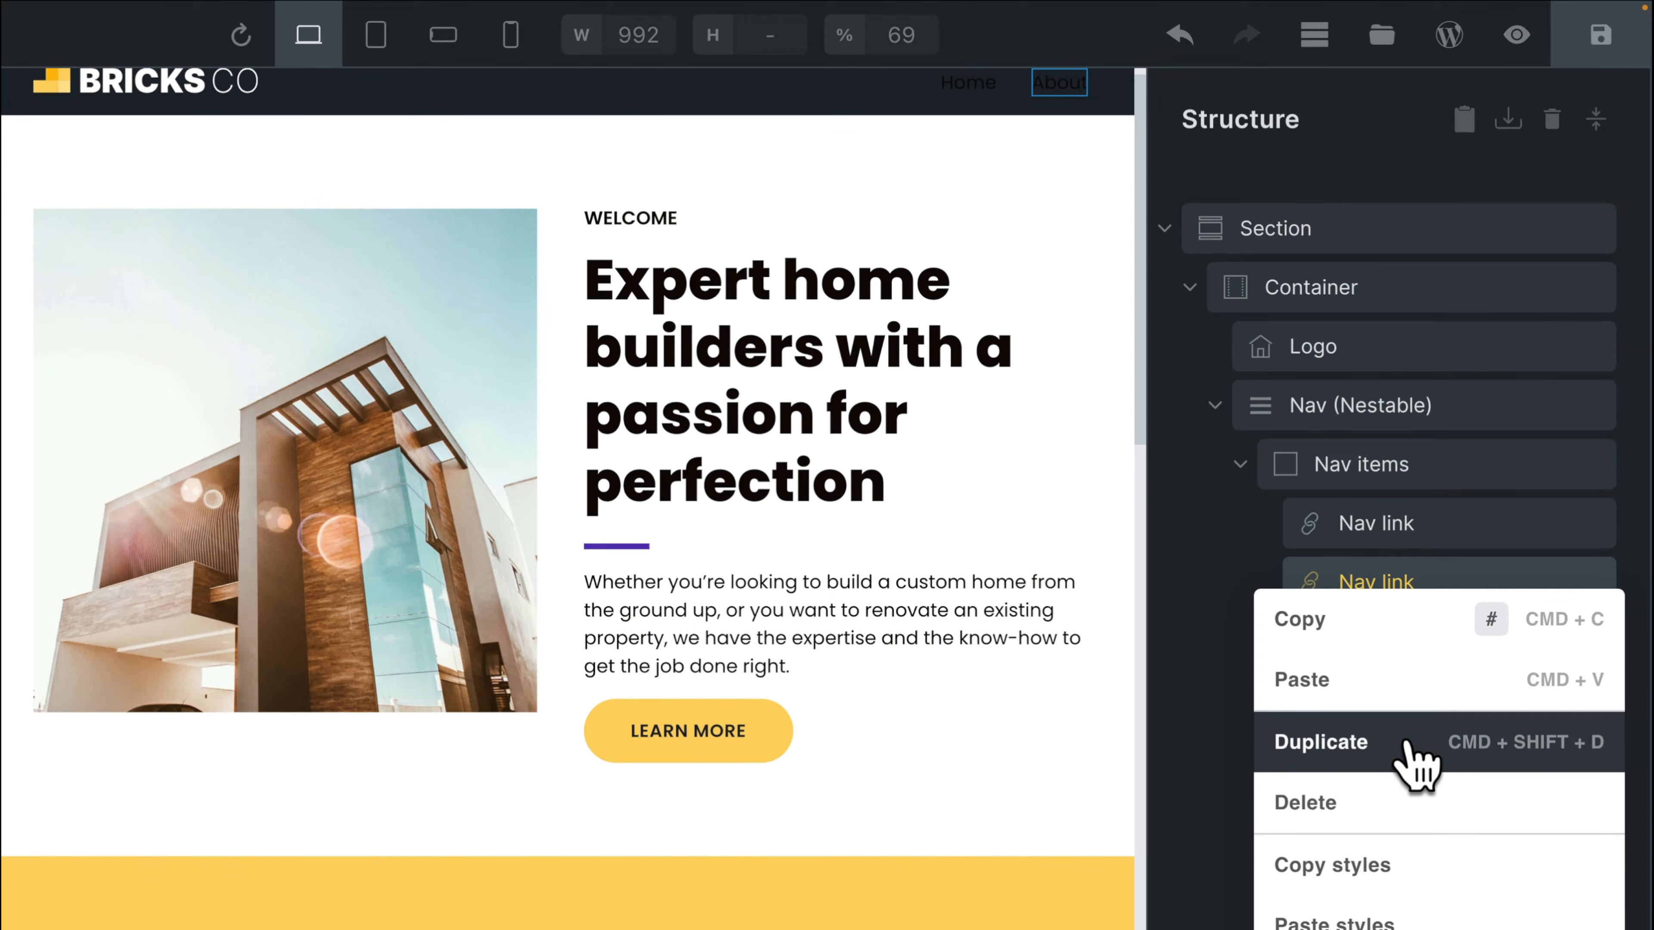
left_click(1222, 710)
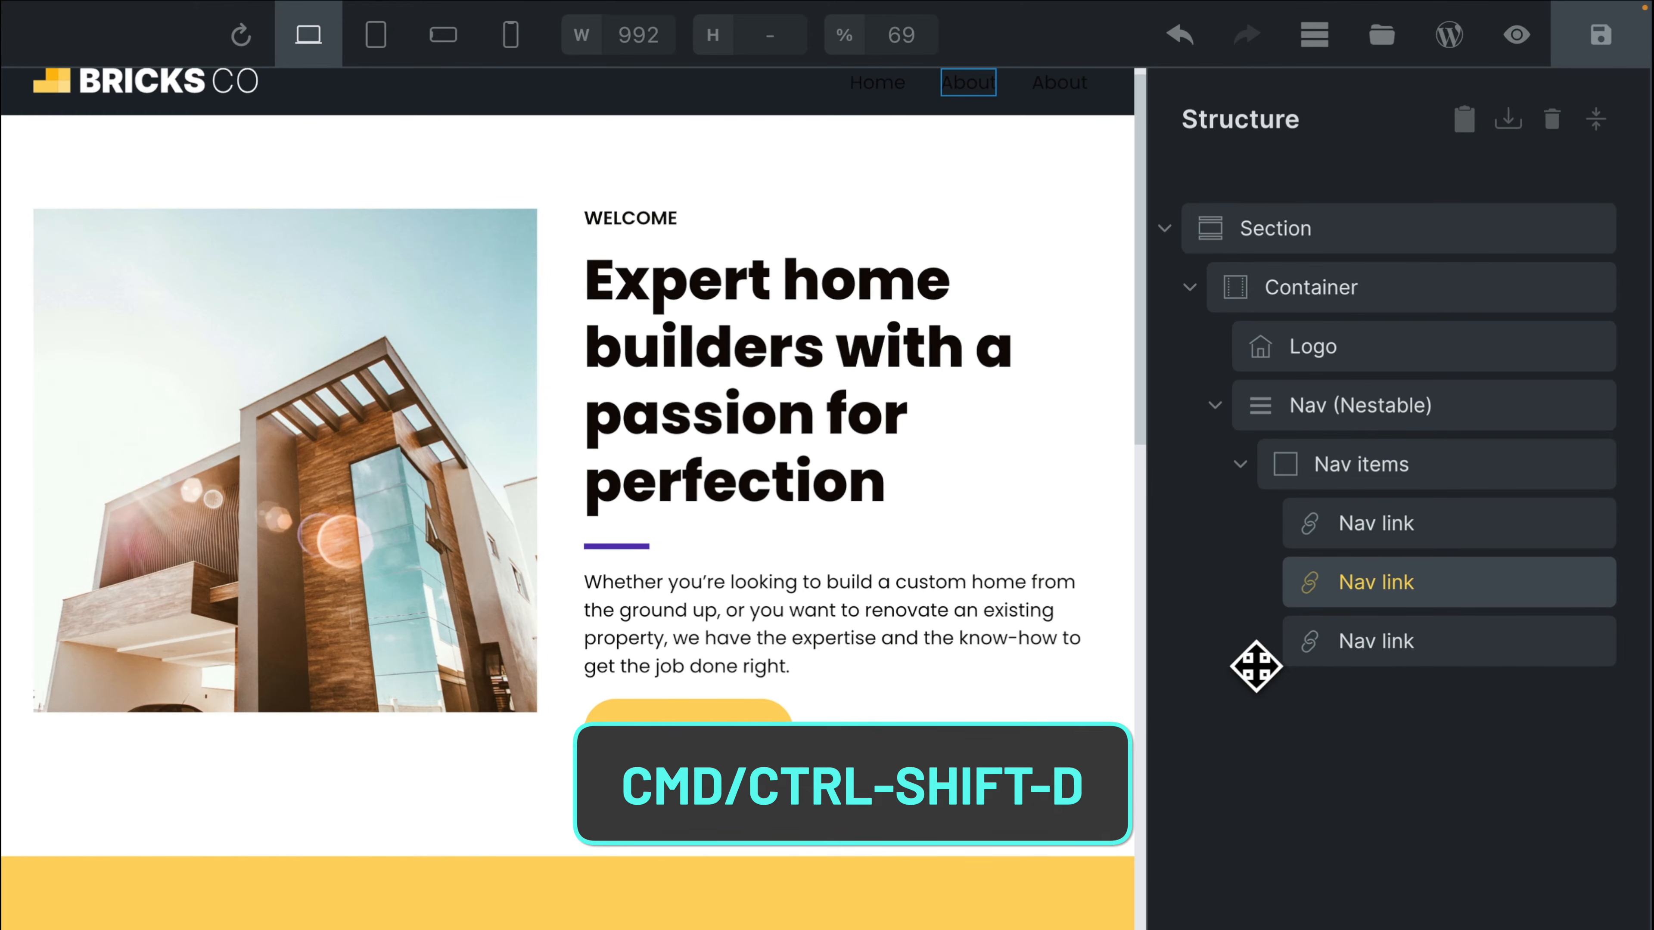
left_click(1371, 647)
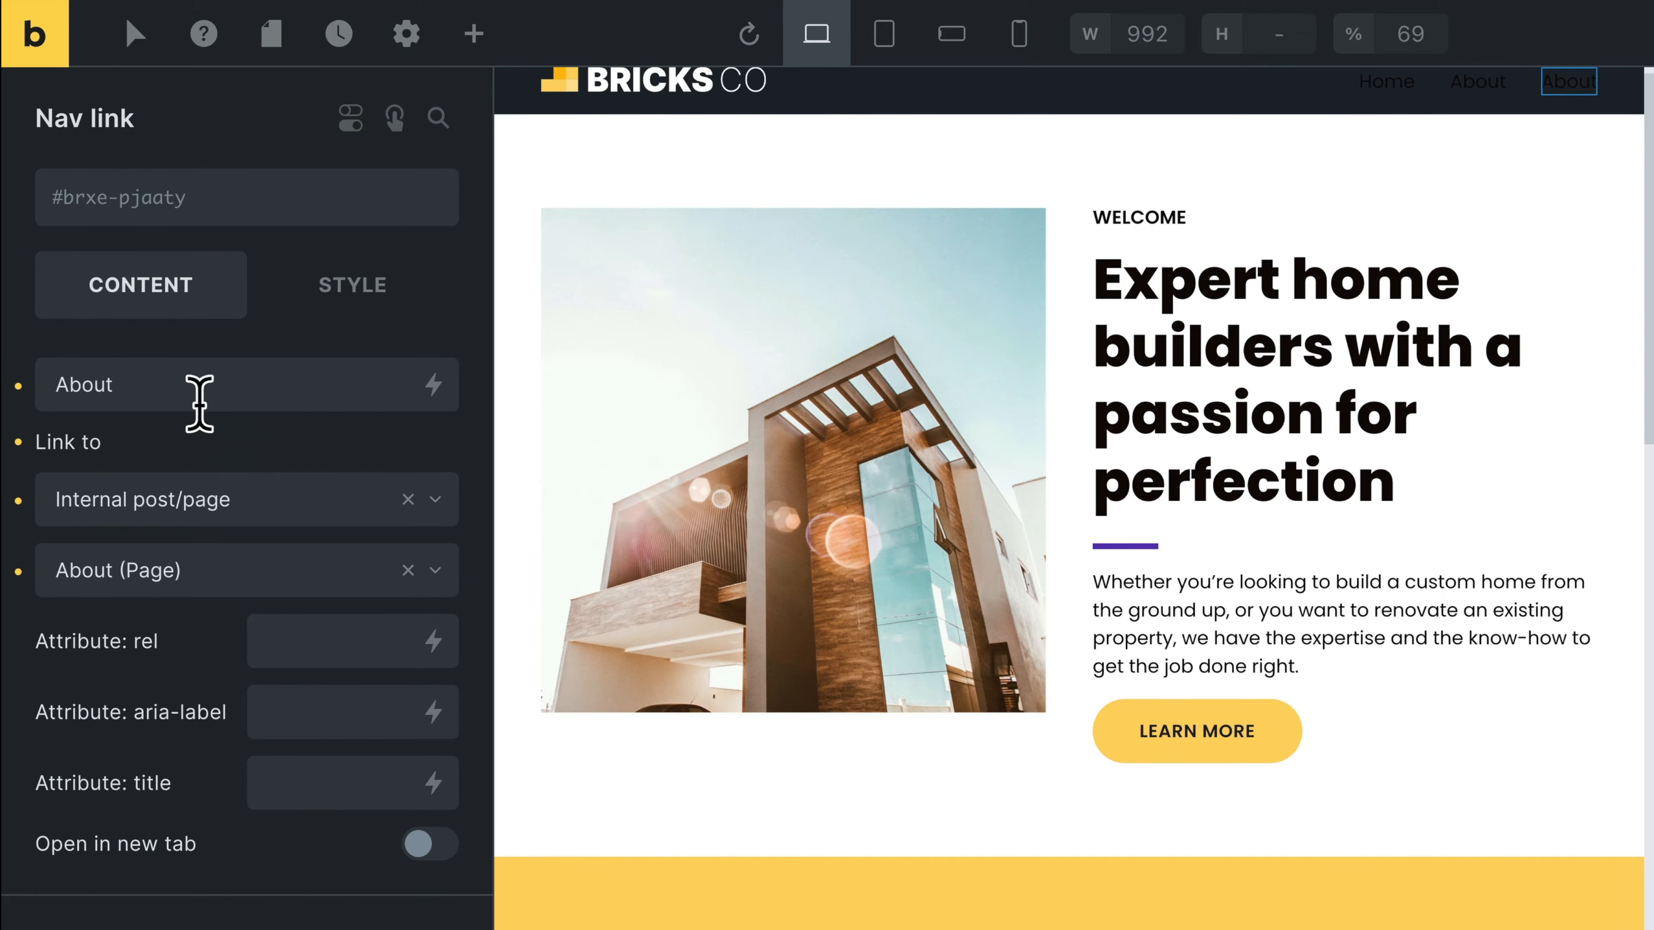
double_click(170, 377)
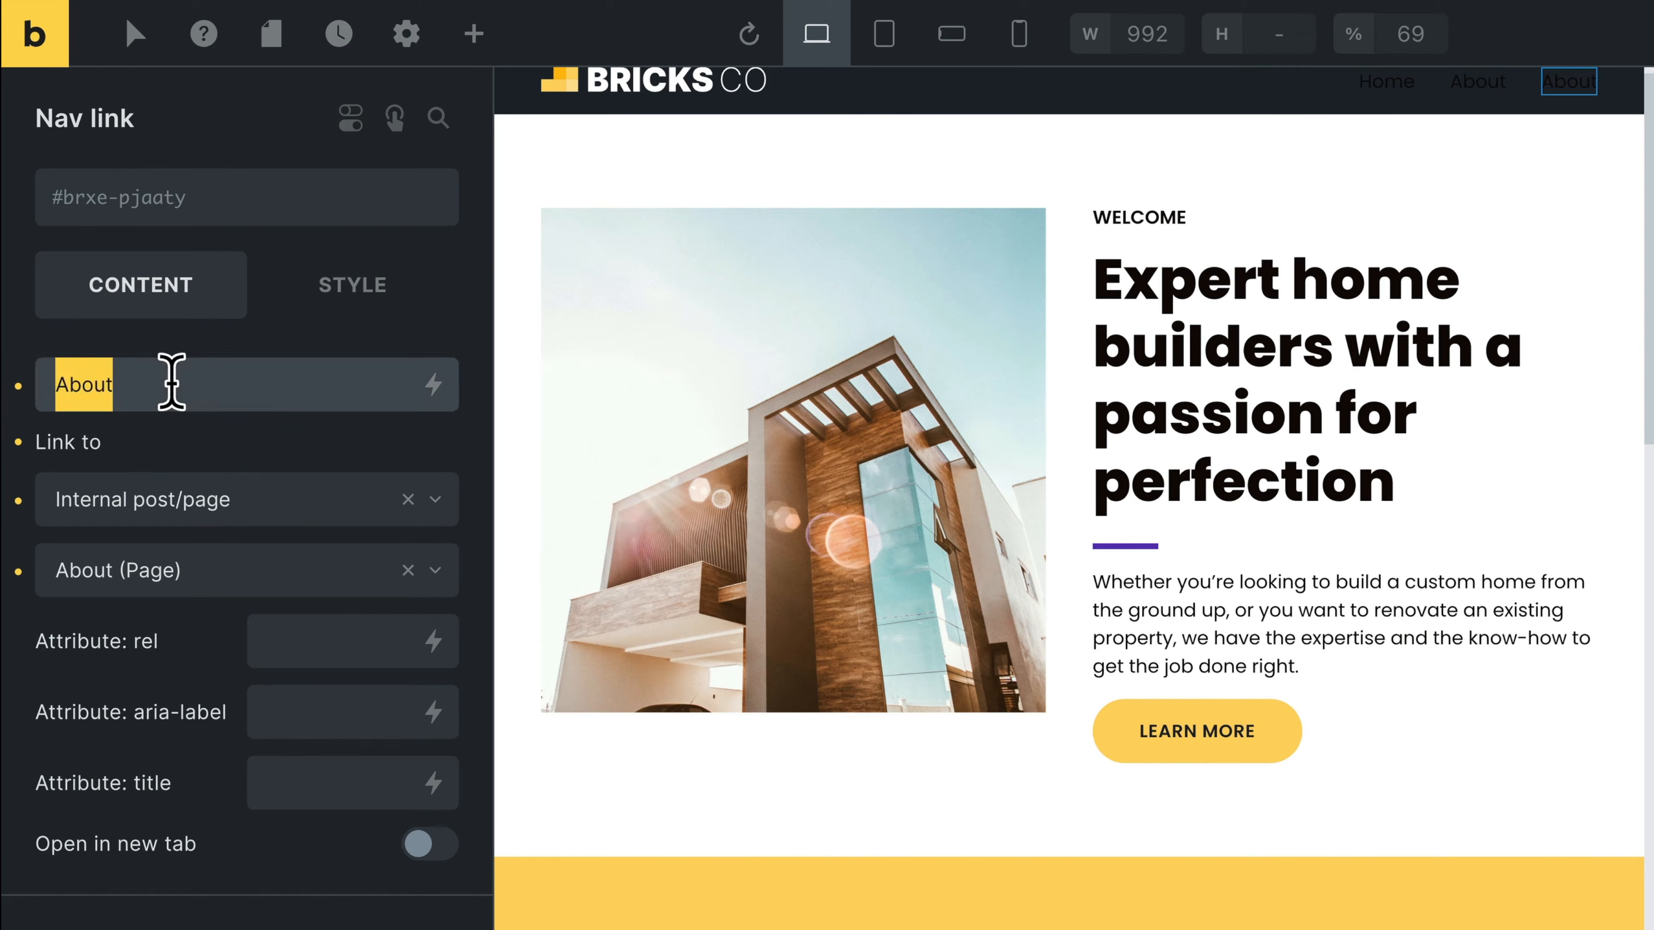
type("Blog")
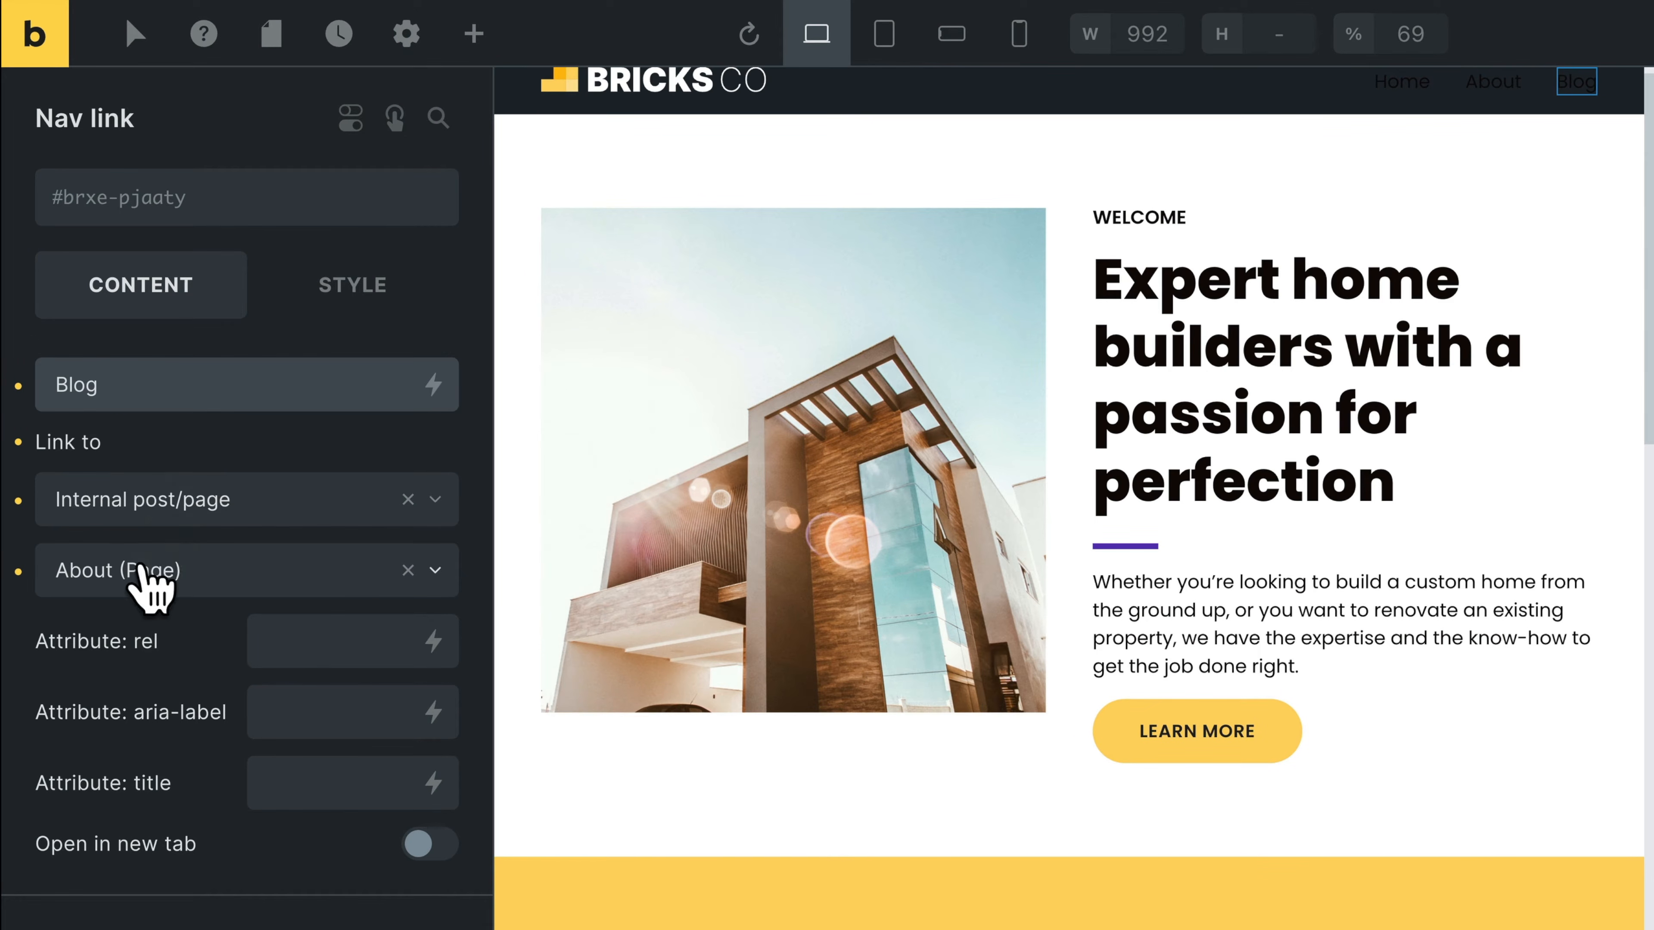
left_click(150, 570)
left_click(151, 840)
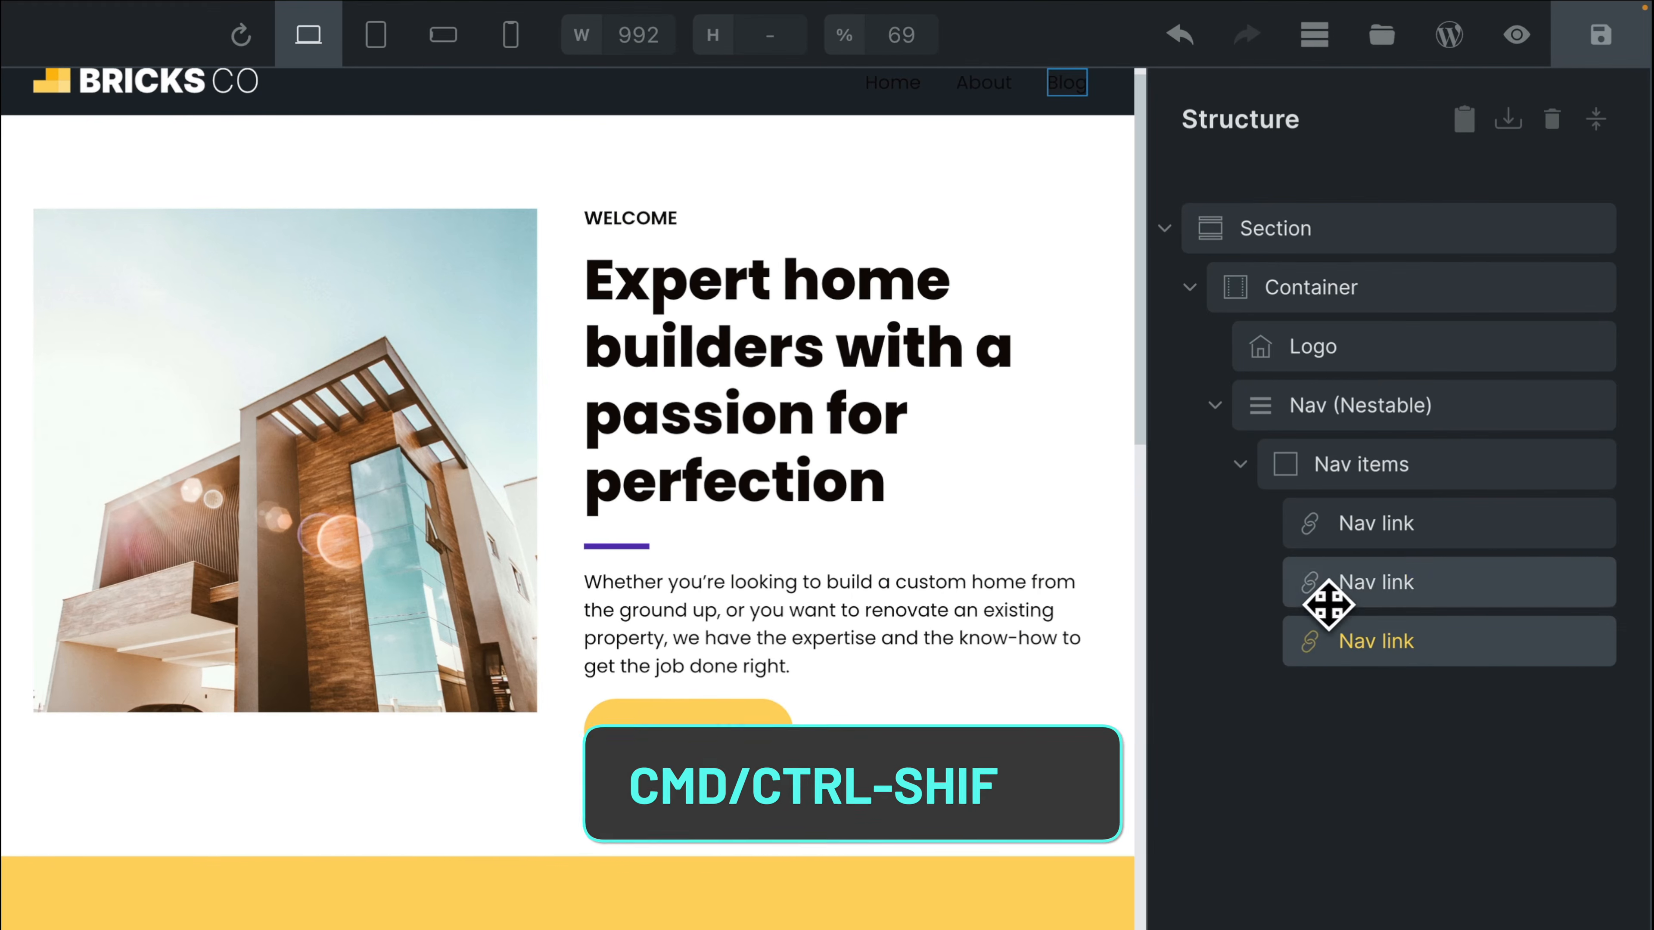
Duplicate the Blog nav link and label the copy "Contact"
key("ctrl+shift+d")
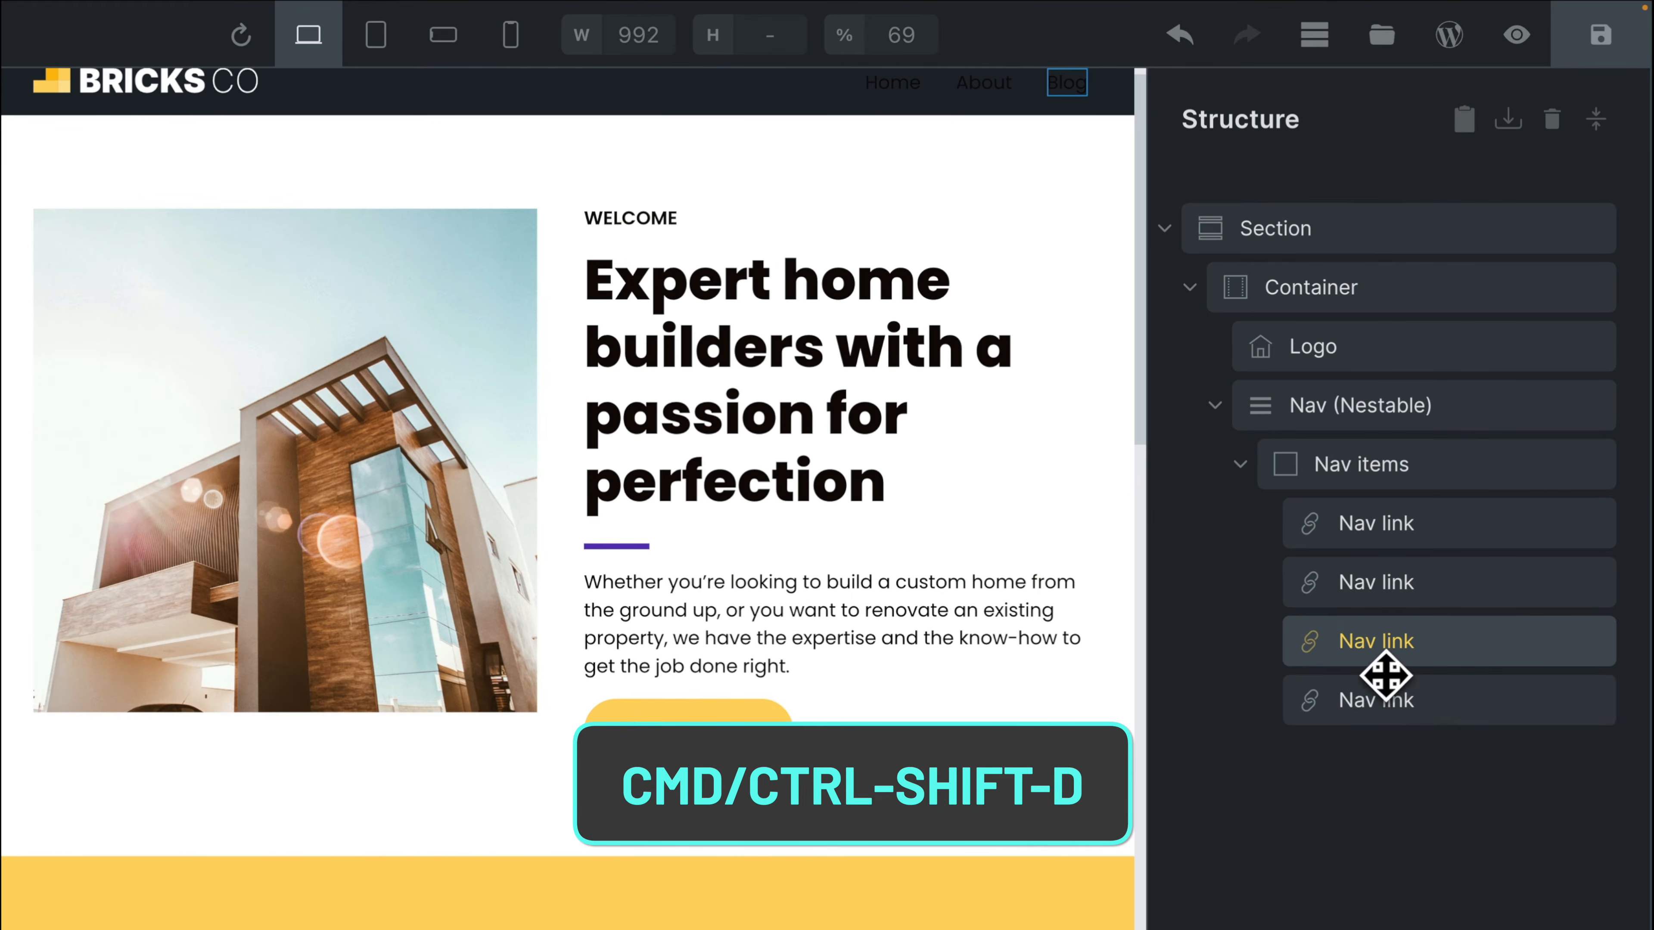
left_click(1499, 703)
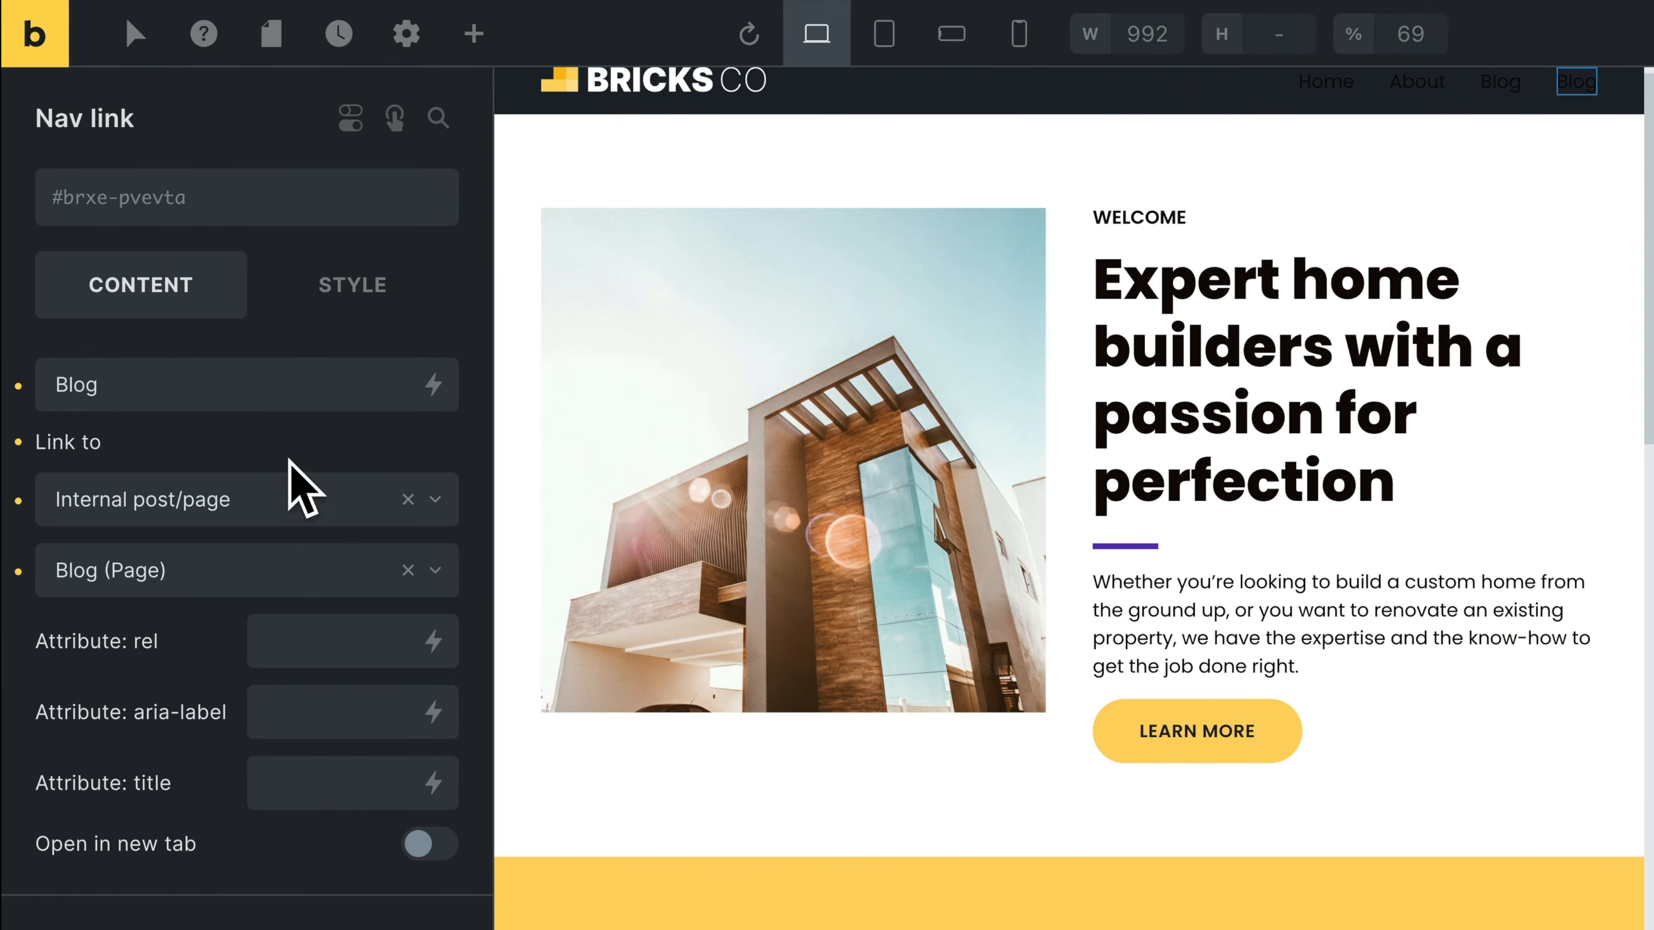
double_click(222, 383)
type("Contact")
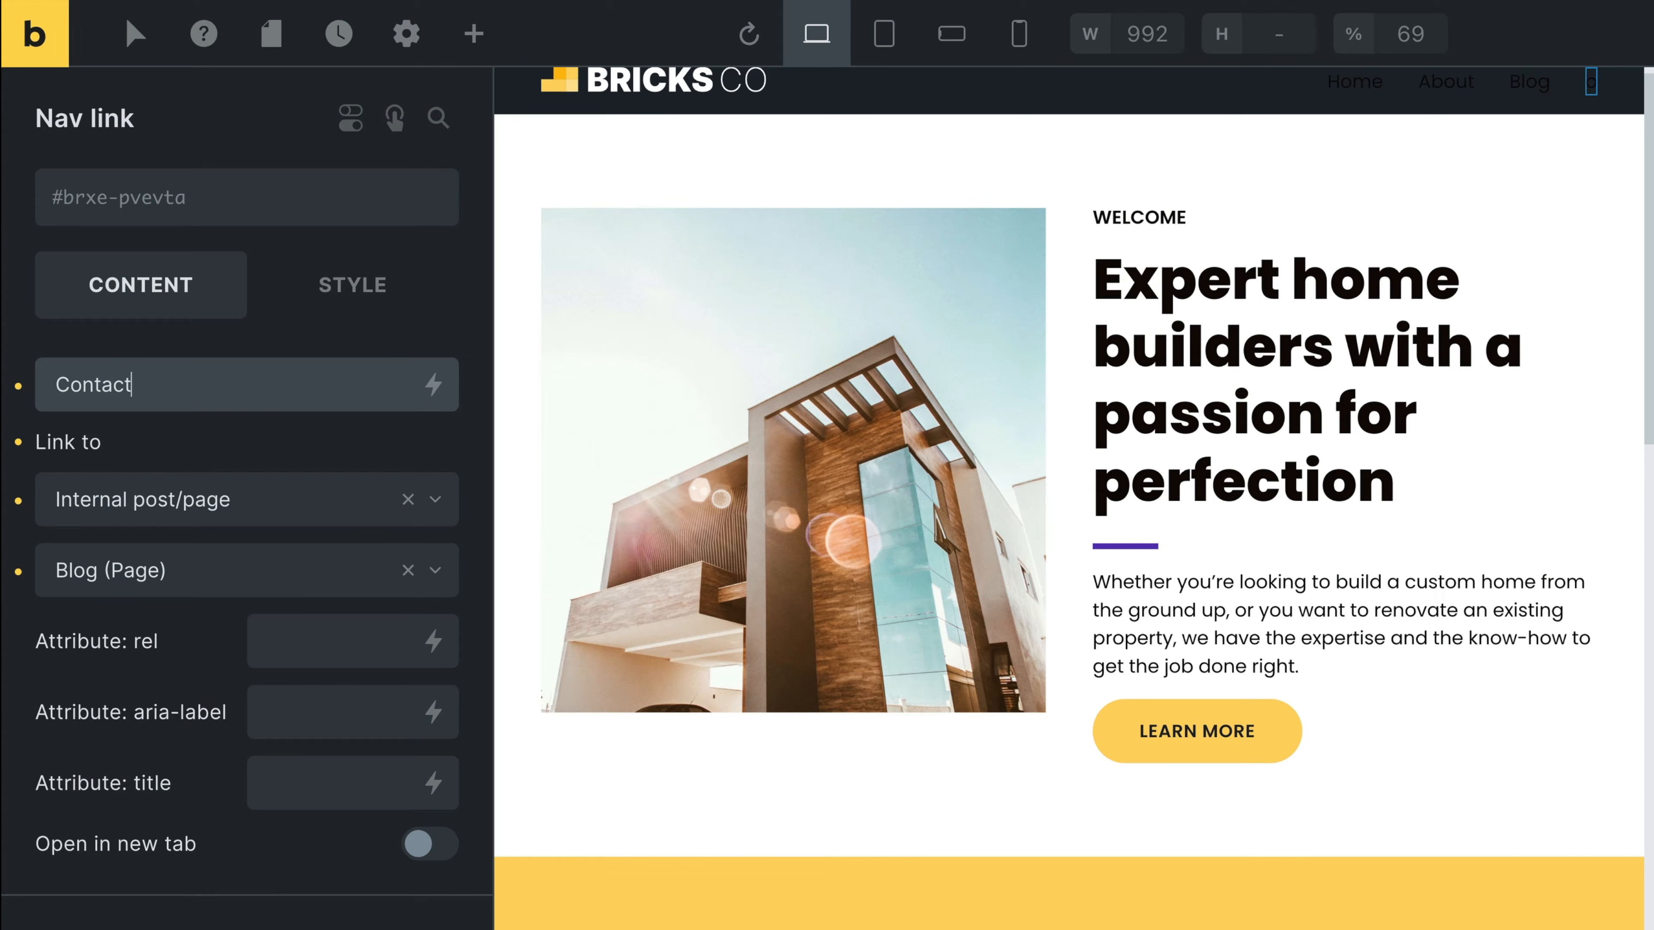
Set the Contact nav link's type to External URL with the placeholder address #
left_click(173, 570)
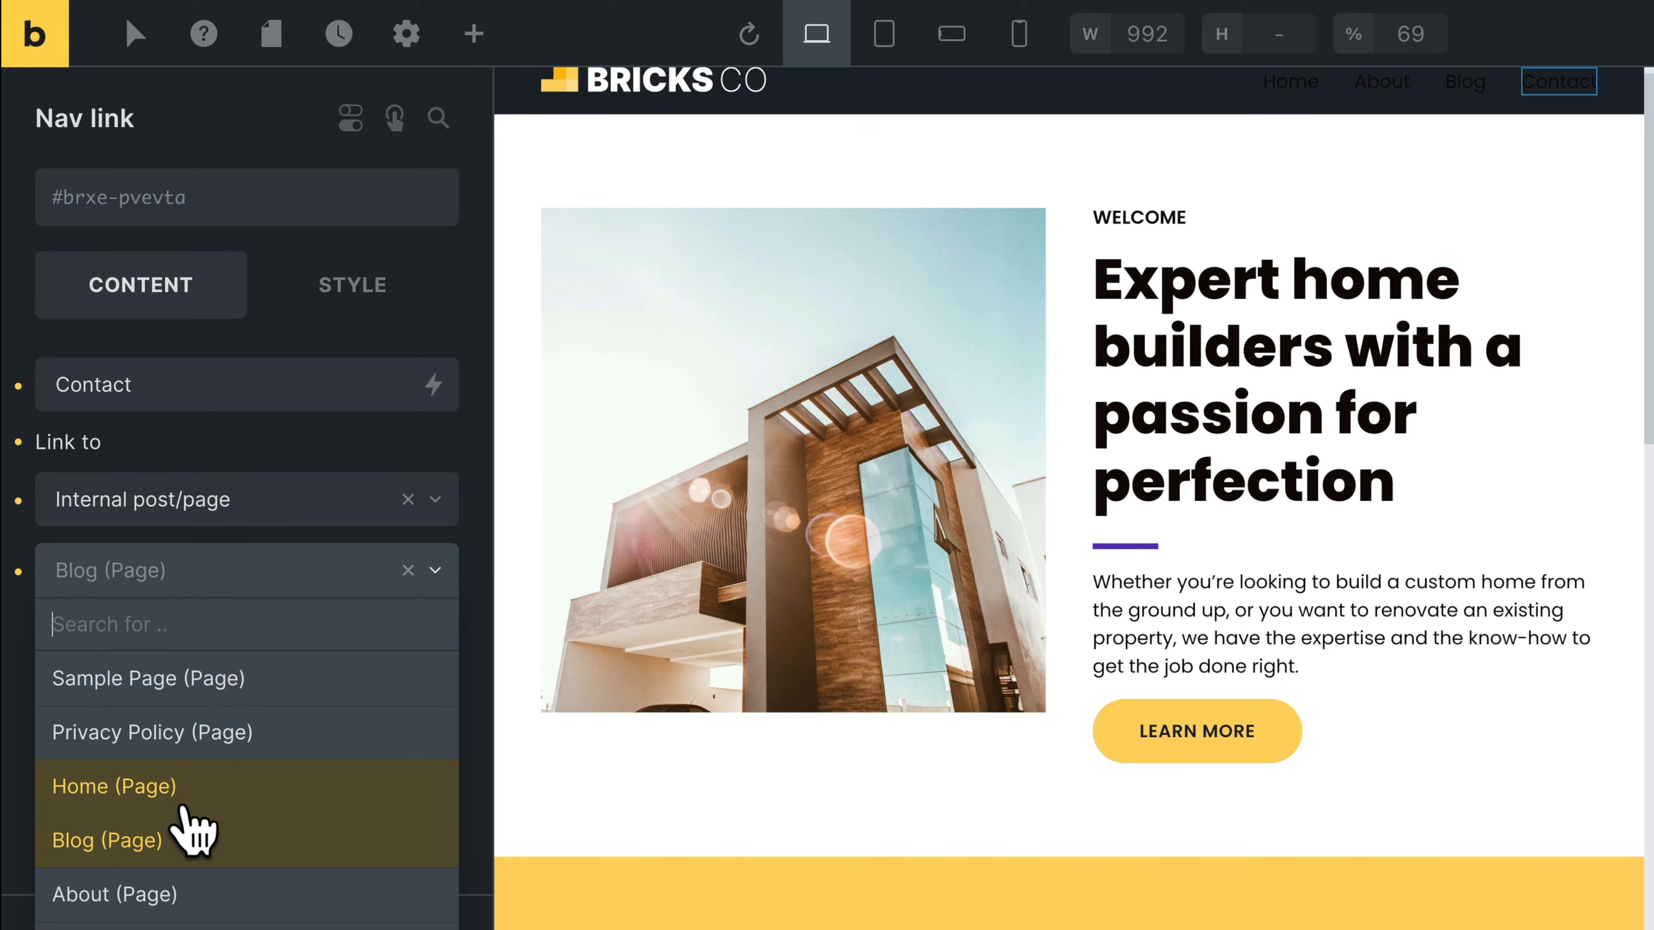
left_click(199, 560)
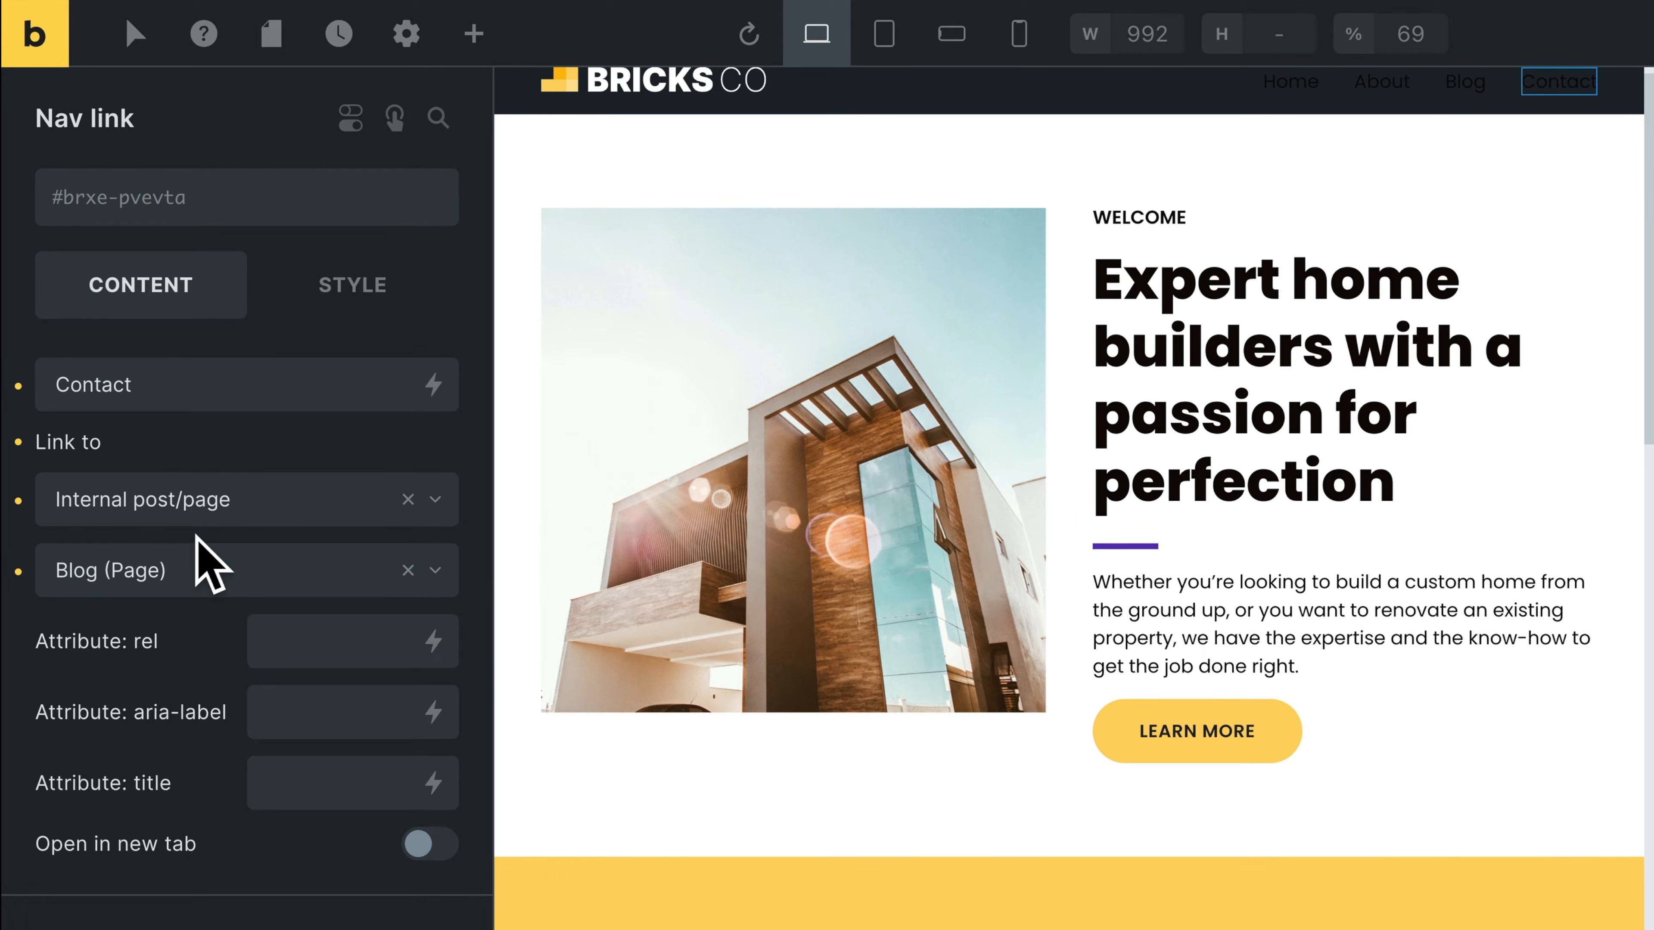
left_click(155, 516)
left_click(169, 606)
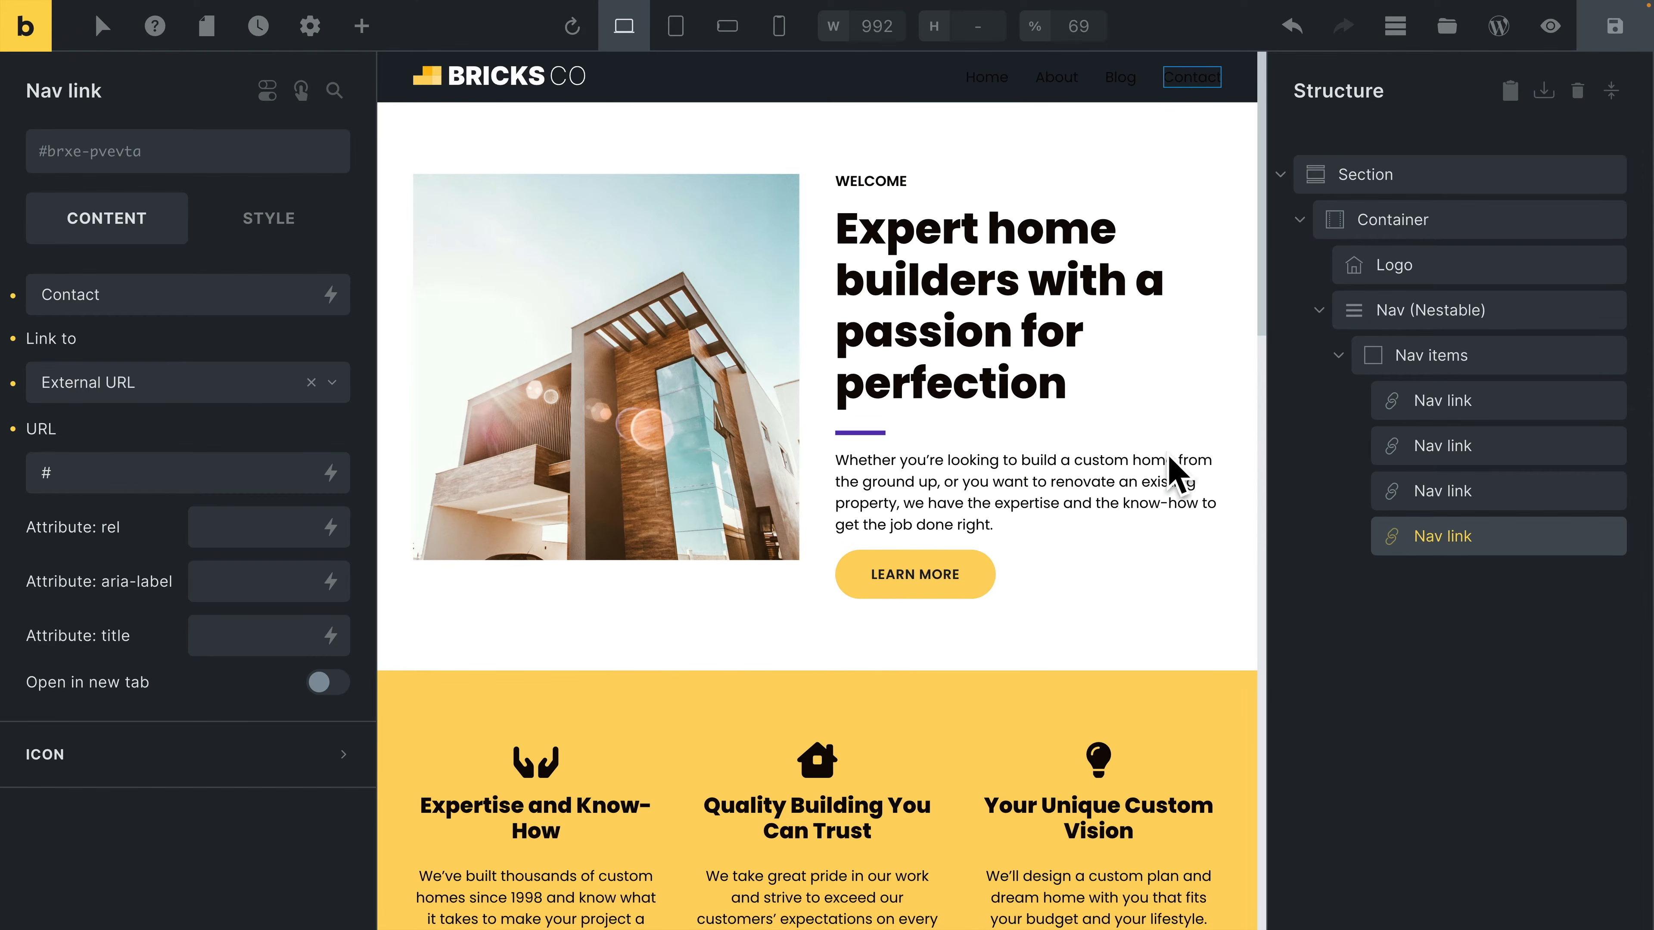
Find the Dropdown element and add it to the nav items following the Contact link
left_click(362, 27)
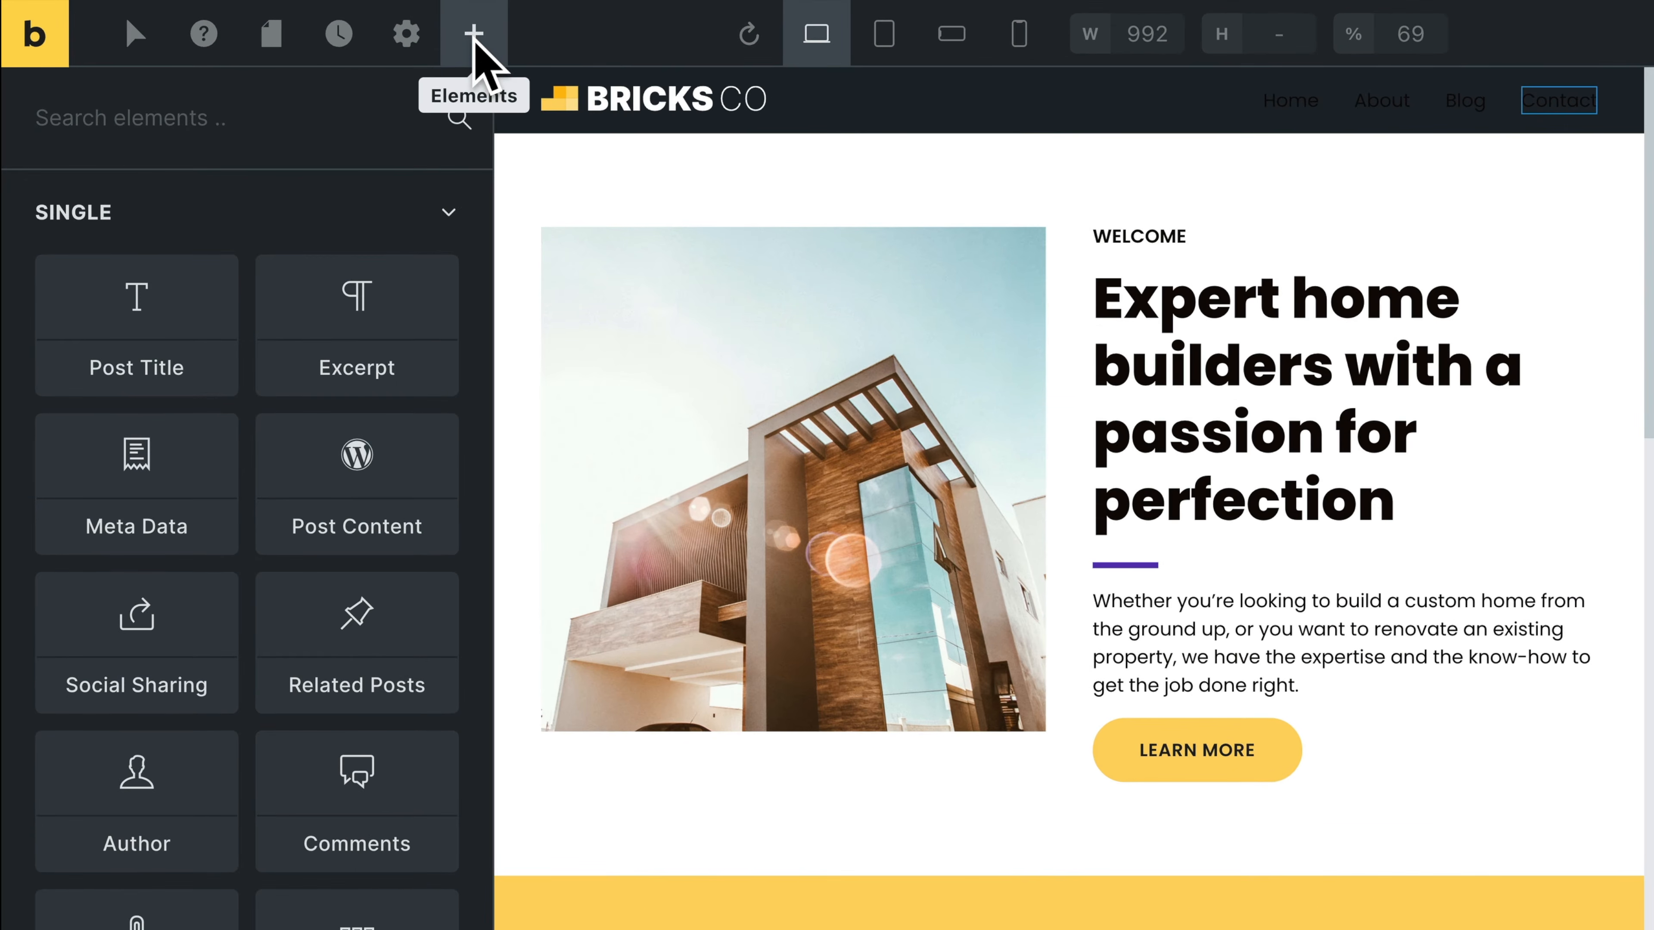
type("drop")
key("Tab")
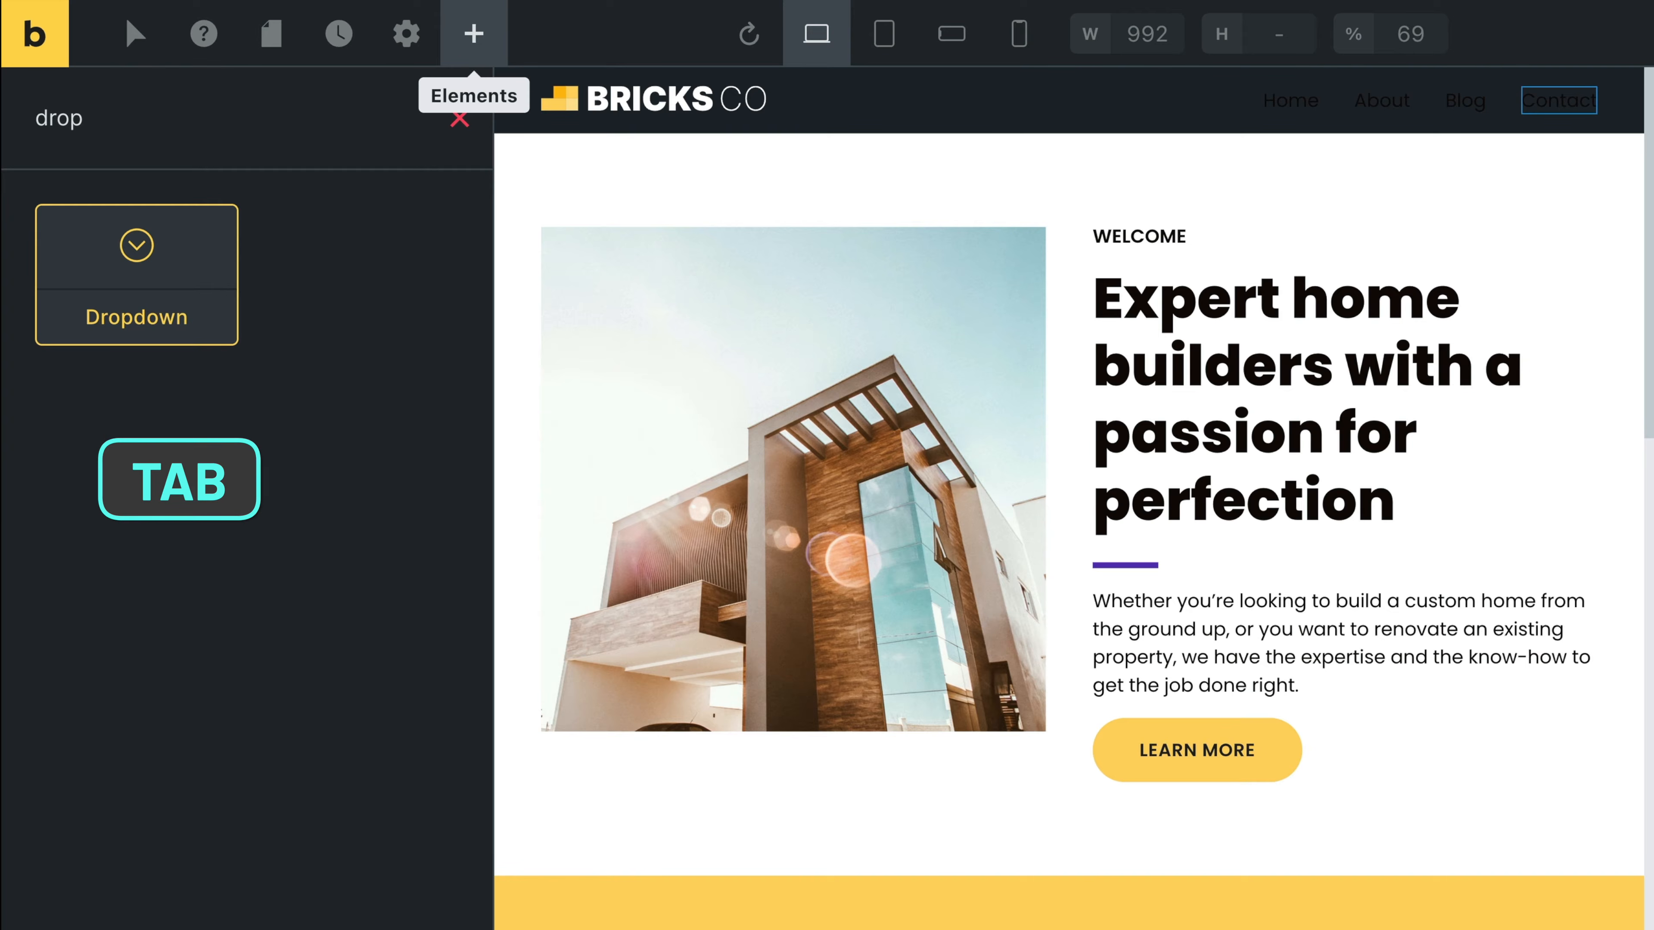
key("Return")
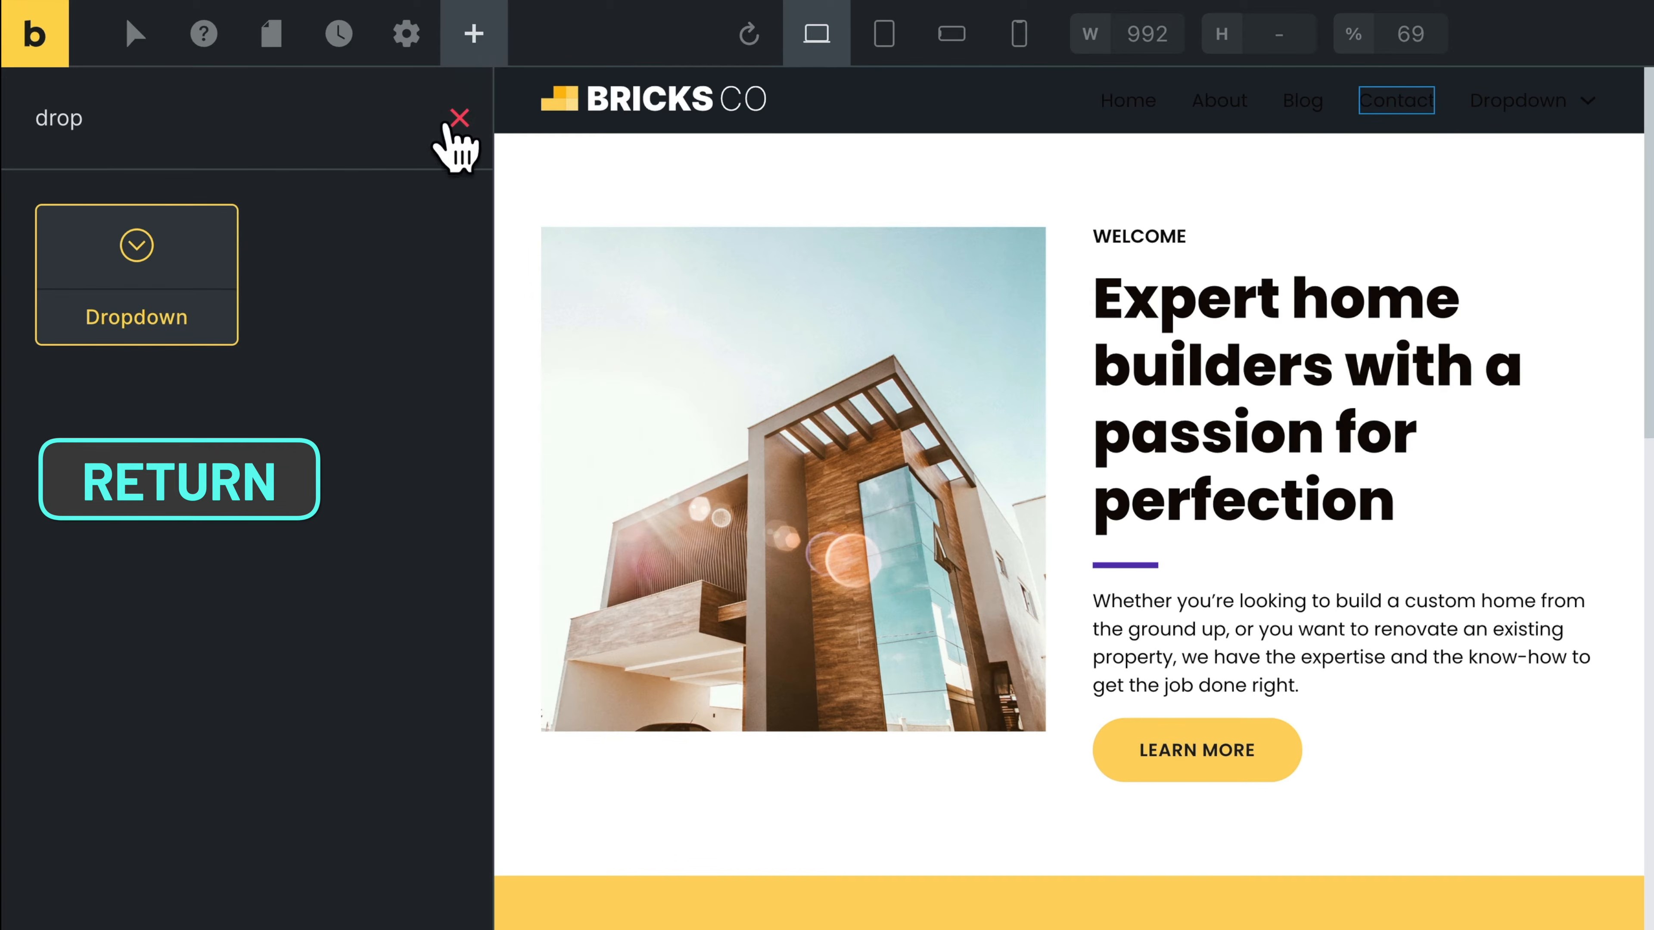
left_click(458, 120)
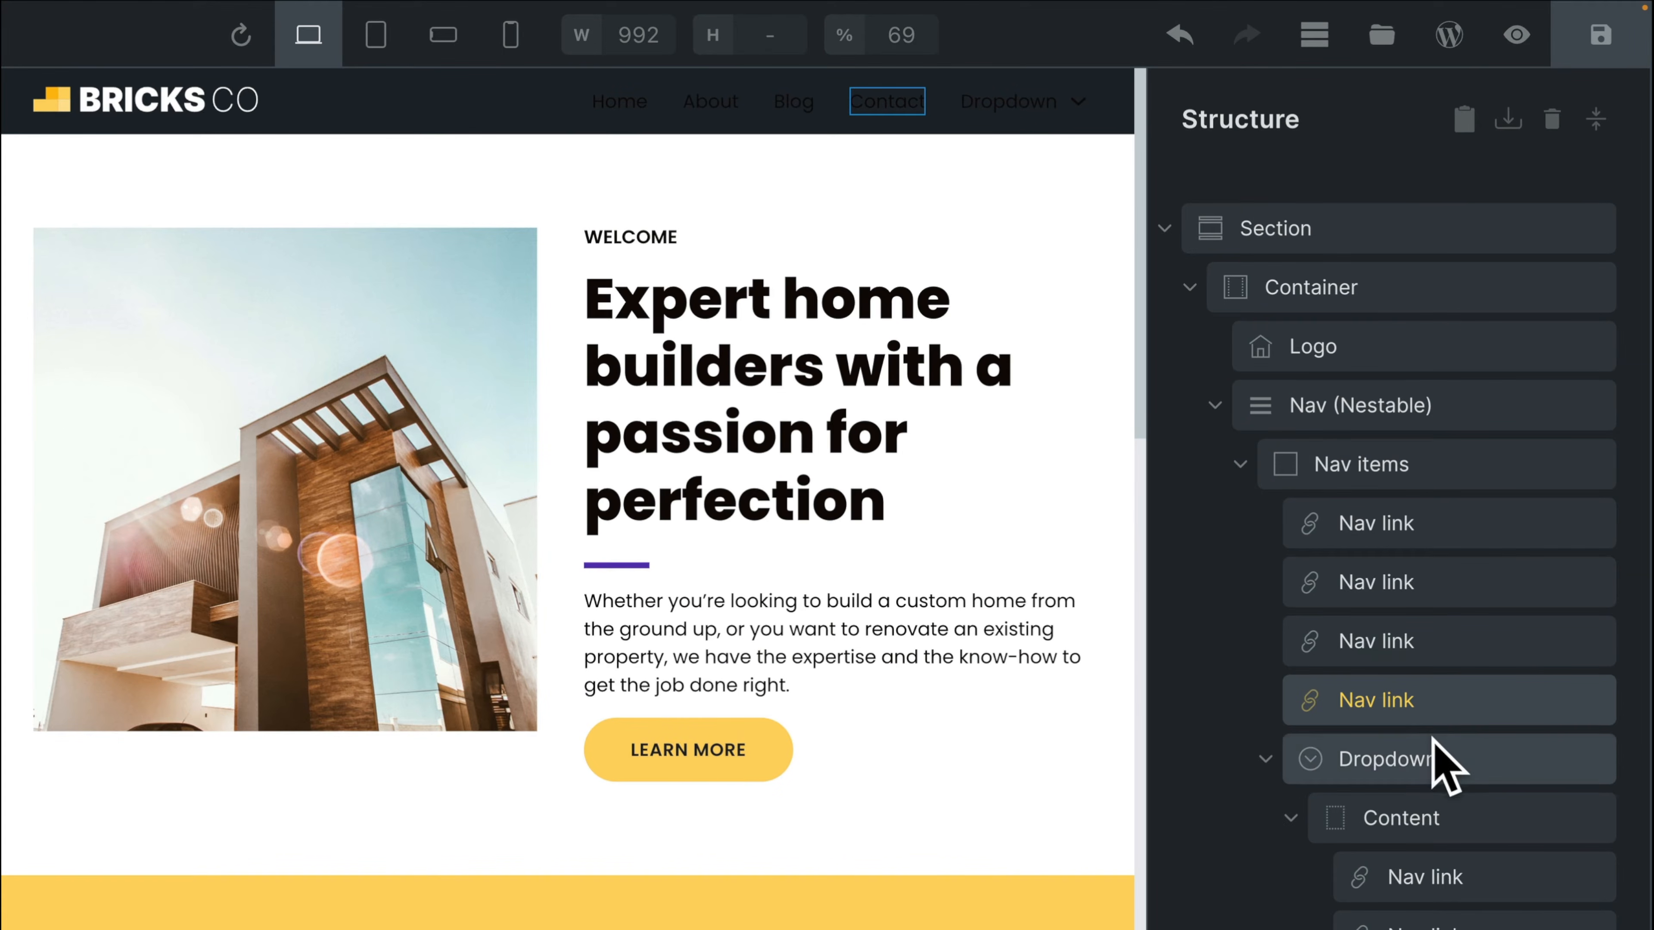
Collapse the Dropdown and move it between the Blog and Contact nav links
left_click(1432, 756)
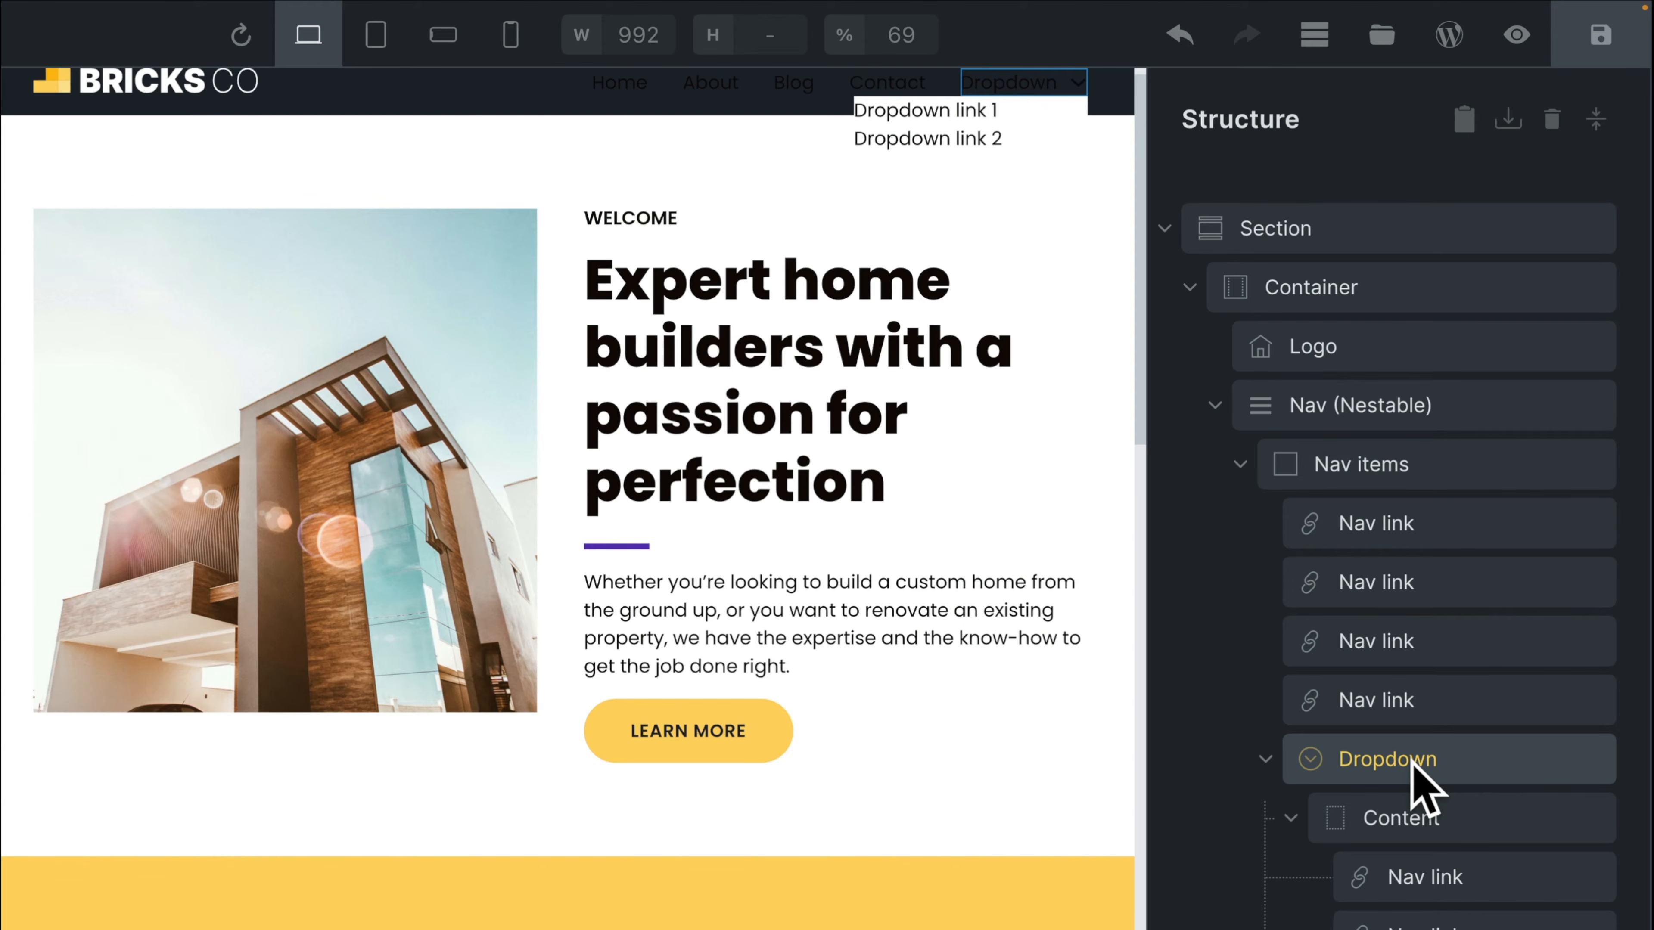
left_click(1370, 422)
left_click(1386, 519)
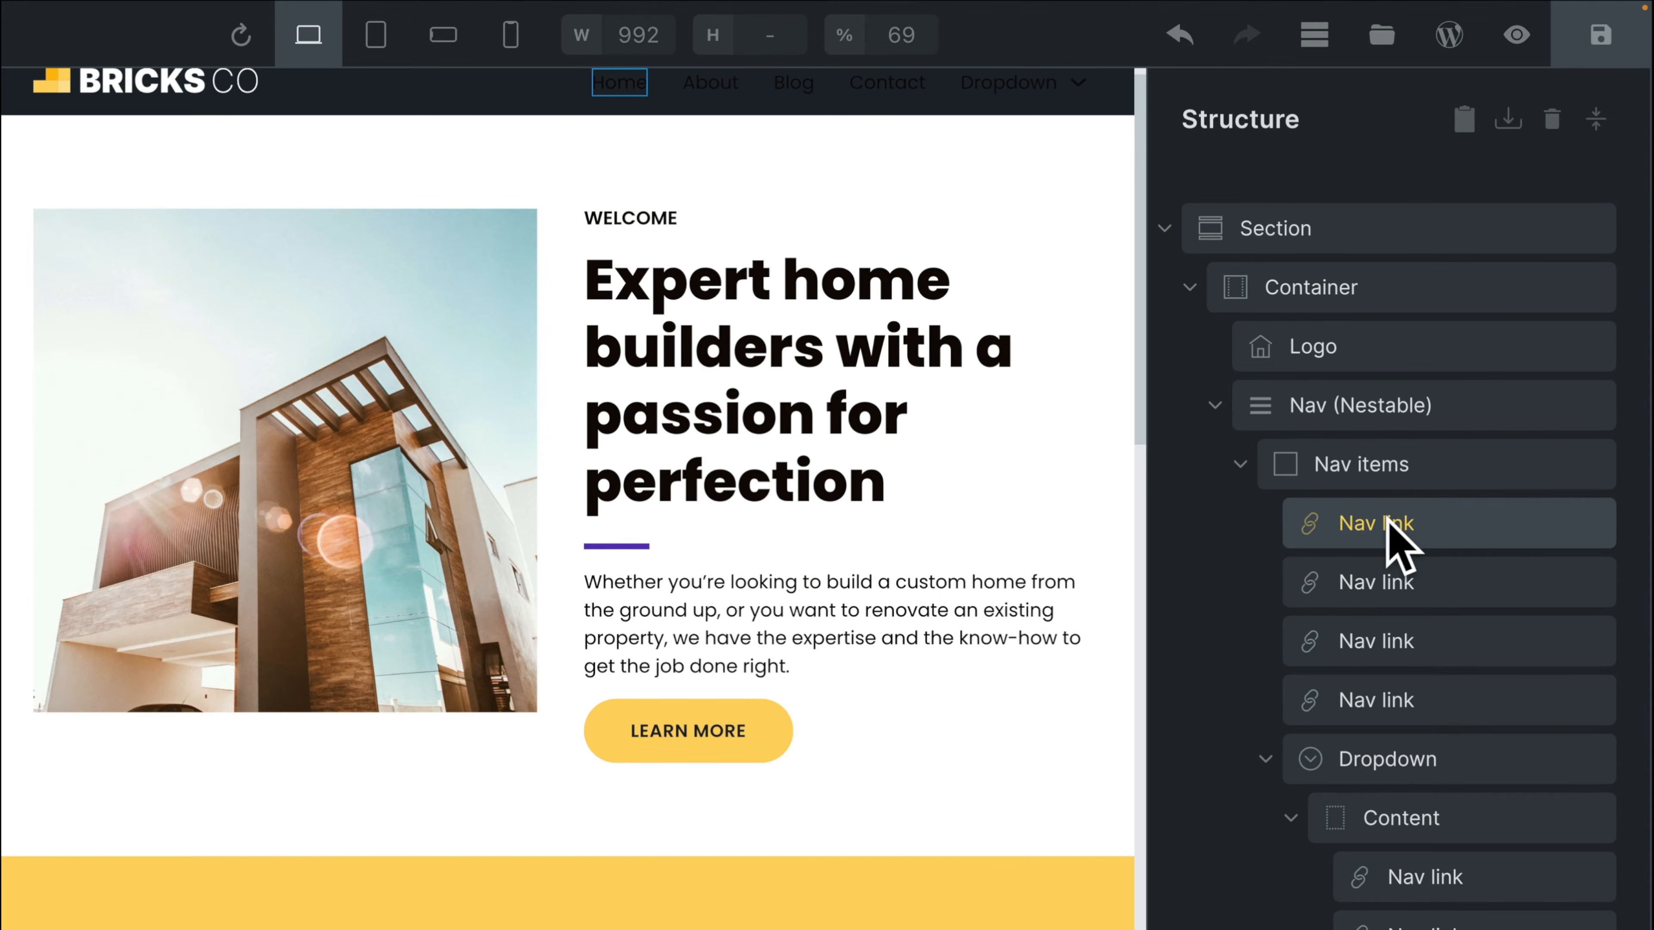
left_click(1380, 761)
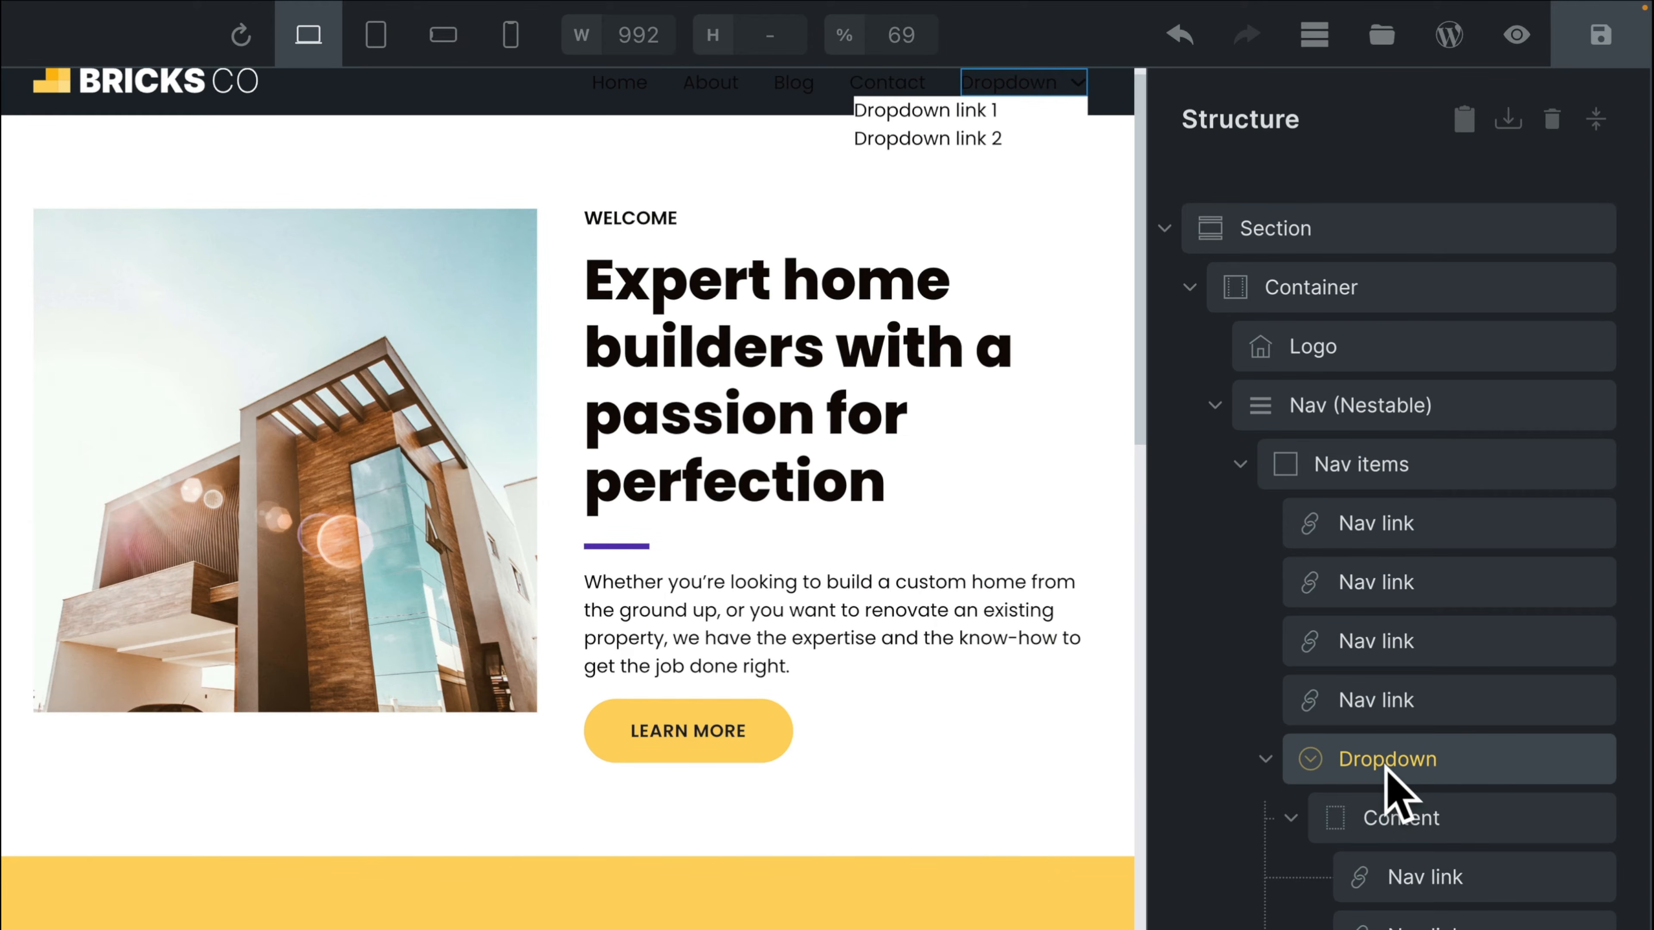
left_click(1263, 760)
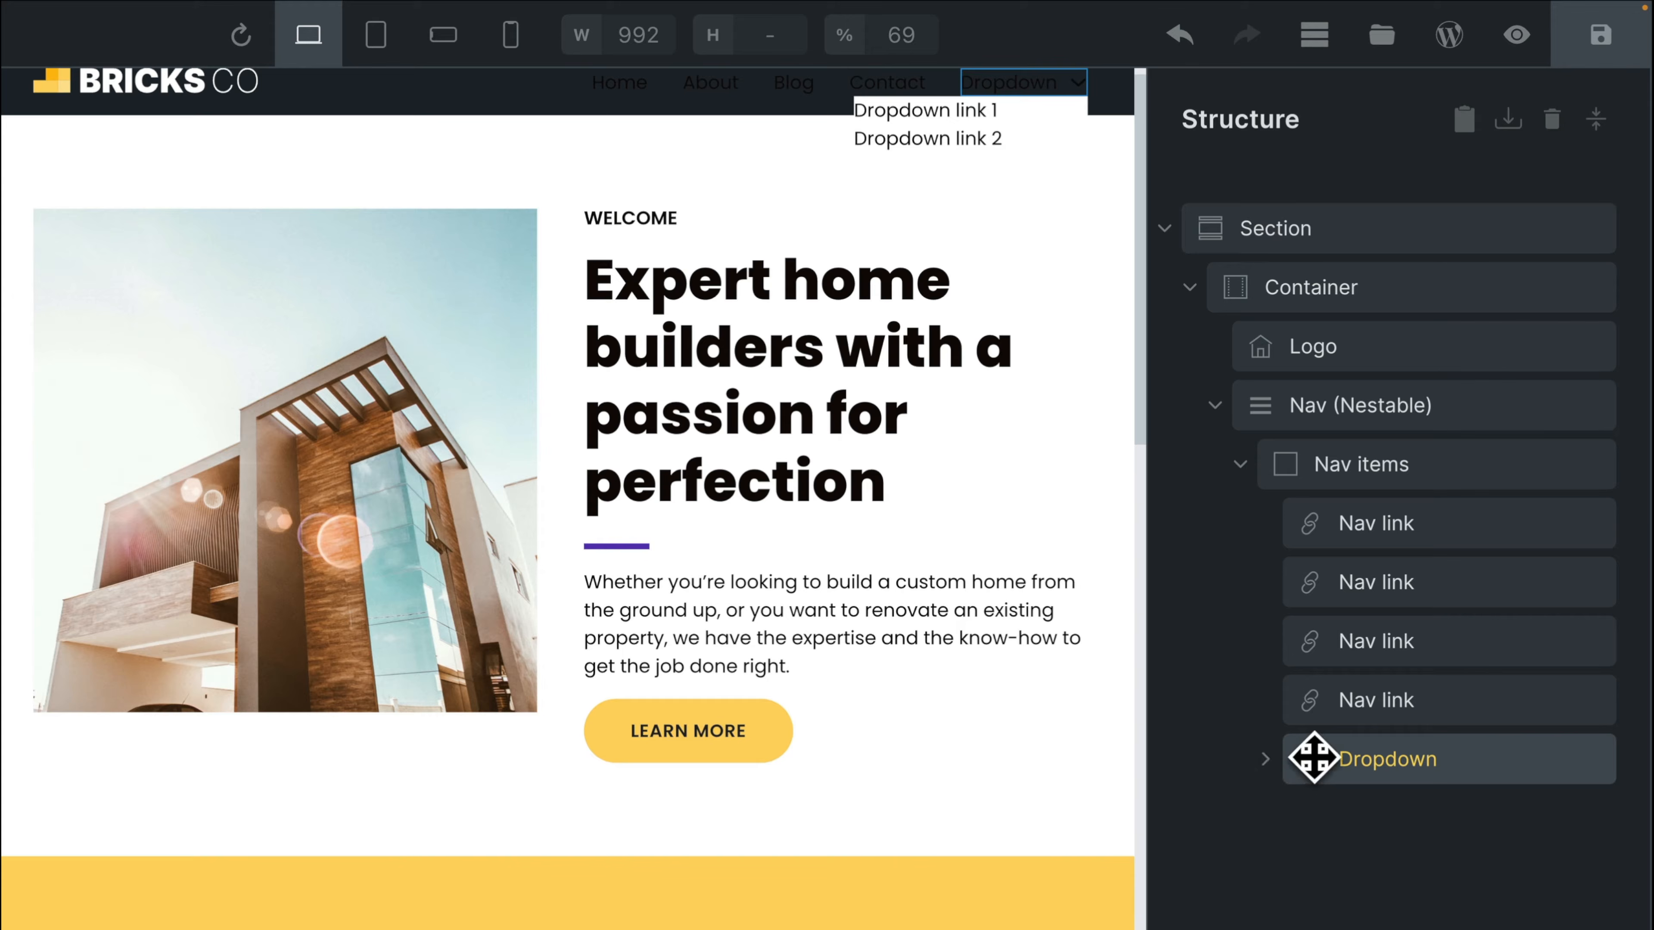
left_click_drag(1311, 757, 1376, 681)
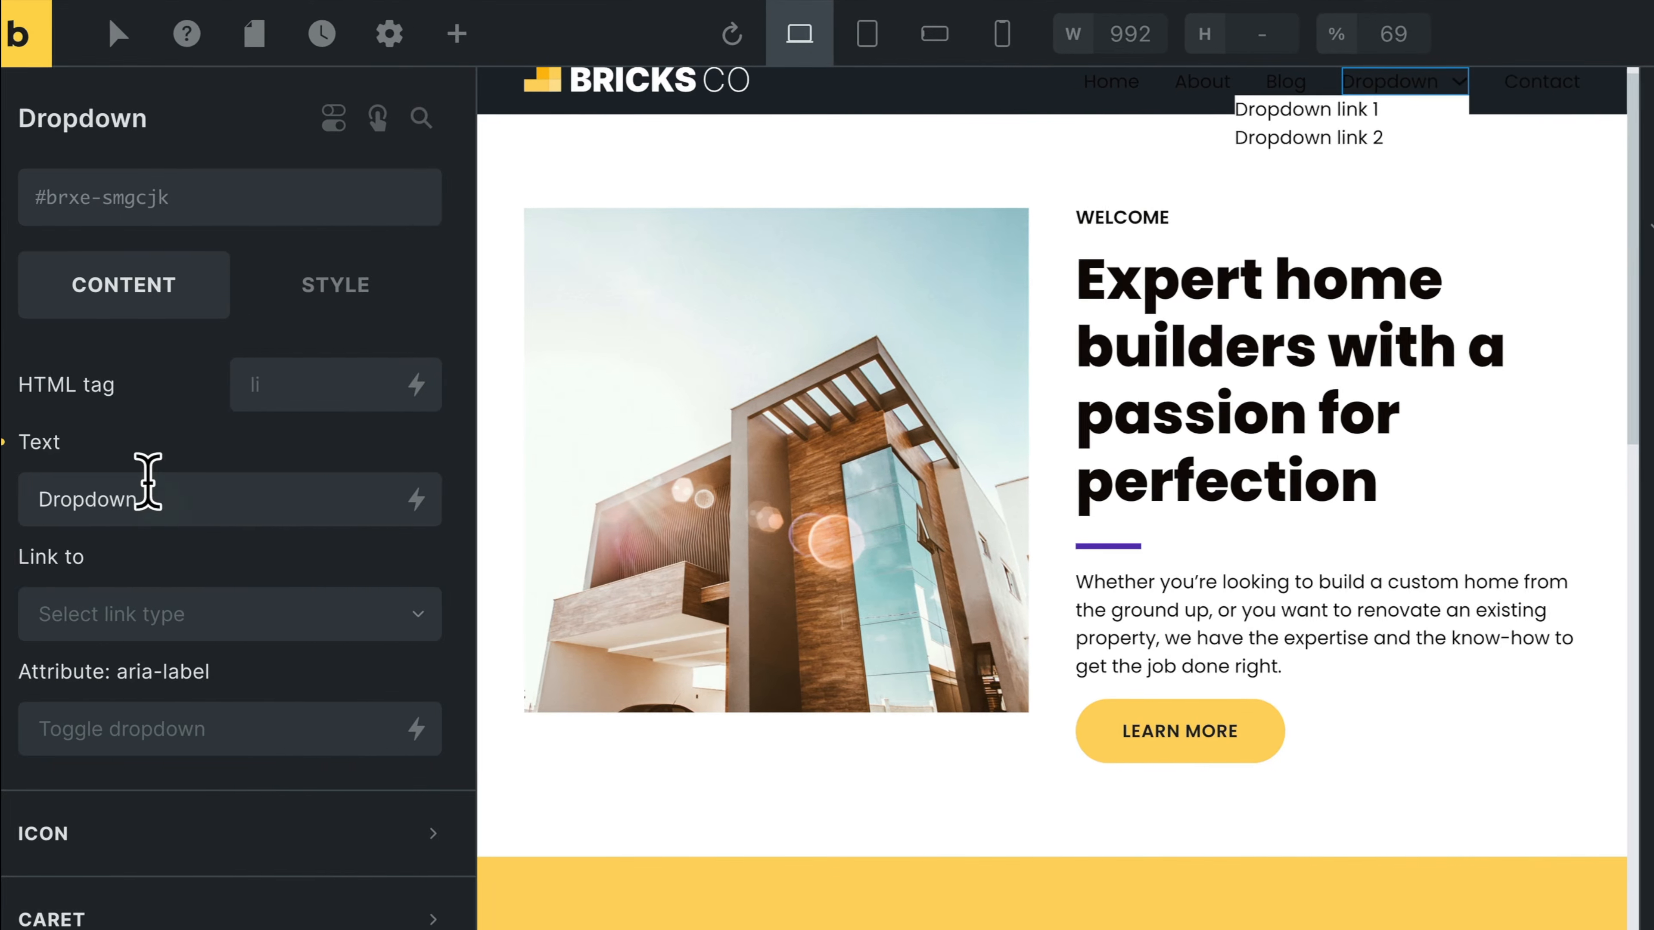
Set the Dropdown's text to "Services" and link it to the internal page Services (Page)
double_click(150, 489)
type("Services")
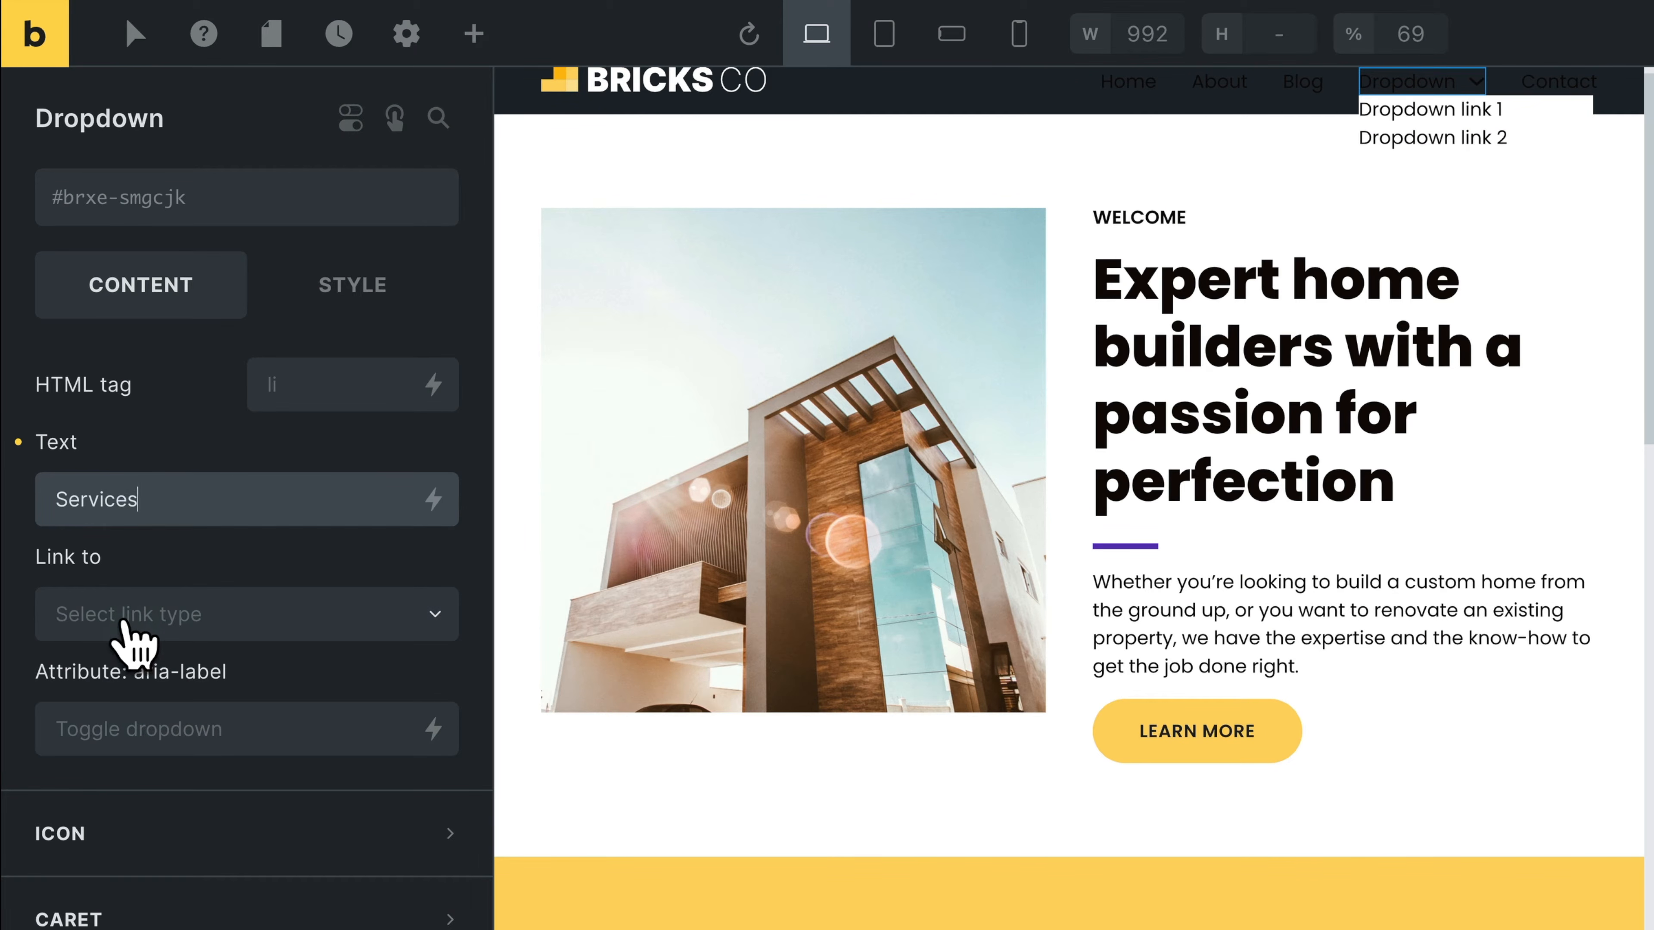
left_click(123, 619)
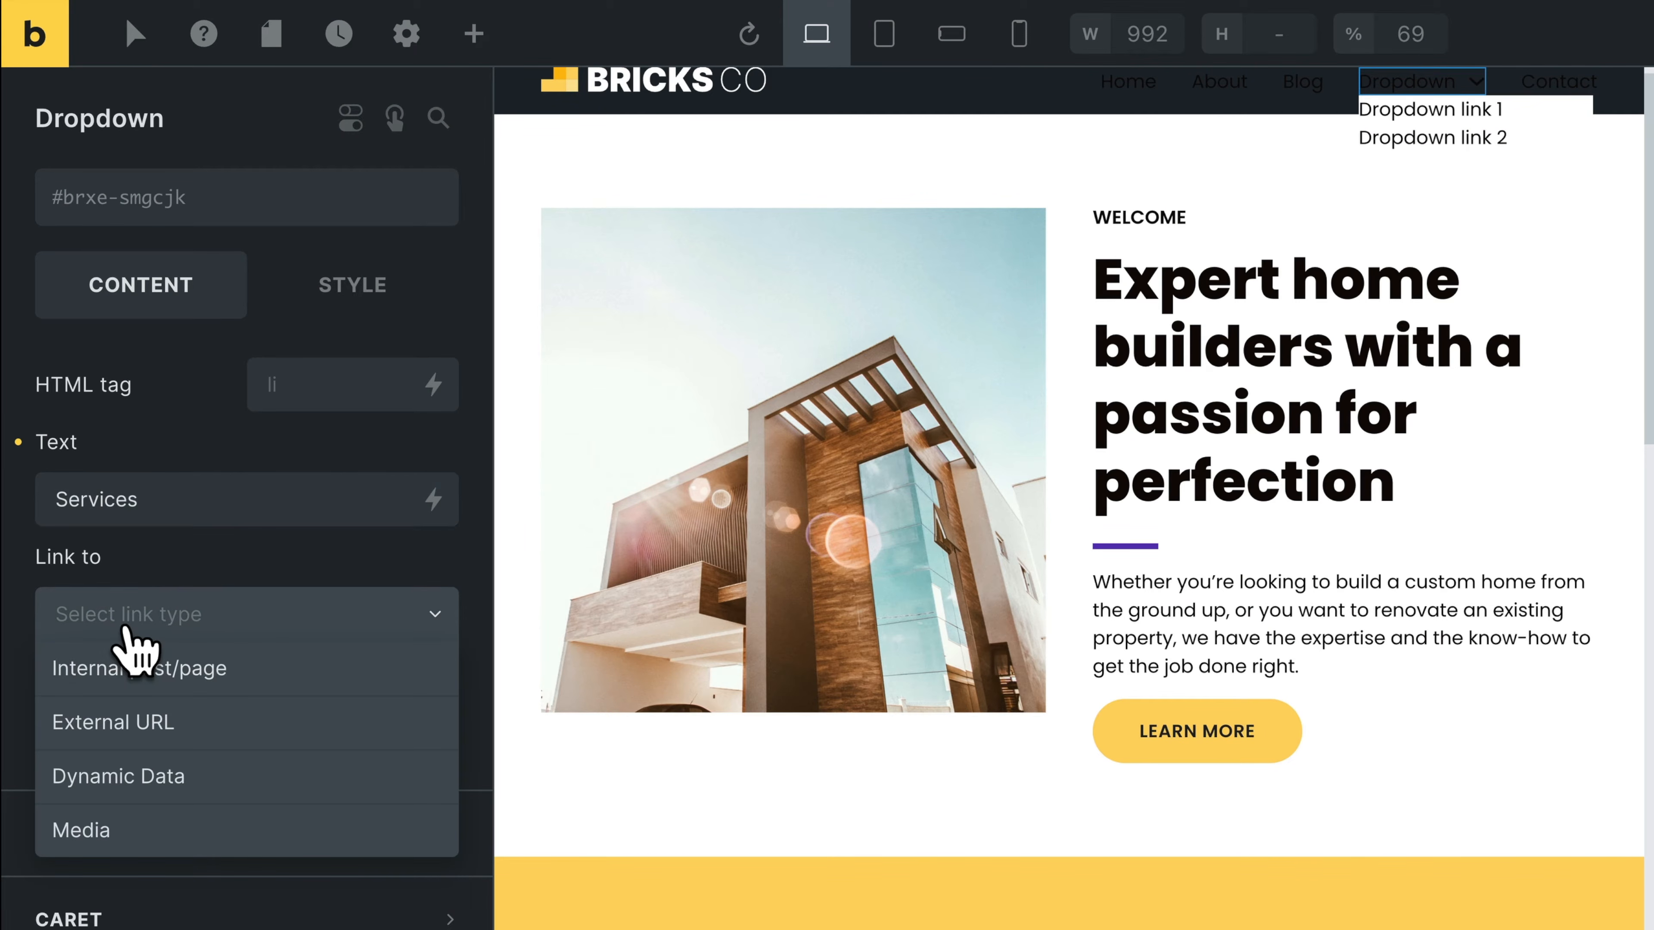
left_click(123, 671)
left_click(130, 684)
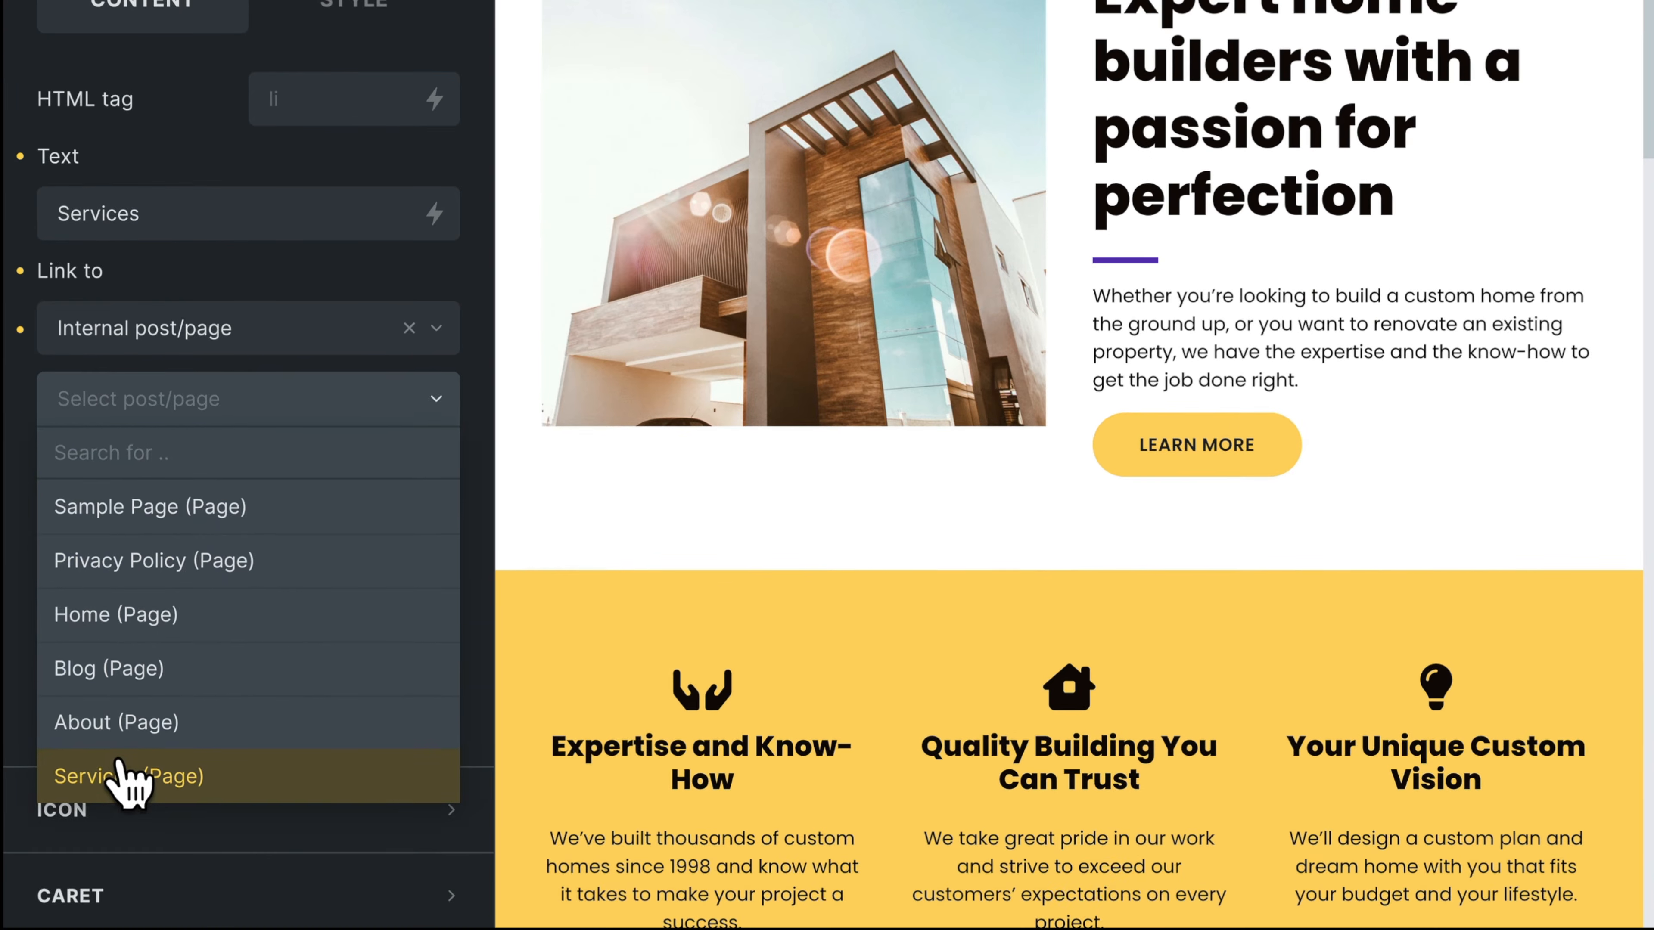
left_click(130, 779)
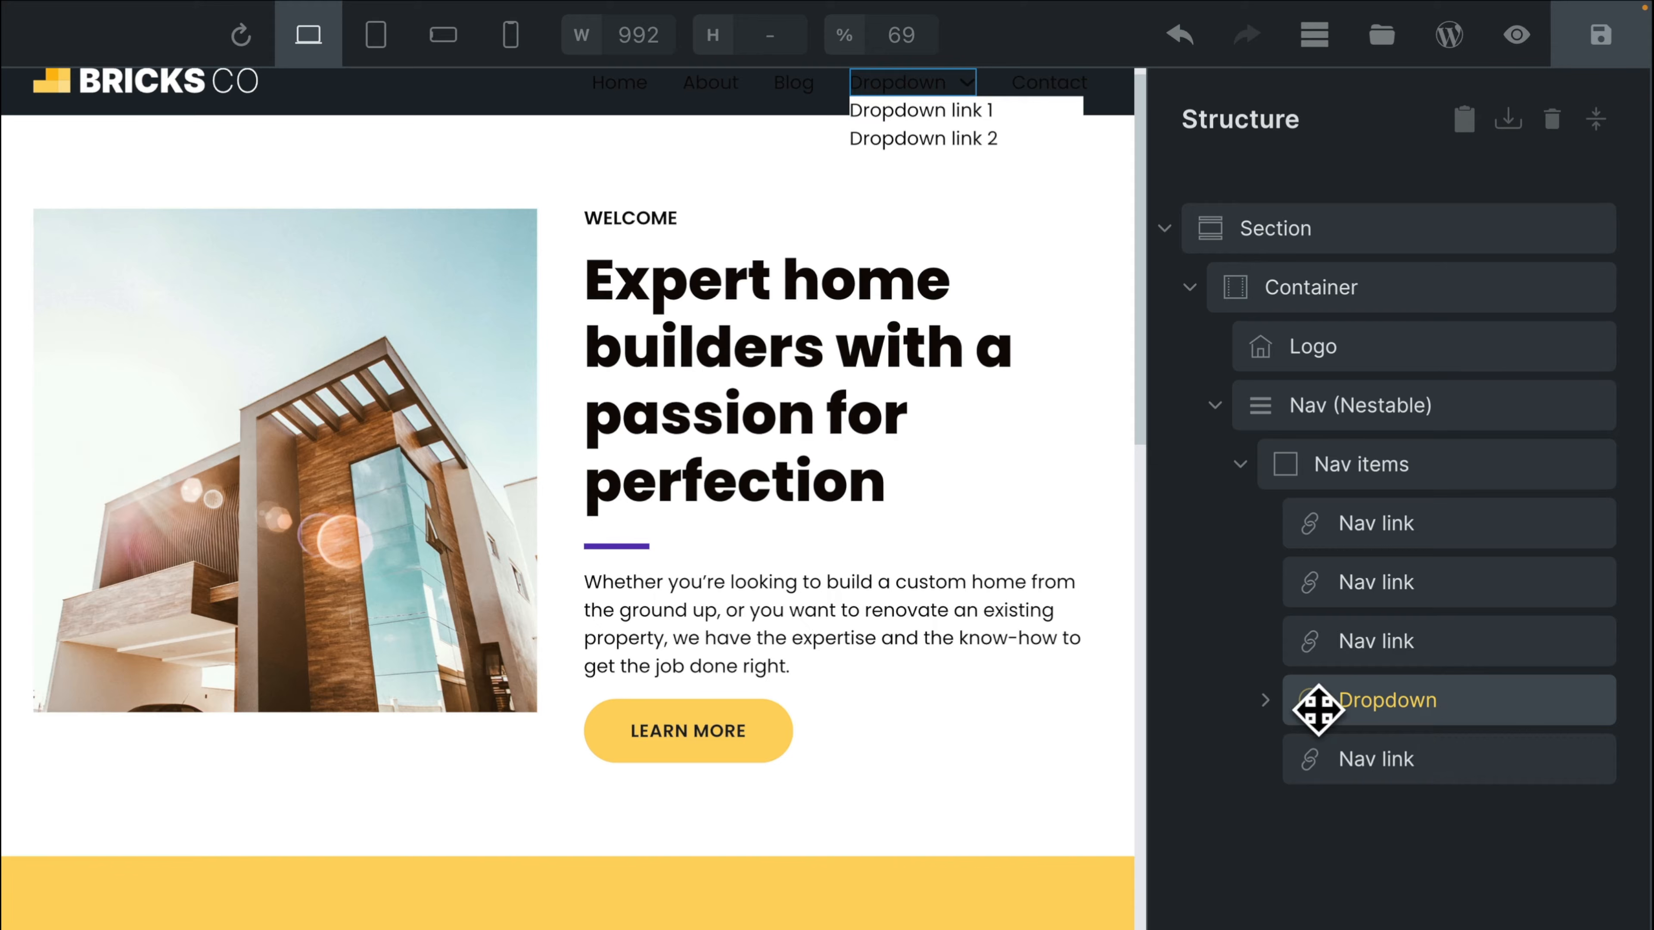
Expand the Services dropdown's Content and label its first nav link "Plan"
left_click(1265, 699)
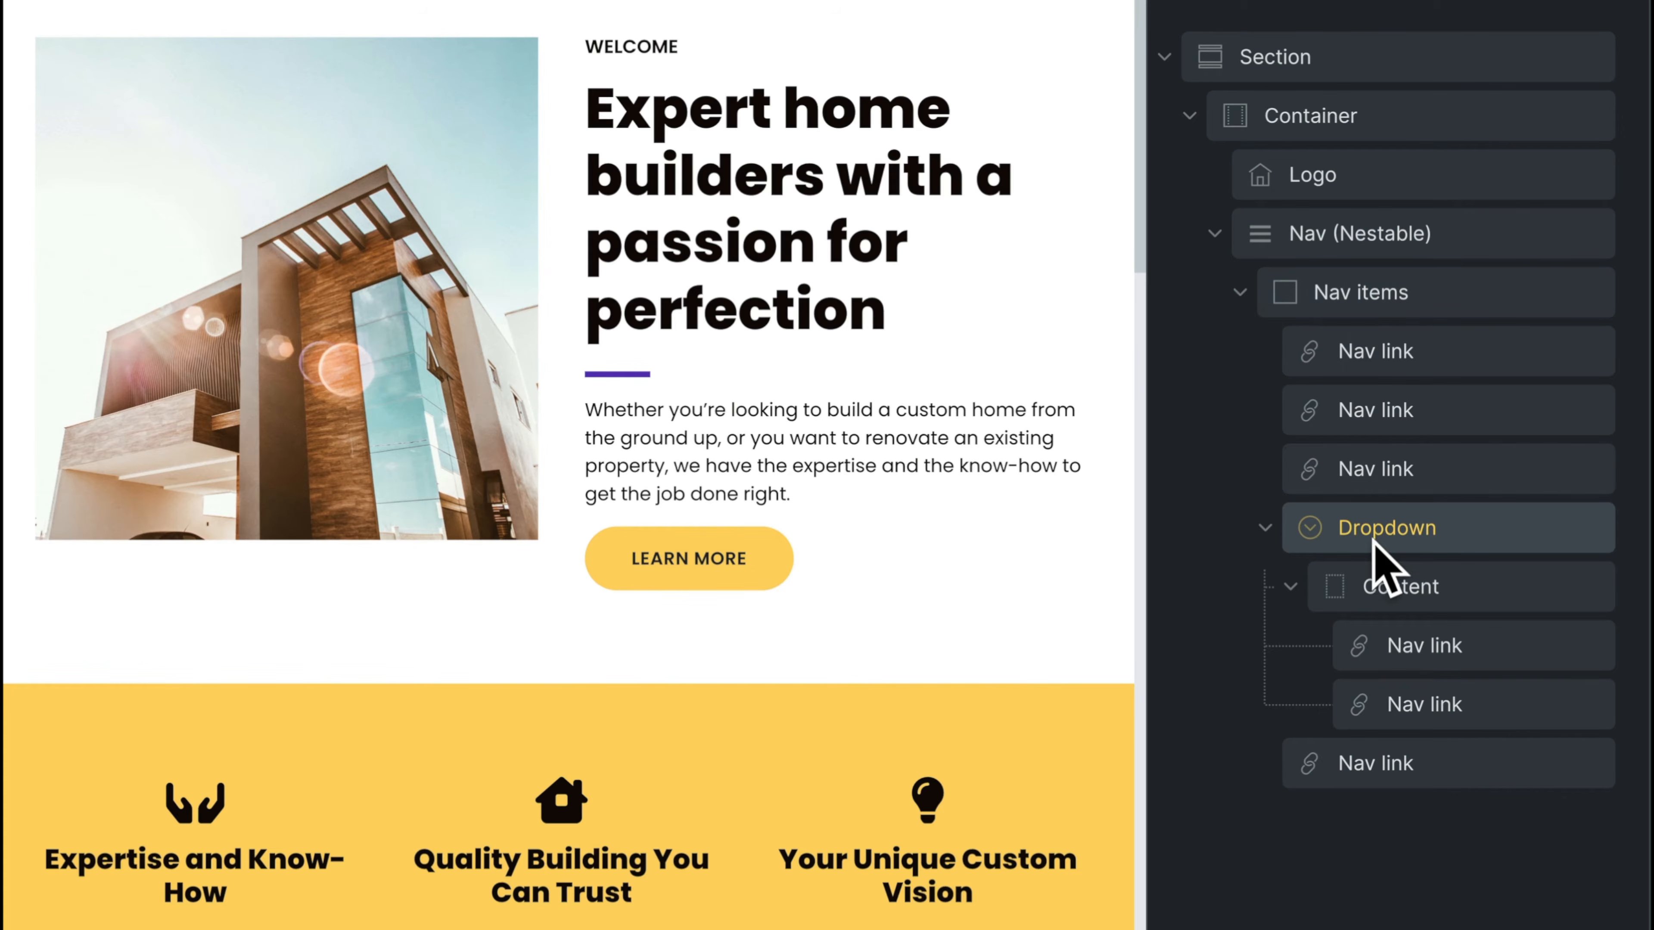
right_click(1396, 583)
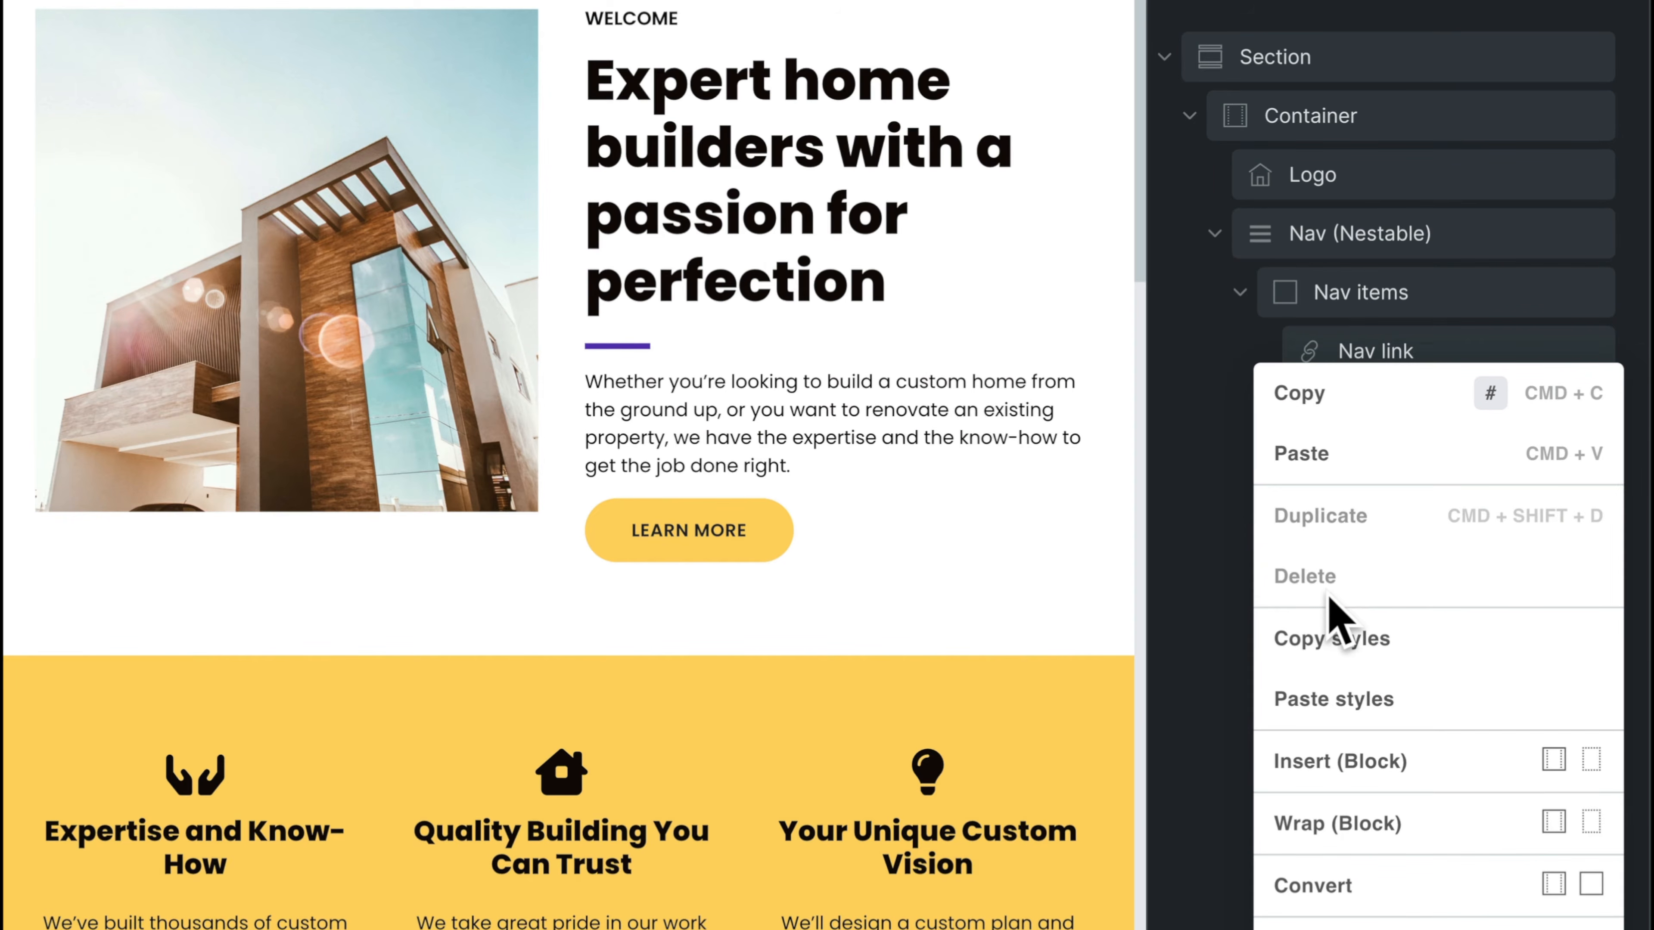
left_click(1217, 537)
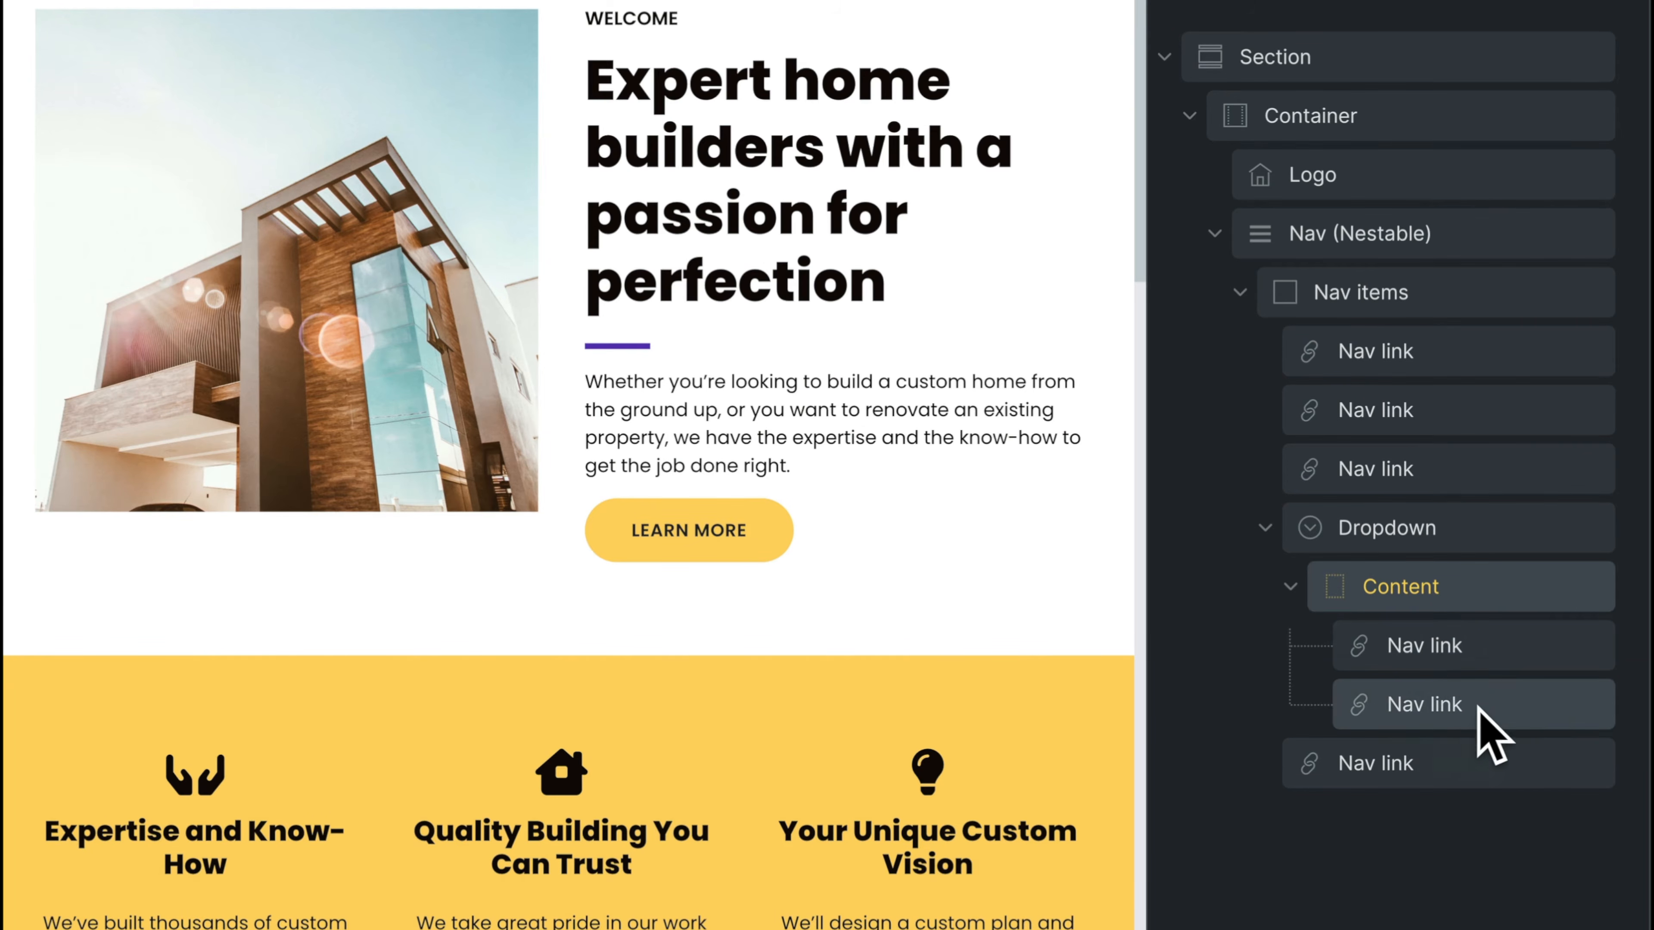
left_click(1406, 652)
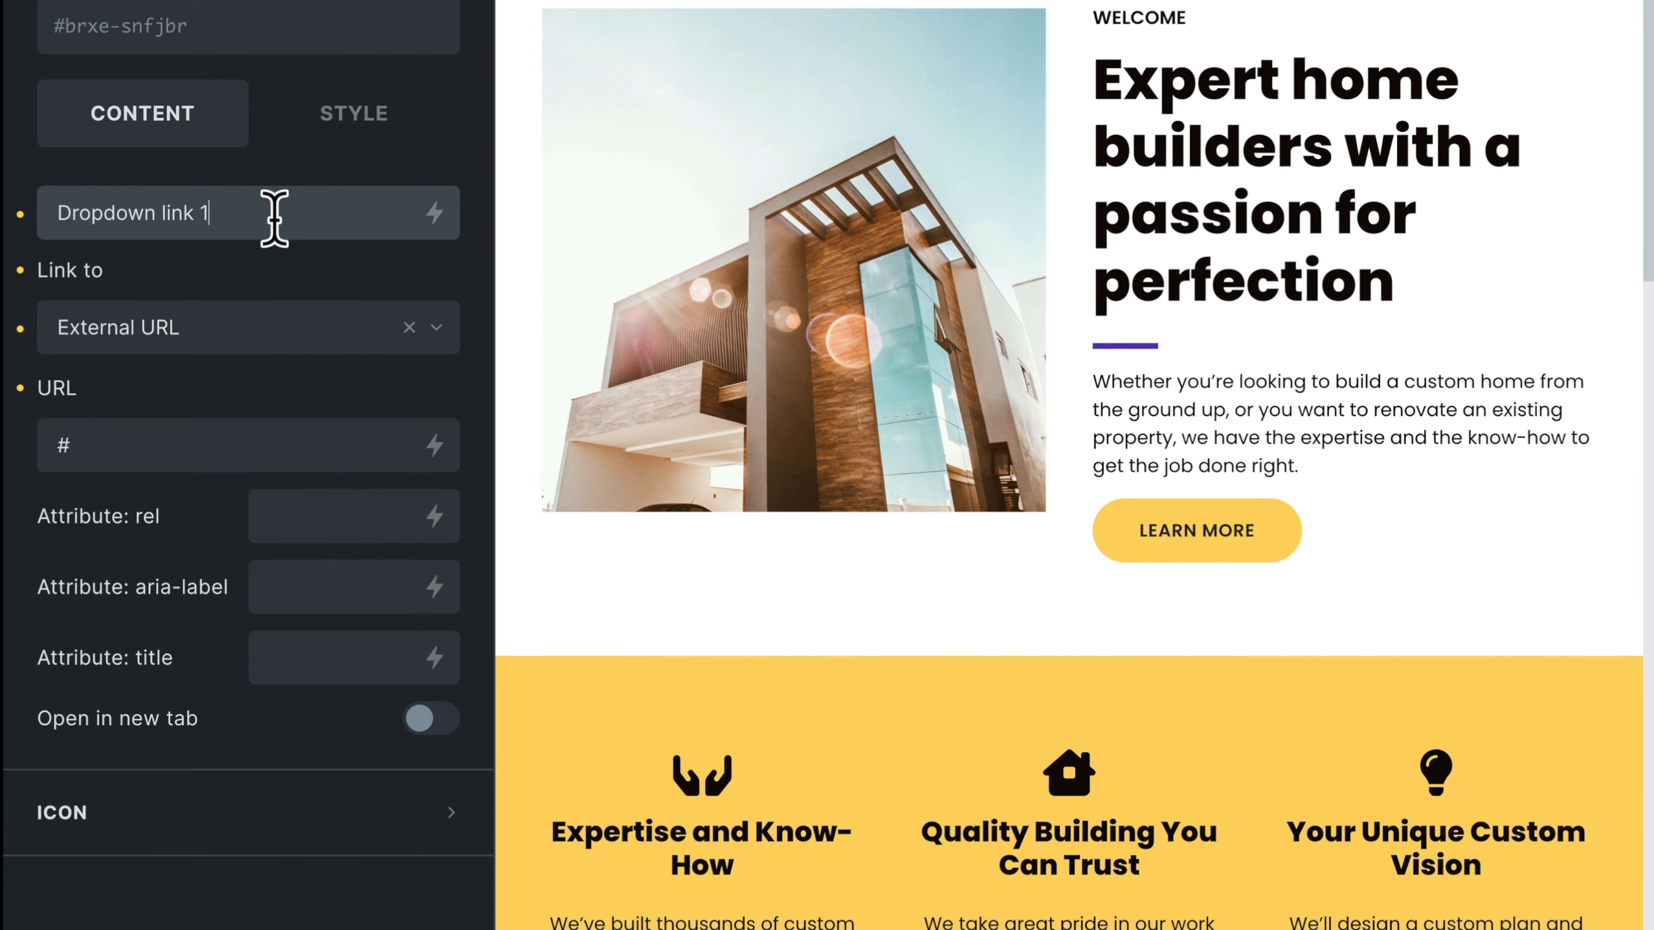
triple_click(274, 218)
key("BackSpace")
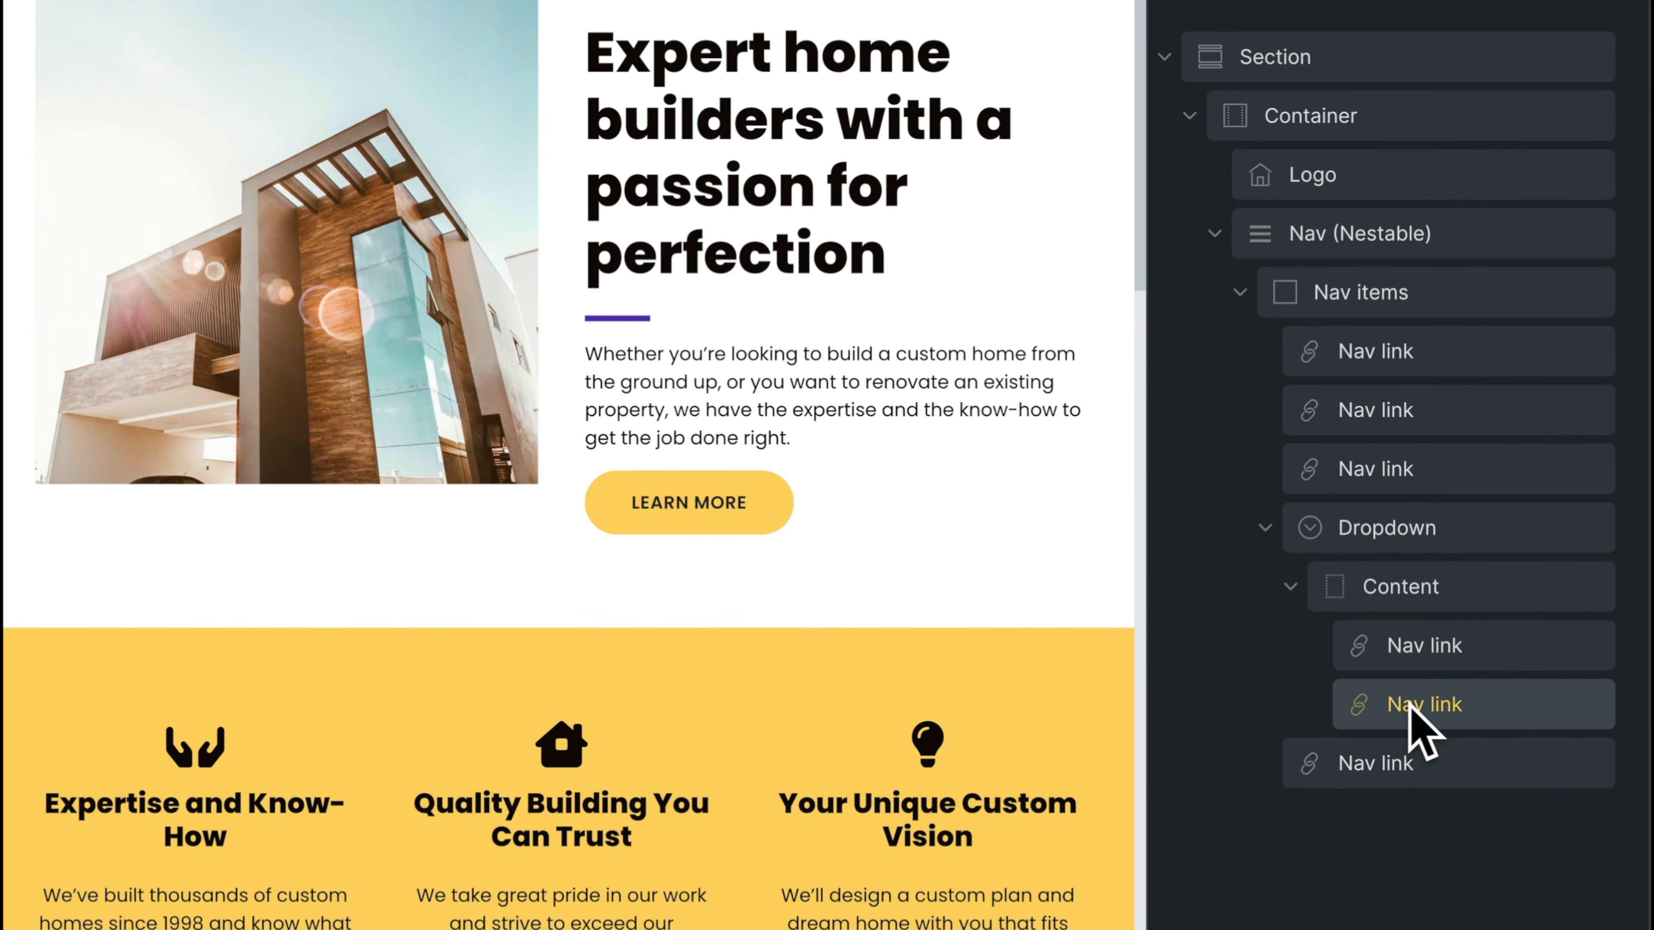
Label the second nav link in the Services dropdown "Design"
left_click(1413, 716)
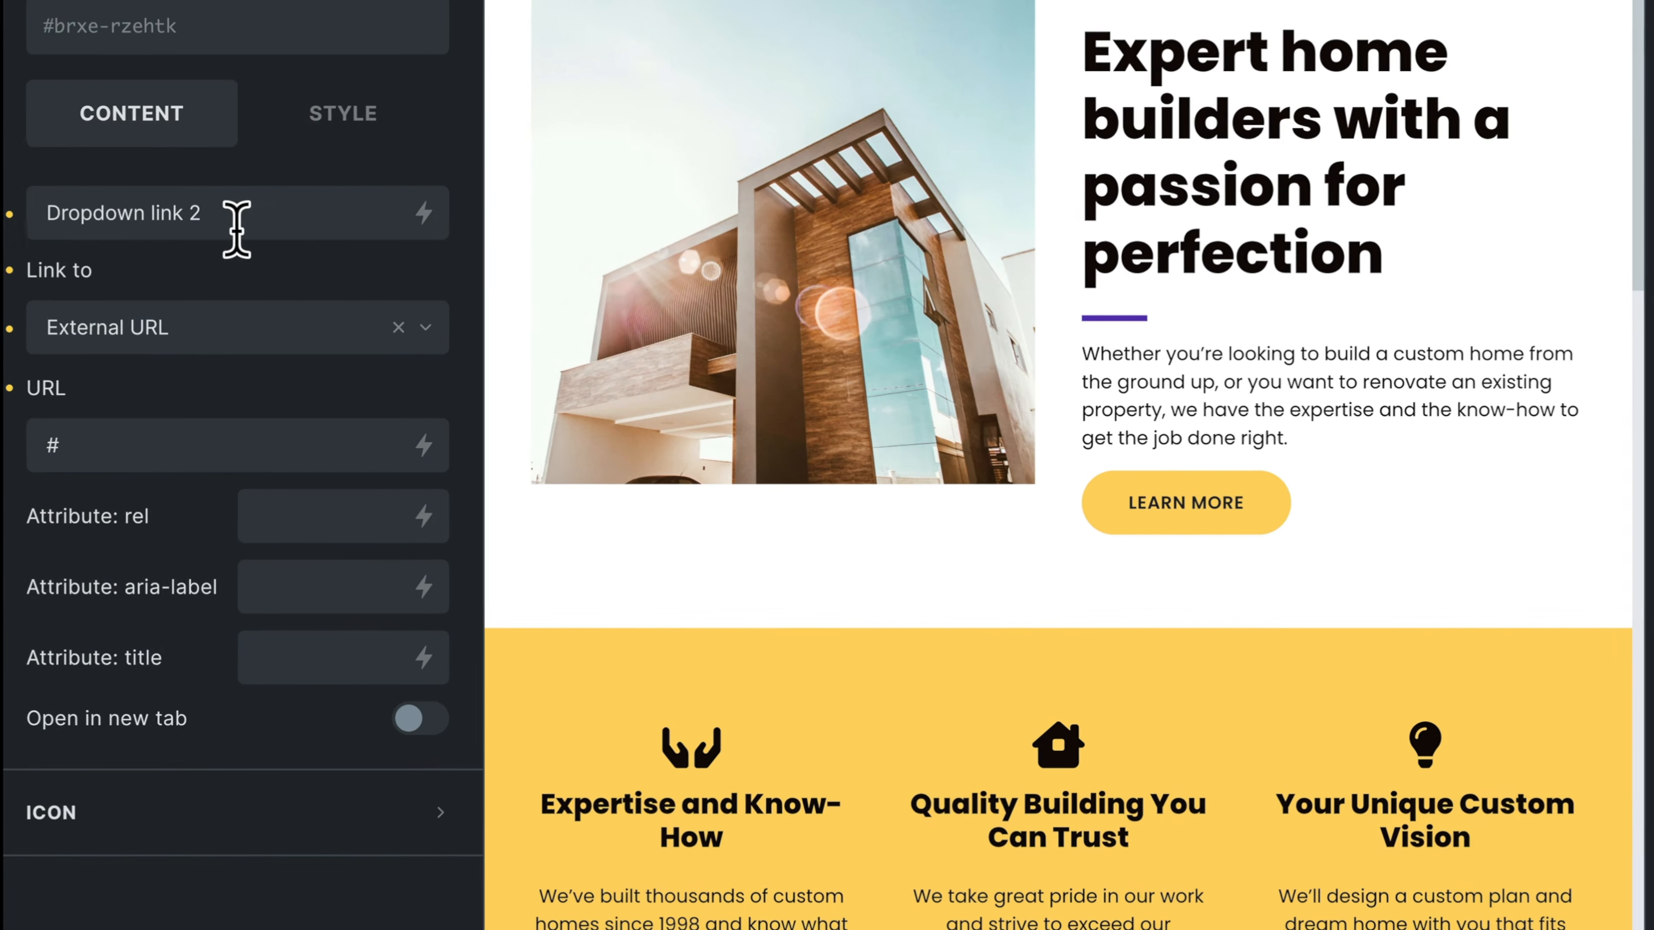
triple_click(237, 221)
type("Design")
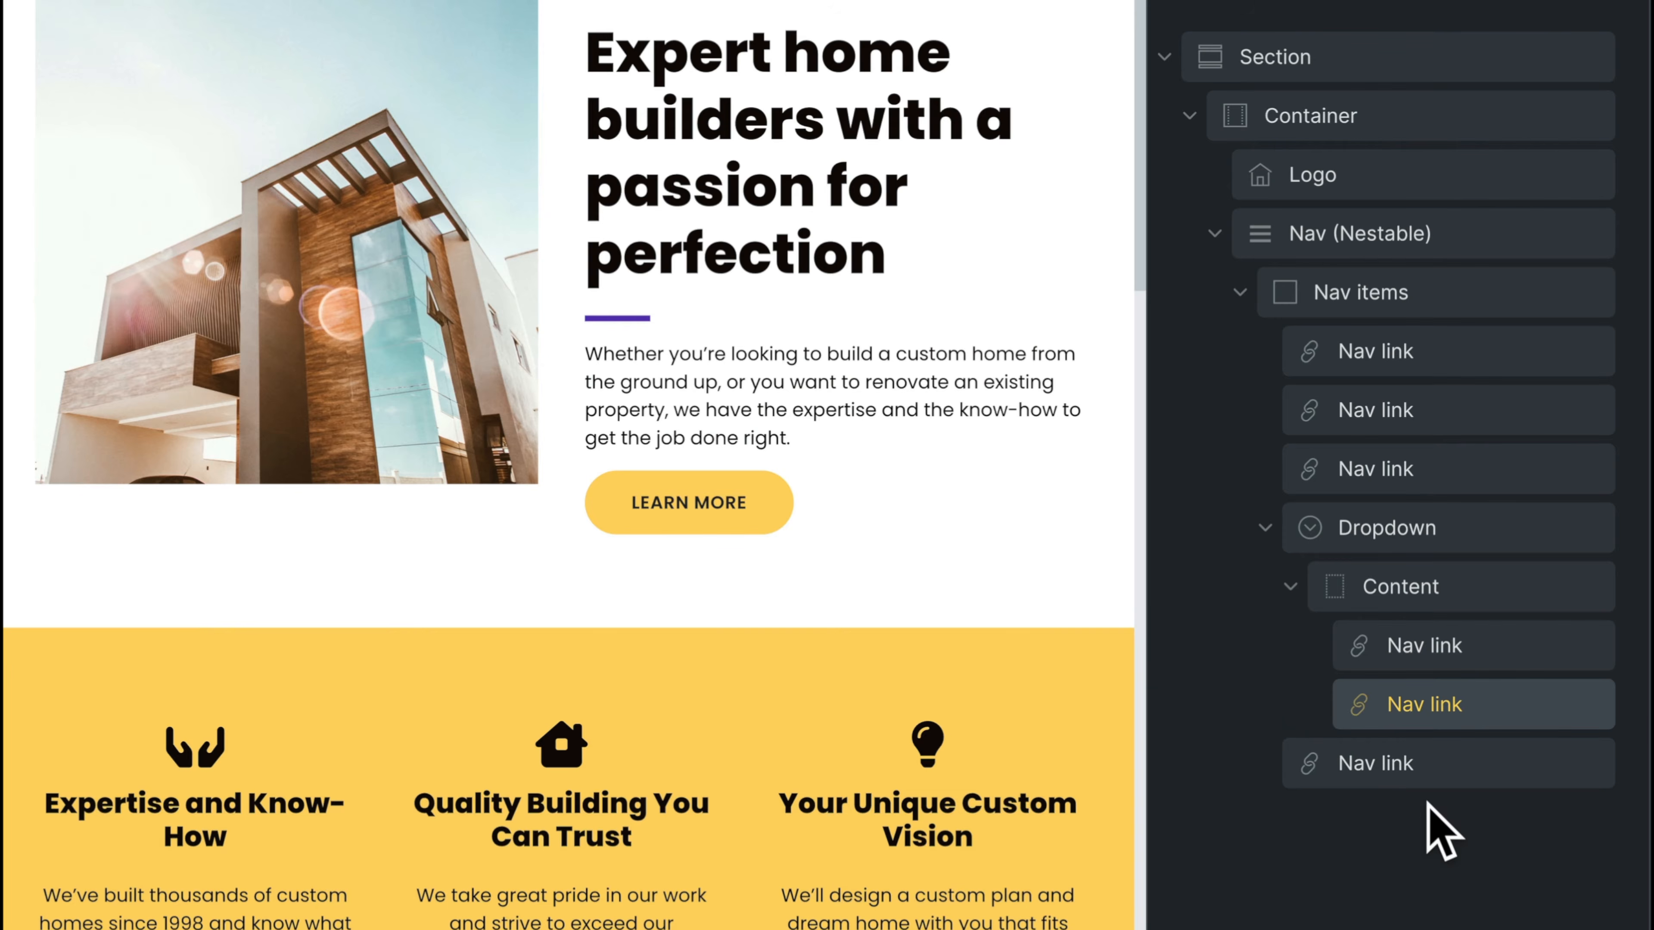
Duplicate the Design link inside the dropdown and label the copy "Build", then collapse the Dropdown
key("ctrl+shift+d")
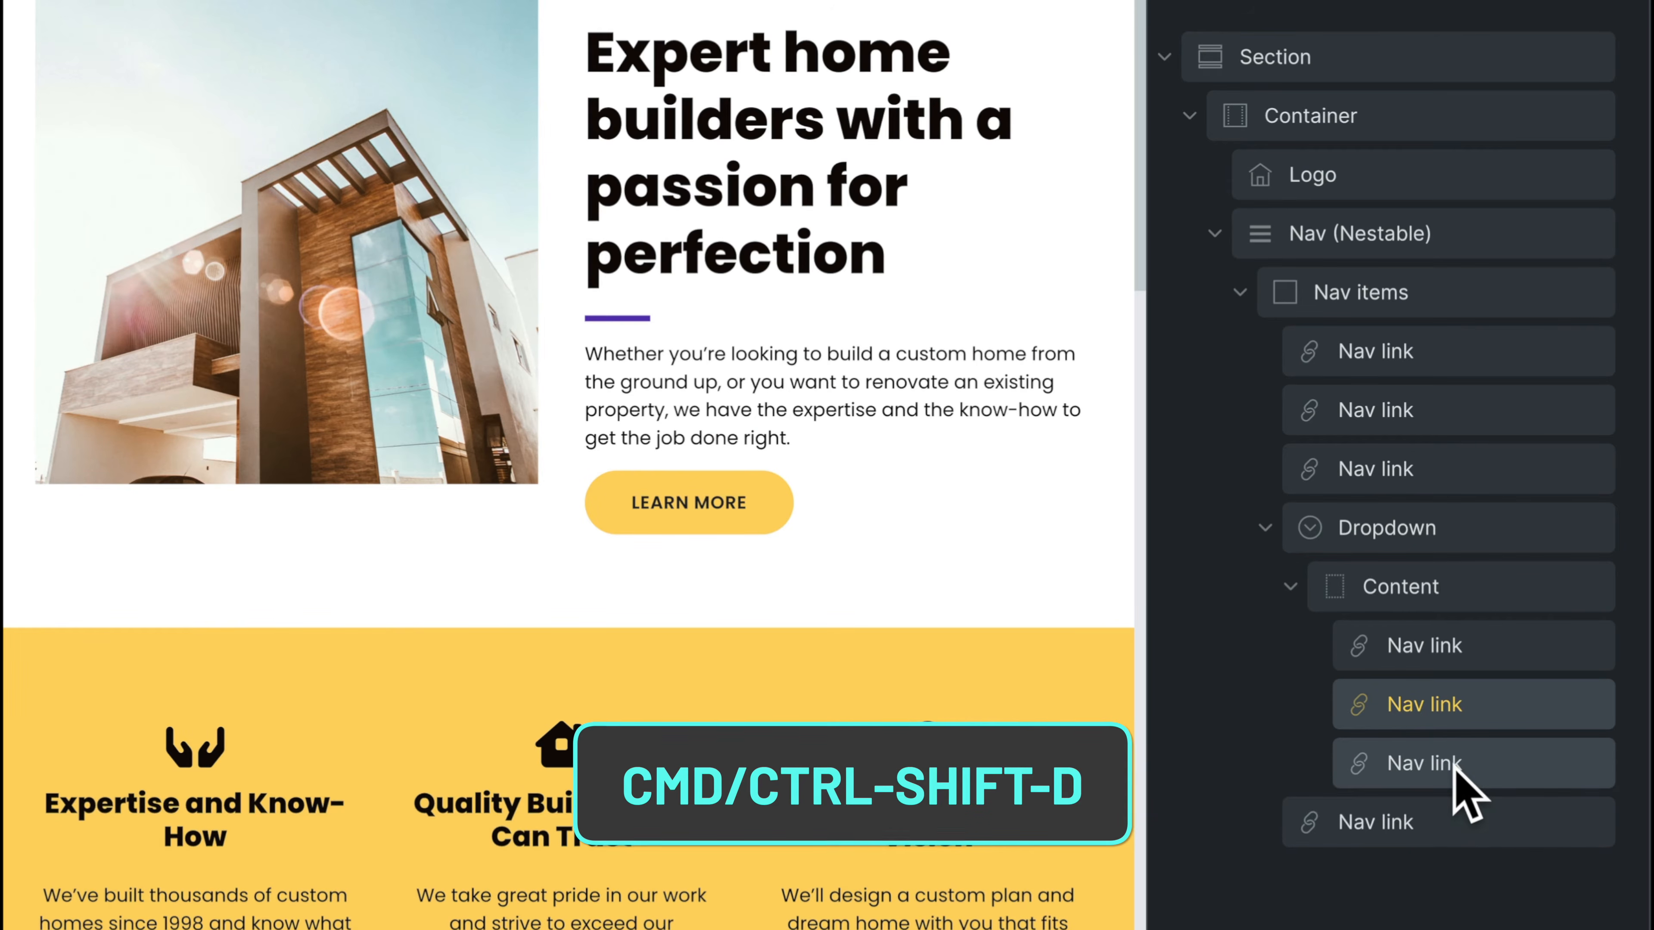
left_click(1458, 782)
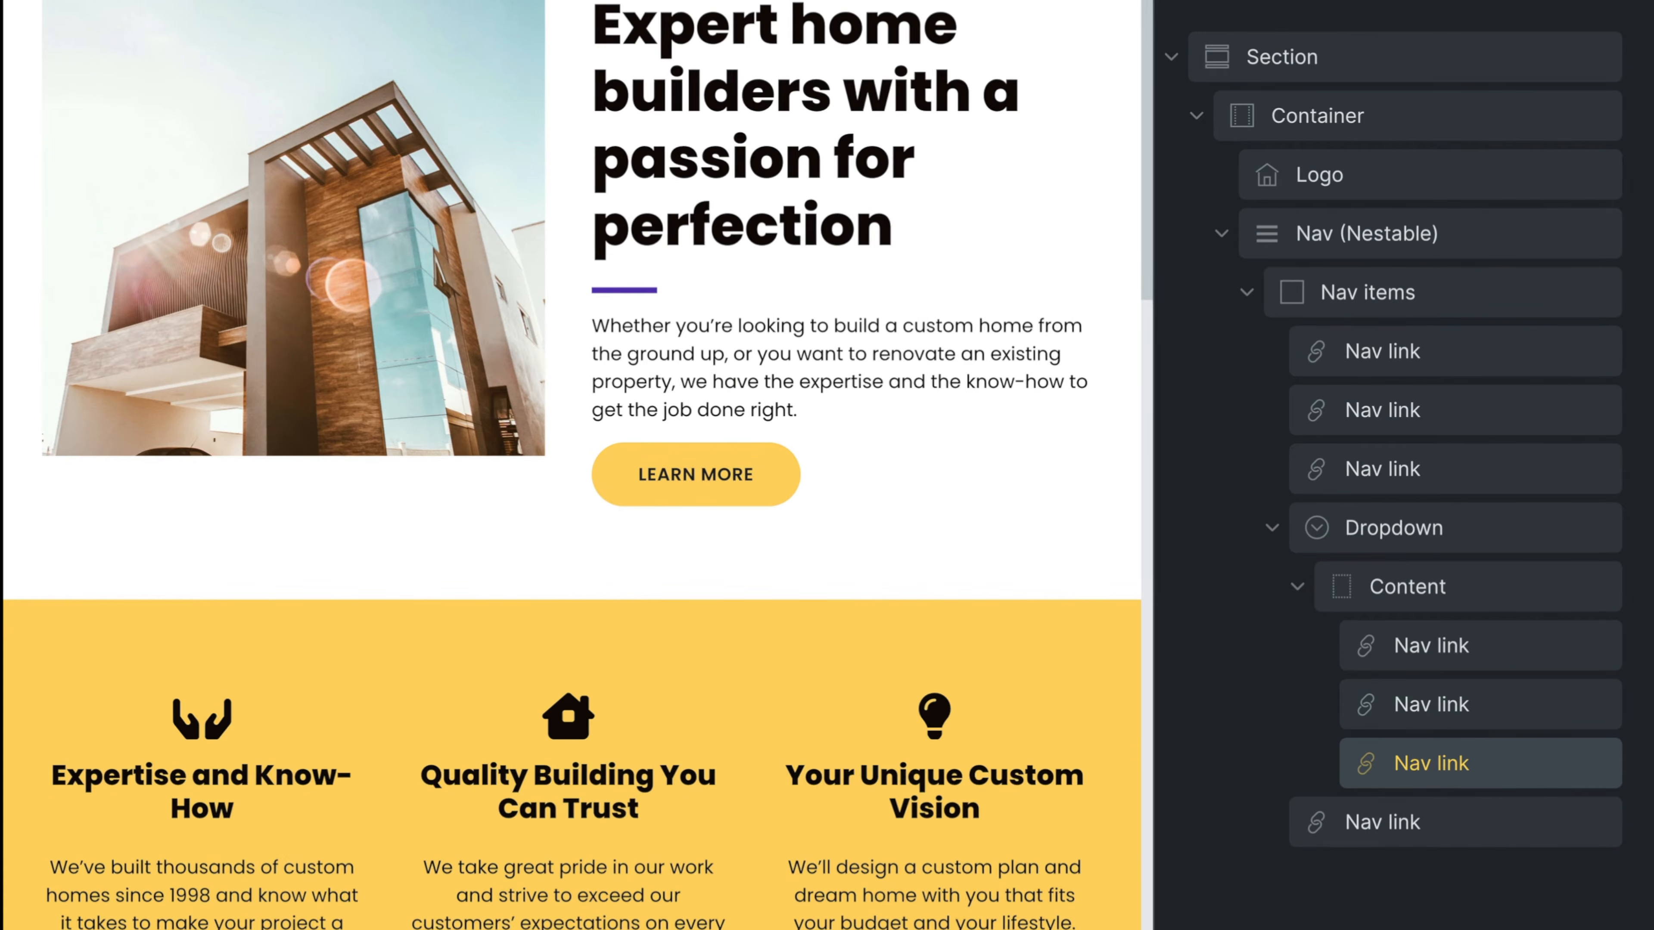
double_click(183, 215)
type("Bui")
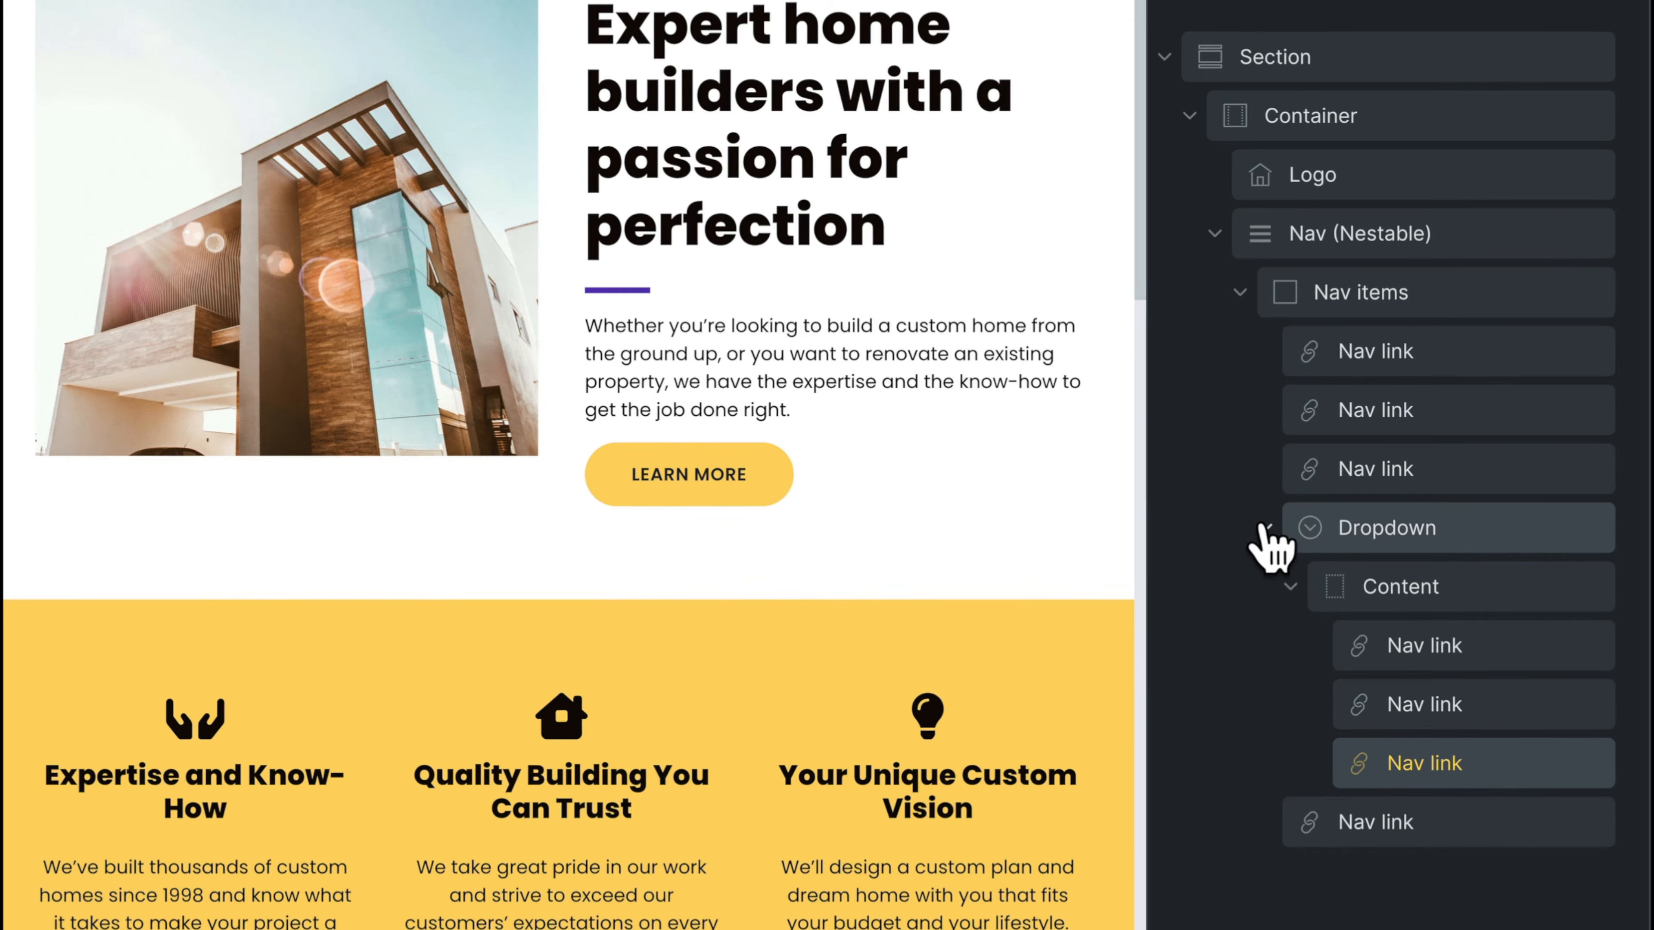
left_click(1264, 528)
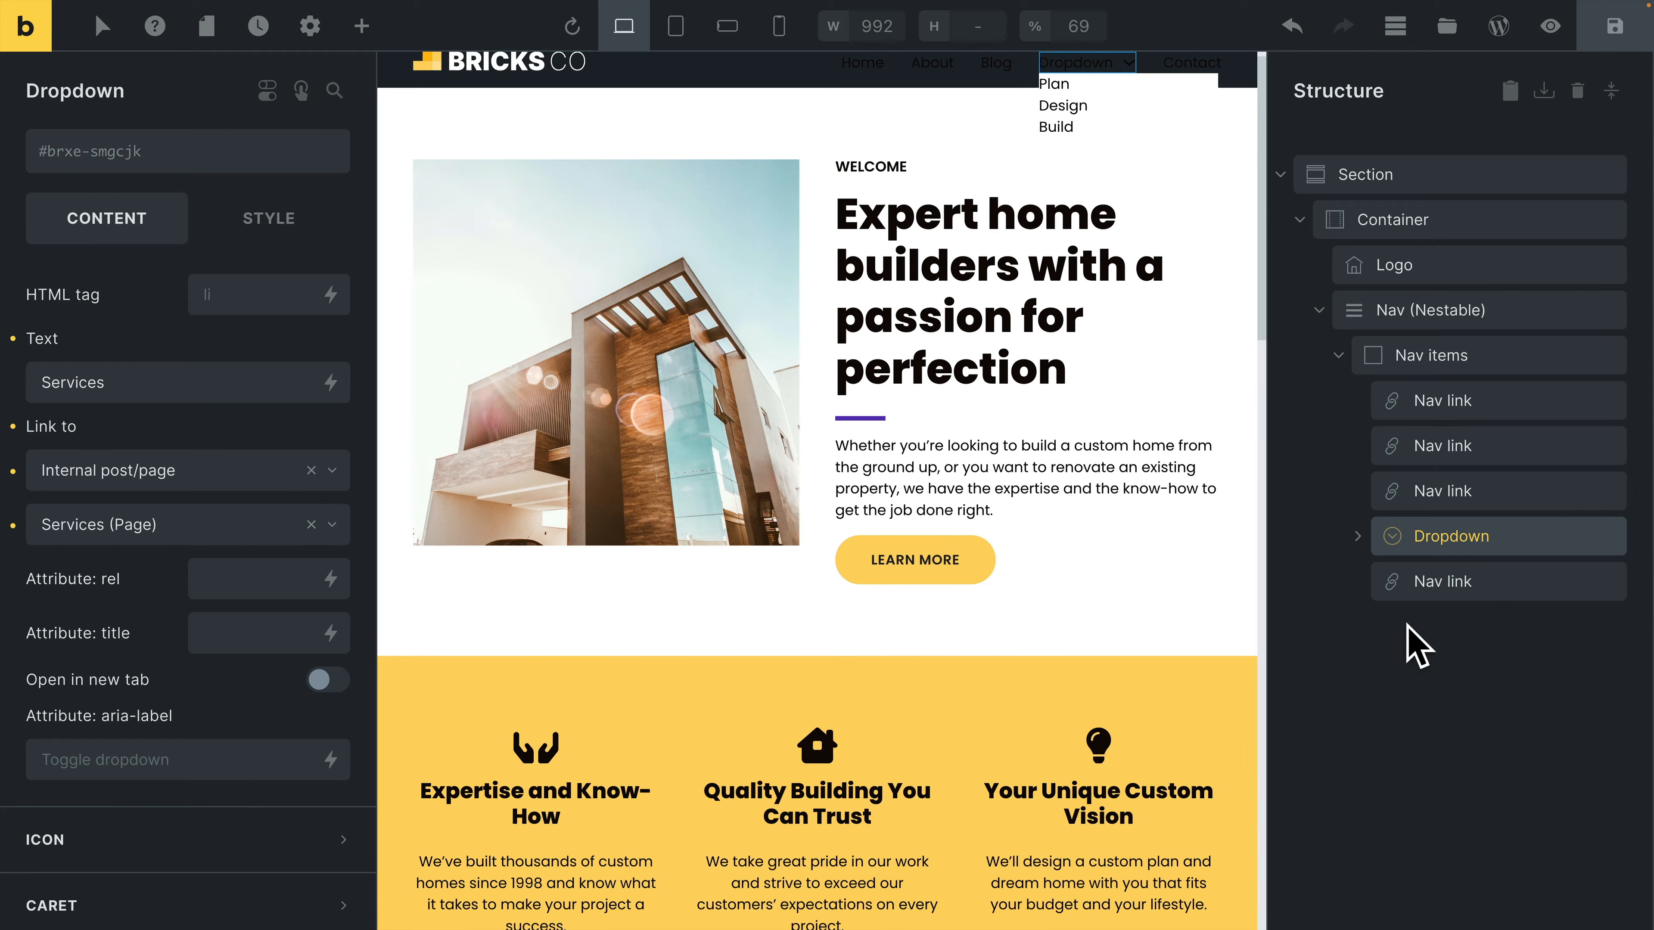
Add a Button element and move it out of the Dropdown to follow the Contact link in the nav items
key("ctrl+shift+e")
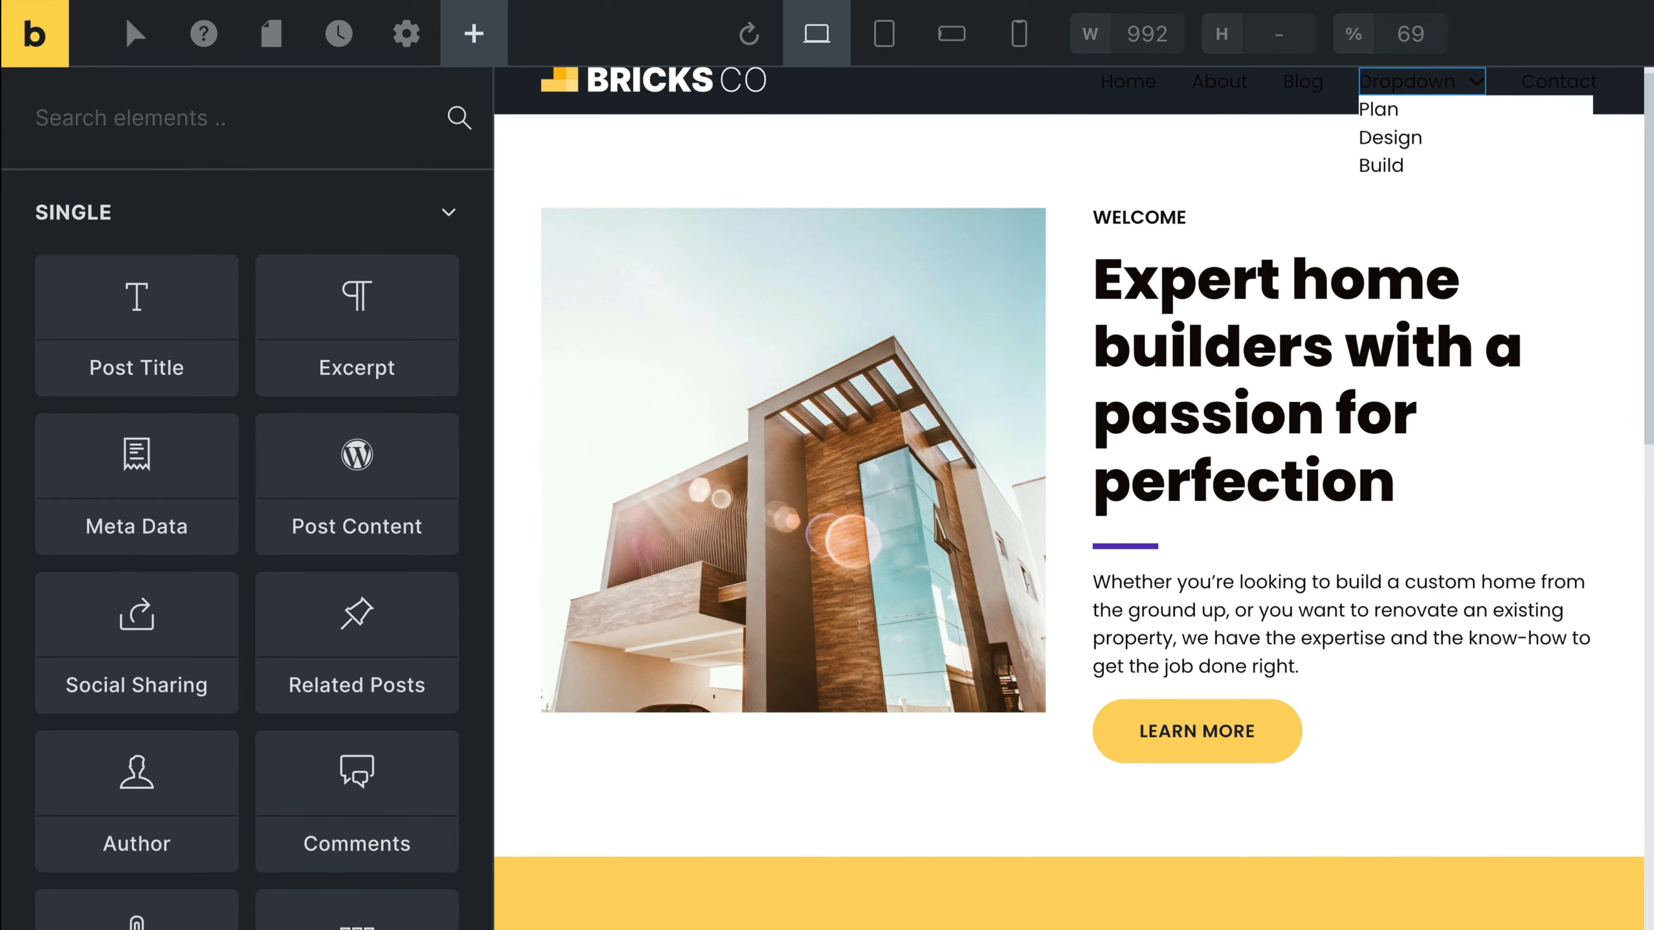
type("button")
key("Tab")
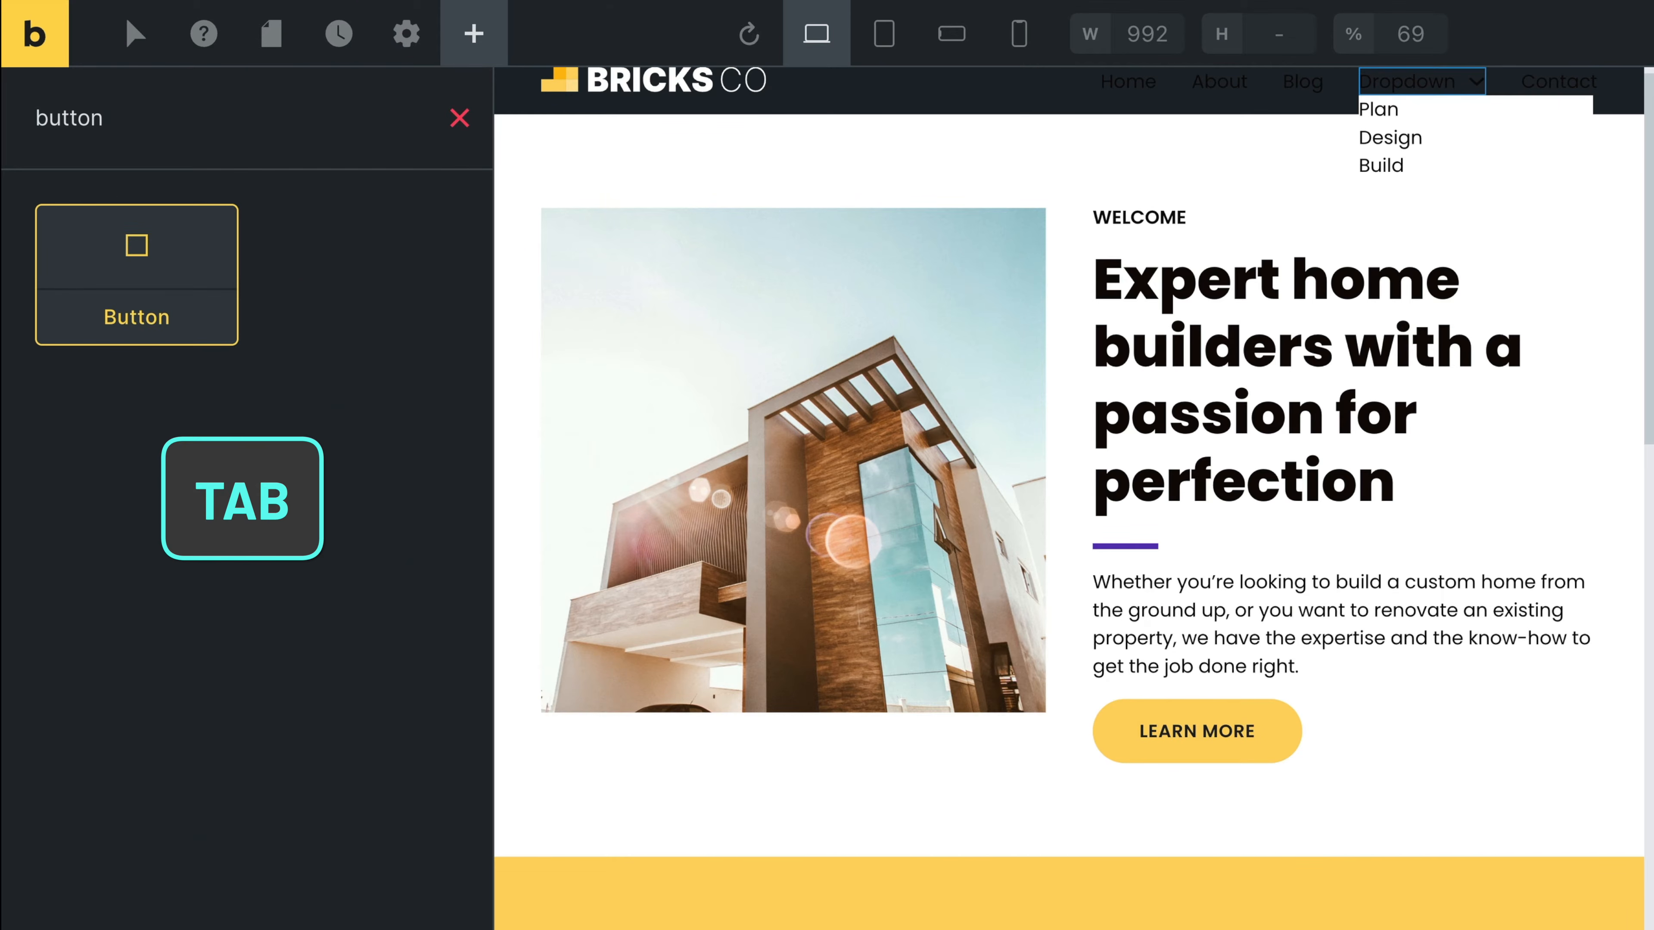
key("Return")
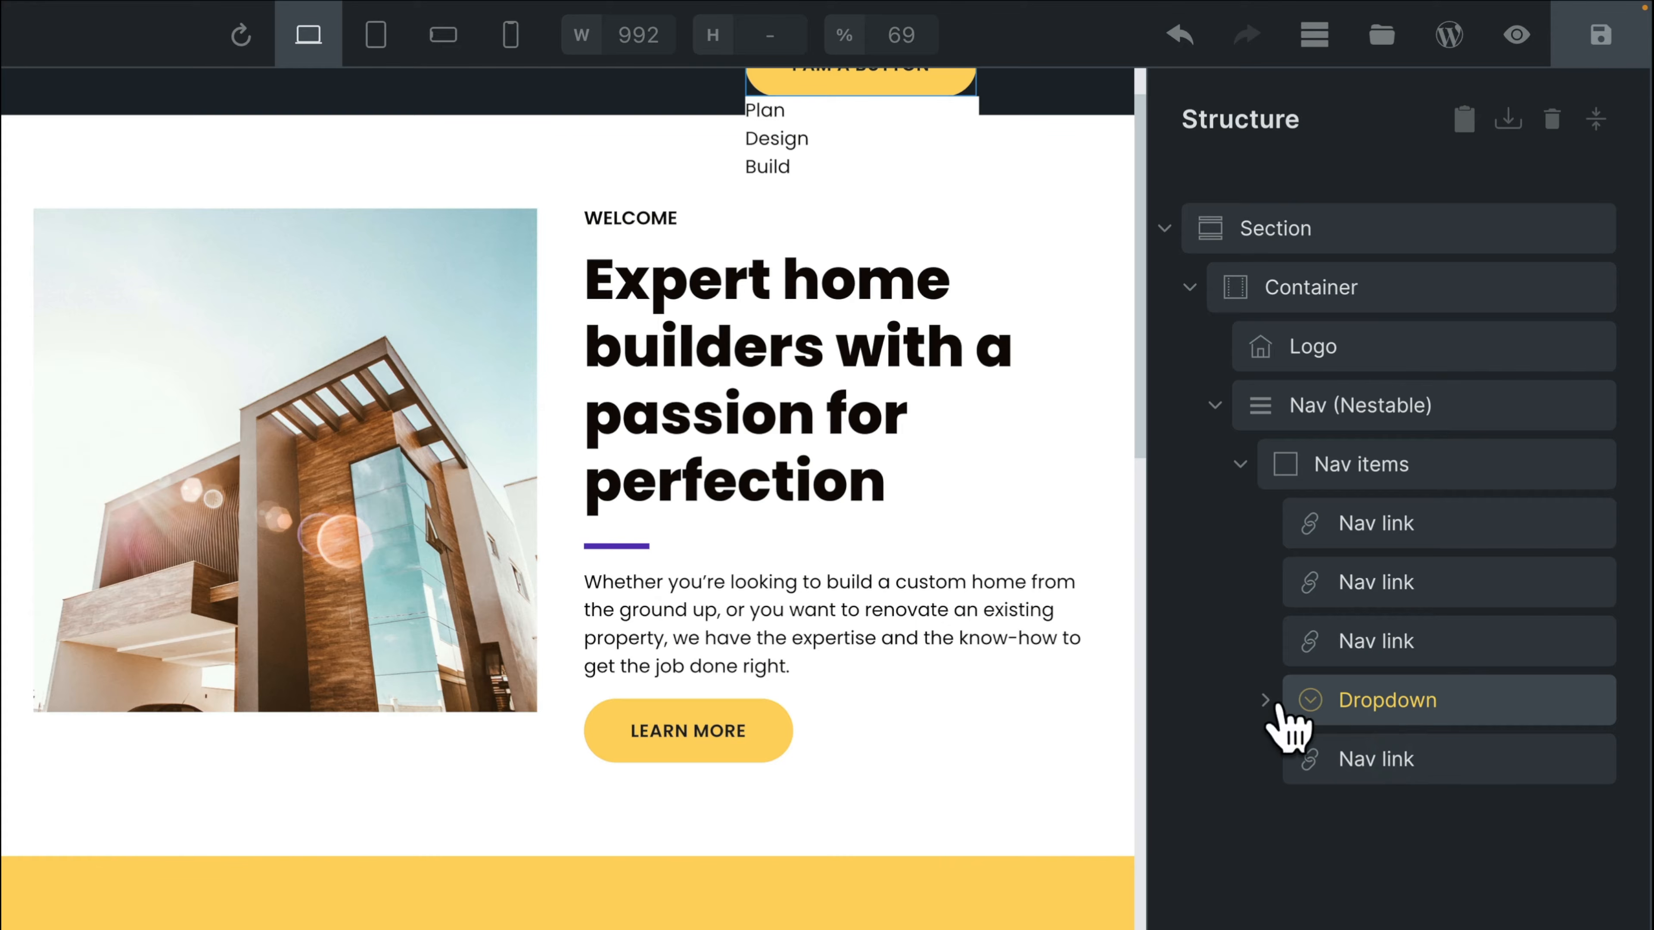
left_click(1265, 700)
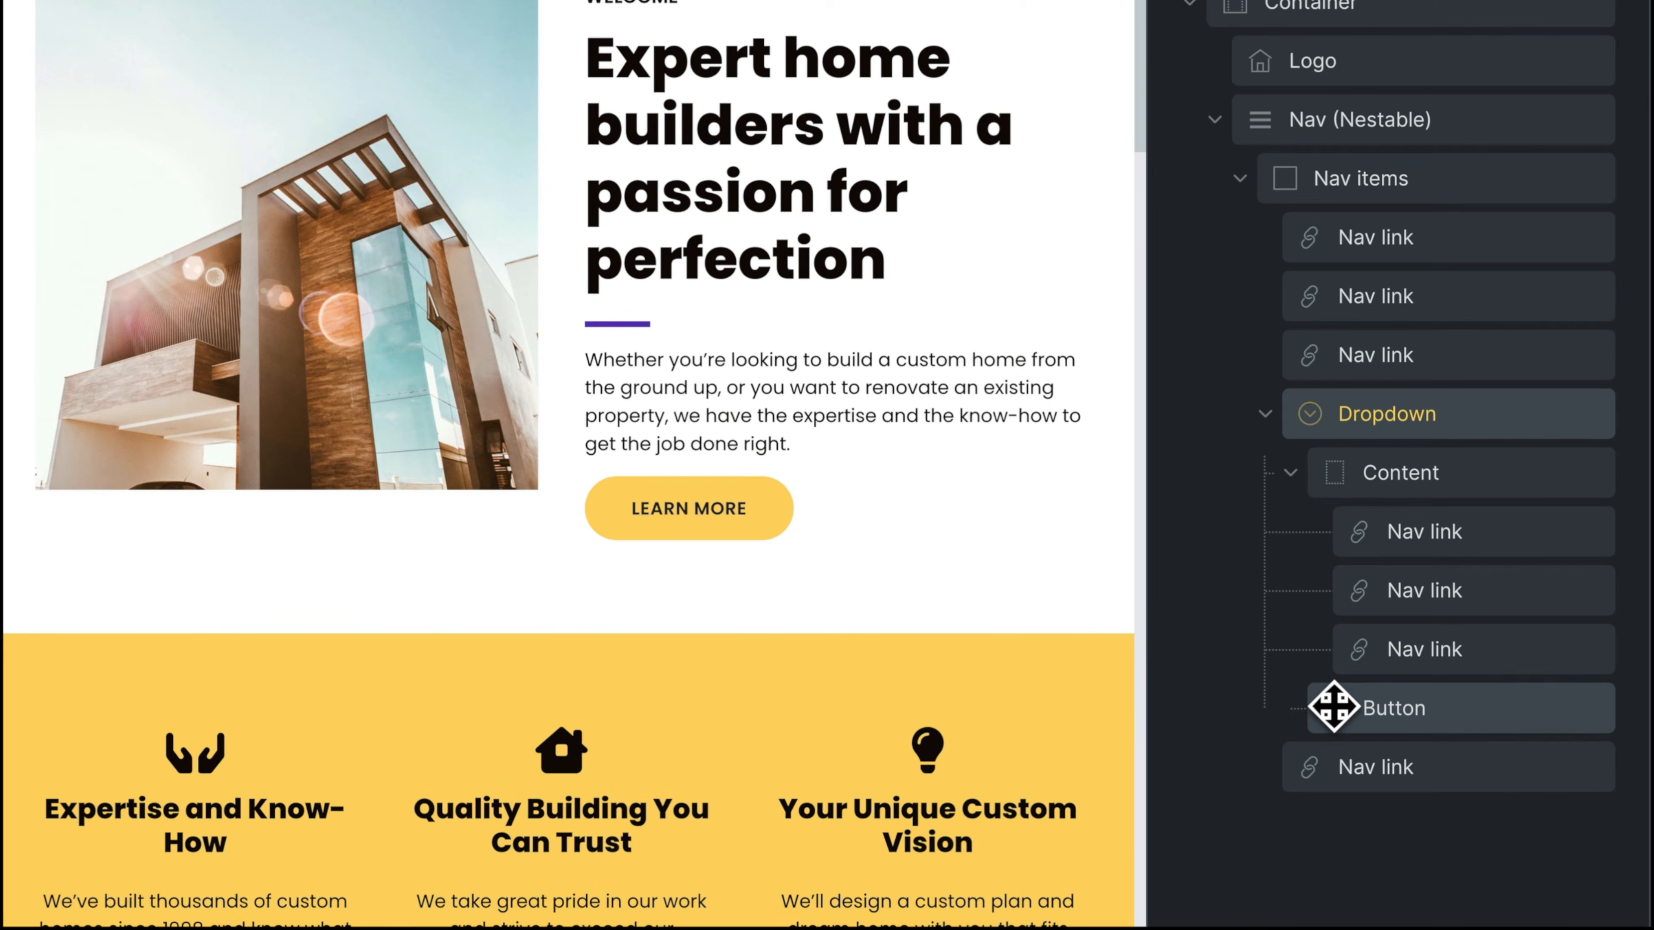
left_click_drag(1332, 707, 1312, 795)
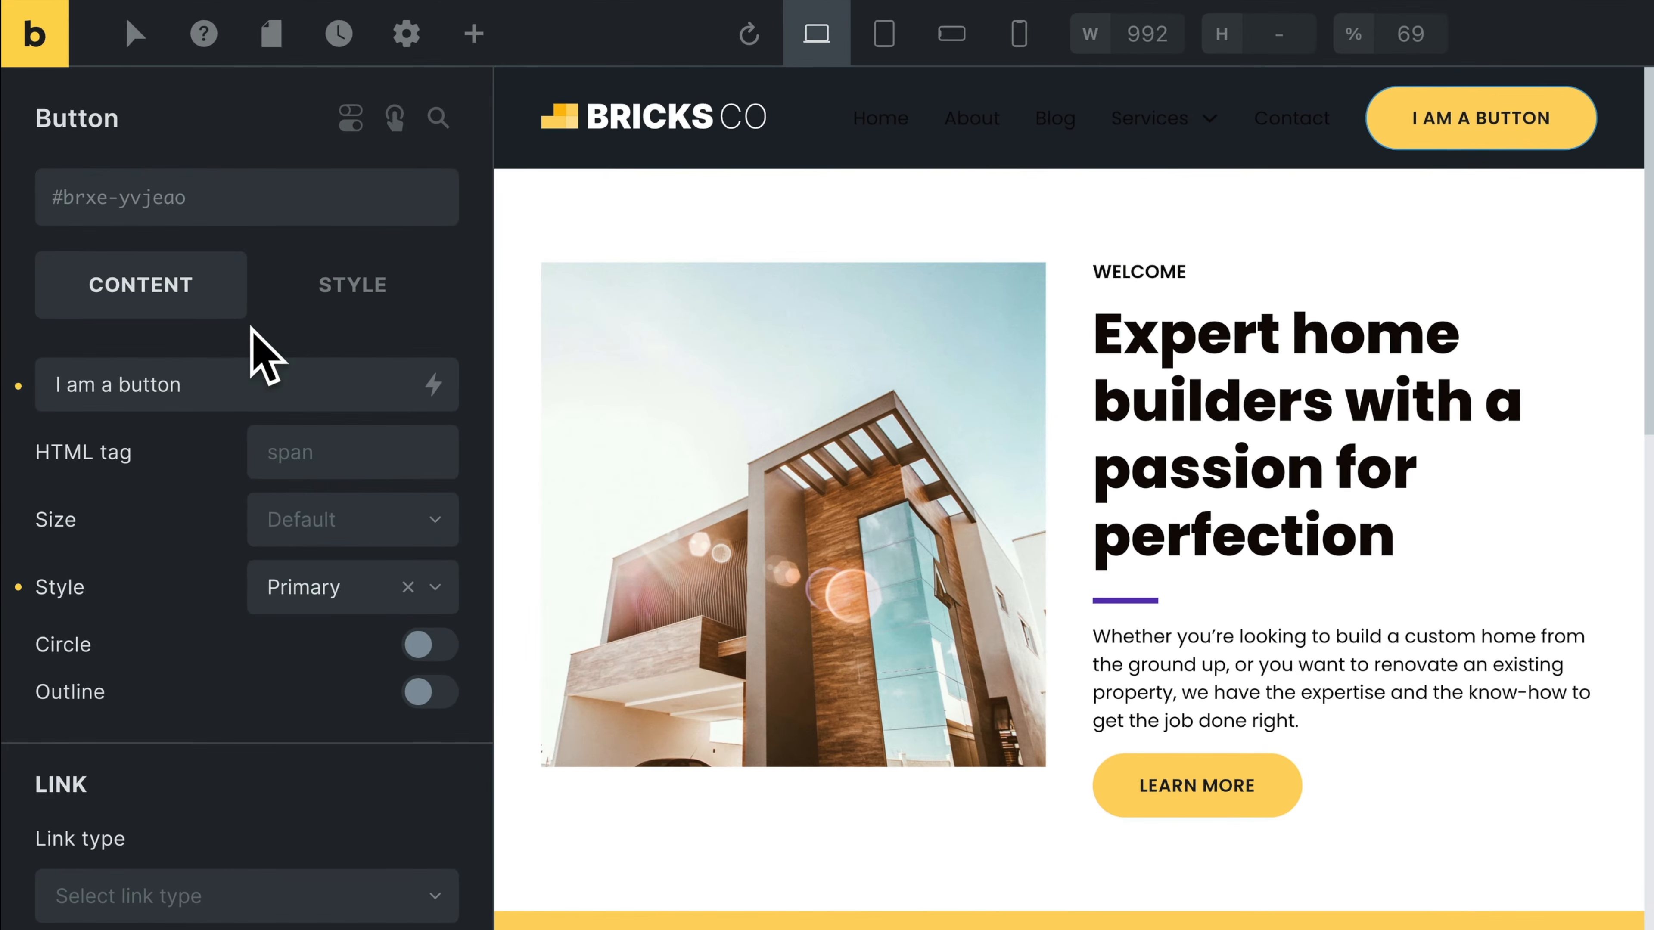
Label the header button "Click Me" and set its size to Small
triple_click(239, 370)
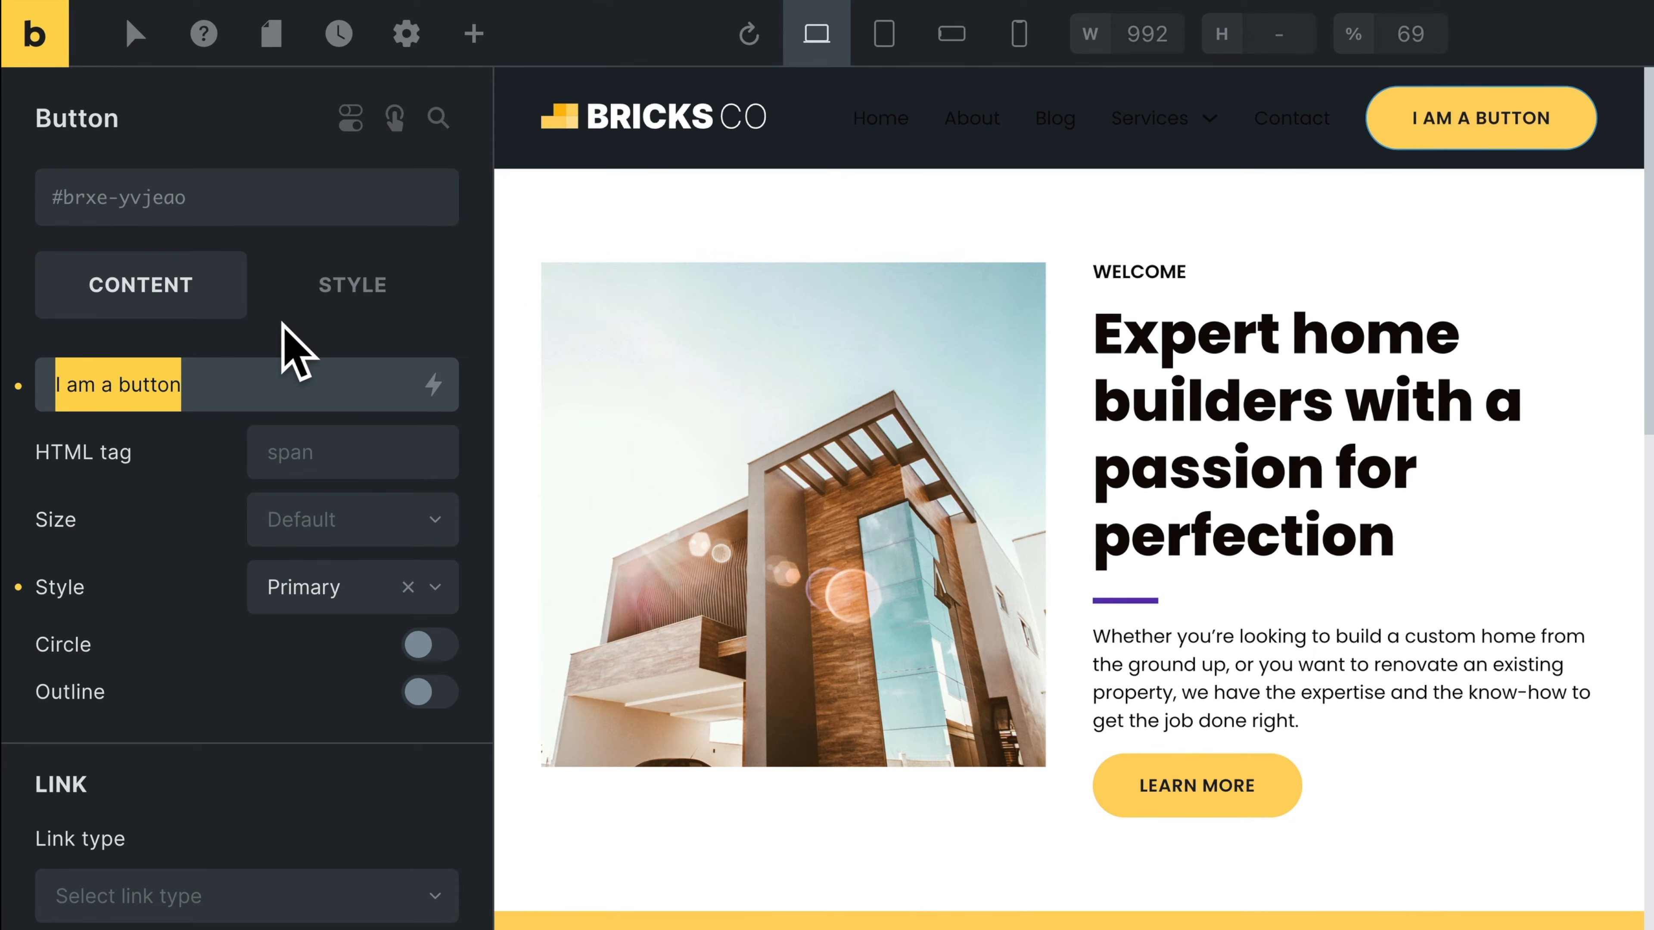
type("Click Me")
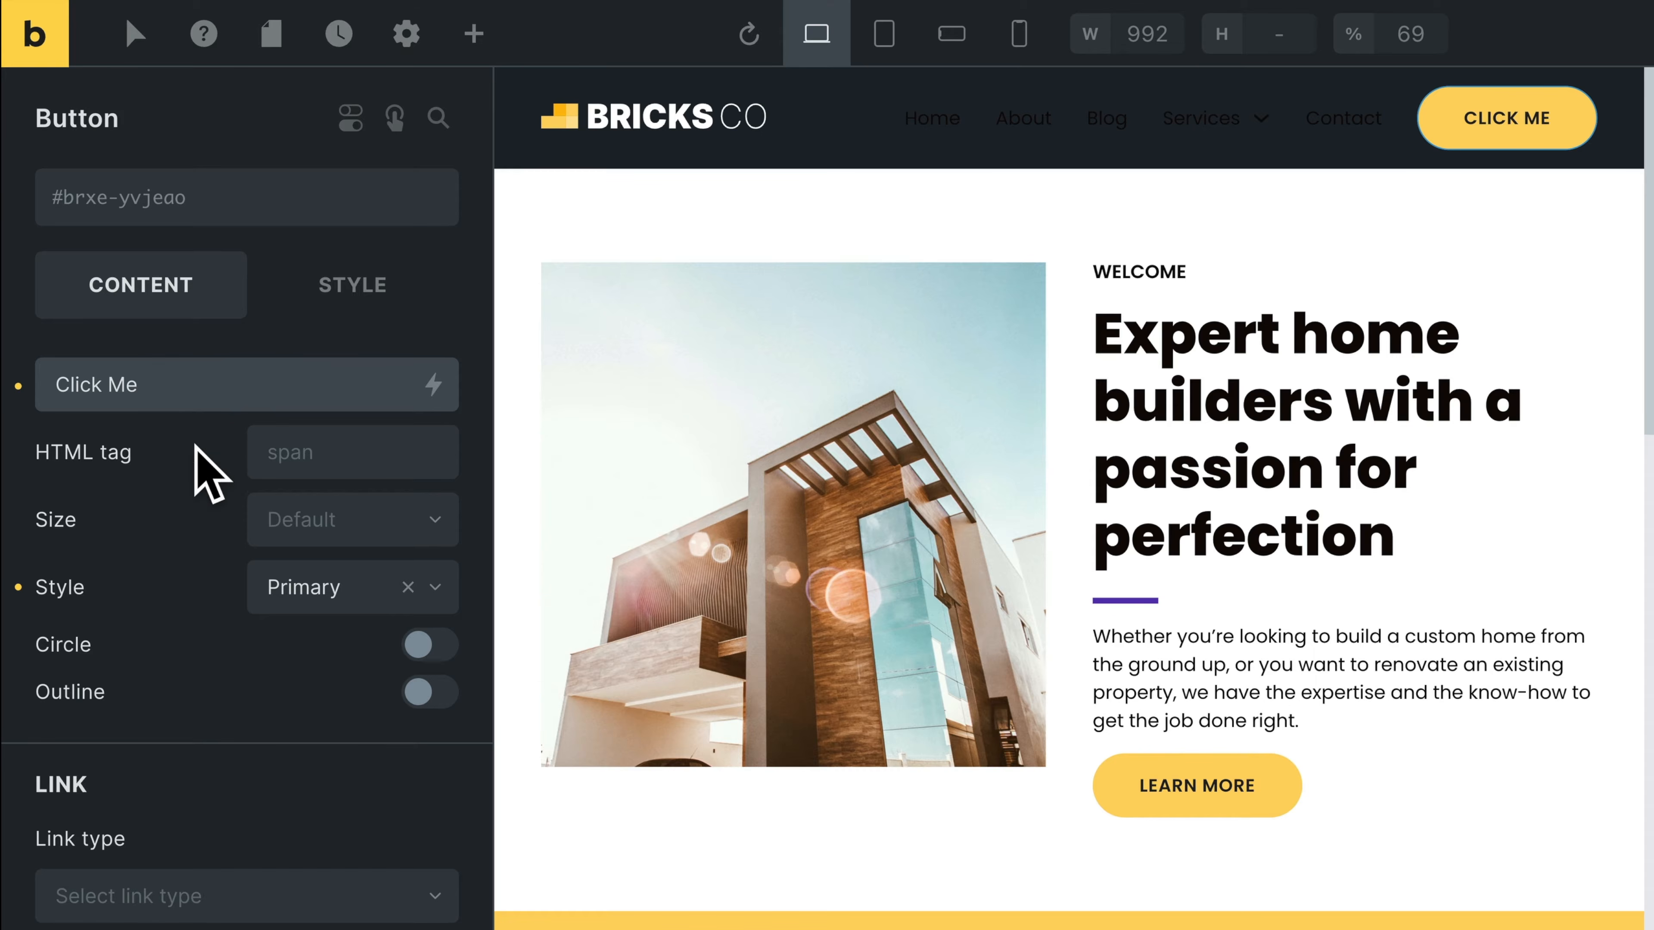
left_click(319, 537)
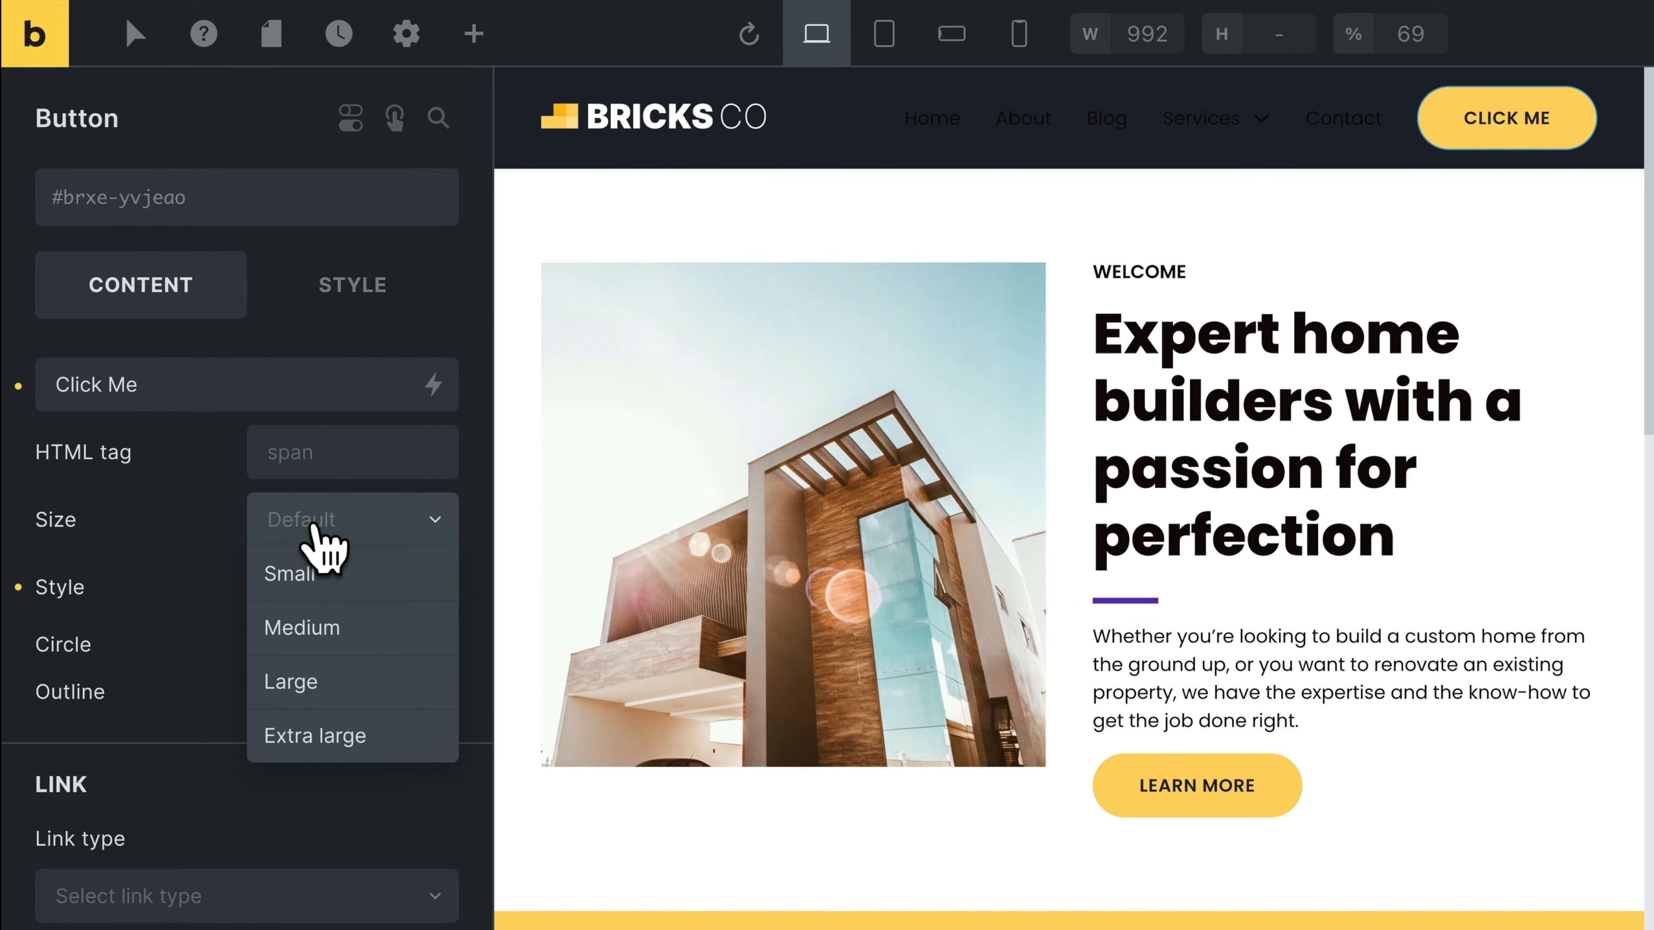
left_click(330, 580)
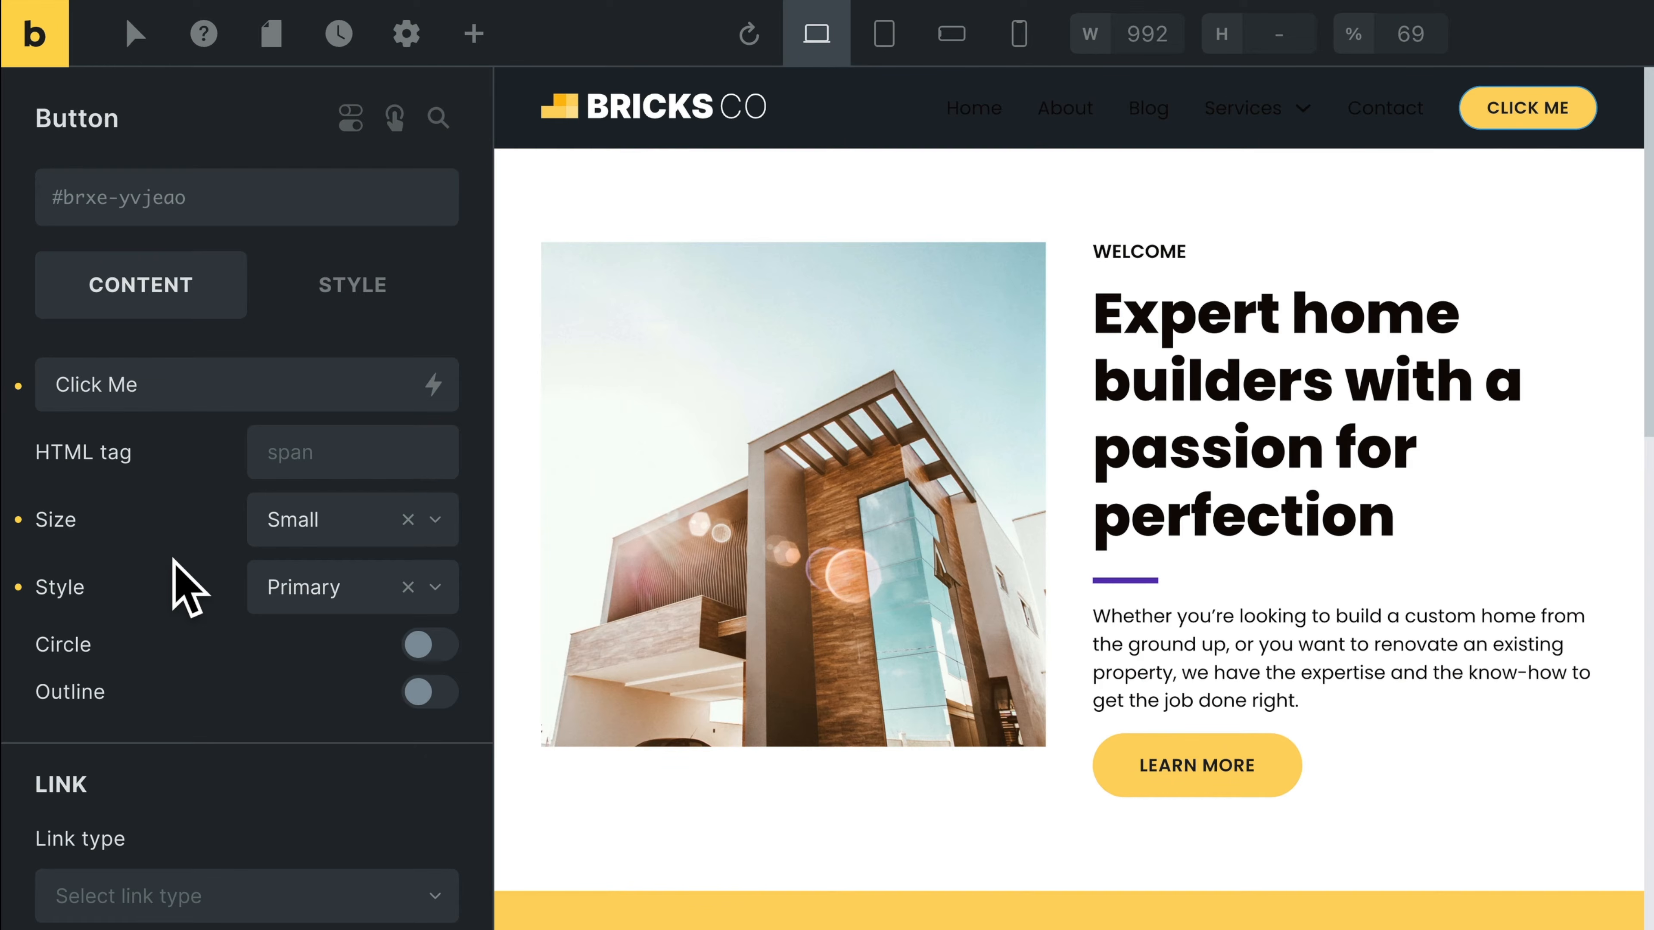
left_click(316, 539)
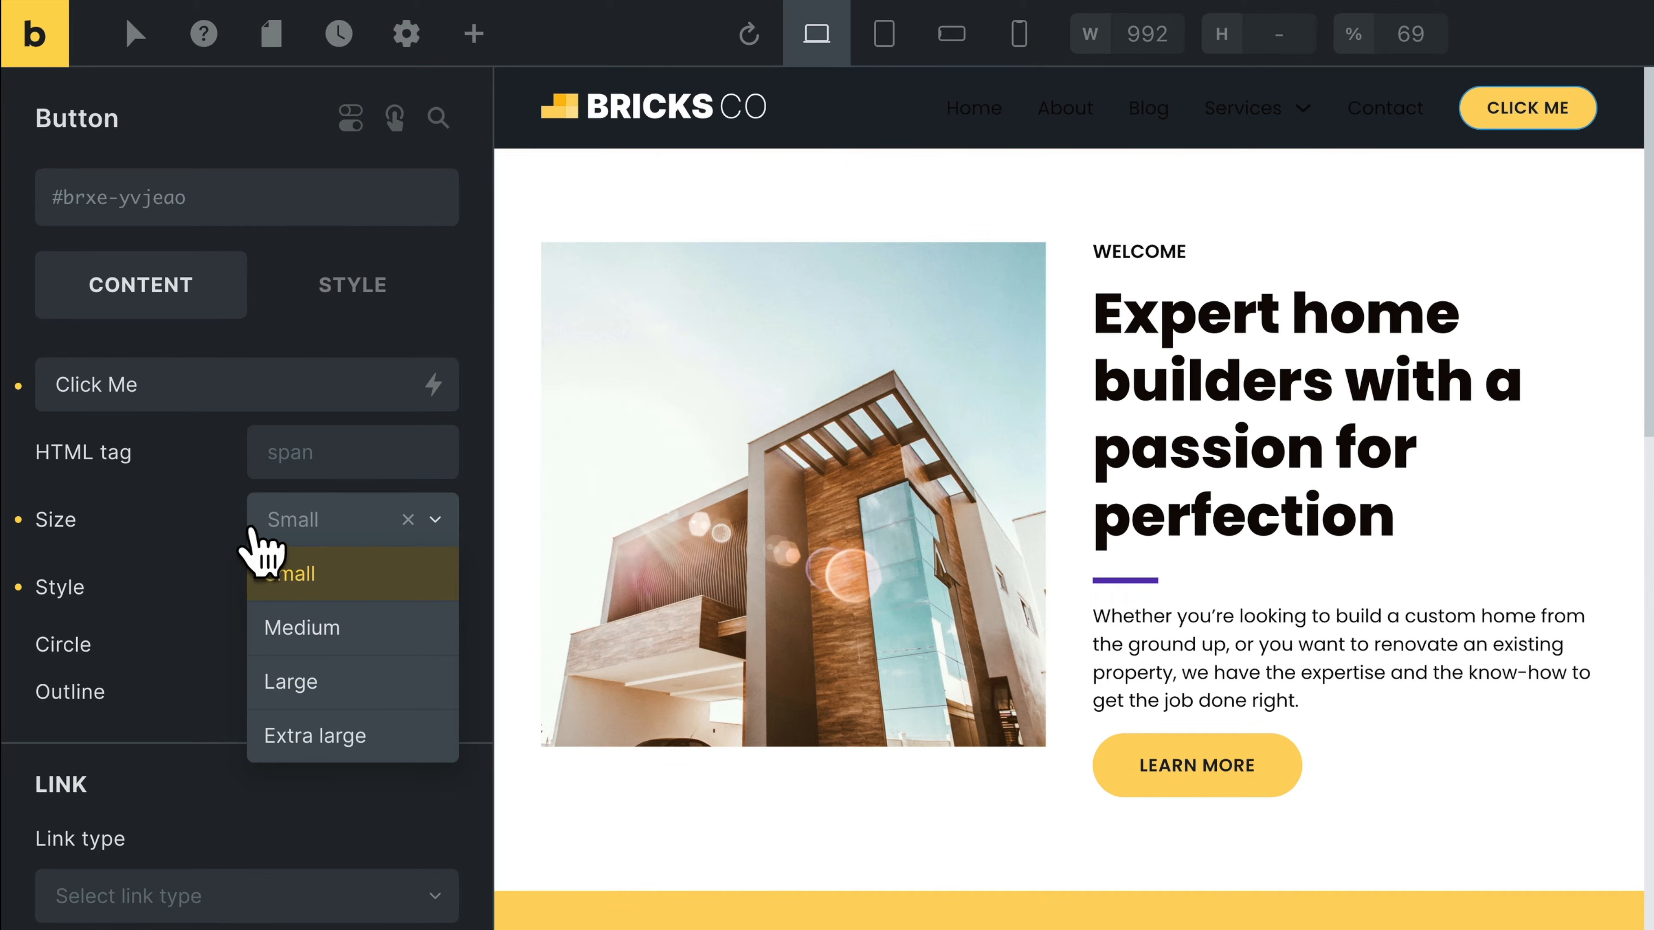
left_click(209, 531)
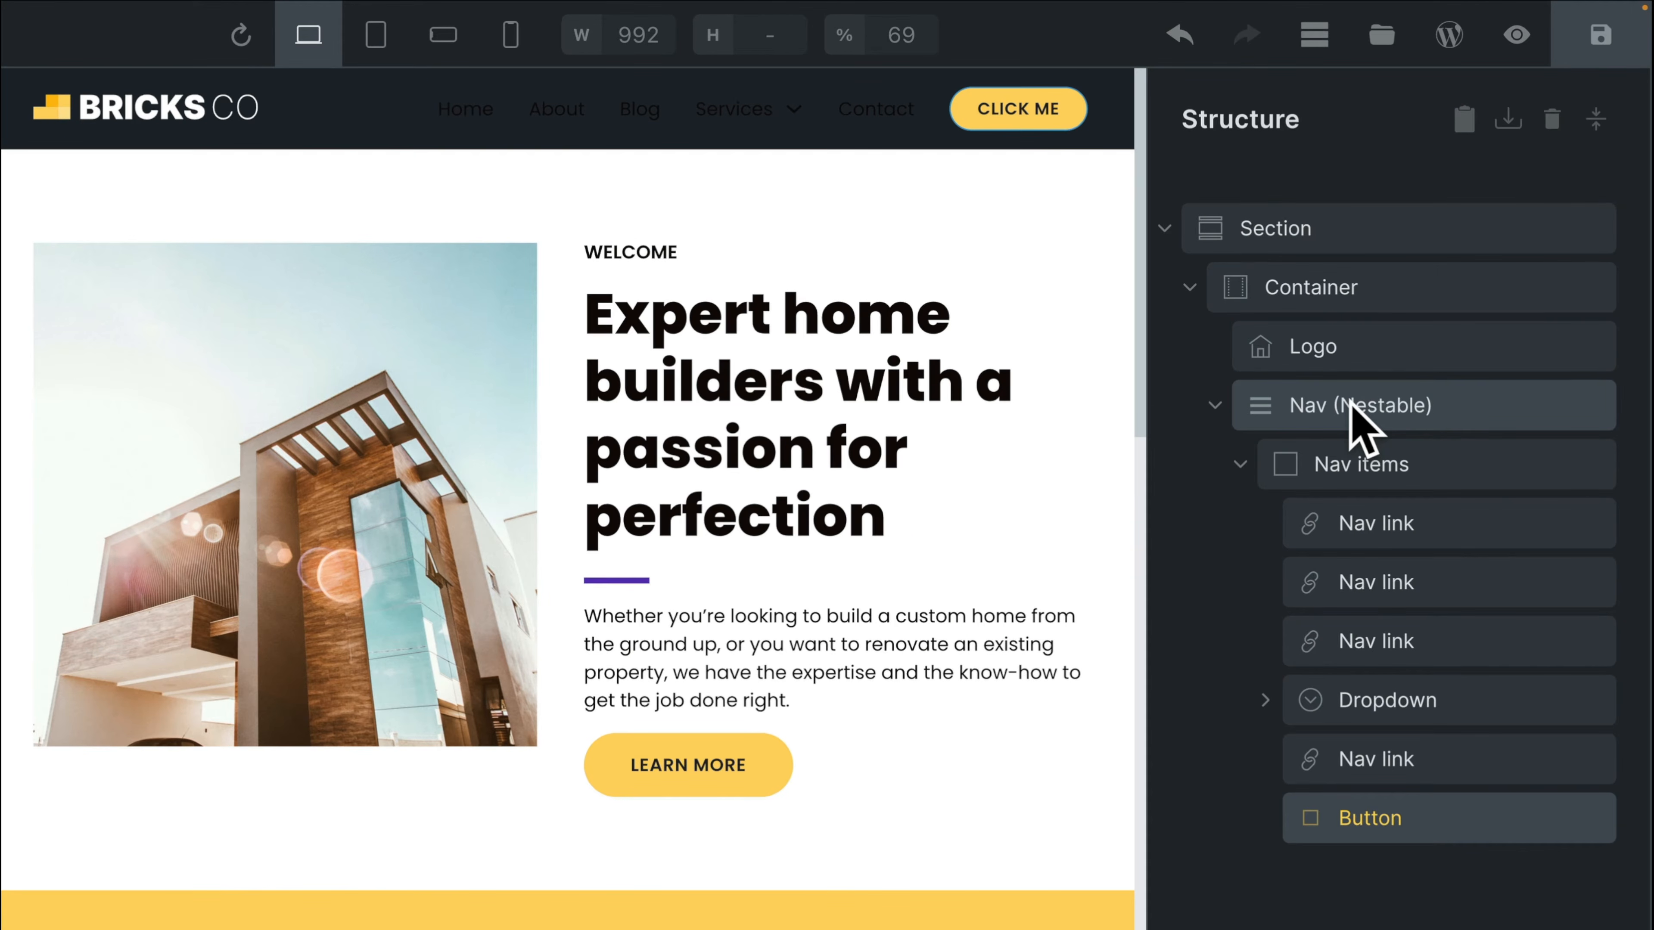
Select the Nav (Nestable) element and hide the structure view to widen the canvas
left_click(1357, 406)
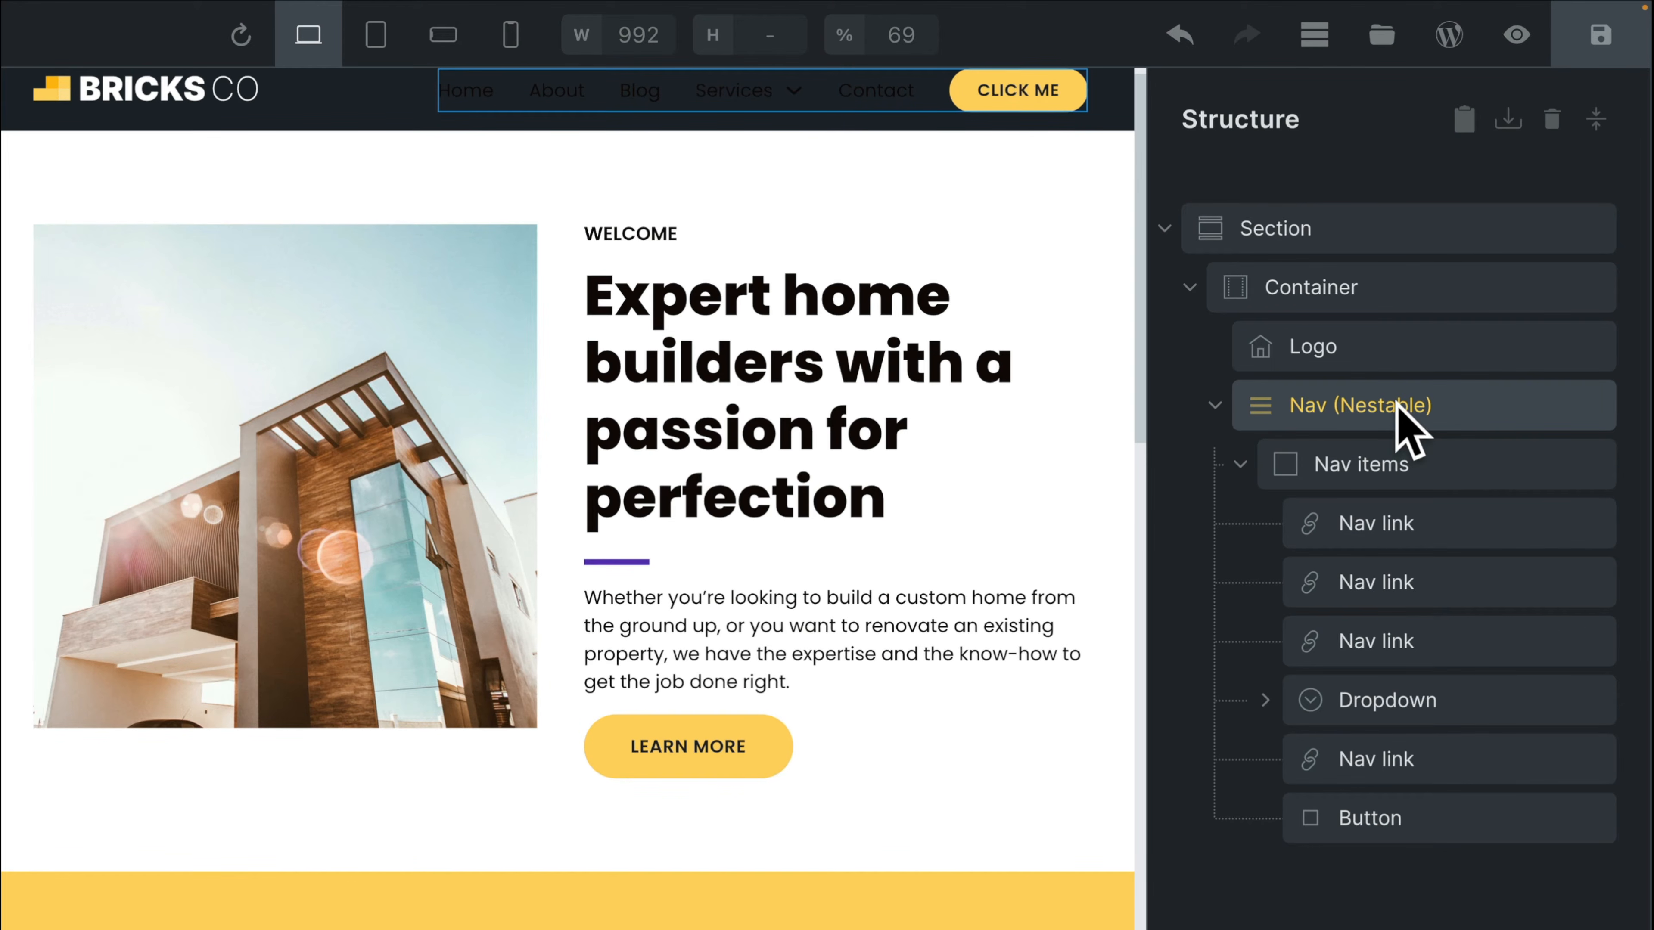
left_click(1382, 467)
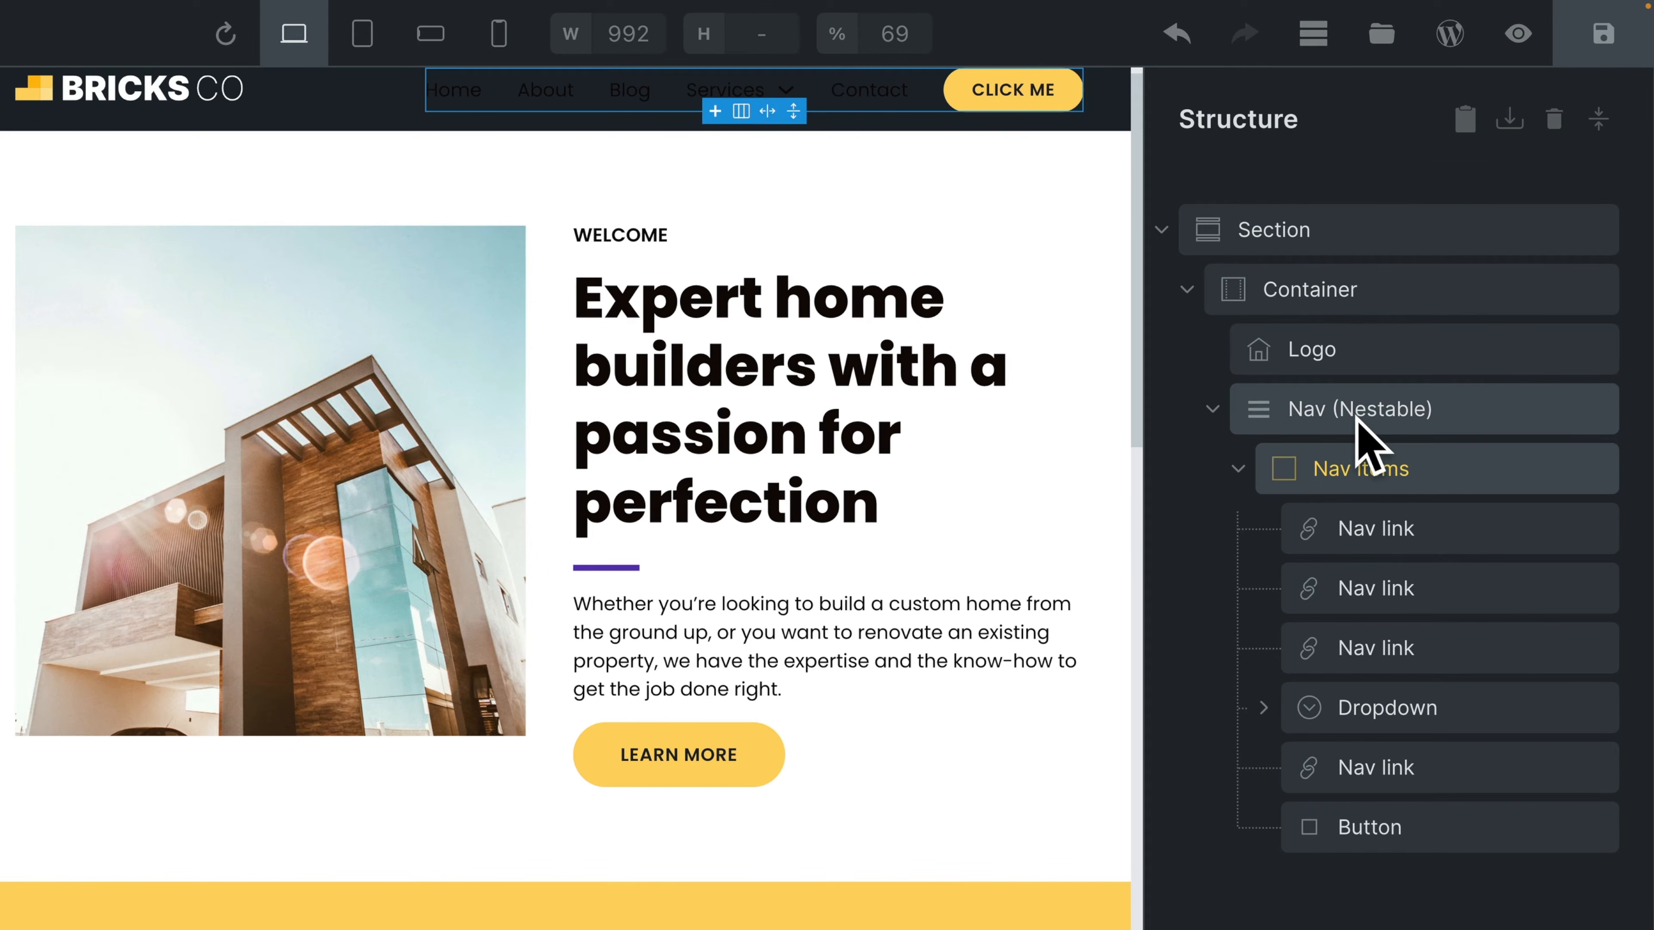
left_click(1358, 417)
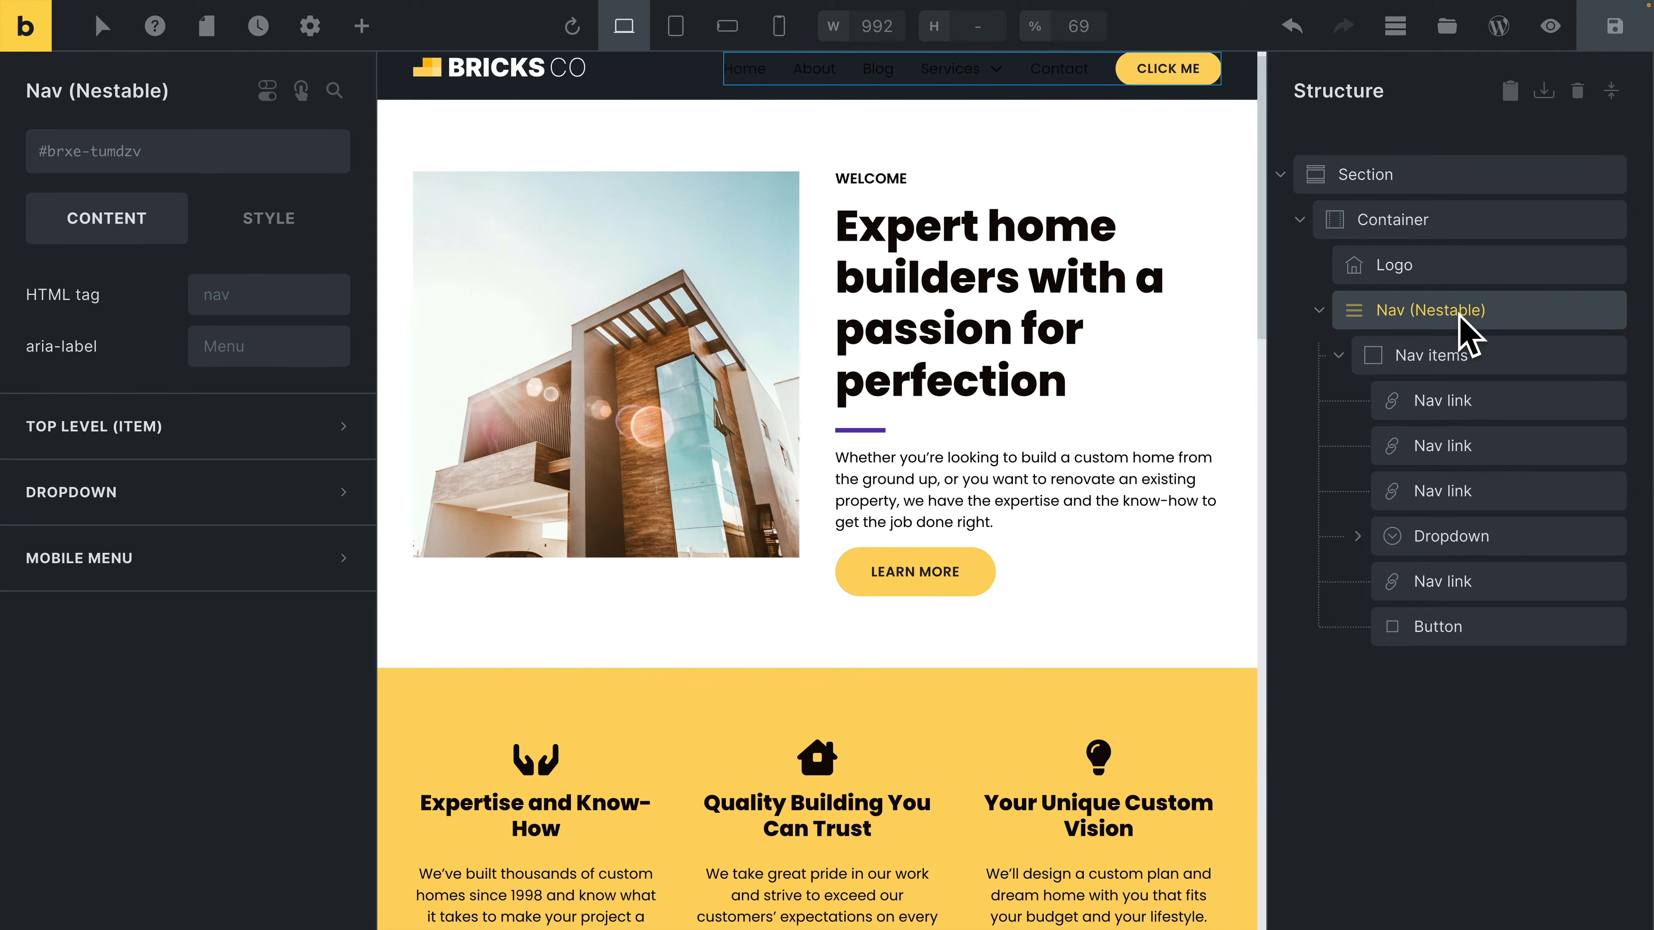
left_click(1397, 28)
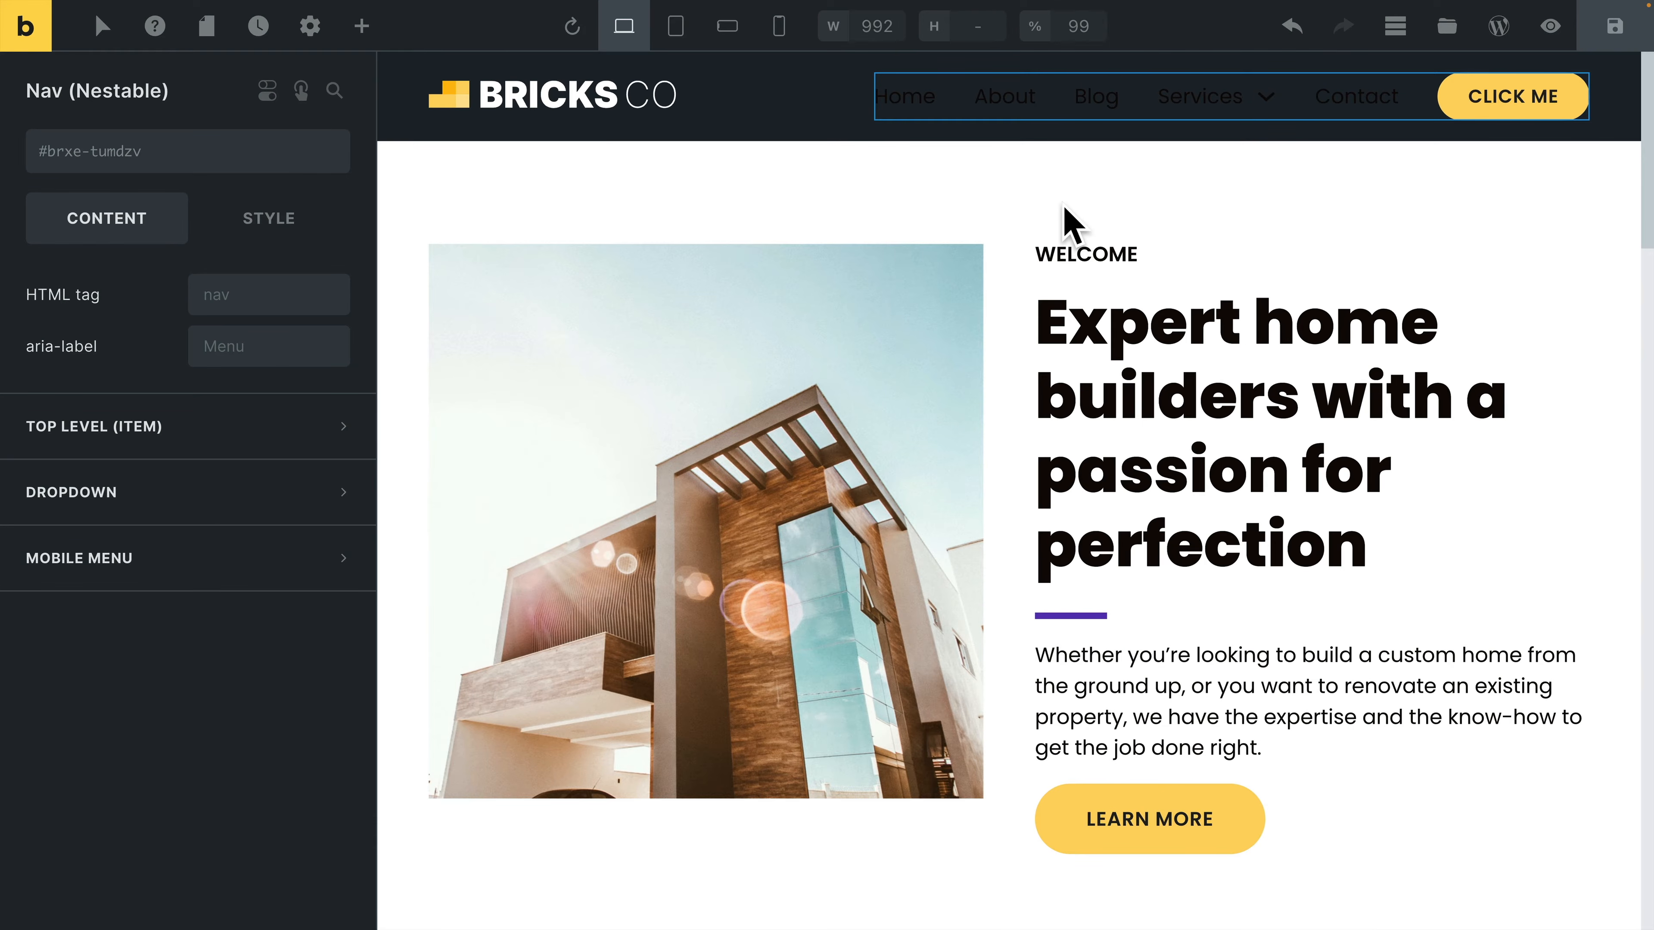
left_click(1394, 29)
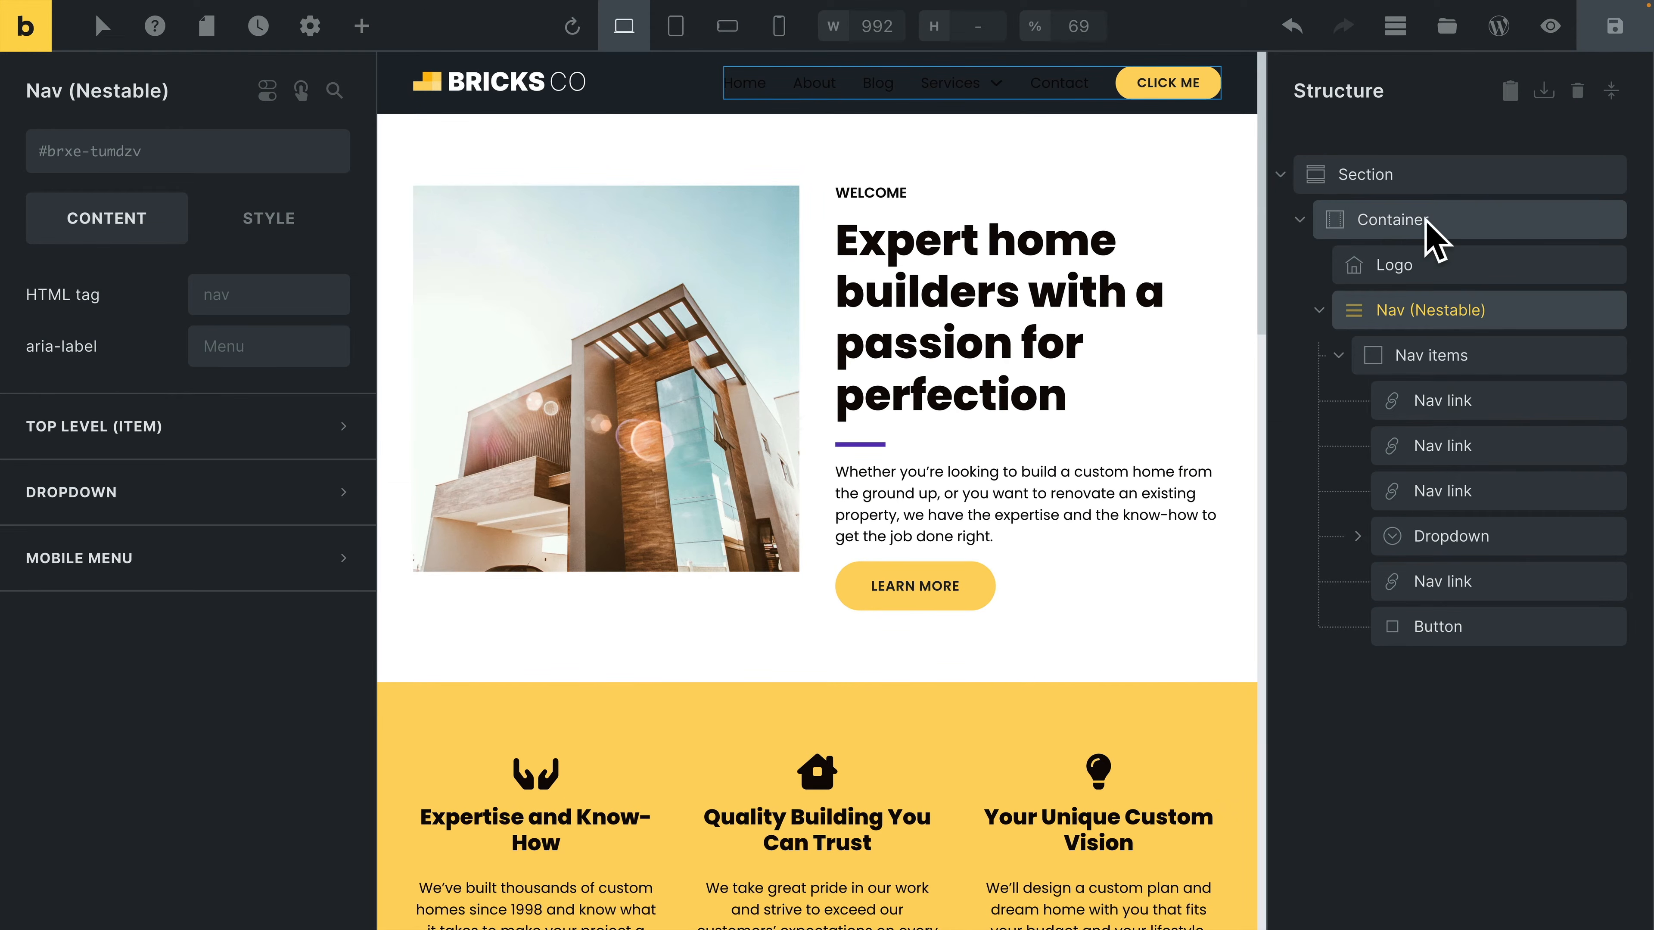
left_click(1408, 30)
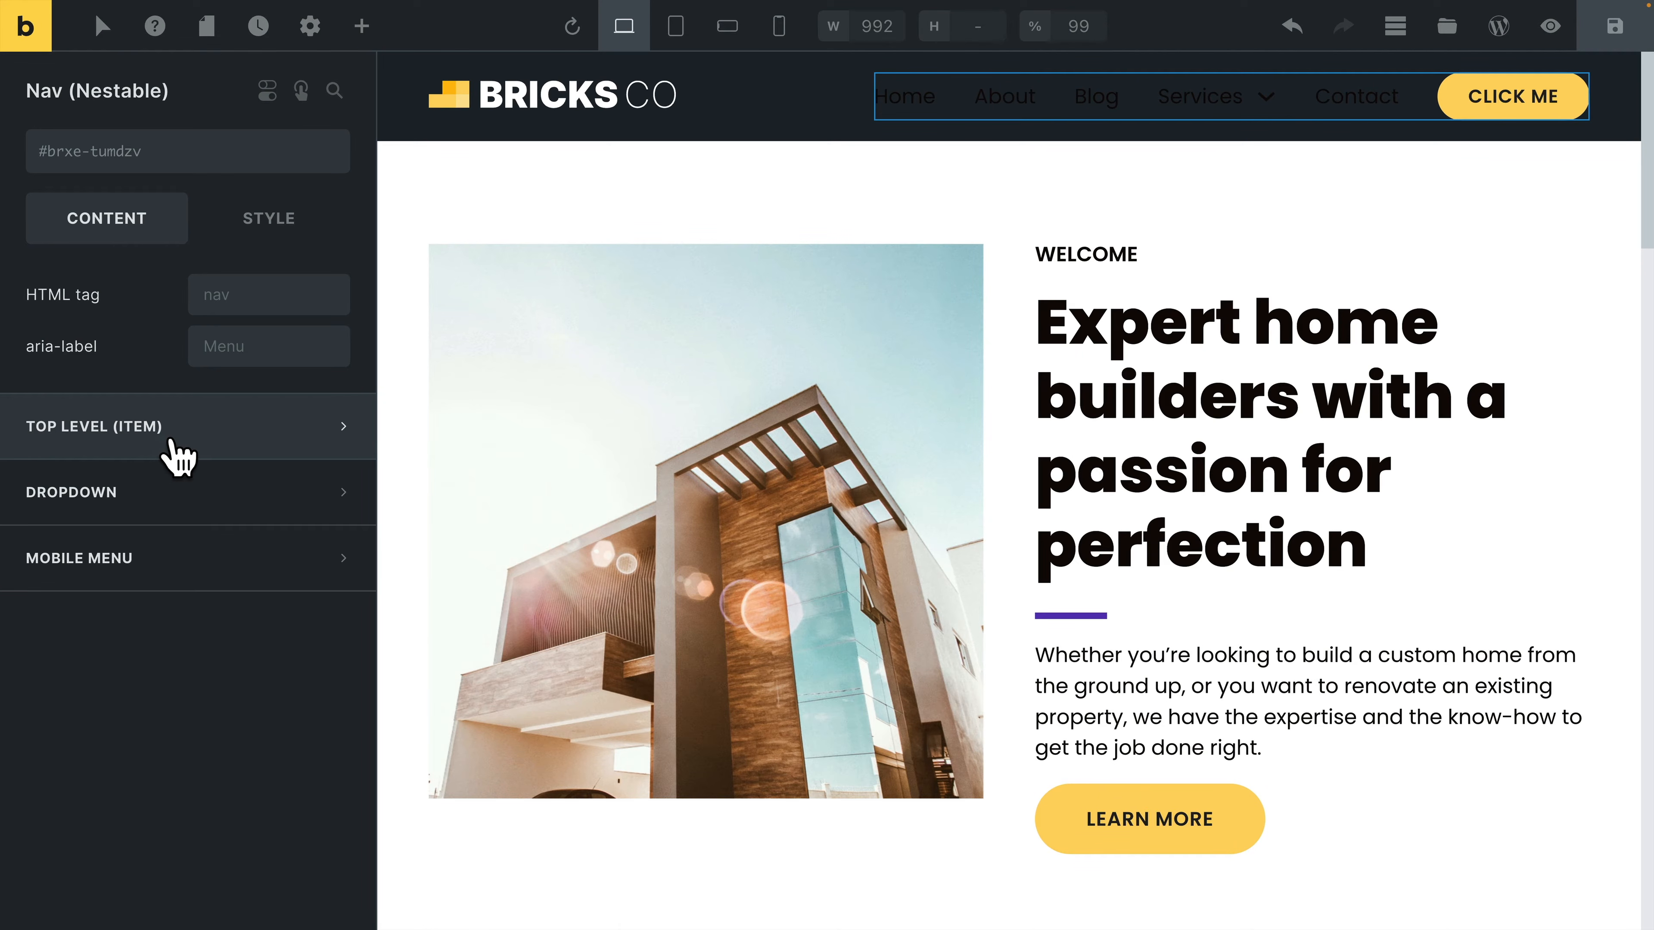
Set the typography color of the nav's top-level items to white
left_click(140, 446)
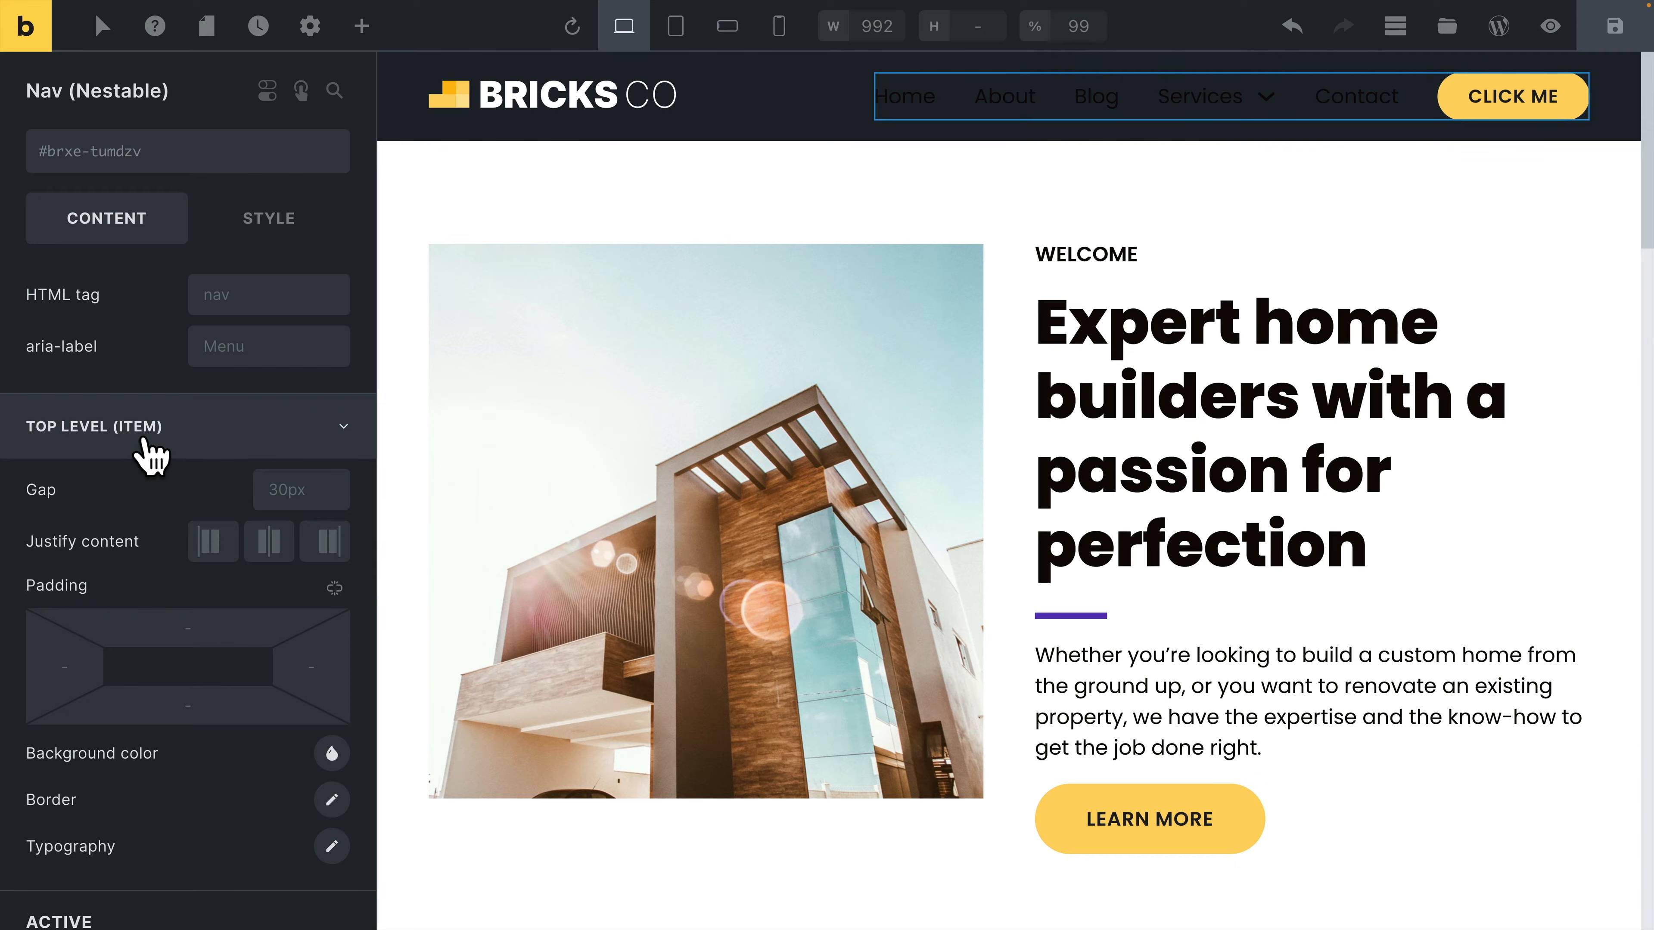
scroll(150, 469, "down", 2)
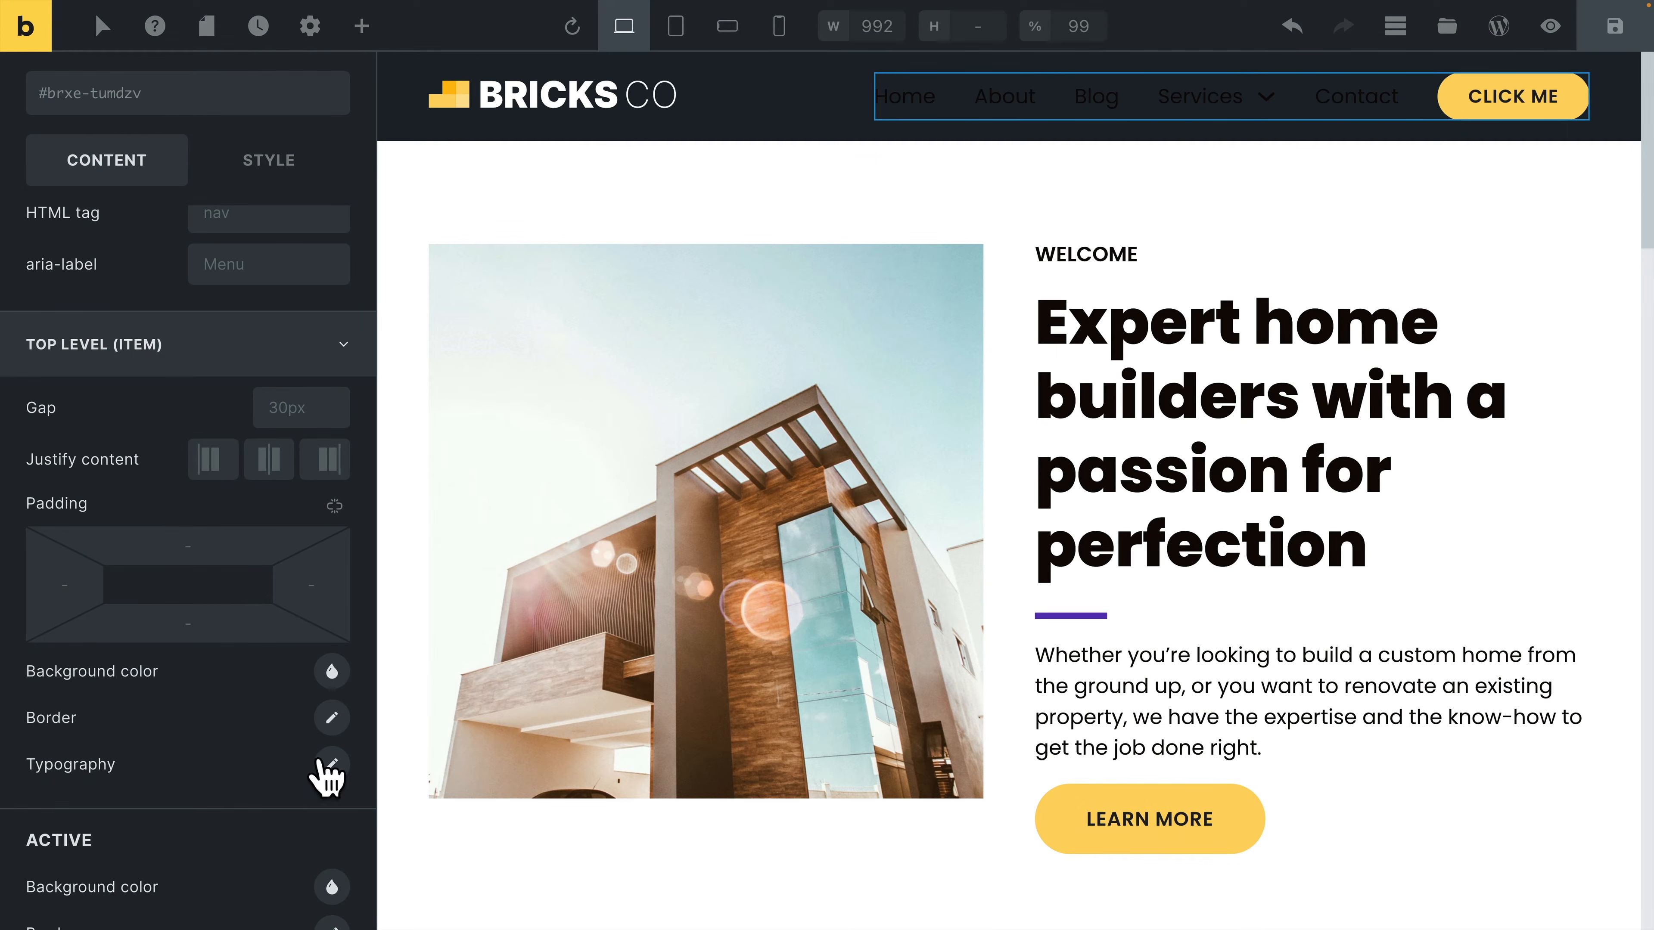
left_click(329, 764)
scroll(237, 739, "down", 3)
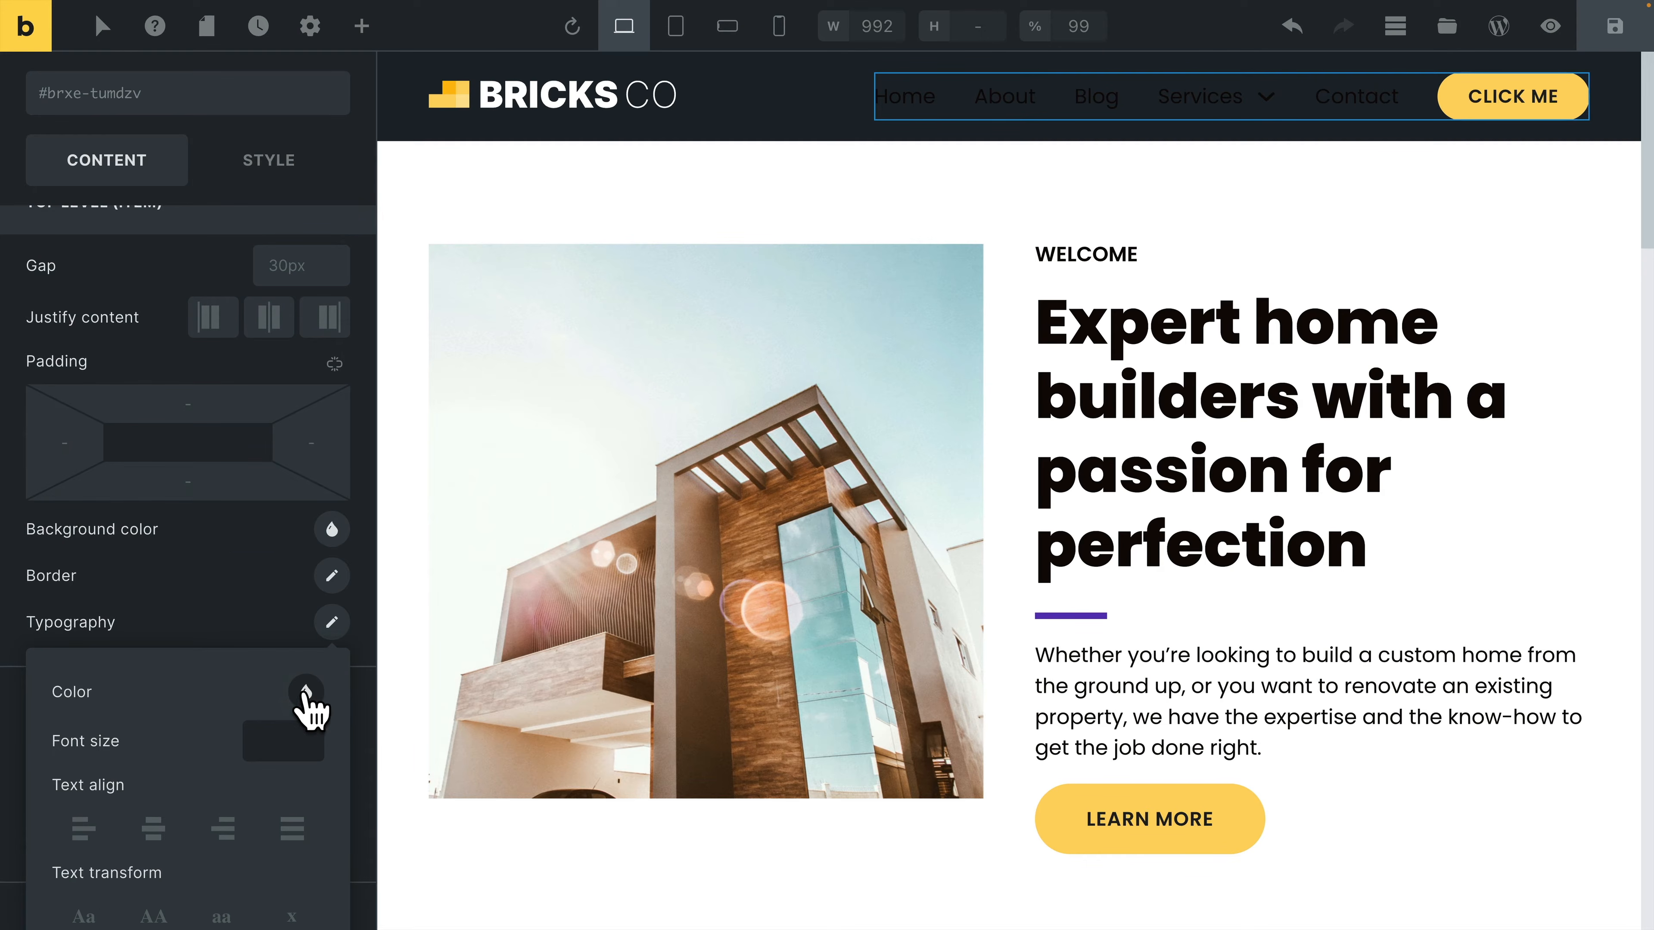
left_click(309, 695)
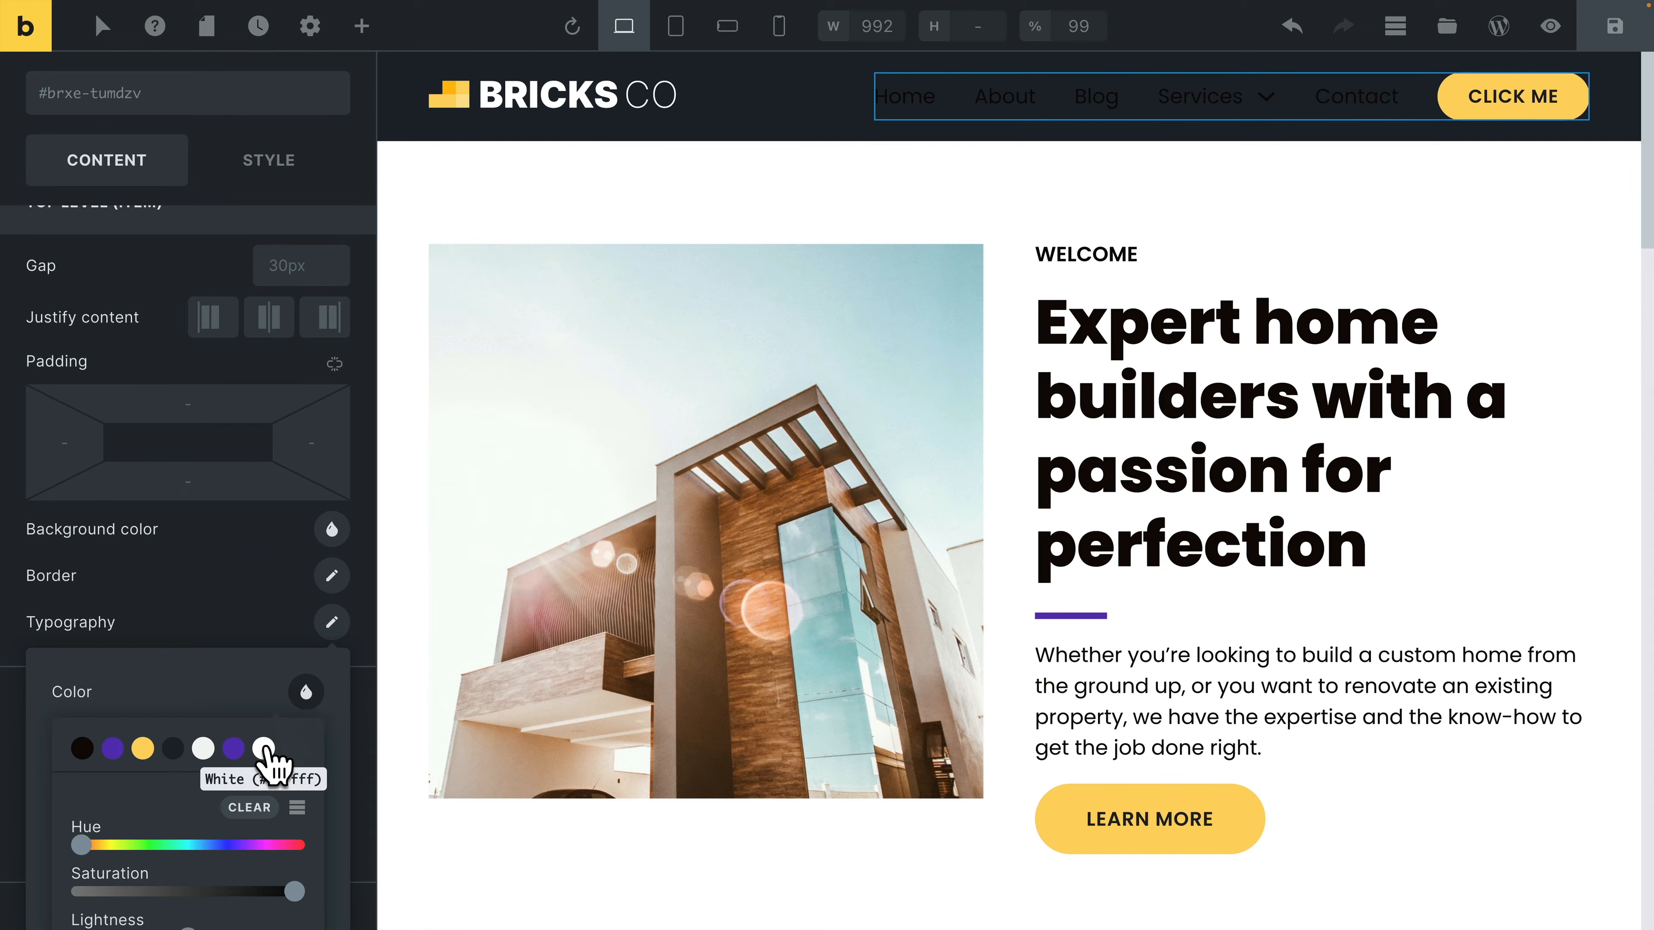
left_click(263, 749)
left_click(249, 622)
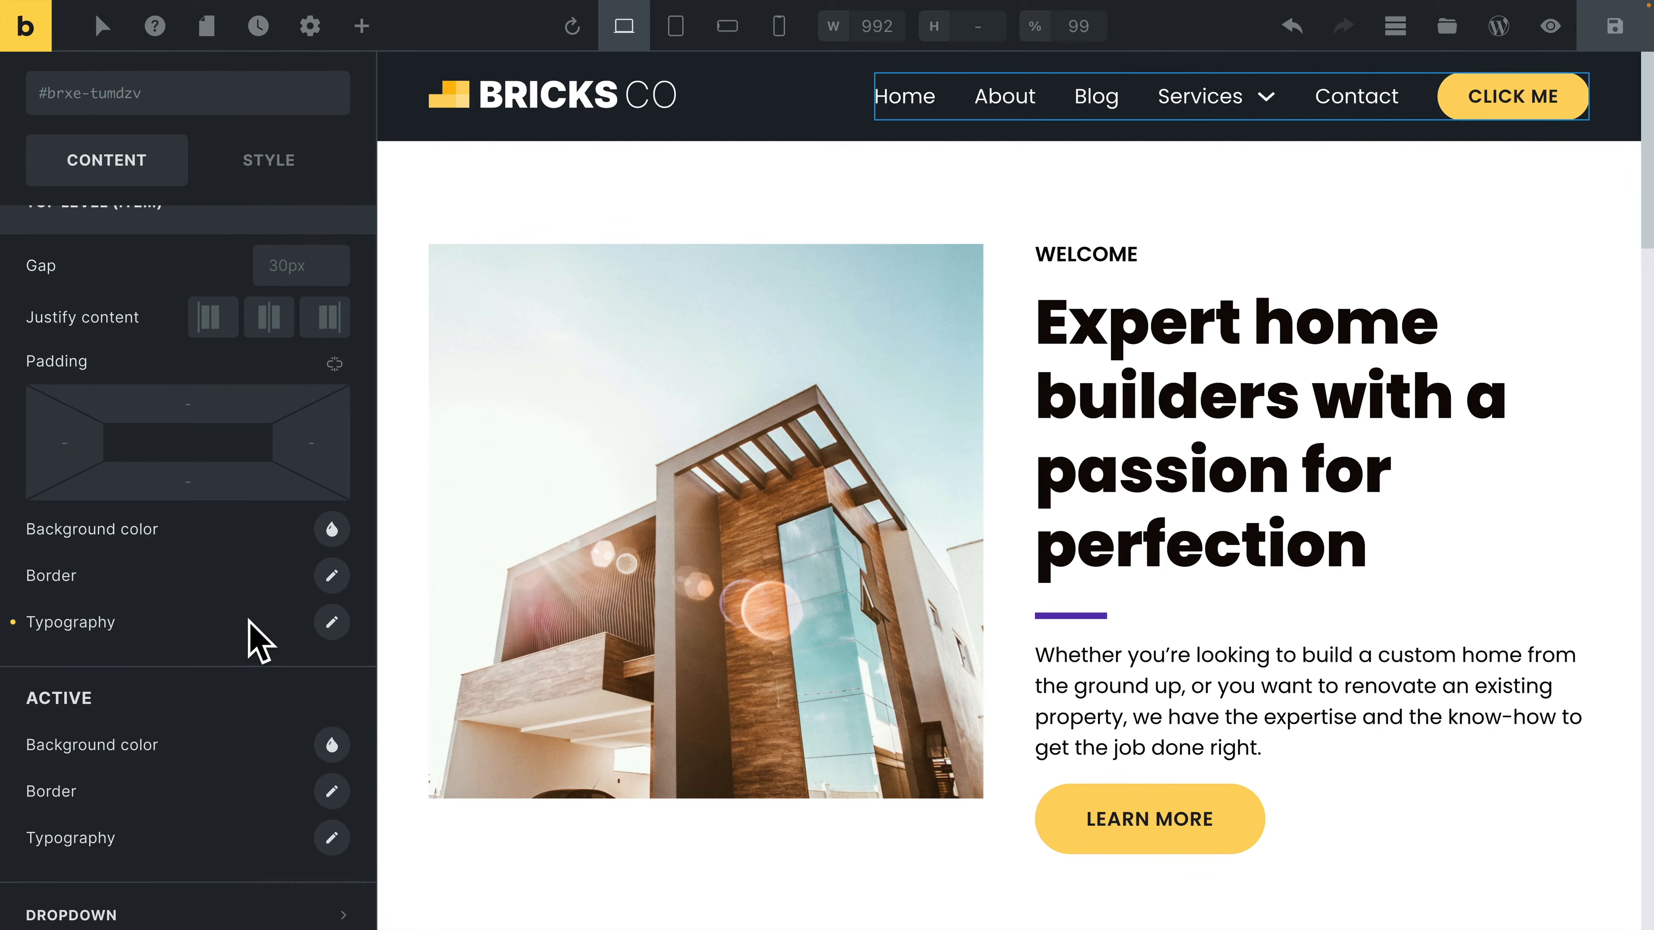
Set the gap between the nav's top-level items to 1.5rem
scroll(241, 638, "up", 1)
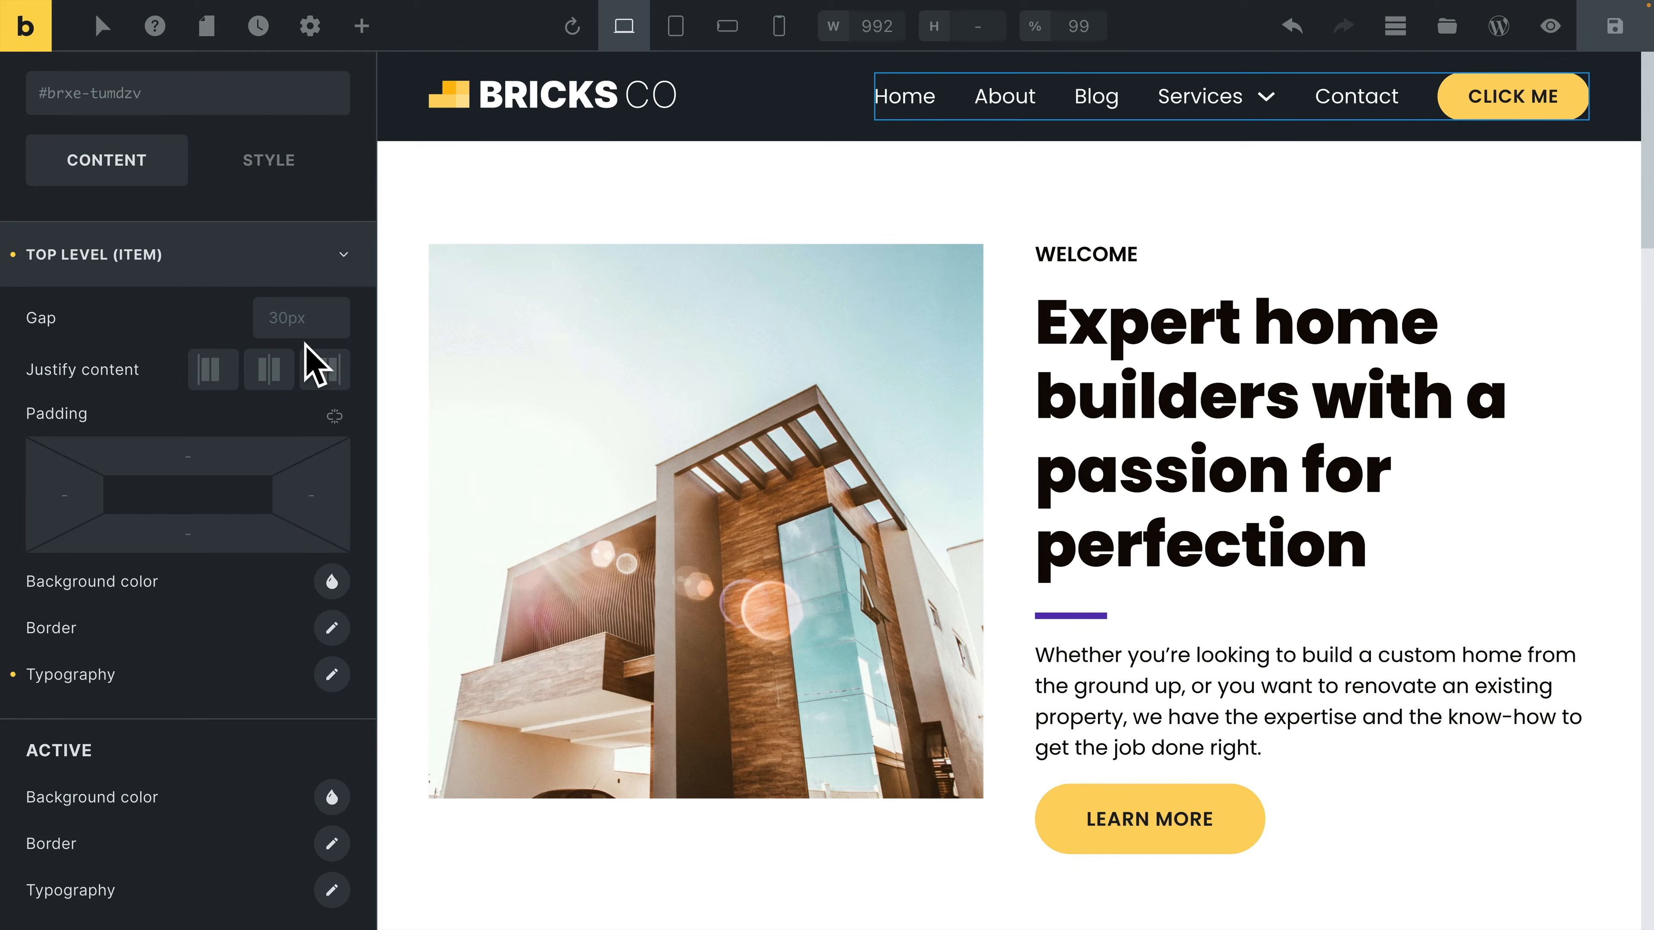
left_click(306, 332)
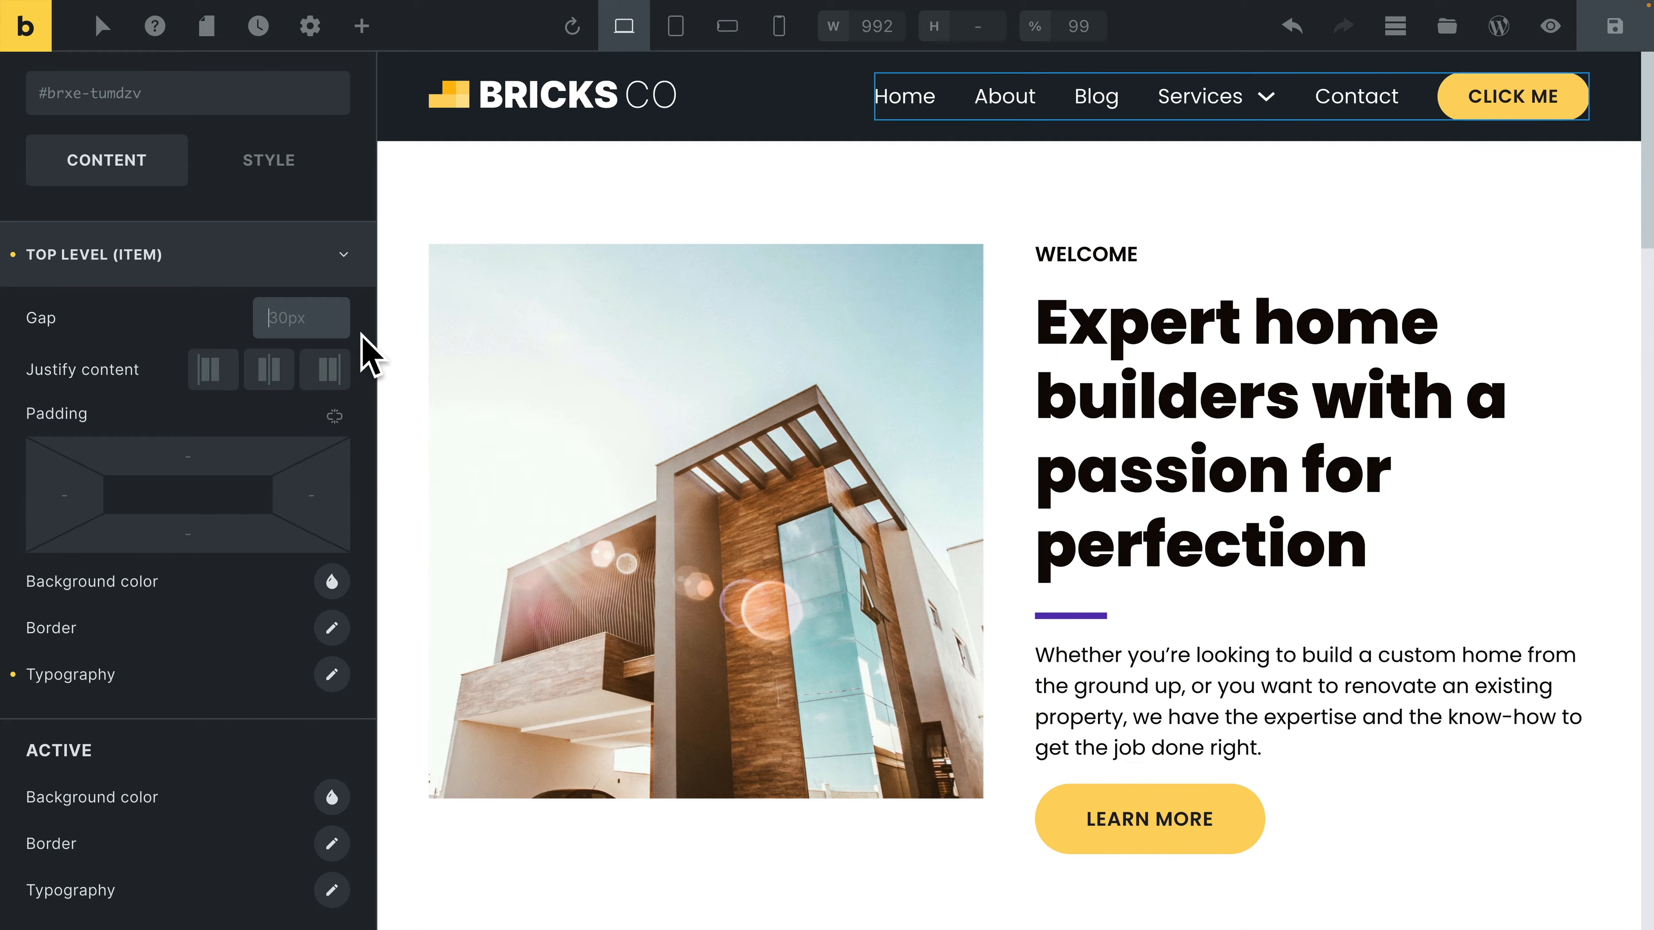
type("1.5rem")
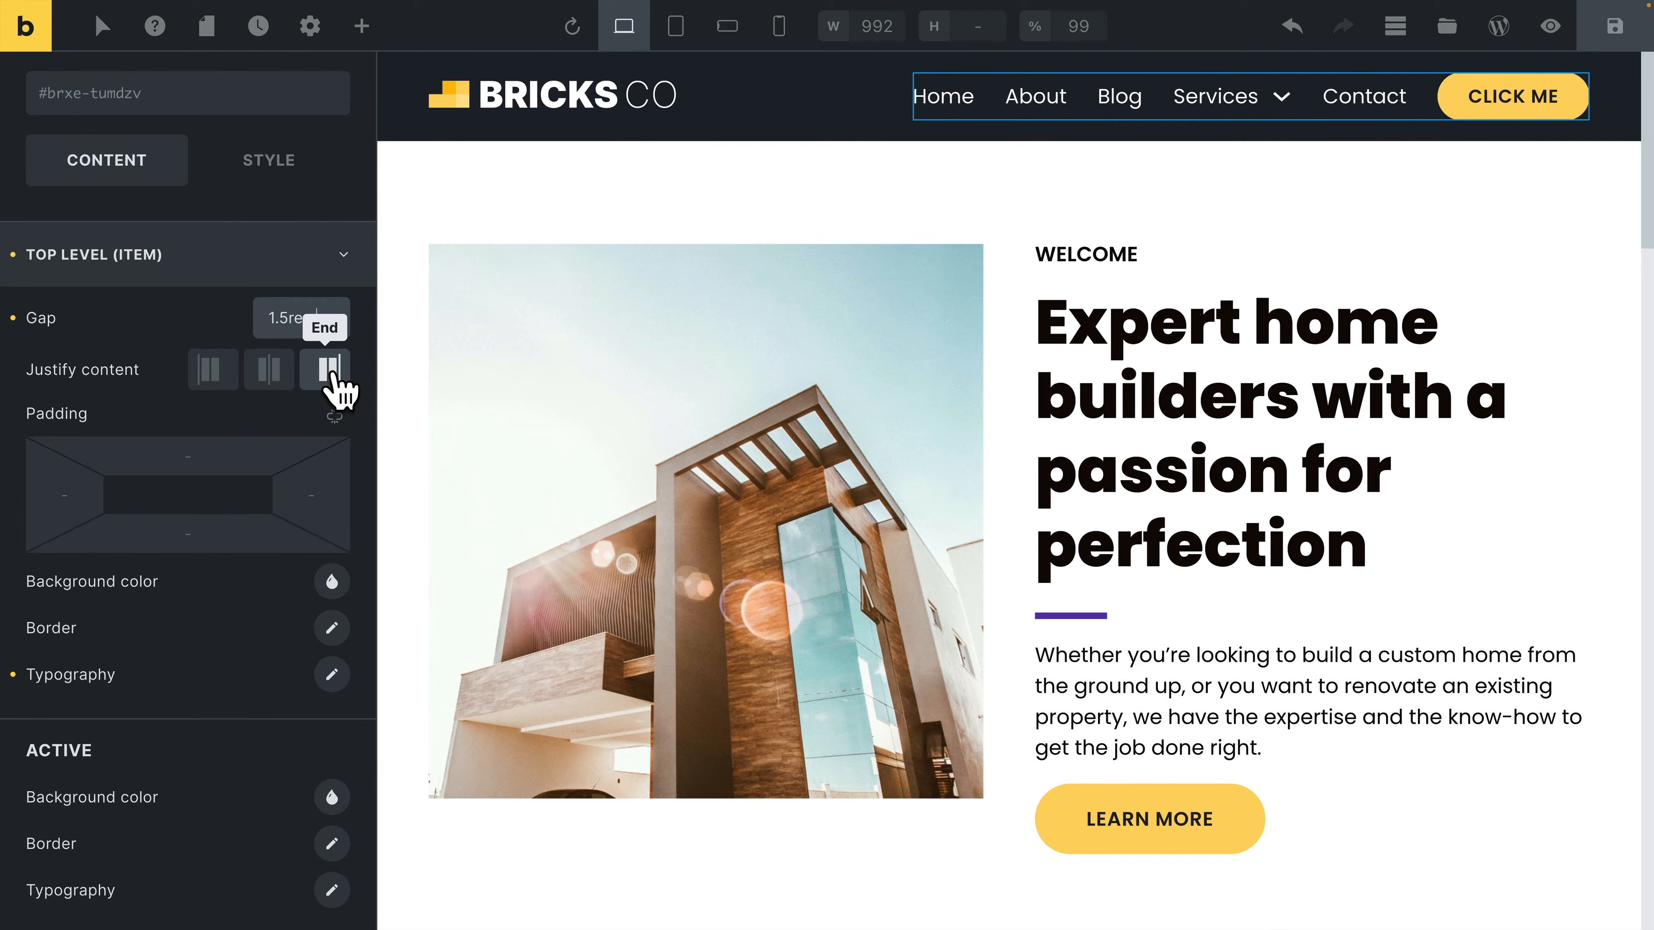
key("ctrl+s")
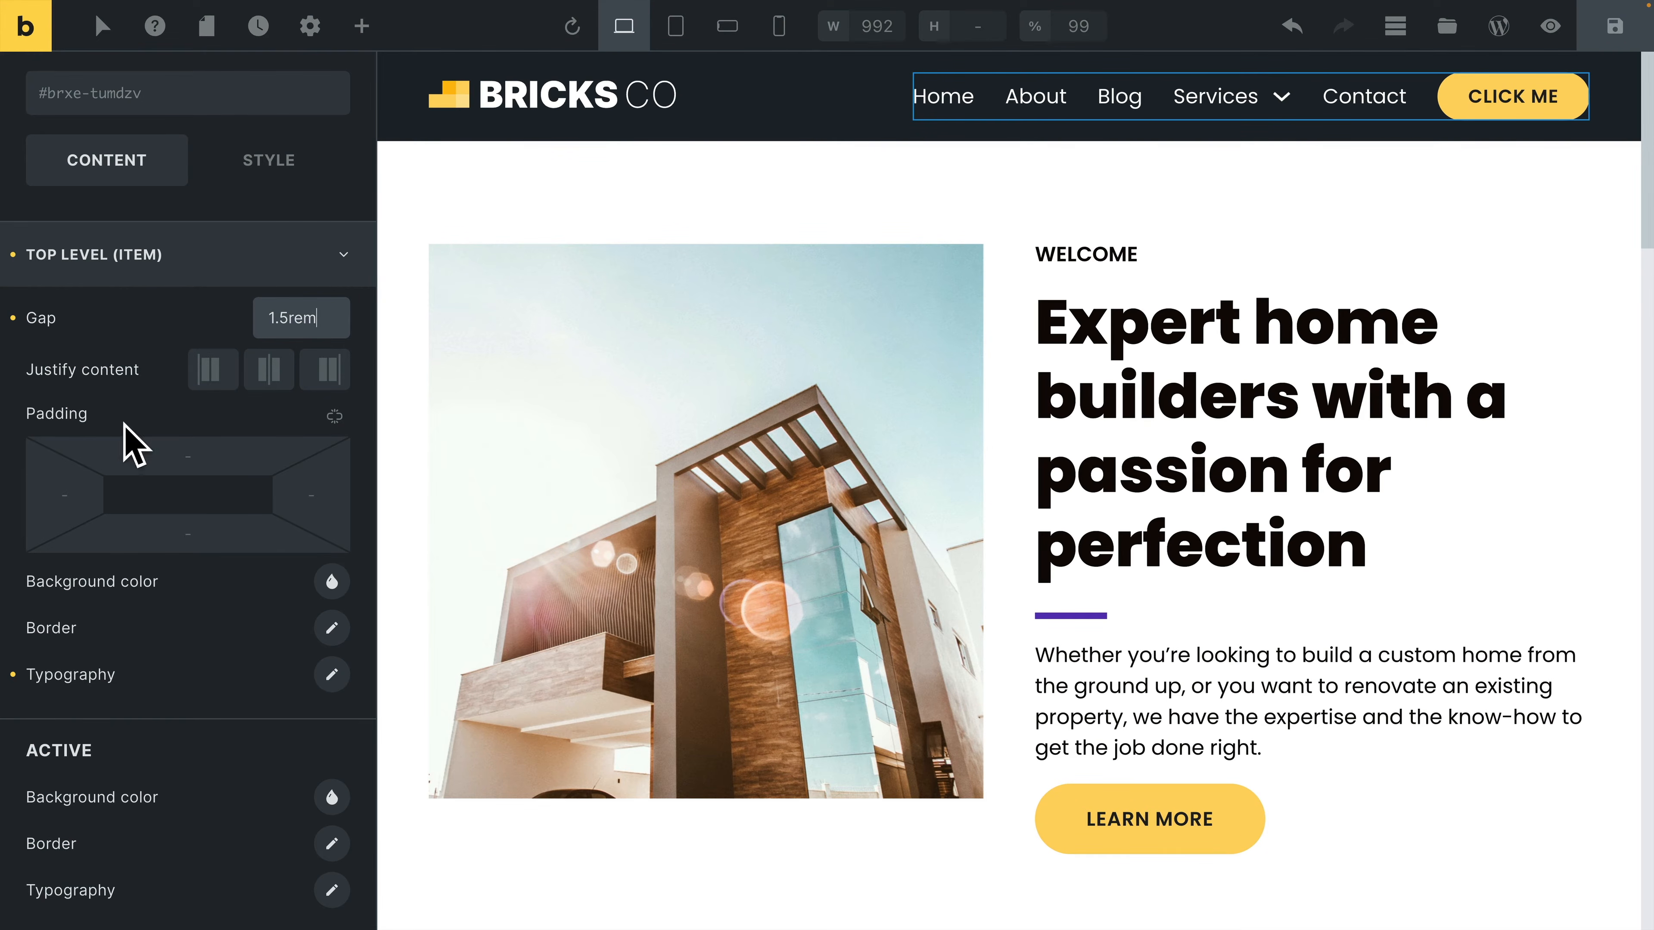
Make the top-level nav items' text uppercase with a font weight of 600
scroll(195, 652, "down", 1)
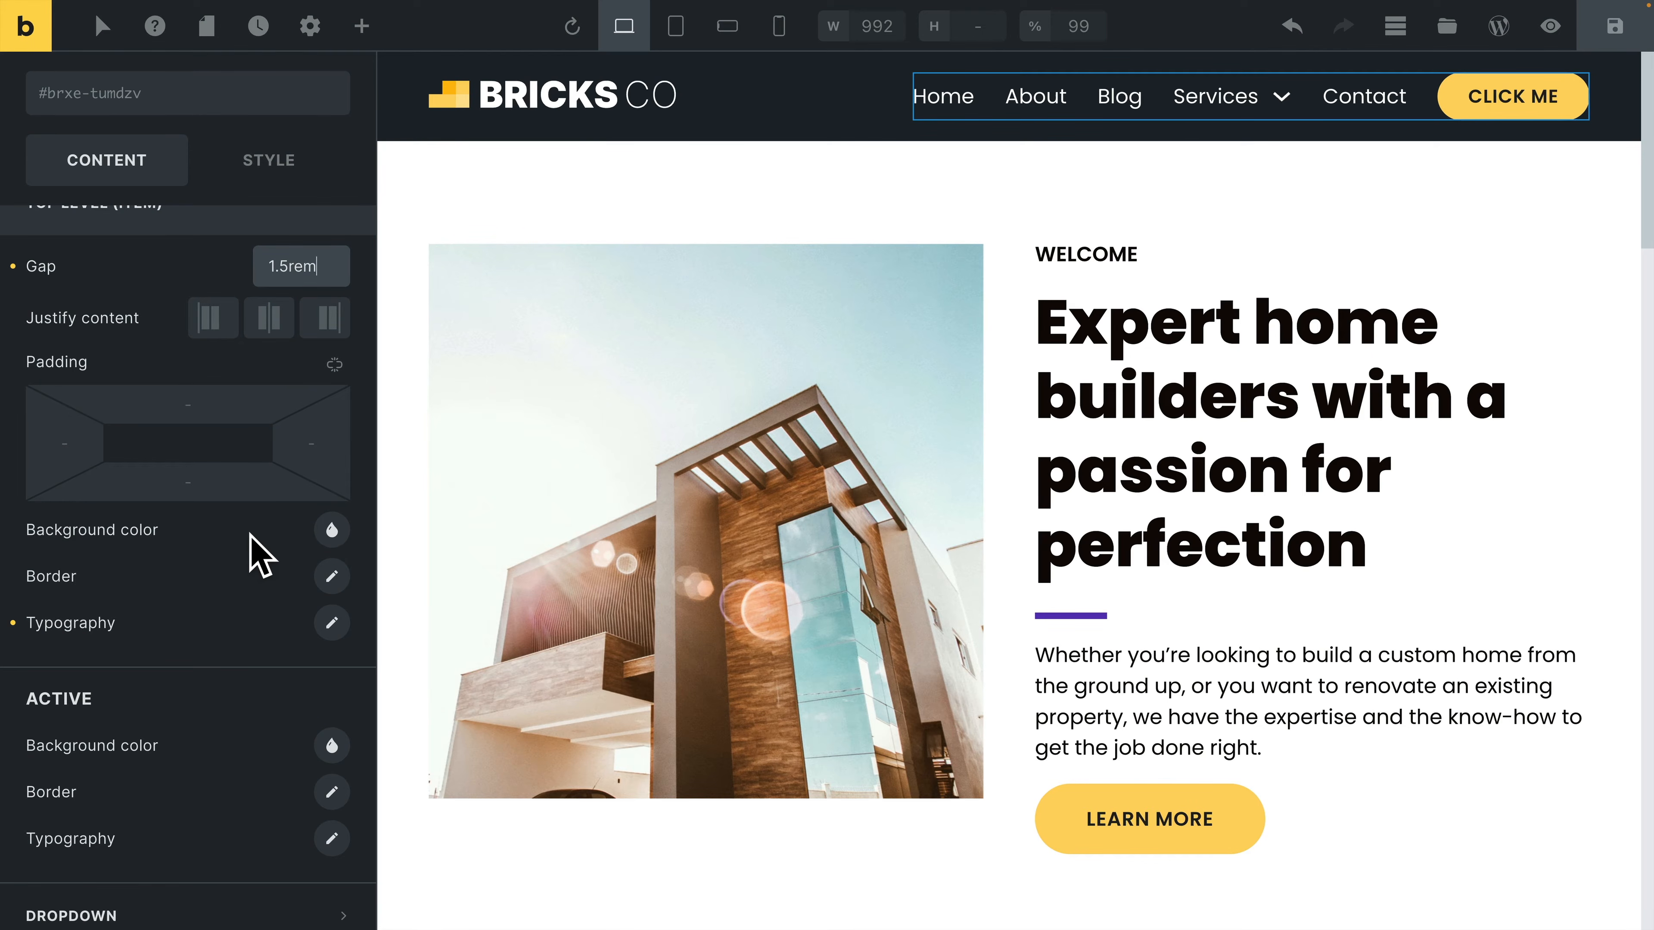
left_click(331, 624)
scroll(221, 591, "down", 5)
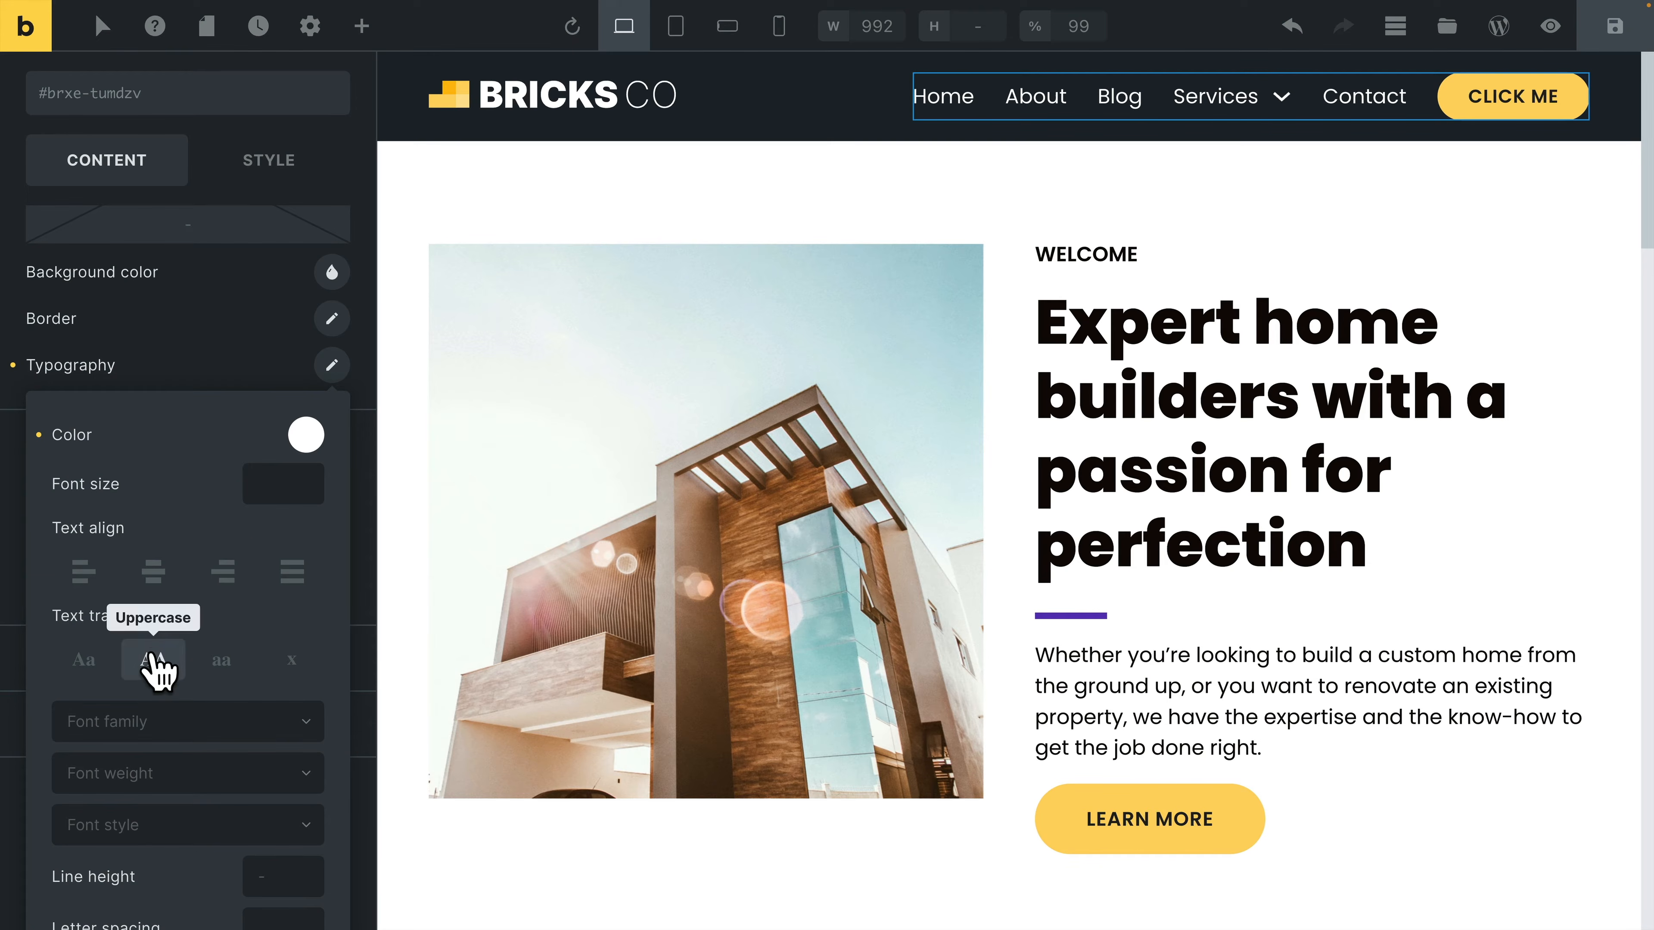
left_click(151, 653)
scroll(202, 664, "down", 2)
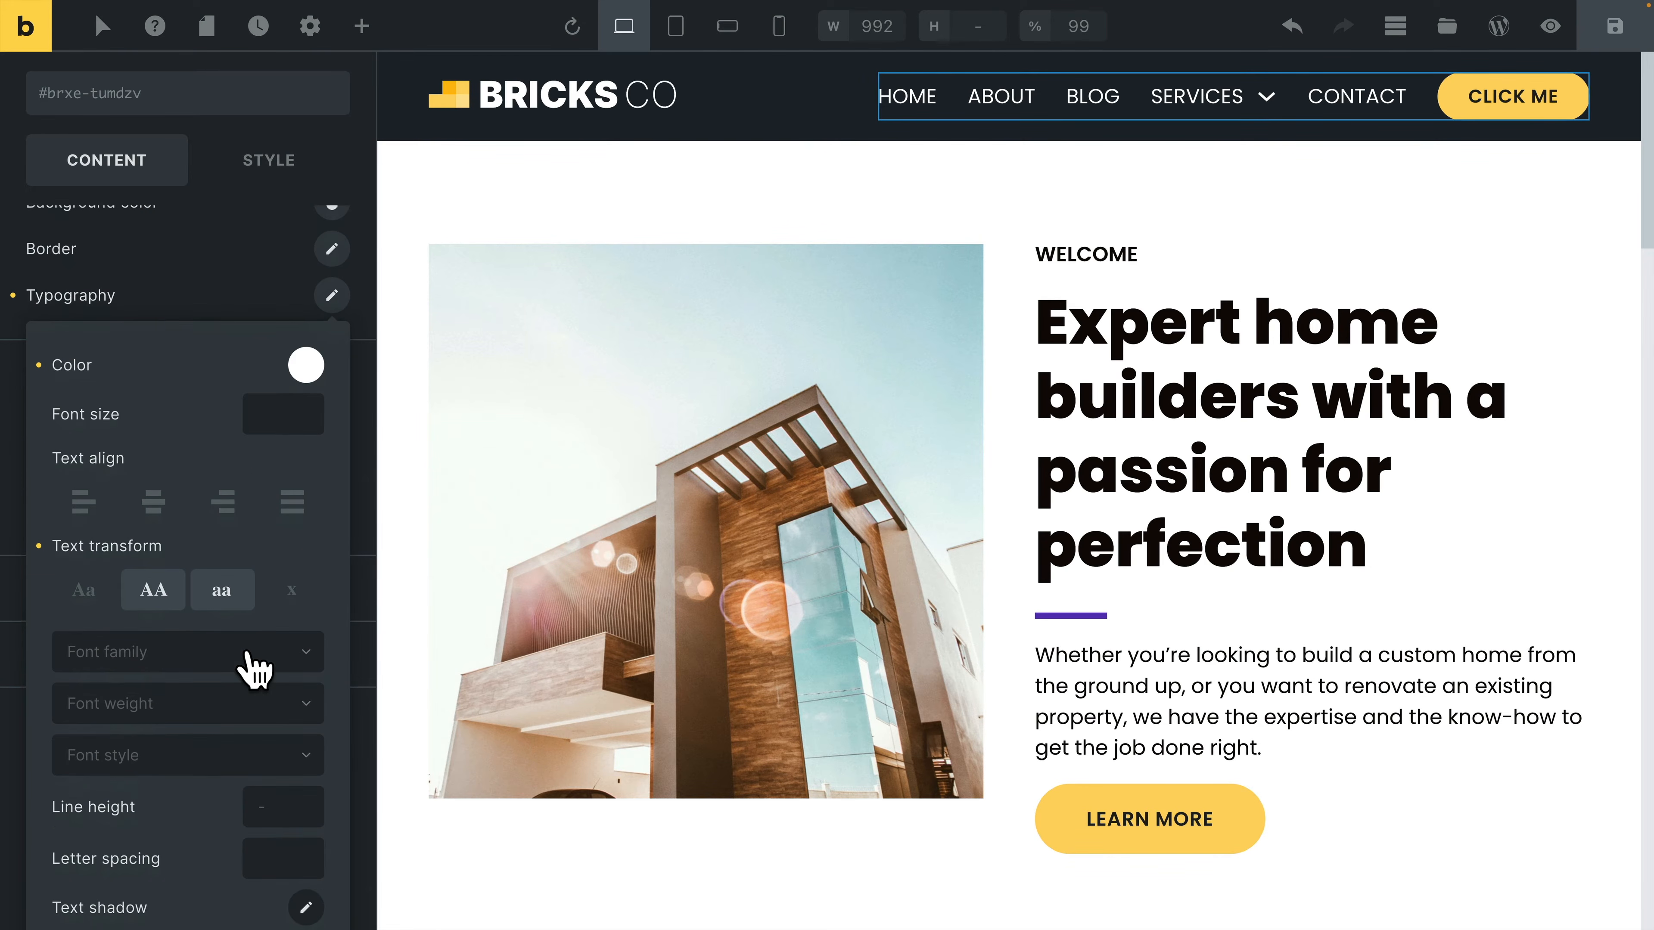
left_click(182, 672)
scroll(234, 697, "down", 3)
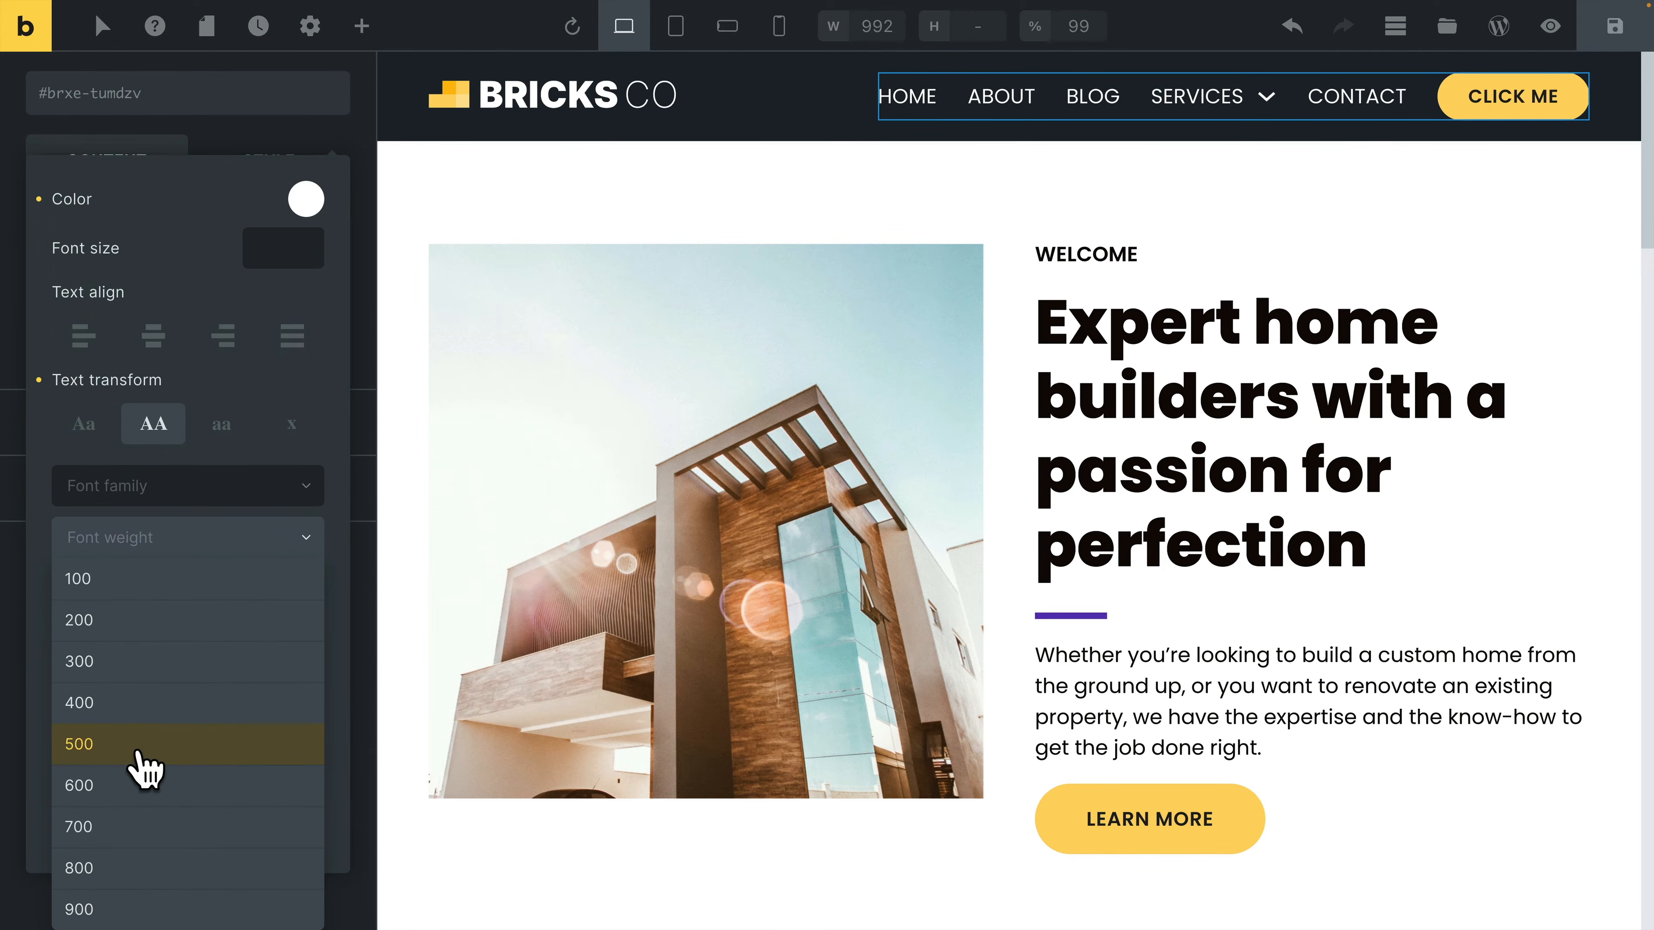
left_click(135, 785)
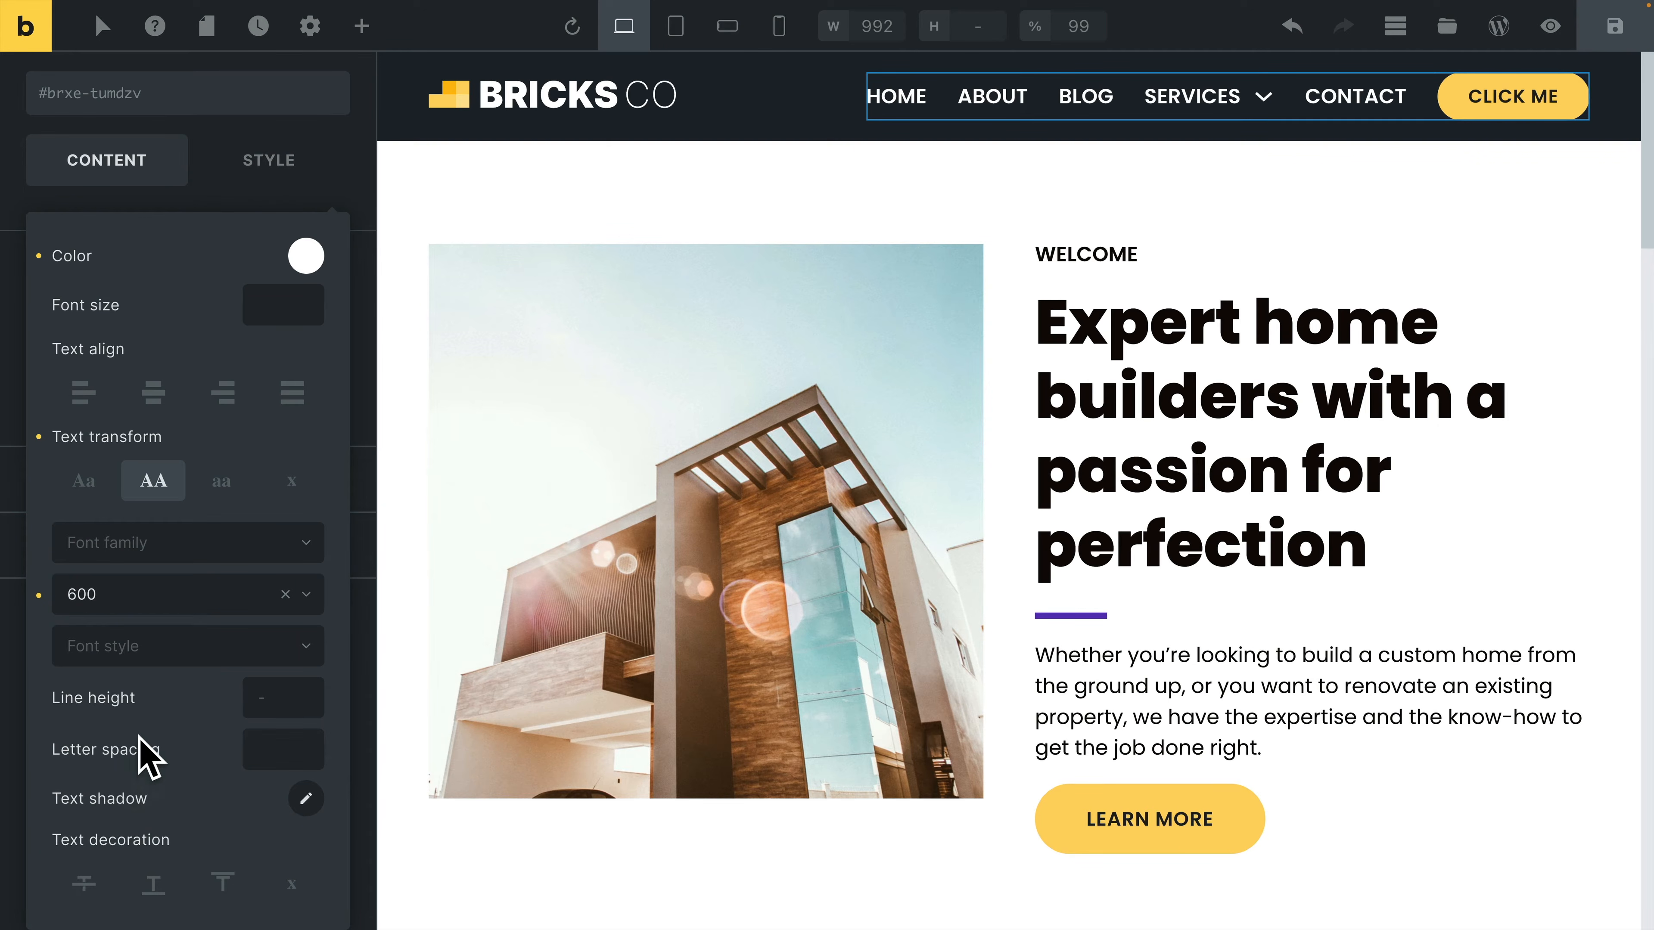
left_click(17, 605)
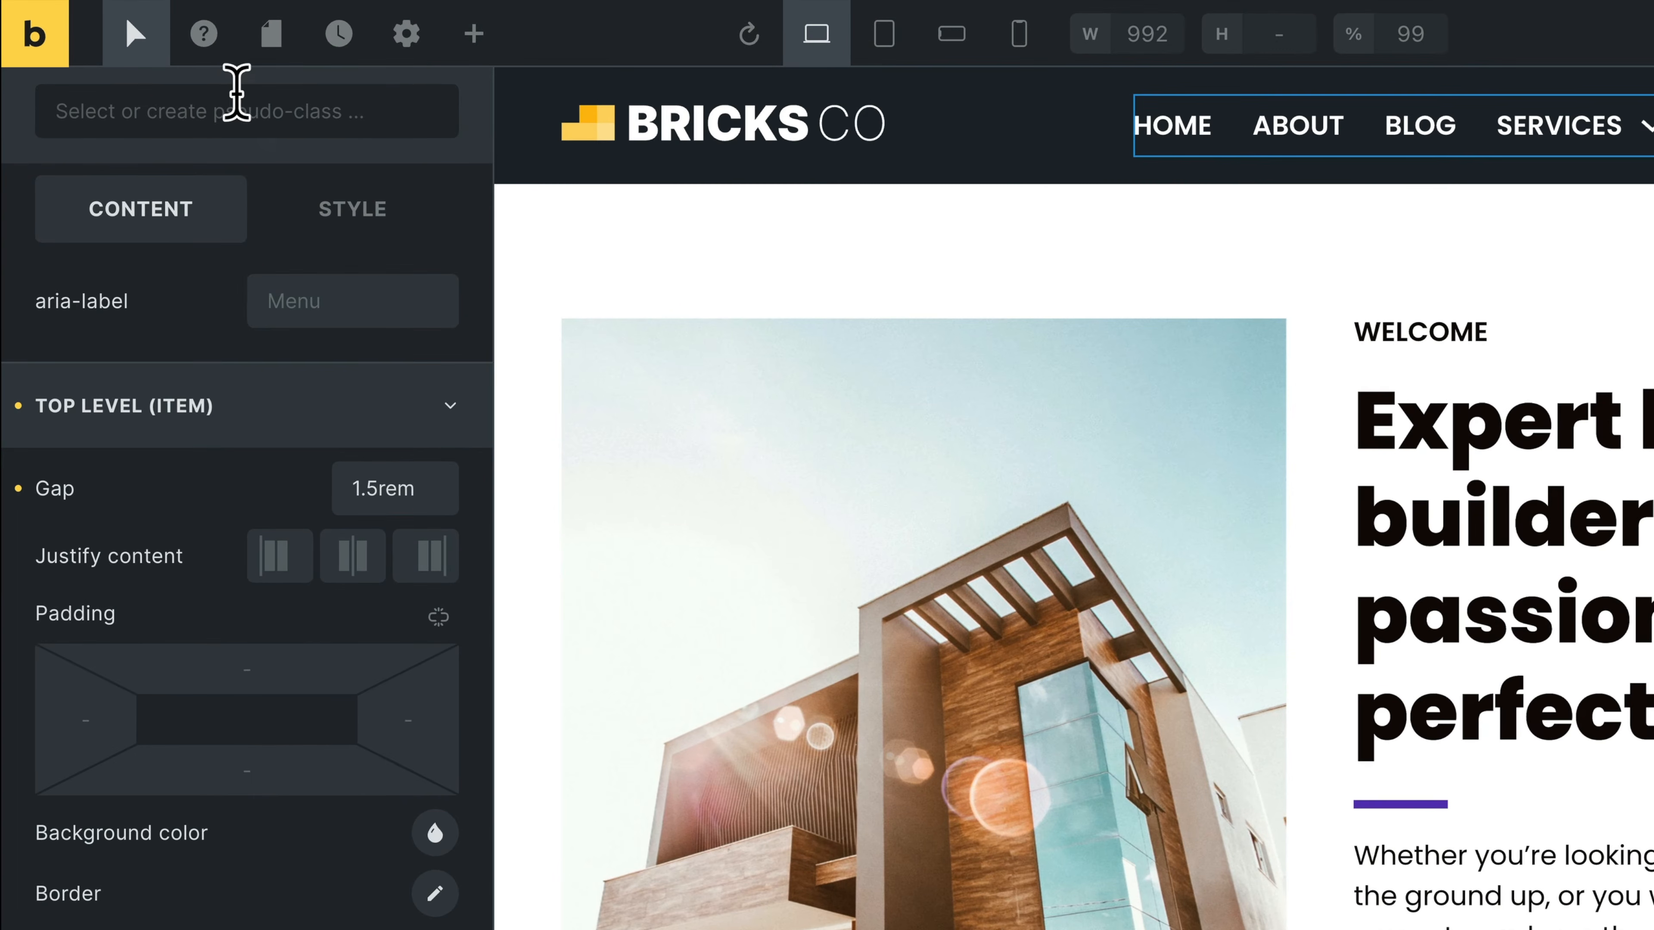
Give the top-level nav items the yellow Secondary text color in their :hover state and return to the normal state
left_click(236, 97)
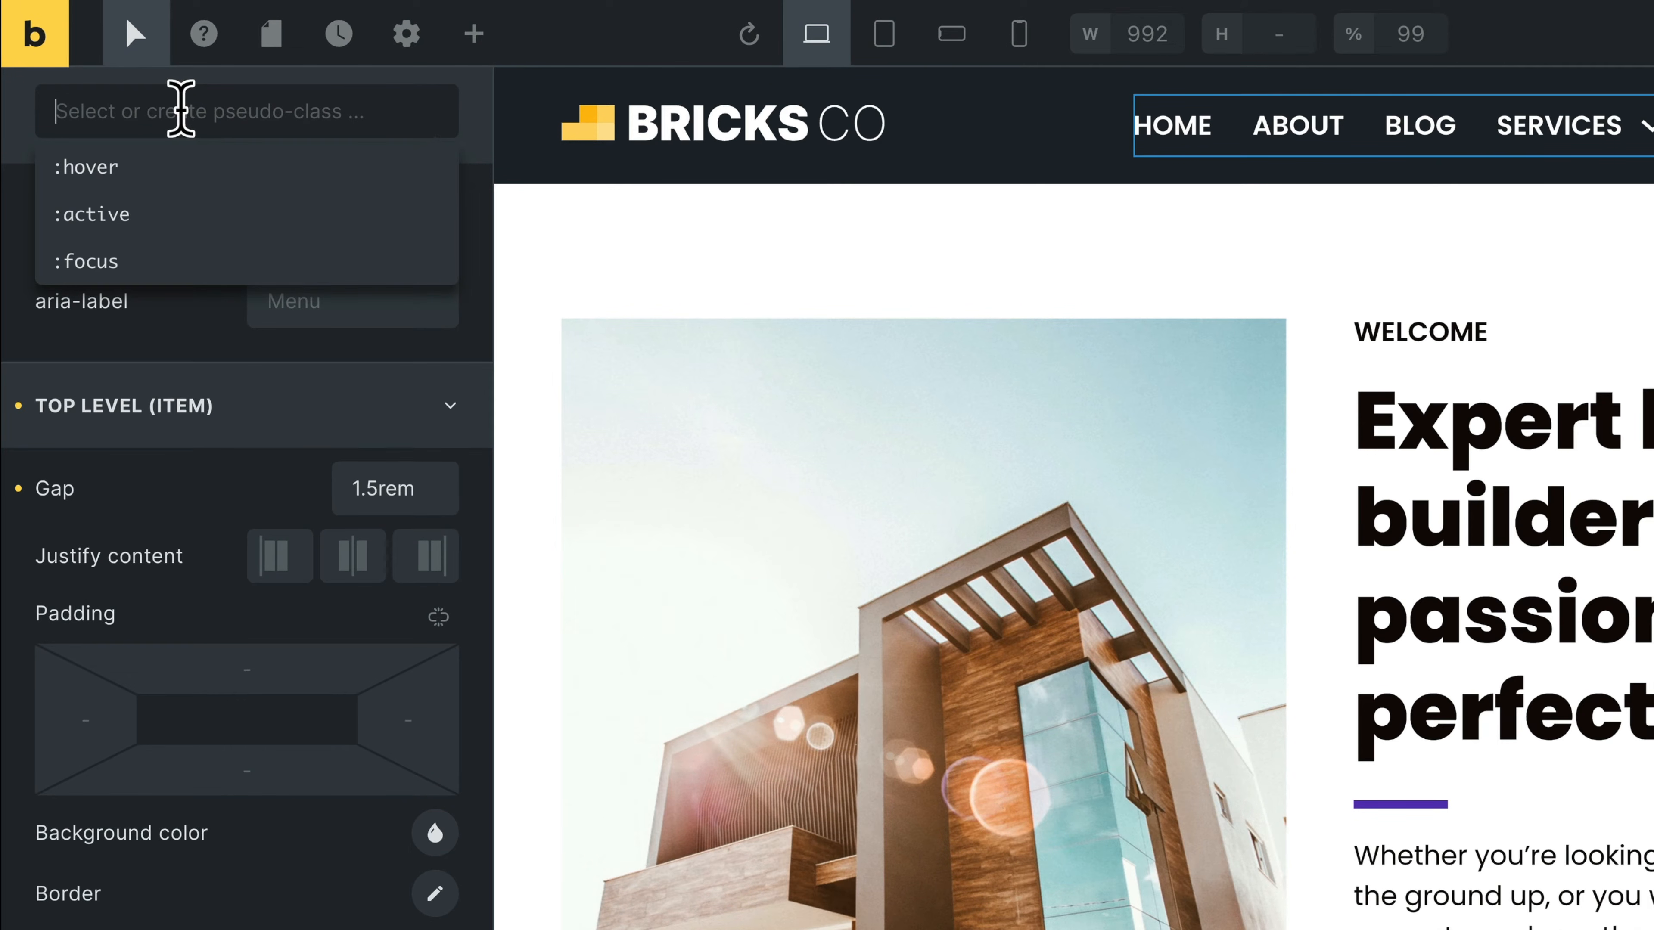
left_click(142, 175)
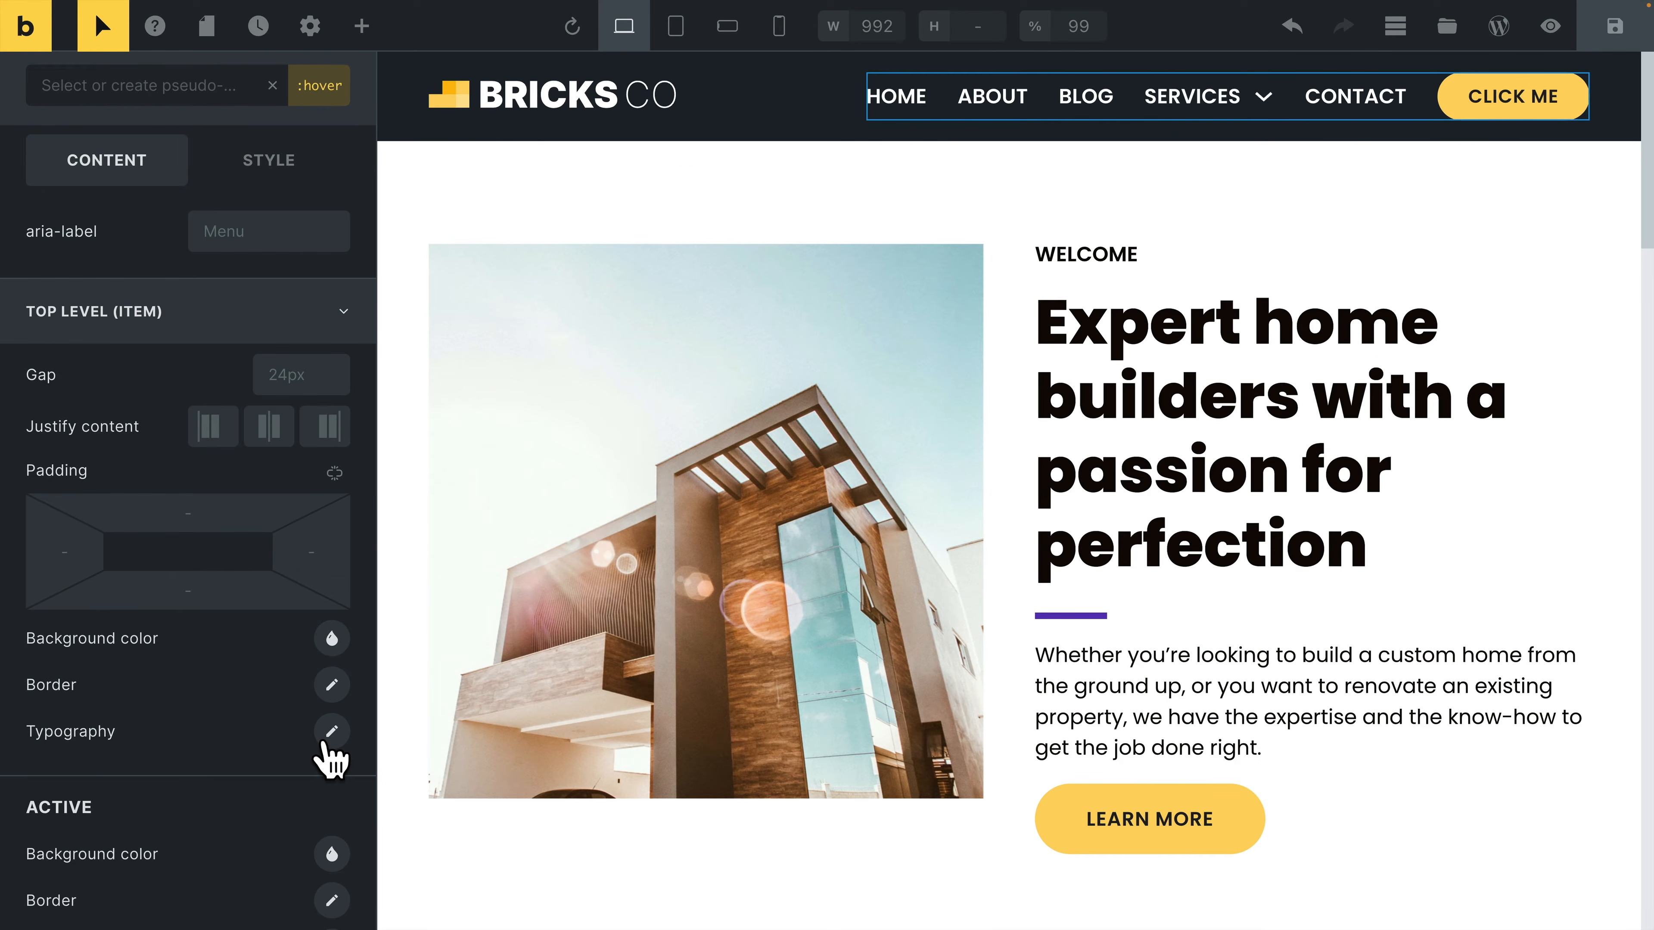
left_click(331, 732)
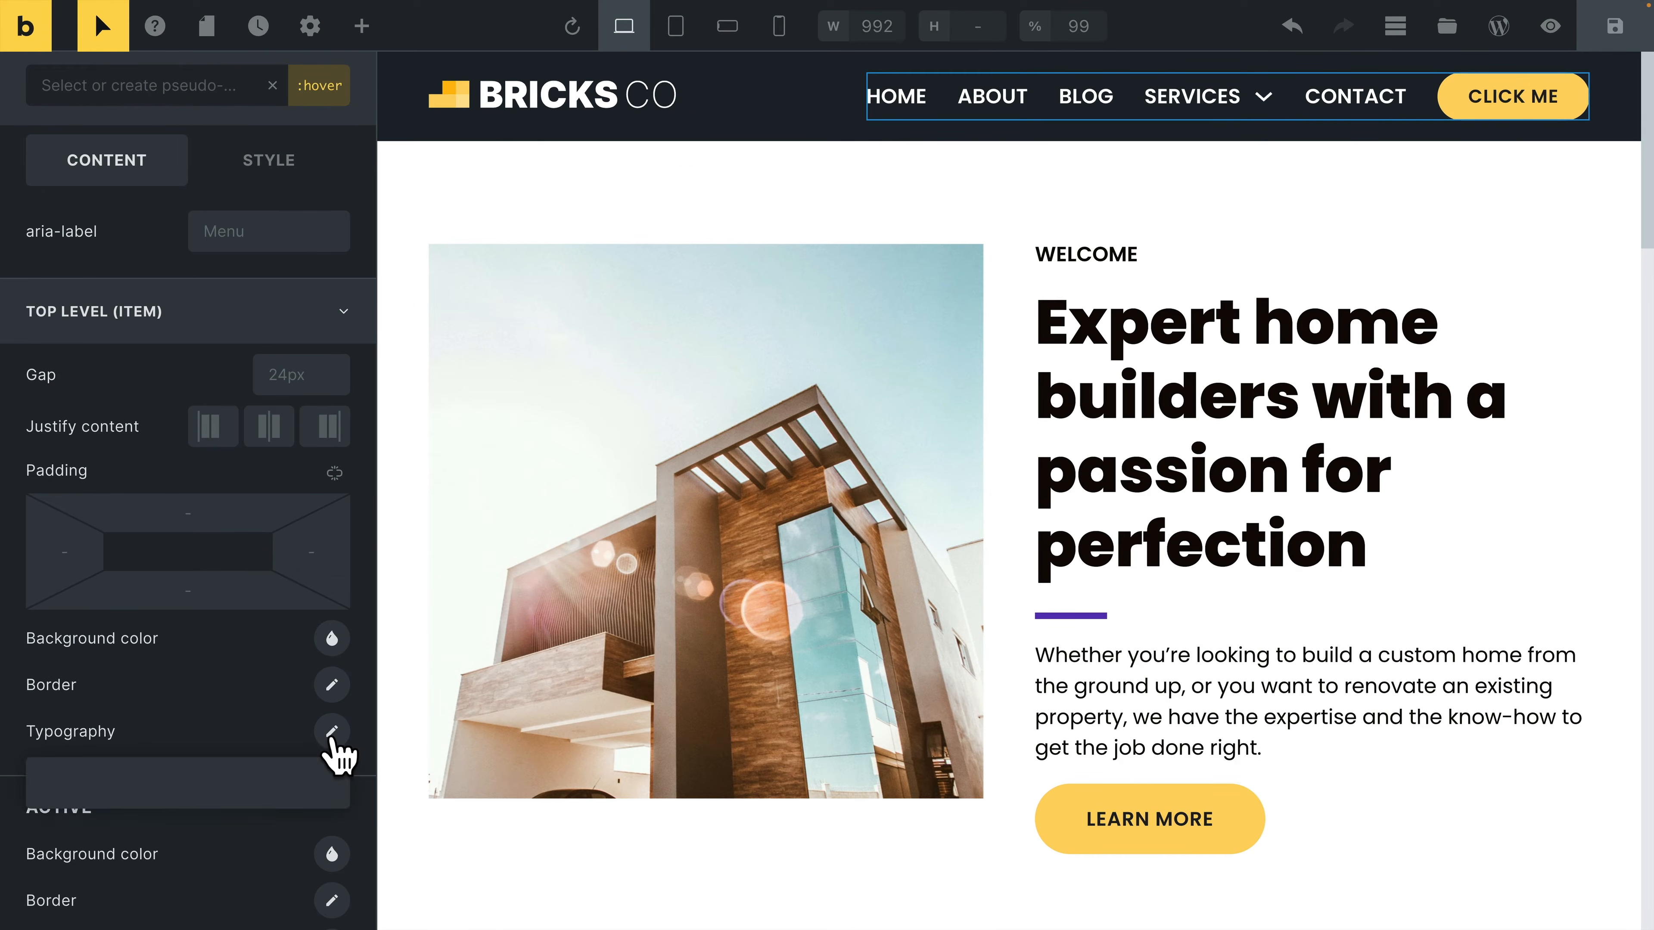
scroll(244, 749, "down", 2)
left_click(306, 660)
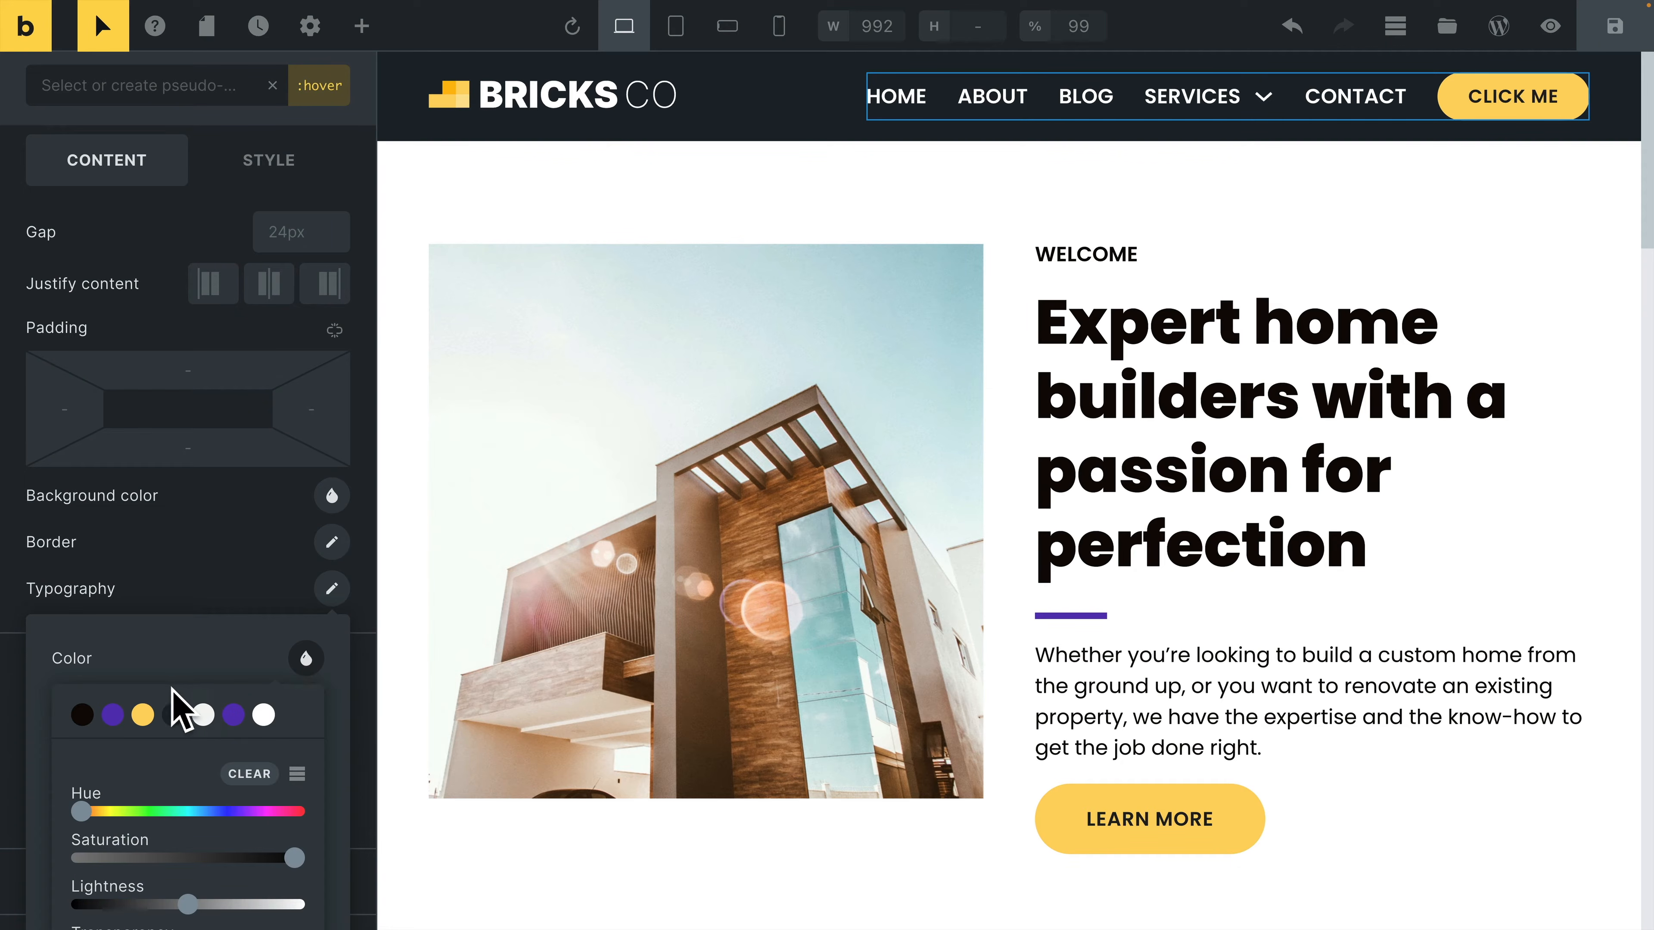
left_click(143, 715)
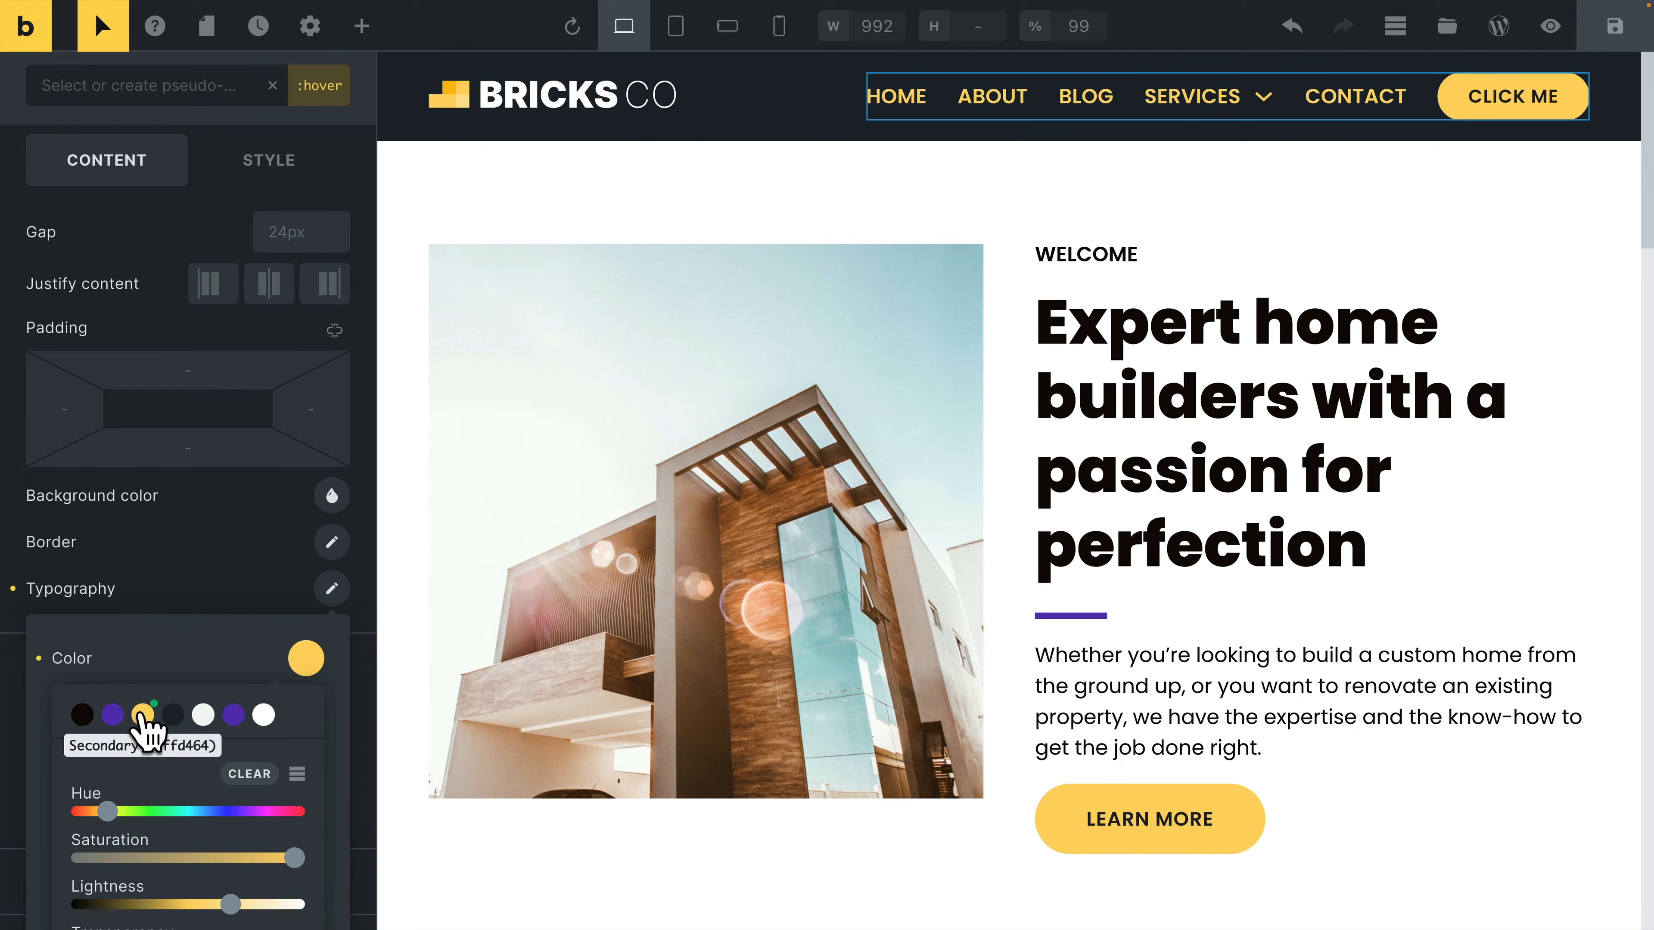
left_click(212, 577)
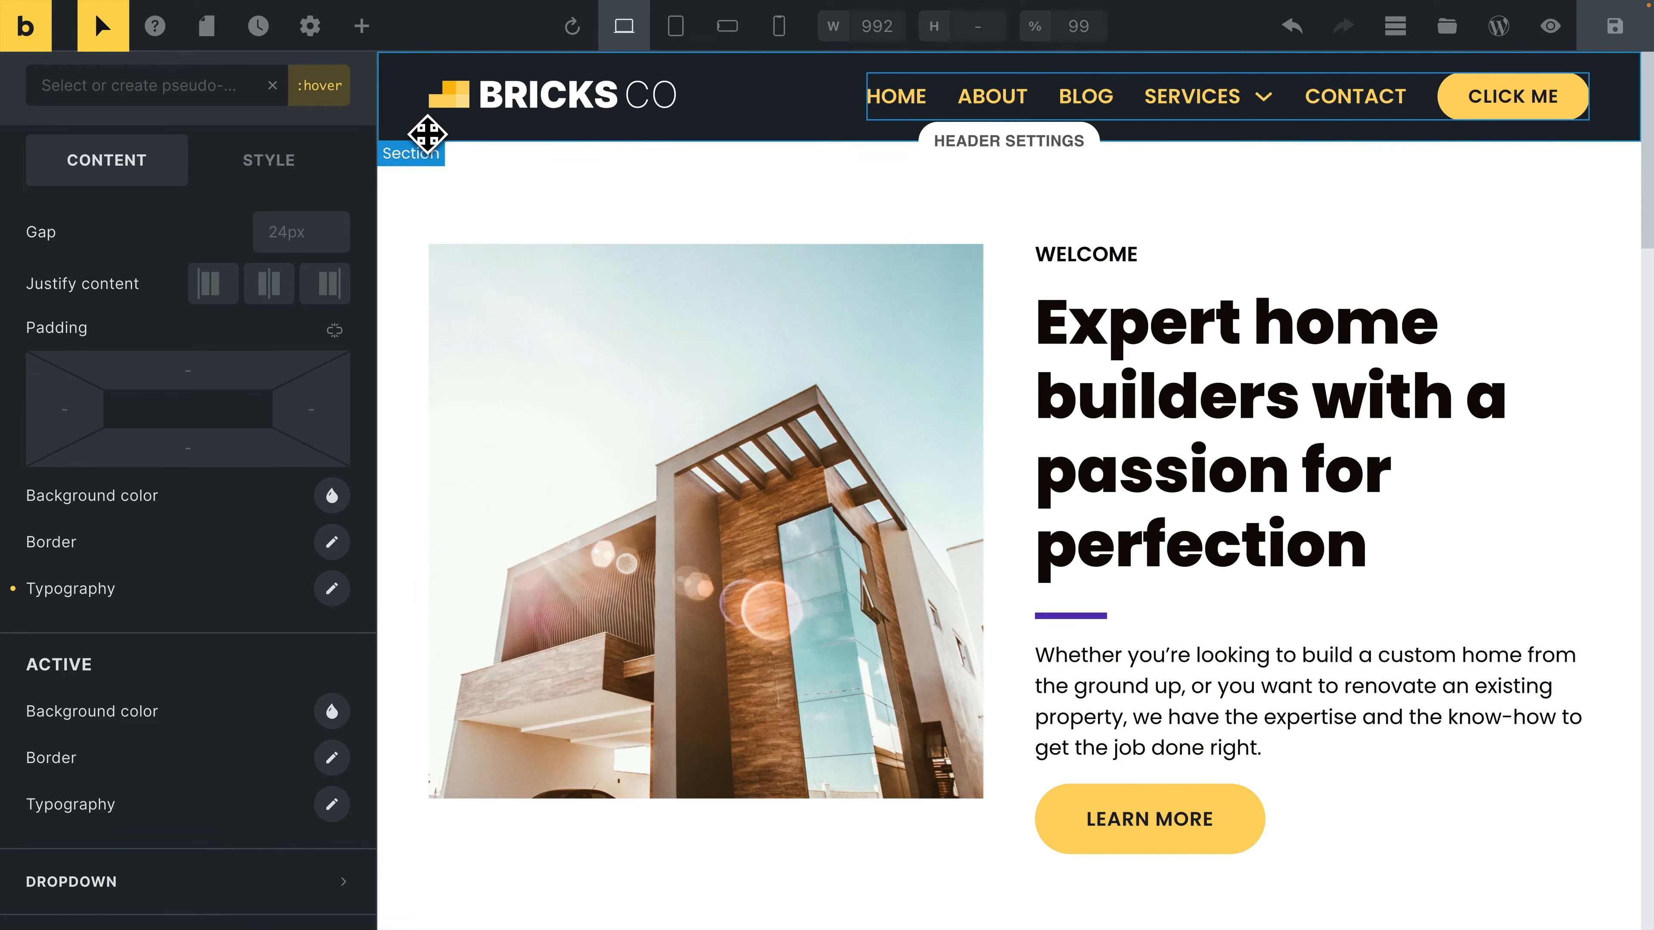
left_click(273, 85)
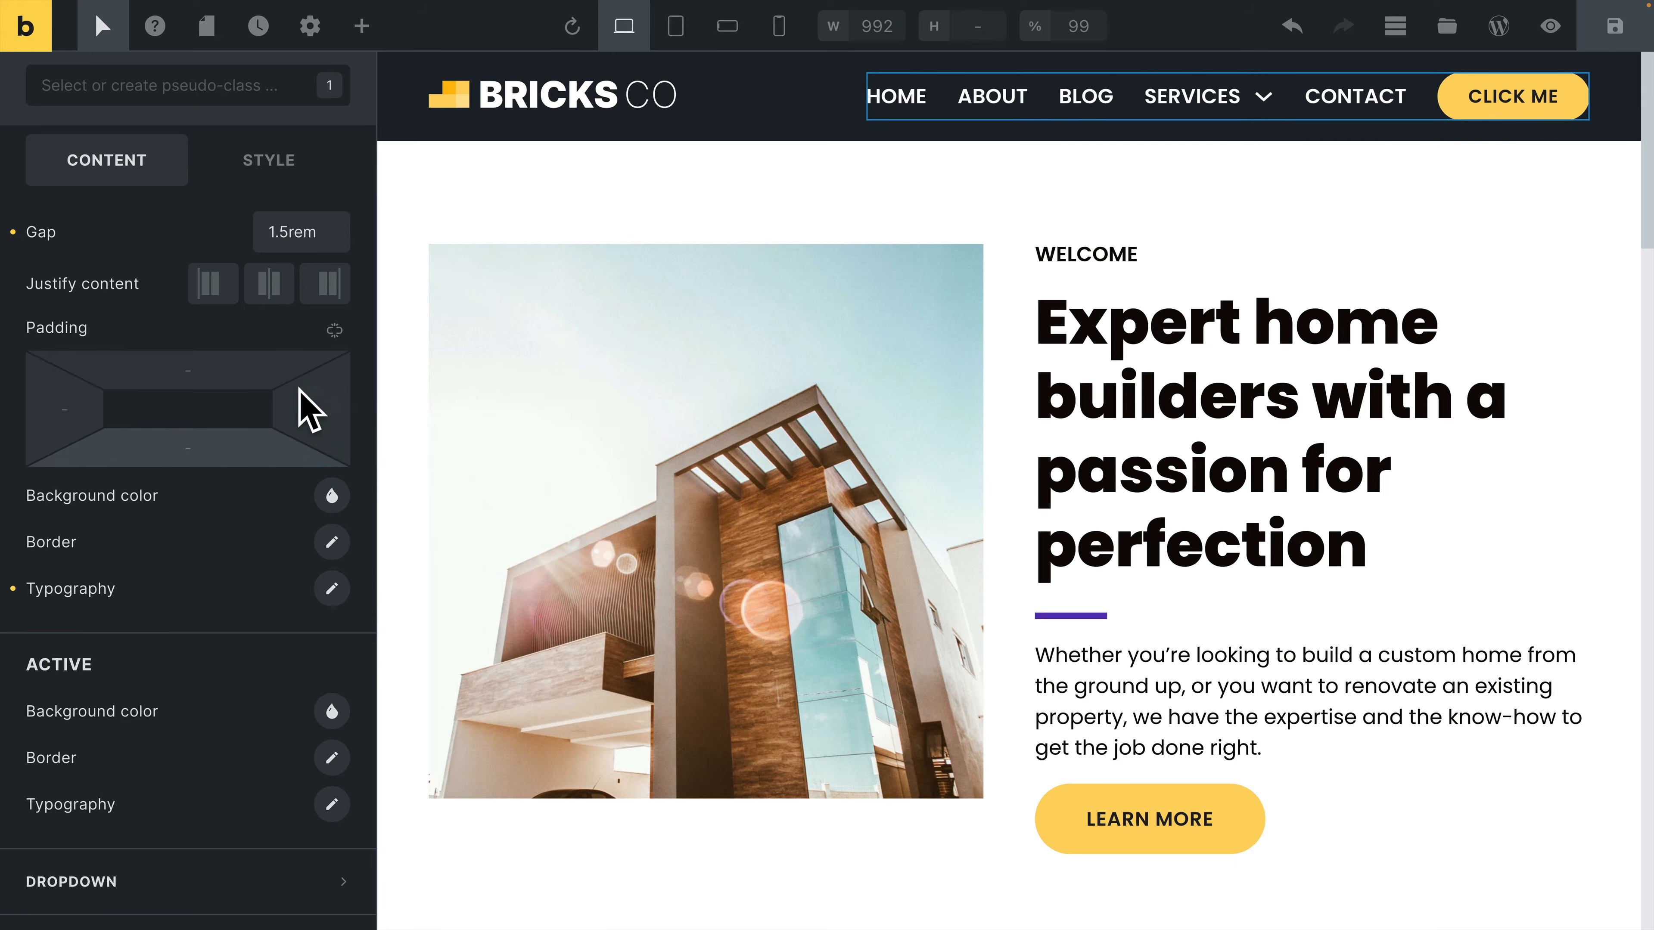
scroll(306, 410, "up", 1)
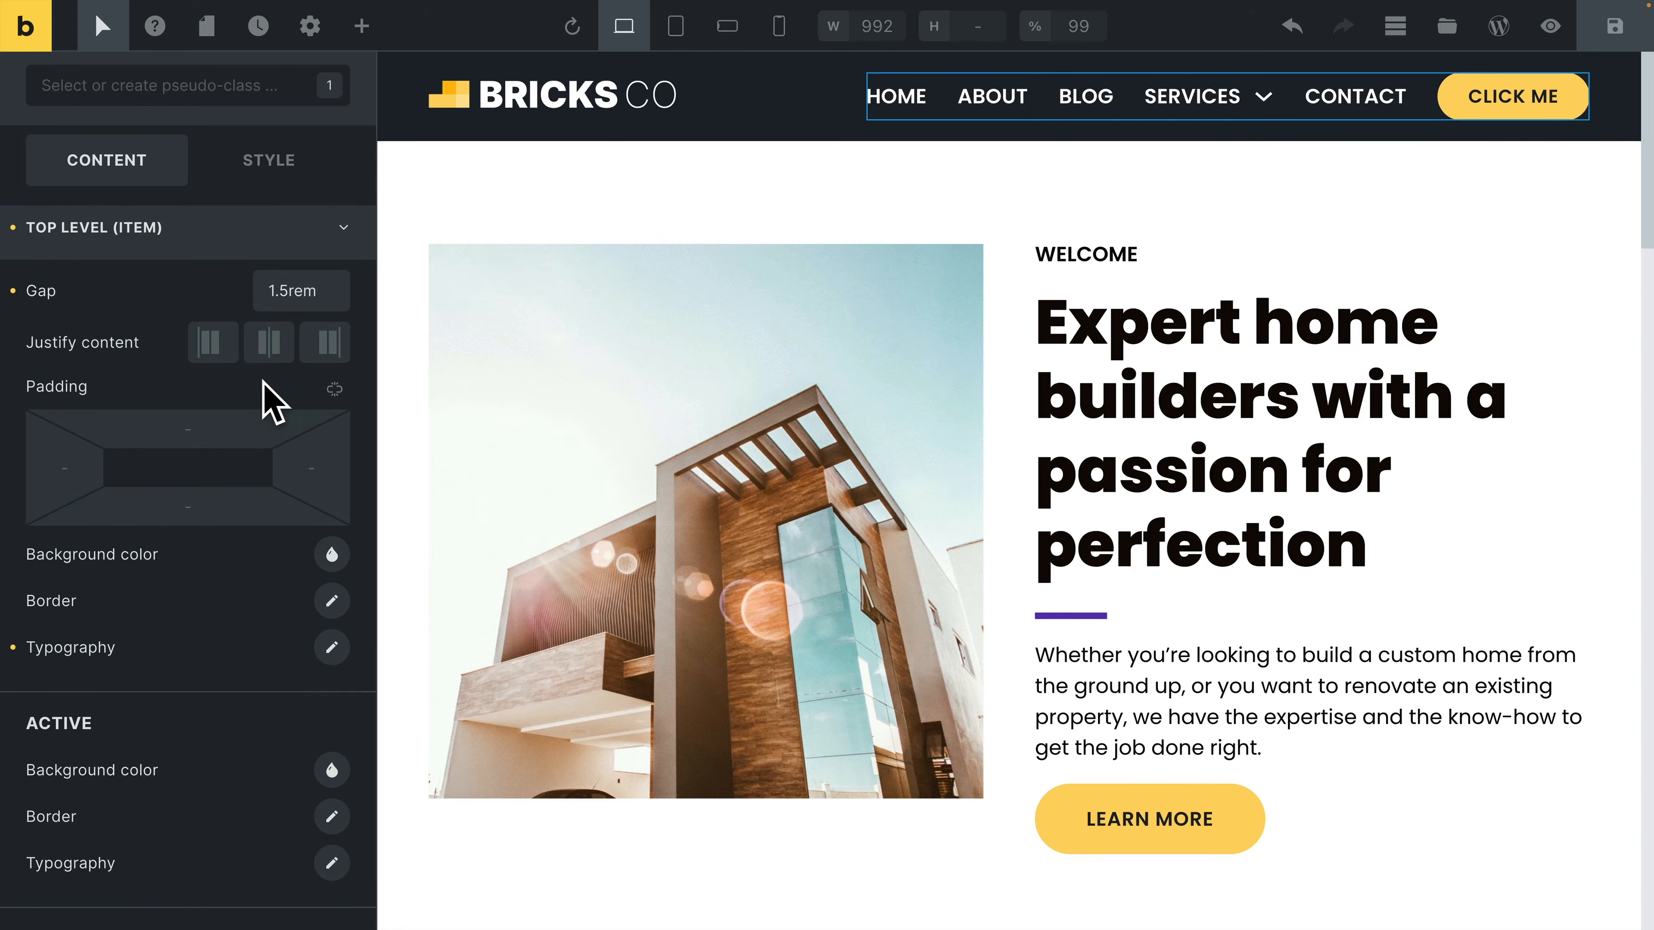
Give the nav's active top-level items the yellow Secondary typography color
scroll(203, 433, "down", 2)
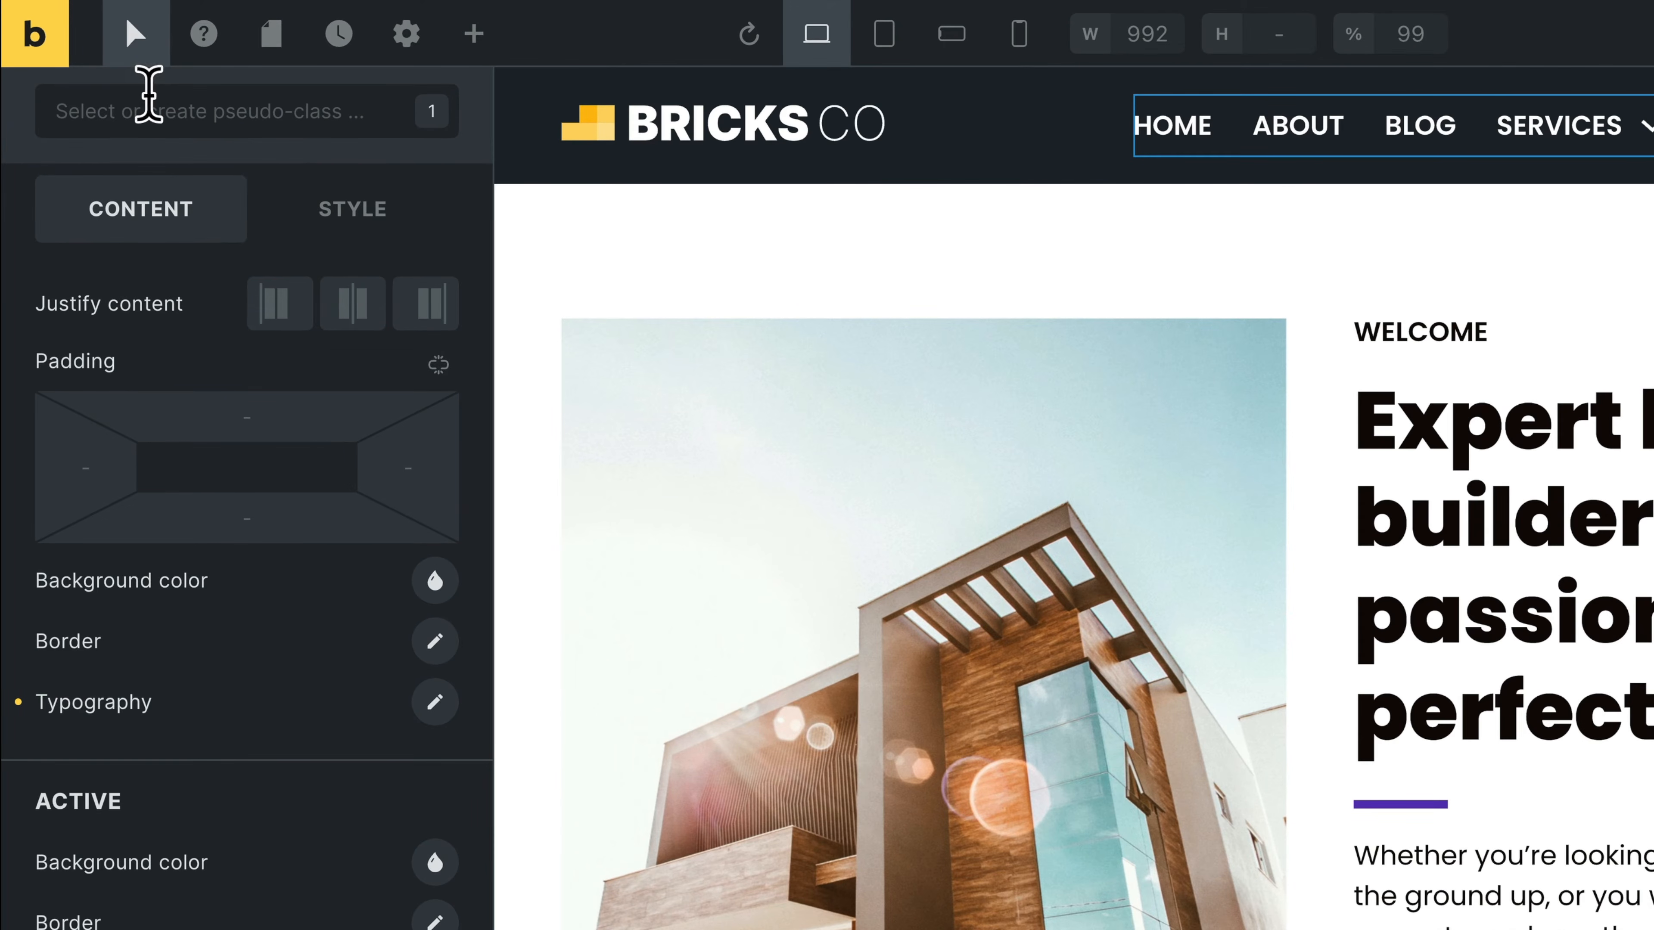
left_click(150, 104)
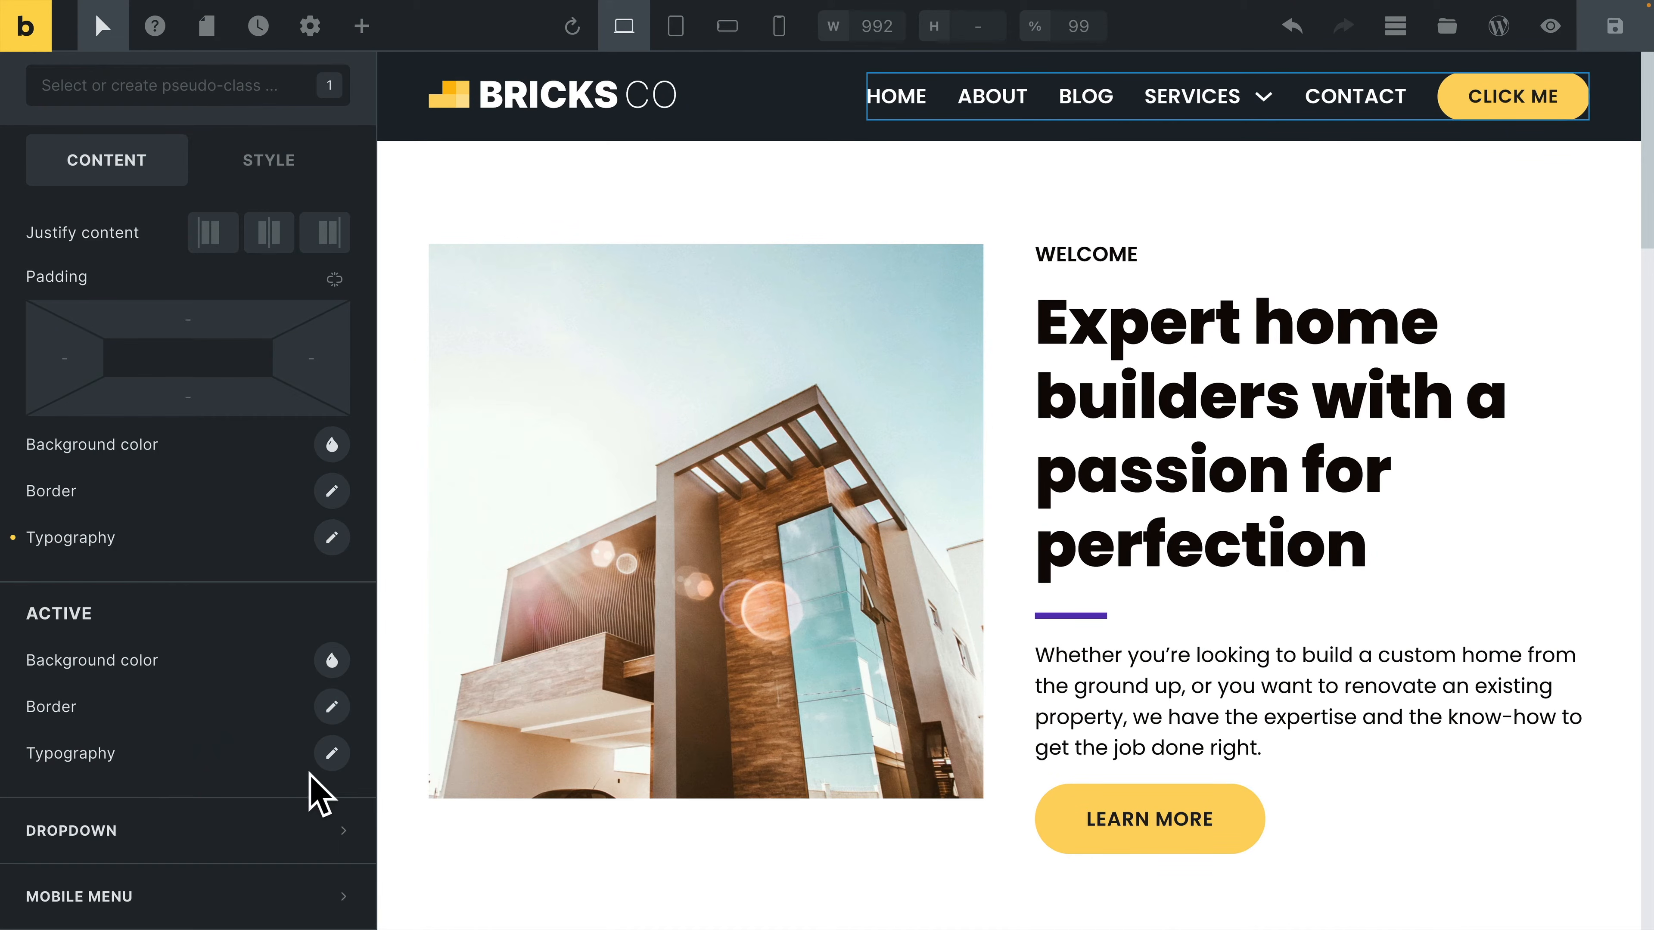
left_click(332, 753)
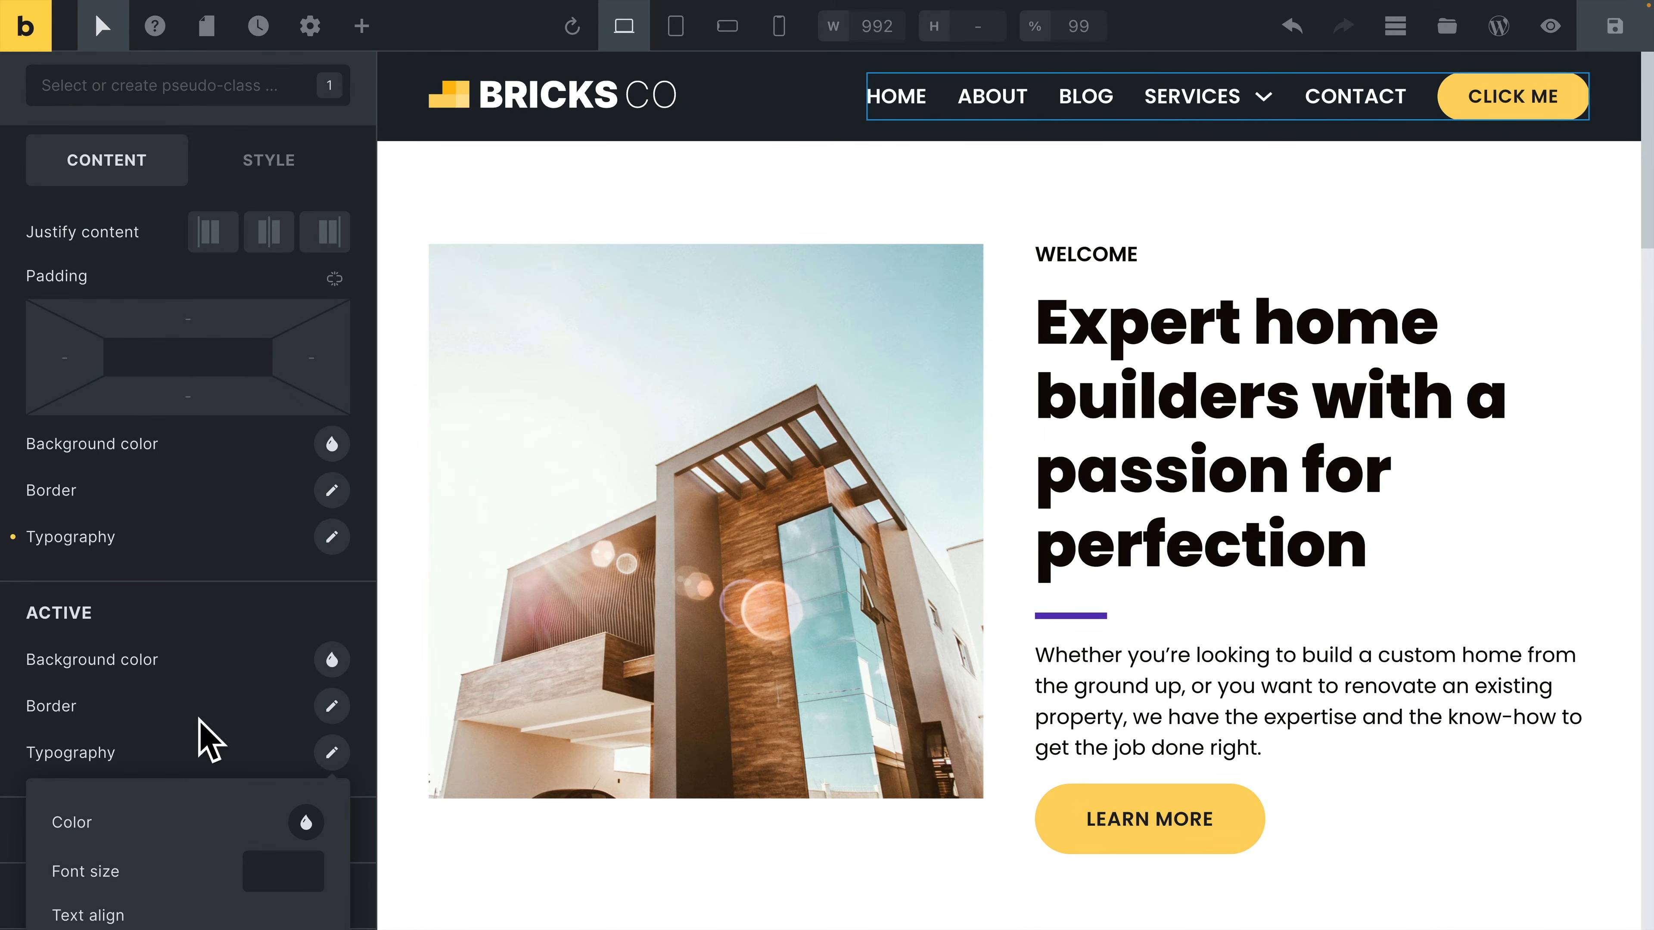
scroll(203, 738, "down", 3)
left_click(306, 645)
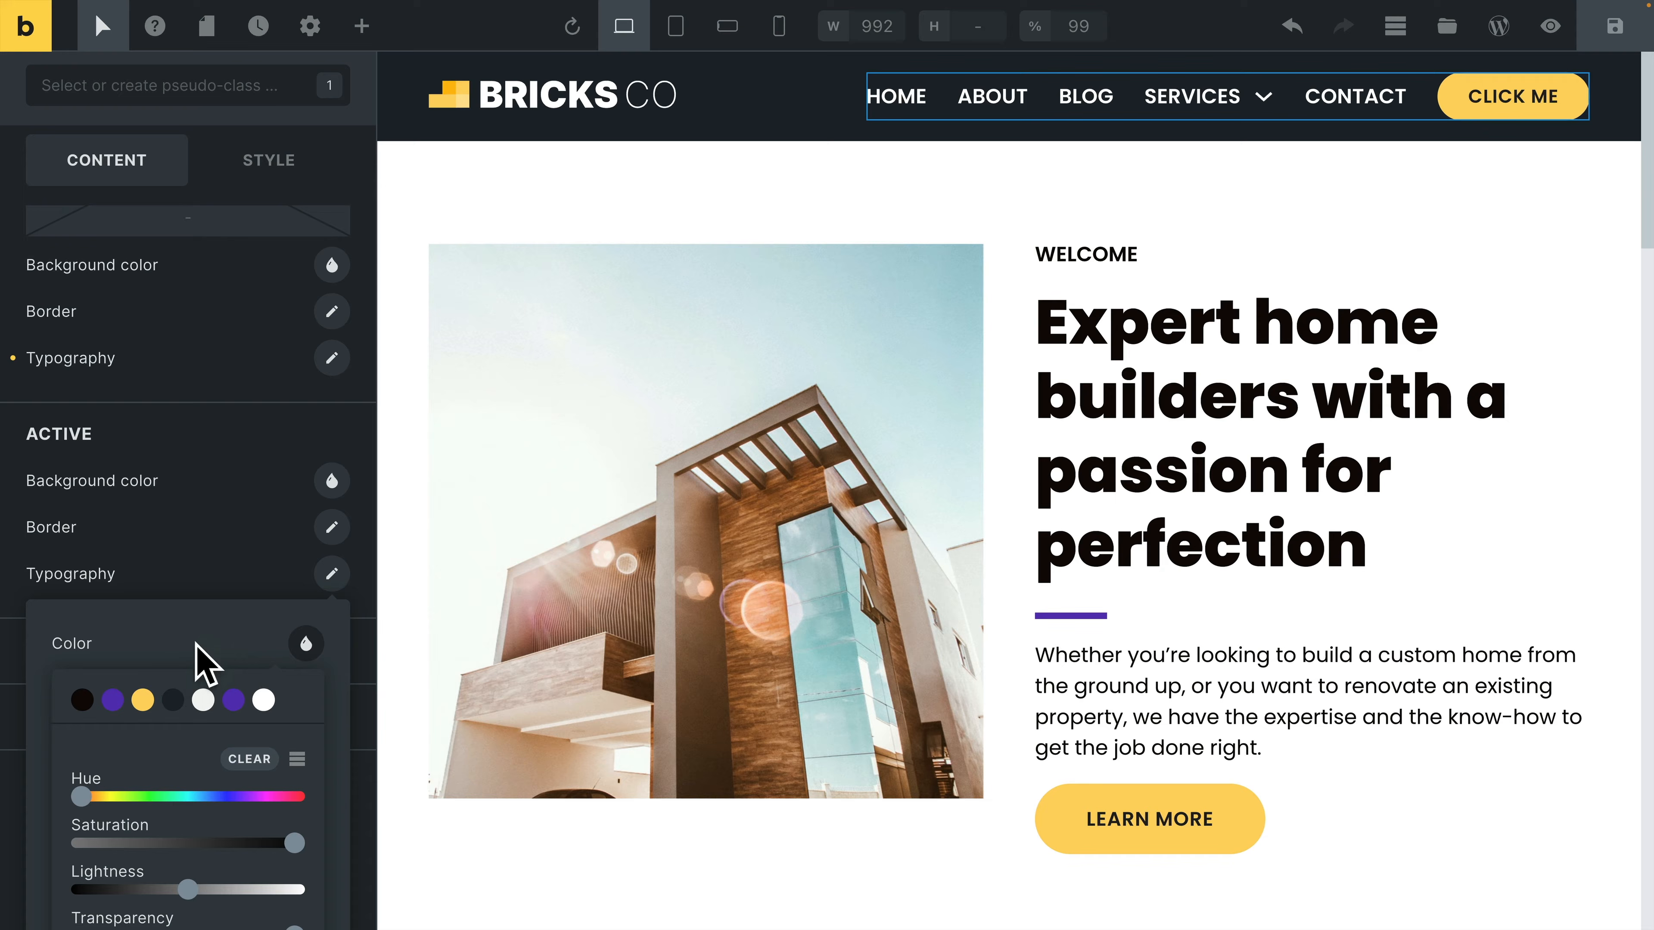
left_click(143, 699)
left_click(219, 574)
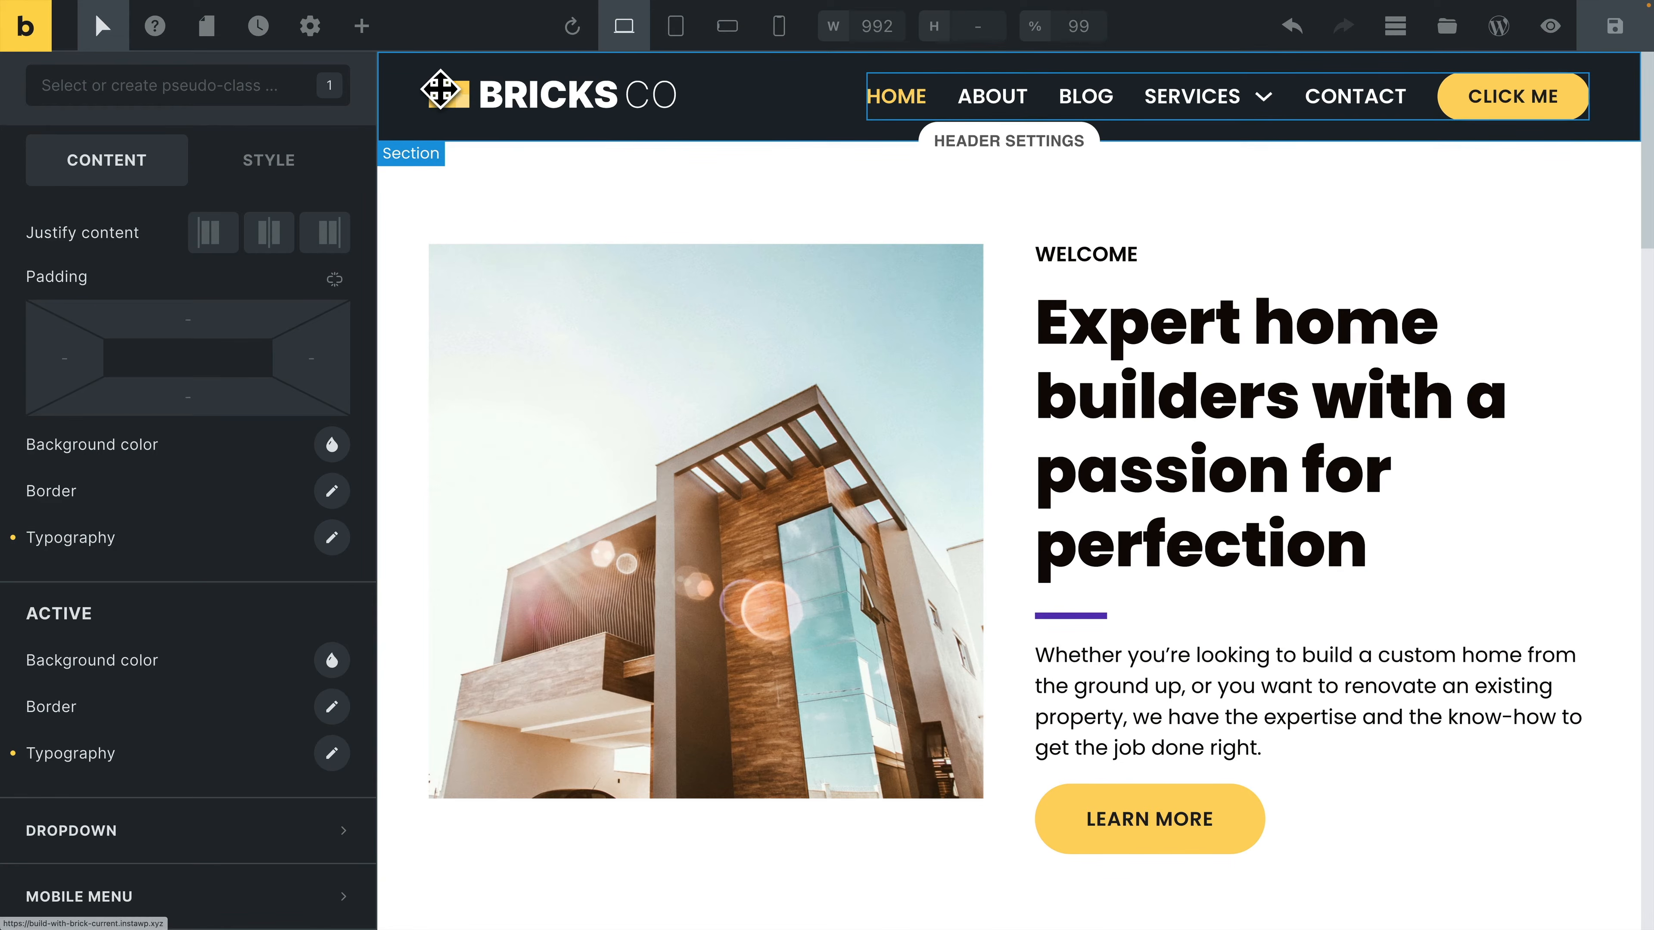
Check the template's Populate Content settings to see which page the canvas previews
left_click(310, 27)
left_click(215, 298)
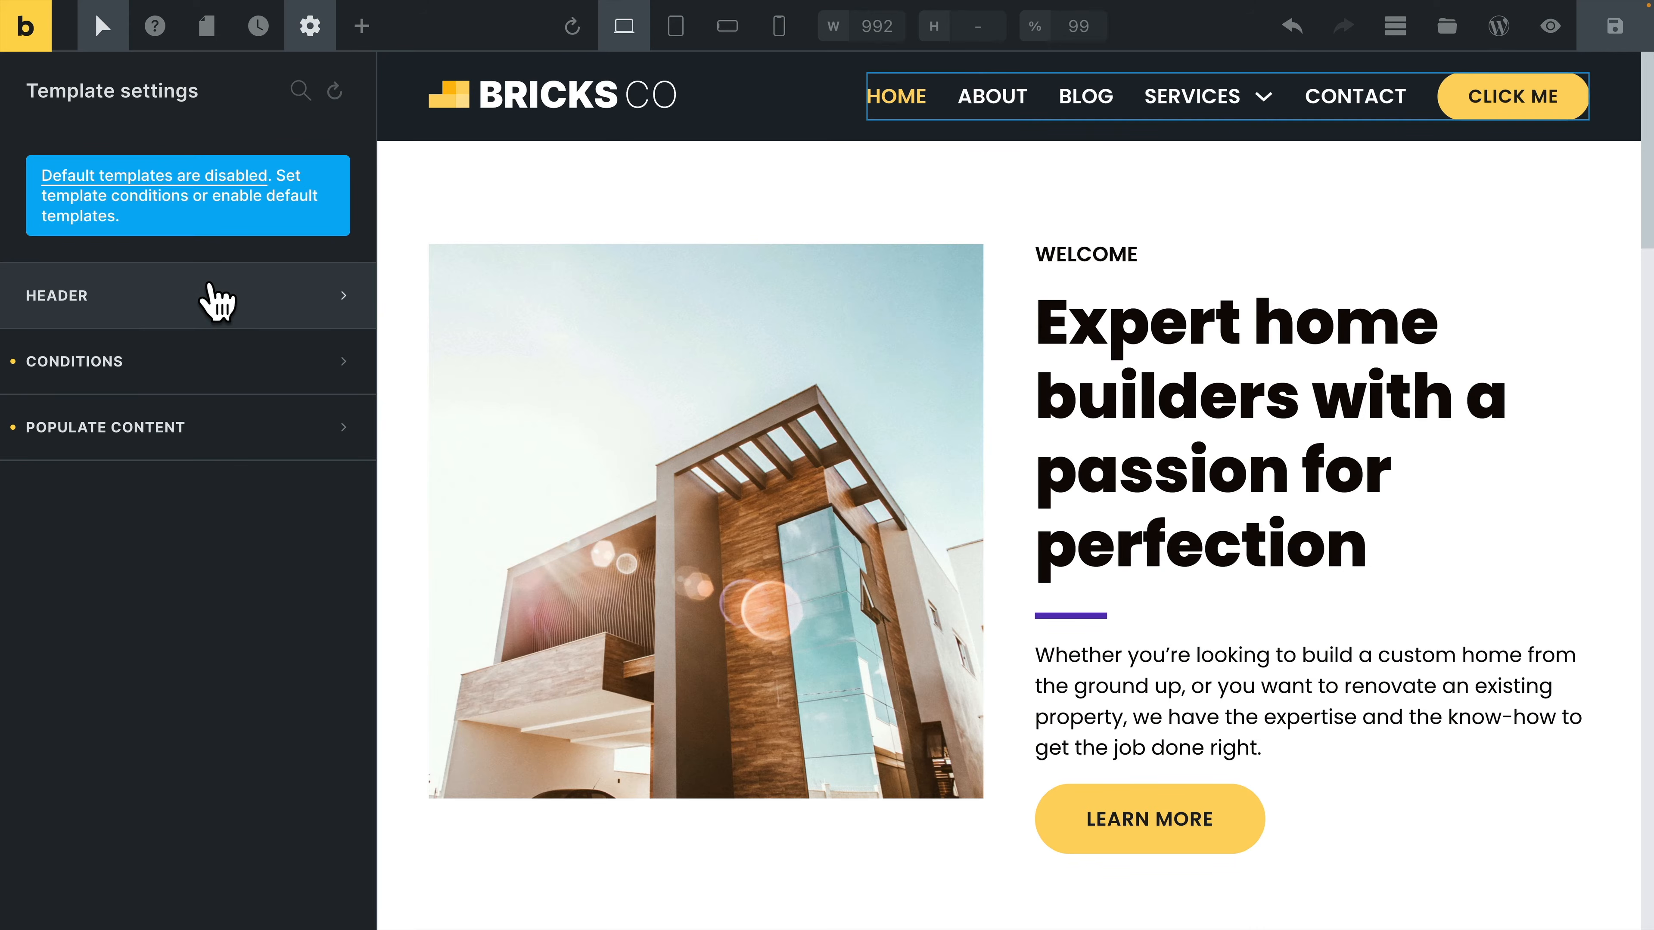
left_click(171, 432)
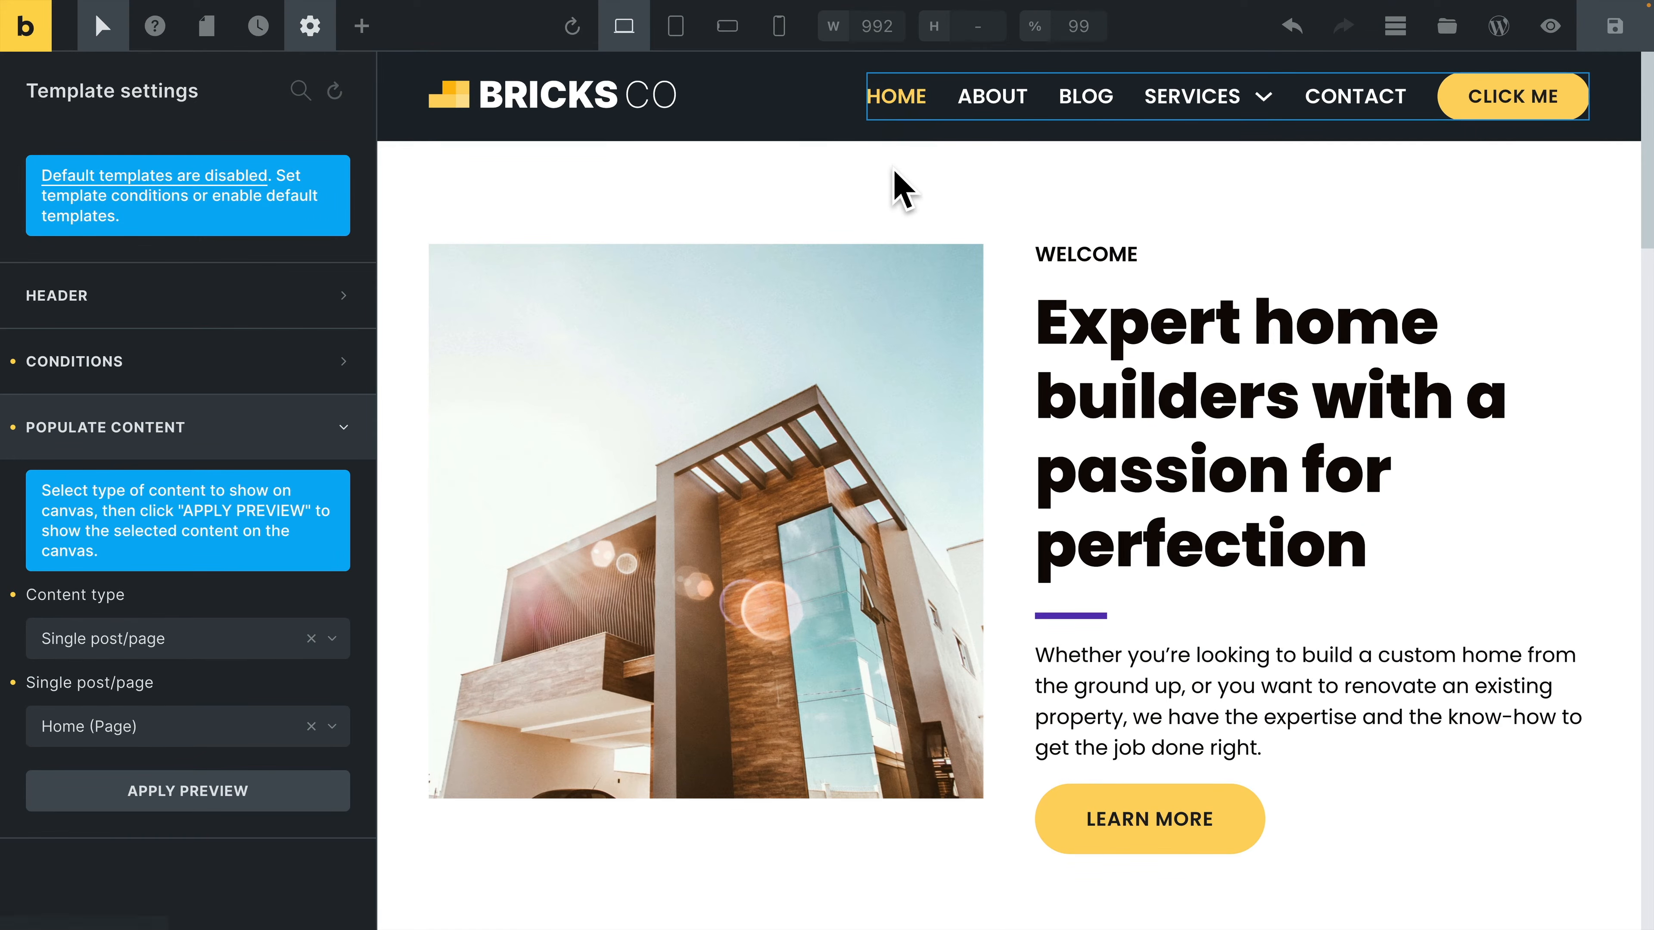
Select the Nav (Nestable) element in the structure tree and hide the tree again
left_click(1394, 28)
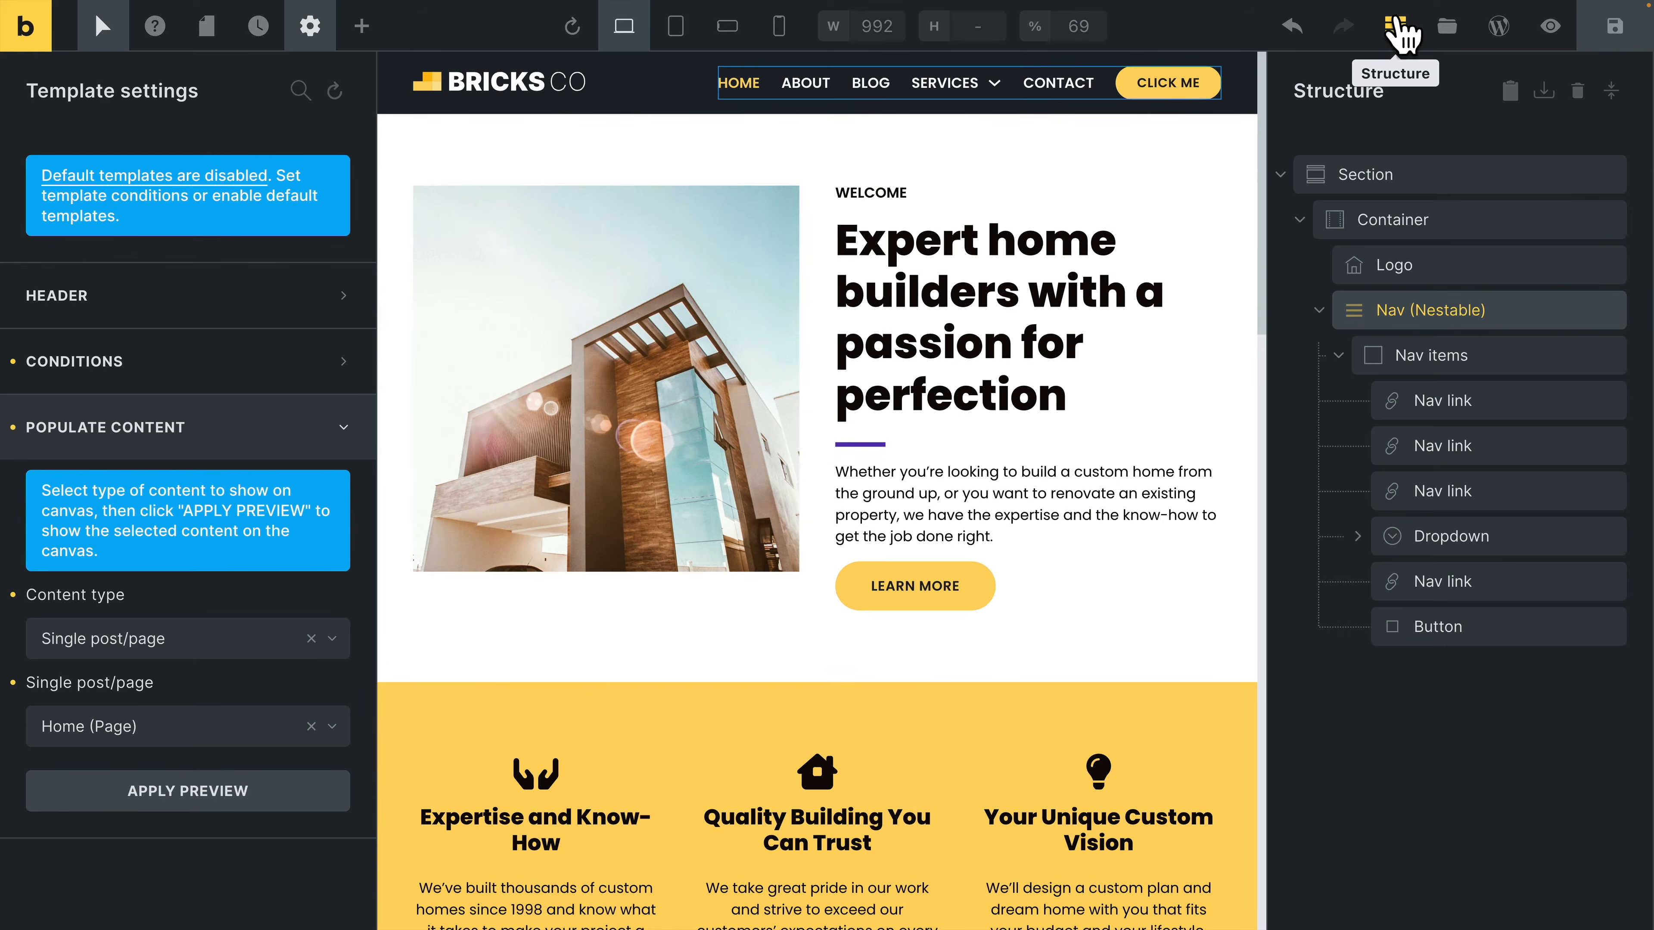
left_click(1431, 310)
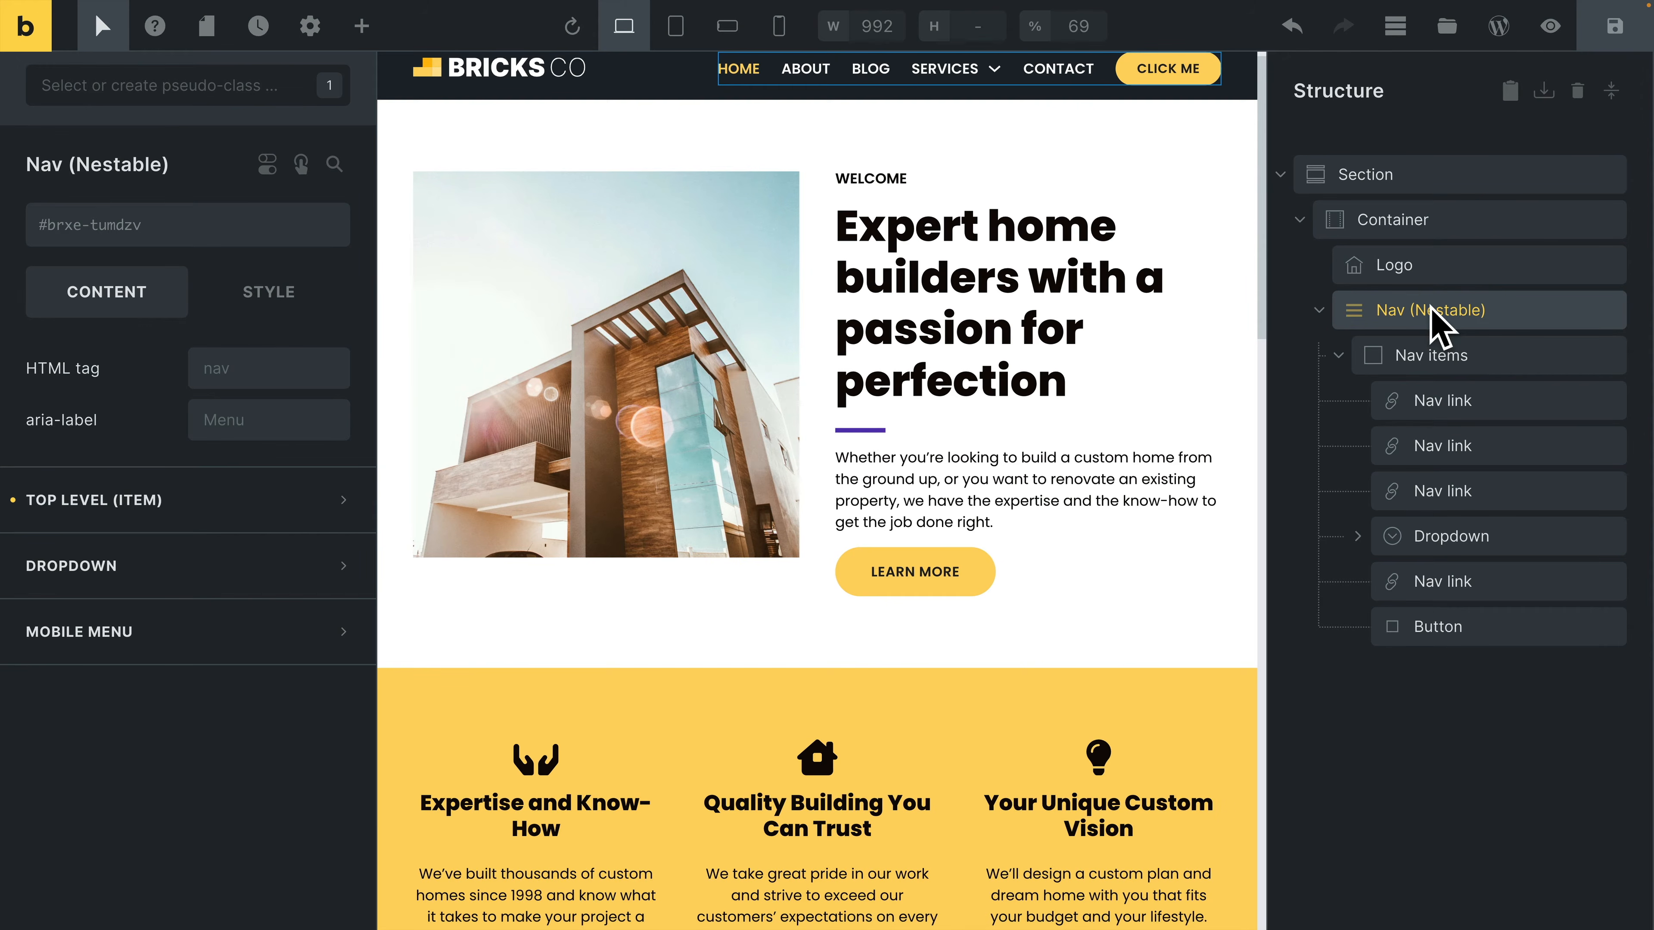
left_click(1394, 28)
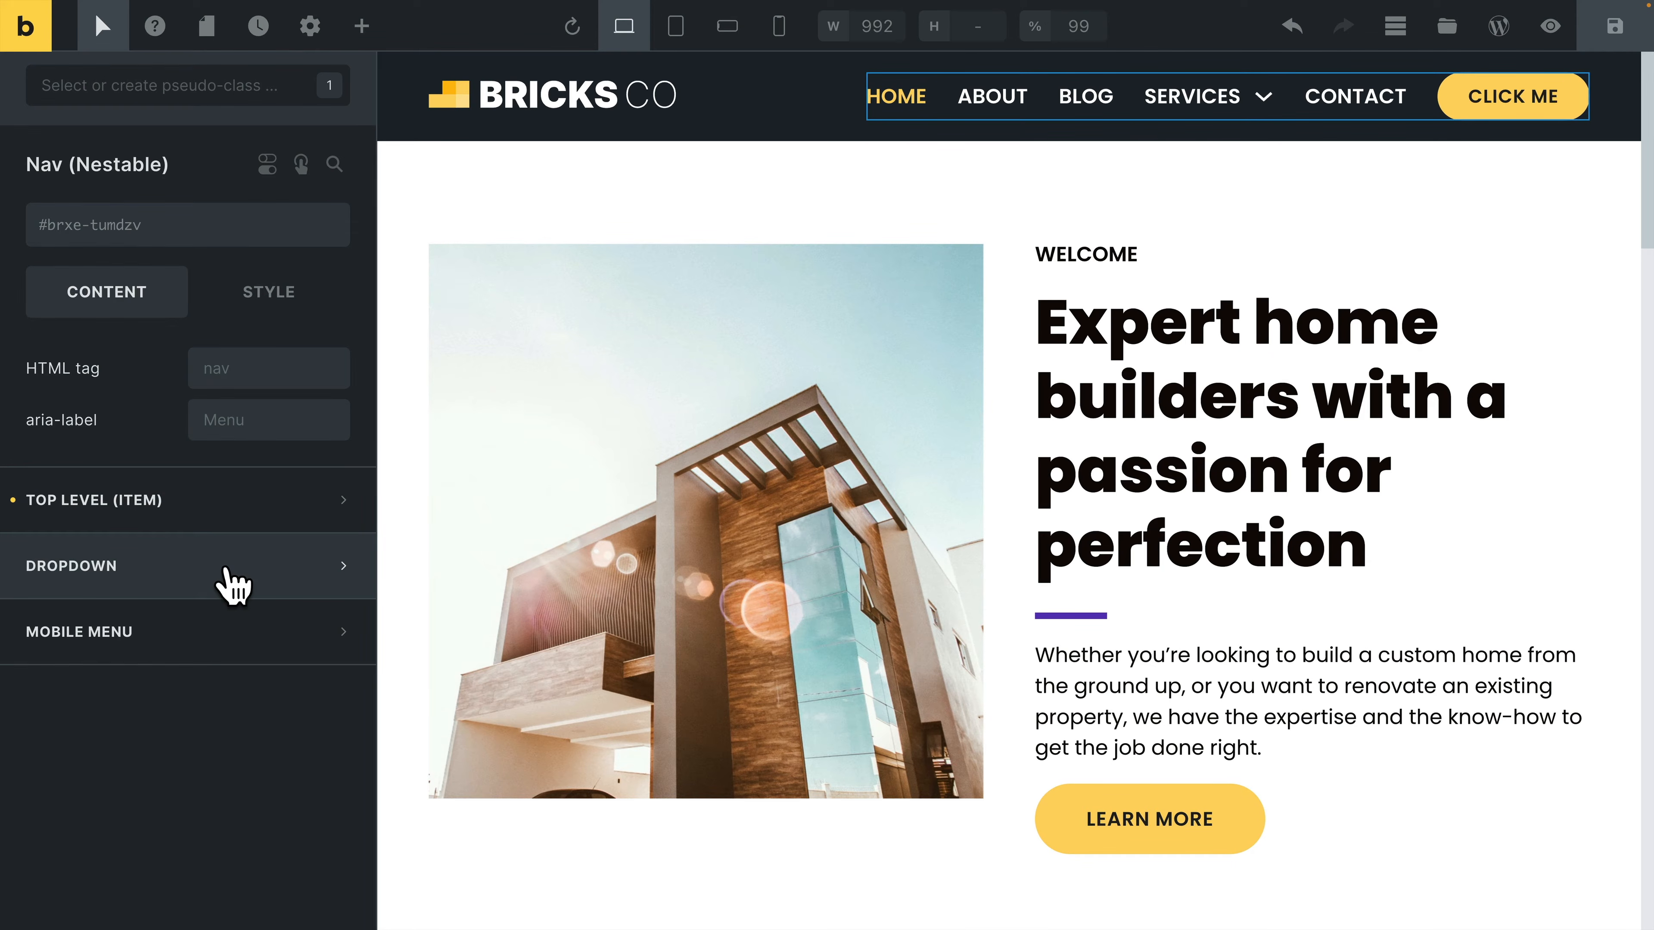
Examine the nav's Dropdown settings, covering the icon, content and item options
left_click(204, 580)
scroll(204, 580, "down", 3)
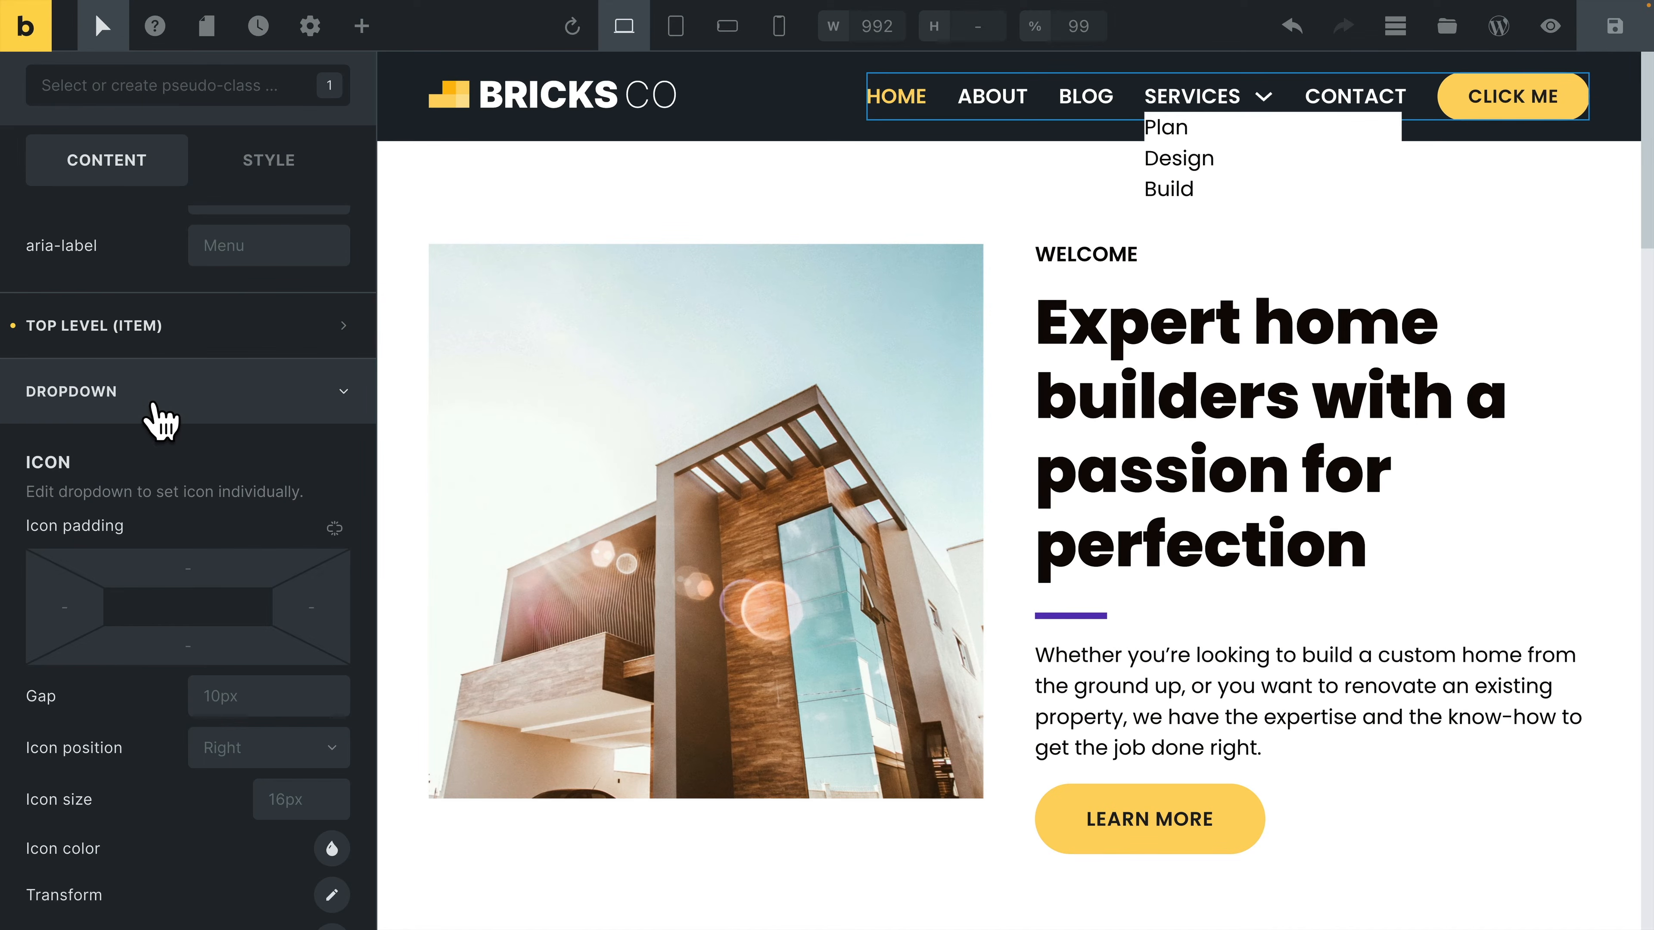
left_click(161, 417)
left_click(140, 576)
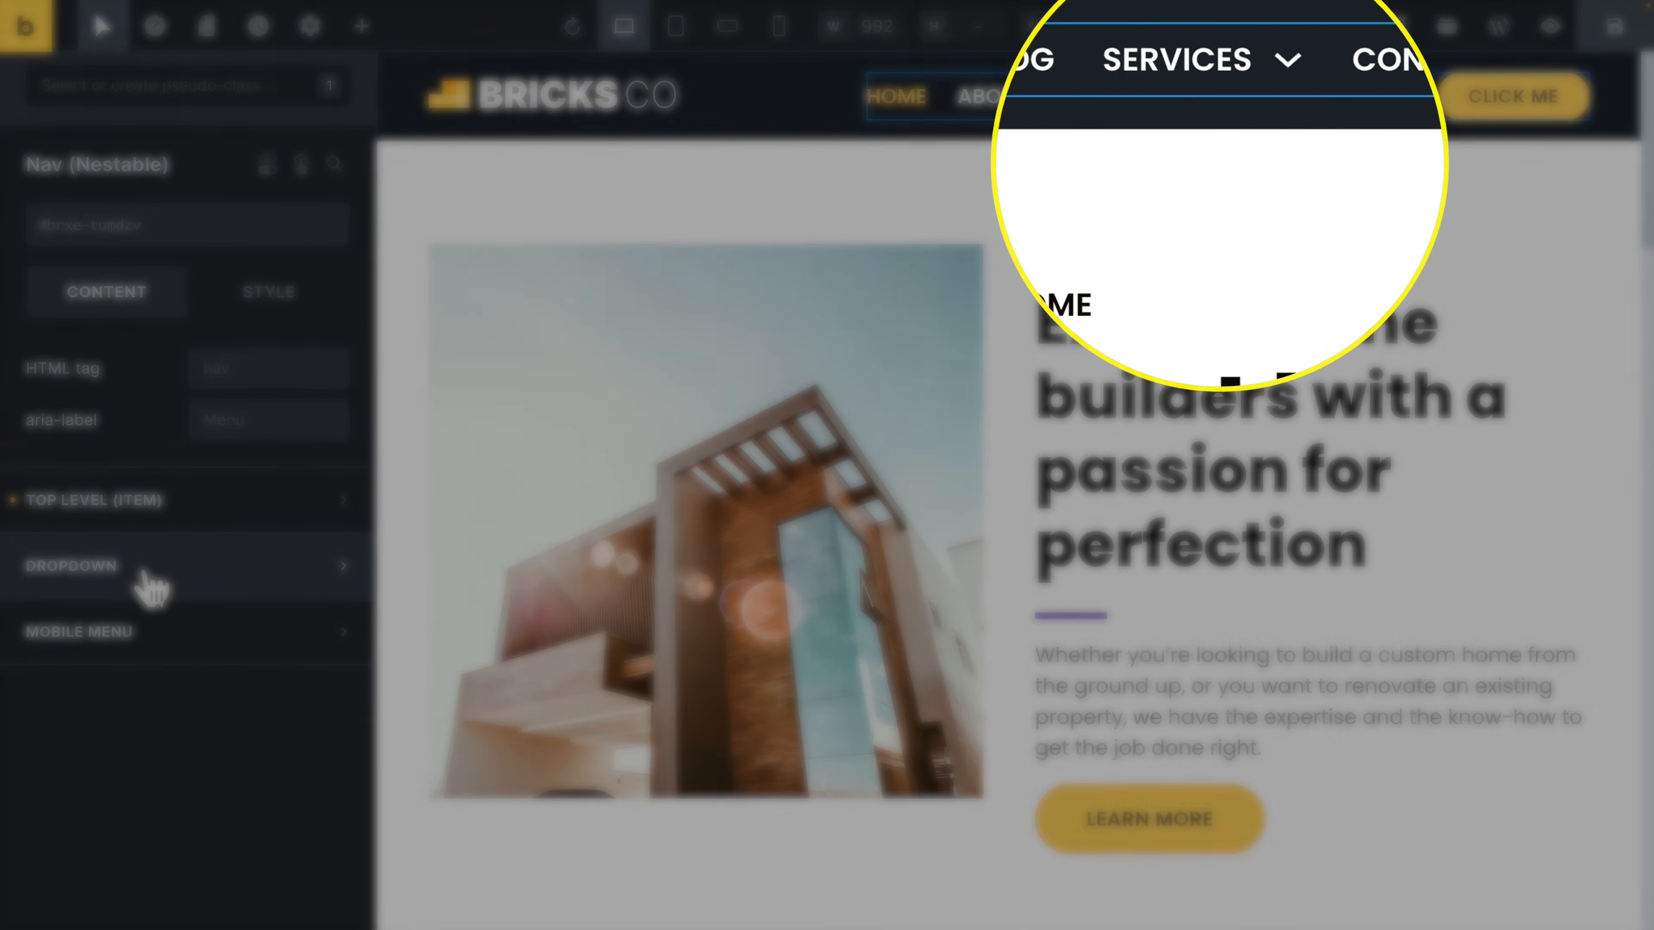
left_click(146, 573)
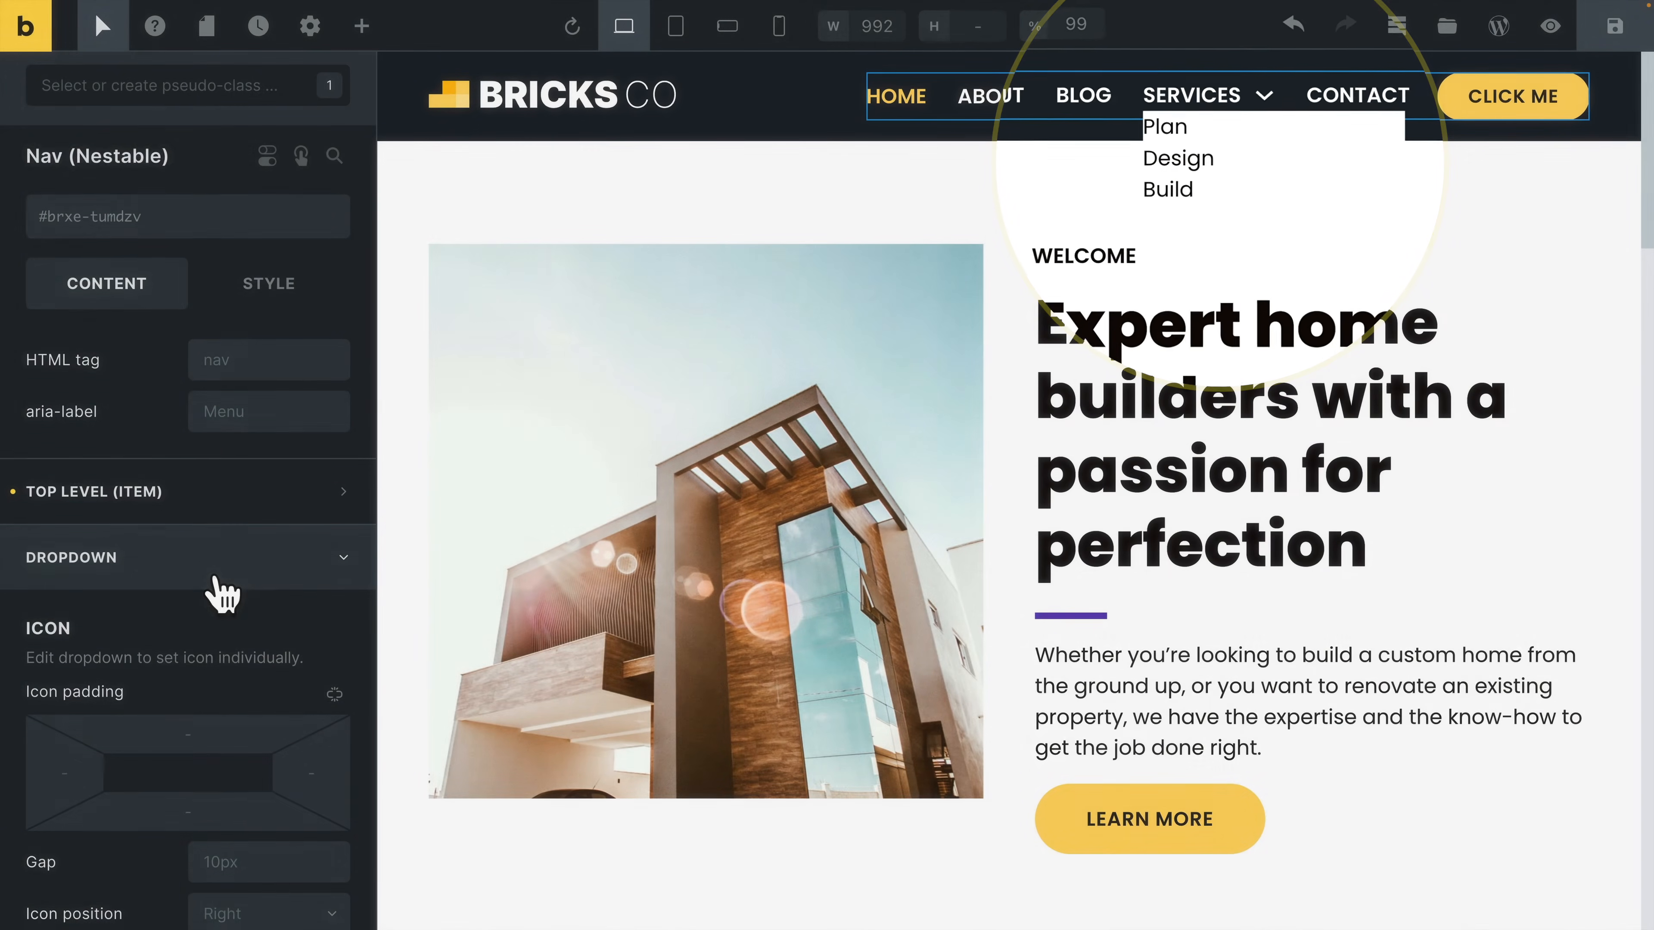
scroll(221, 591, "down", 3)
scroll(221, 590, "down", 2)
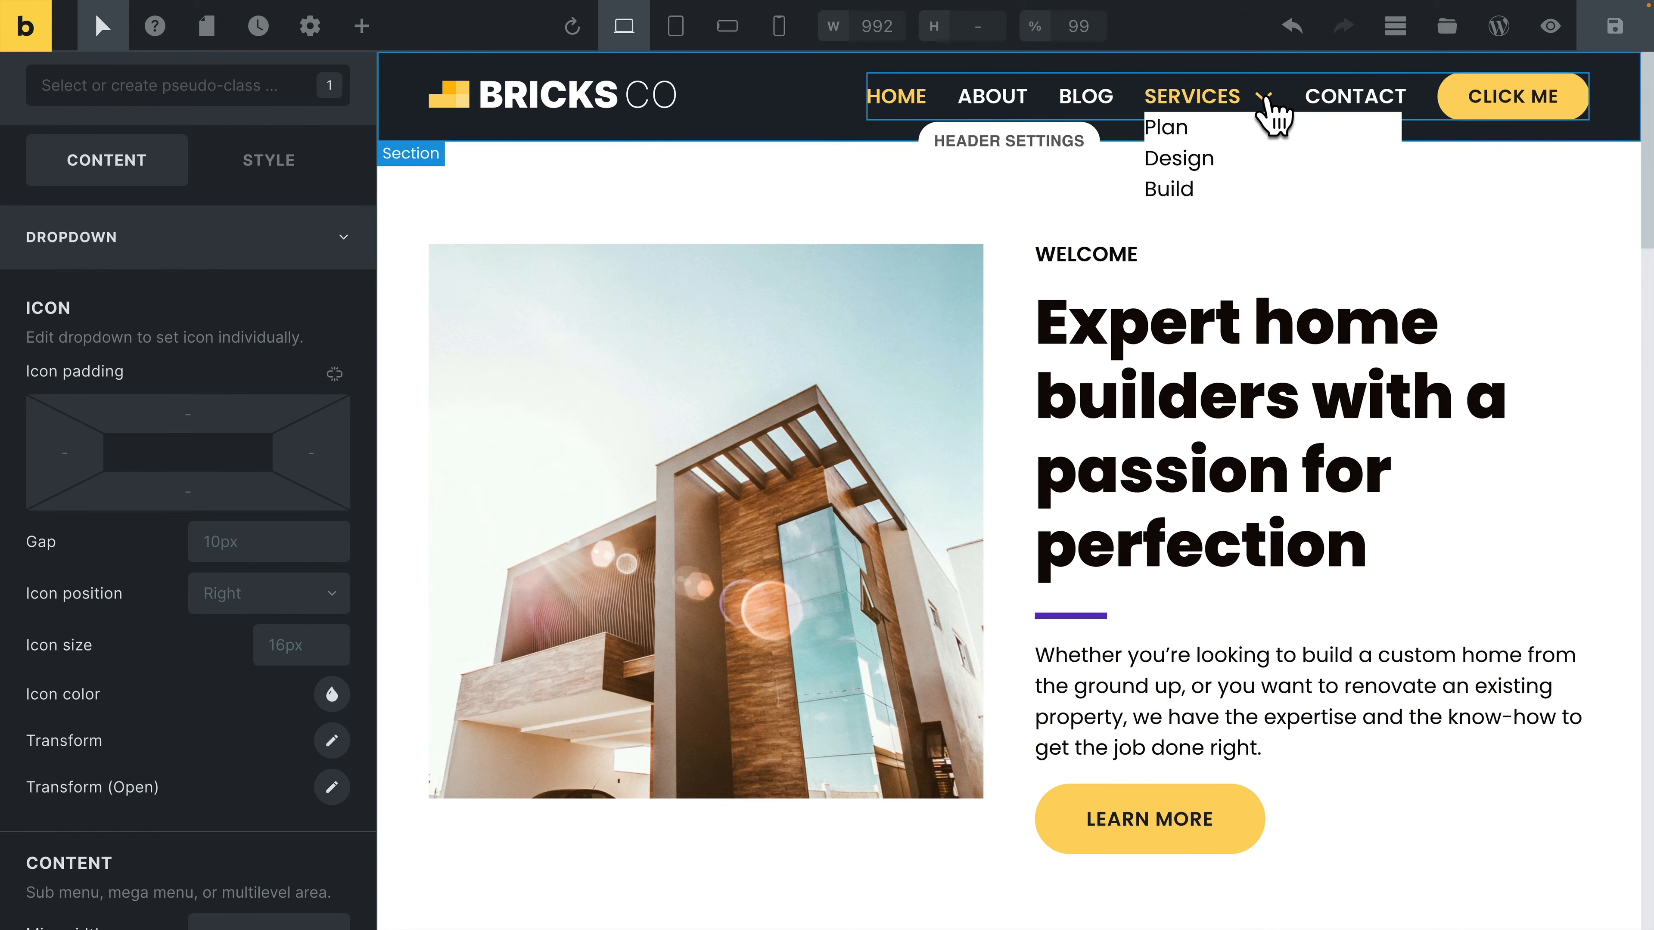
scroll(203, 480, "down", 7)
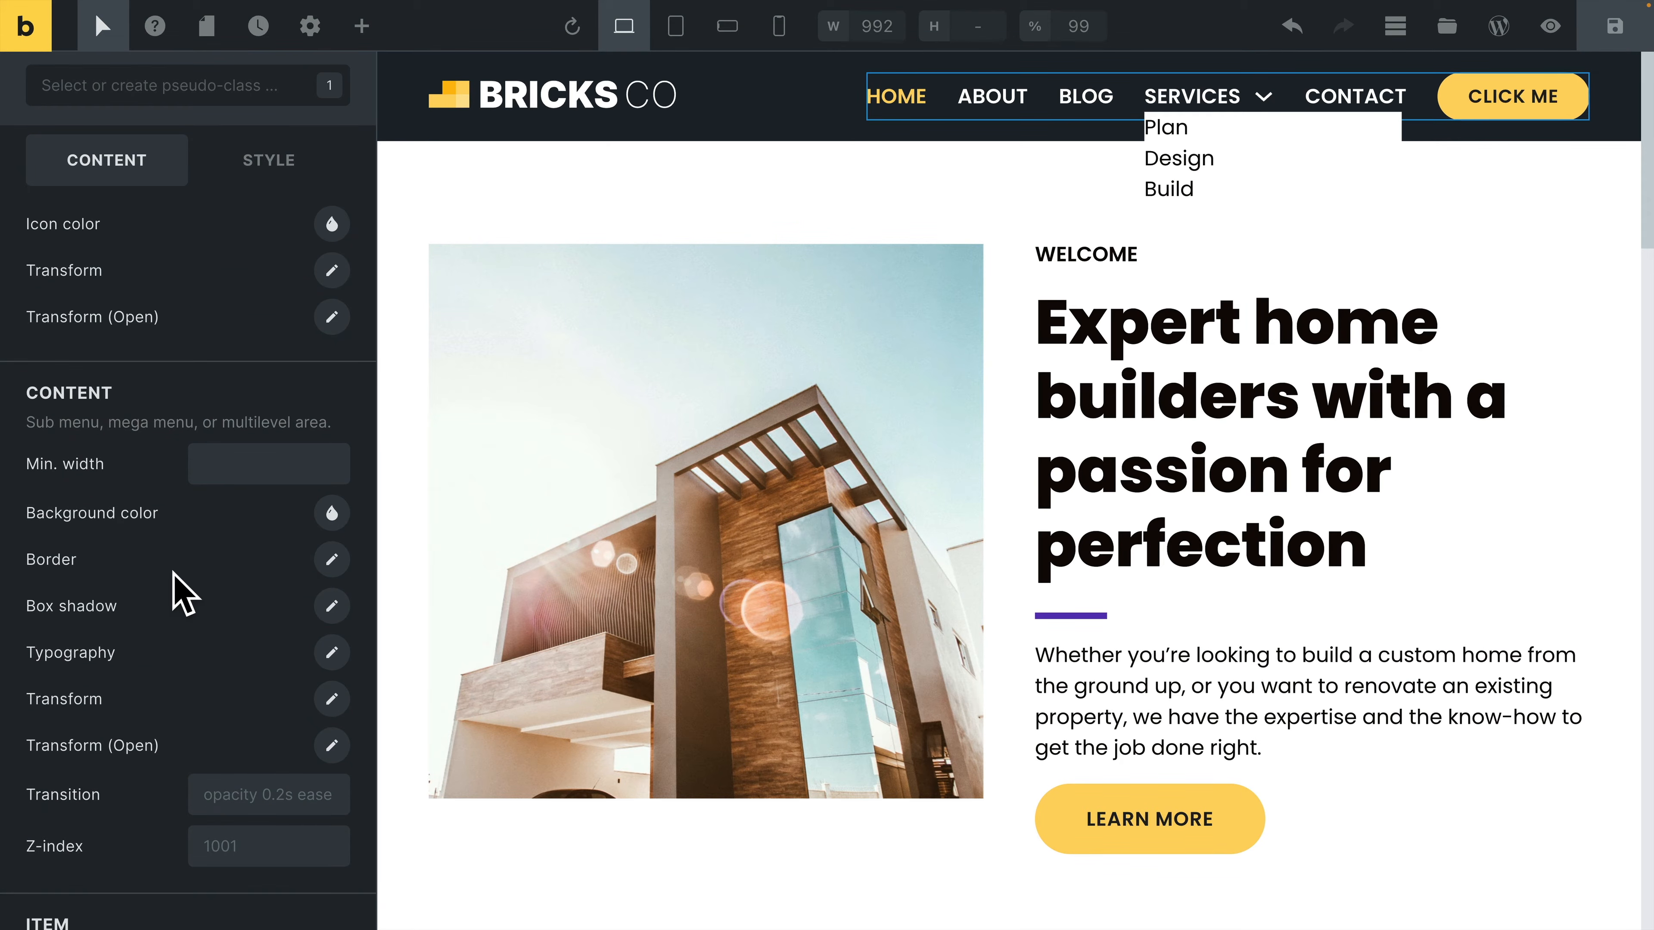
scroll(176, 590, "down", 7)
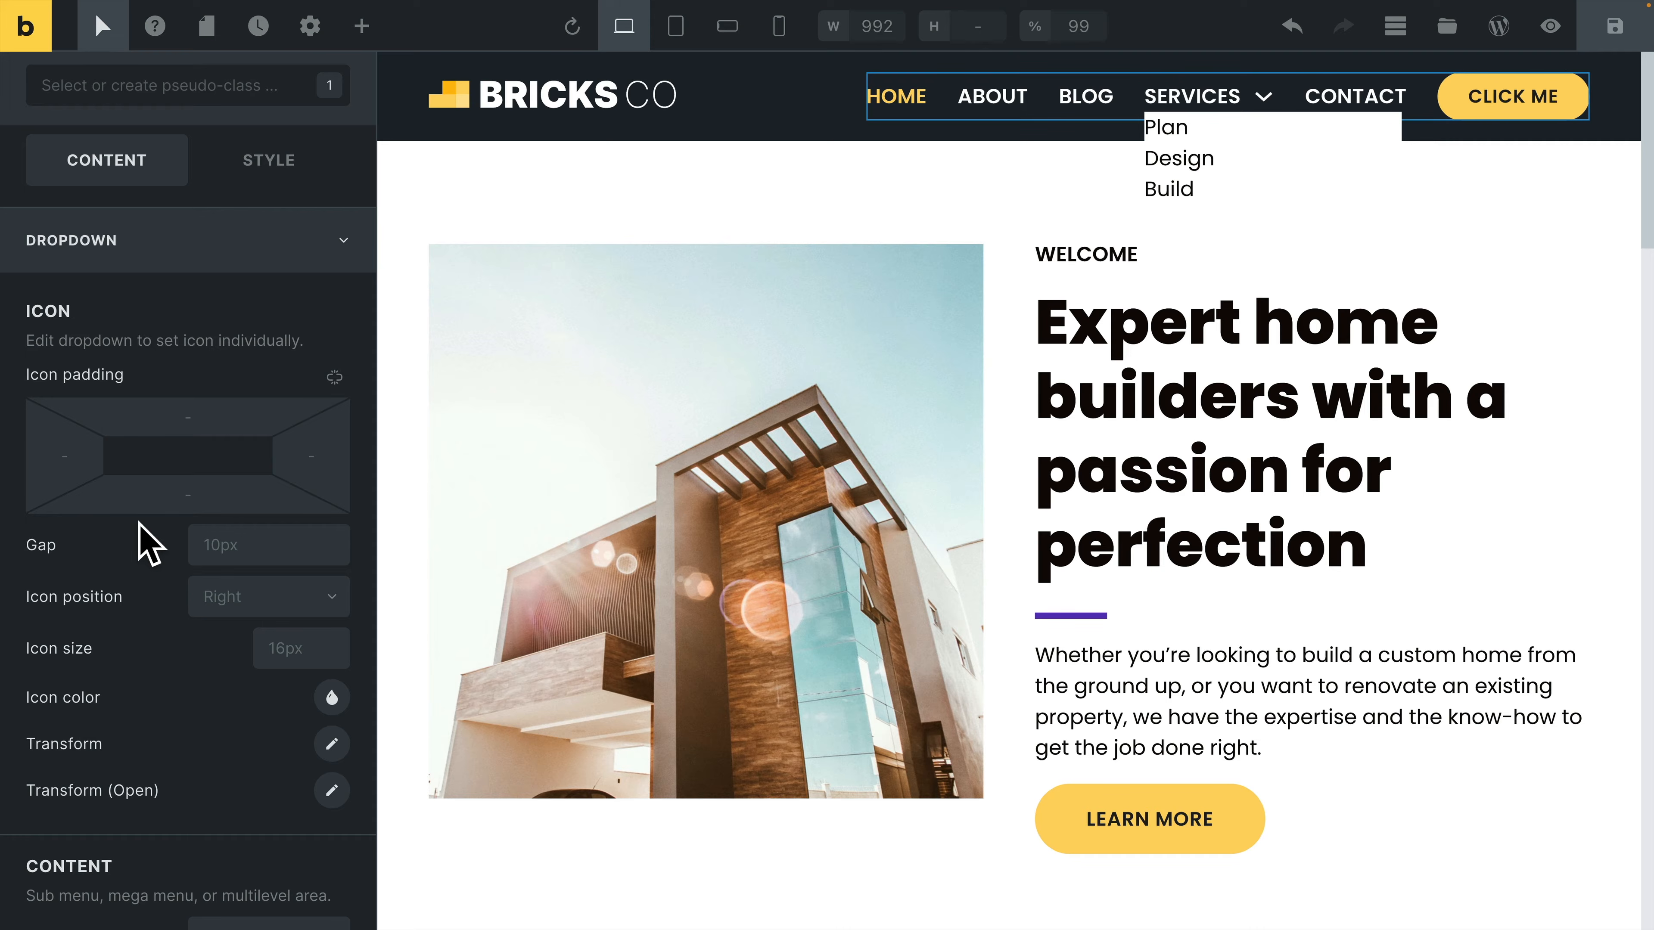
Set the gap between the dropdown text and its icon to 0.5rem
scroll(146, 544, "down", 1)
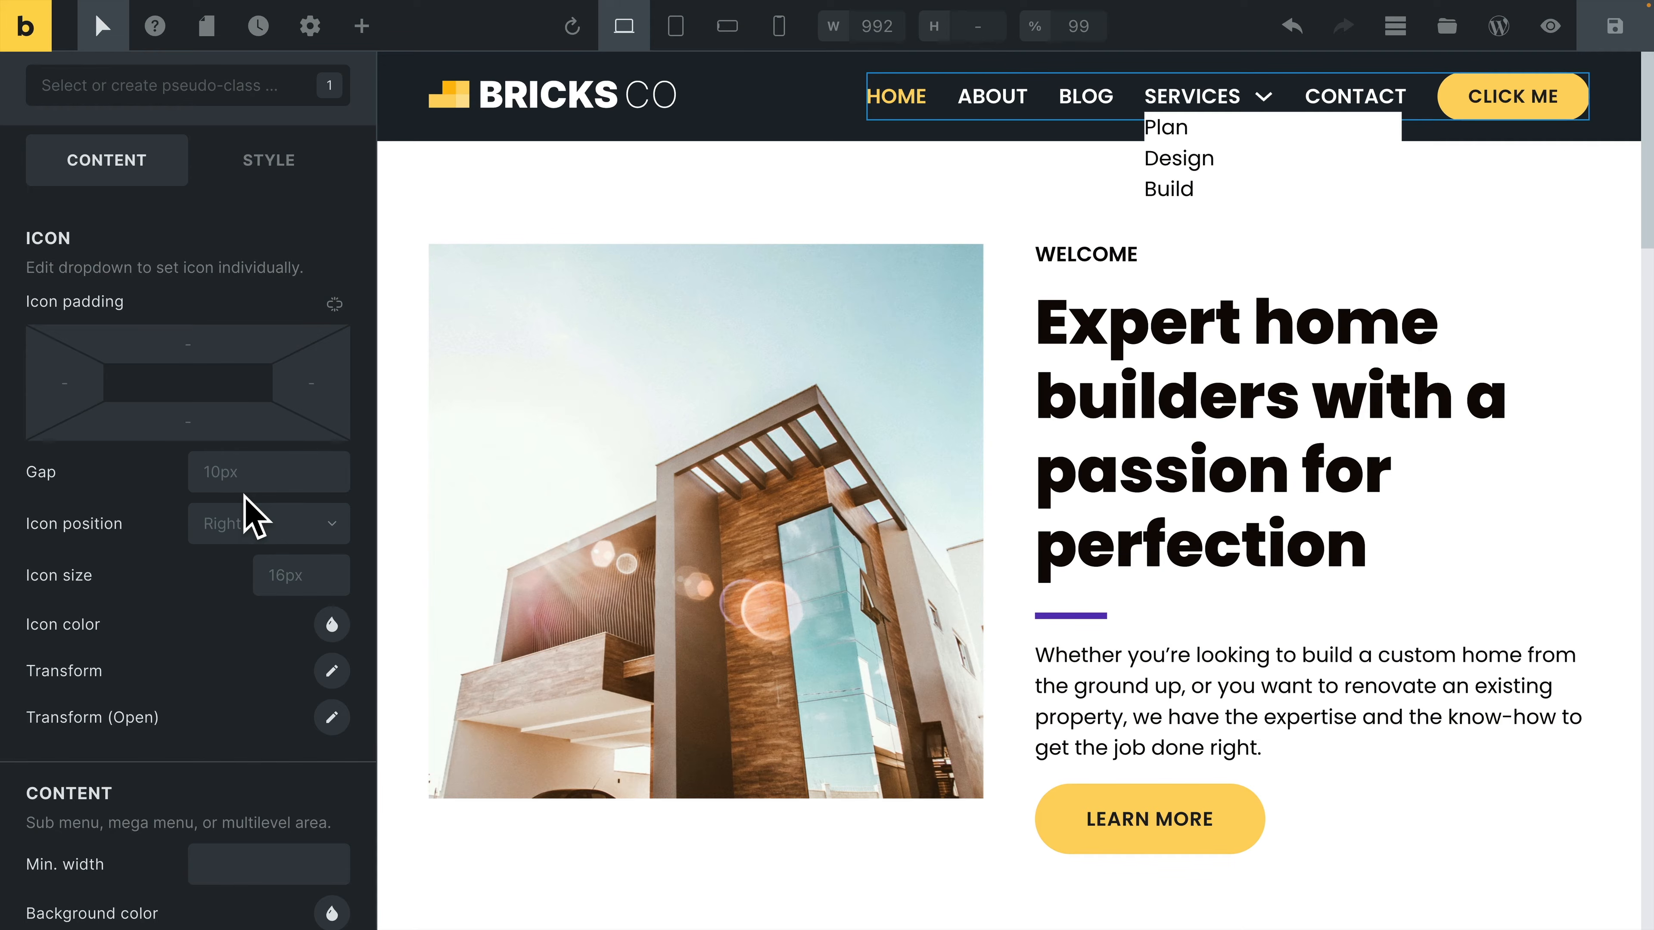
left_click(254, 477)
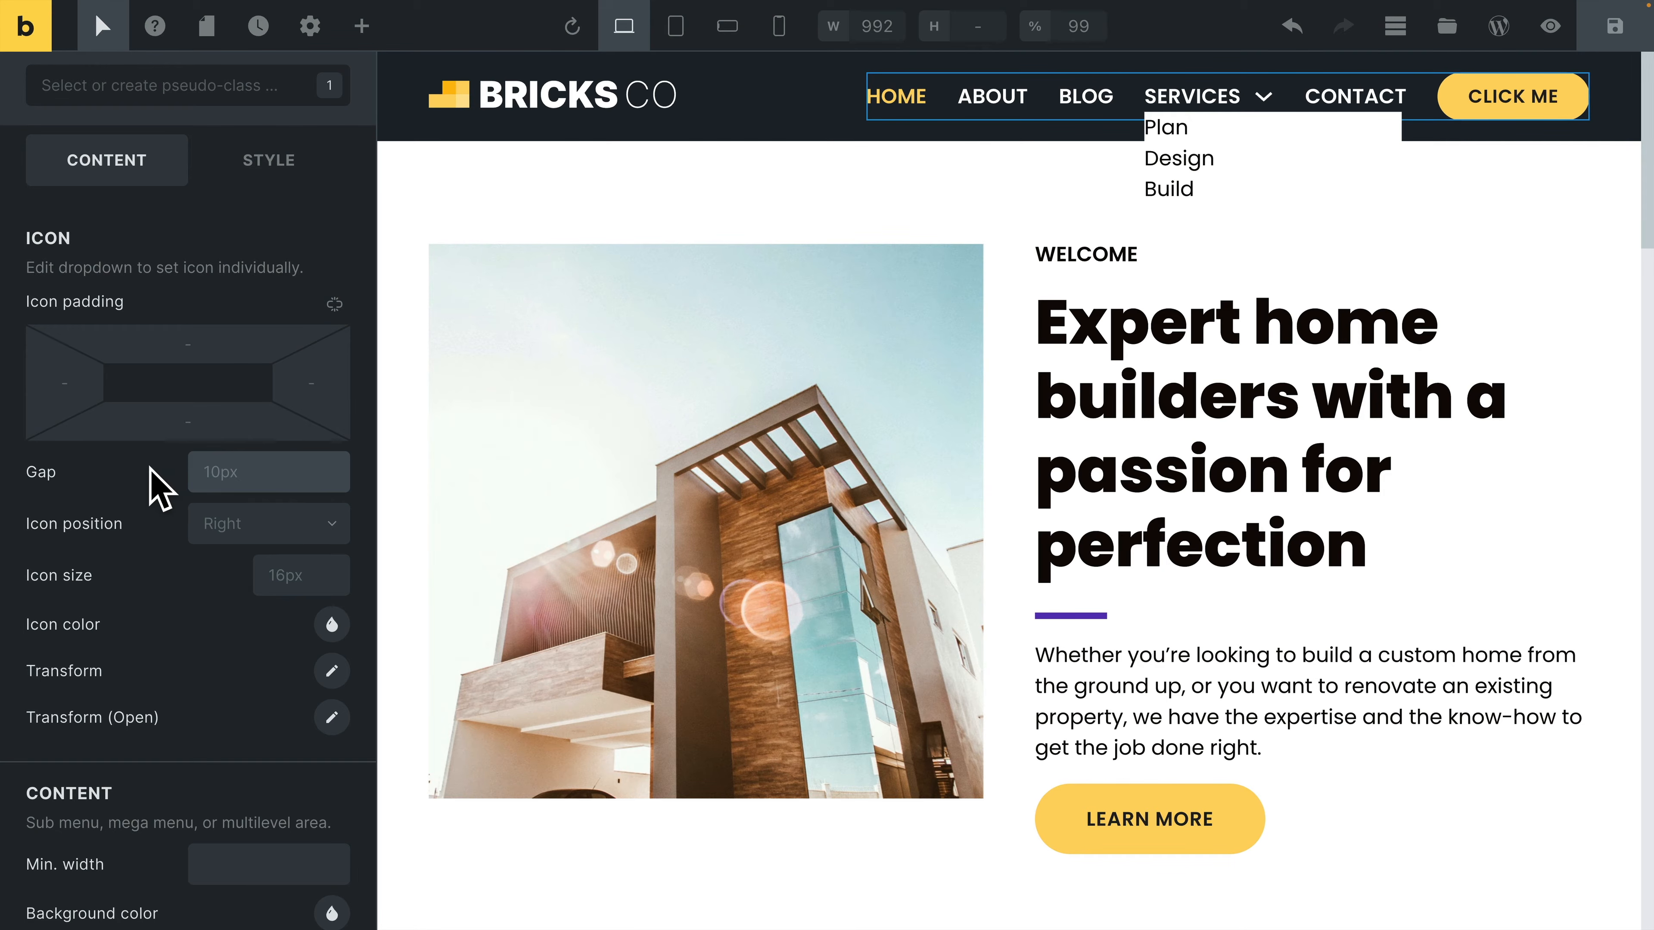
type("0.5rem")
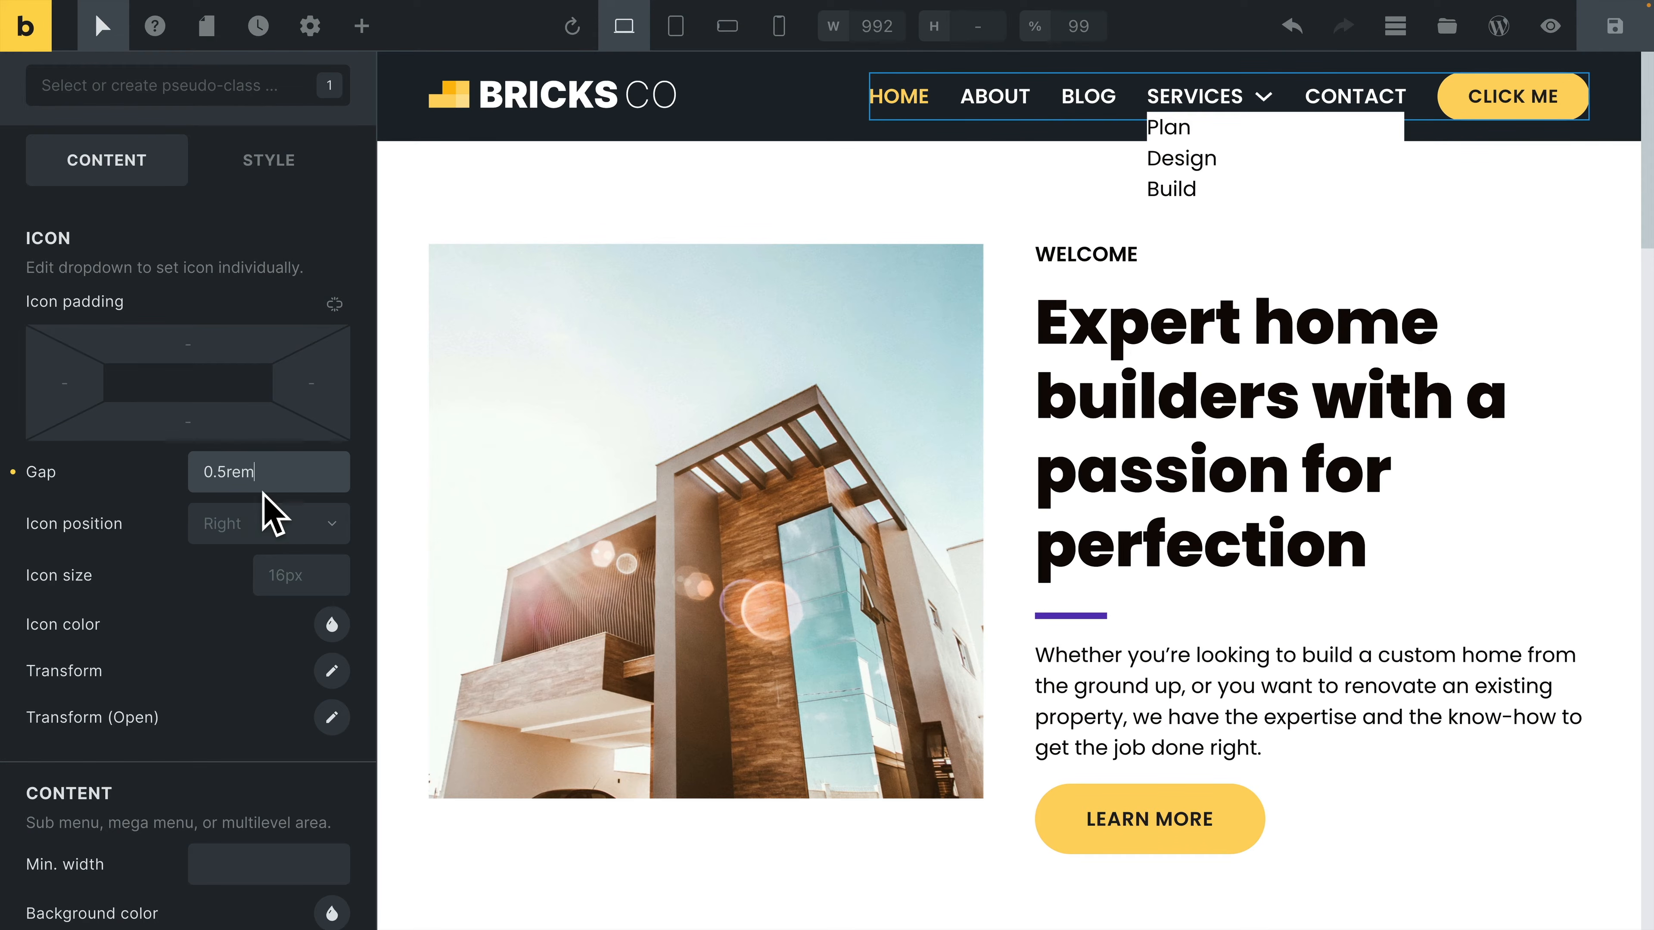
Try the Left position for the dropdown icon, and set it to Right
left_click(229, 530)
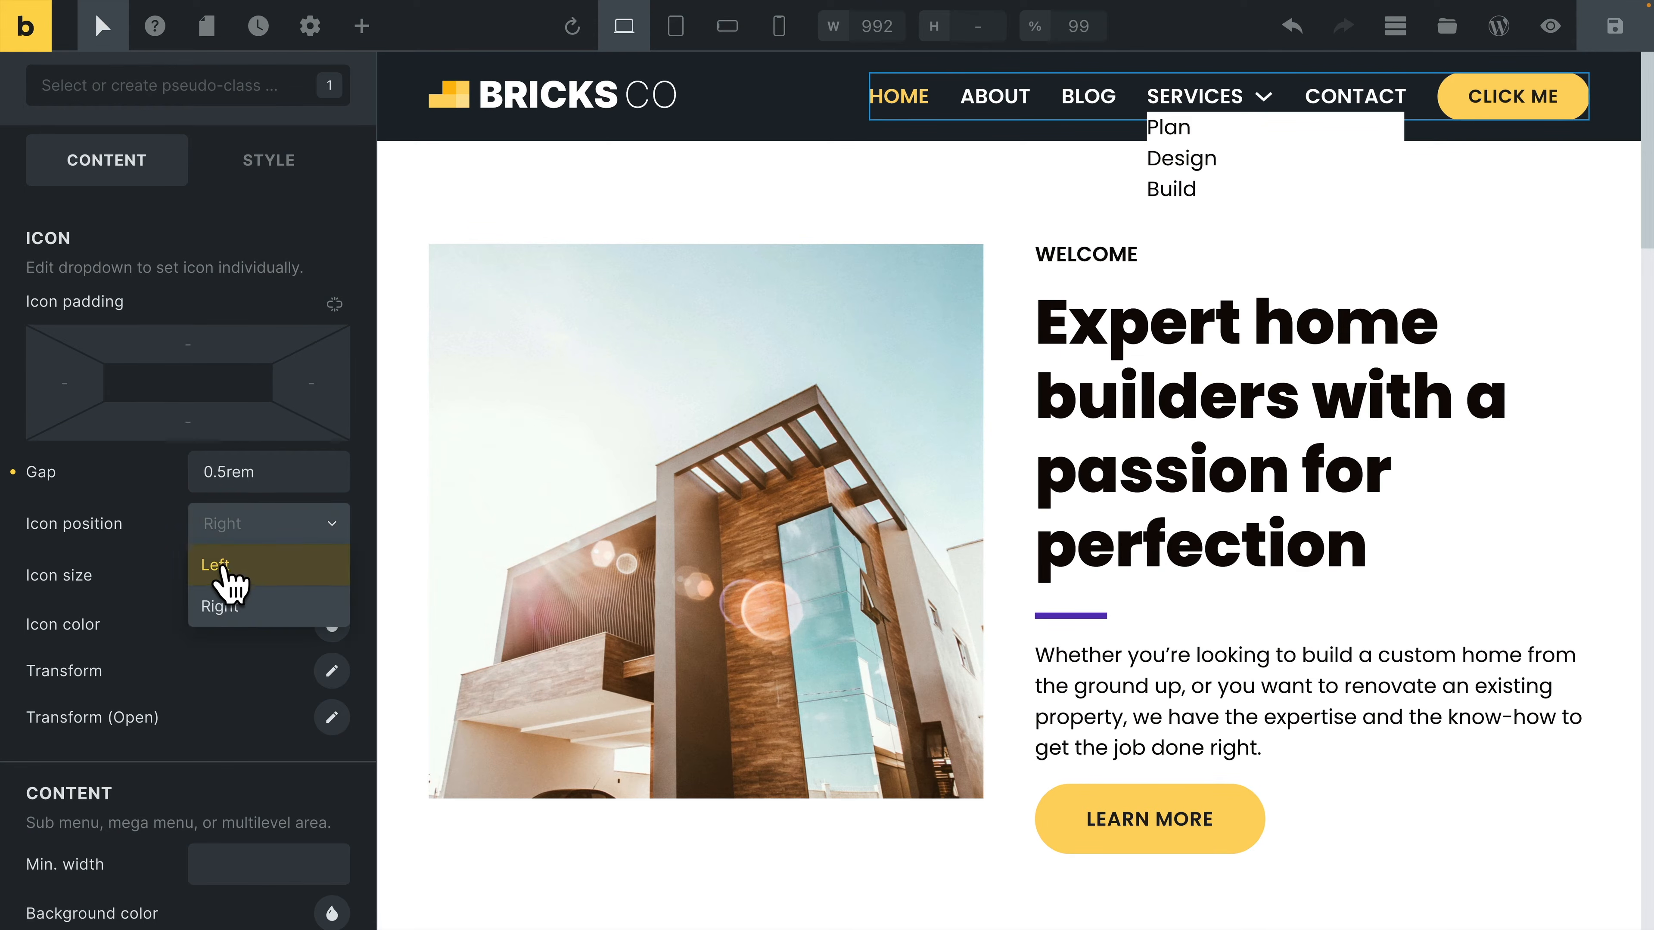
left_click(238, 579)
left_click(238, 531)
left_click(228, 589)
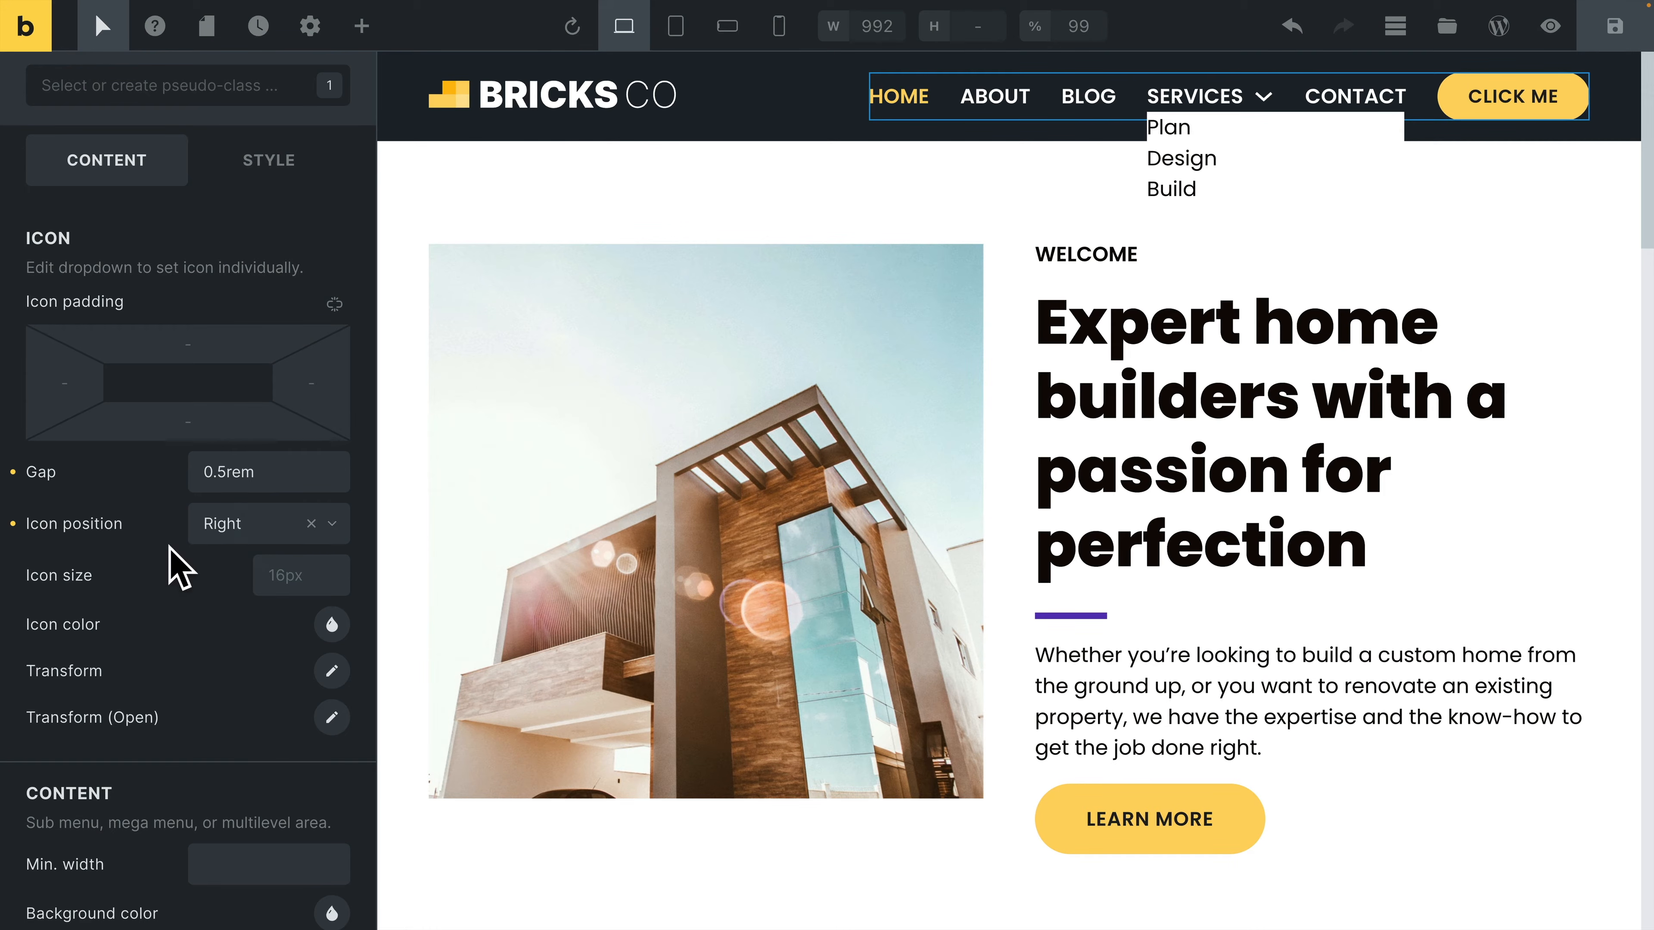
Examine the dropdown icon's Transform and color settings
scroll(193, 584, "down", 5)
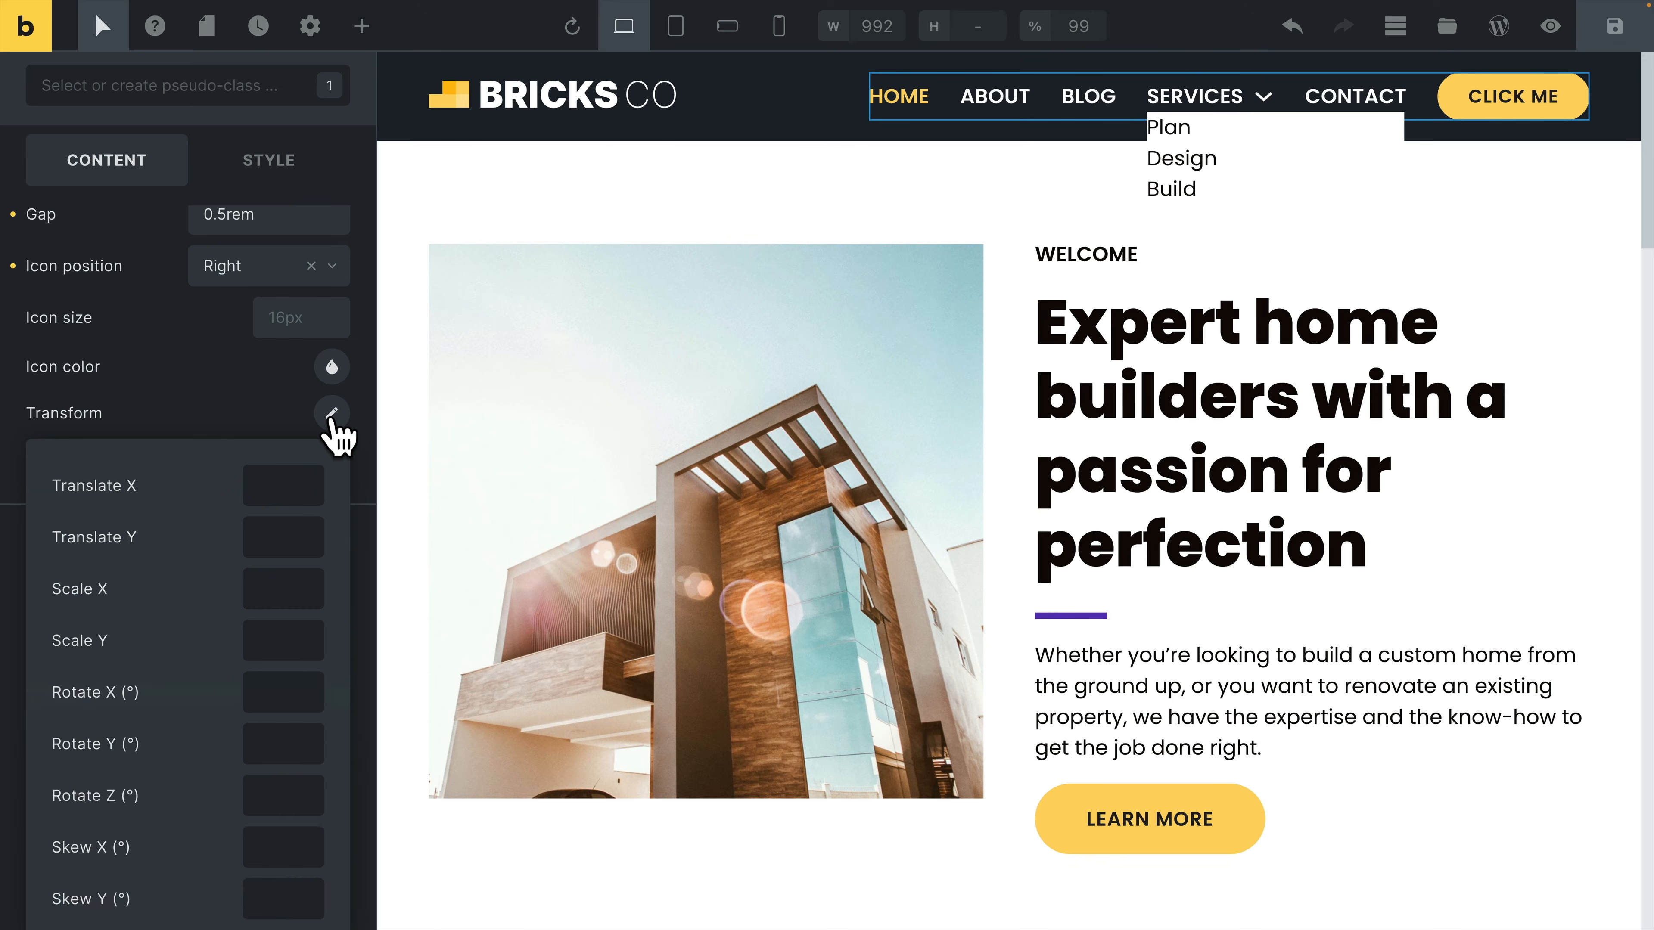
left_click(332, 417)
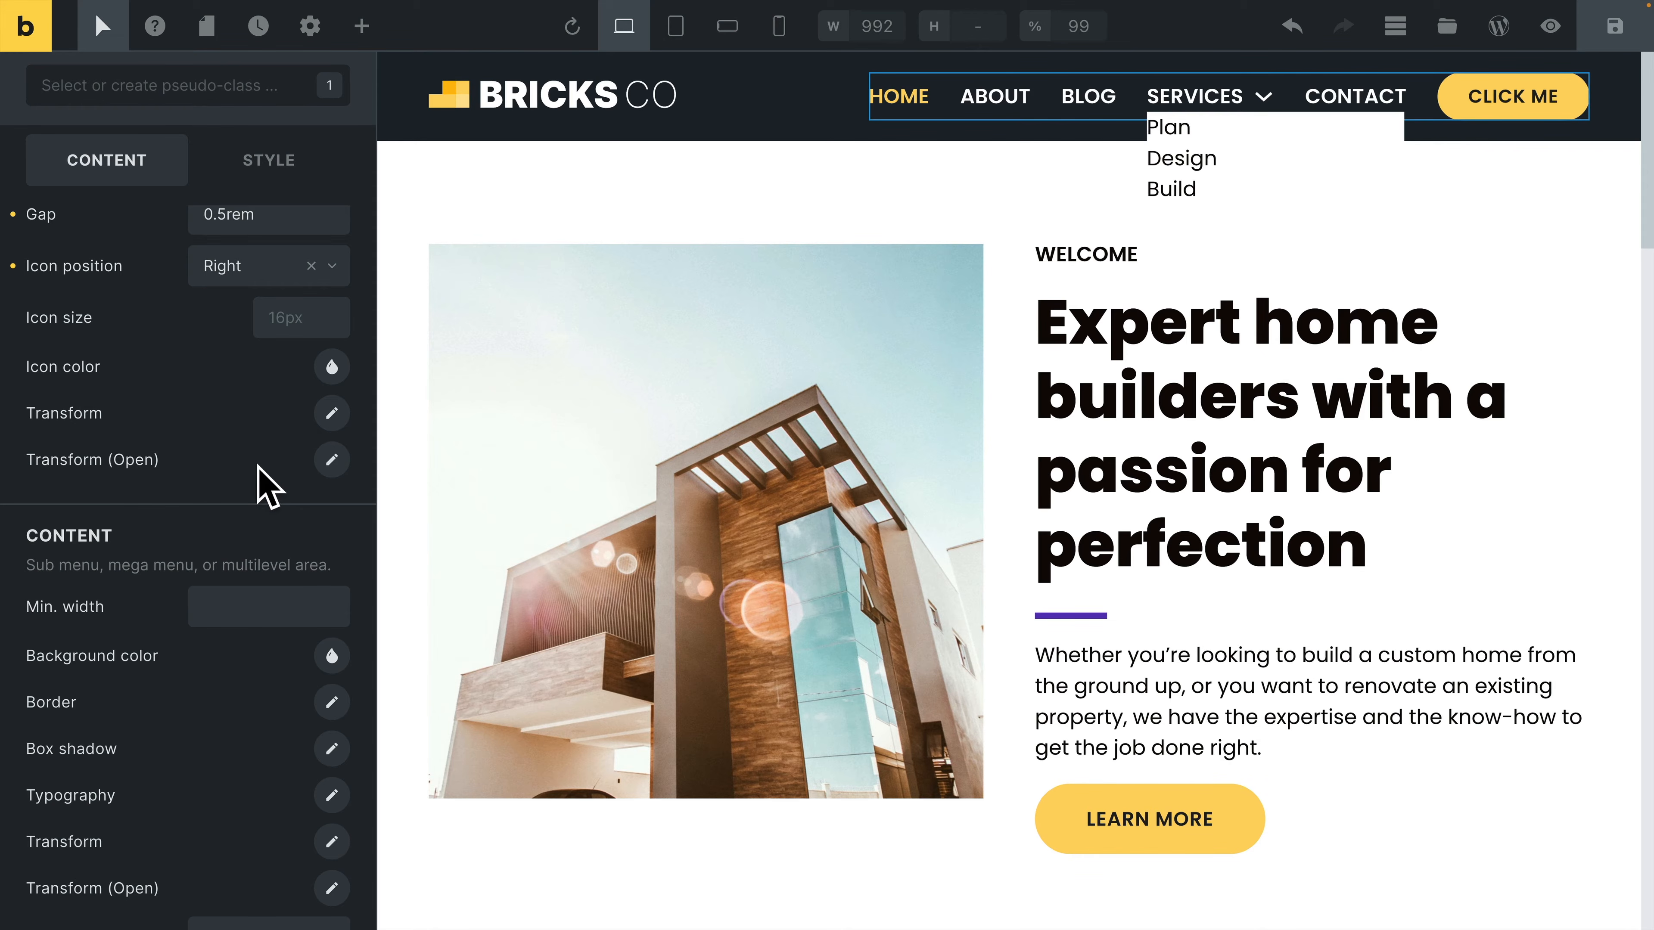
scroll(264, 485, "up", 2)
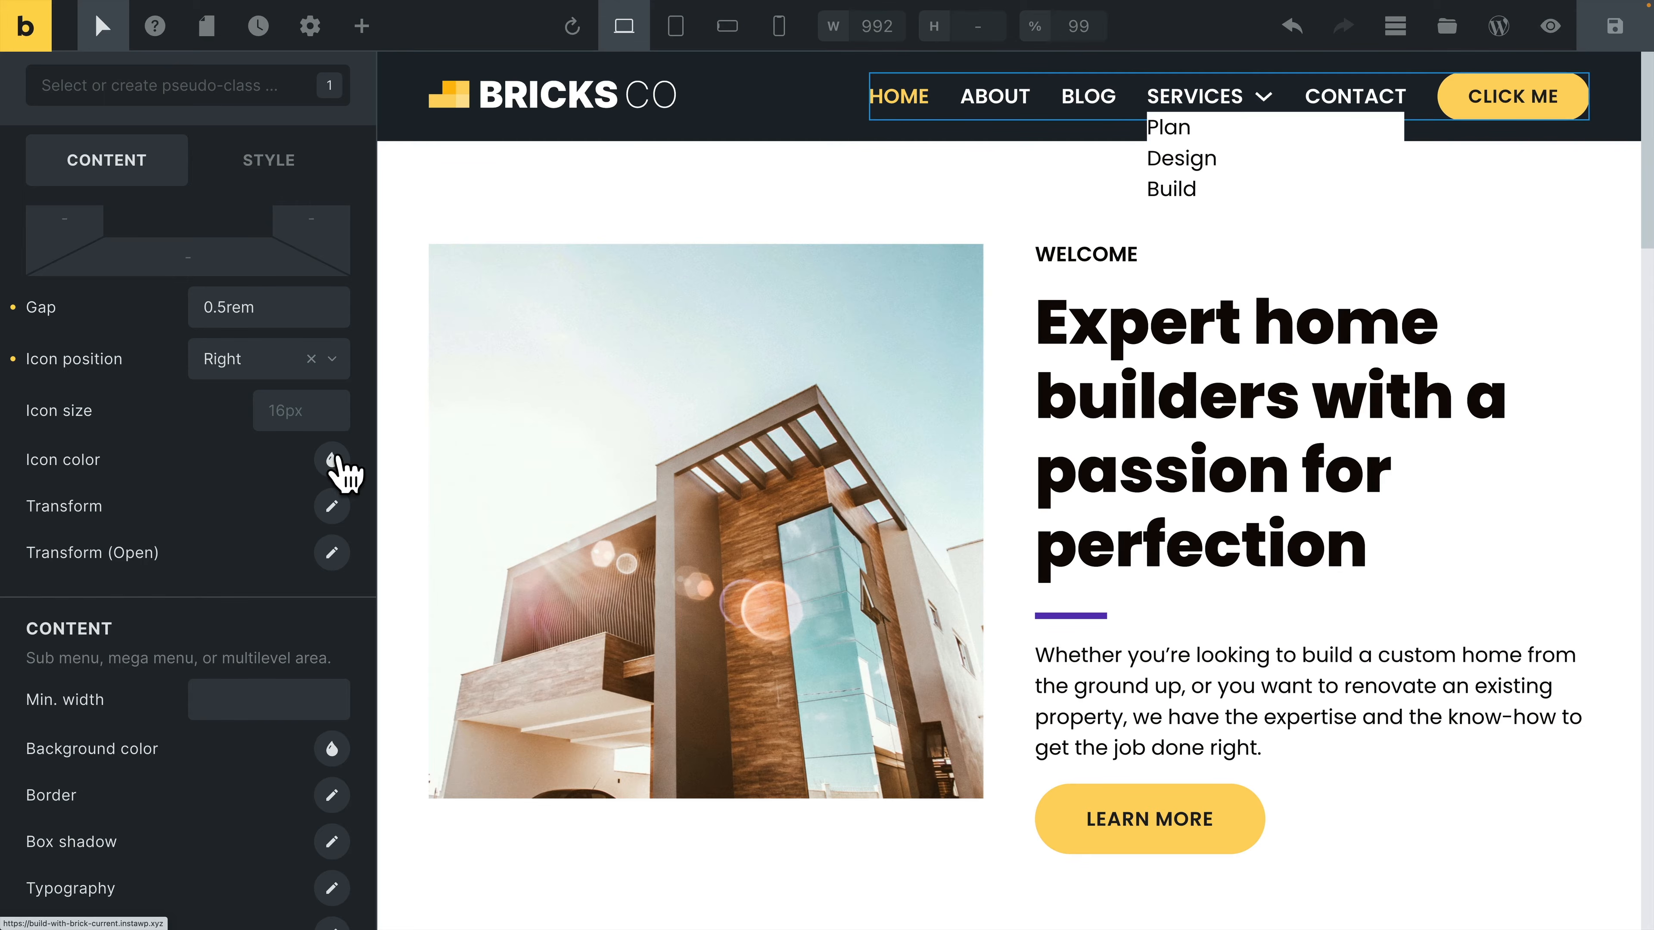
Set the dropdown content's background color to the yellow Secondary (#ffd464)
scroll(248, 566, "down", 5)
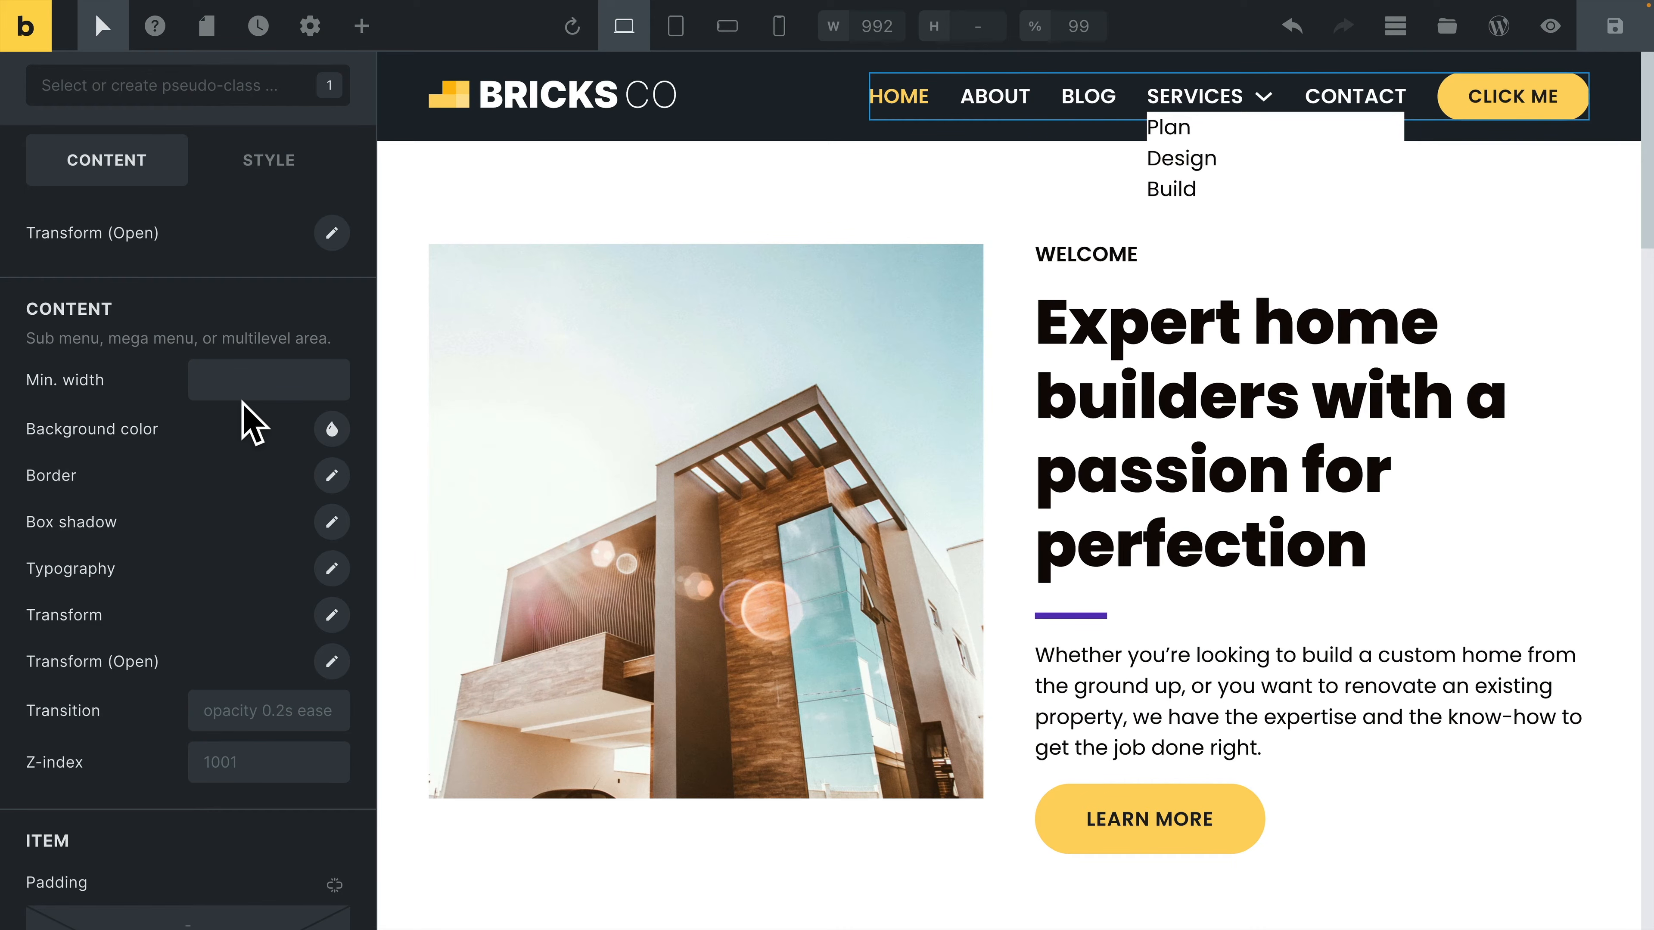
left_click(332, 430)
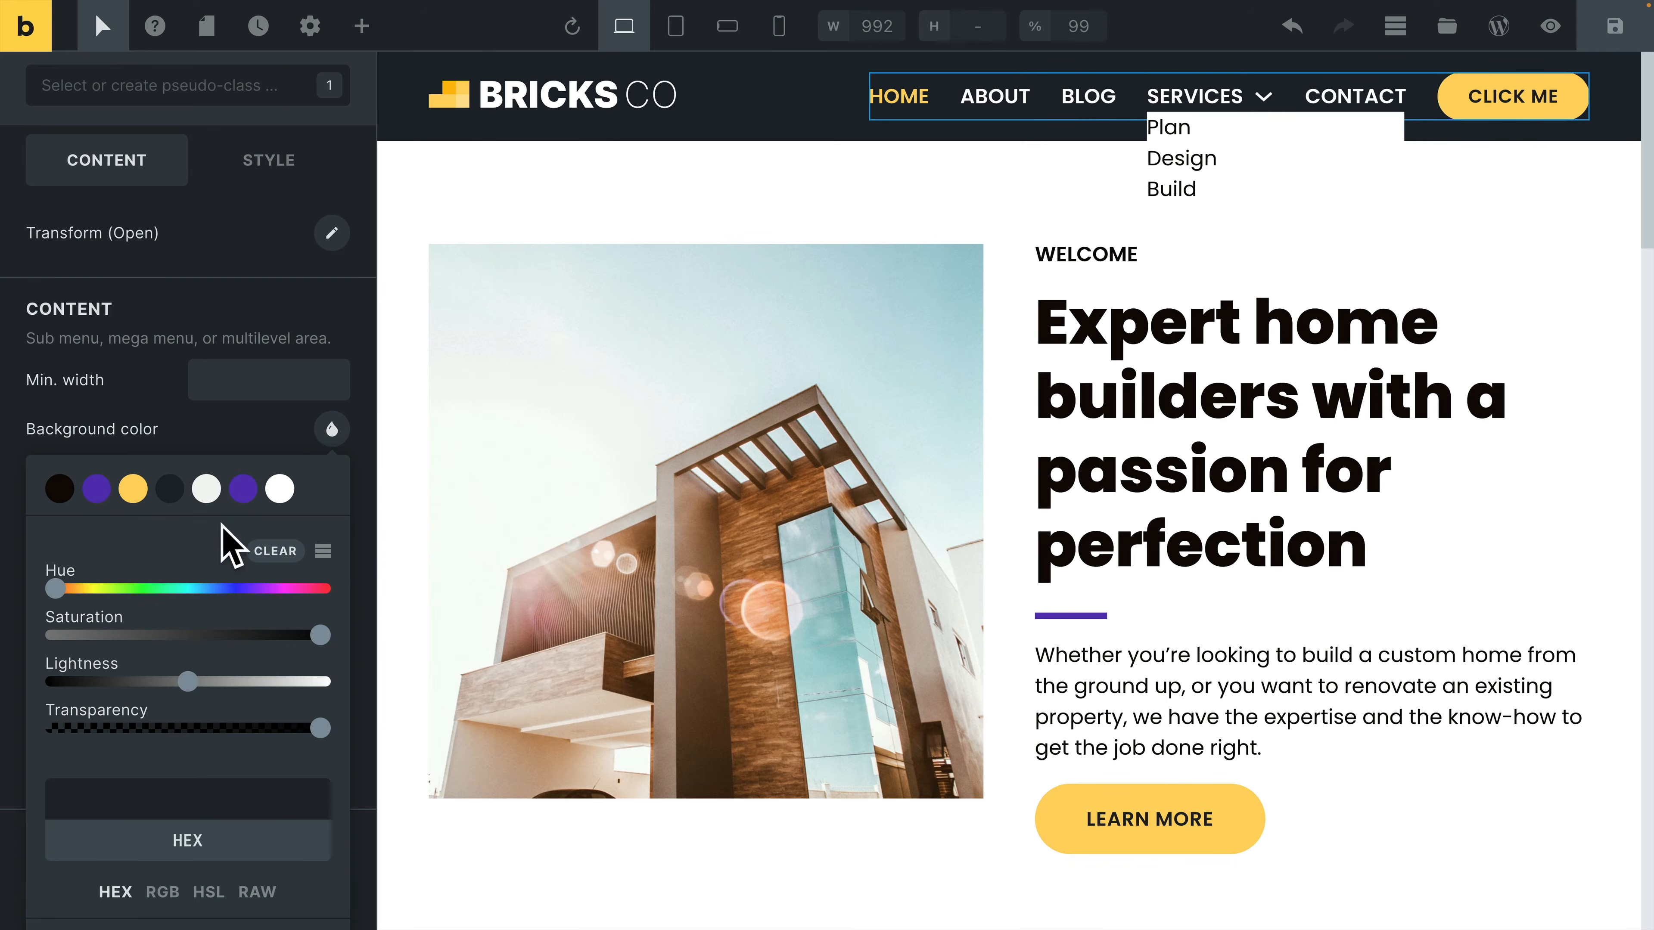
left_click(133, 489)
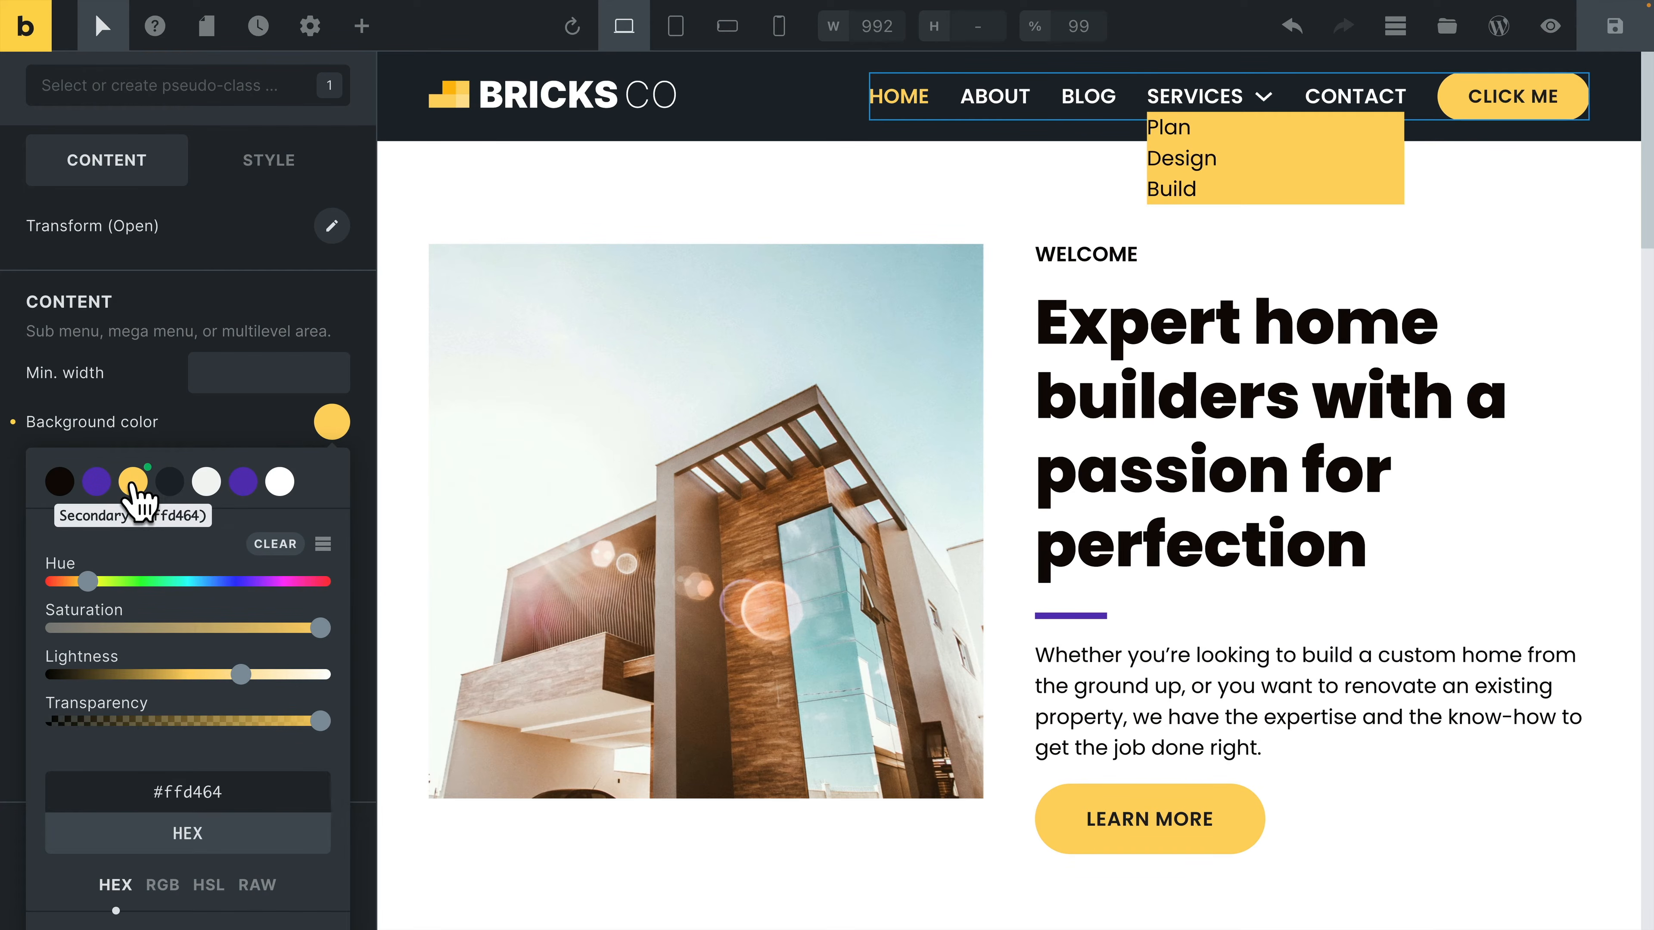
left_click(220, 432)
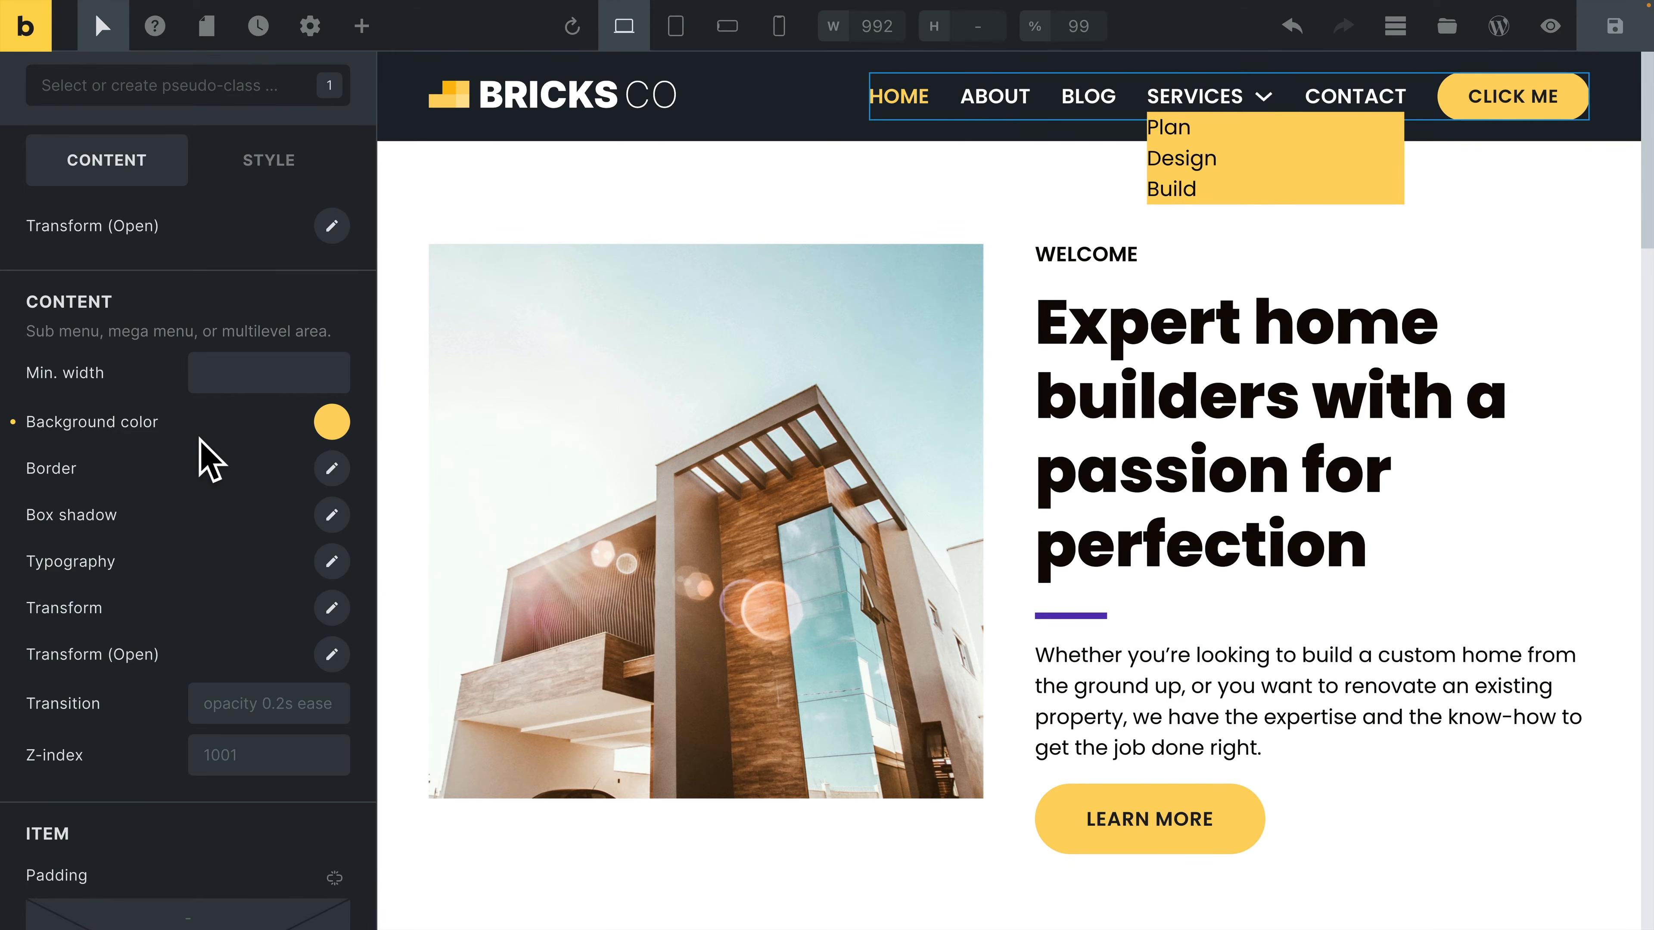
Make the dropdown content's text uppercase with a font weight of 500
left_click(333, 564)
scroll(177, 657, "down", 2)
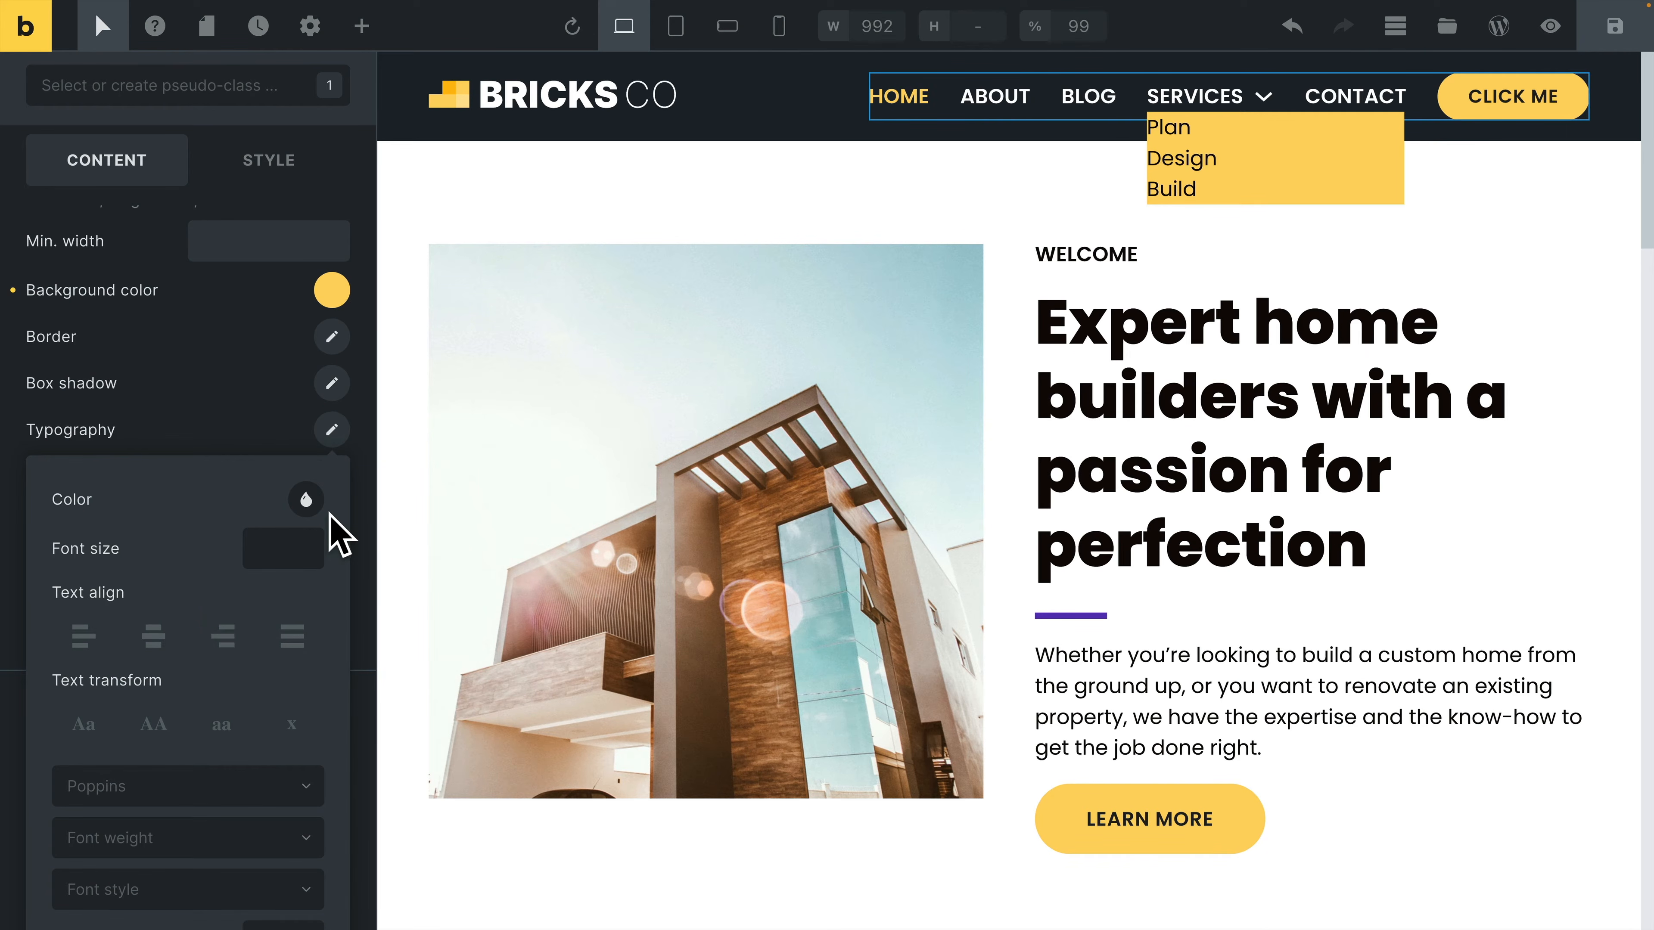
scroll(332, 528, "down", 1)
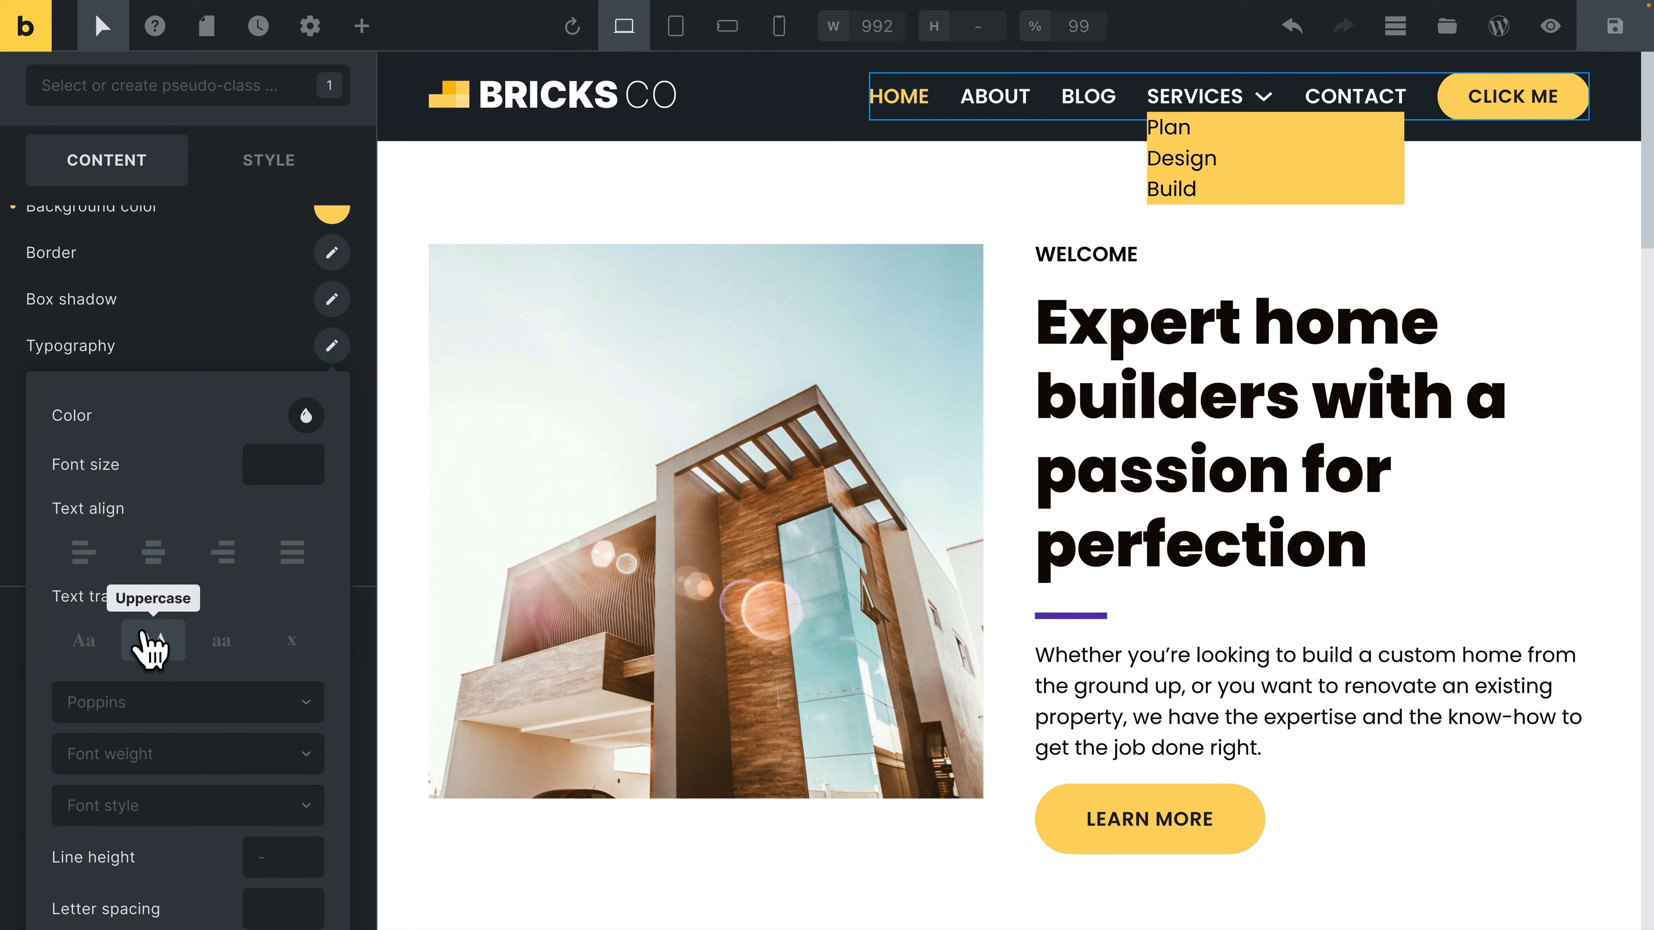
left_click(140, 656)
left_click(156, 755)
scroll(229, 767, "down", 3)
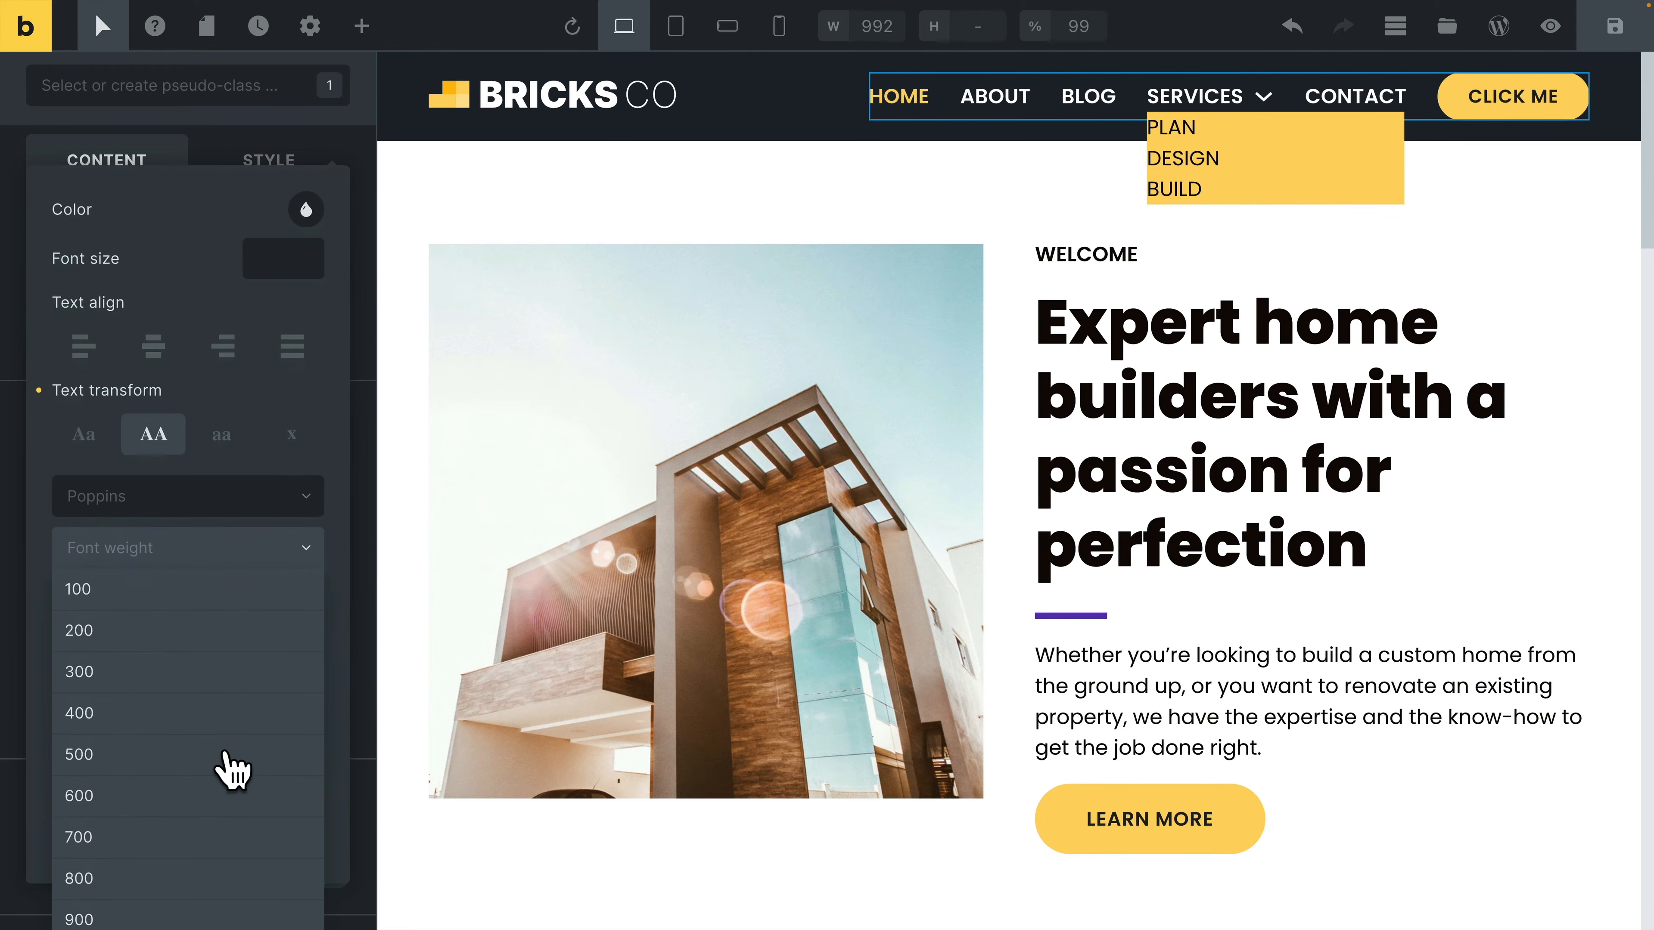
left_click(135, 759)
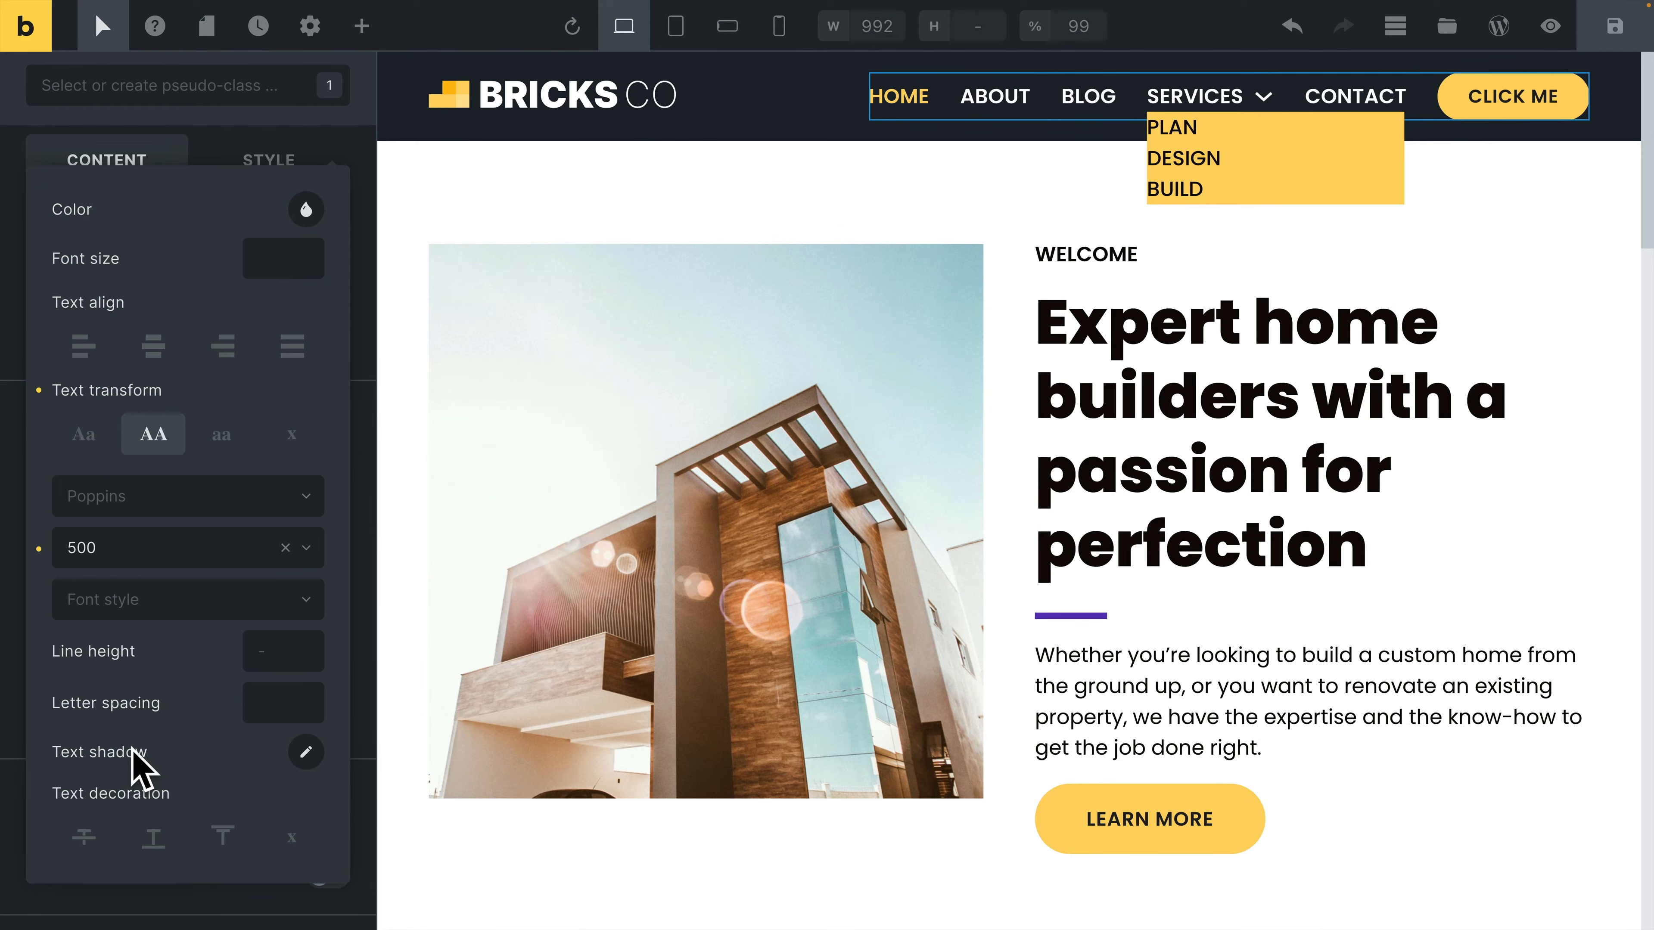
left_click(18, 590)
scroll(52, 567, "up", 3)
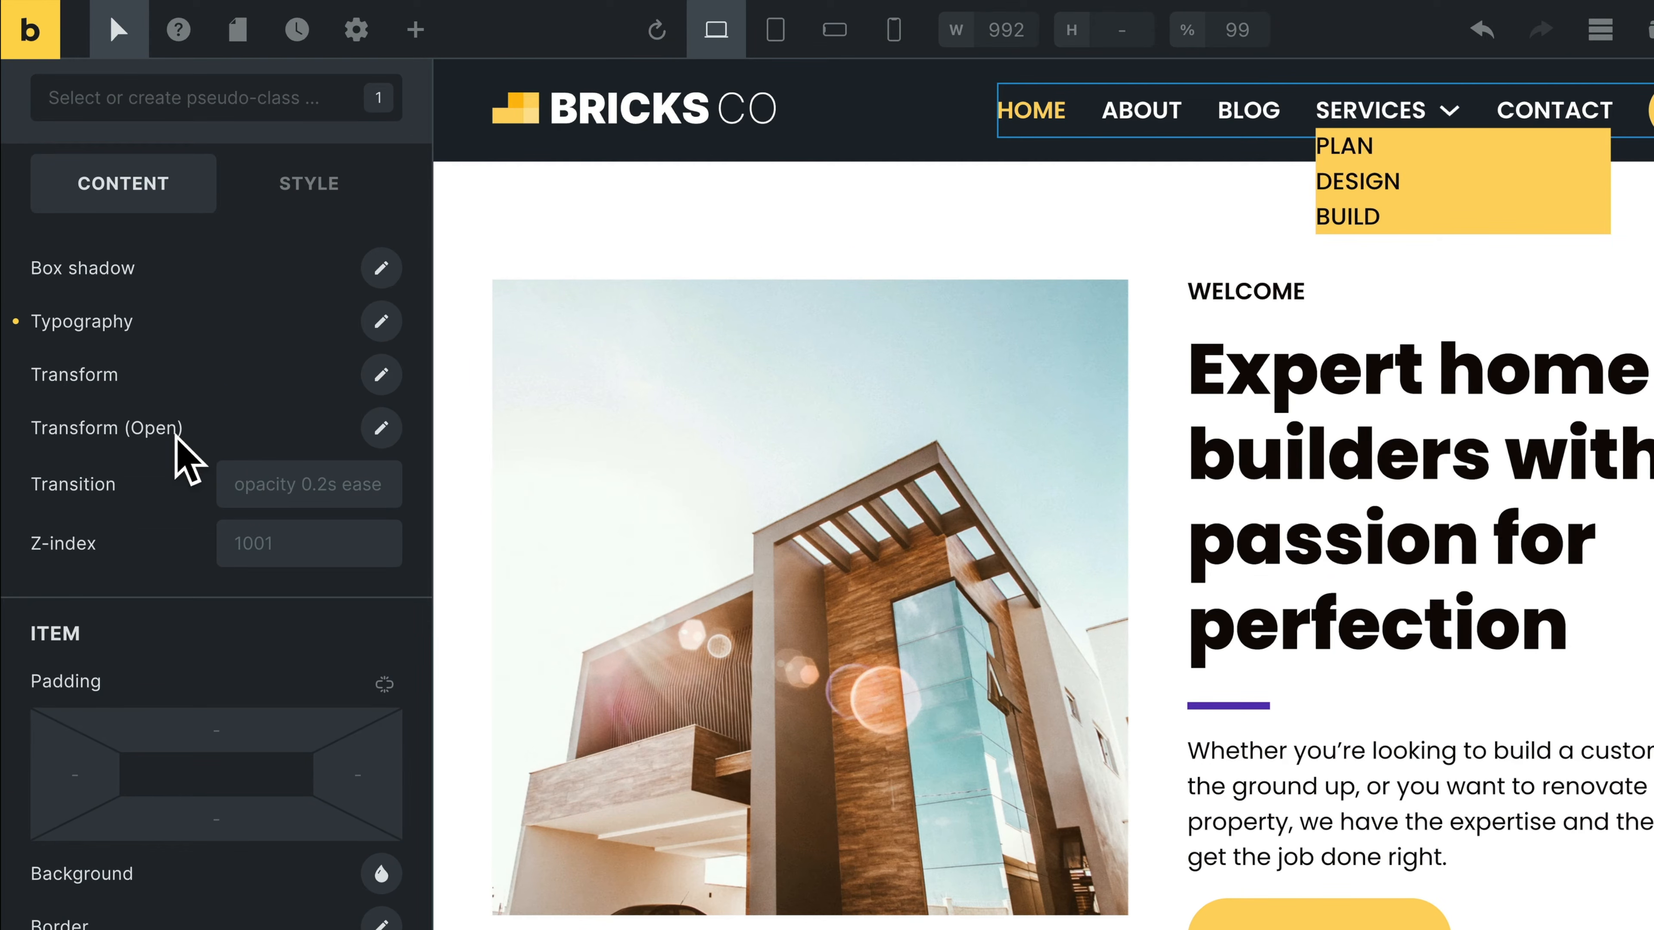
scroll(166, 381, "up", 6)
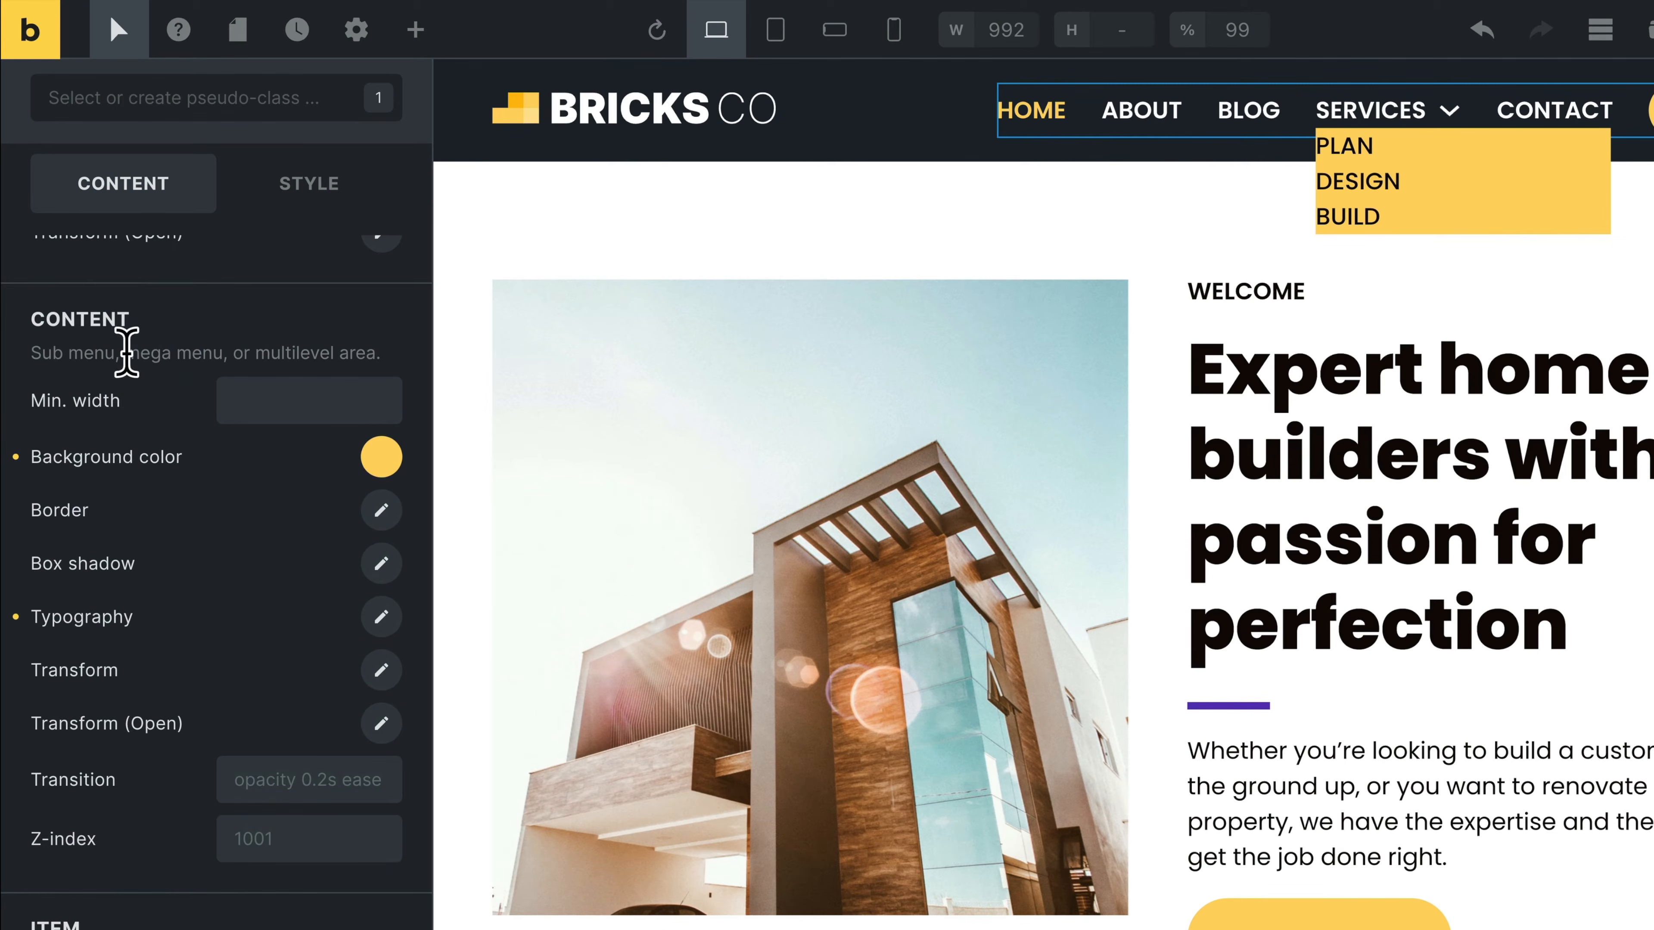
scroll(203, 473, "down", 4)
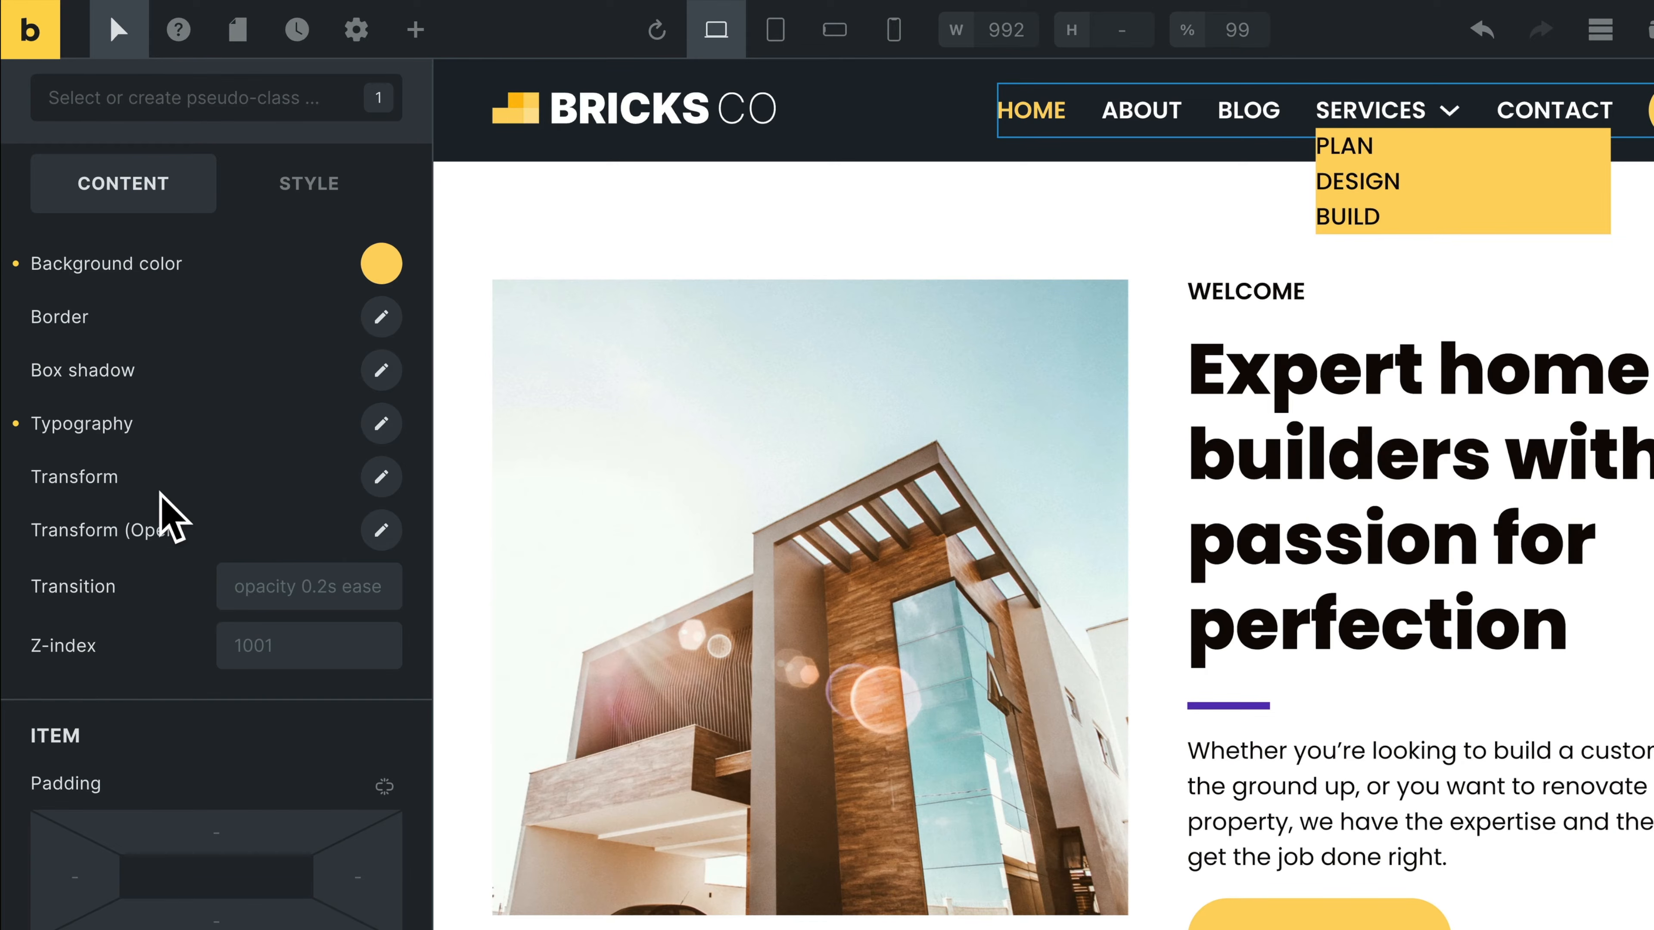
Set the dropdown content's Transform Translate Y to 0
scroll(133, 518, "down", 1)
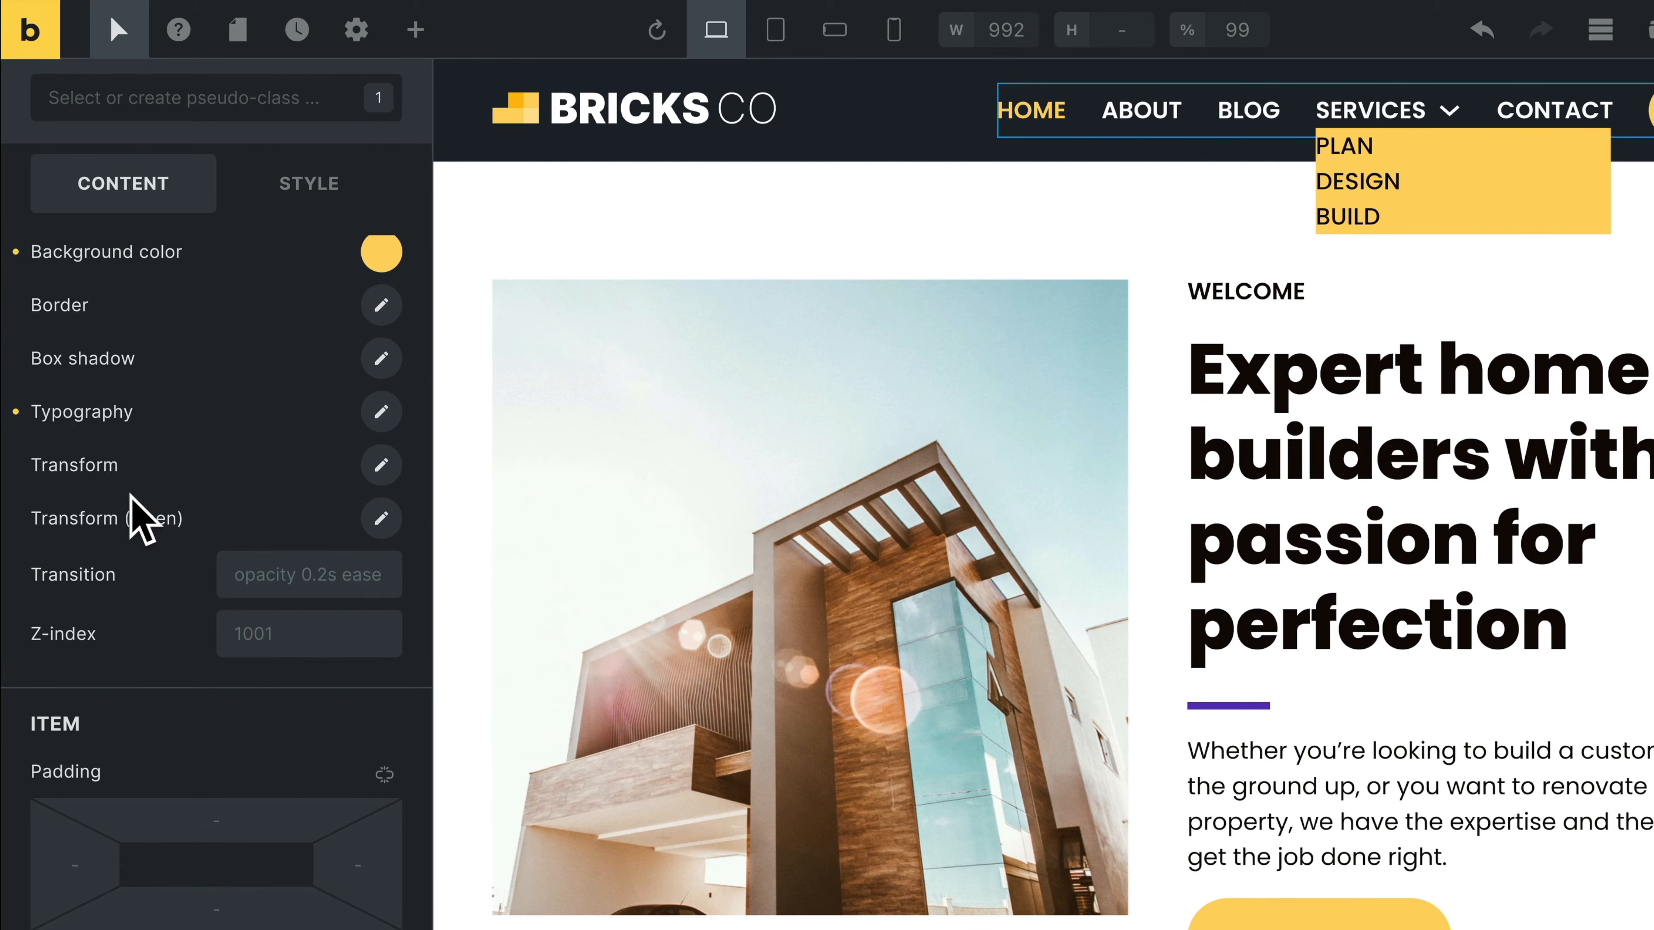
left_click(381, 465)
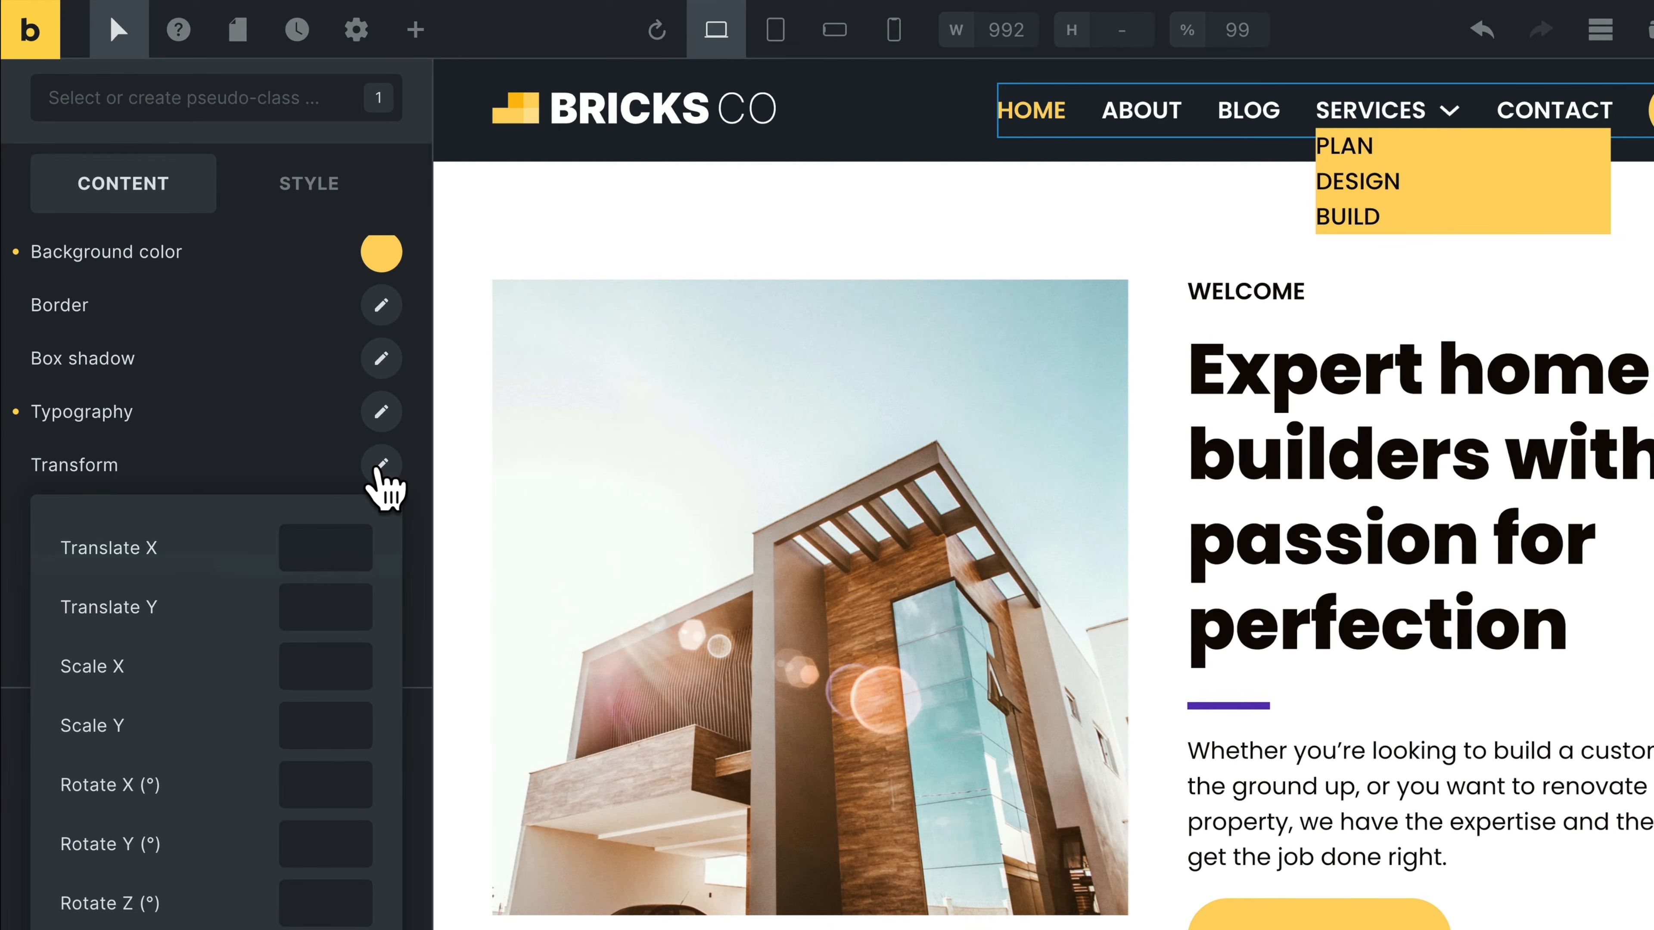
left_click(381, 465)
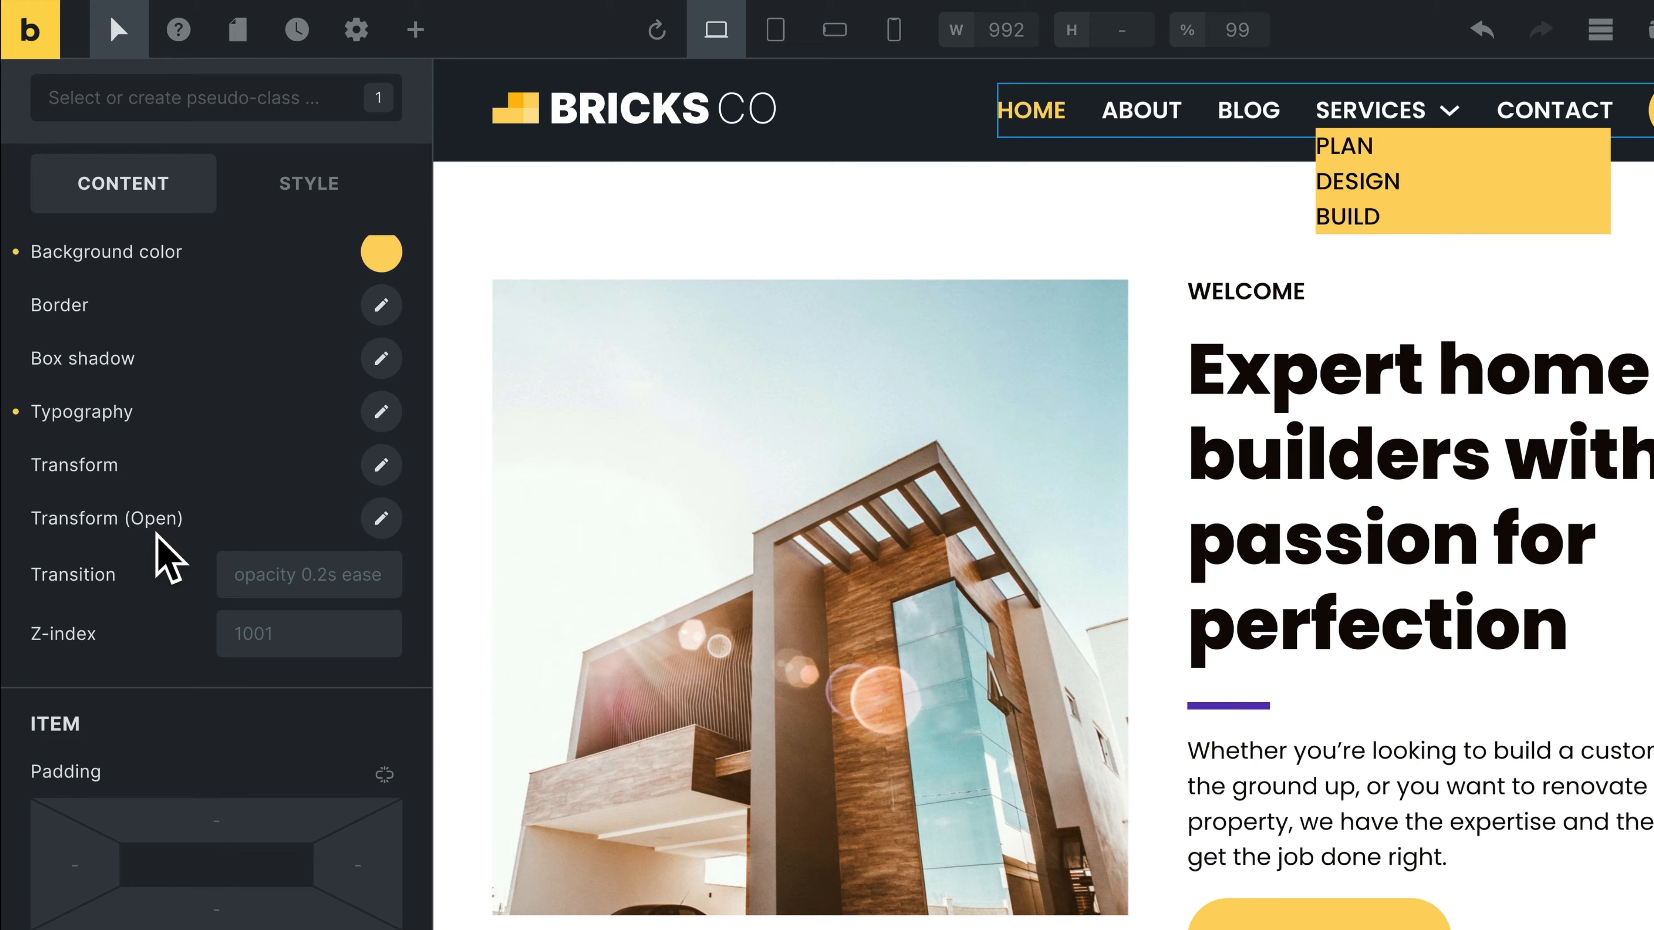
left_click(381, 518)
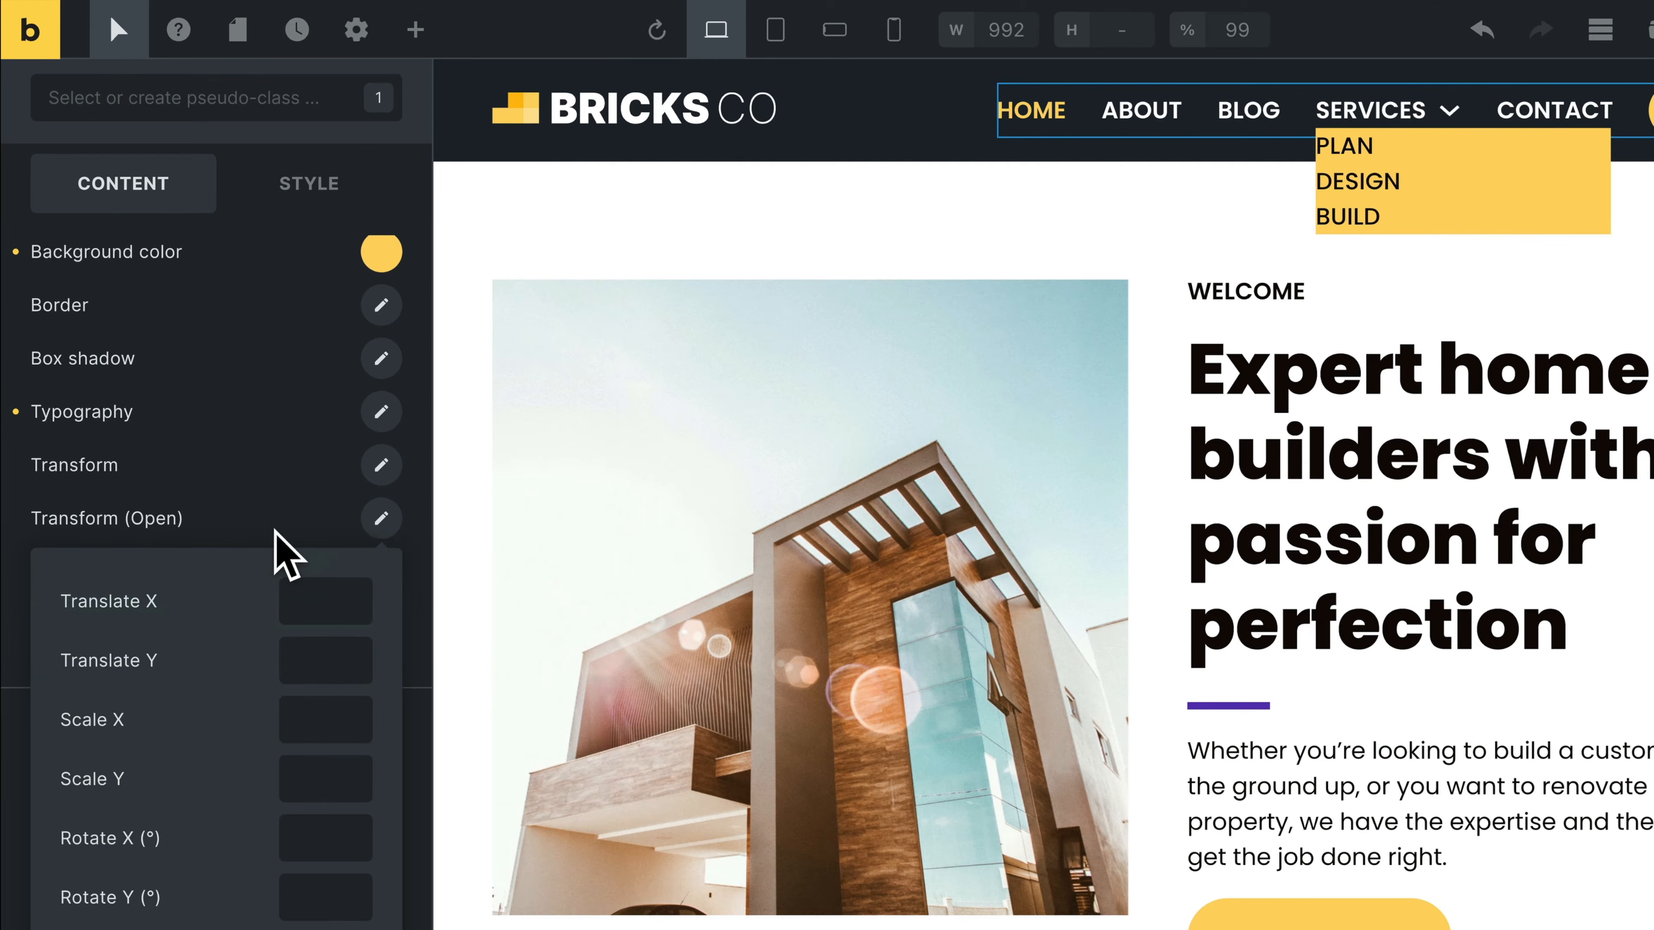
scroll(274, 530, "down", 1)
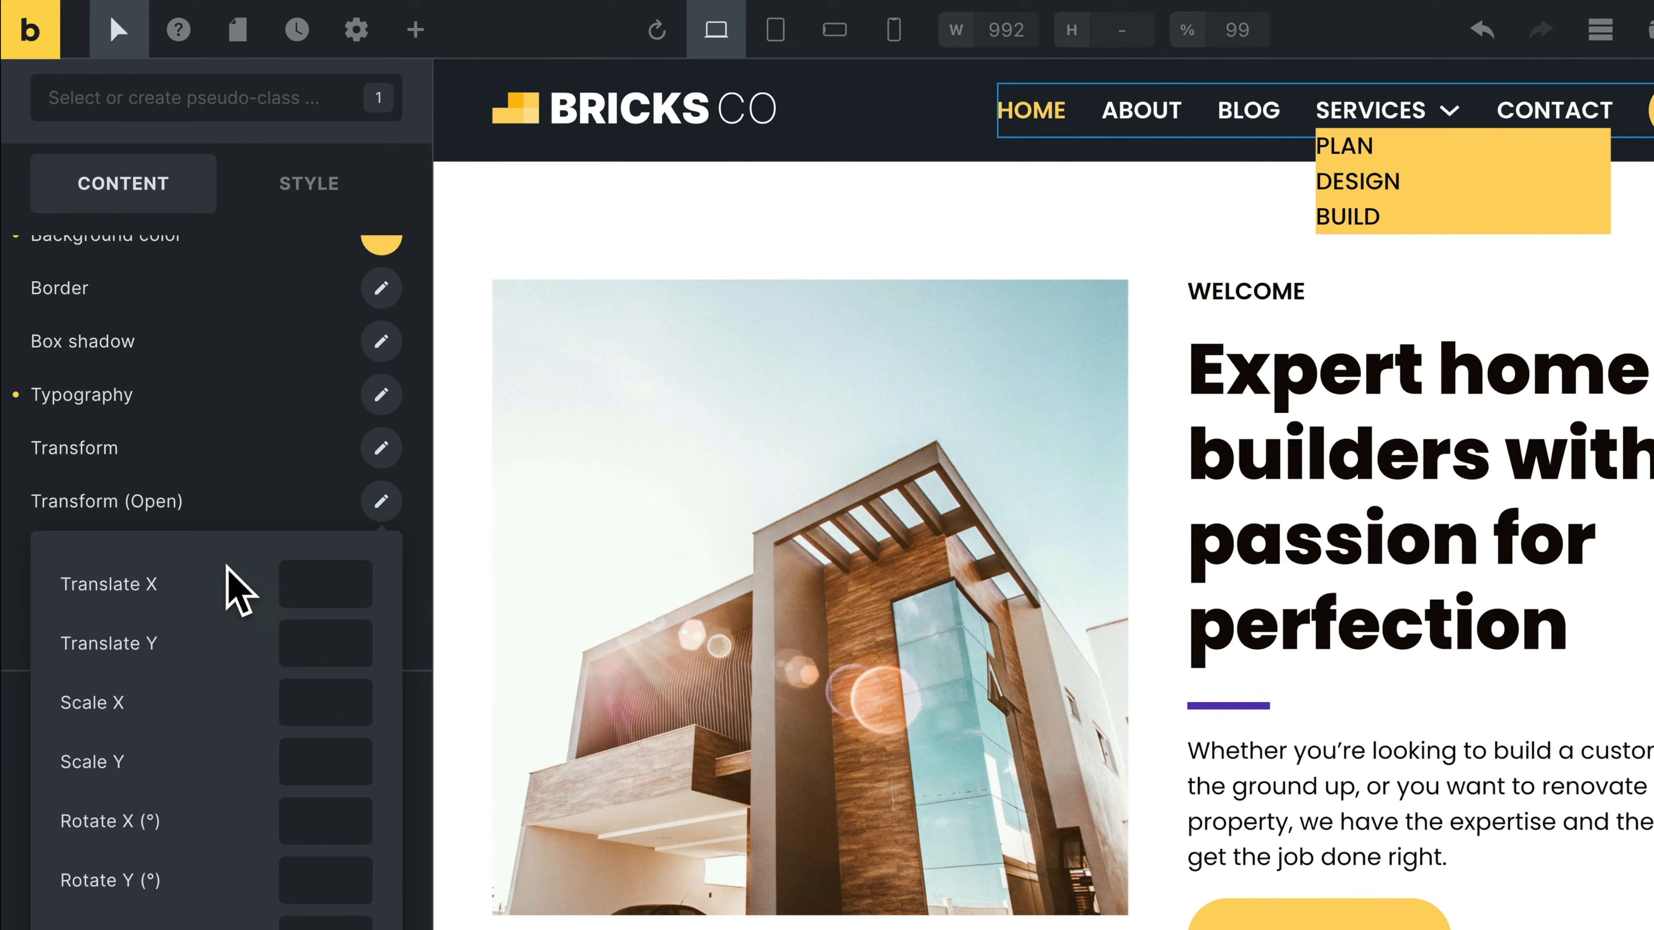
left_click(381, 511)
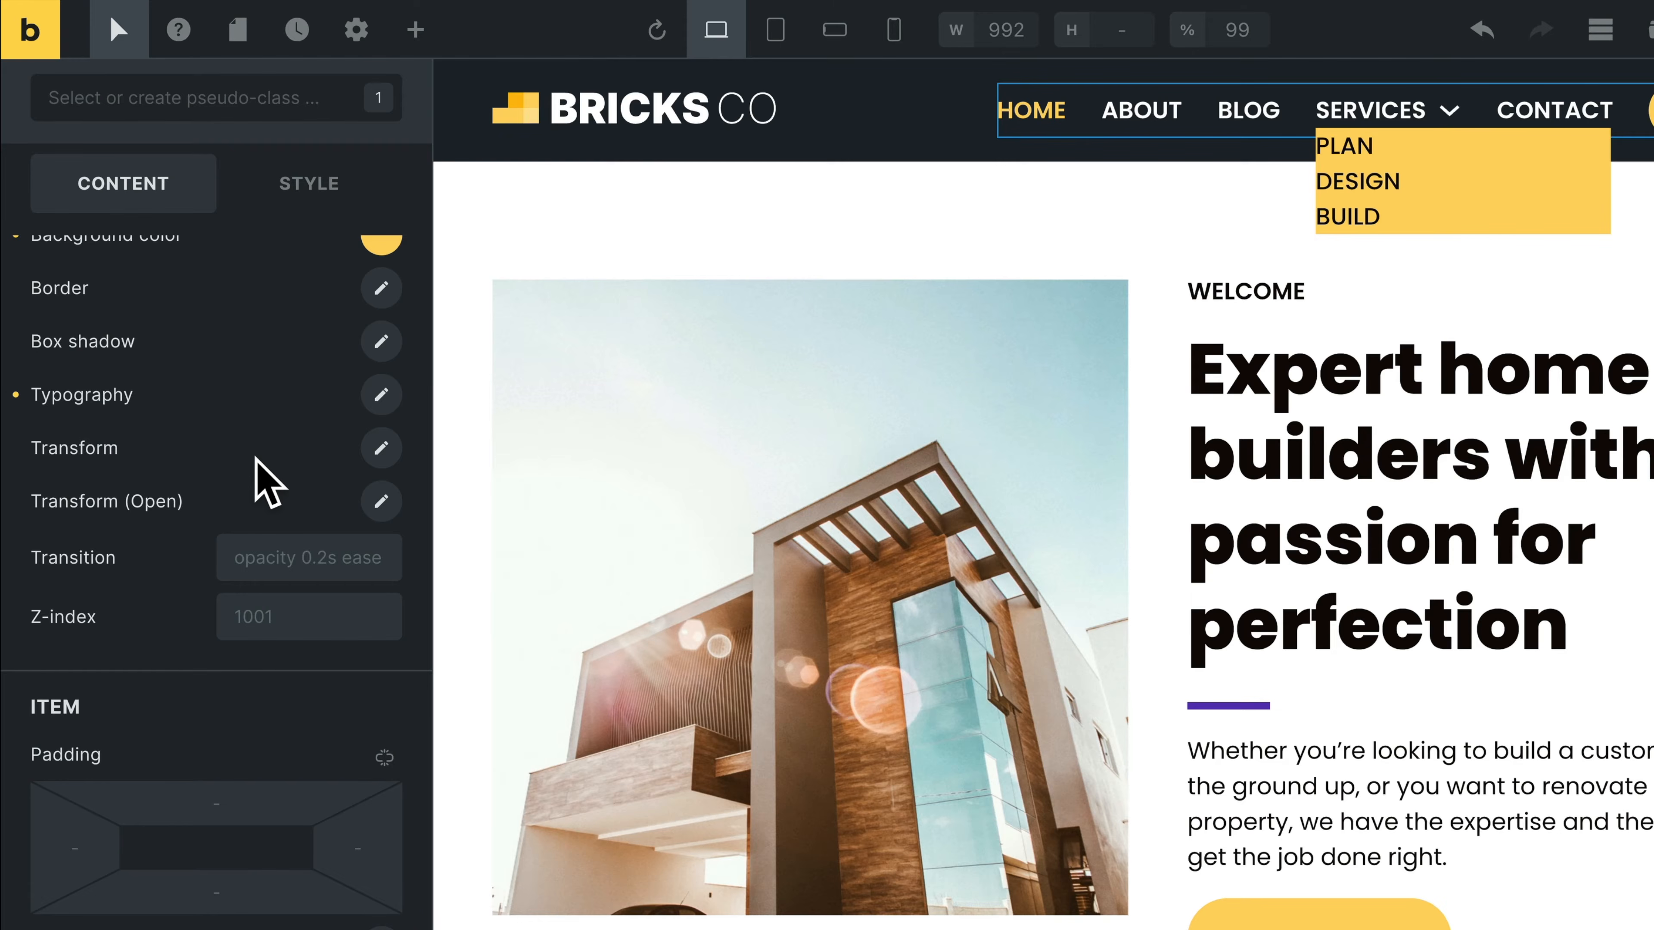
scroll(266, 480, "down", 1)
left_click(377, 431)
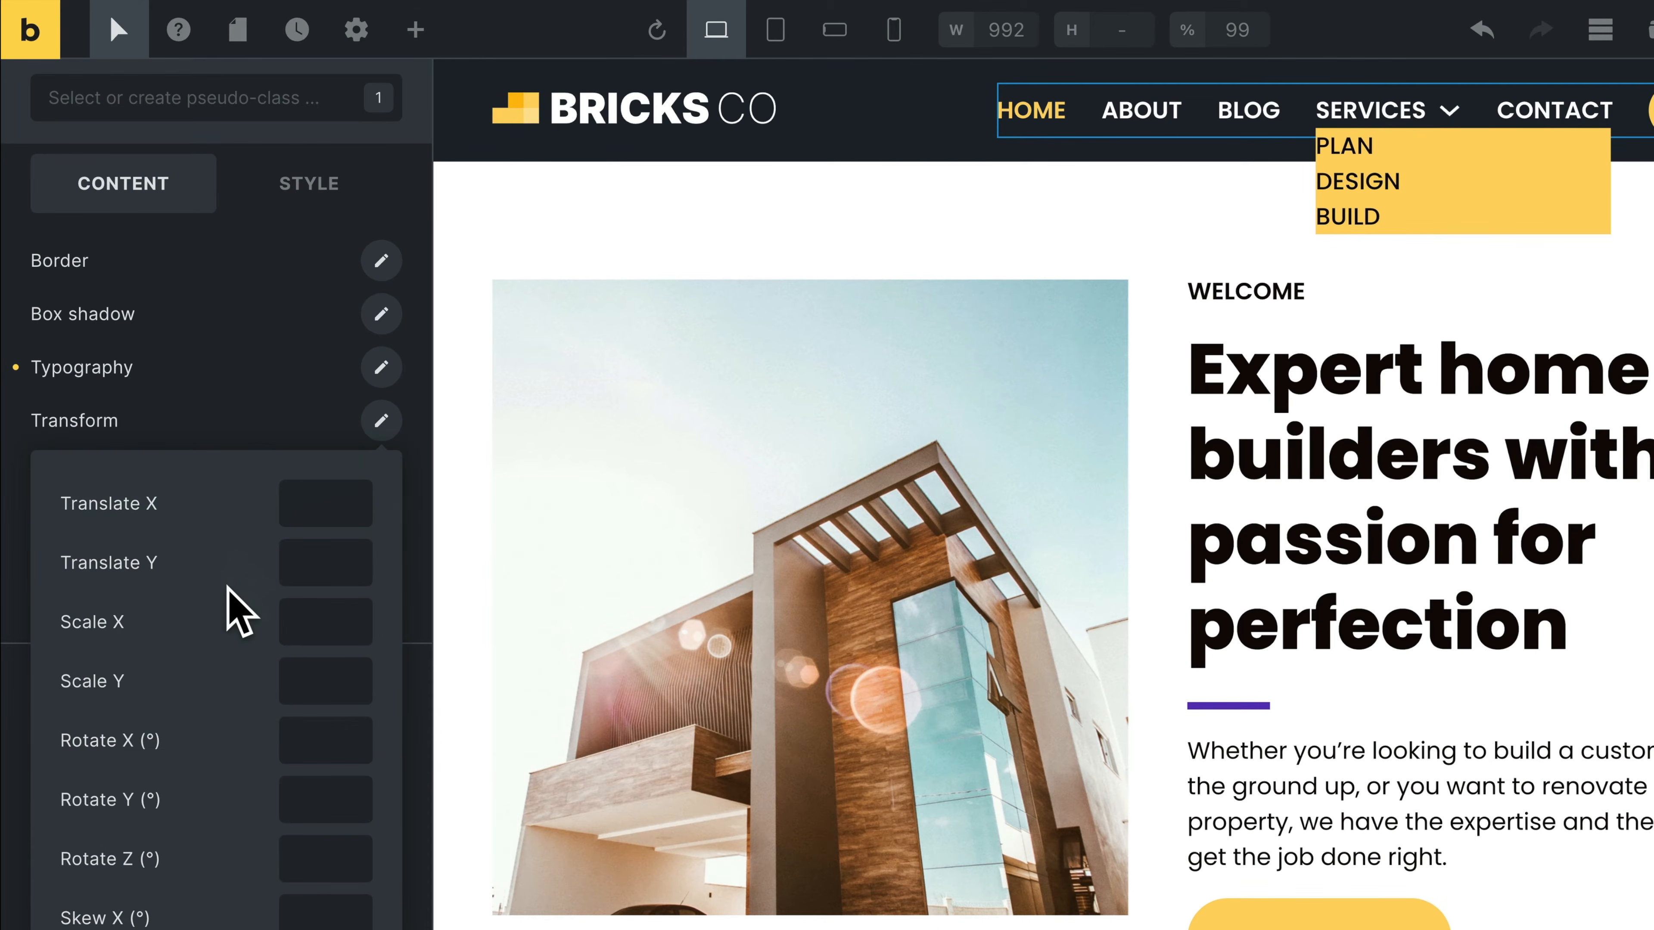
scroll(204, 684, "down", 2)
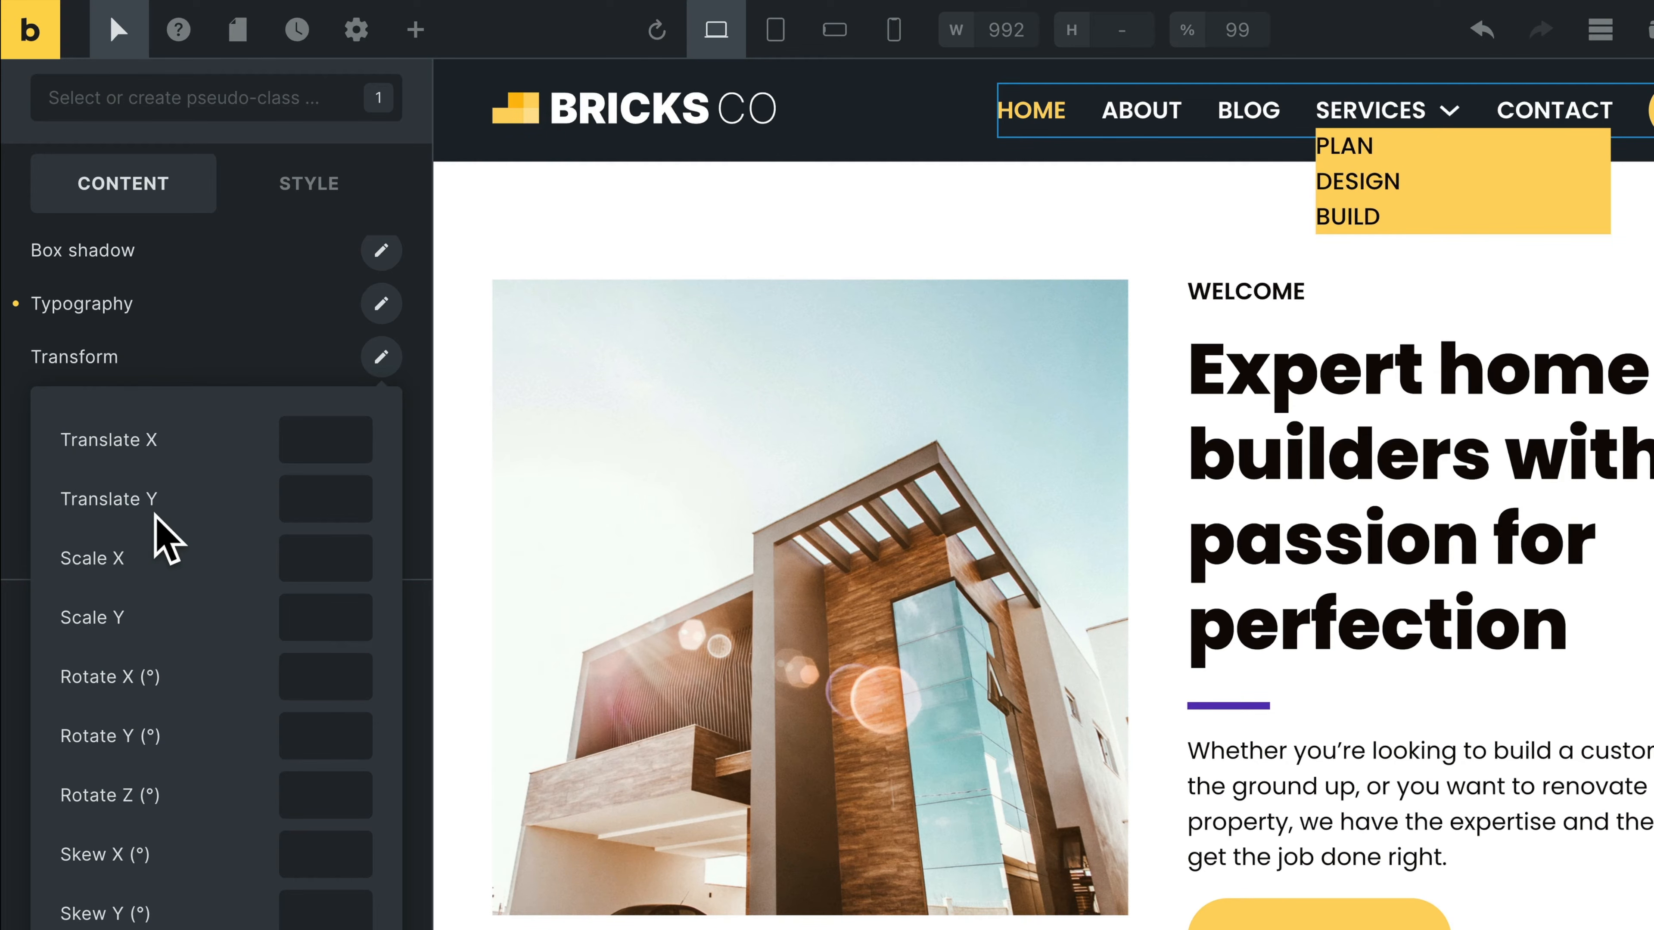
left_click(305, 505)
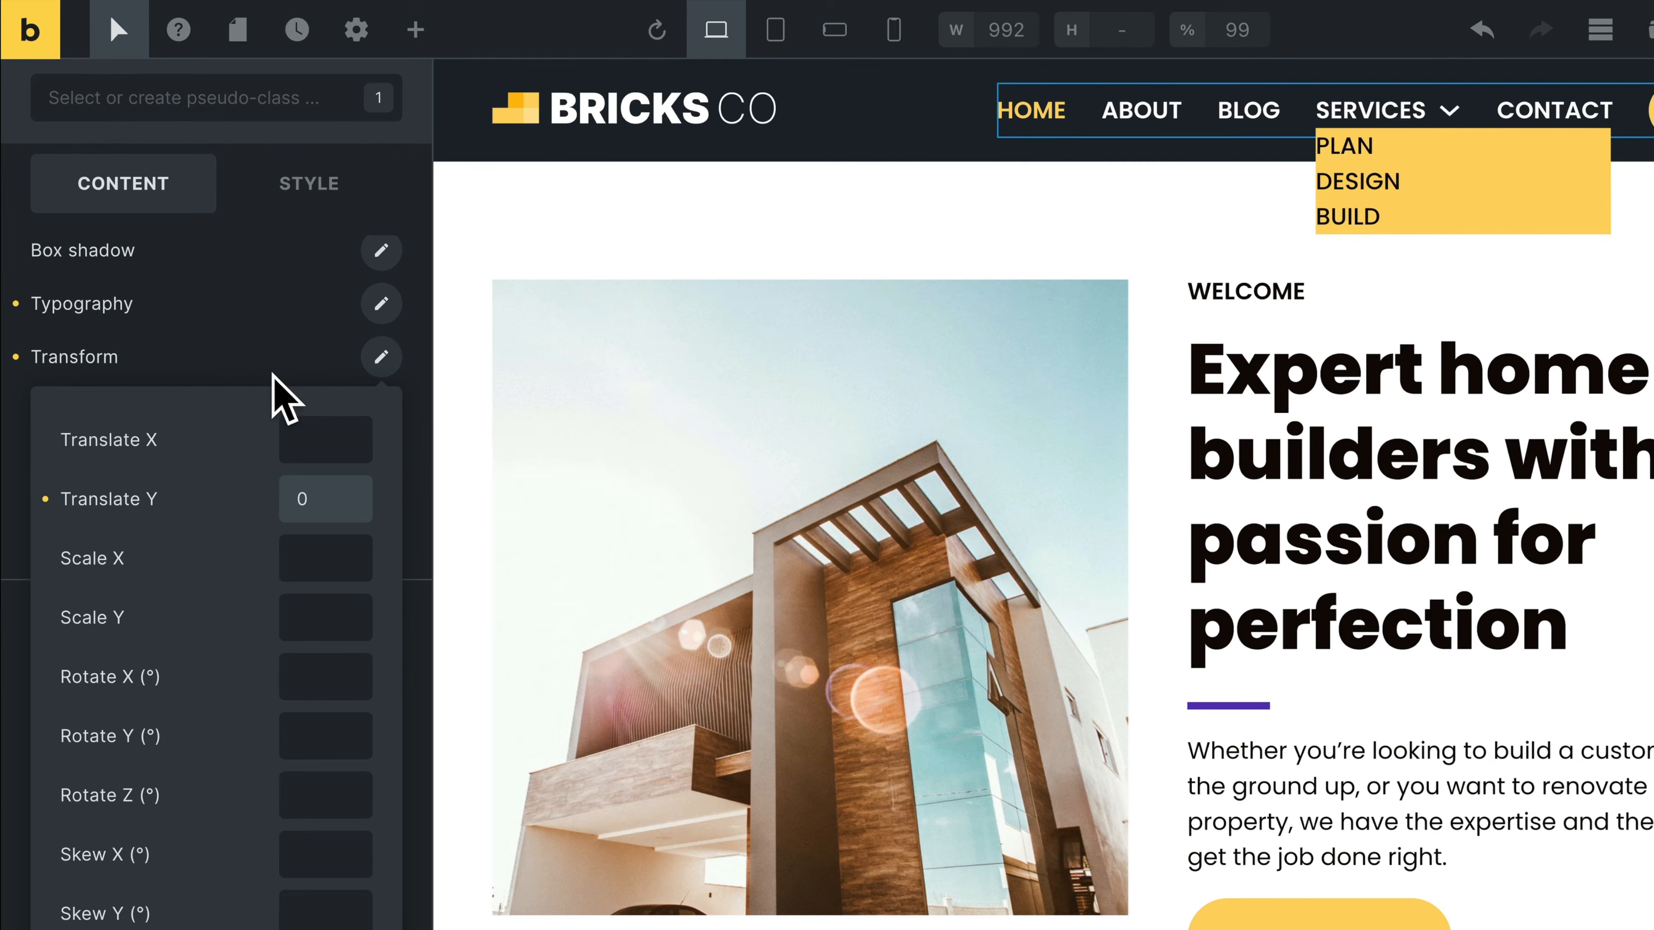
Set Translate Y to 10 in the dropdown content's Transform (Open) settings
left_click(381, 409)
left_click(303, 551)
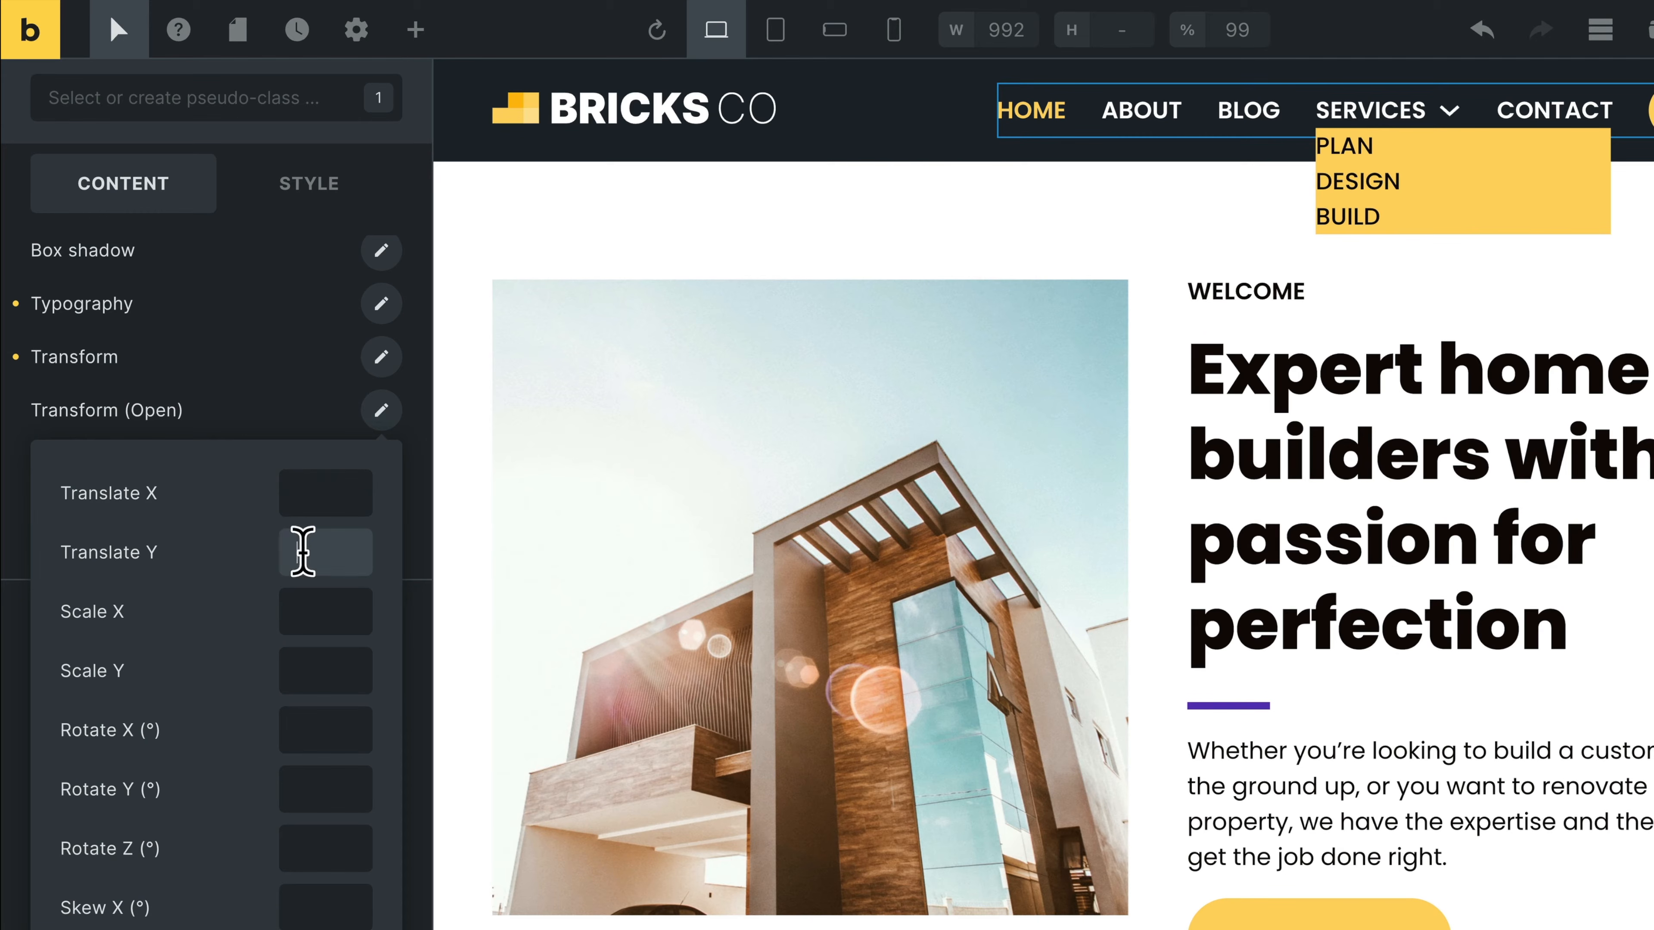
type("10")
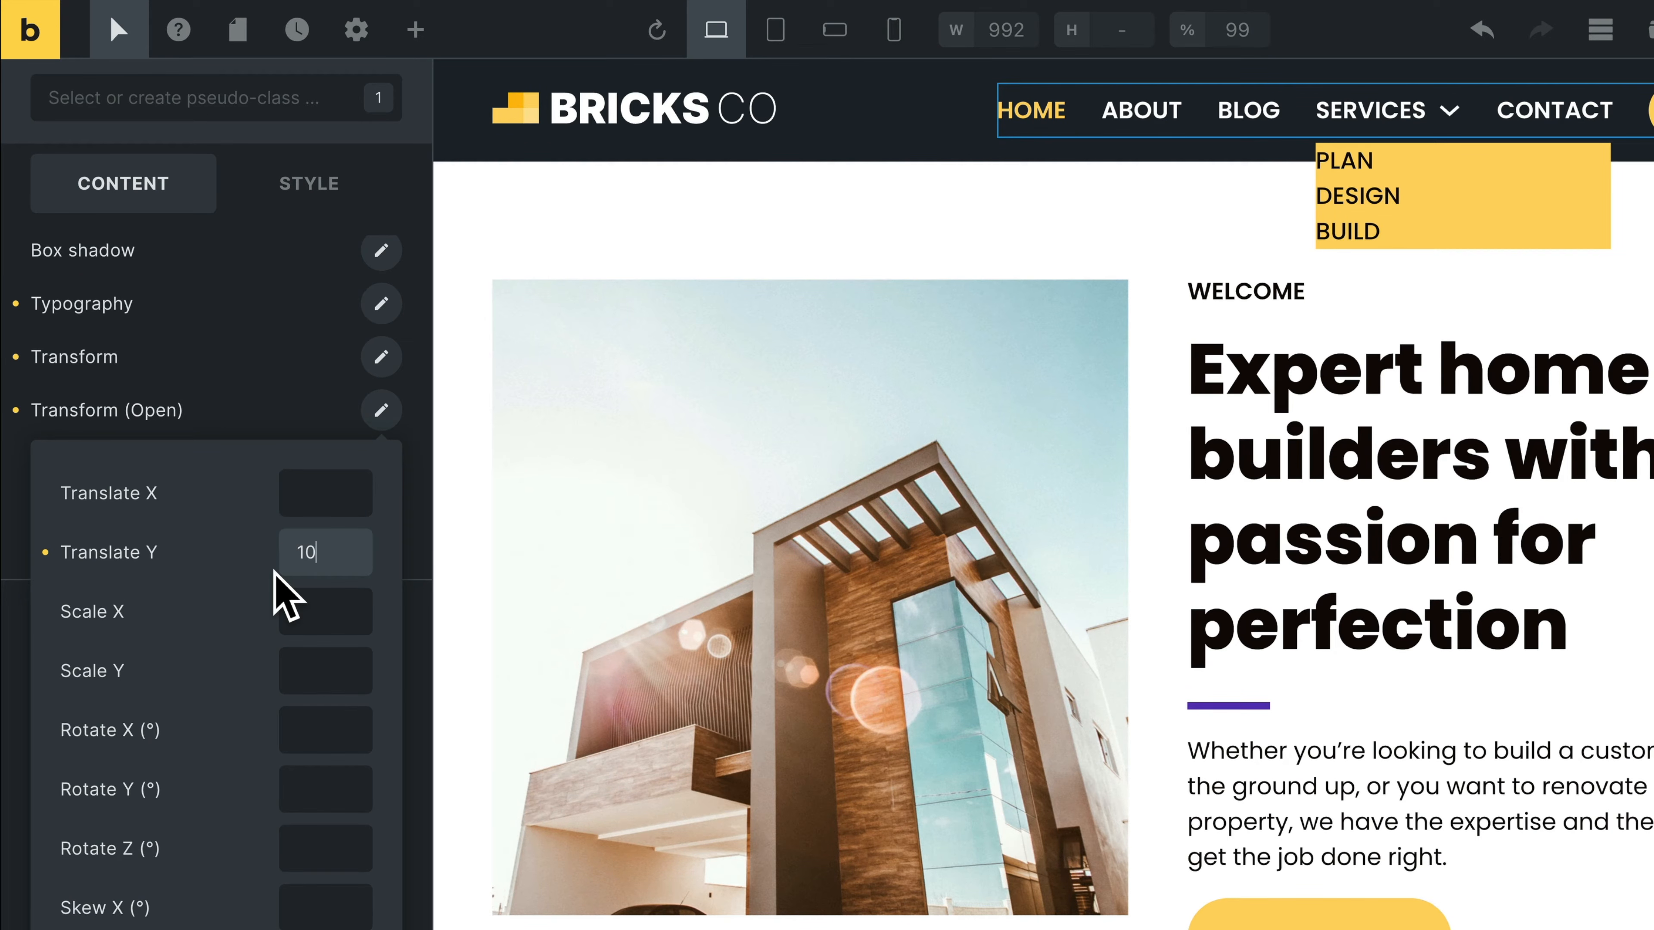
left_click(309, 407)
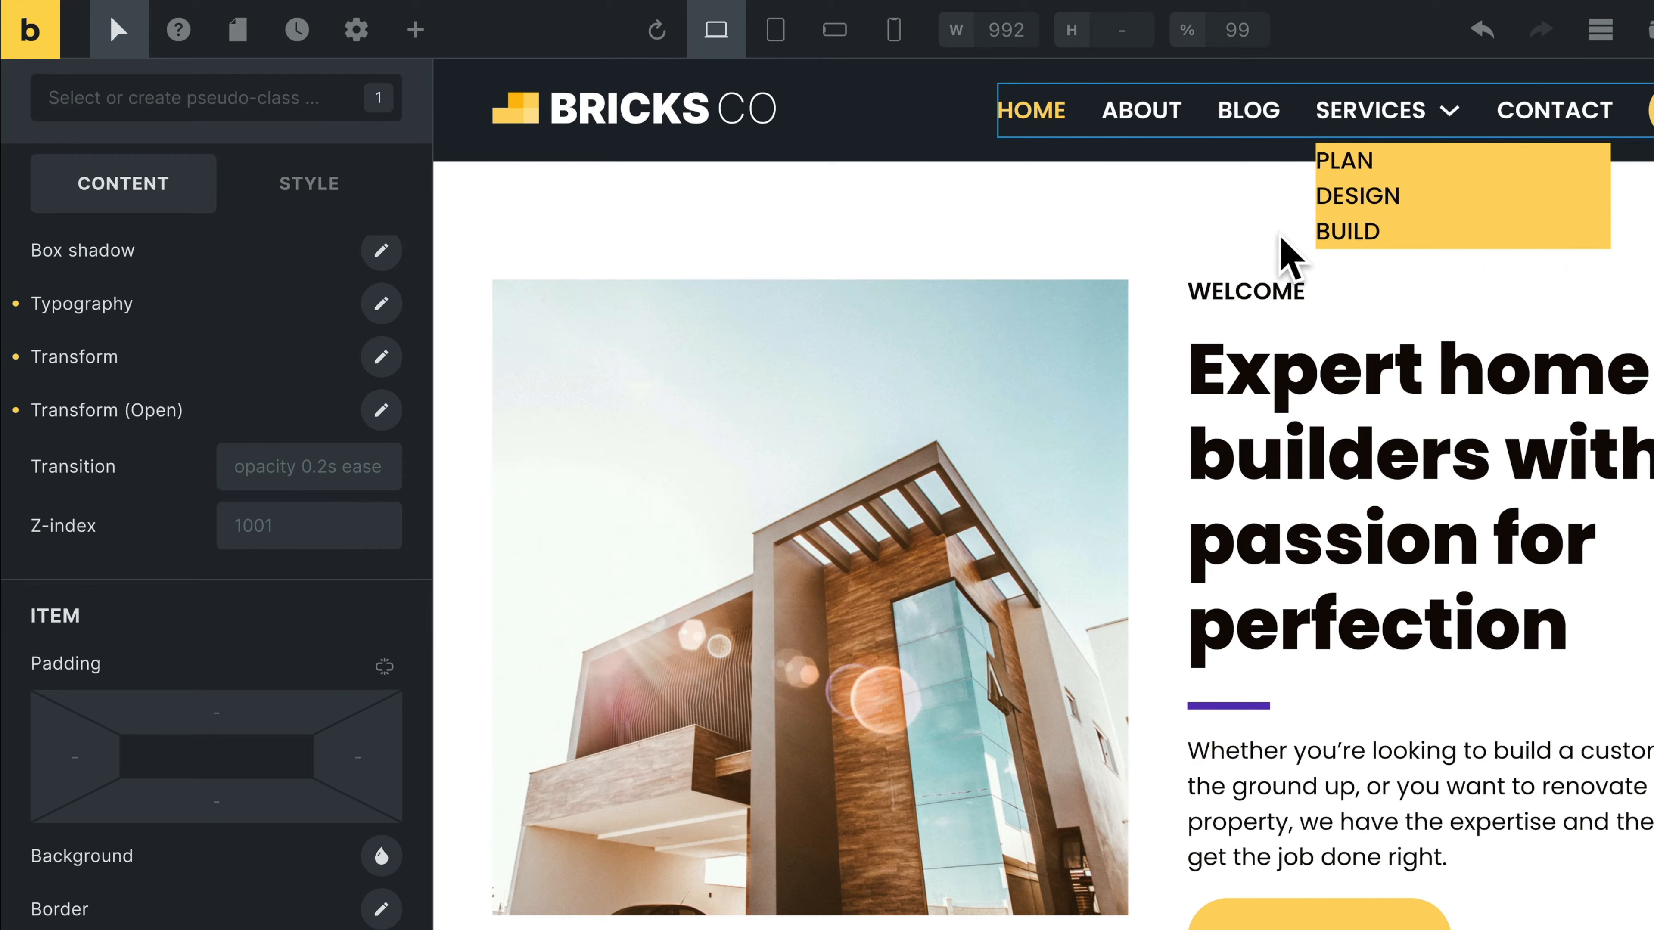
Preview the Services dropdown's opening and closing motion by repeatedly collapsing and expanding the nav's Dropdown settings
scroll(194, 401, "up", 4)
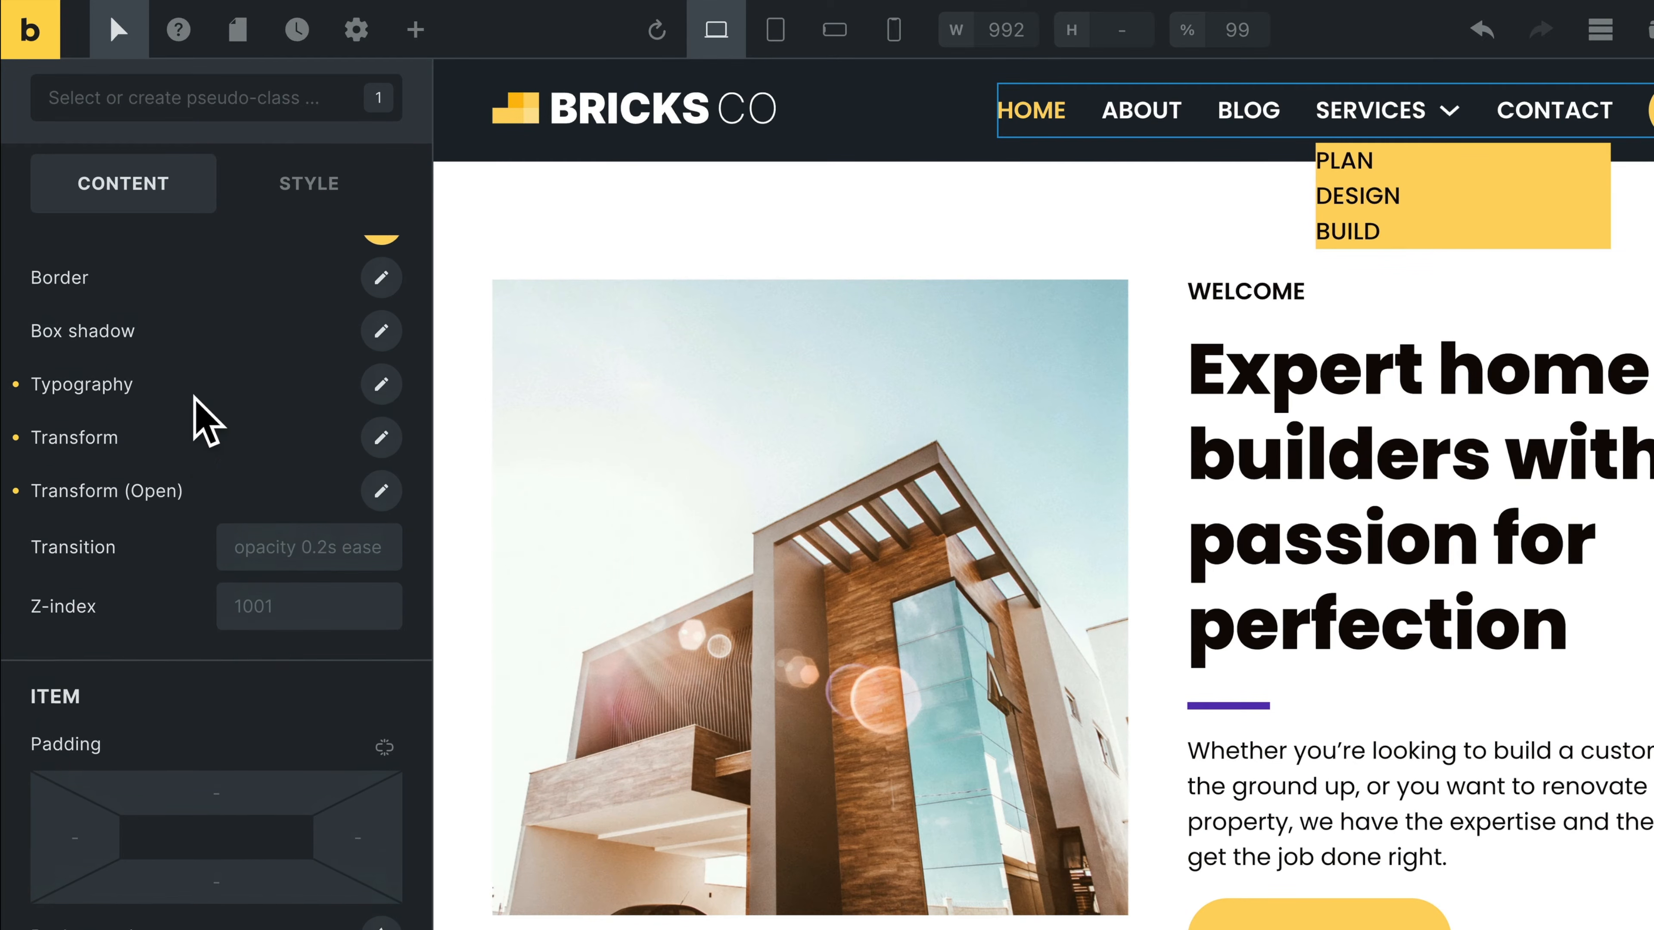
scroll(194, 399, "up", 12)
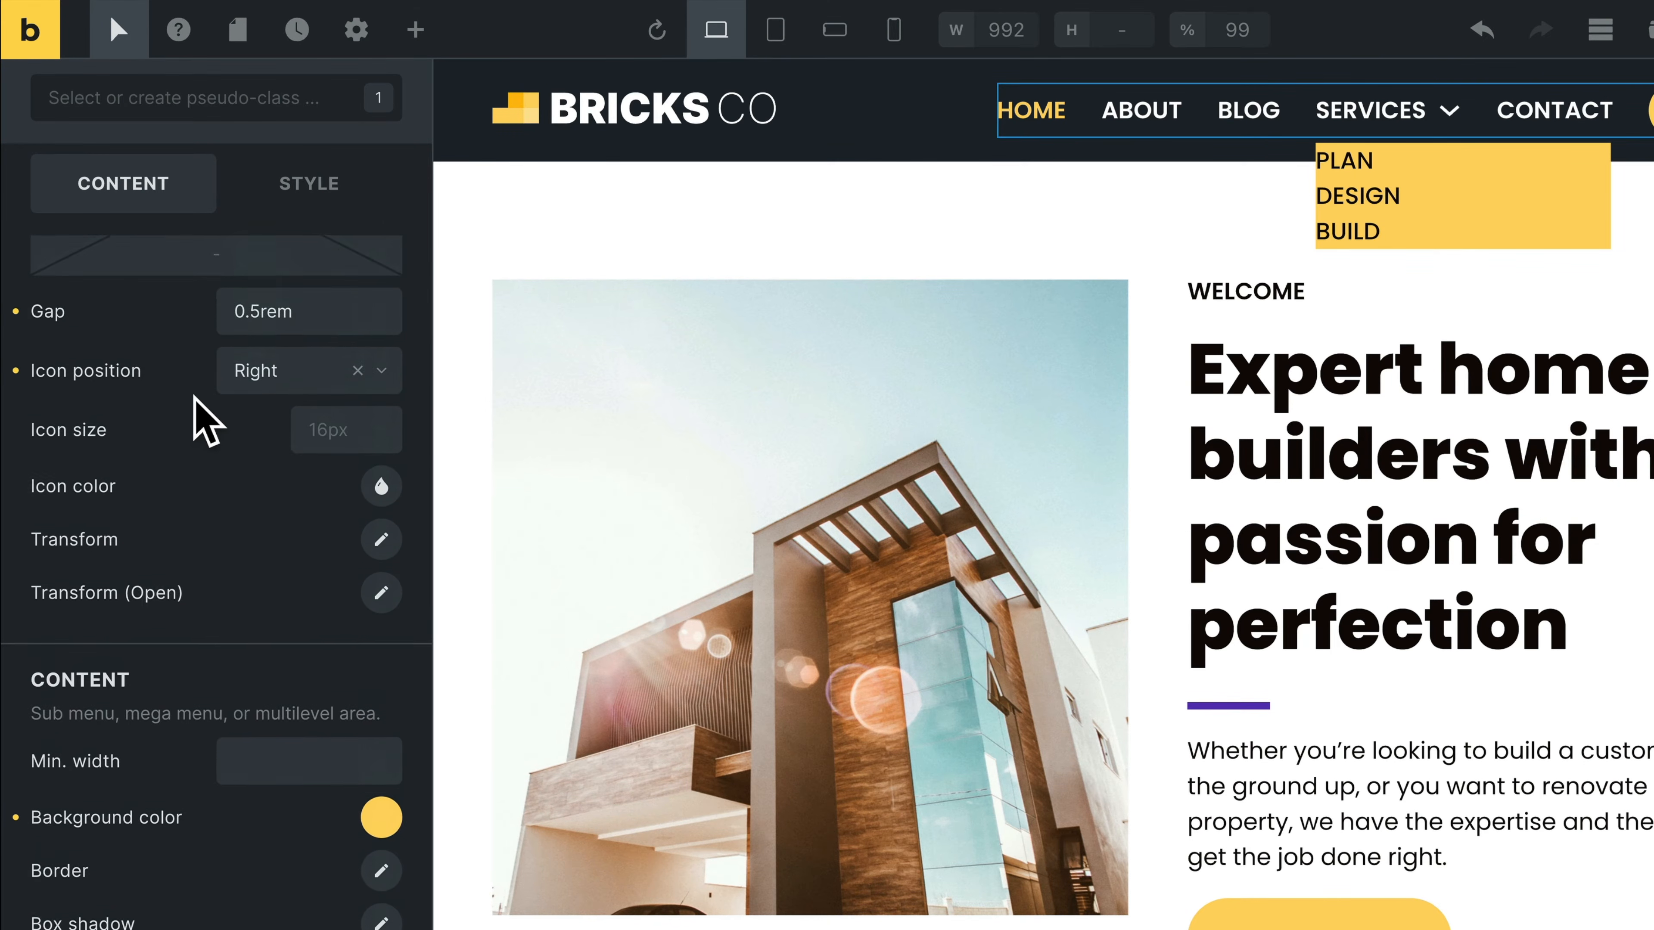
left_click(129, 345)
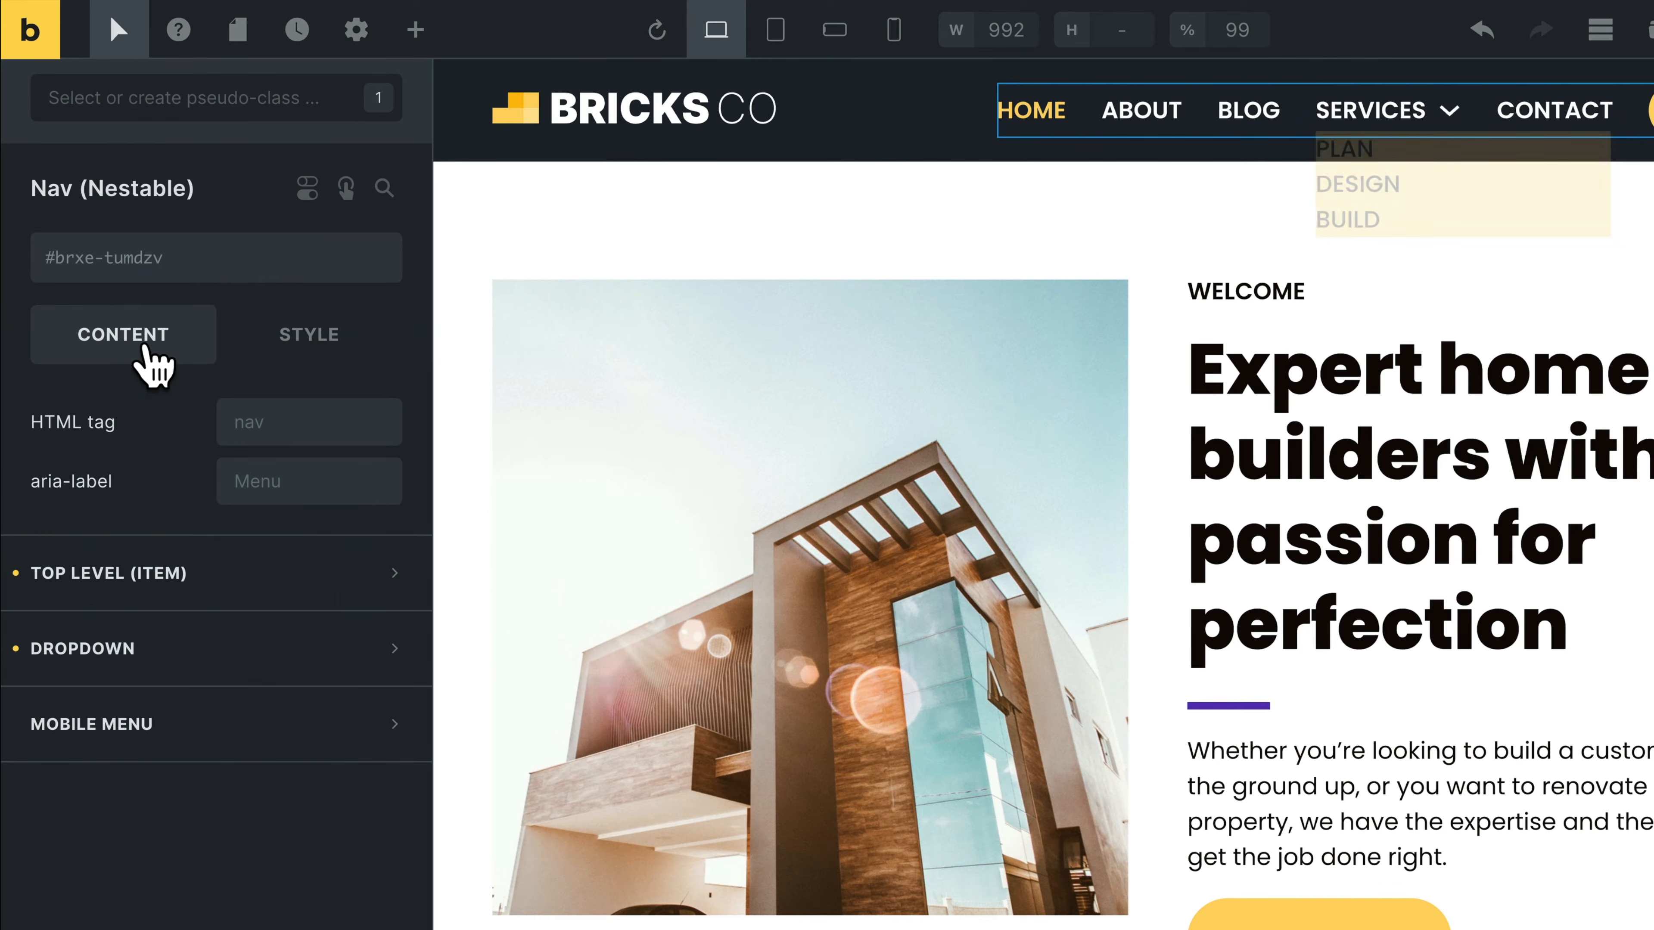
left_click(125, 648)
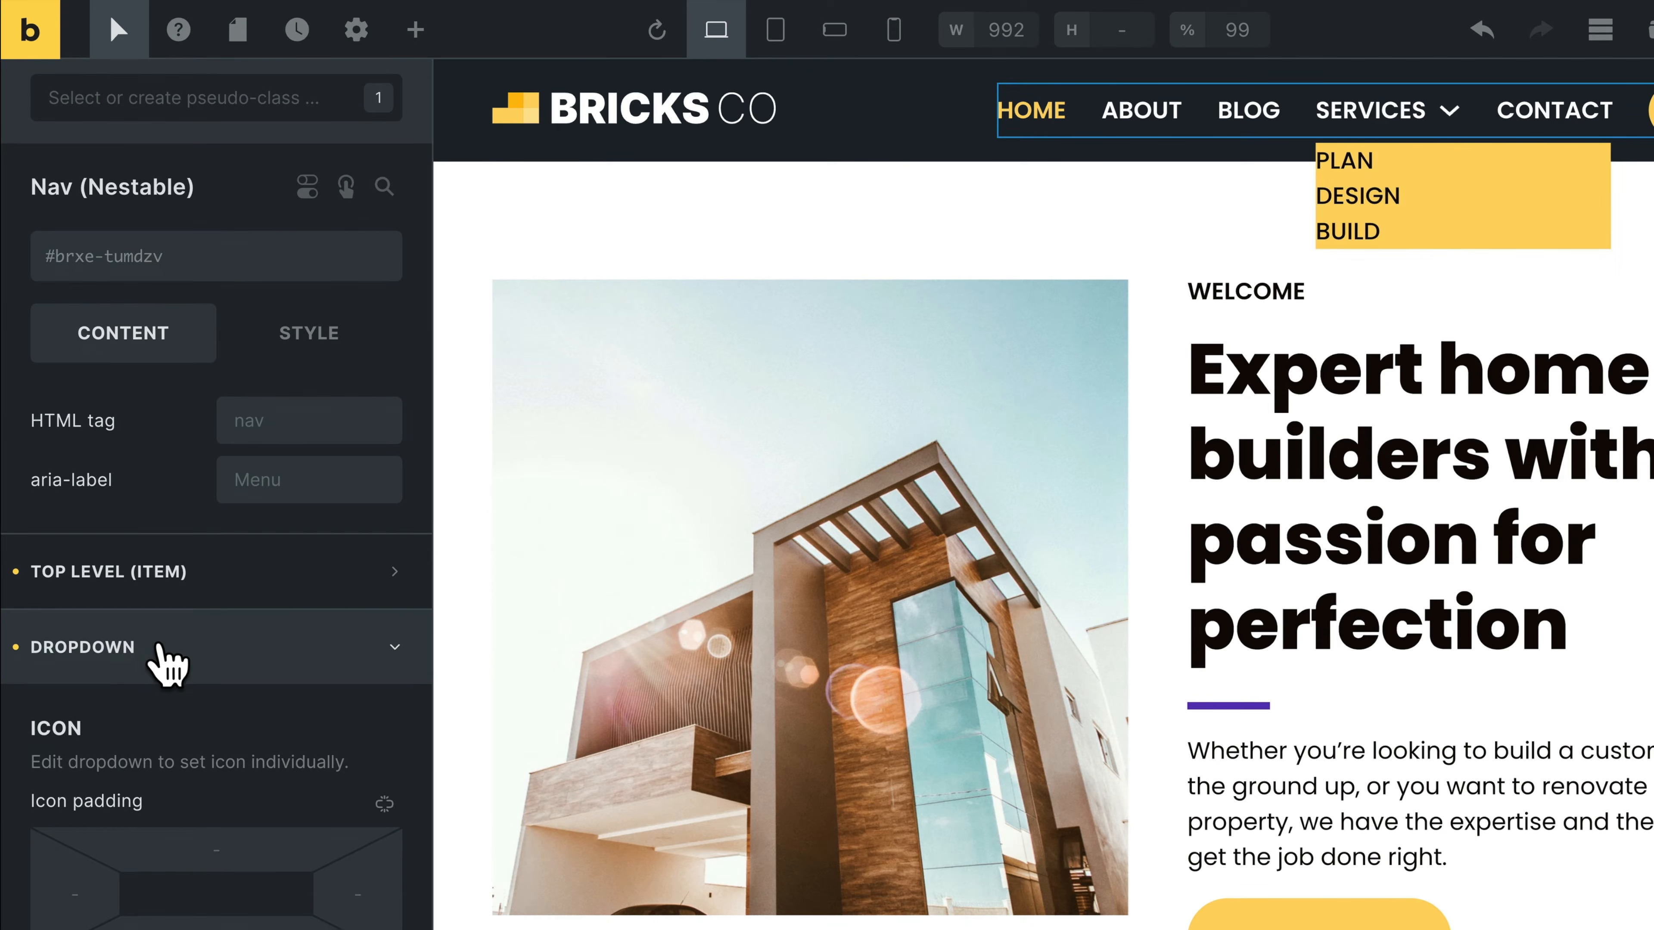
scroll(151, 443, "down", 4)
left_click(148, 422)
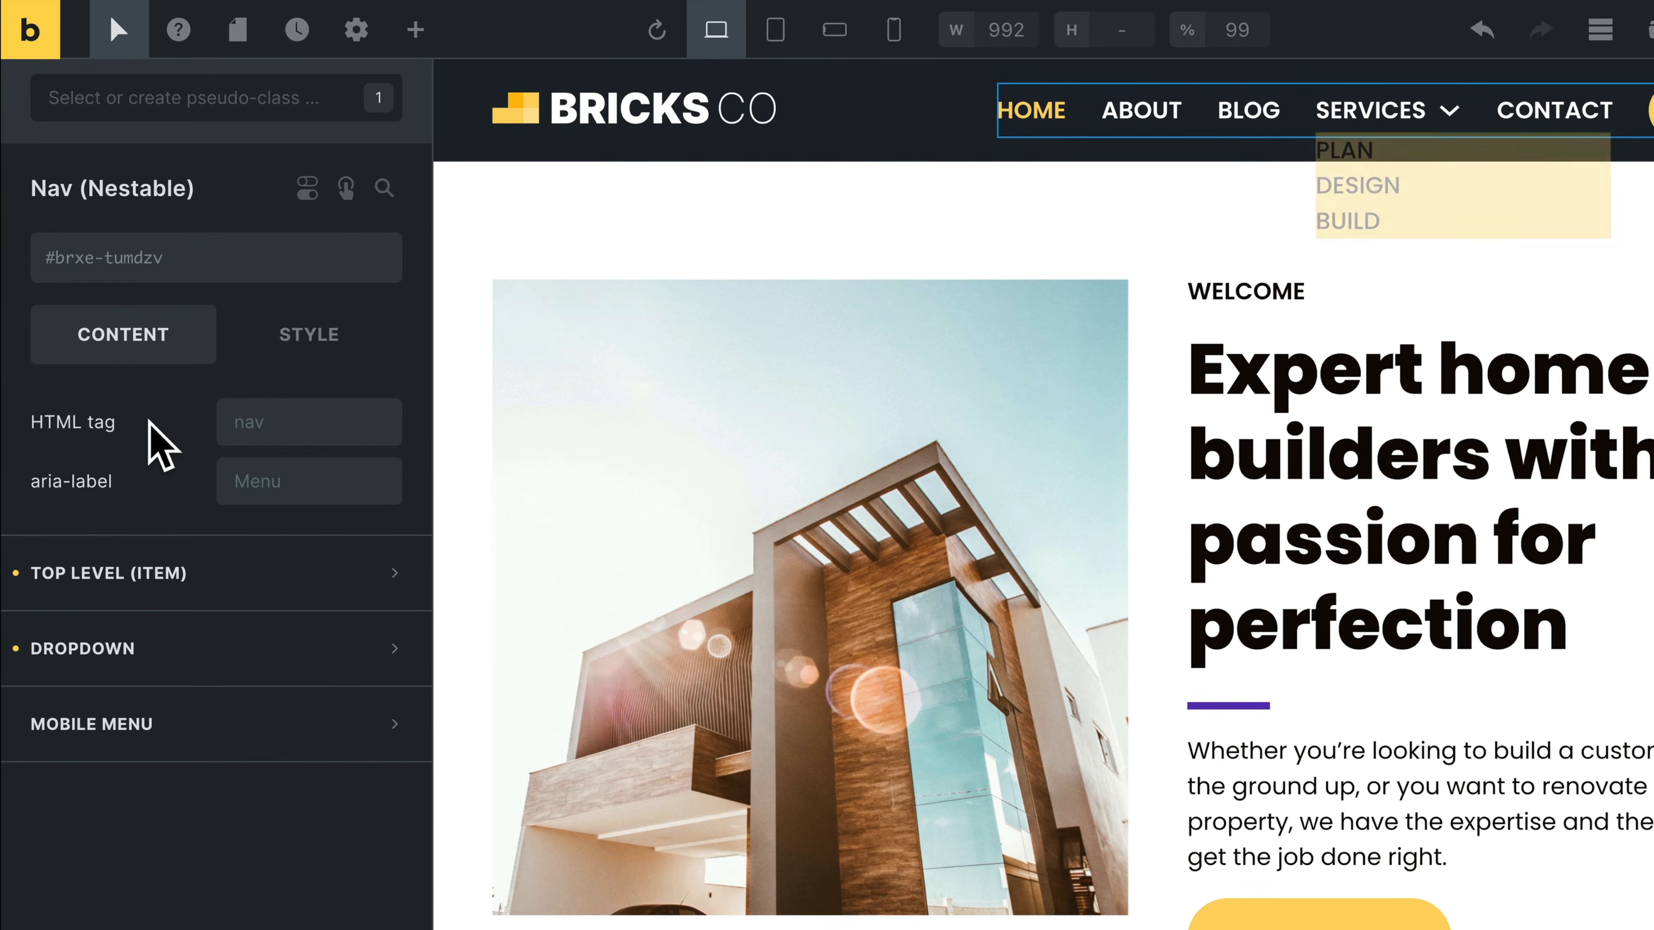
left_click(143, 652)
left_click(143, 652)
left_click(143, 652)
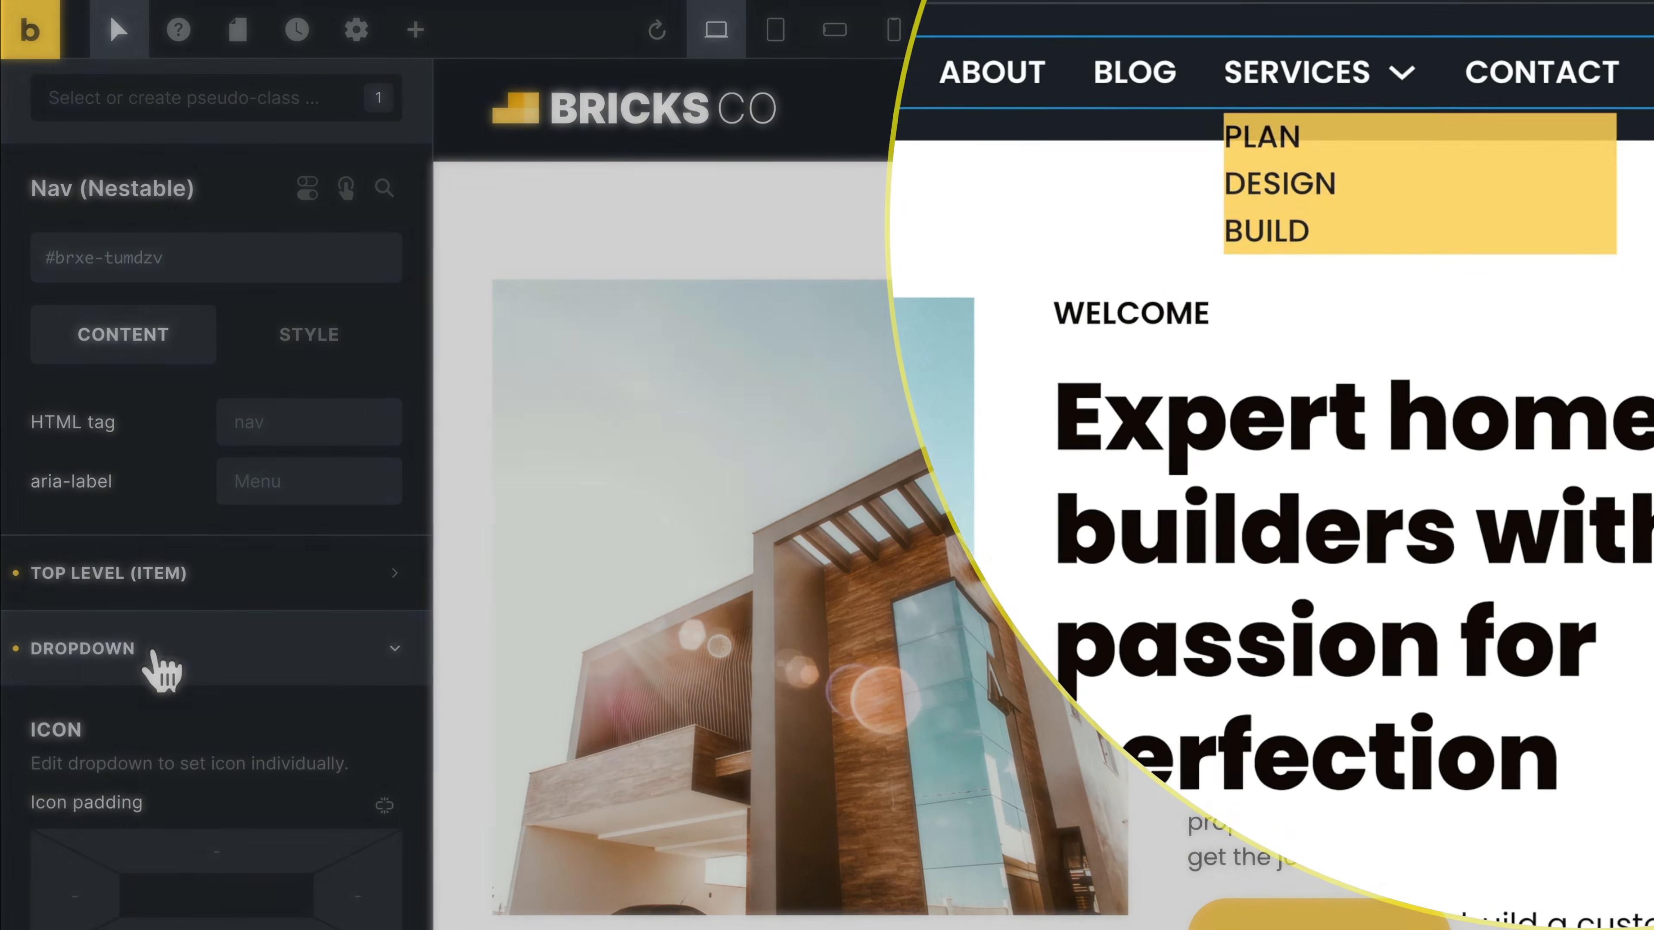
left_click(172, 652)
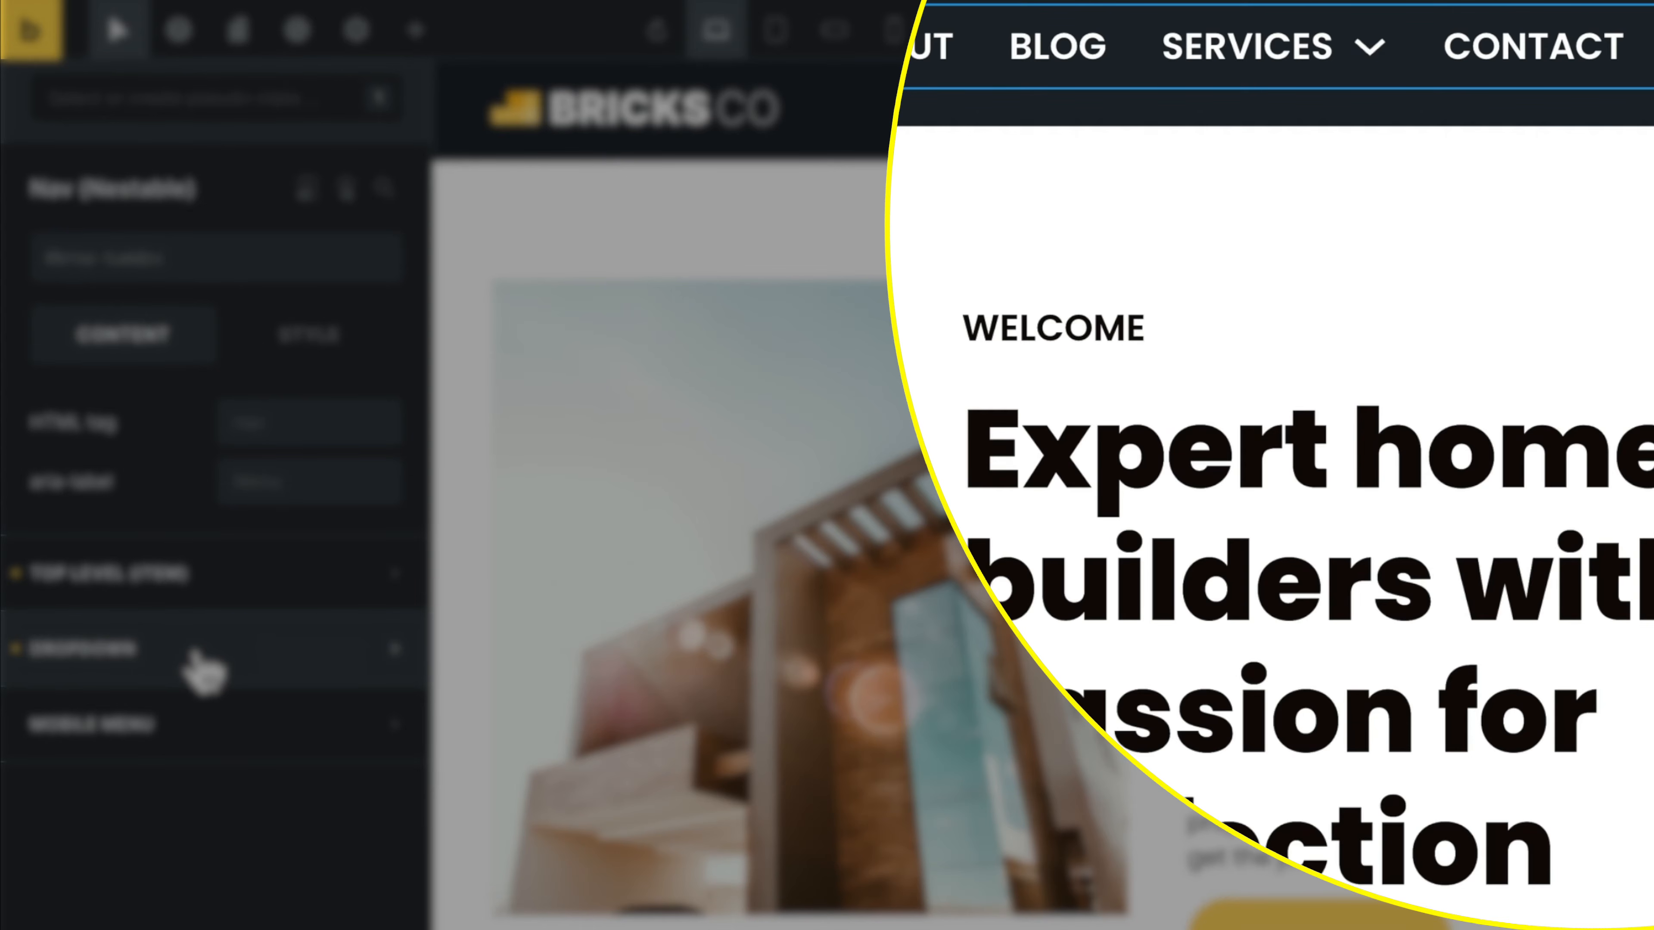
left_click(247, 652)
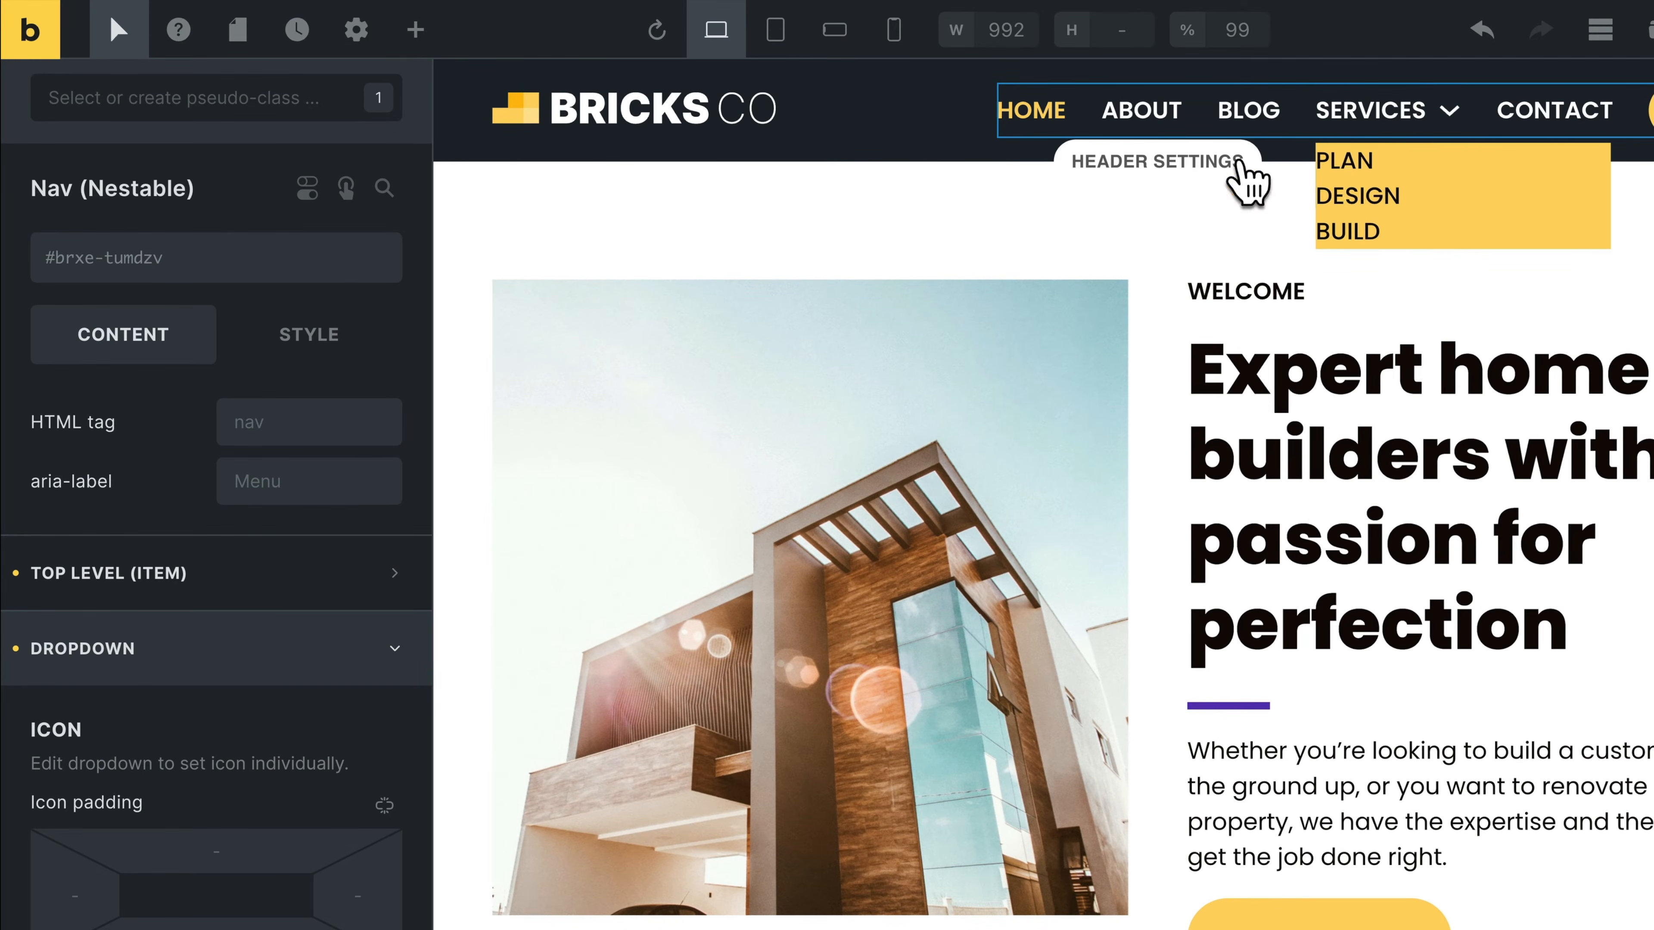
Change the dropdown content's Transform Translate Y to 4
scroll(286, 641, "down", 15)
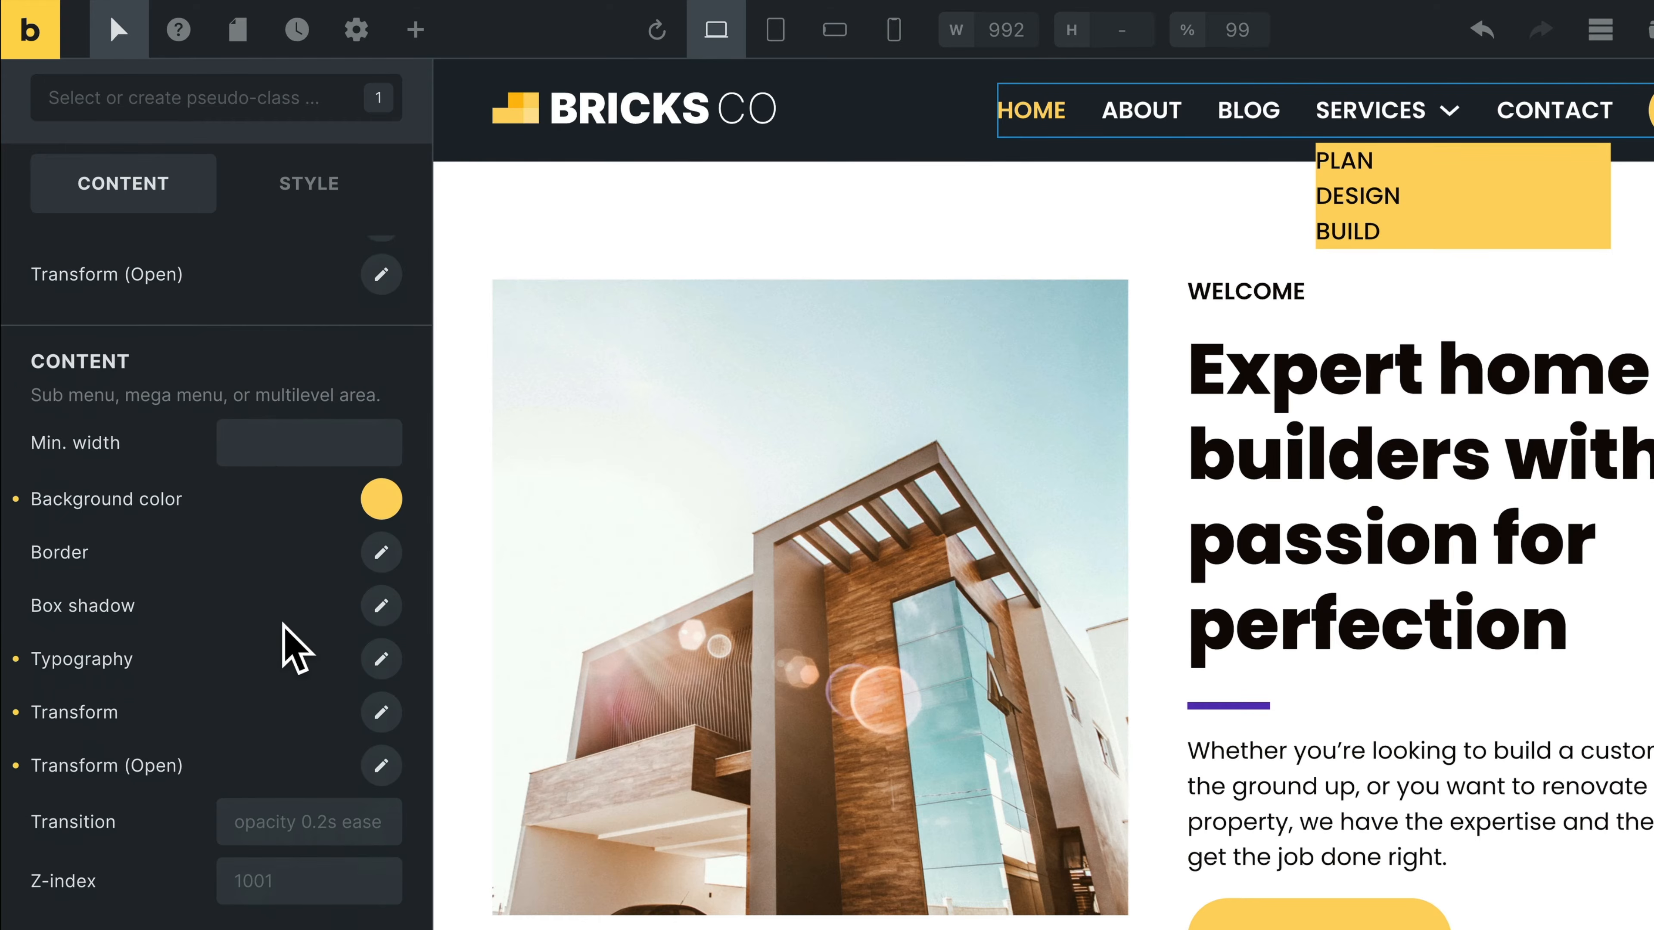
scroll(290, 648, "down", 1)
scroll(214, 704, "down", 10)
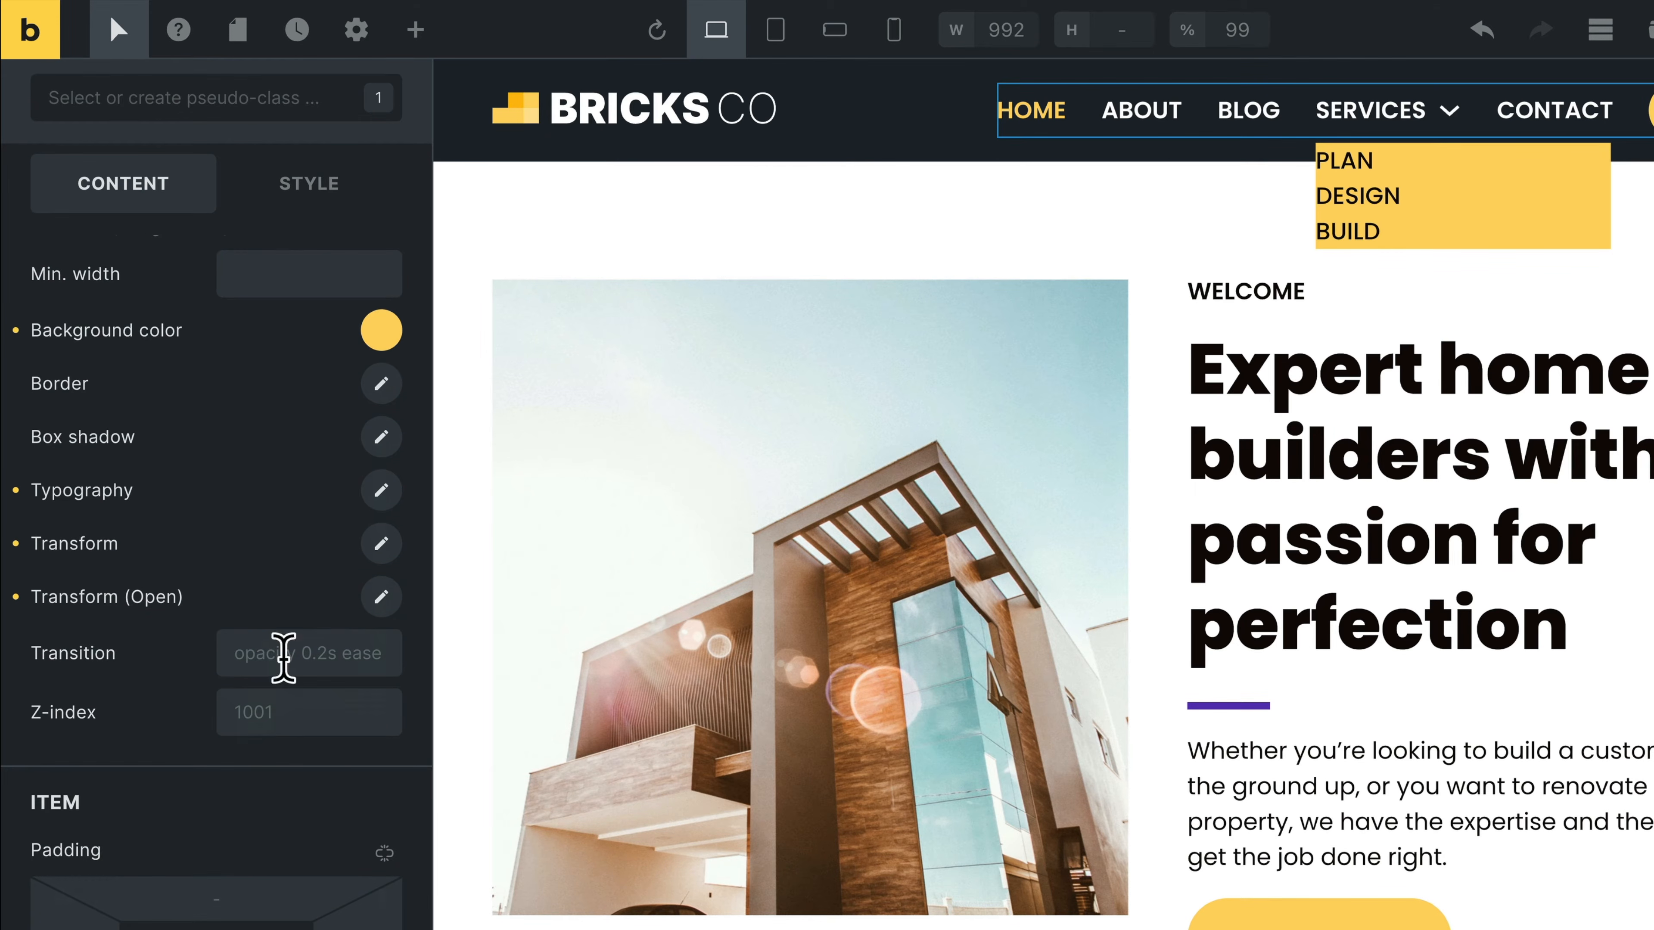
left_click(379, 550)
double_click(324, 706)
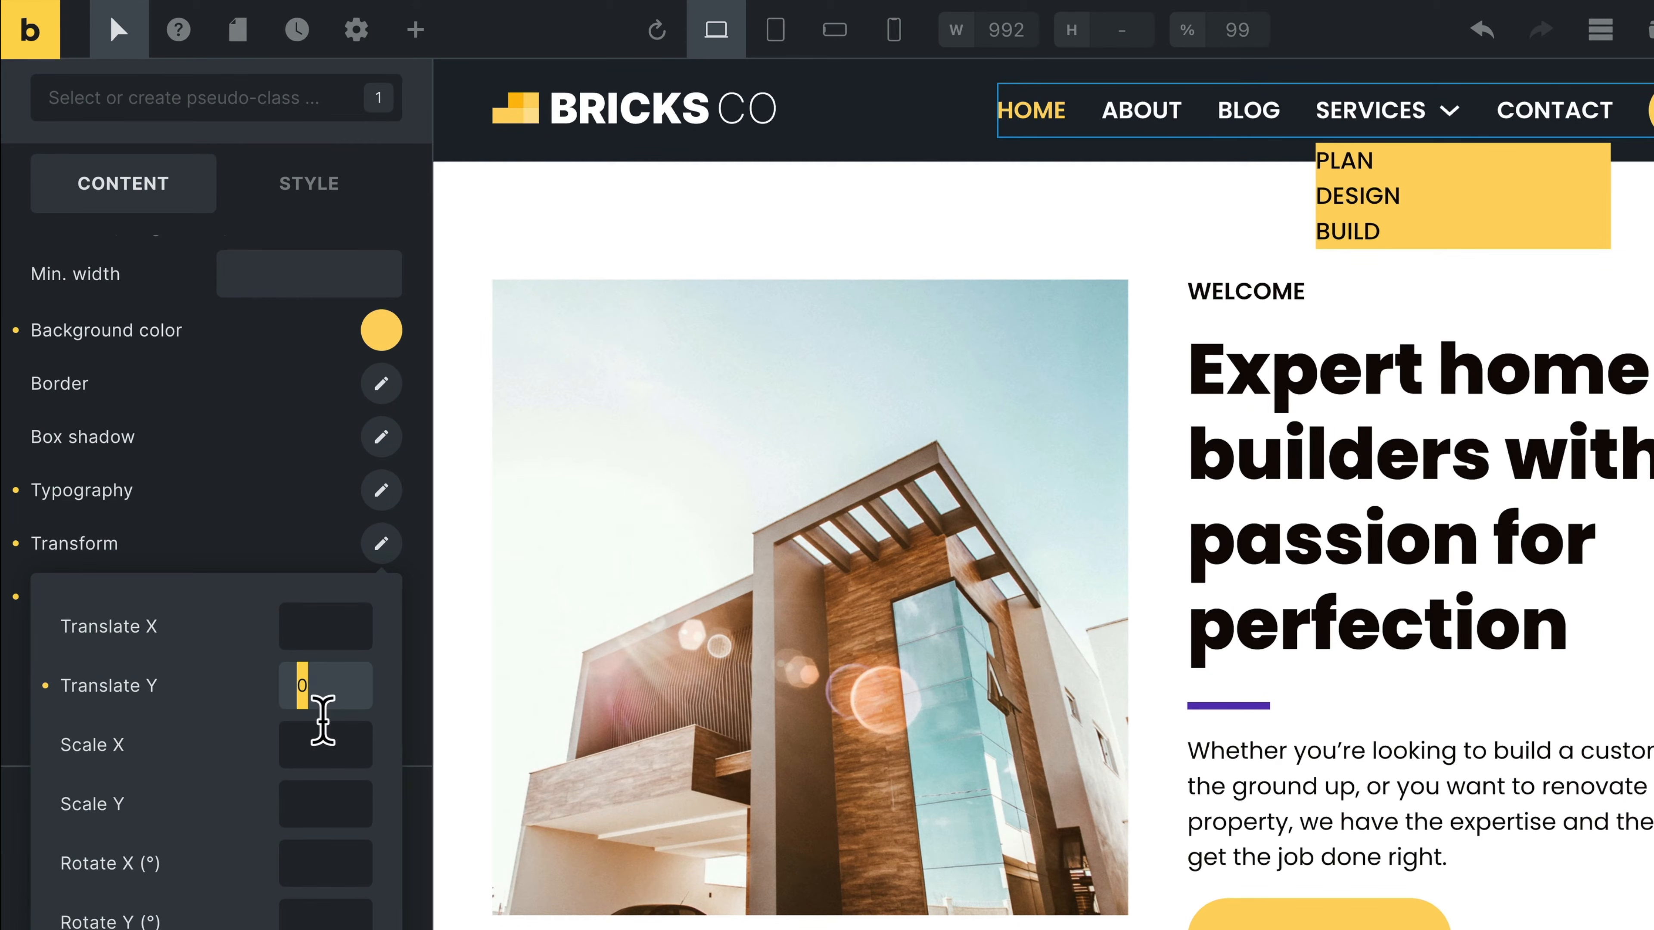
type("4")
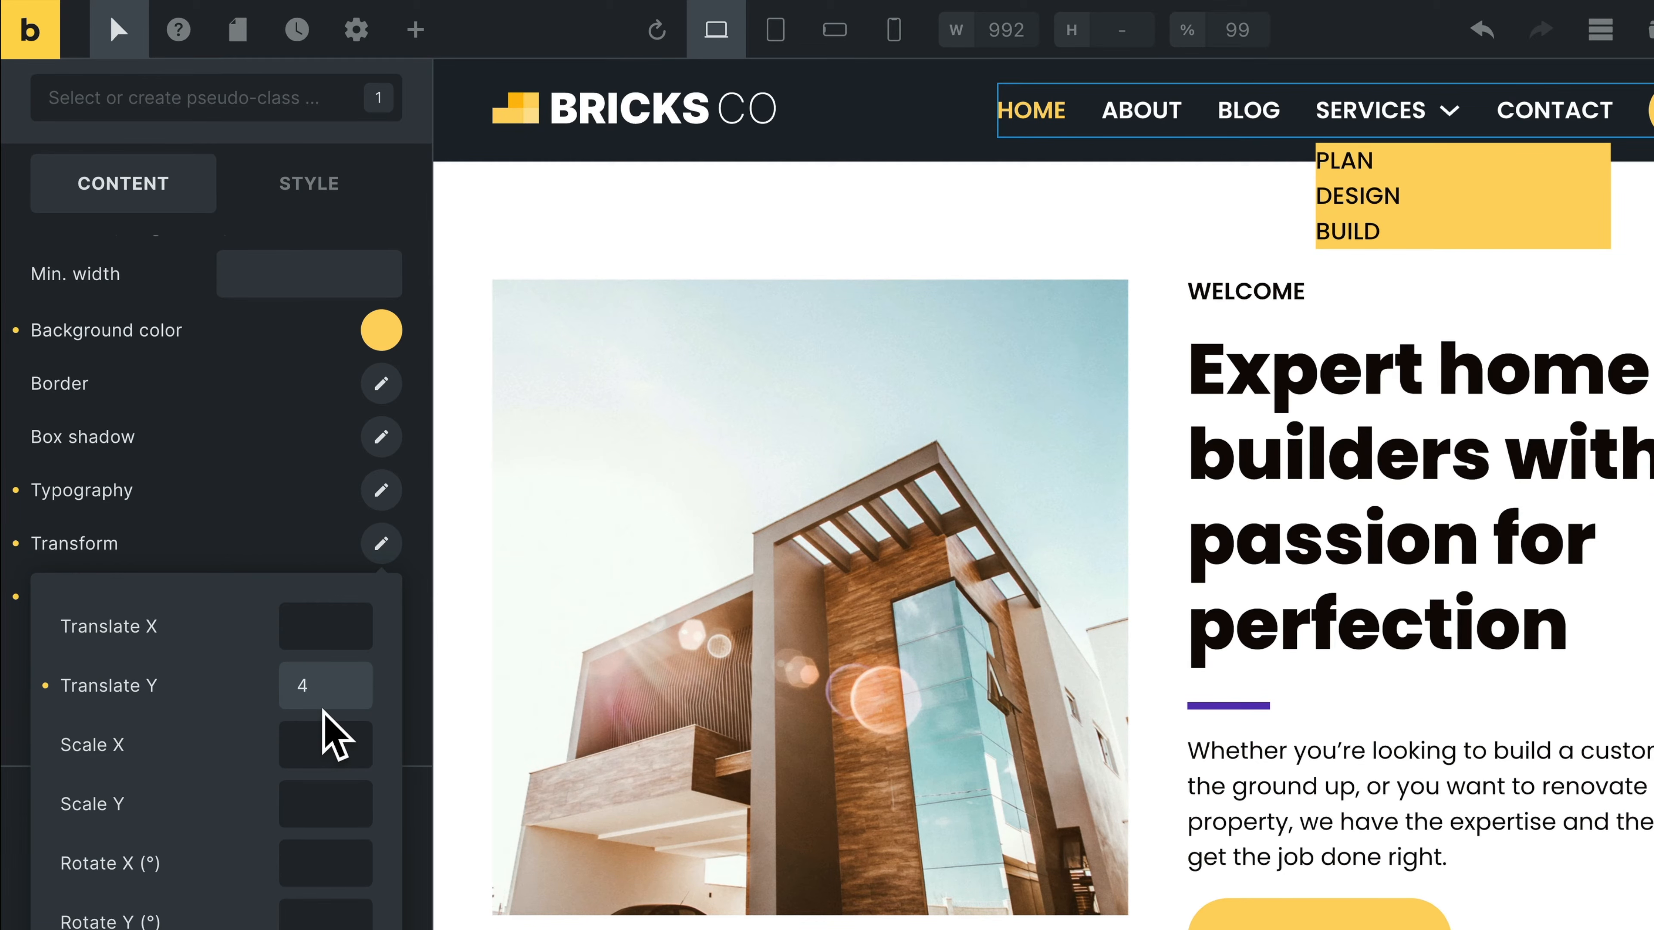
left_click(288, 572)
Change Translate Y in the dropdown content's Transform (Open) settings to 17
left_click(383, 597)
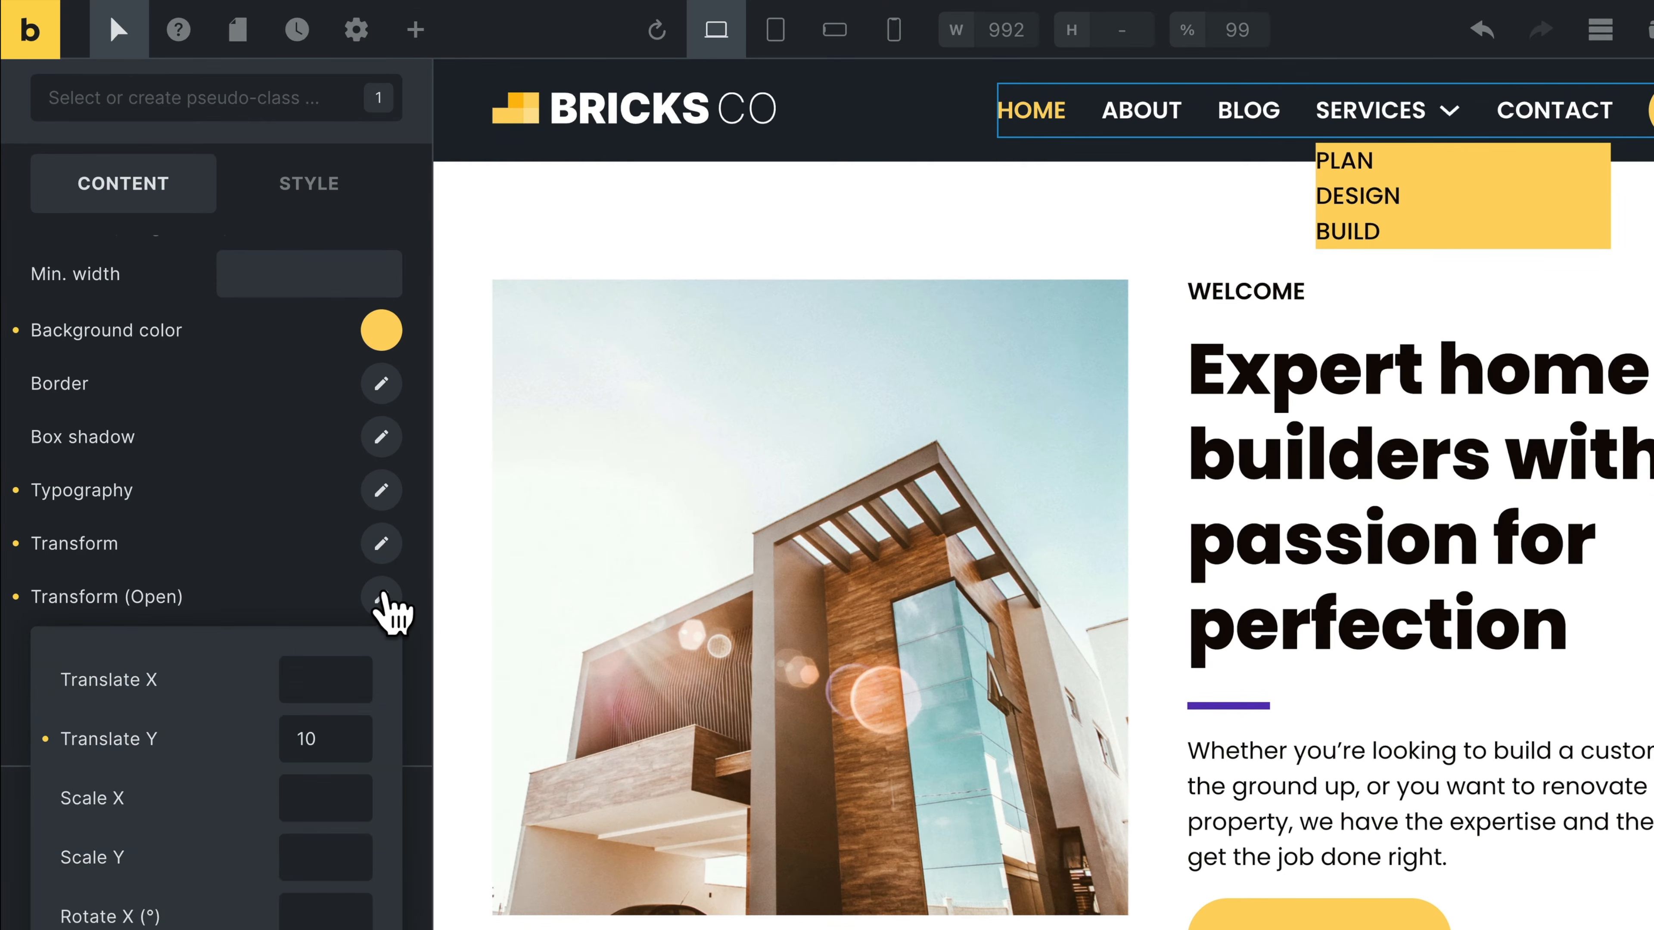
double_click(337, 727)
type("16")
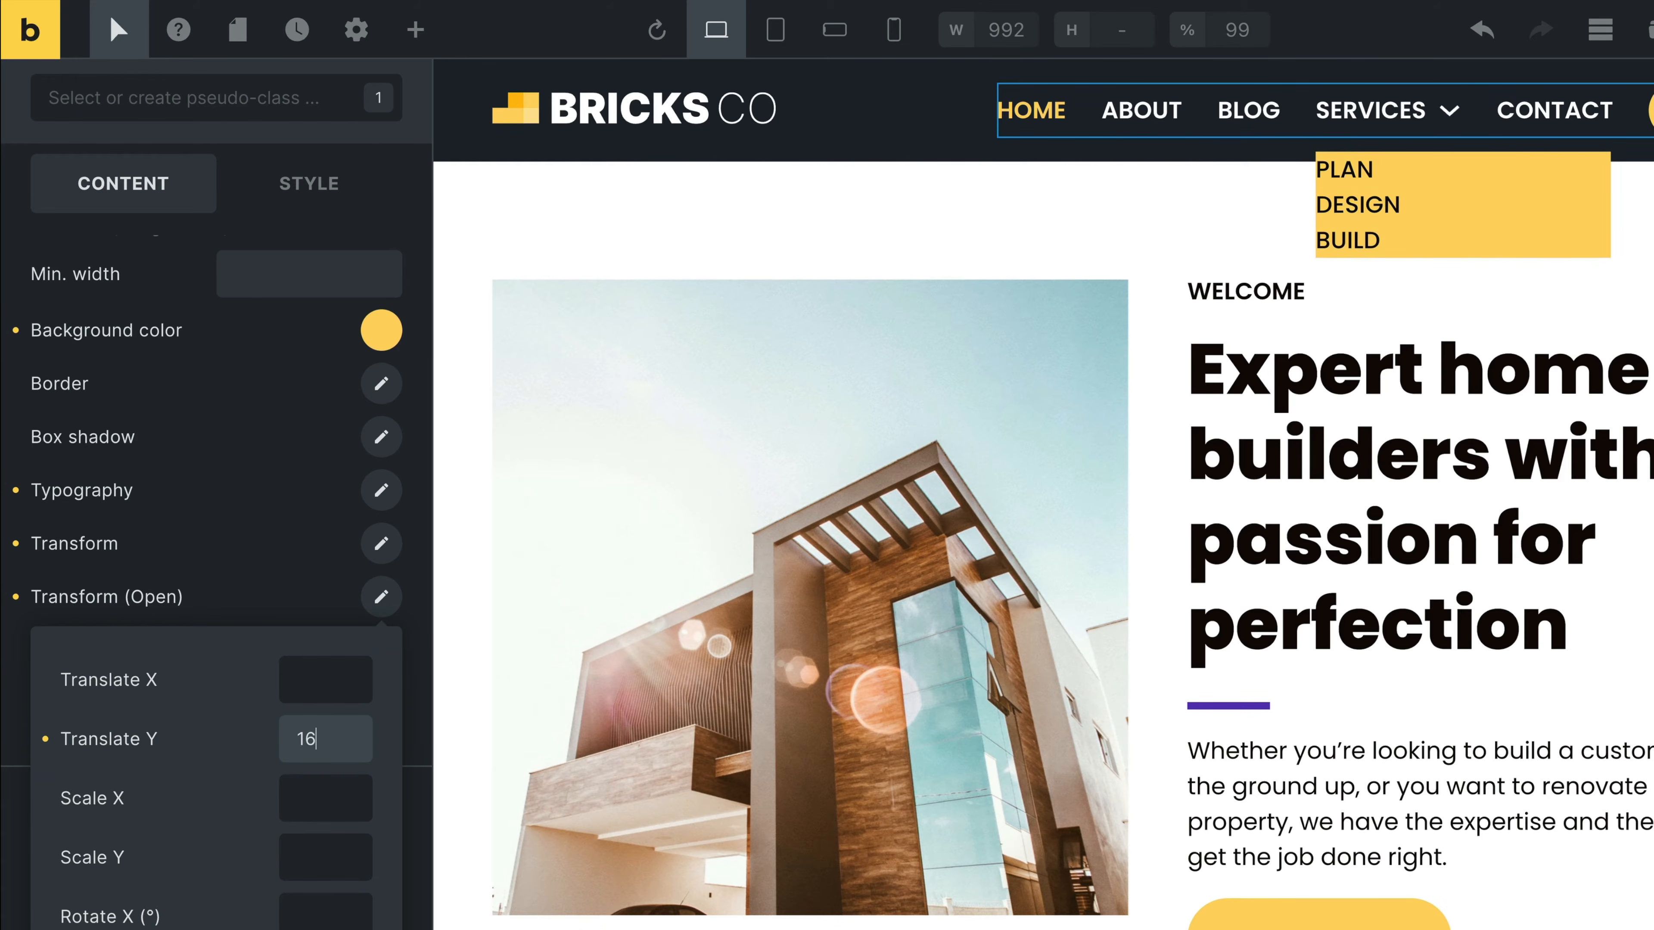
key("Up")
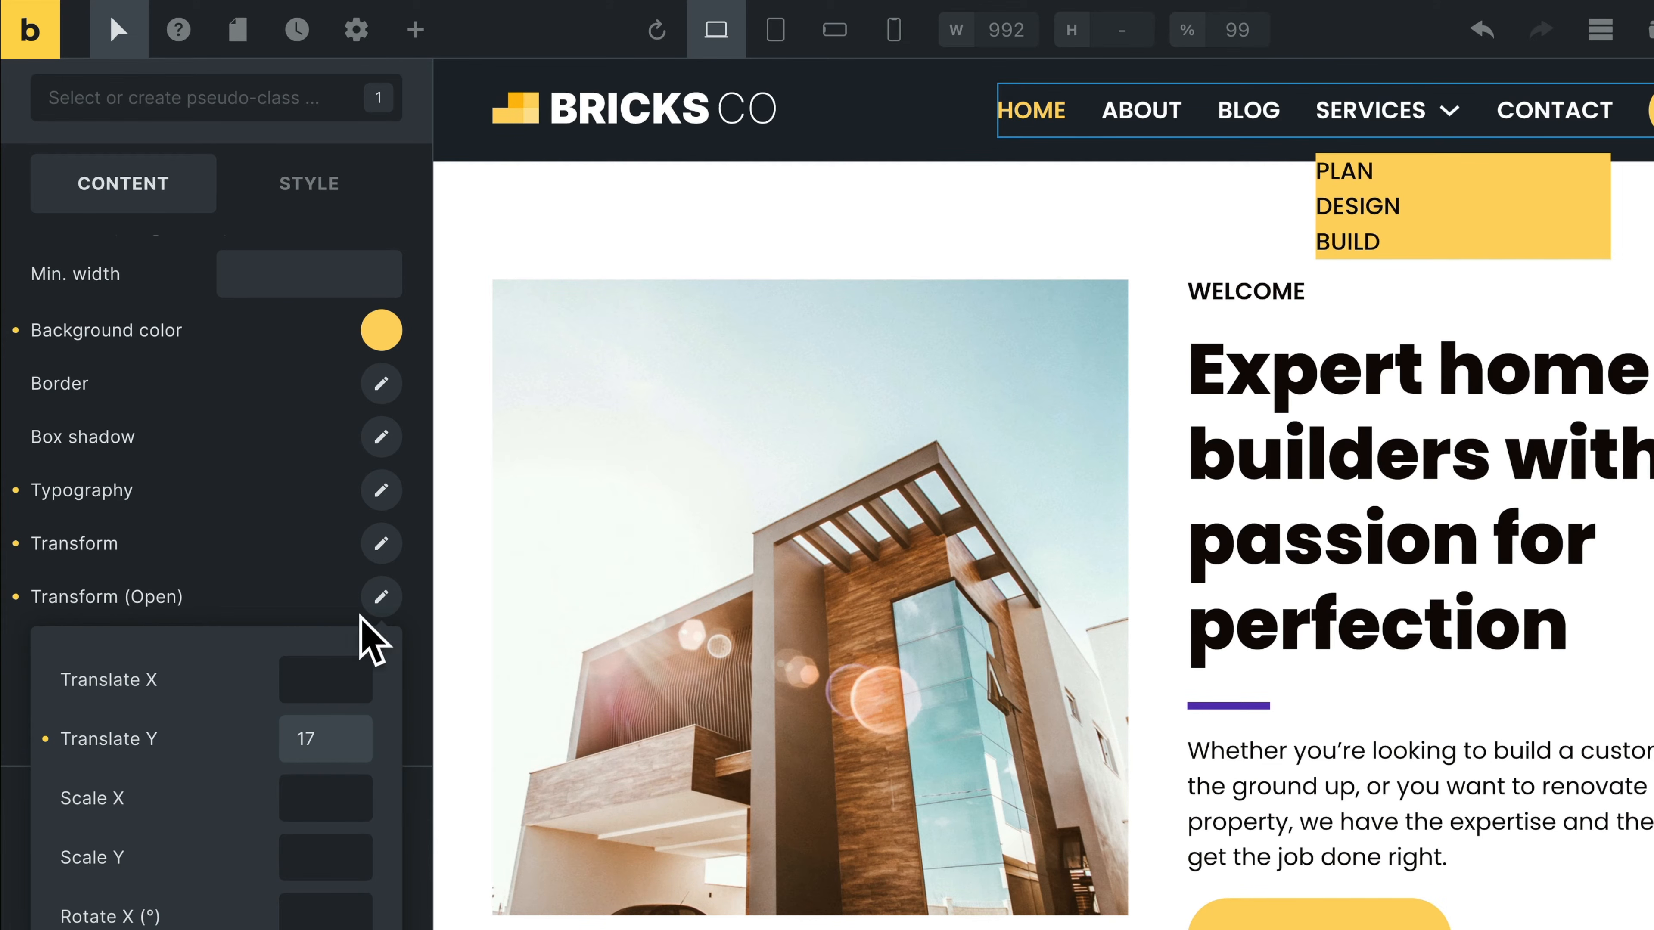
left_click(298, 589)
Set the dropdown content's transition to 0.5s
scroll(226, 646, "down", 2)
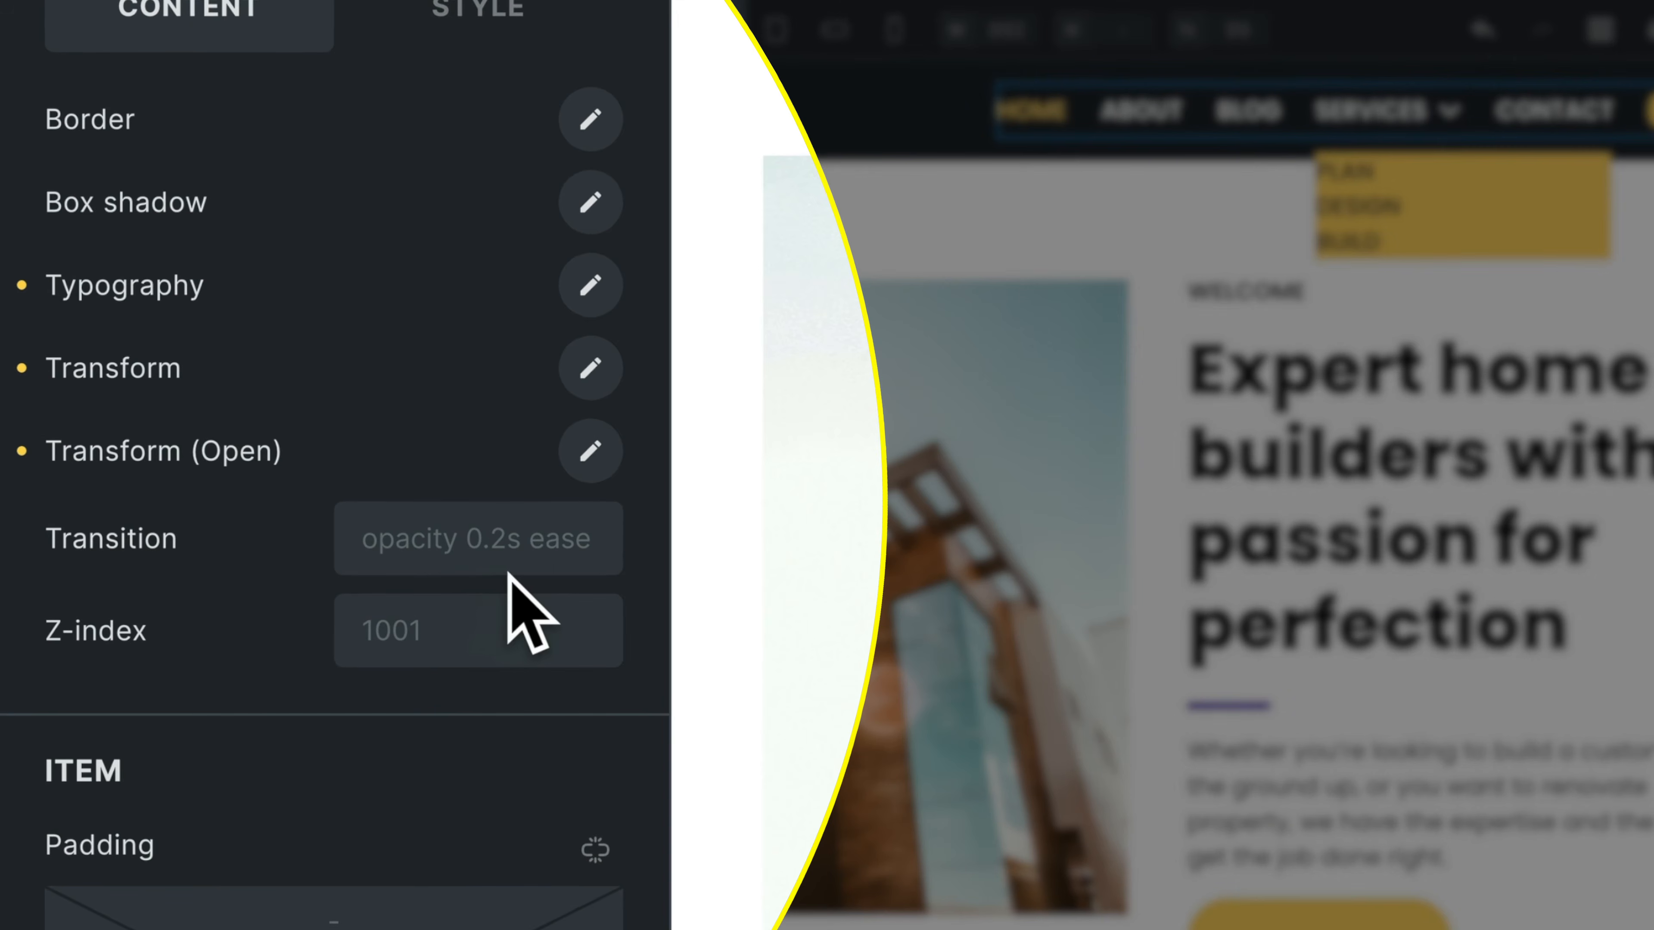
left_click(502, 545)
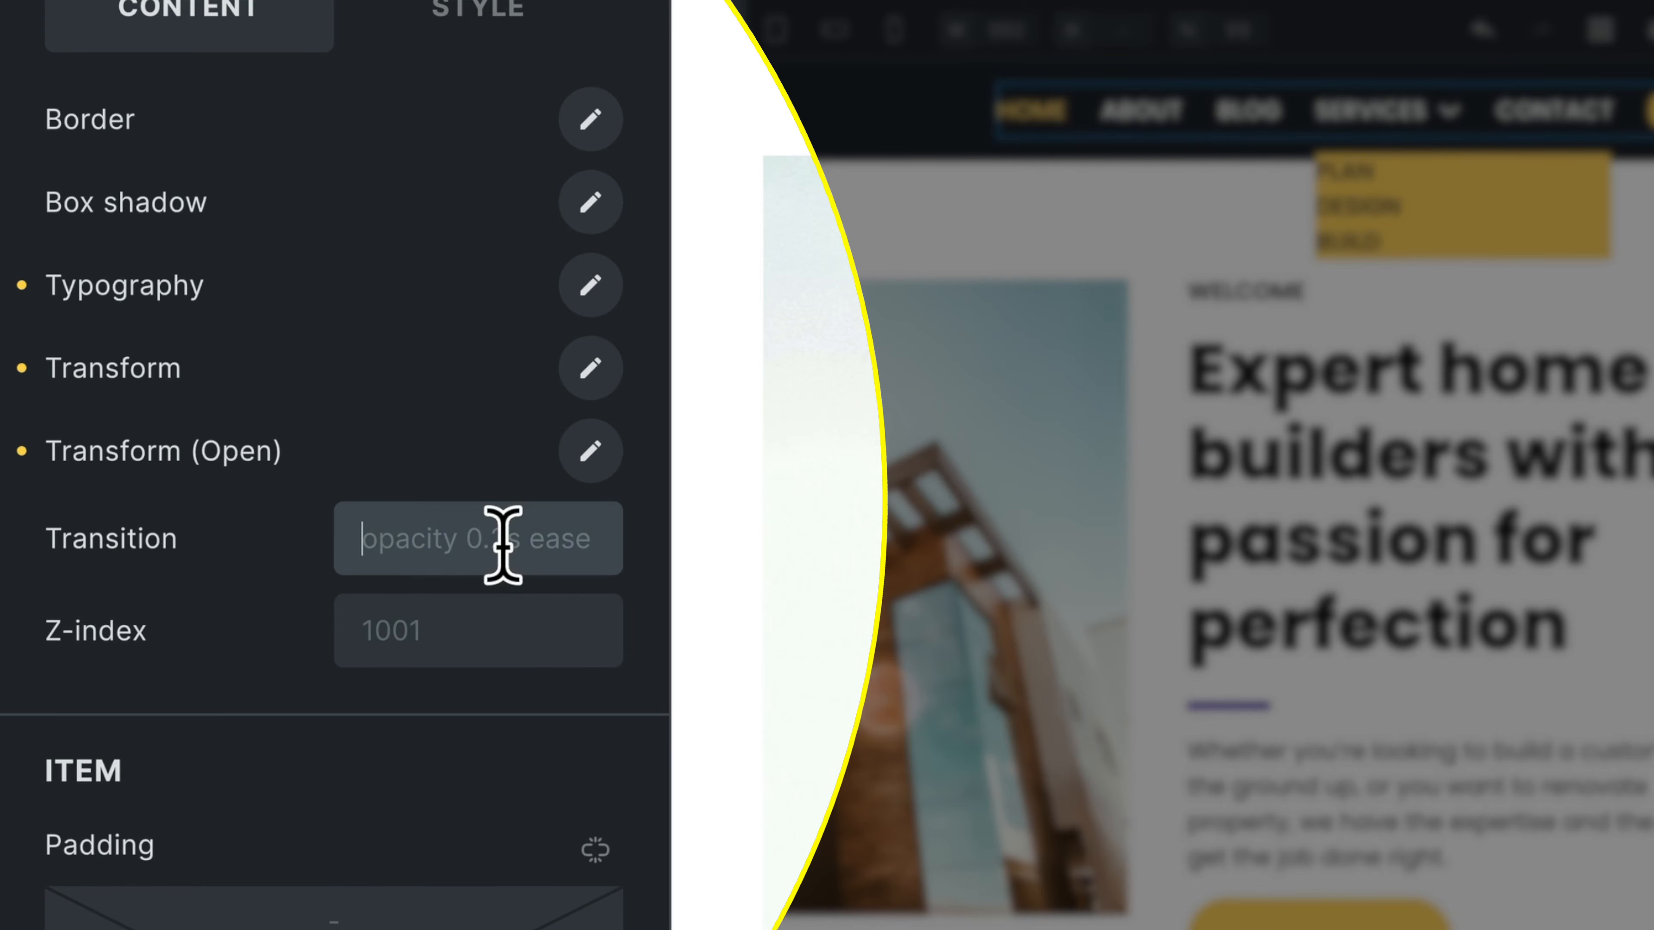
type("0.5")
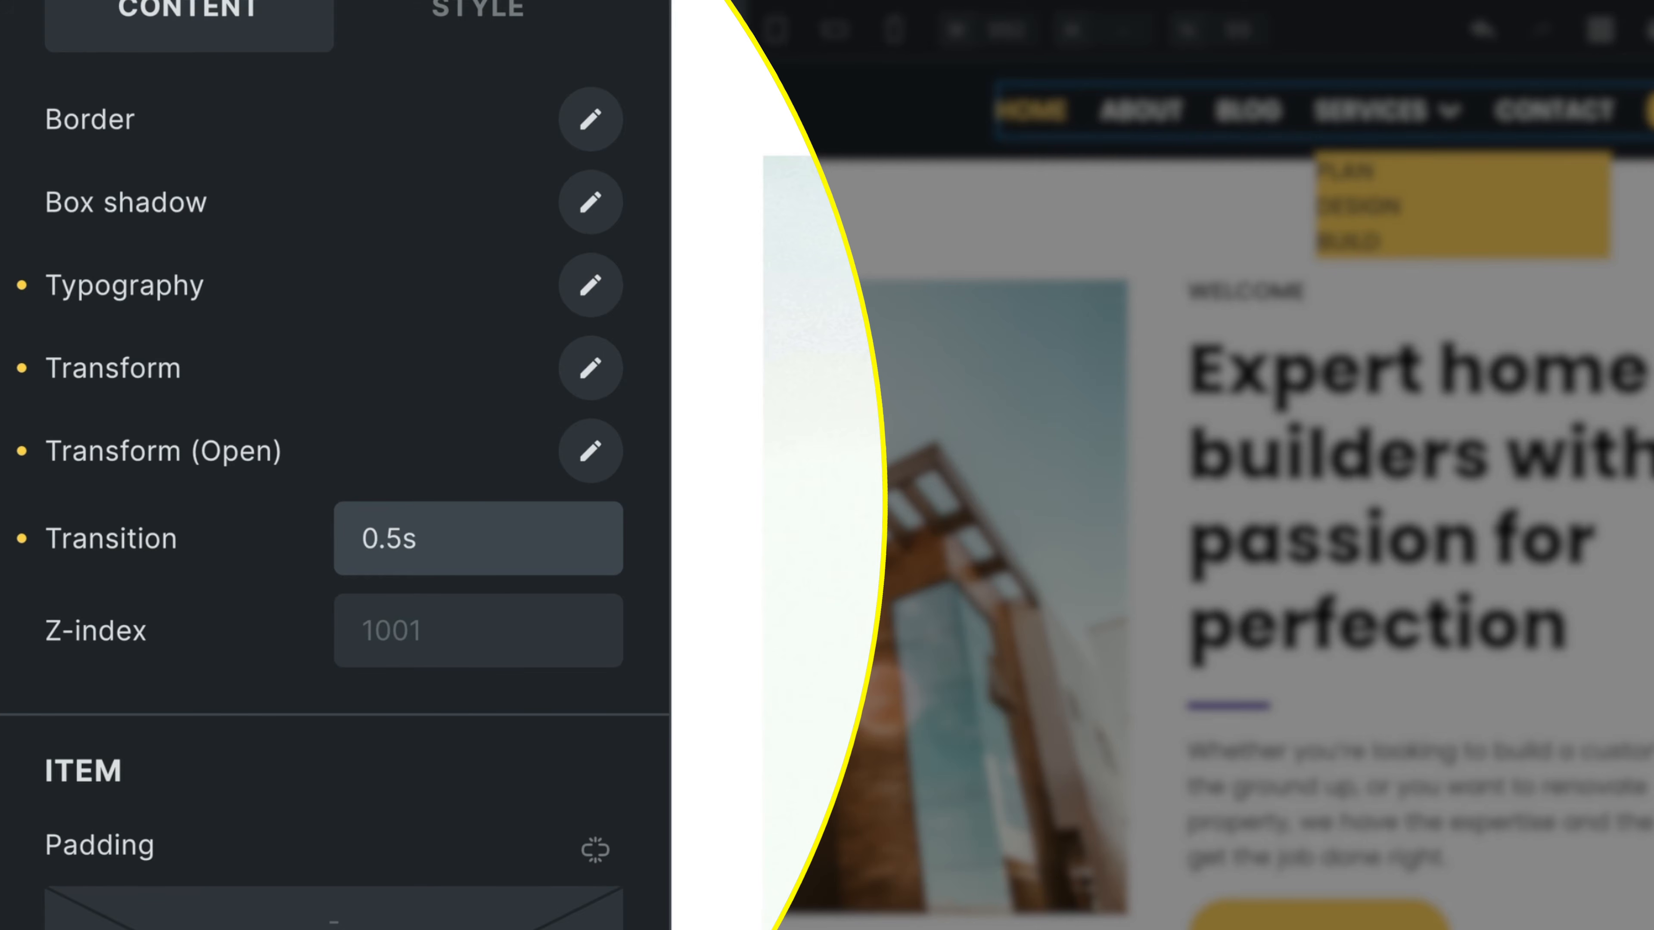
type("s")
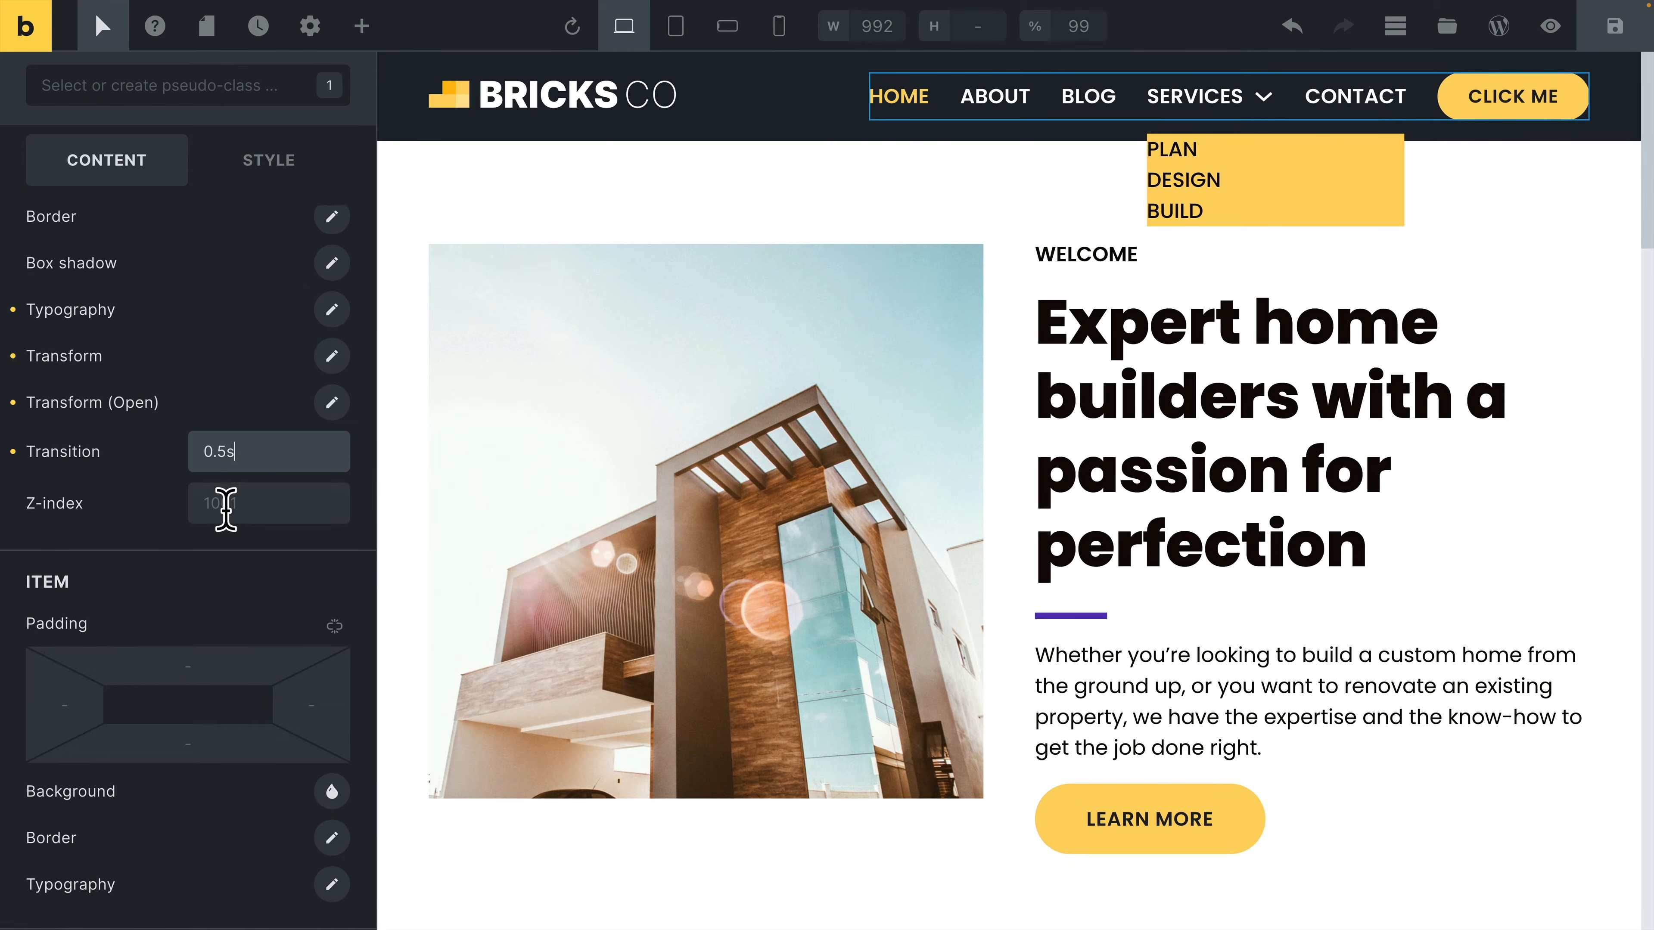
Try the Dark BG color as the background of the dropdown items and clear it again
scroll(235, 456, "down", 3)
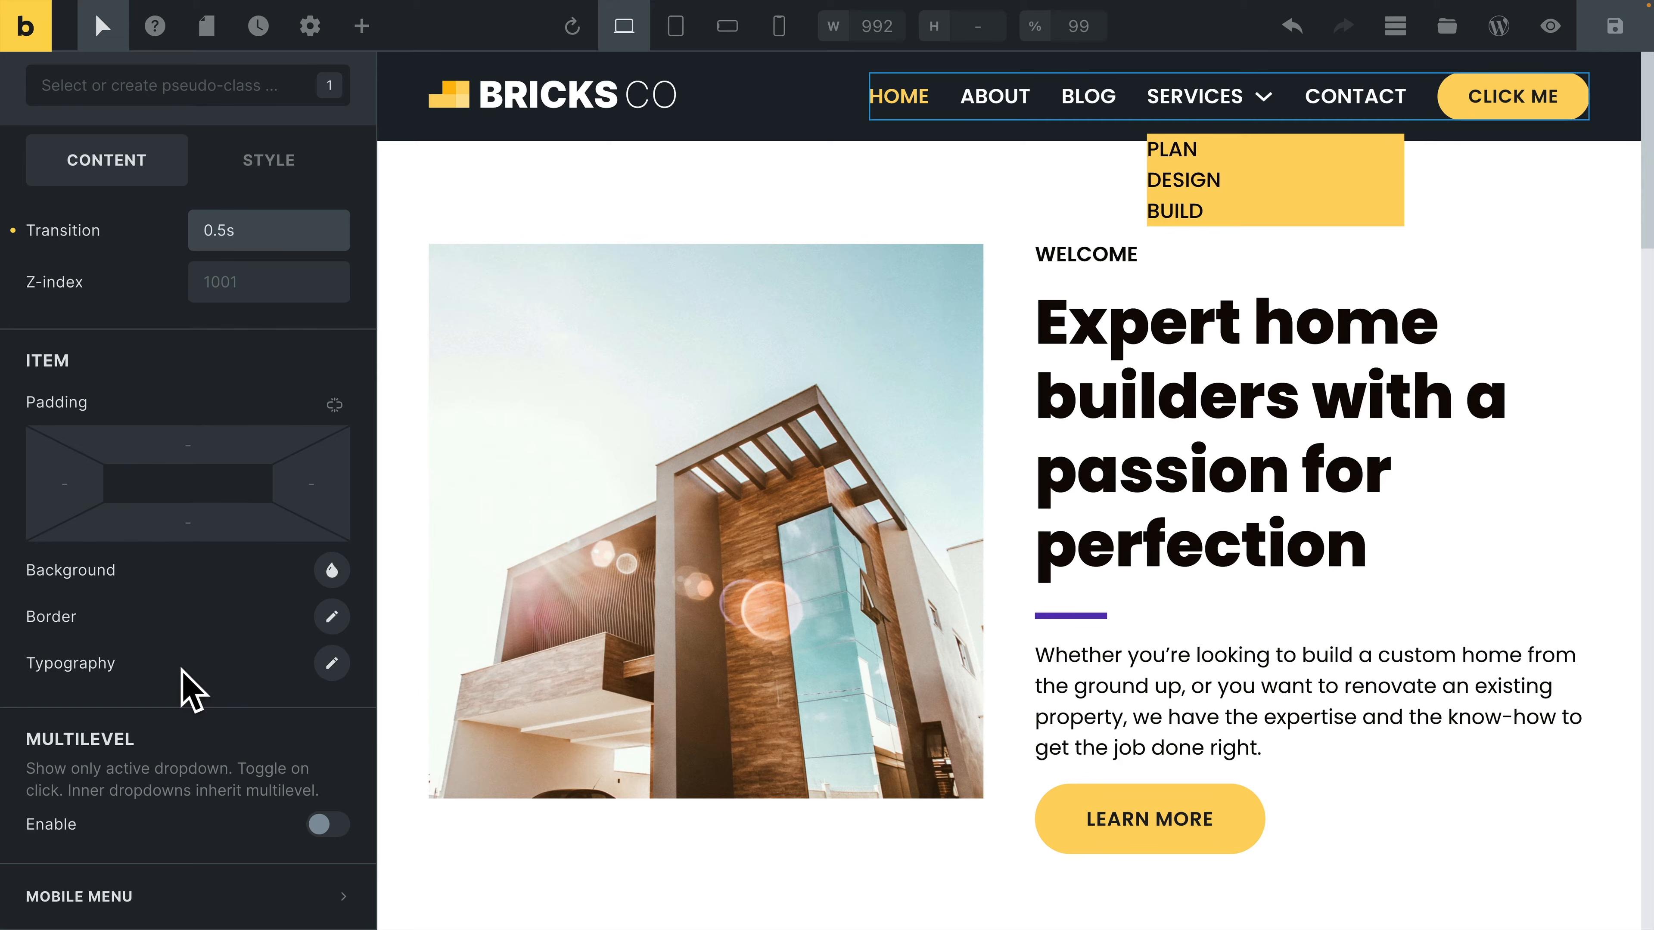
scroll(215, 651, "up", 4)
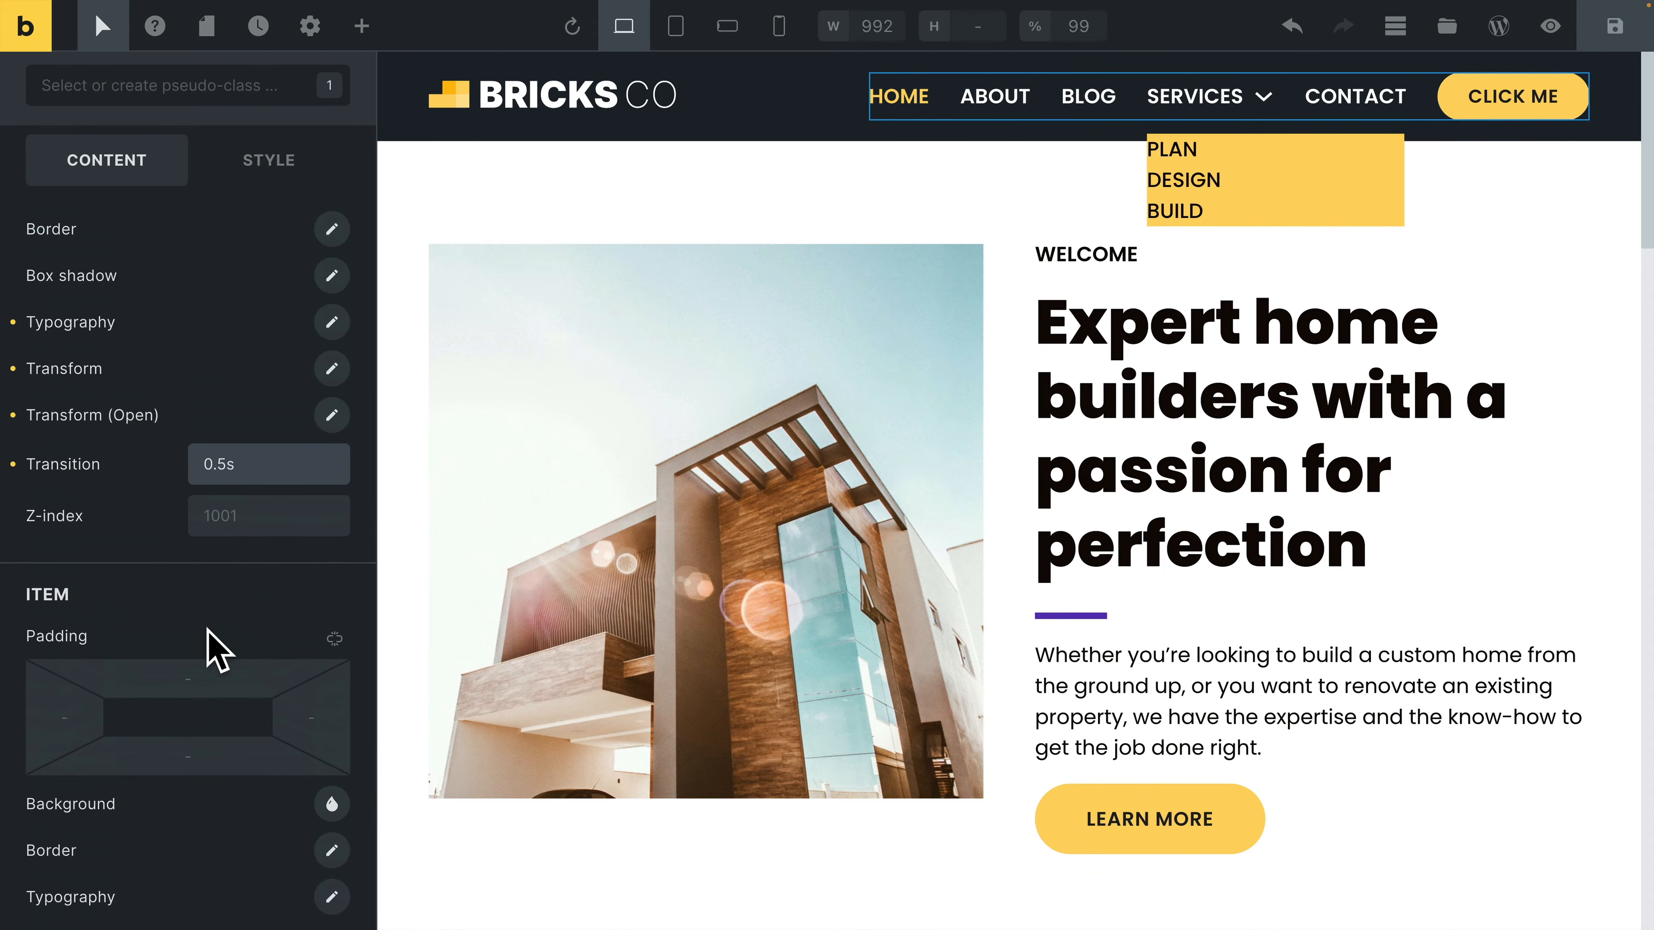
scroll(201, 593, "down", 4)
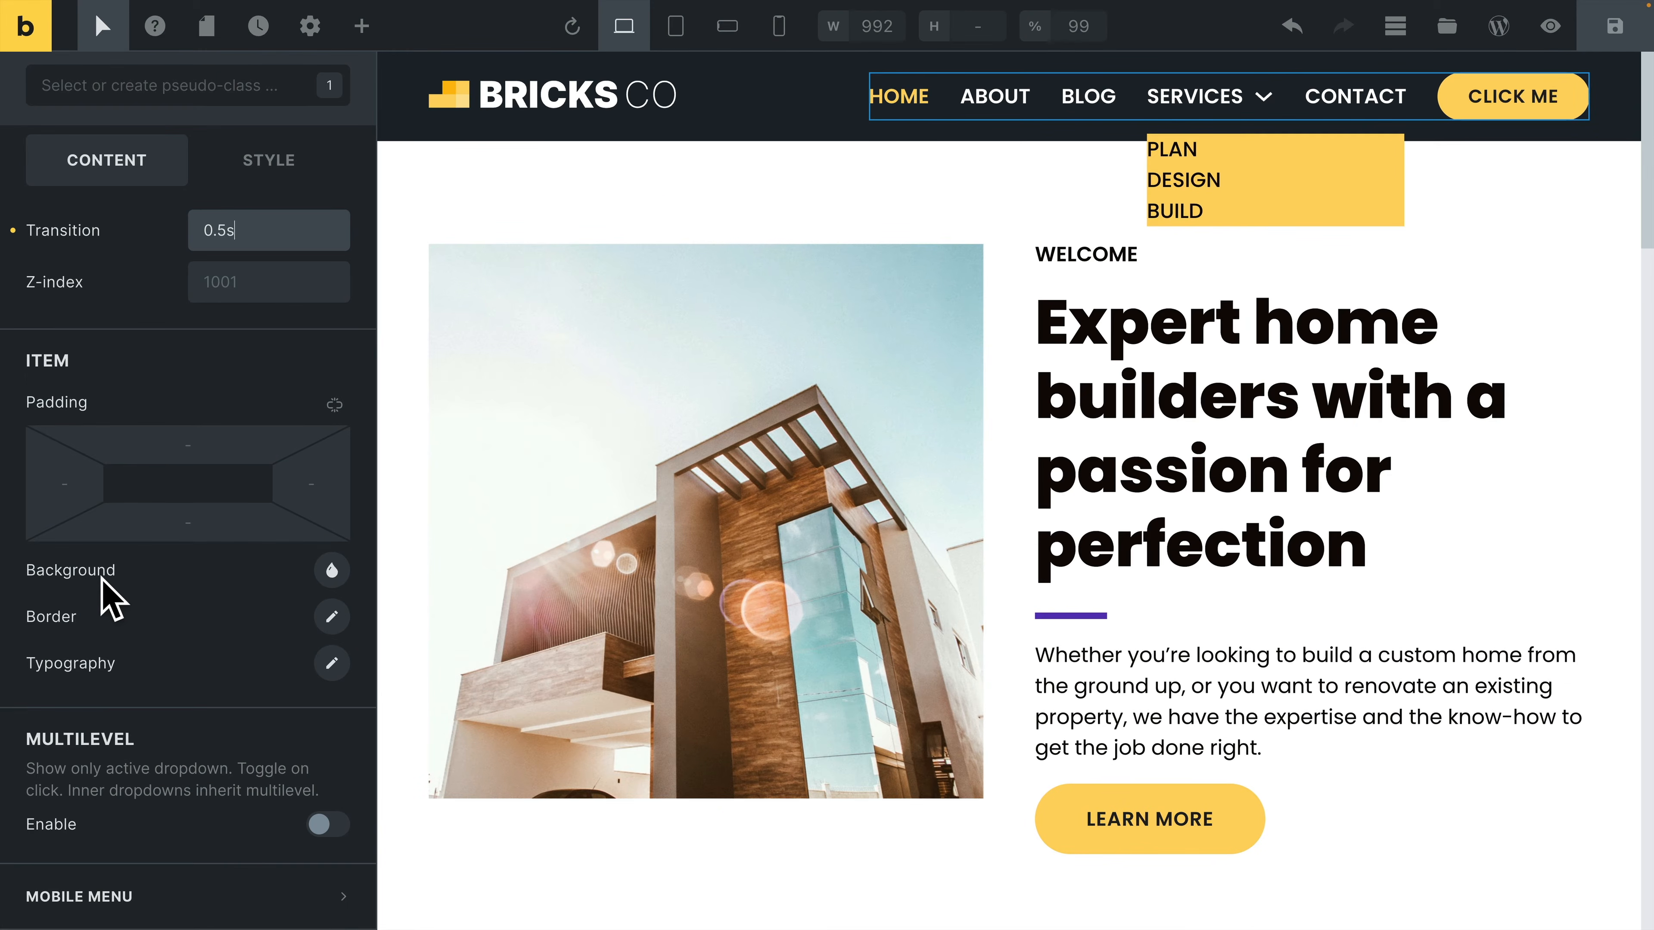
left_click(330, 572)
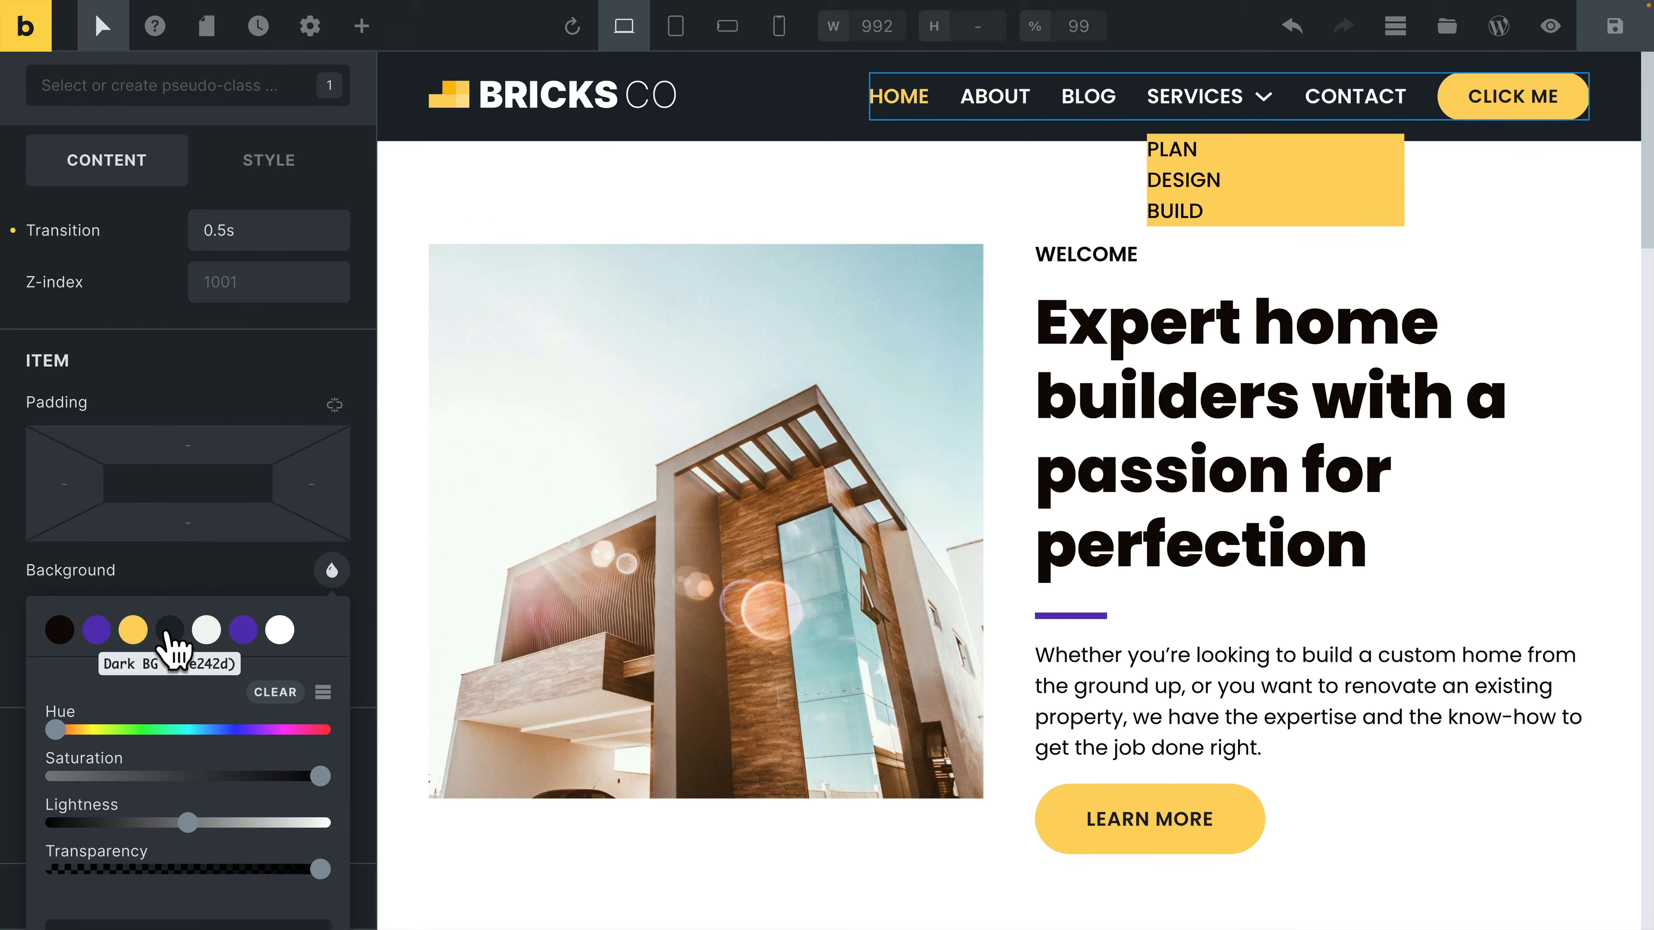
left_click(169, 630)
left_click(257, 579)
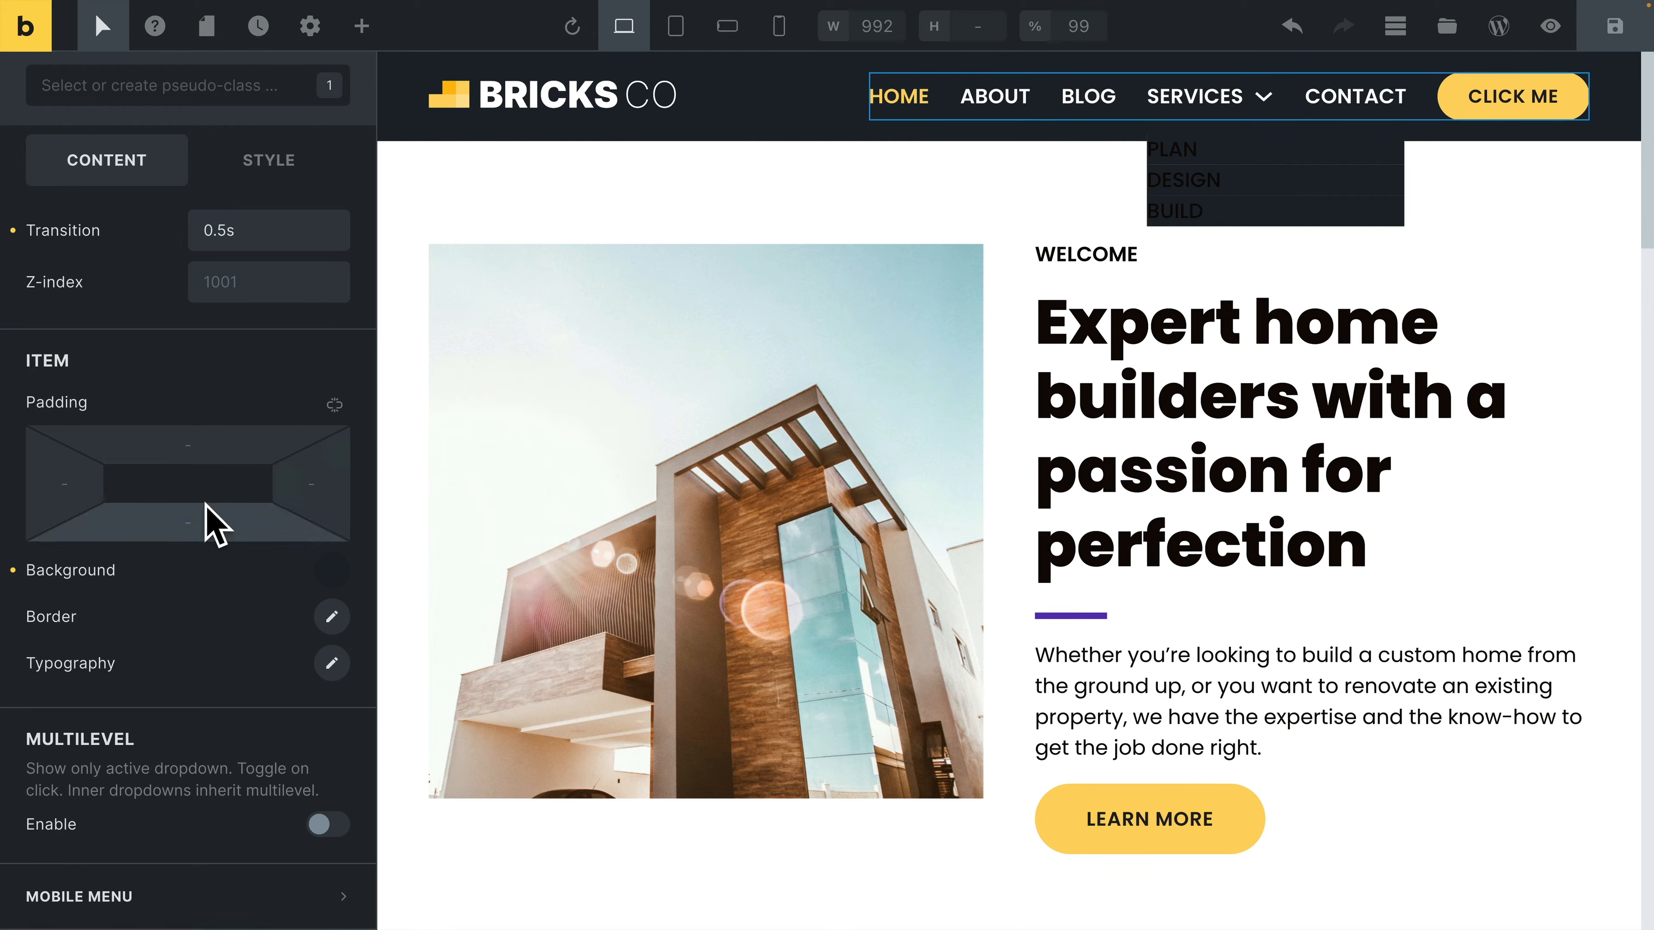
left_click(13, 571)
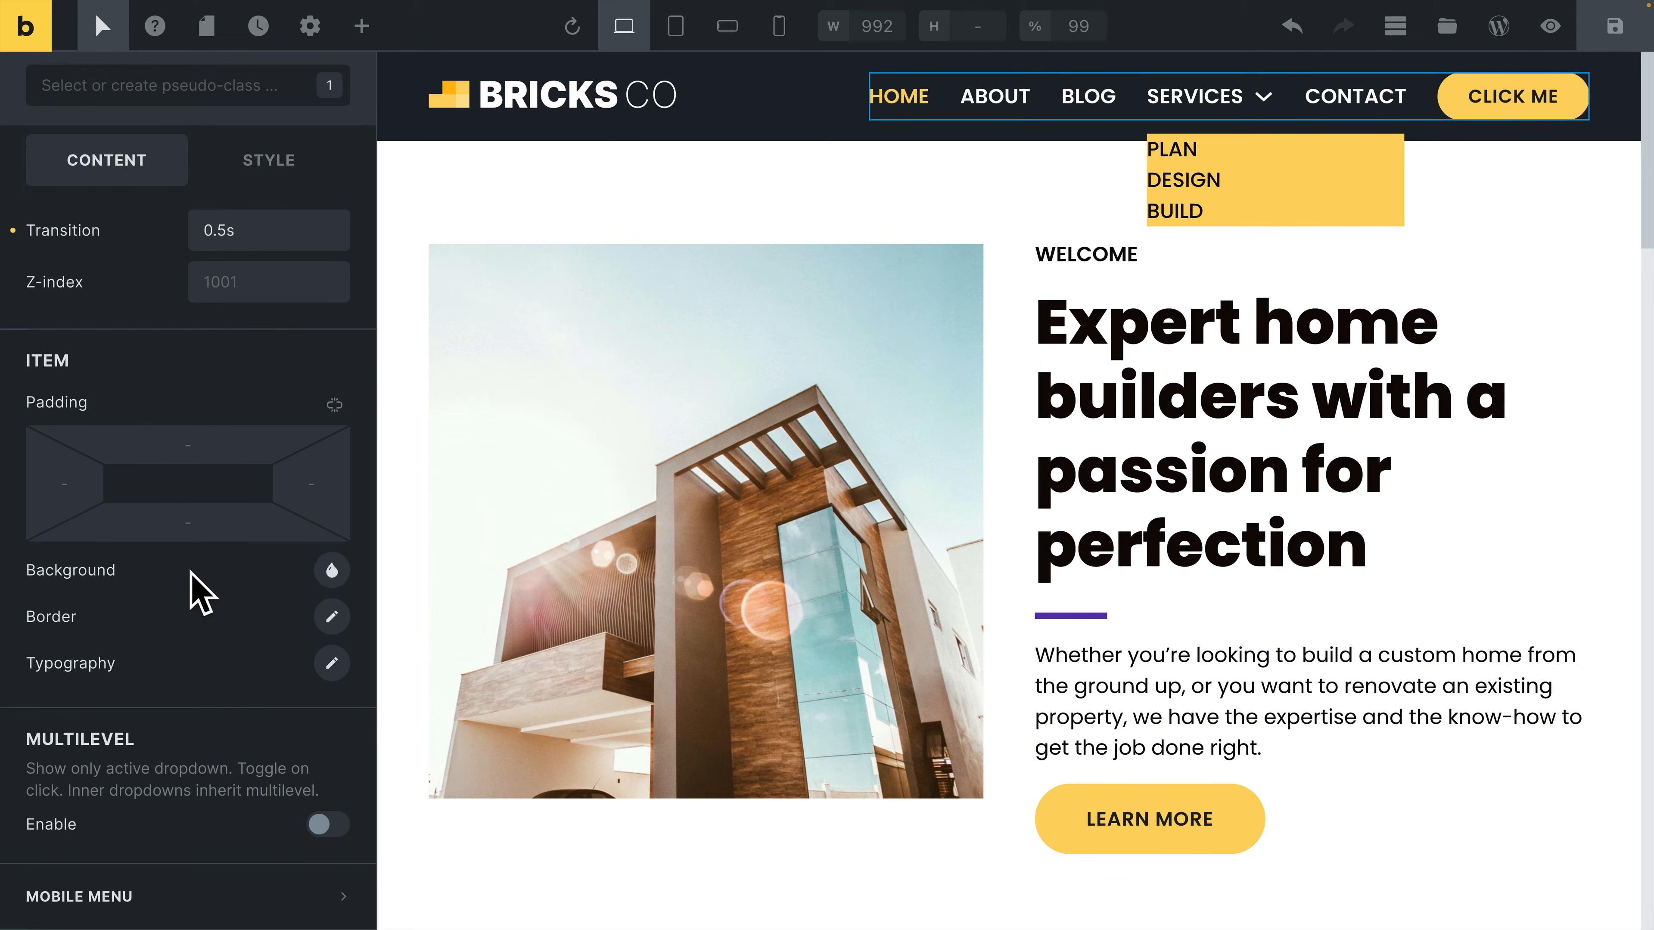
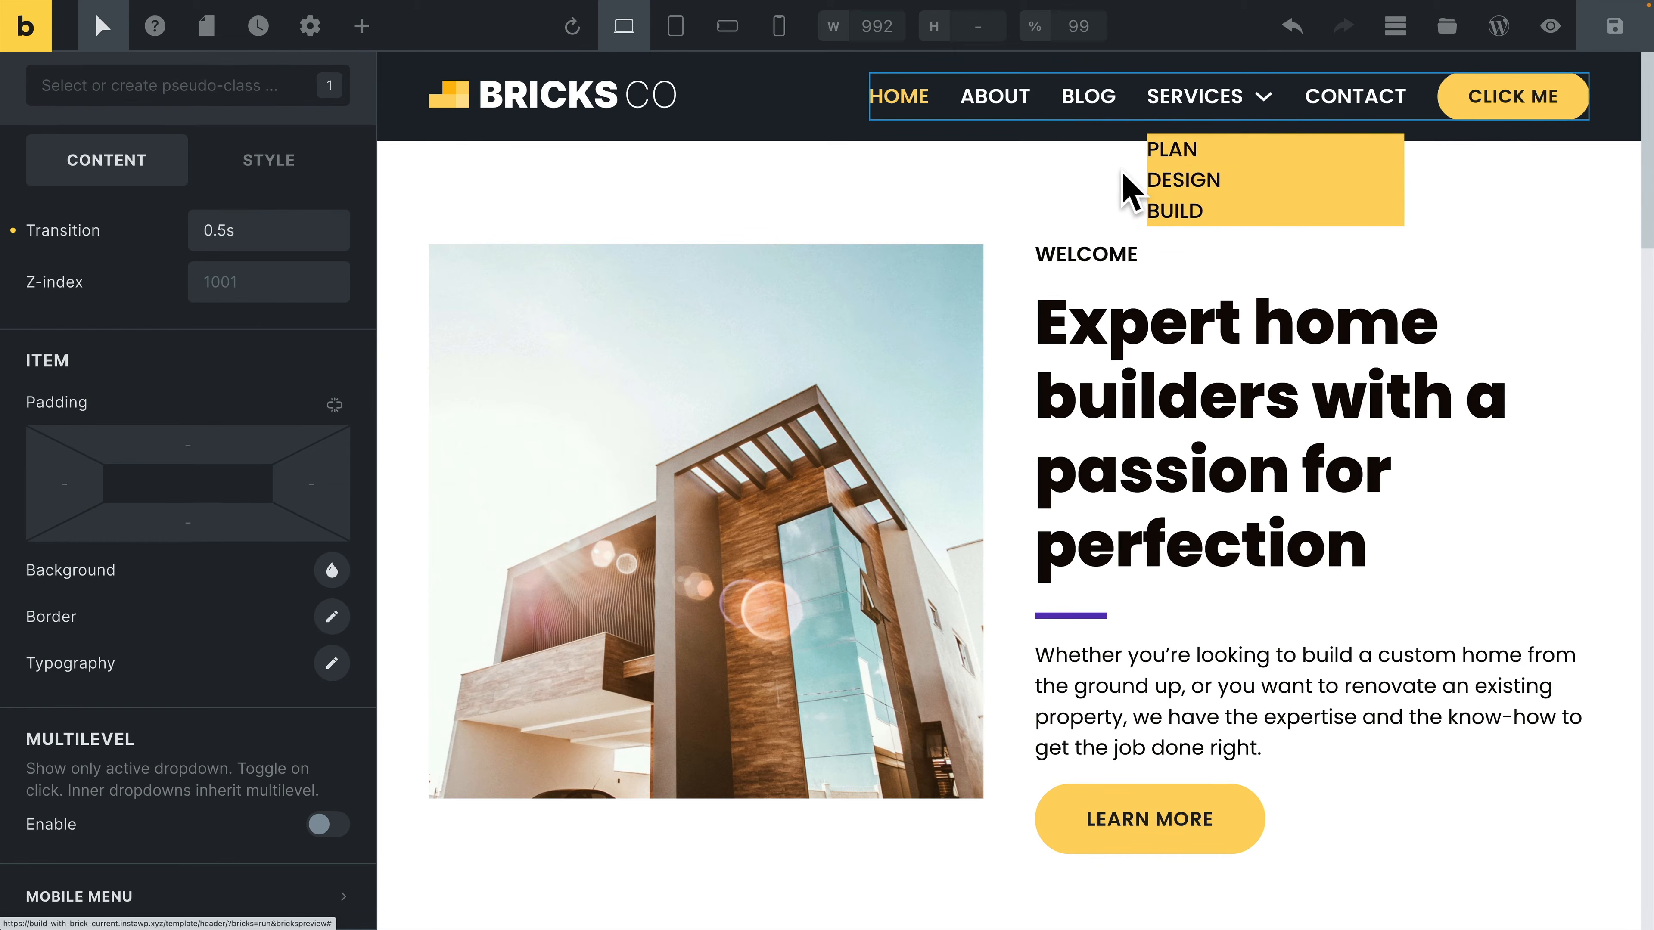
Clear the dropdown items' padding in the :hover state and return to the normal state
left_click(259, 85)
left_click(117, 131)
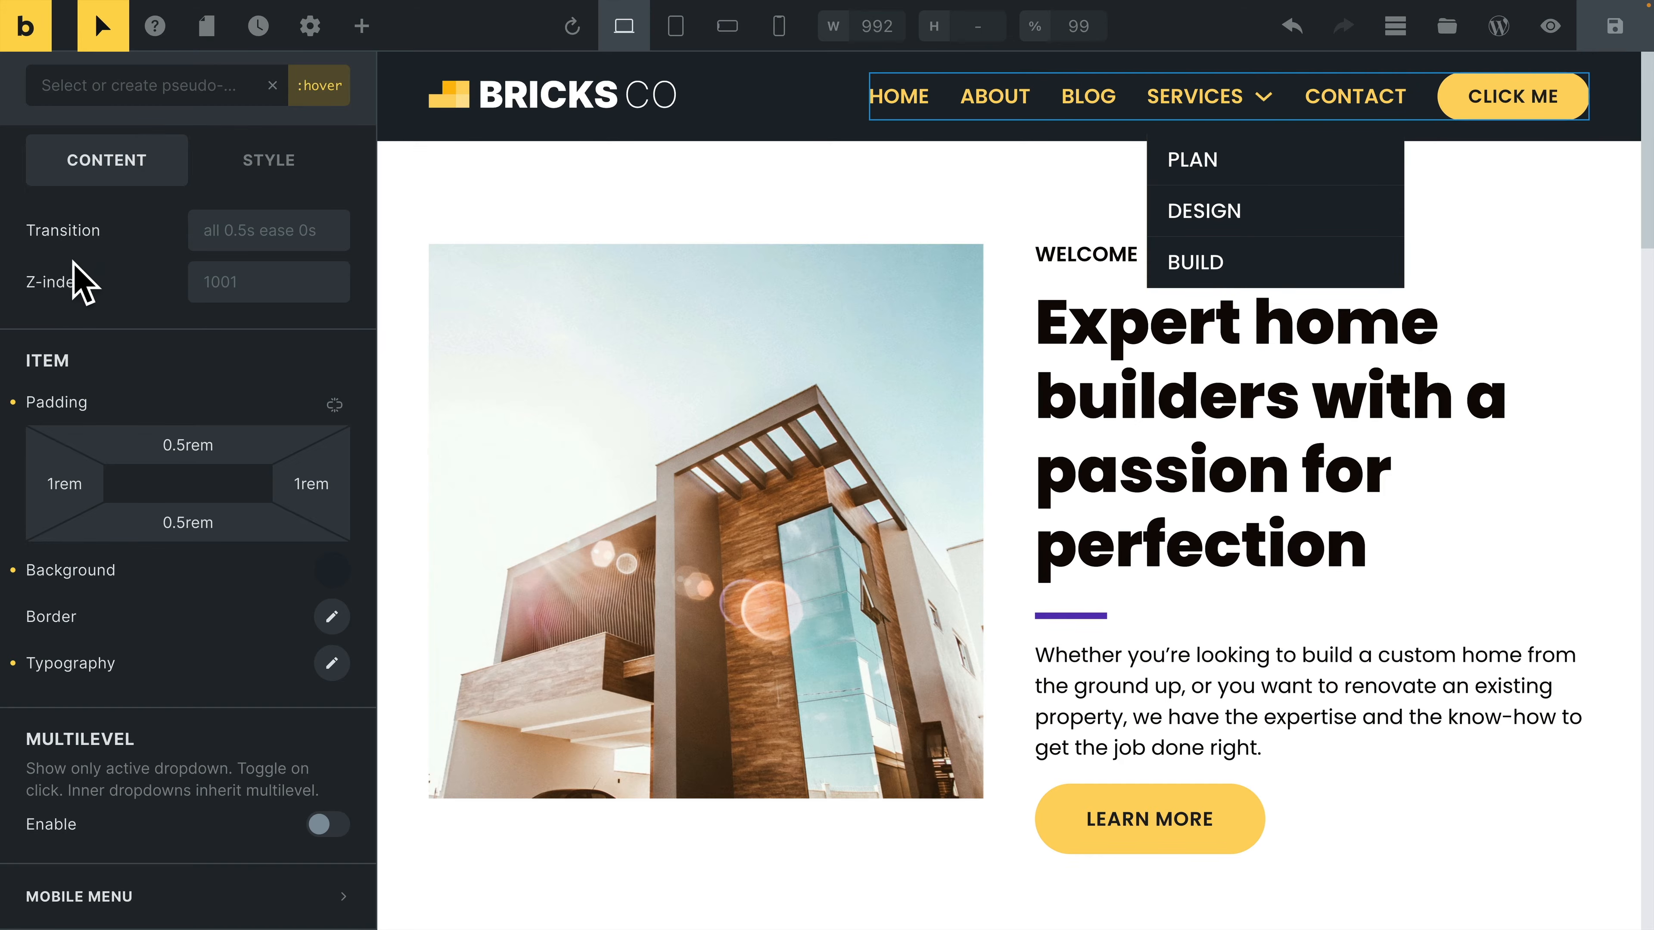
left_click(13, 397)
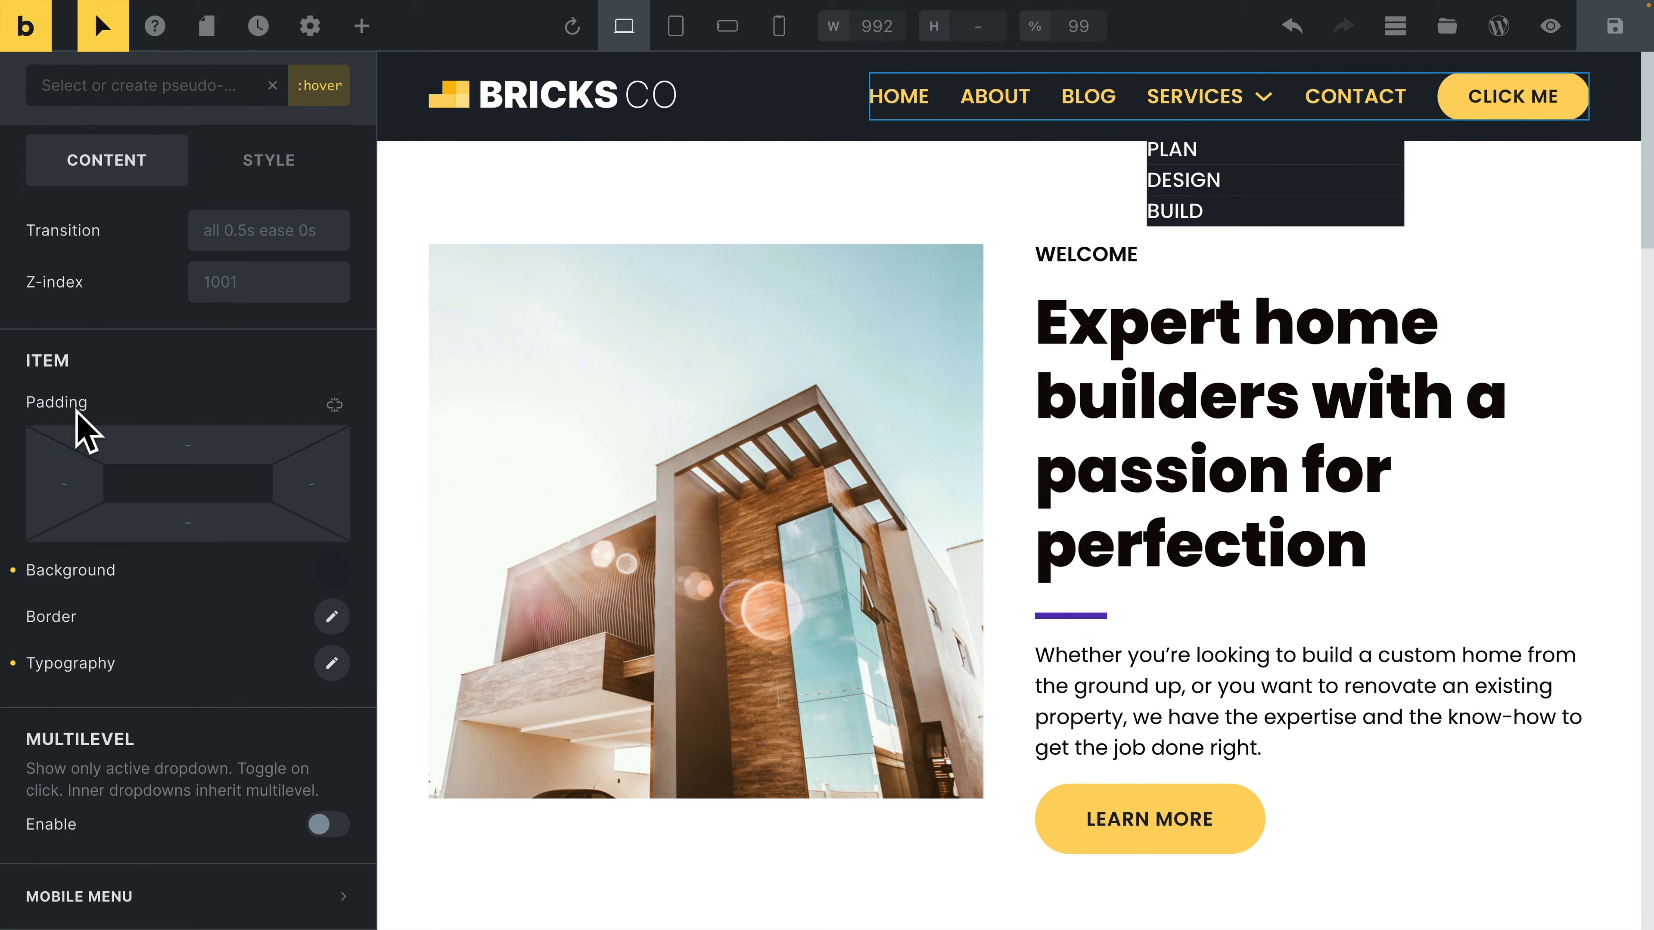
left_click(272, 85)
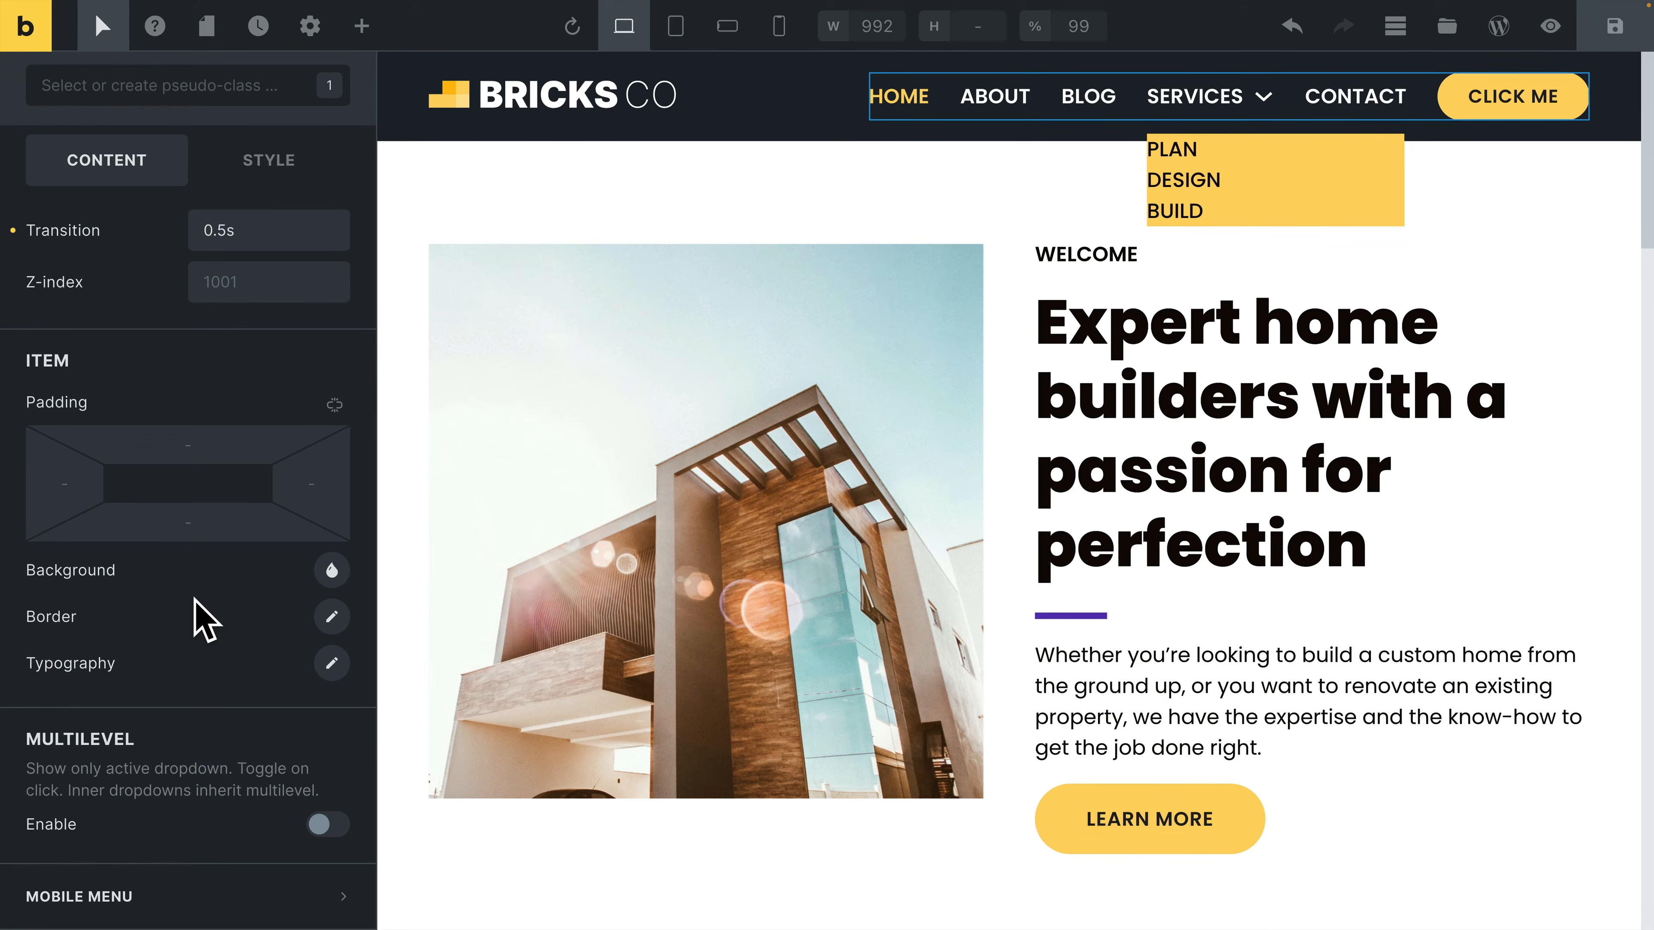
Link opposite sides of the dropdown items' padding, set 1rem left and right and 0.25rem top and bottom, and save
left_click(334, 405)
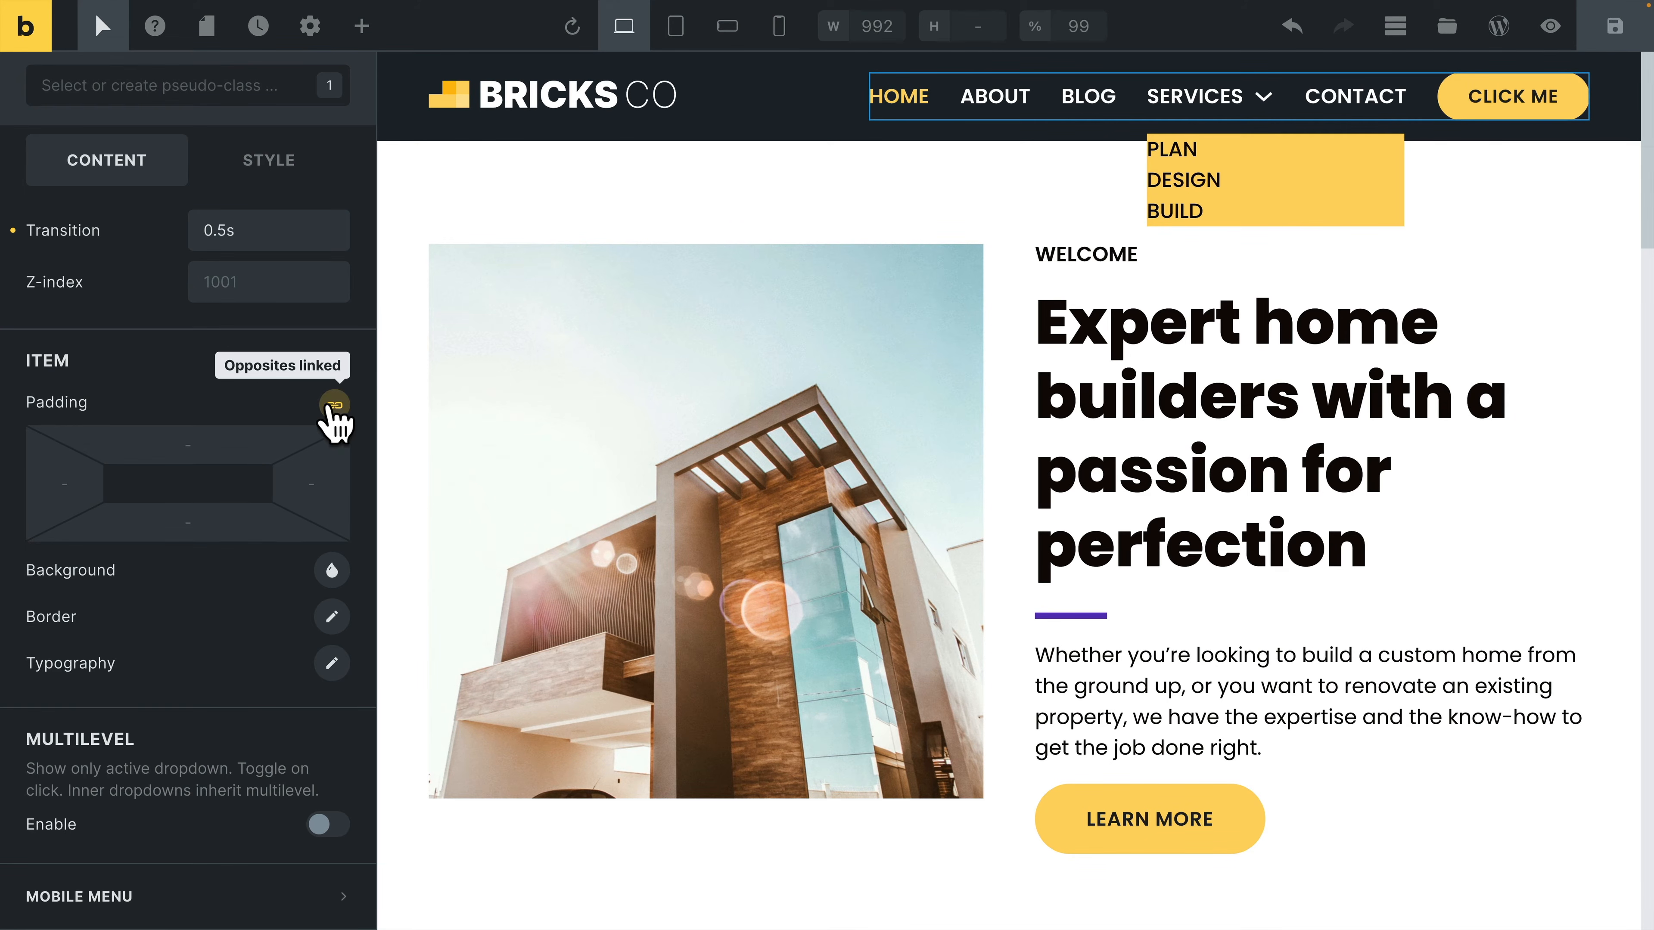
left_click(65, 483)
type("1rem")
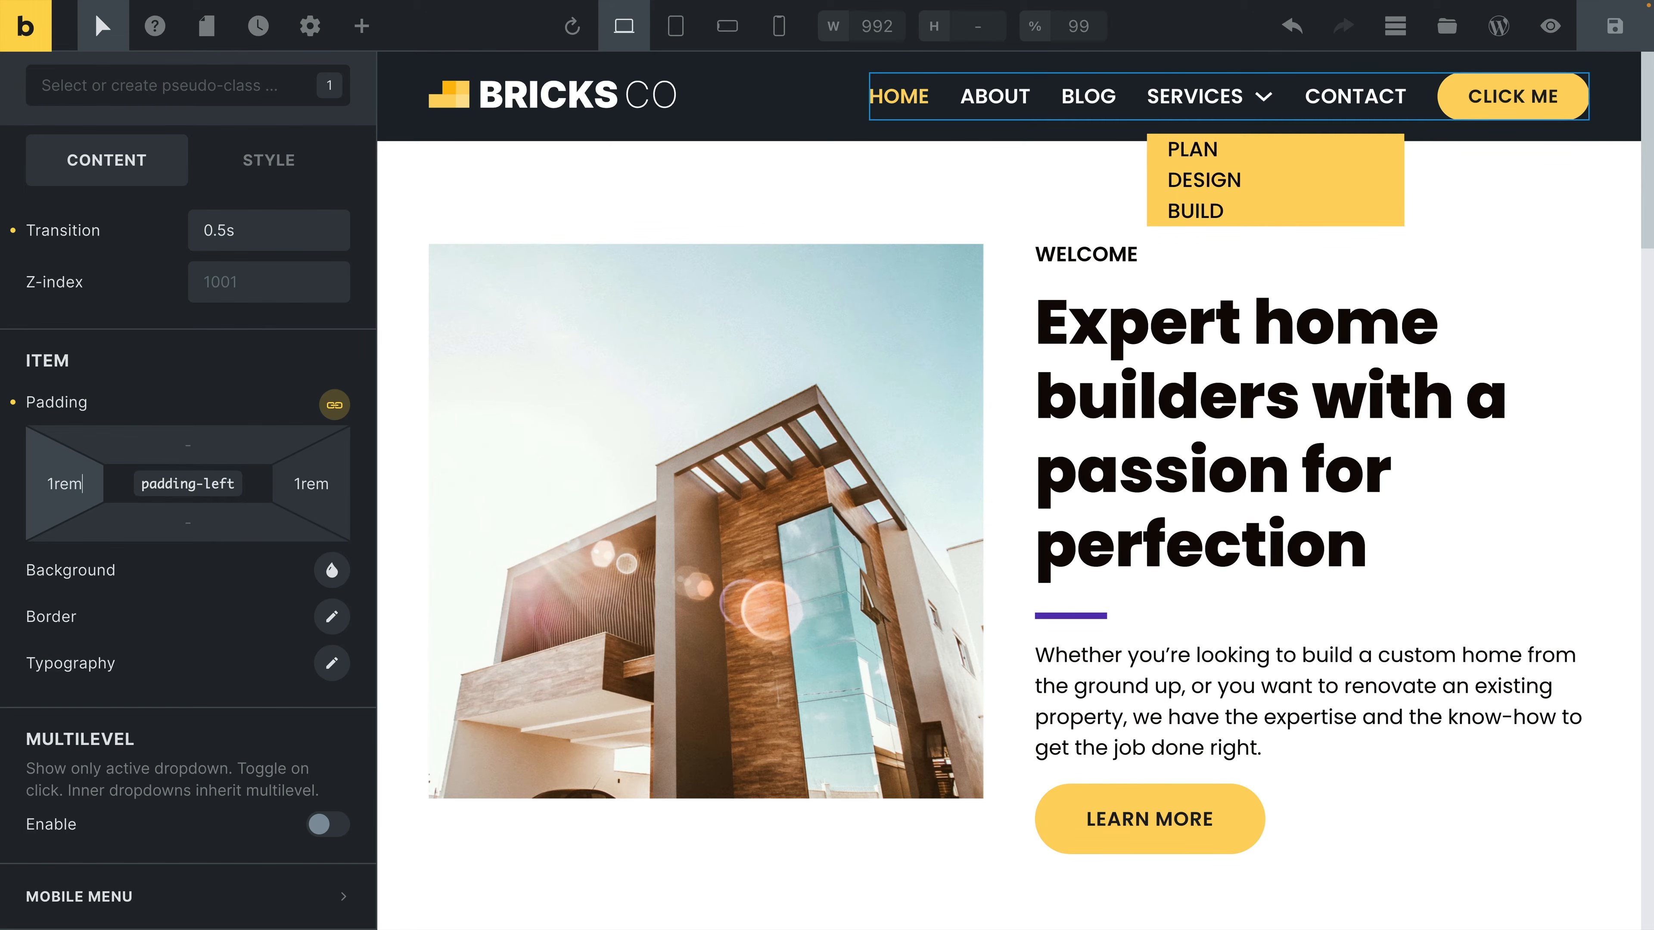
type("0.")
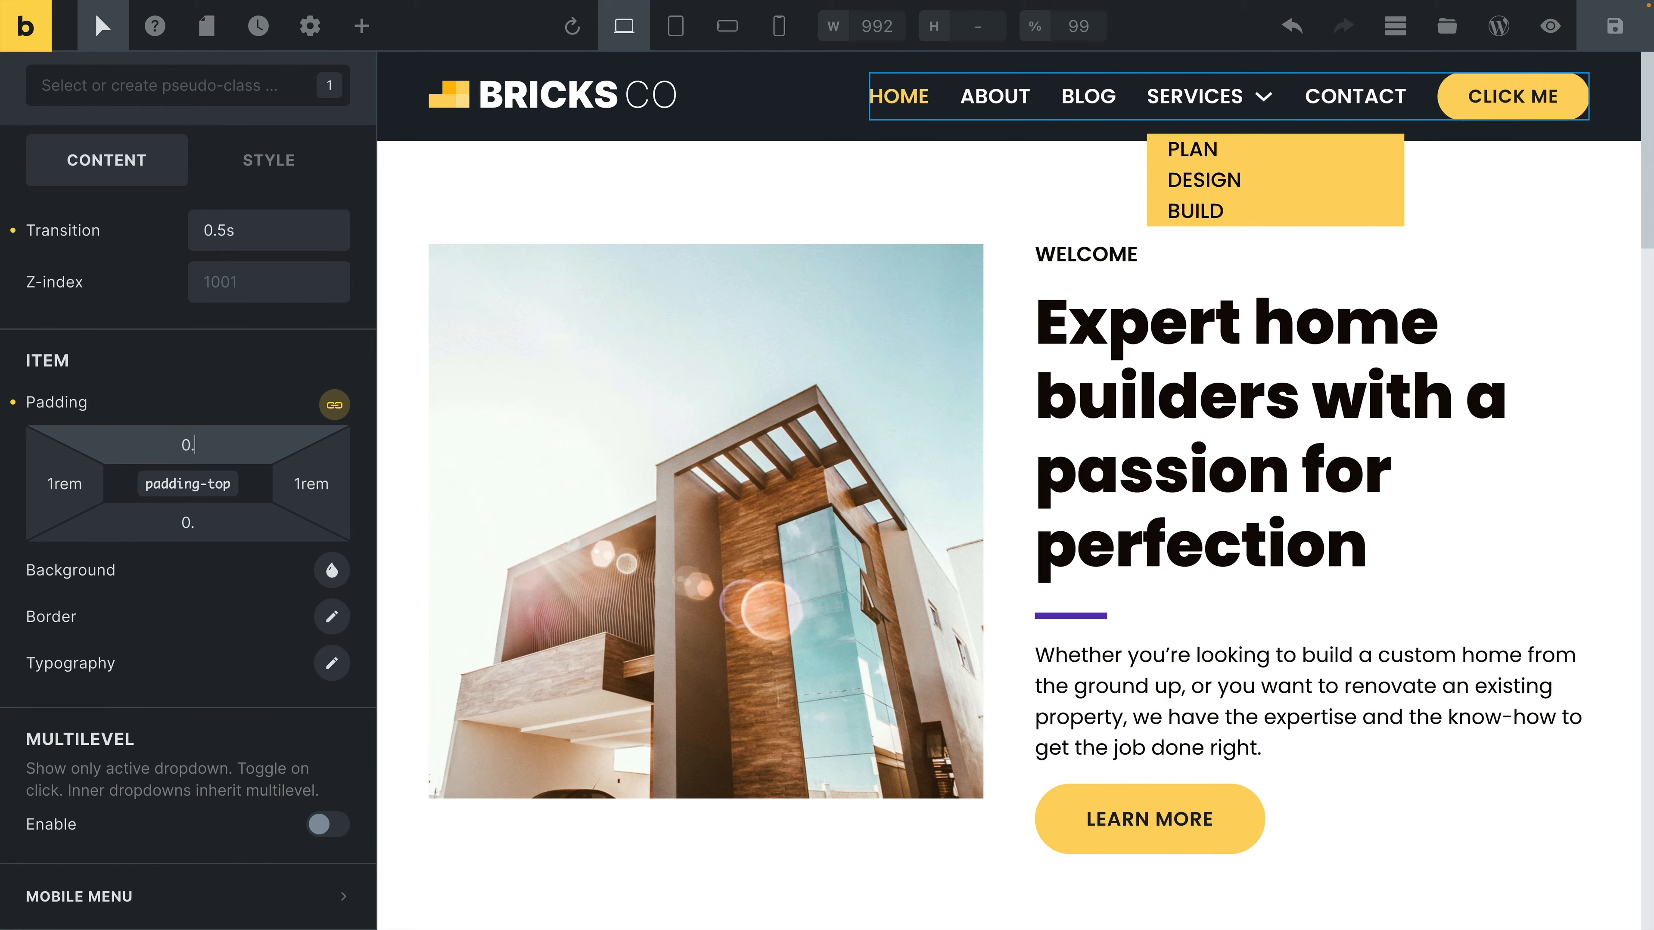
type("5rem")
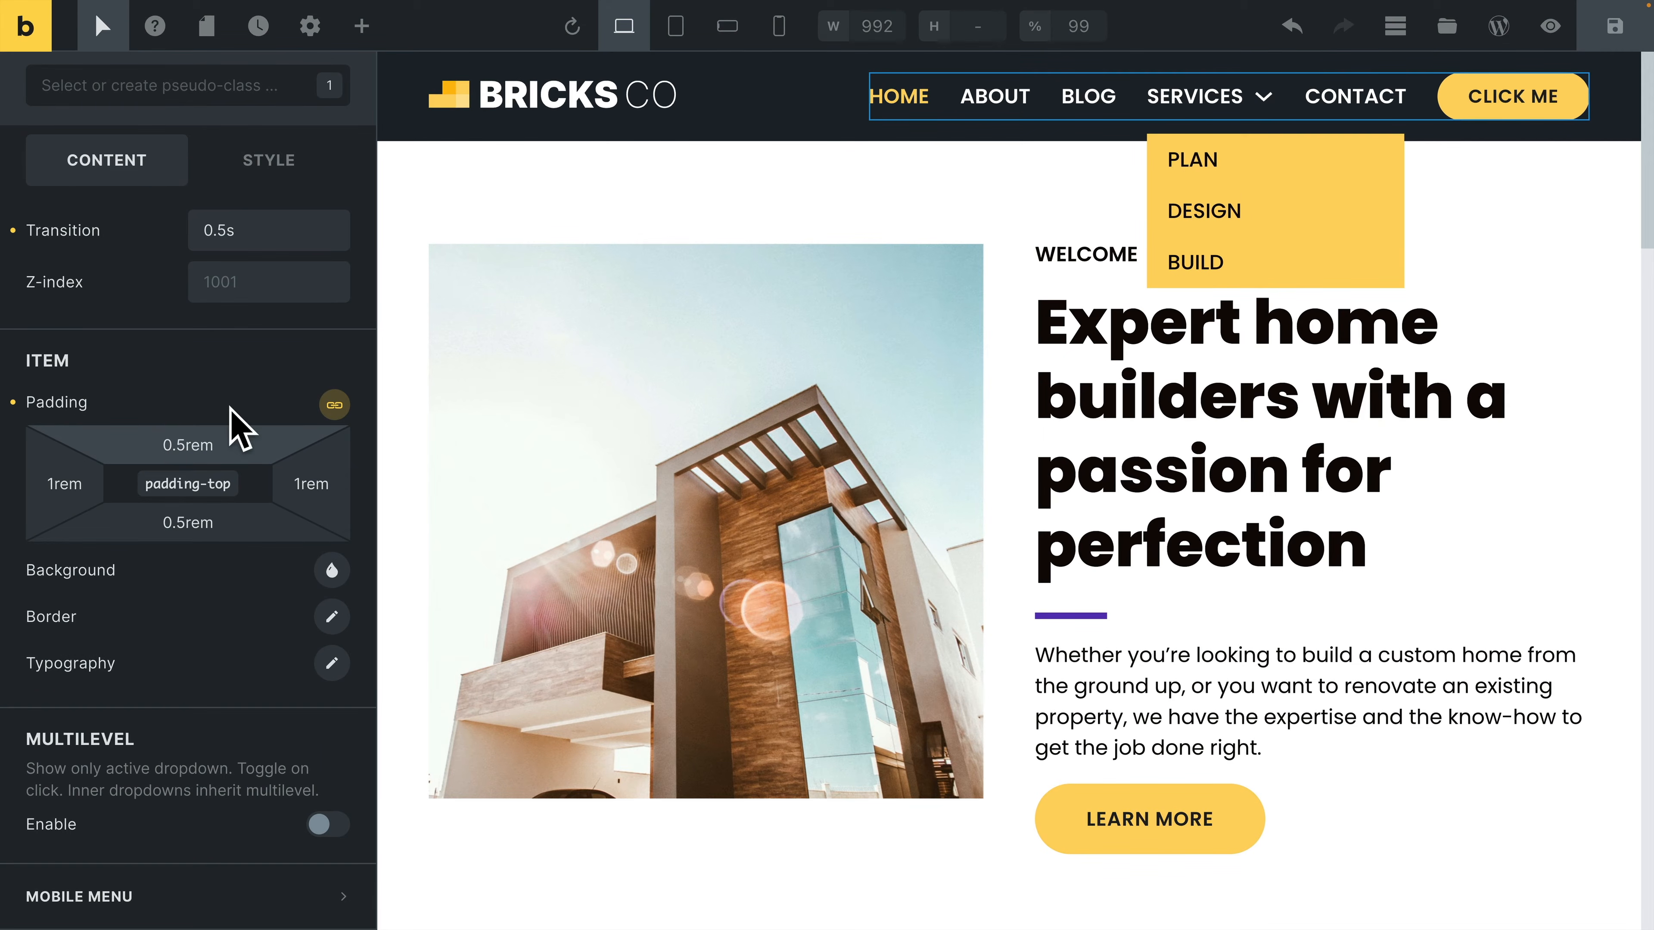
type("2")
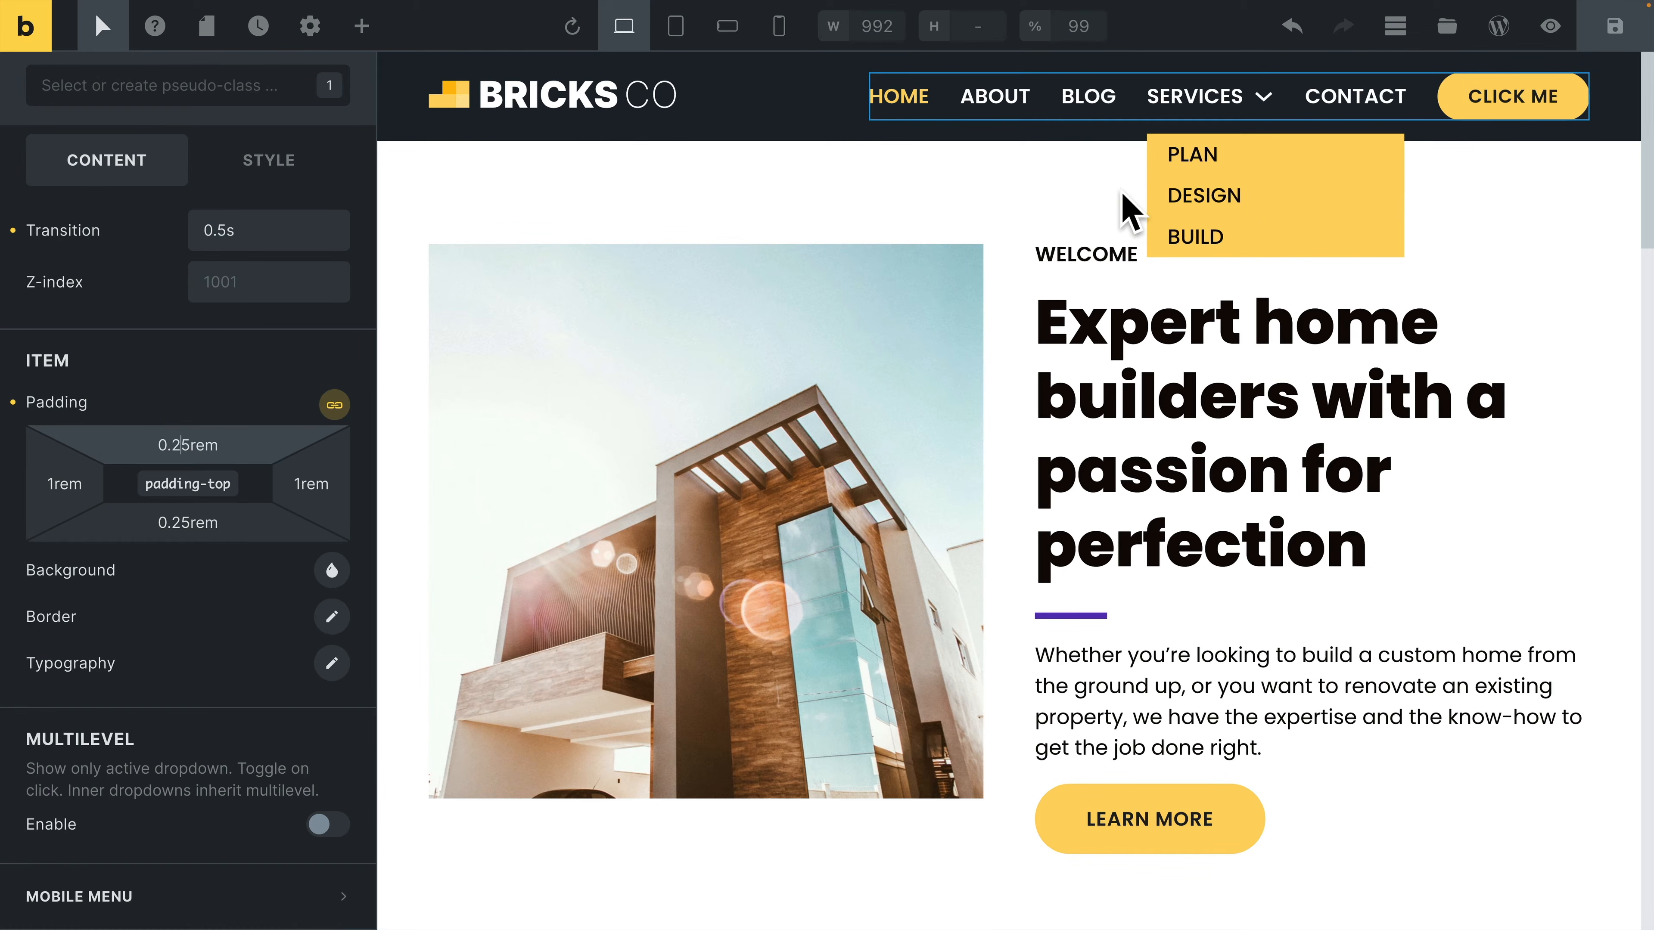
key("ctrl+s")
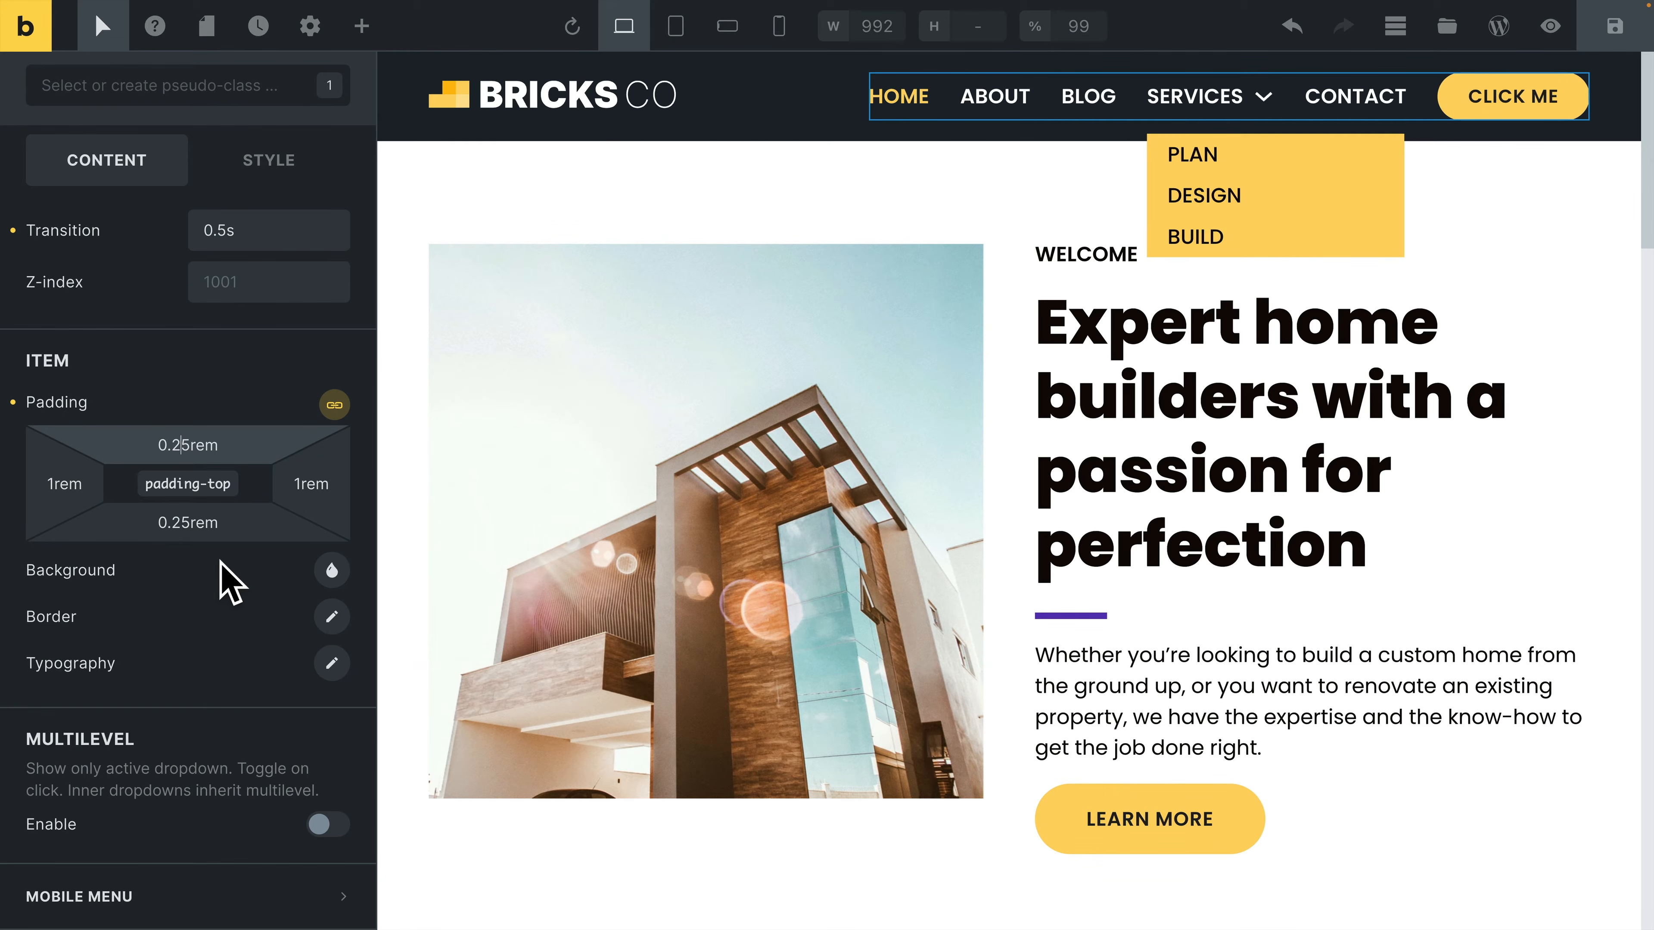
Select the Content element nested inside the Services dropdown in the page structure
scroll(195, 534, "up", 5)
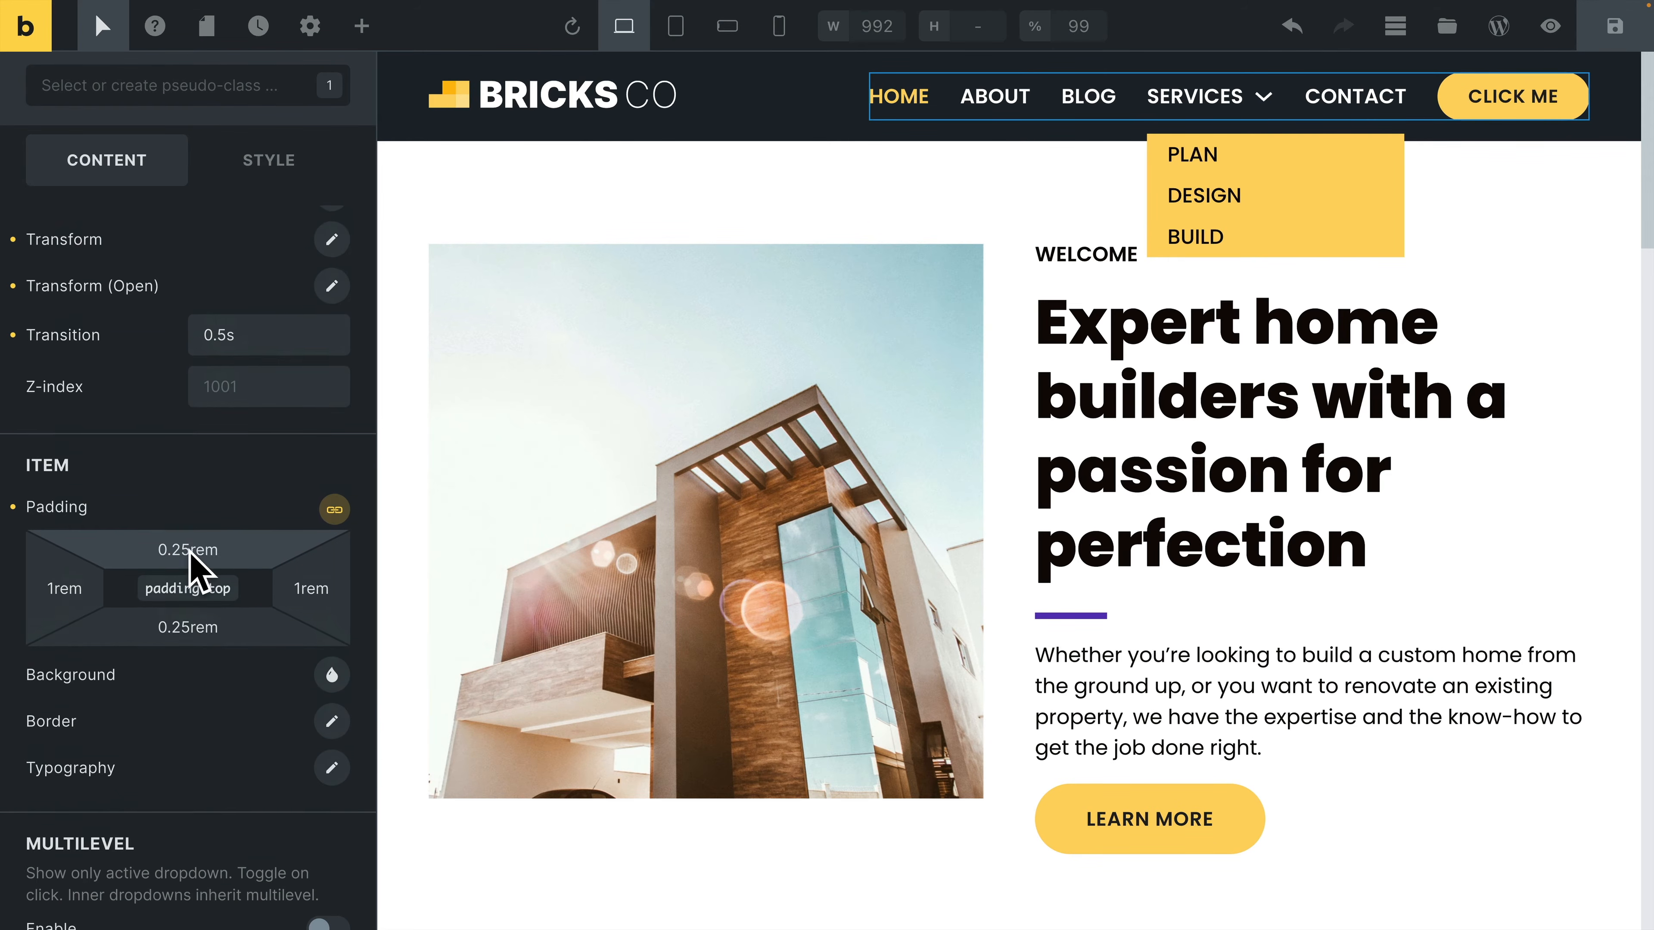
scroll(229, 430, "up", 2)
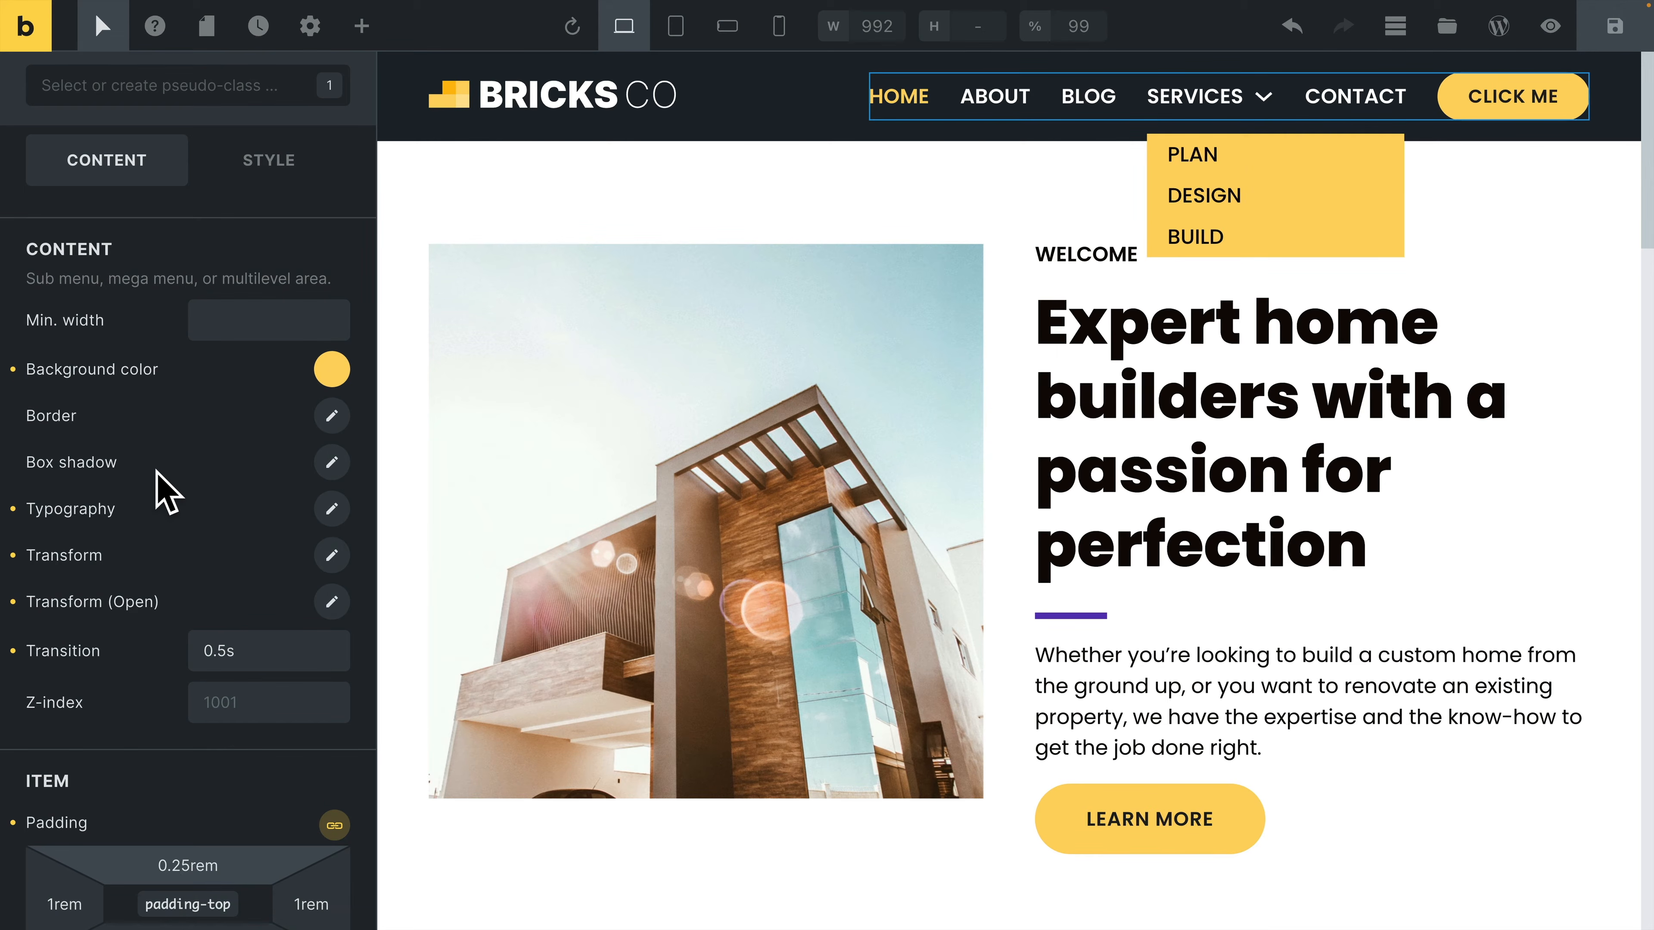
scroll(166, 491, "up", 5)
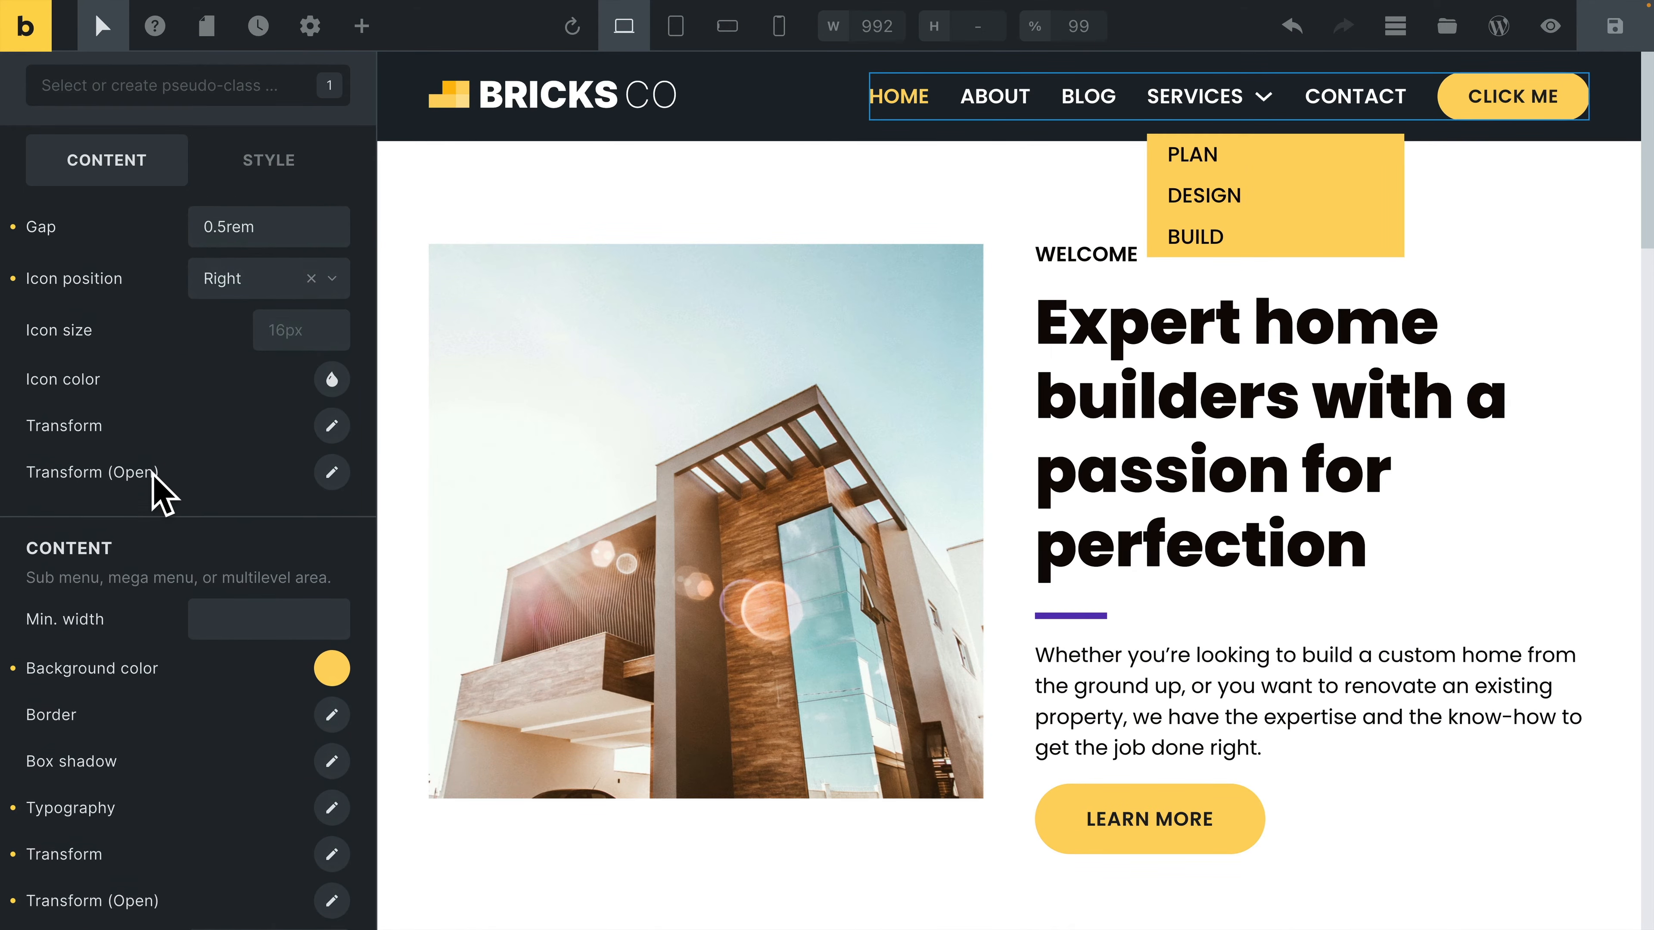
scroll(161, 493, "up", 5)
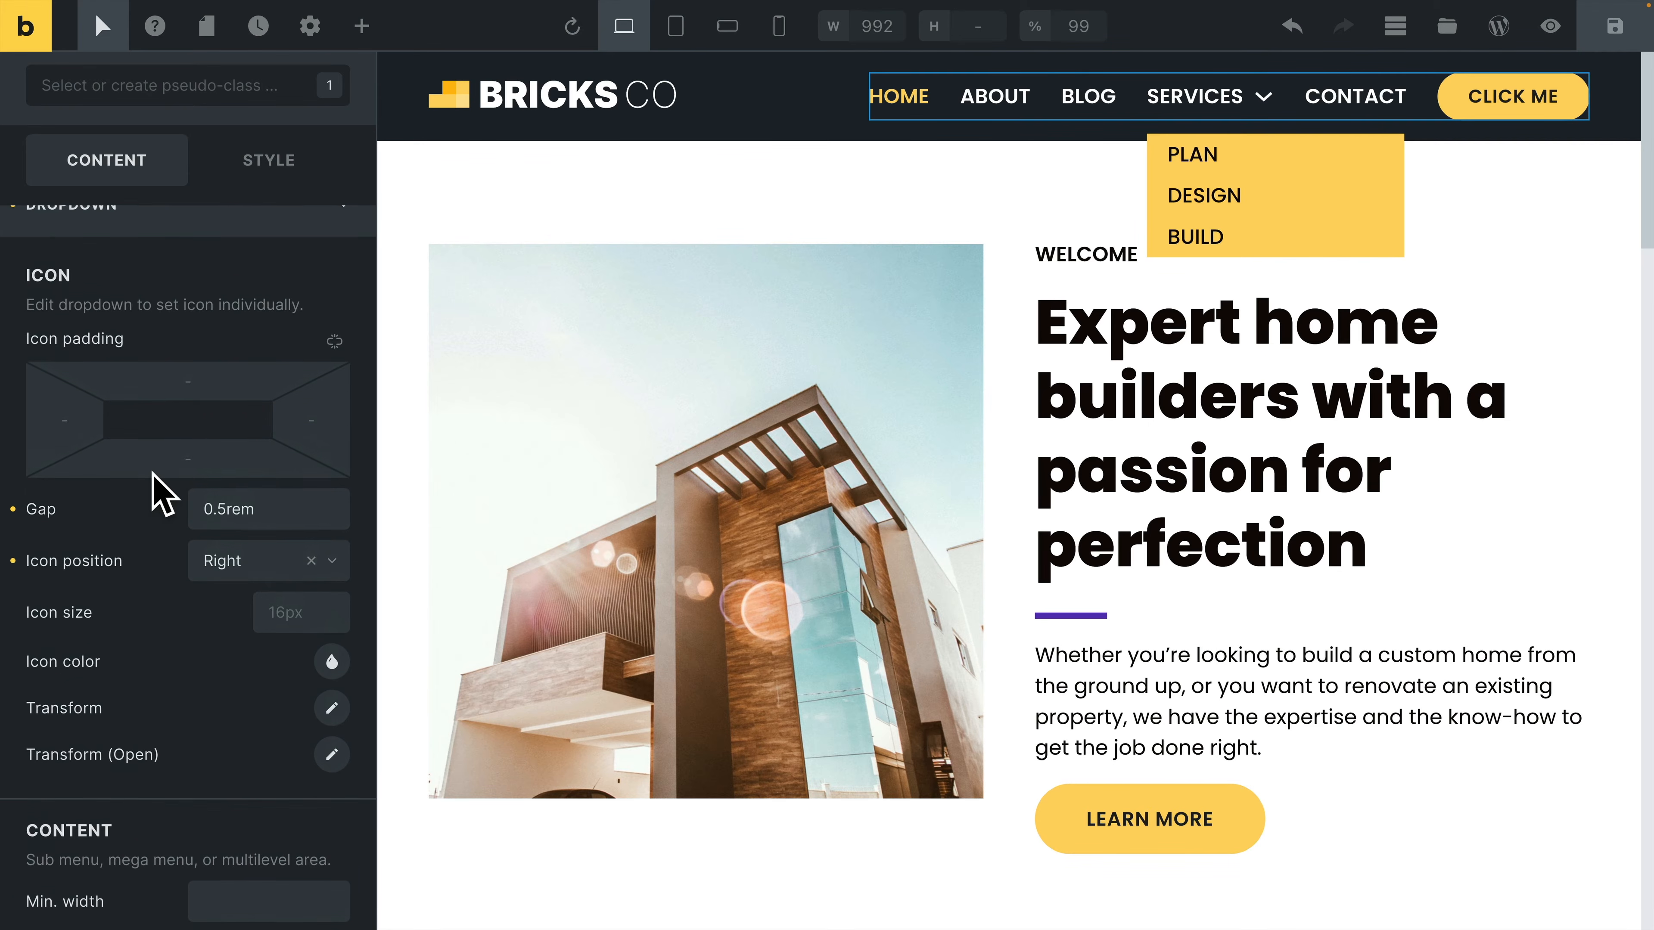
scroll(160, 489, "down", 2)
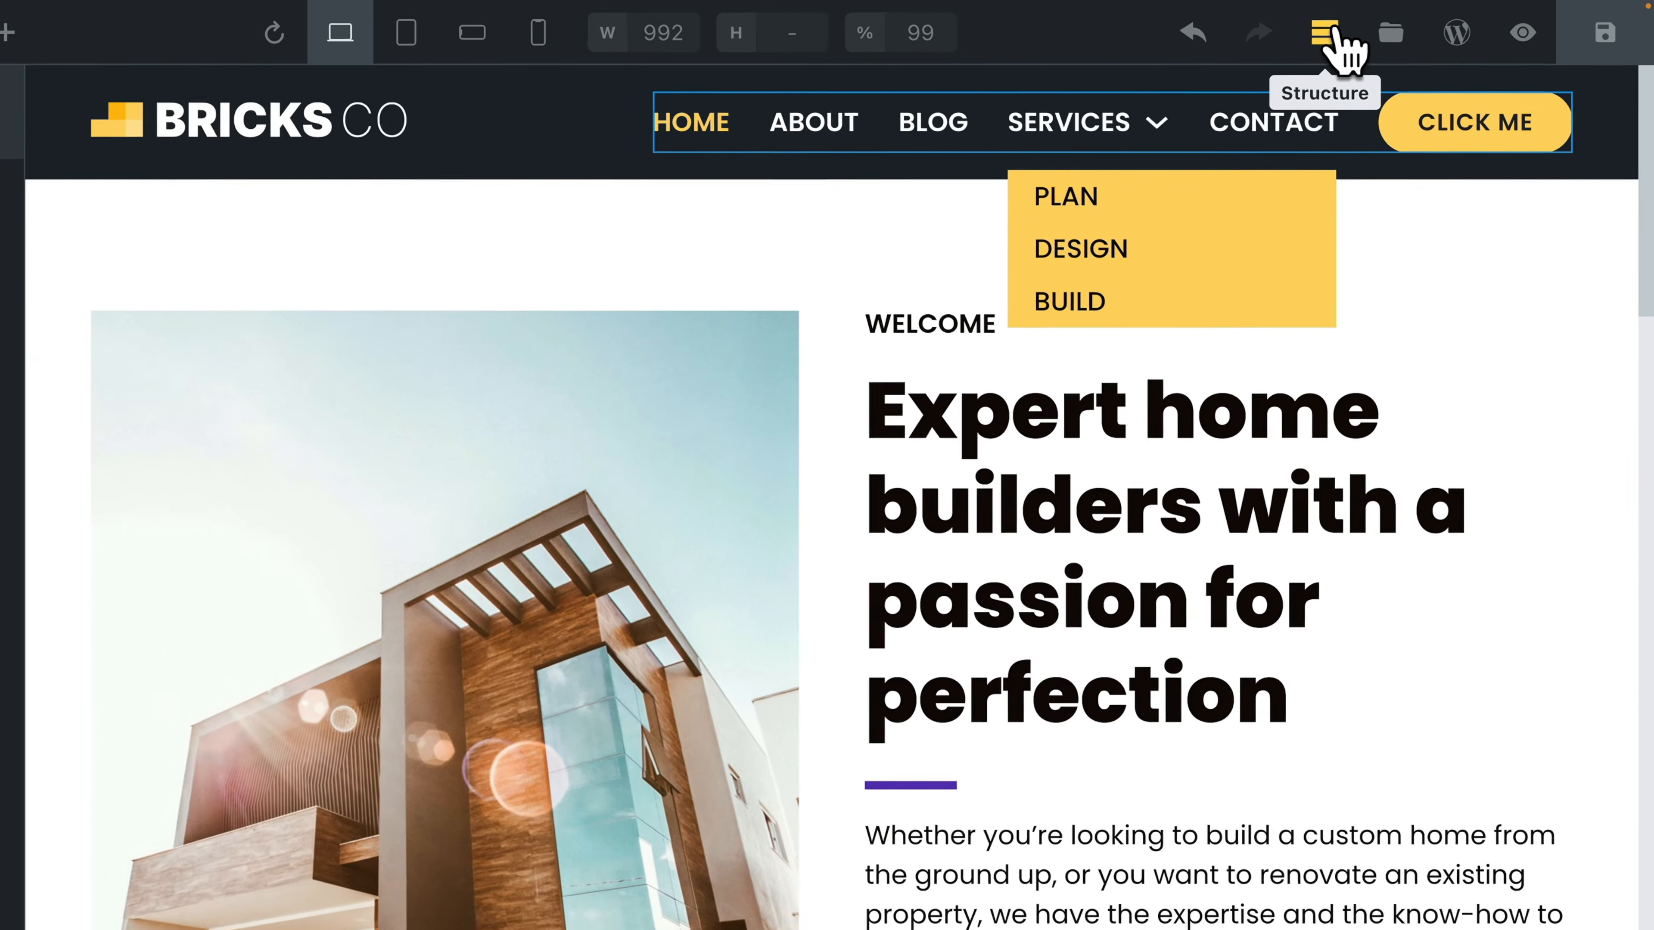
left_click(1313, 36)
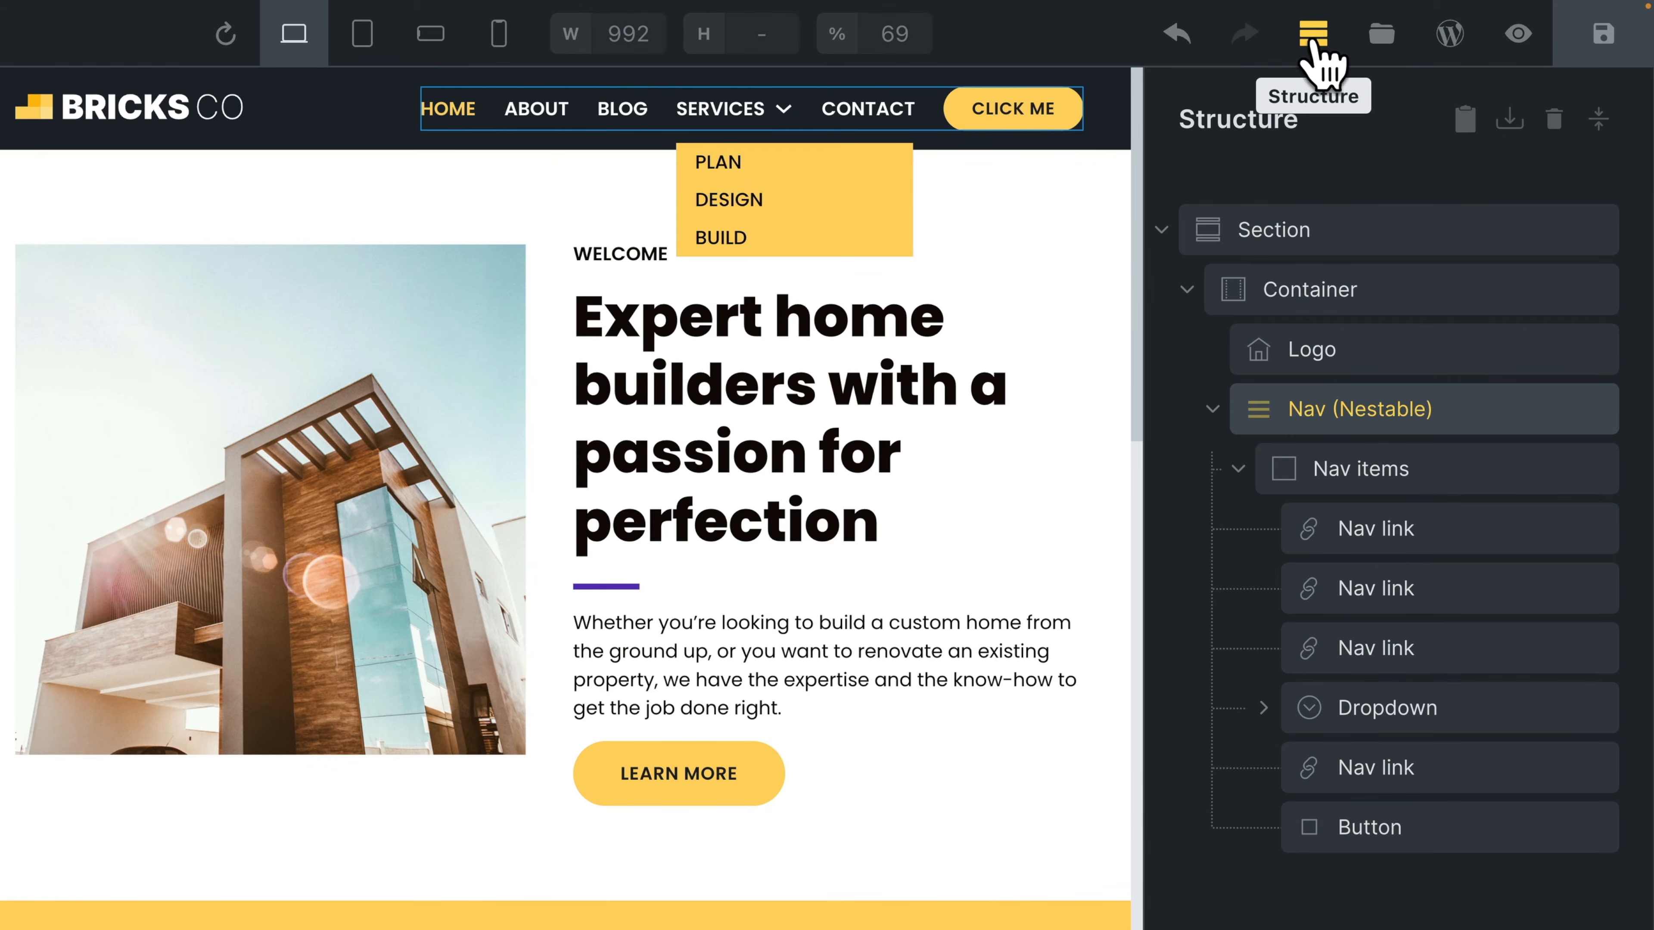
left_click(1393, 710)
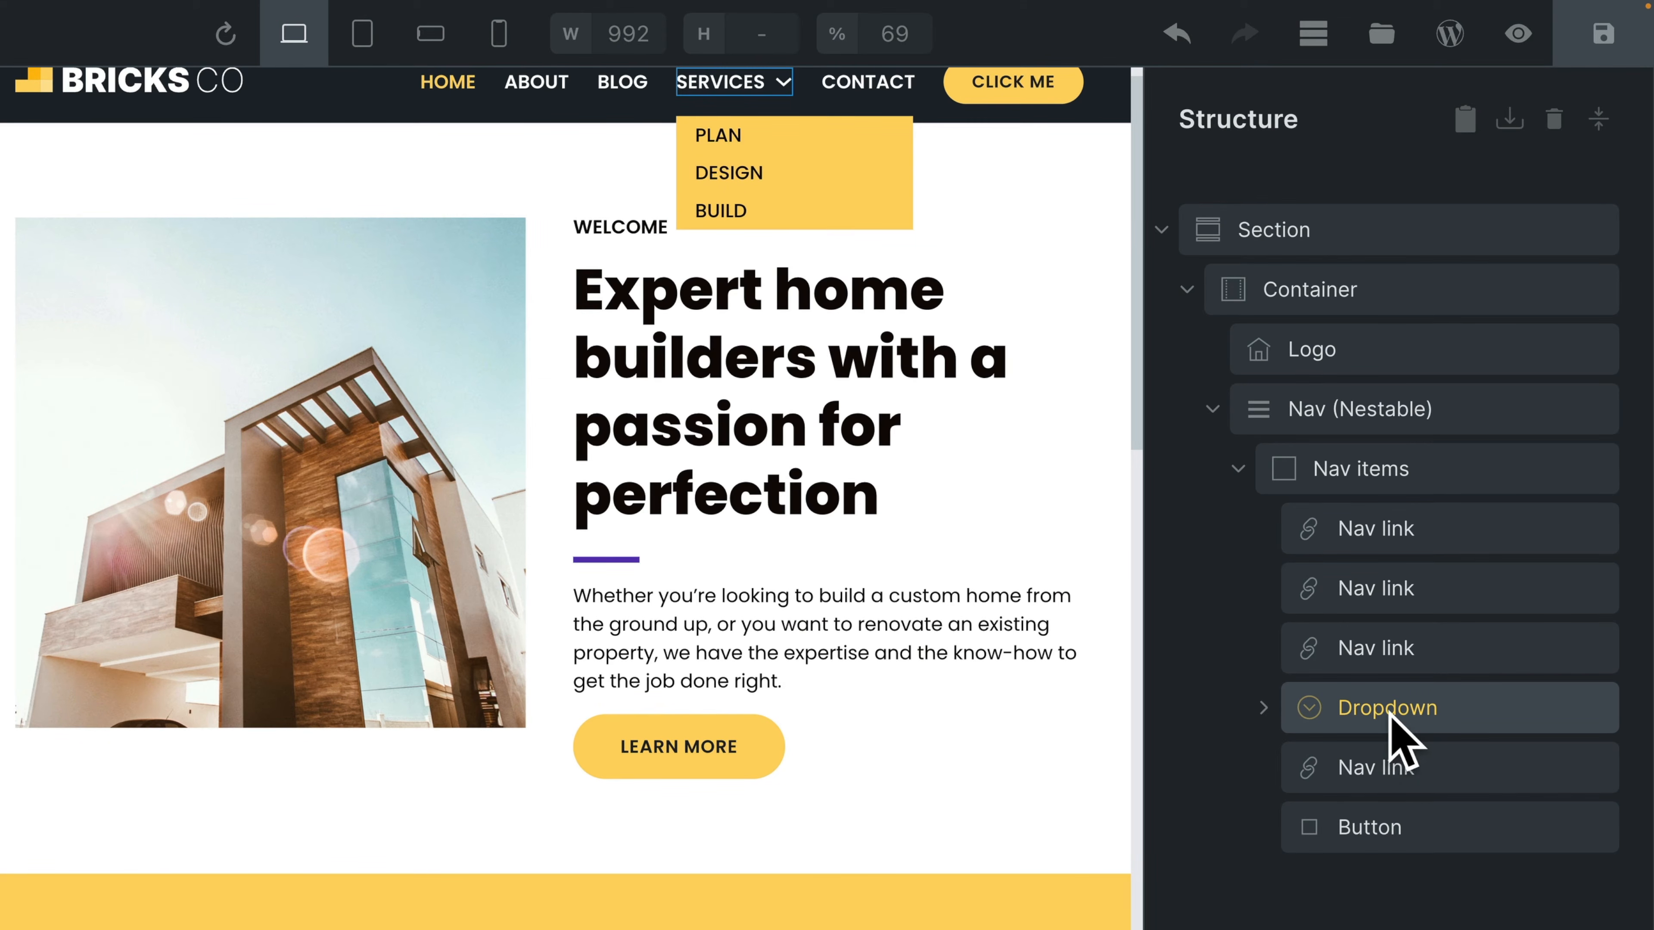
left_click(1265, 709)
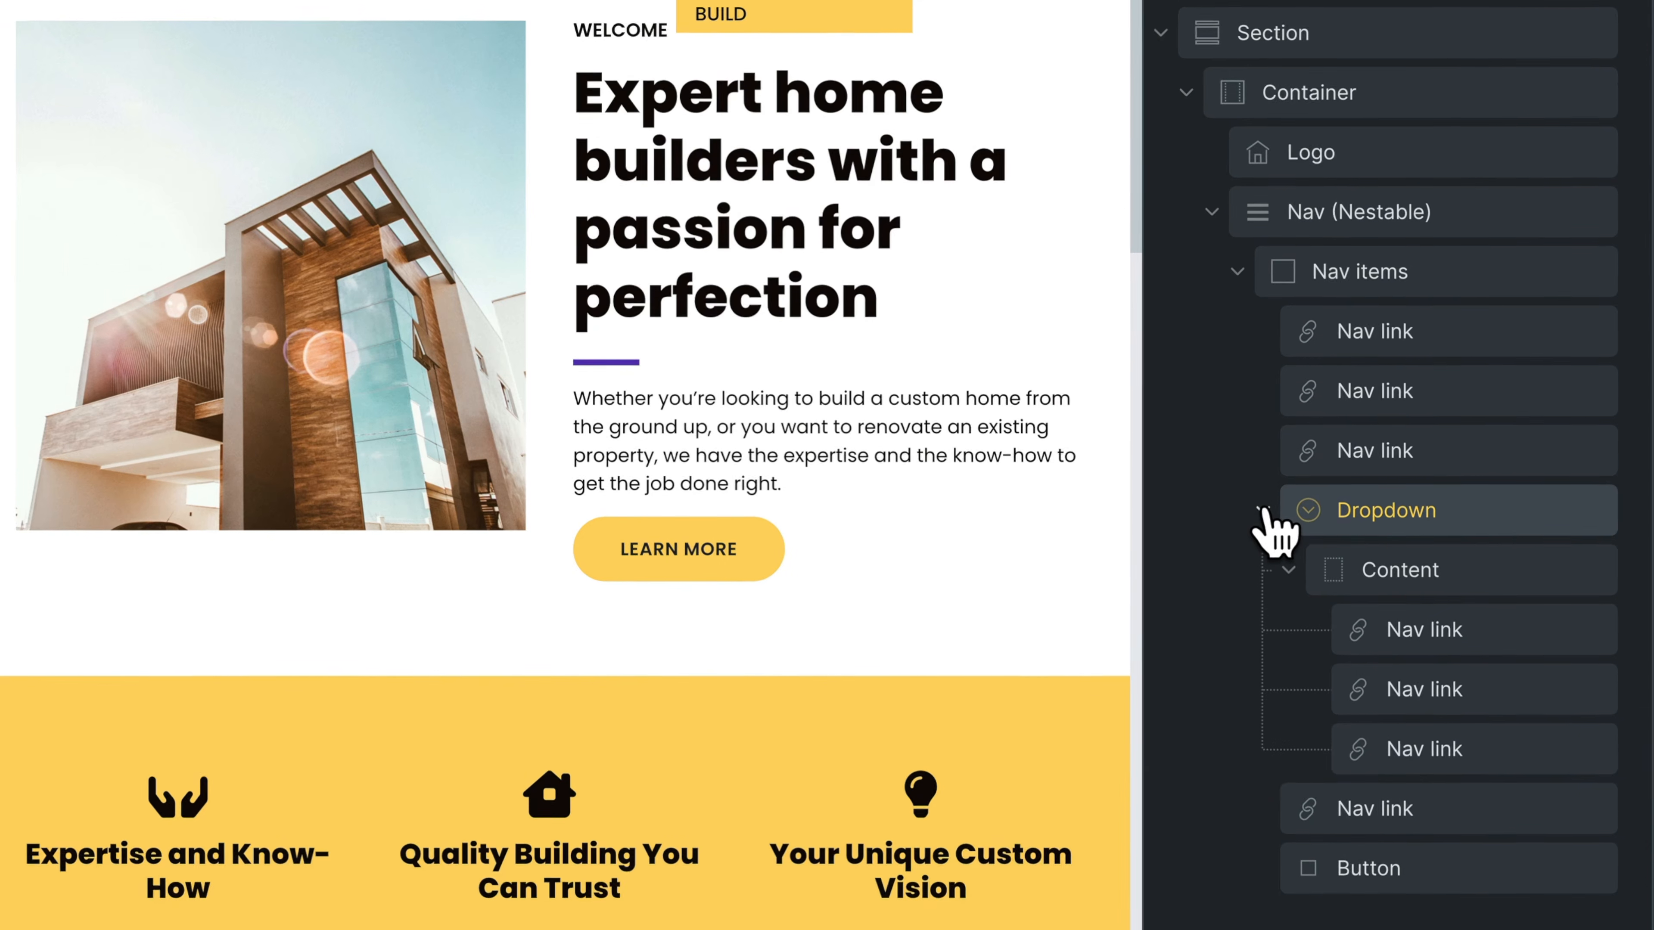
left_click(1416, 478)
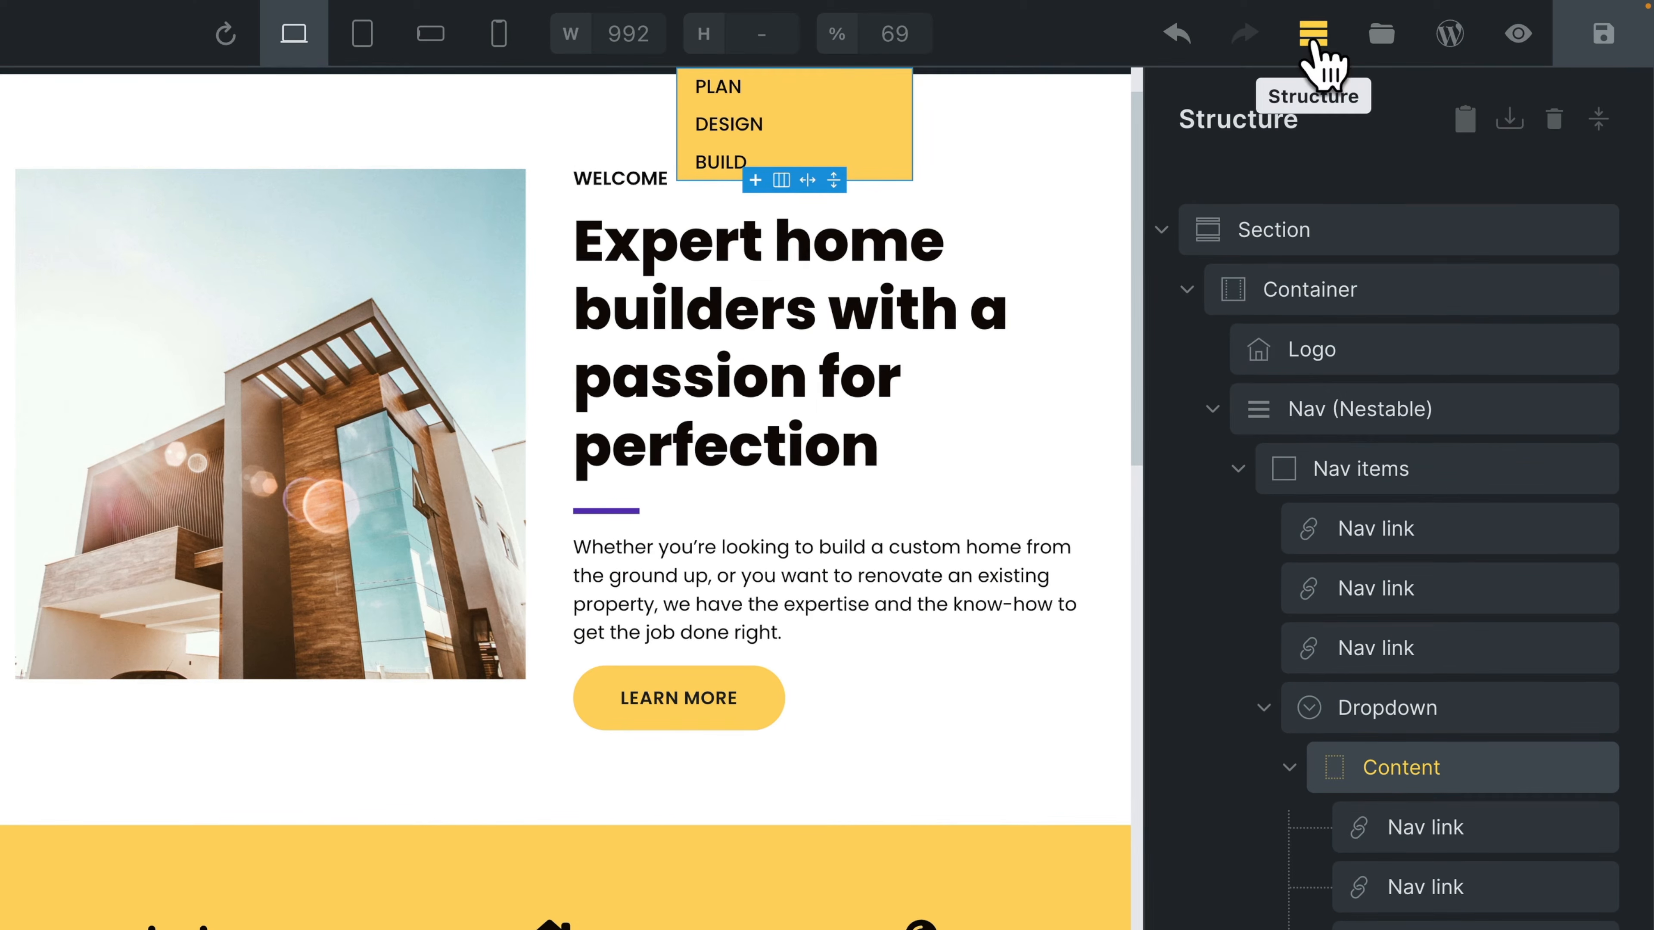
left_click(1313, 39)
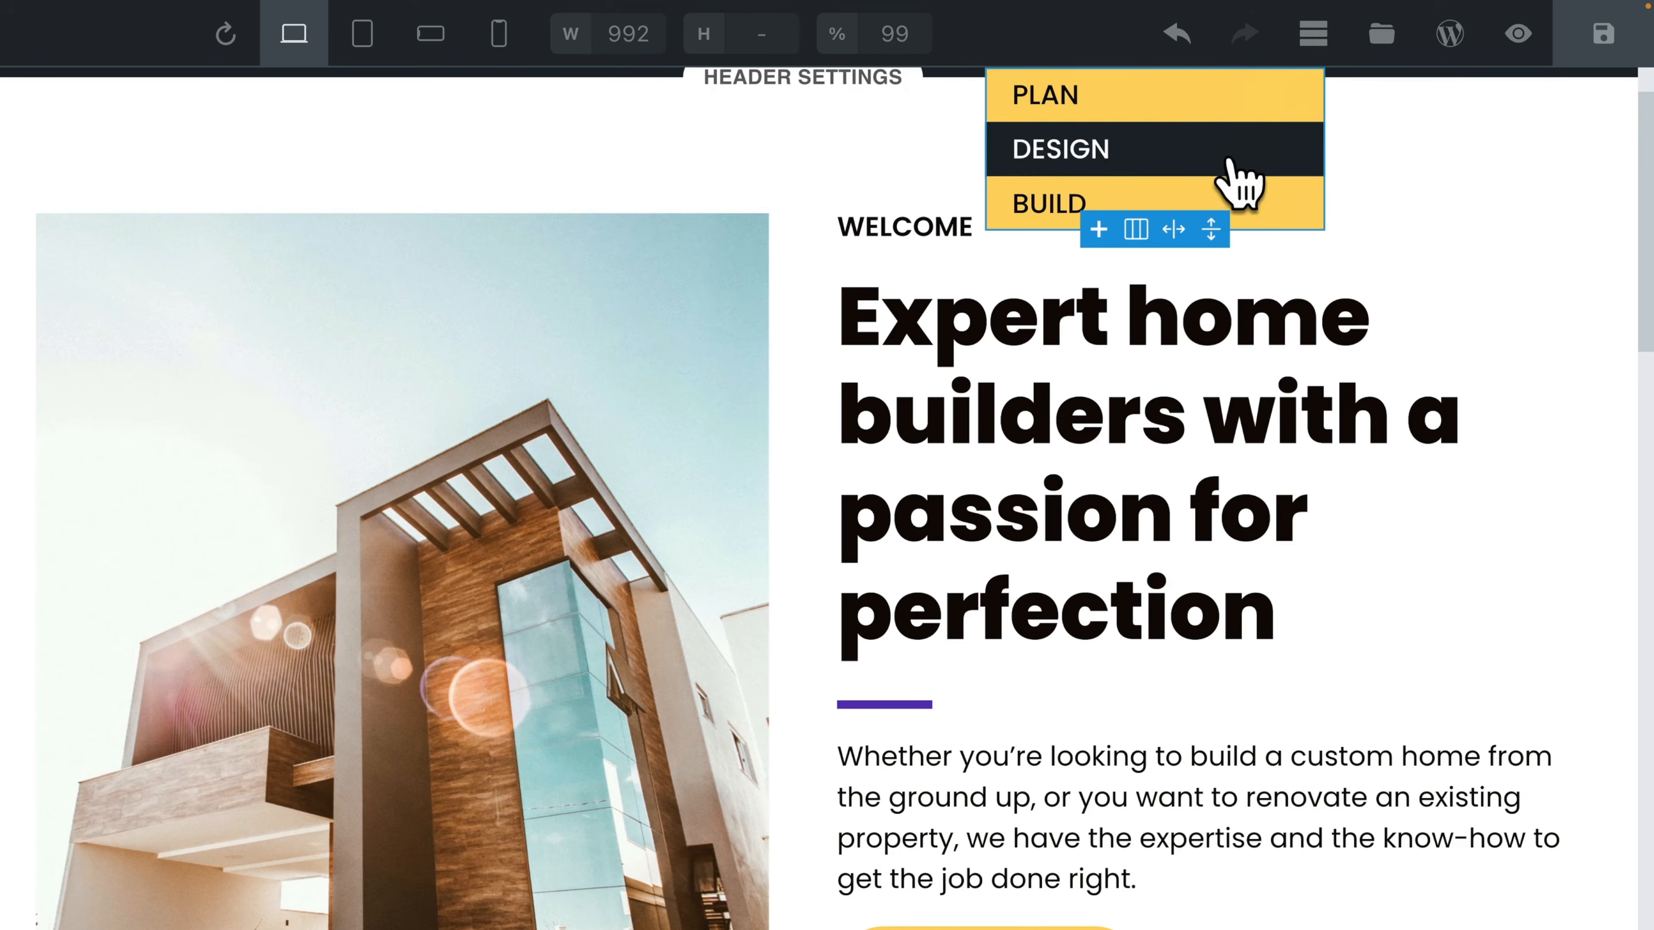
Set the dropdown Content element's linked top and bottom padding to 0.5rem in its layout styles
scroll(1246, 208, "up", 2)
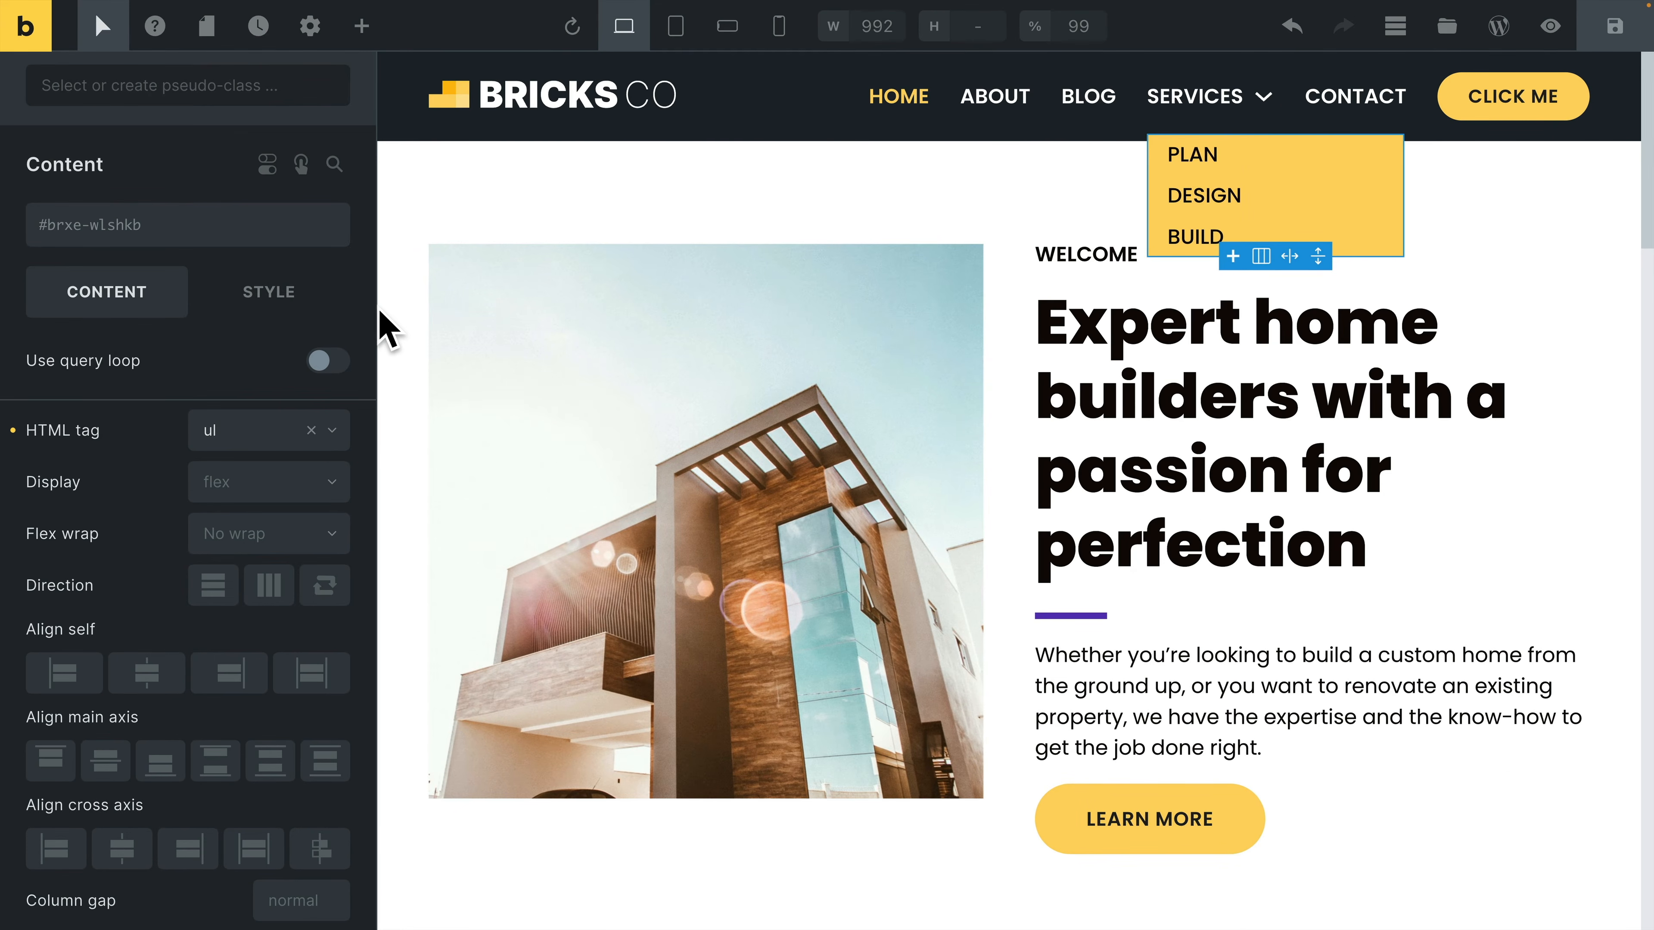
left_click(269, 291)
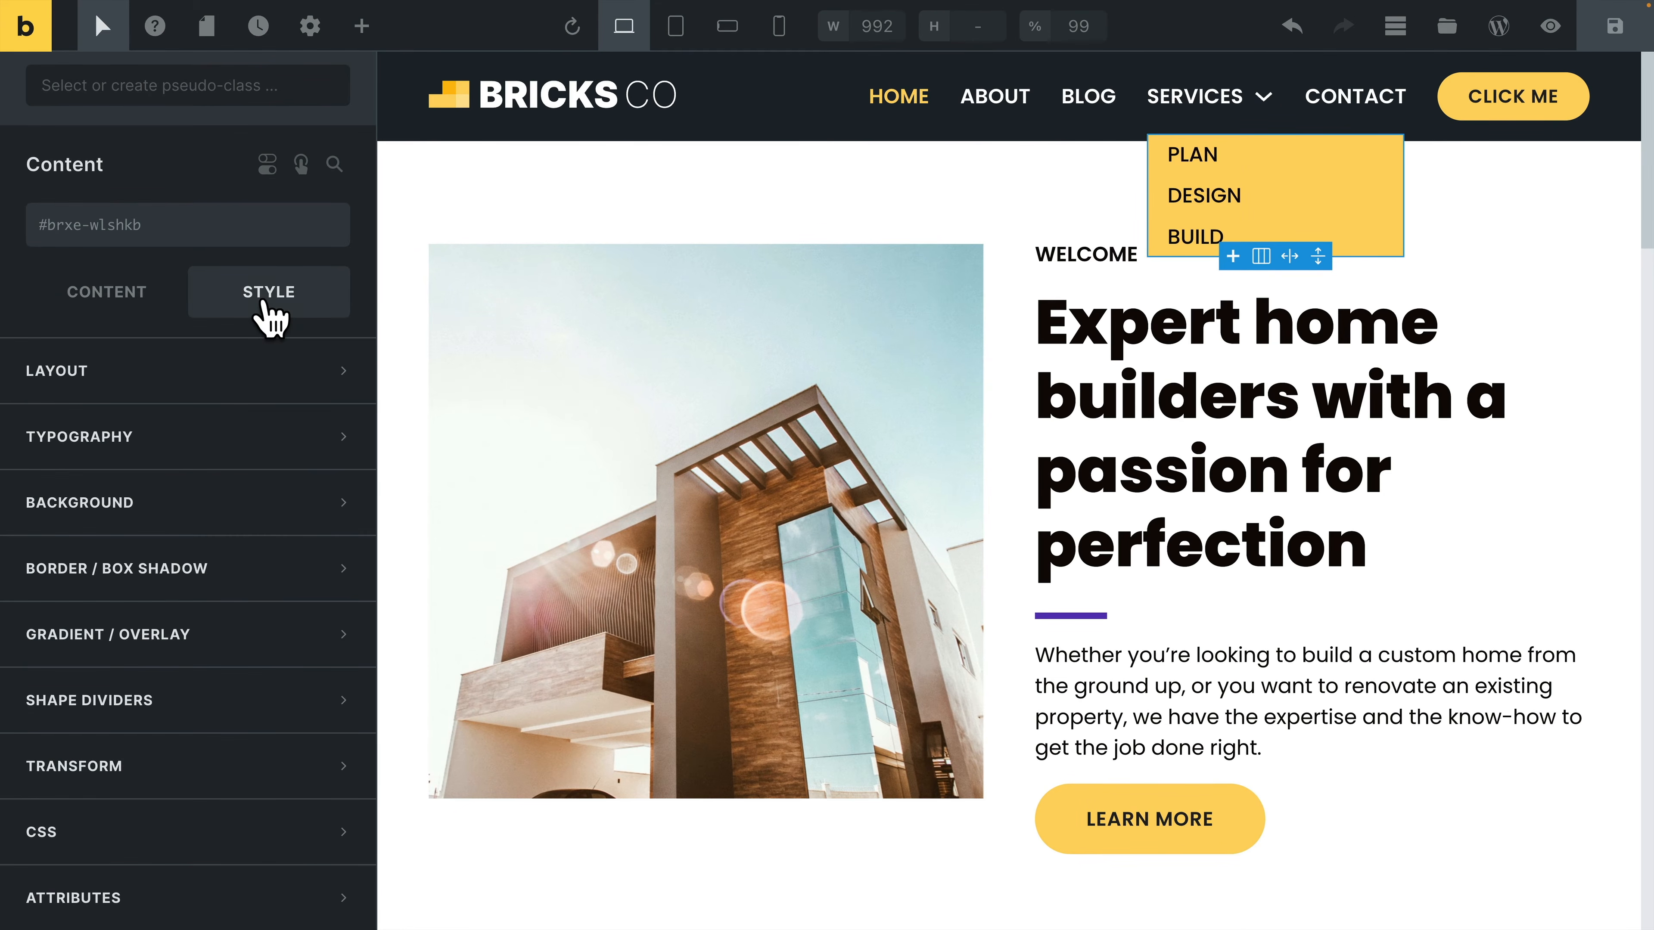
left_click(166, 371)
scroll(176, 391, "down", 3)
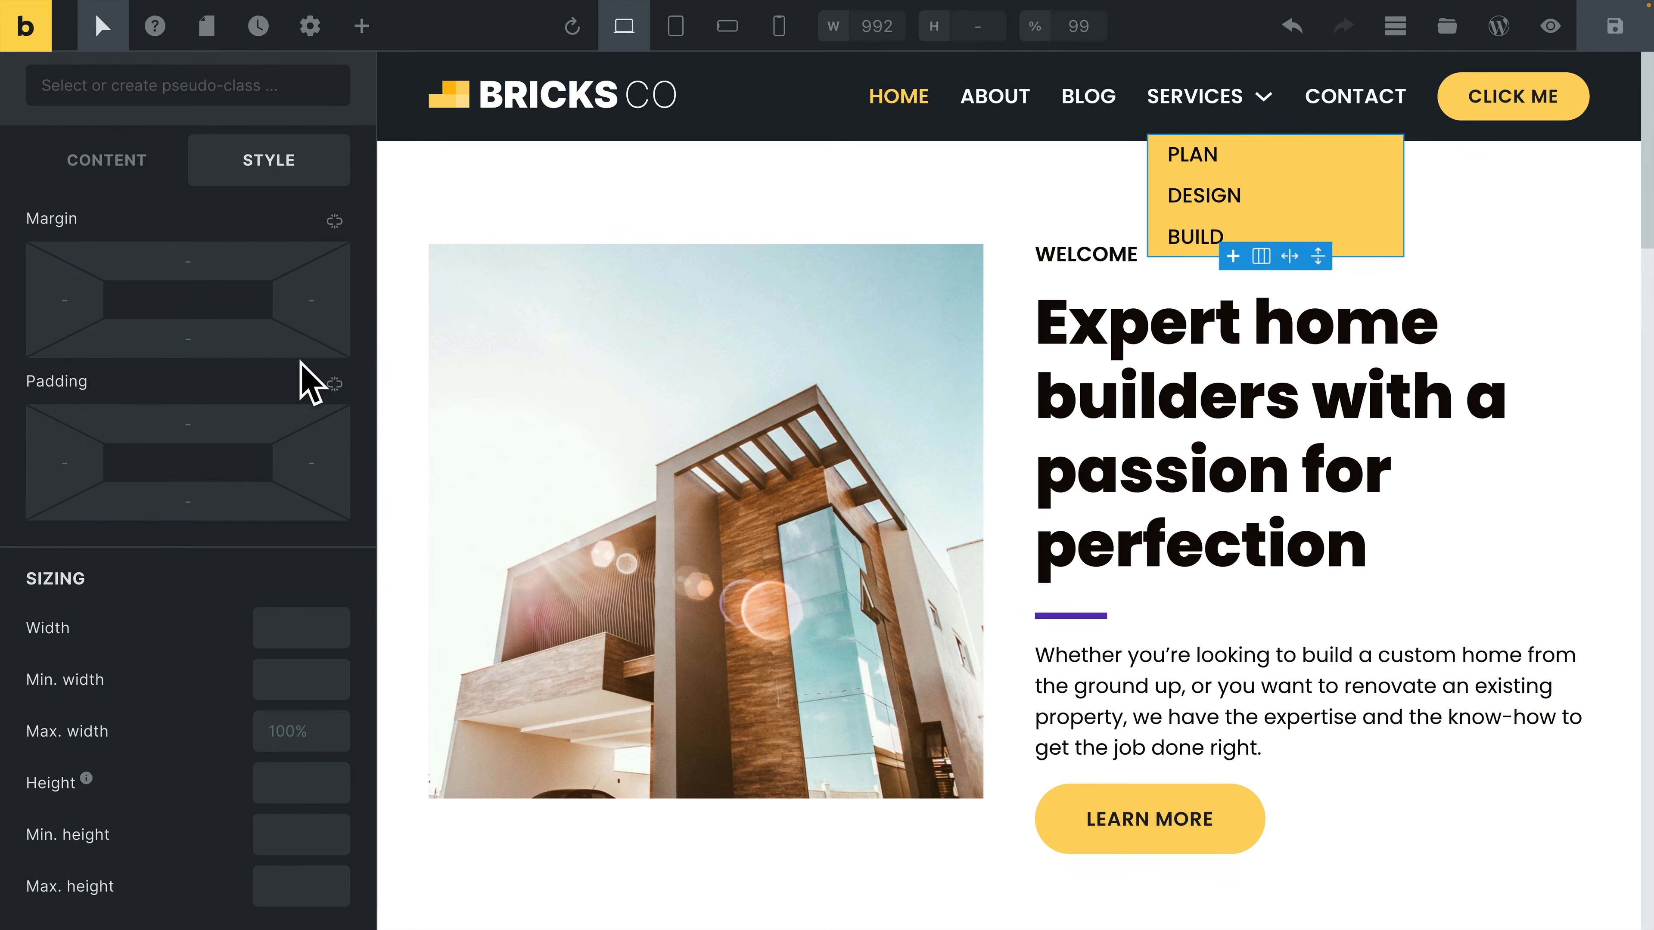
left_click(334, 384)
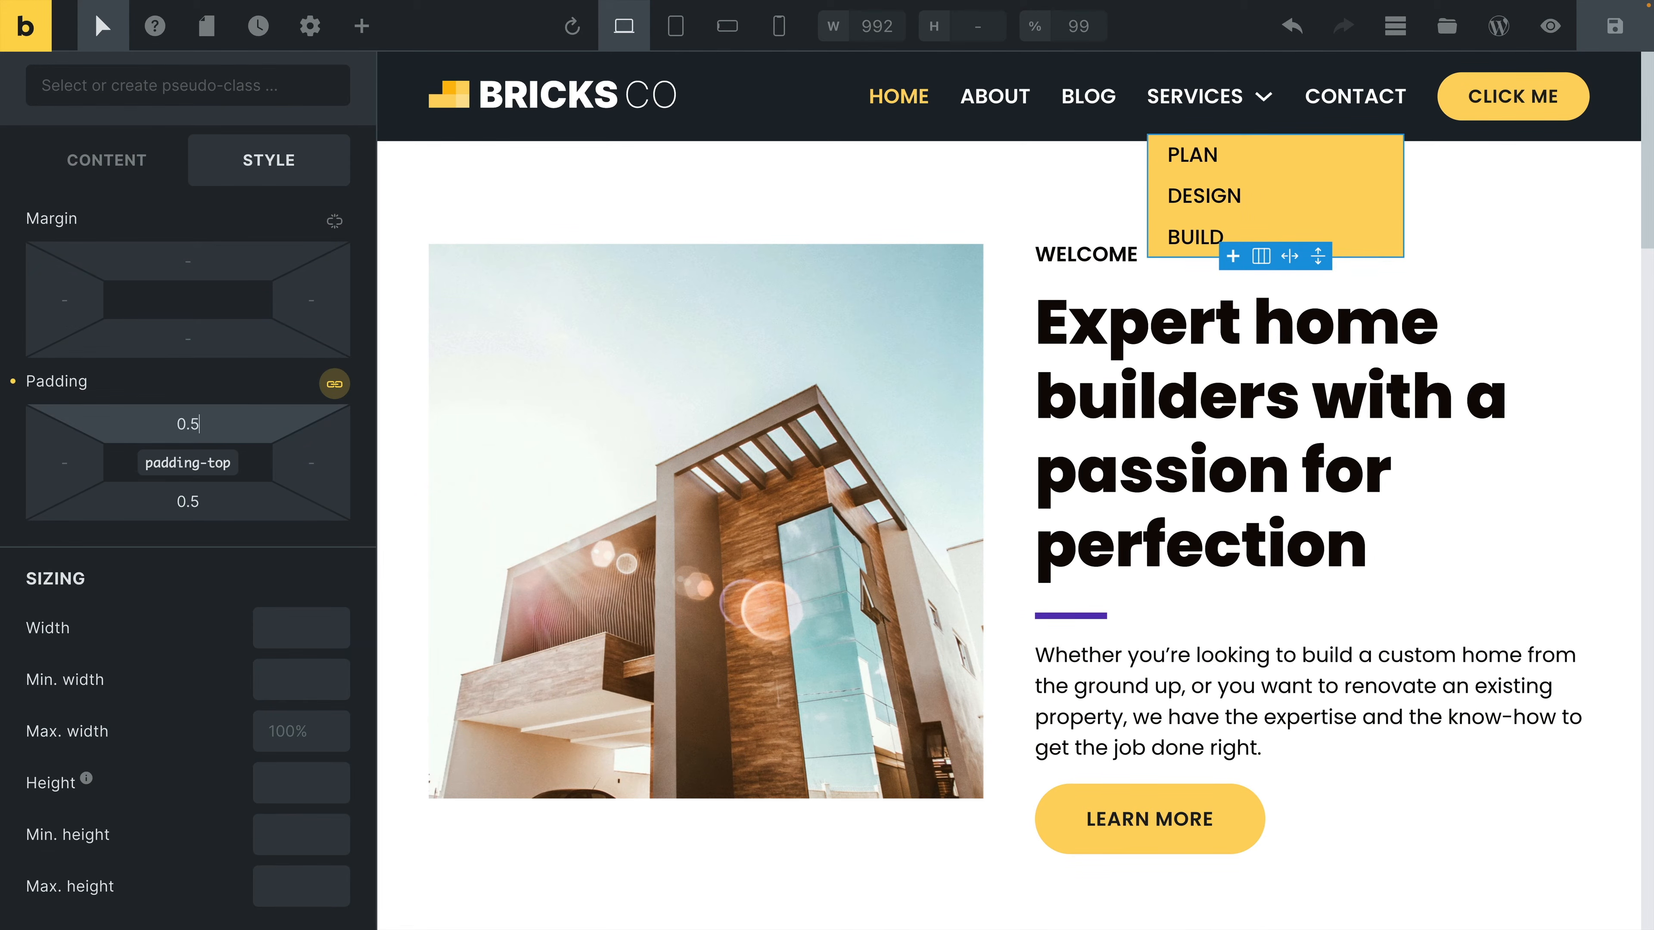
key("Return")
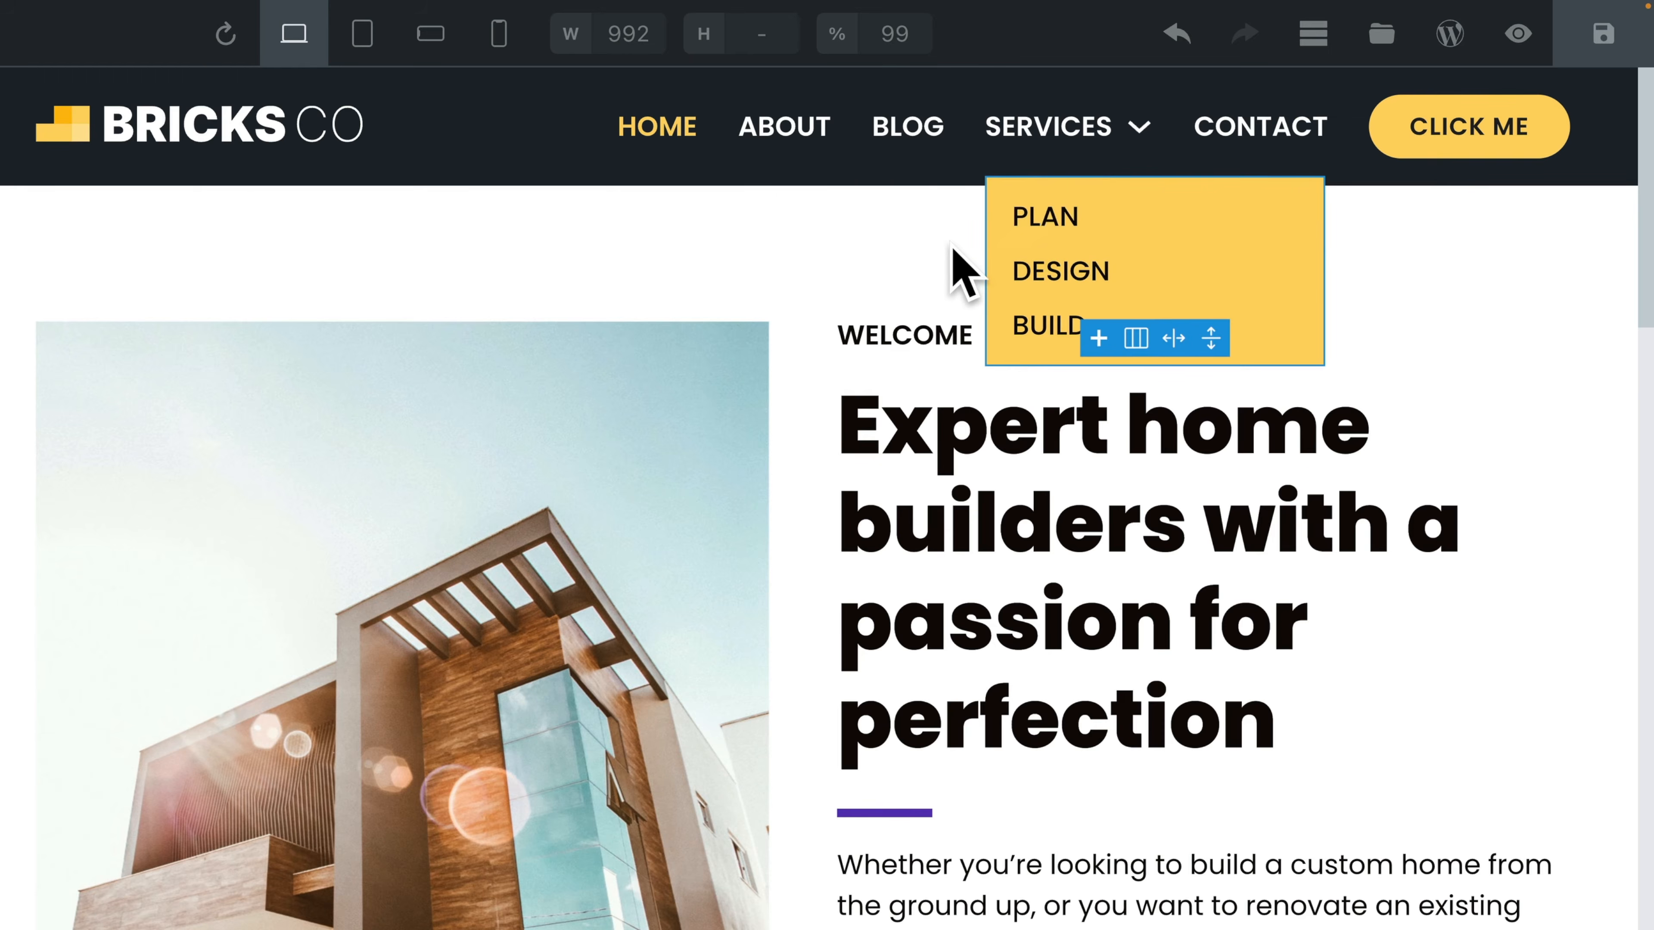
Examine the Nav (Nestable) element's dropdown settings for icon, content and items
left_click(1315, 34)
left_click(1277, 410)
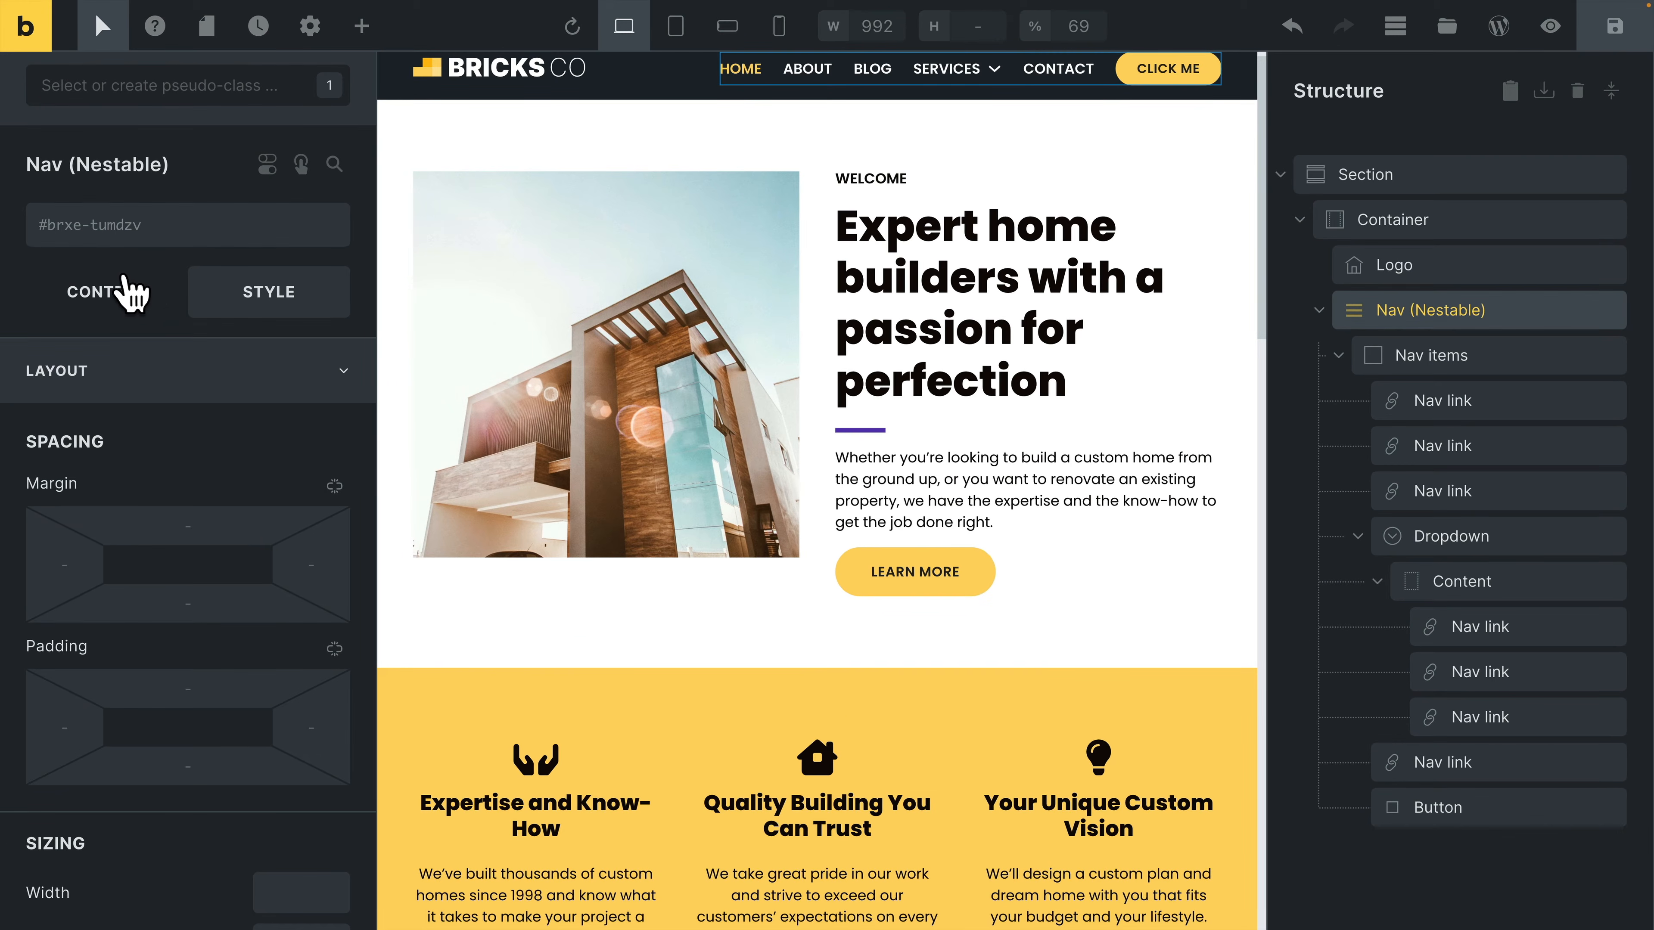
left_click(130, 293)
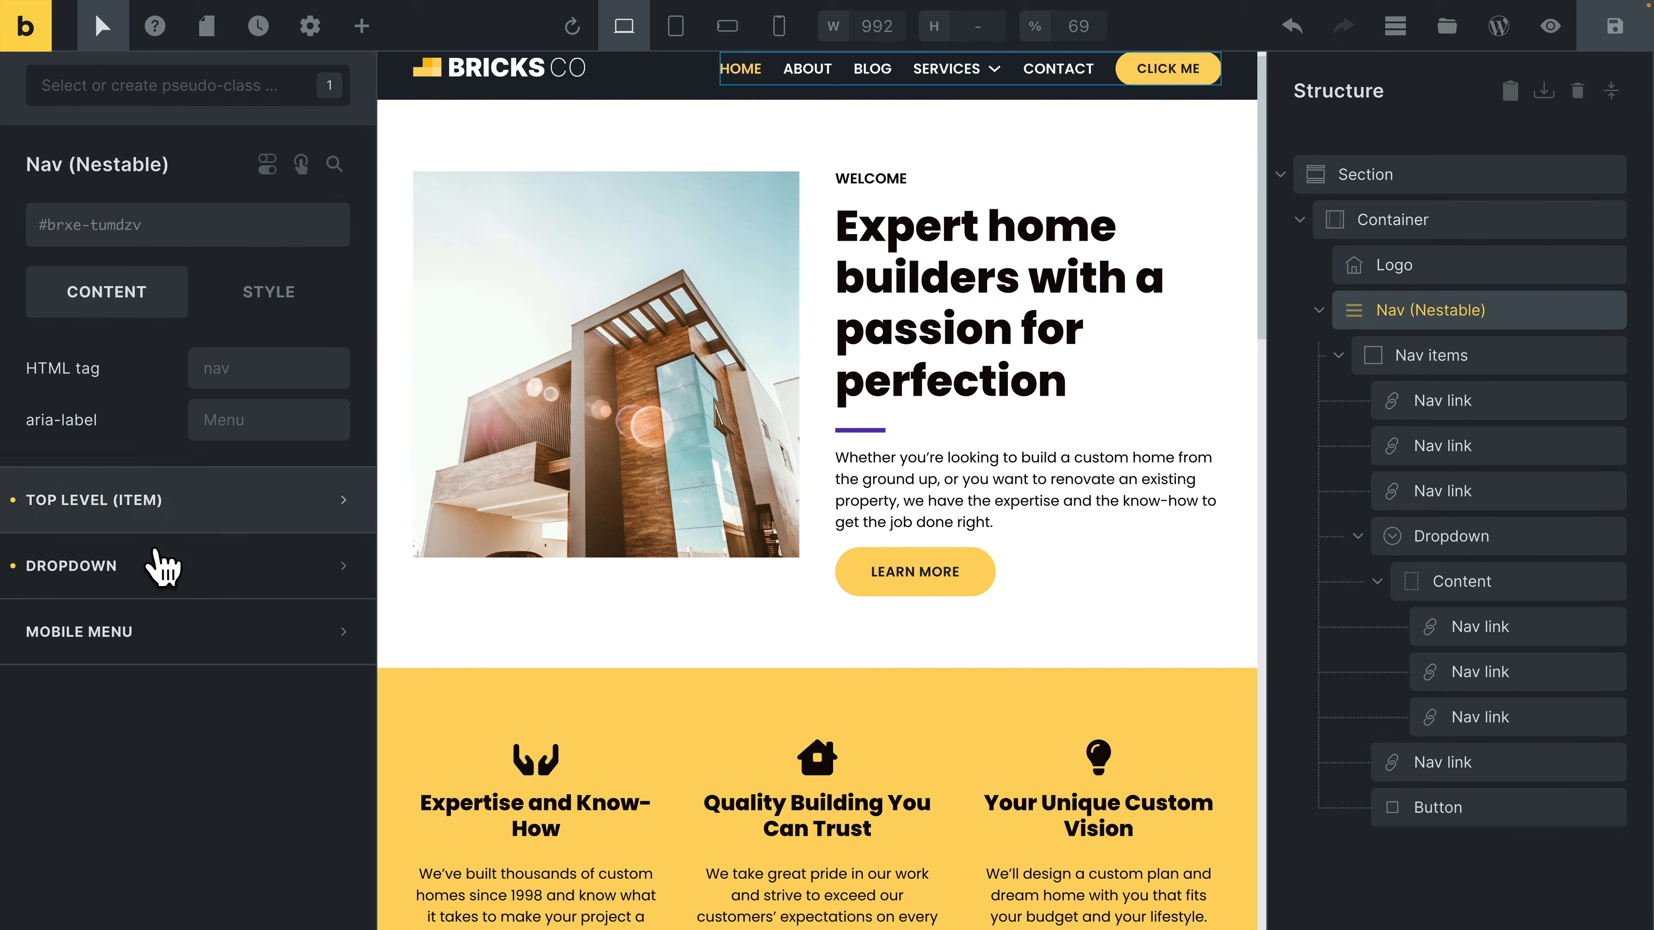
left_click(225, 570)
scroll(213, 669, "down", 10)
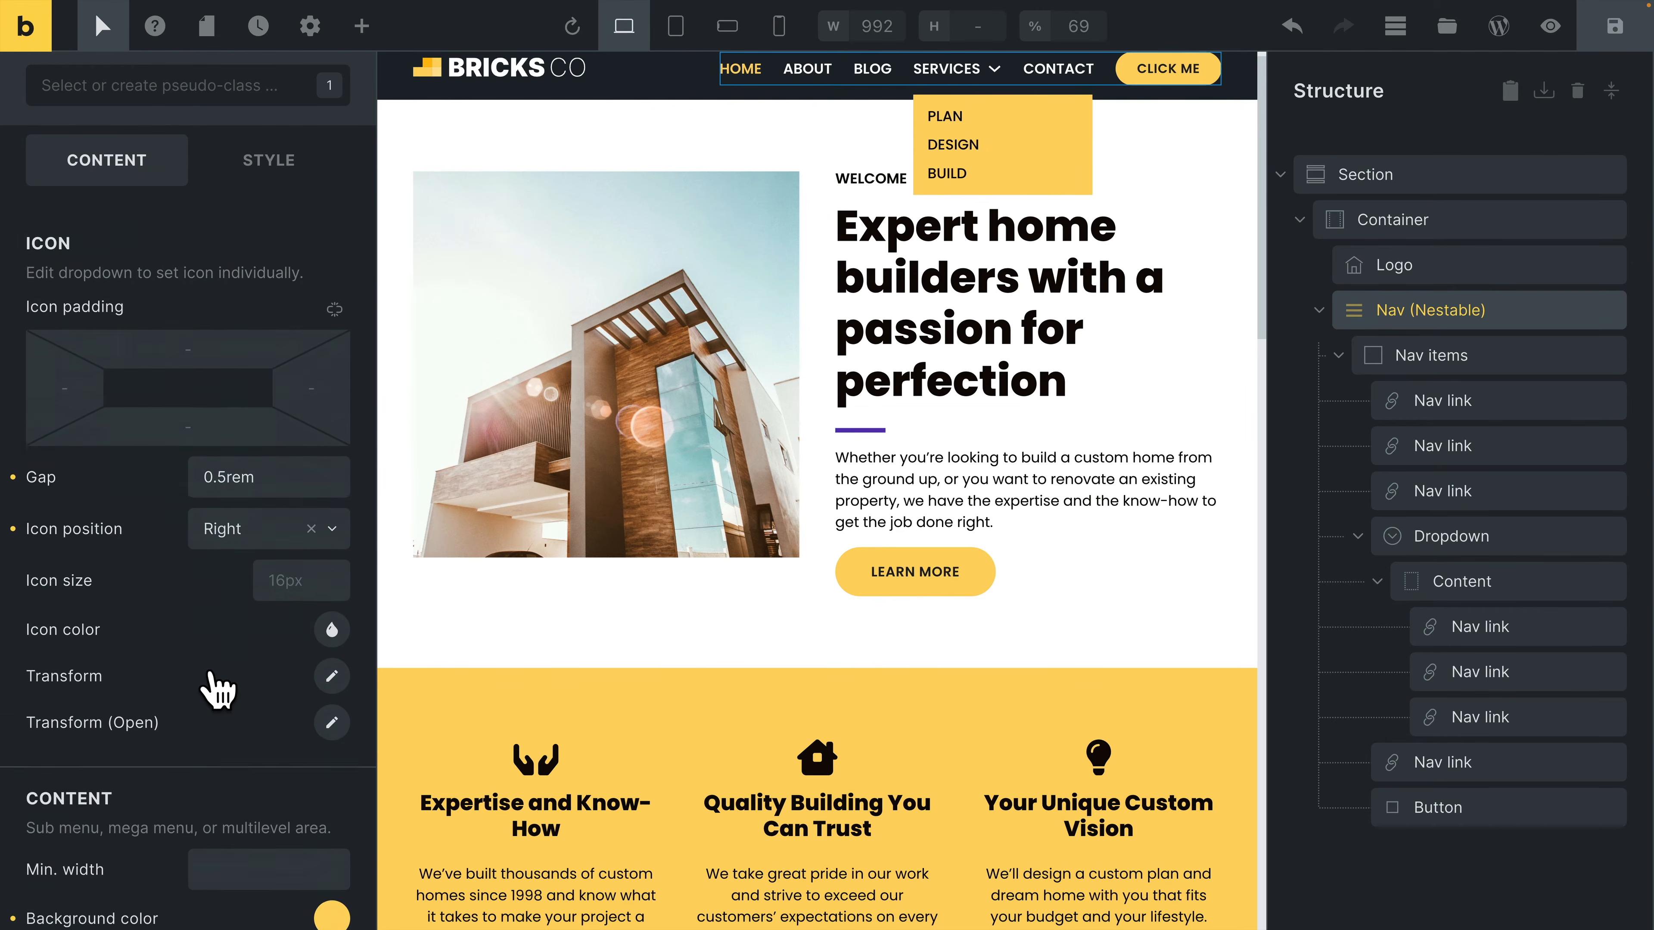
scroll(221, 688, "down", 4)
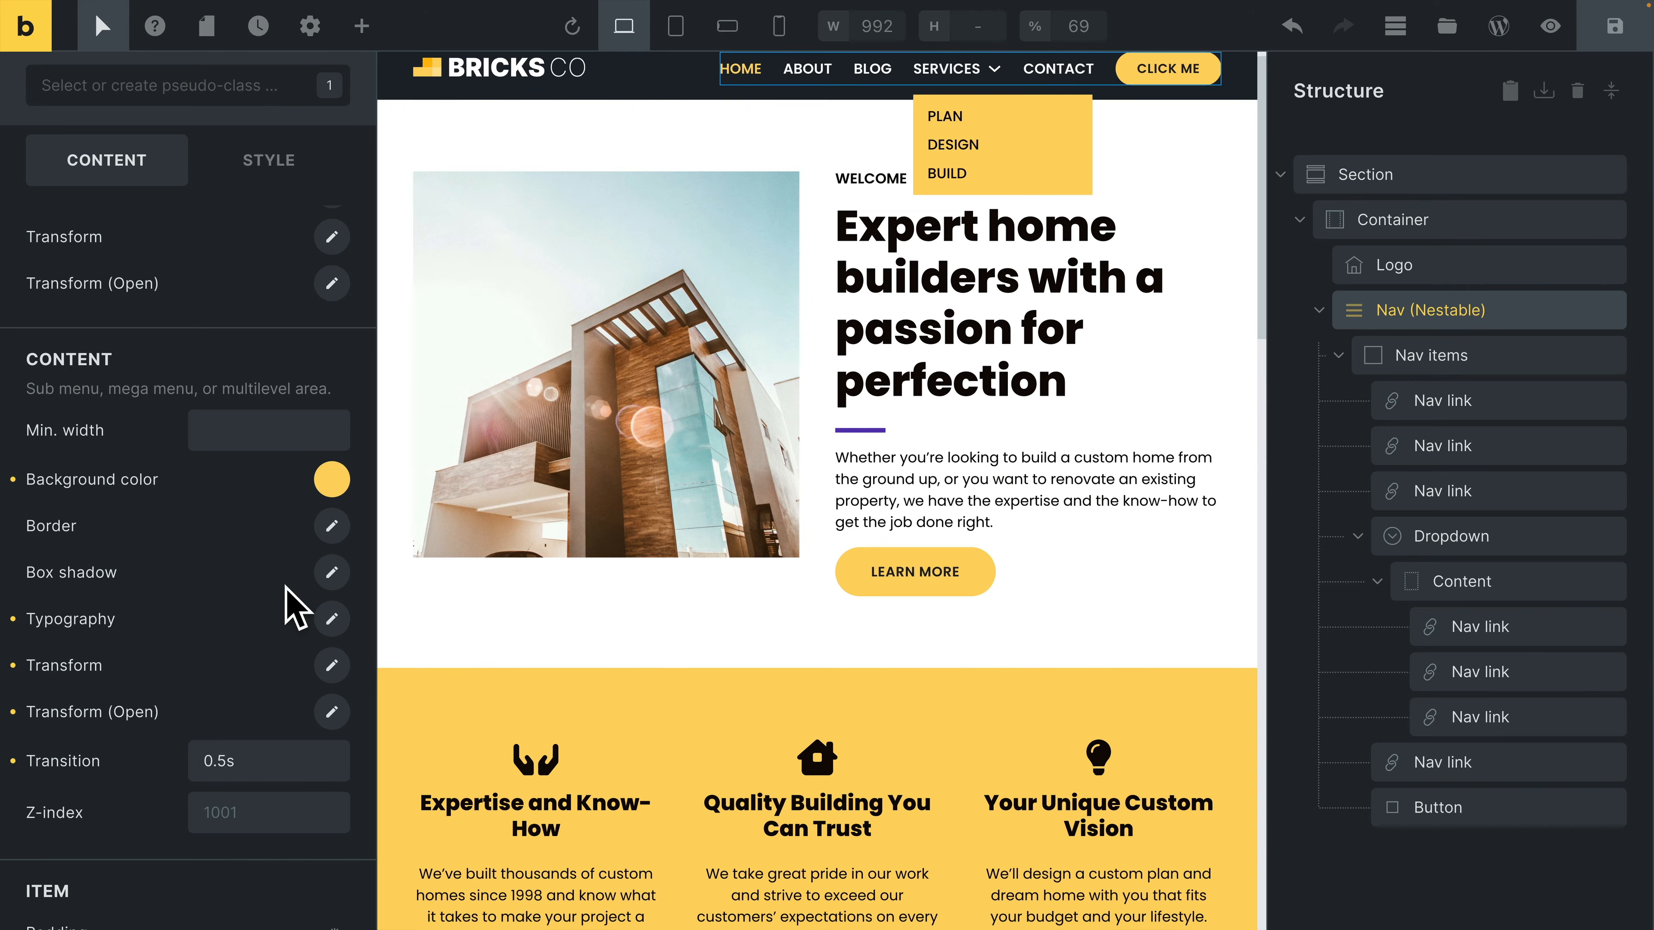
Select the Services Dropdown element in the structure and look over its individual icon settings
left_click(1455, 560)
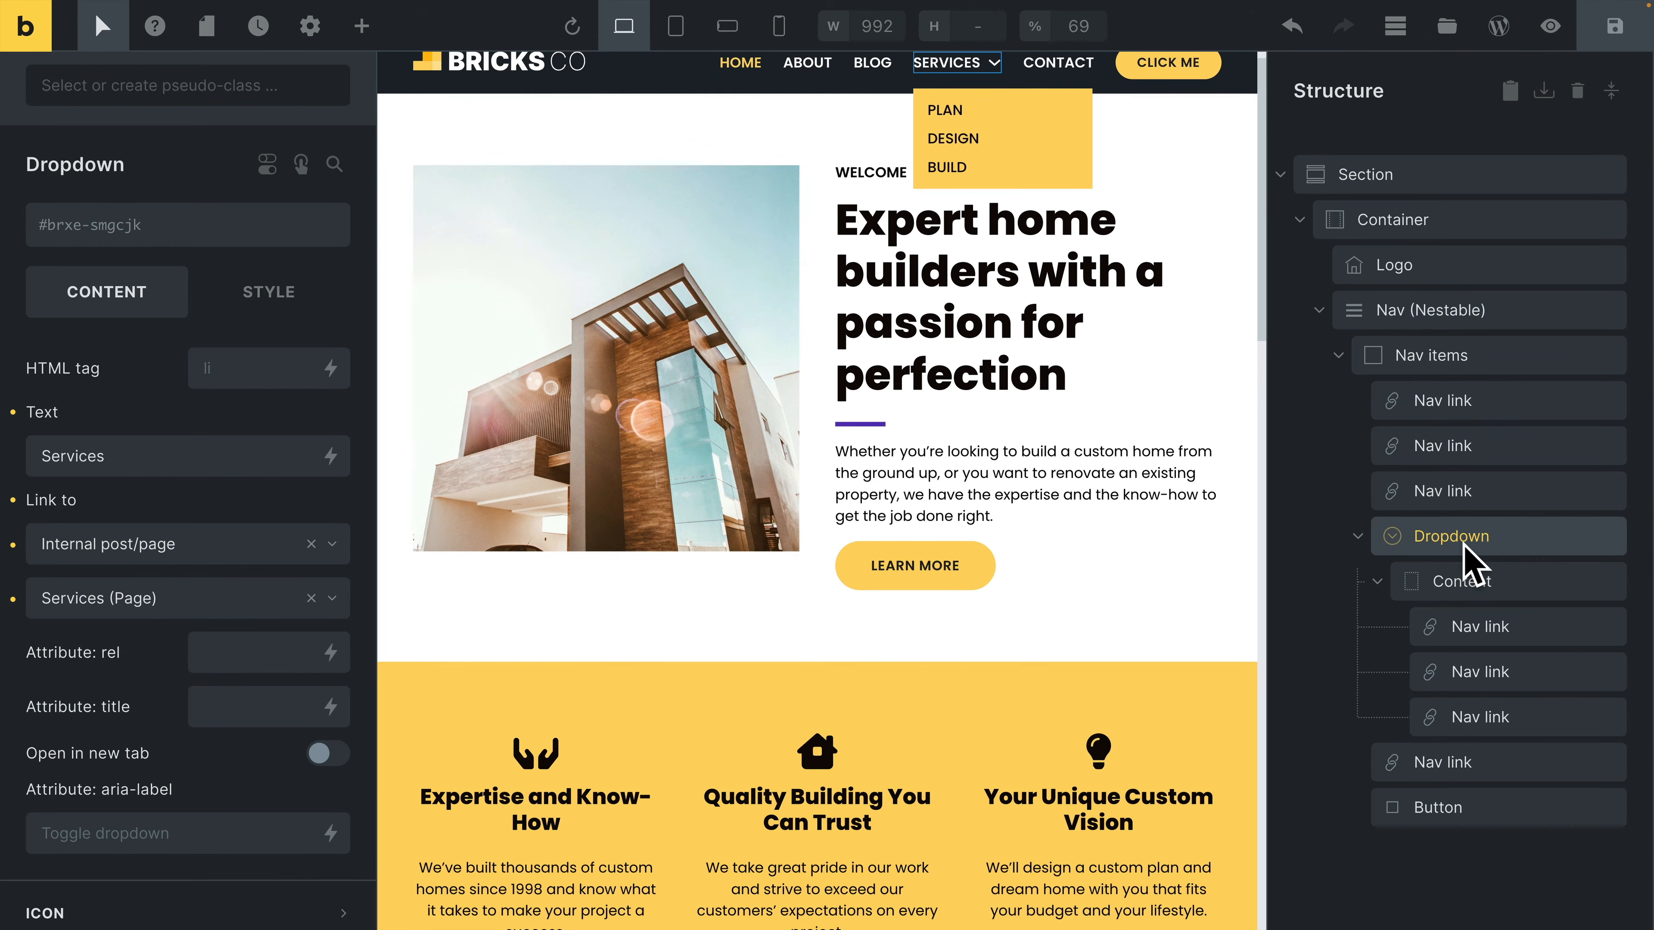
left_click(1394, 26)
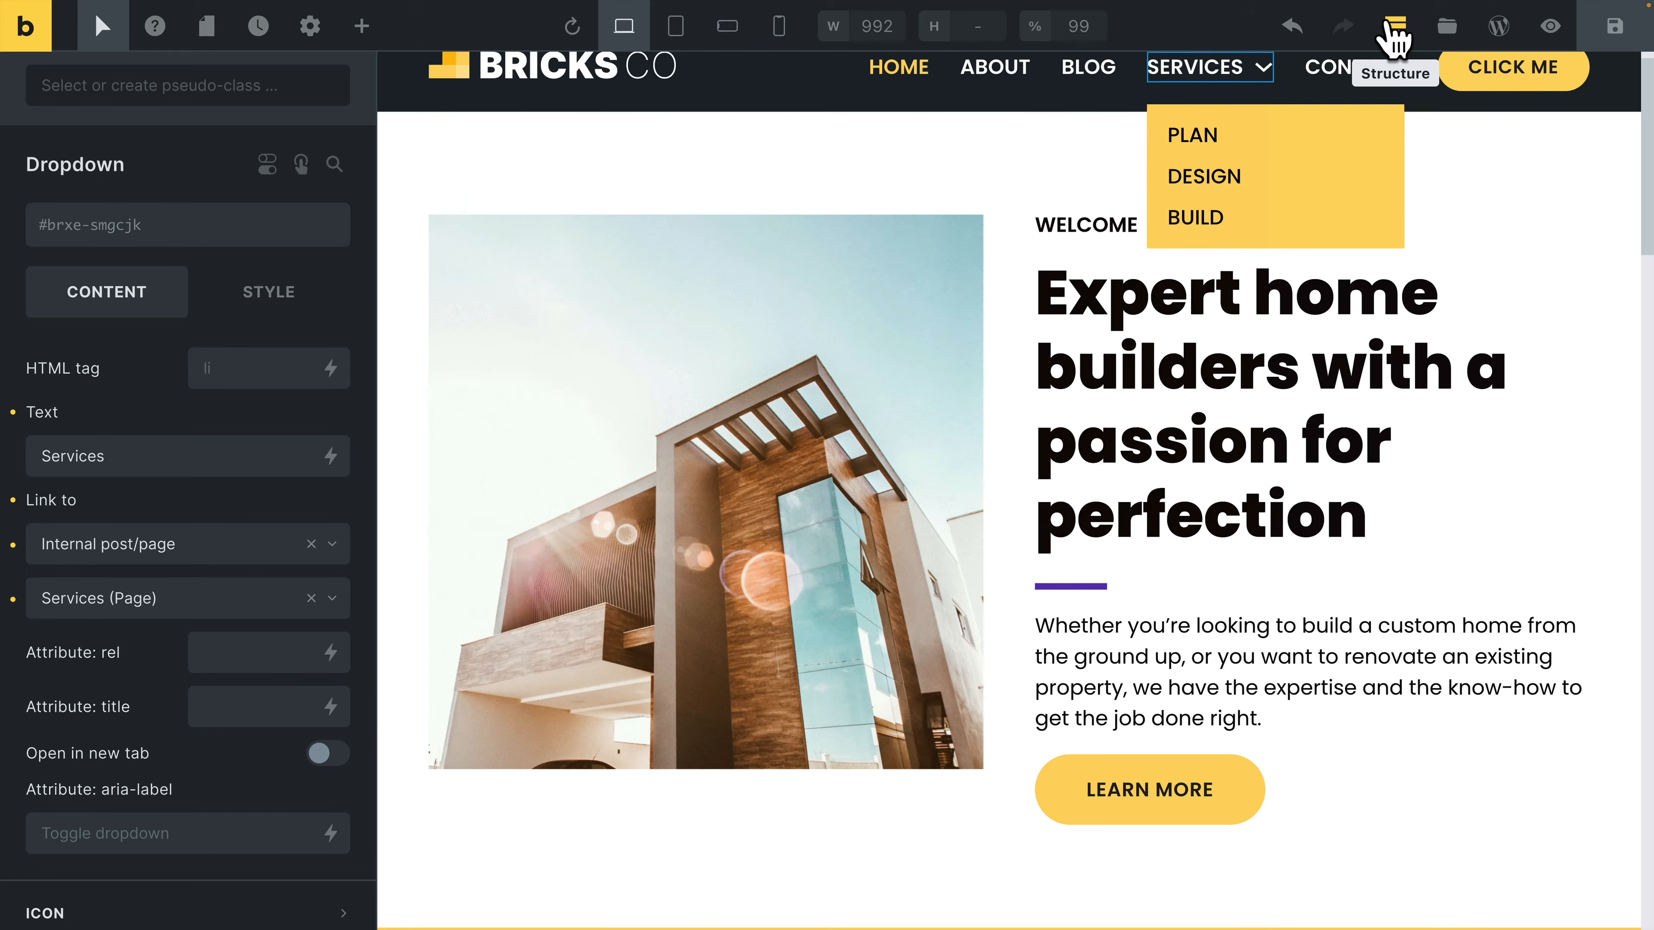
scroll(1082, 308, "up", 1)
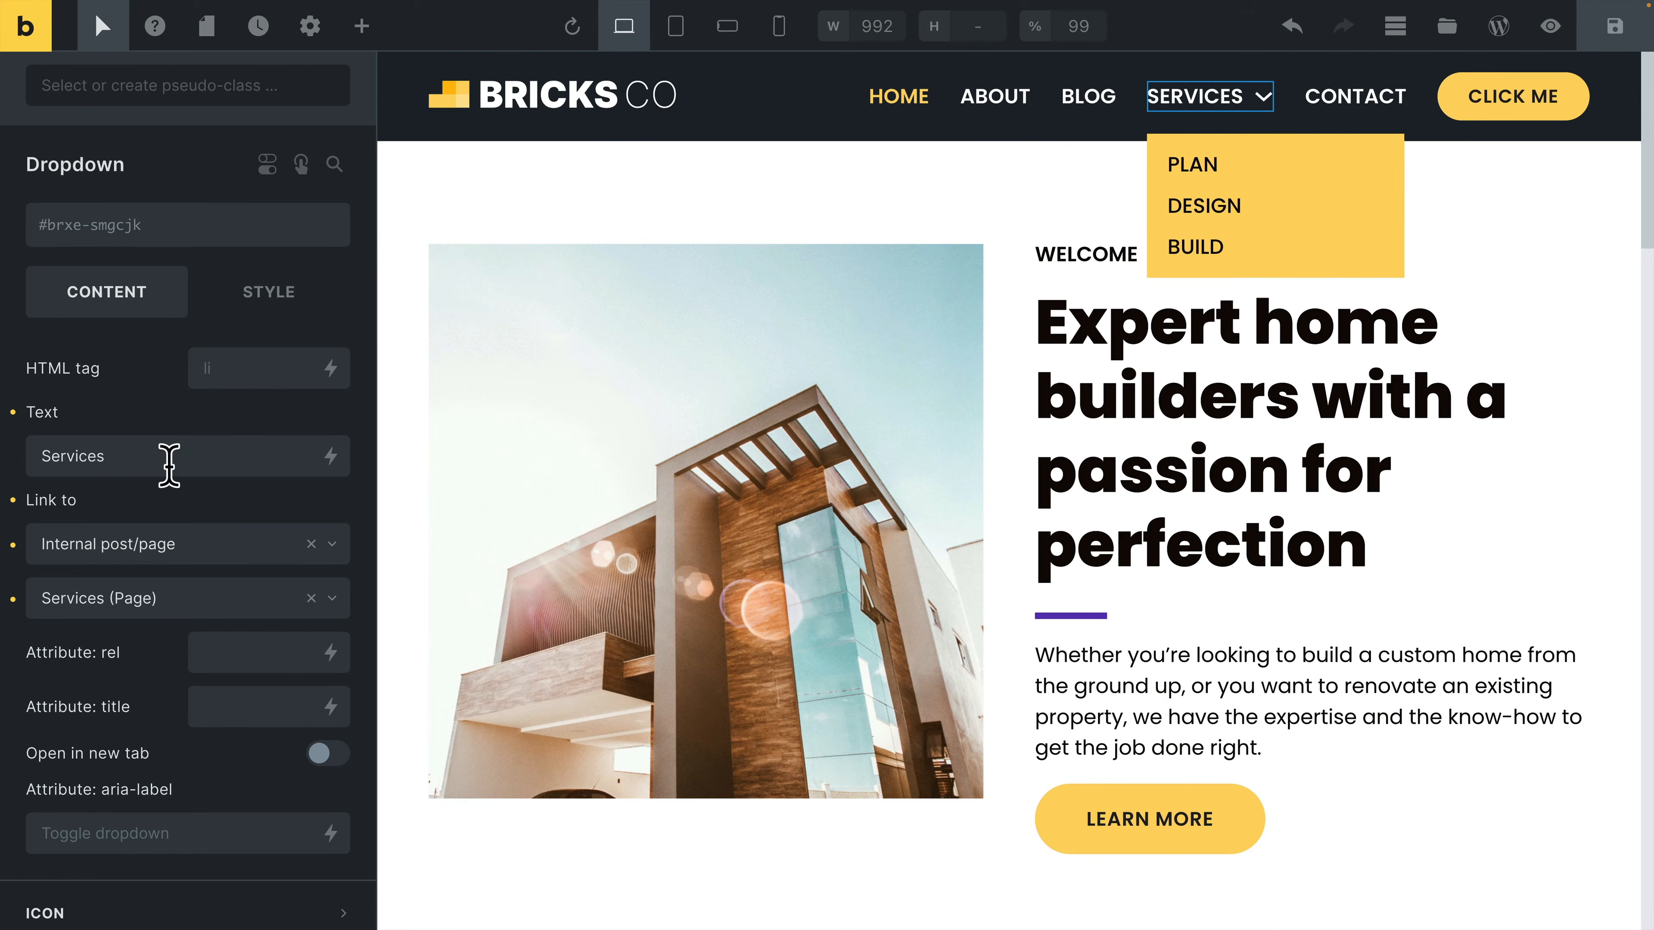
scroll(169, 465, "down", 4)
left_click(110, 645)
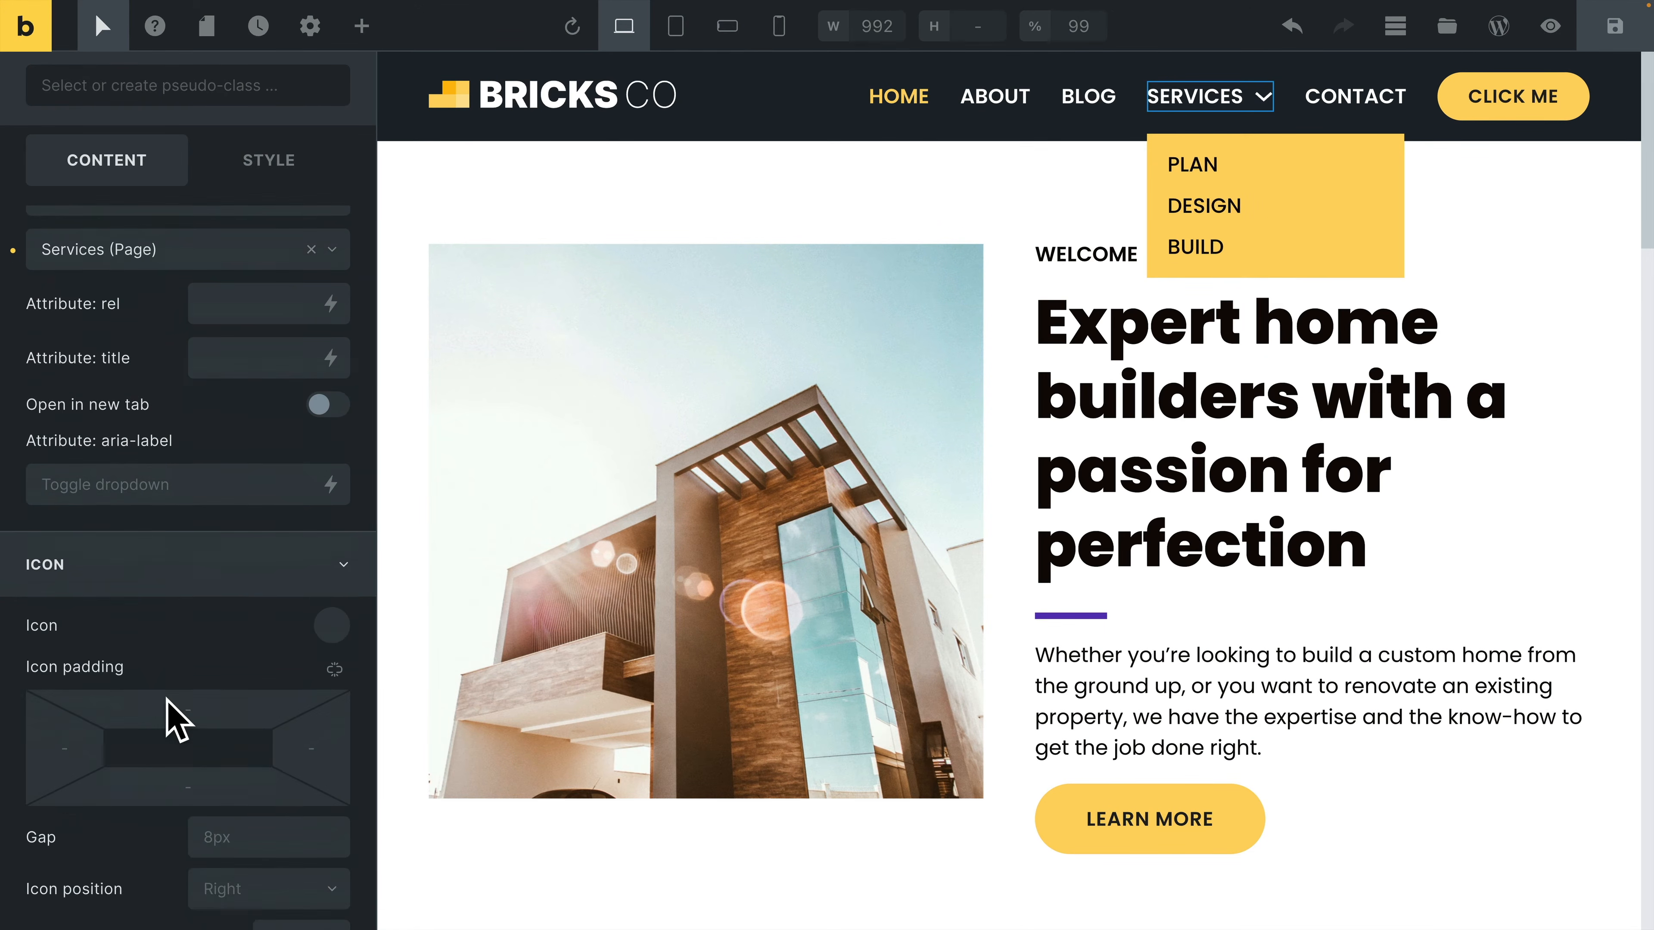
scroll(170, 710, "down", 3)
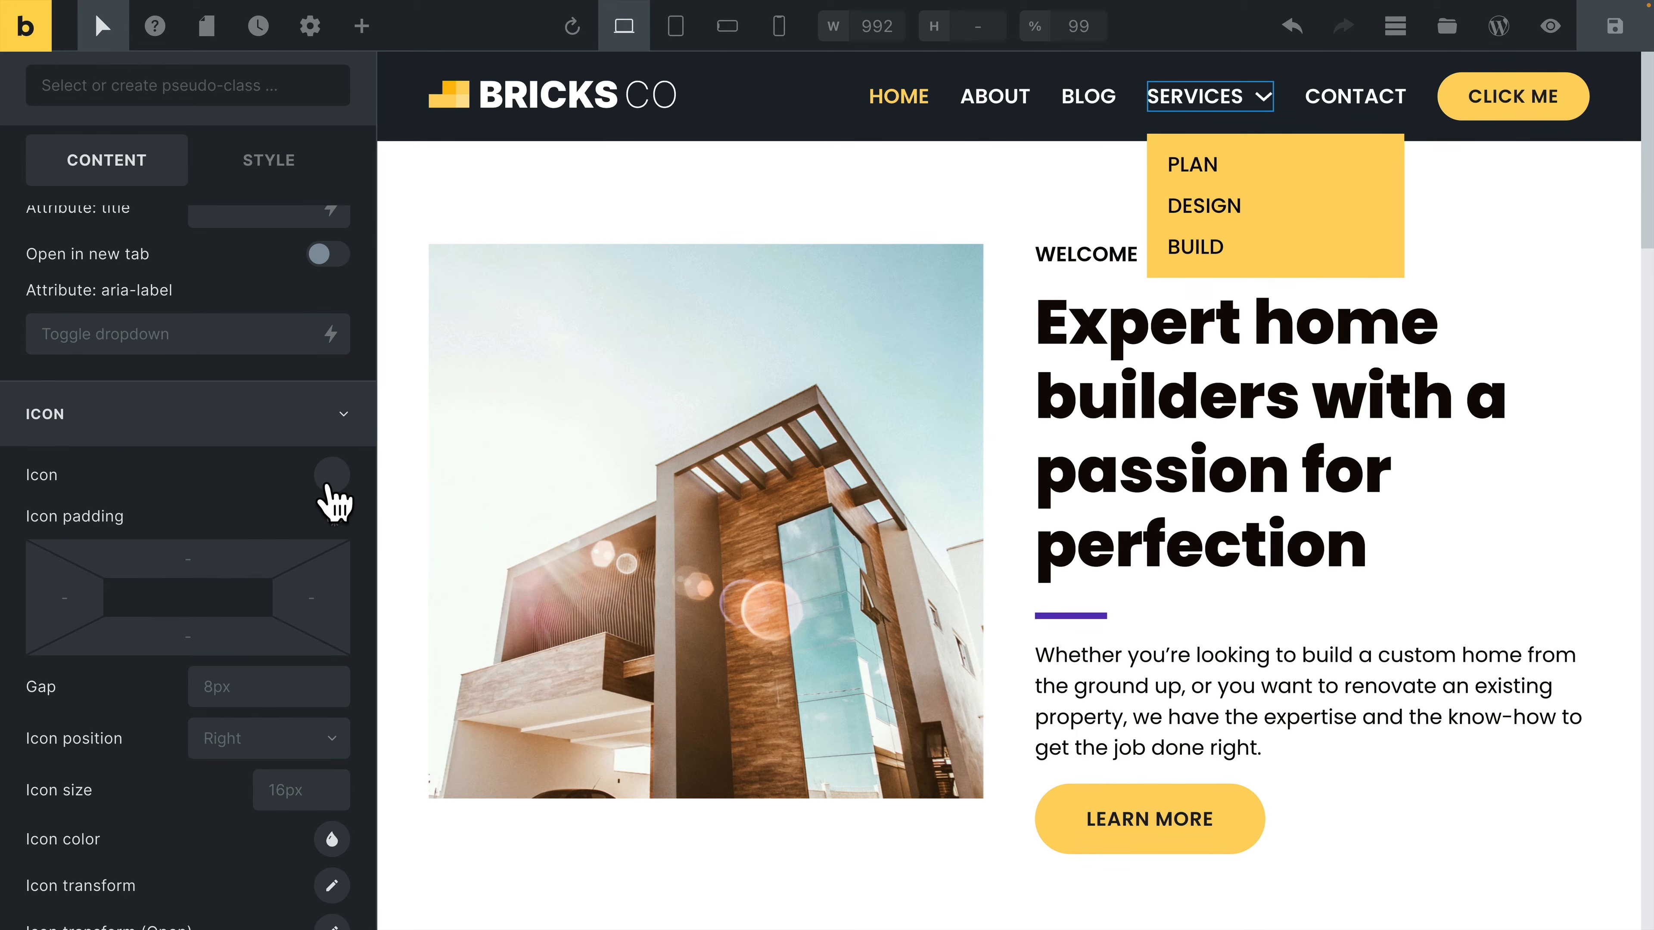
left_click(195, 414)
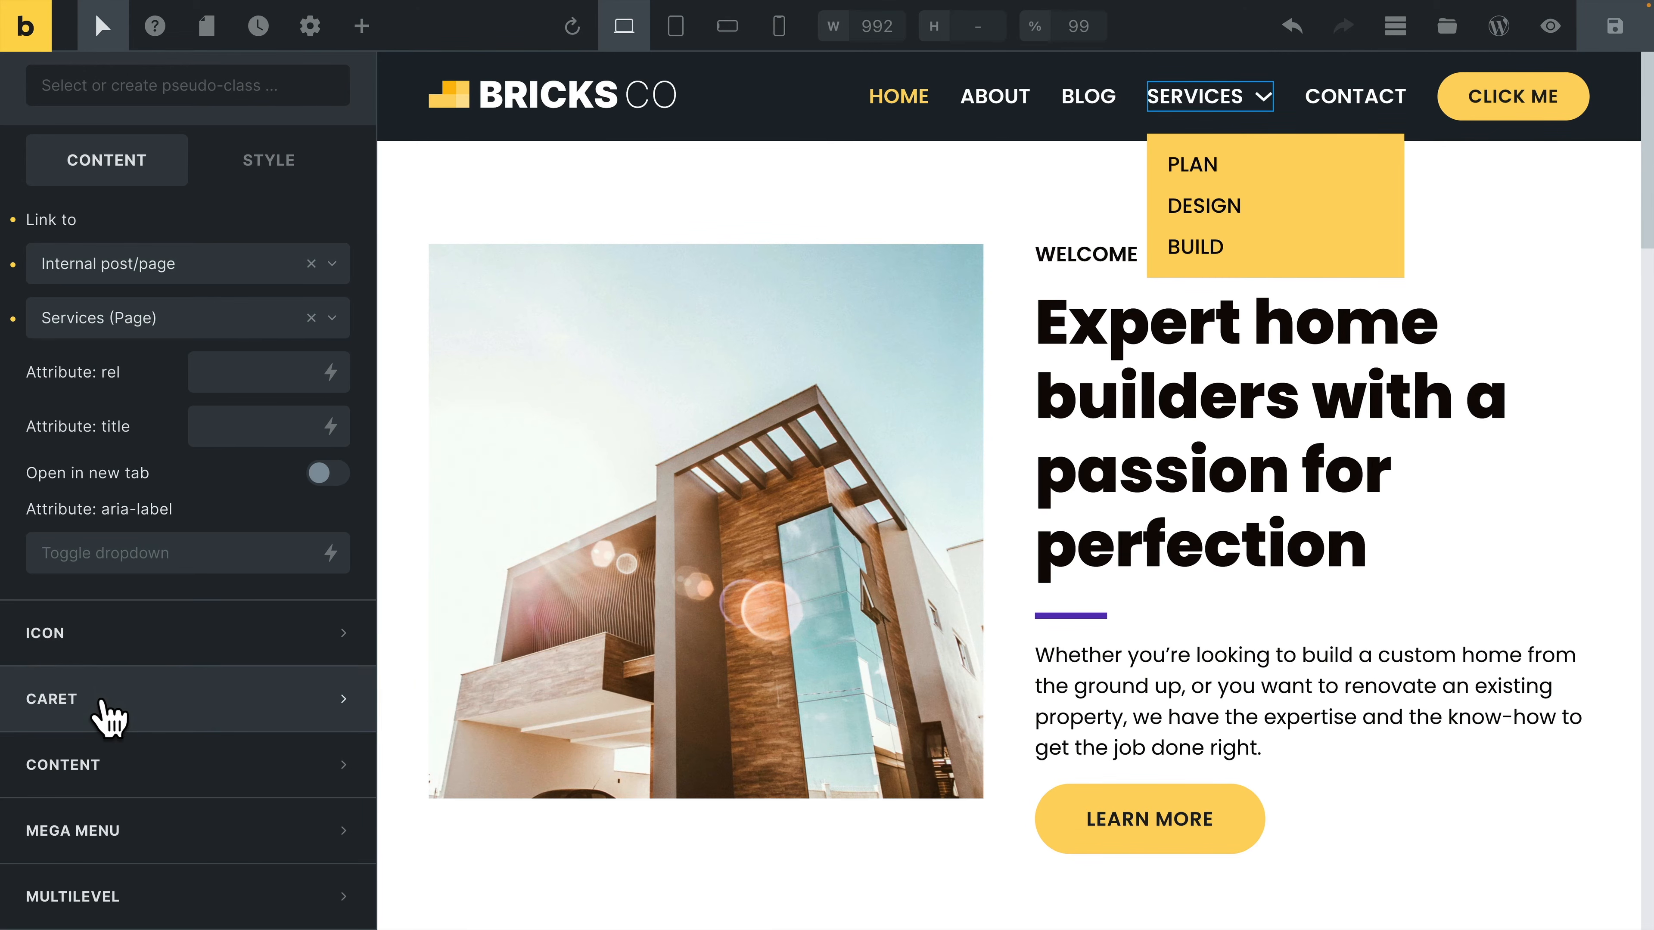
Give the Services dropdown a caret 0.5rem in size, in the Secondary color (#ffd464), with a left position of 1rem
left_click(104, 698)
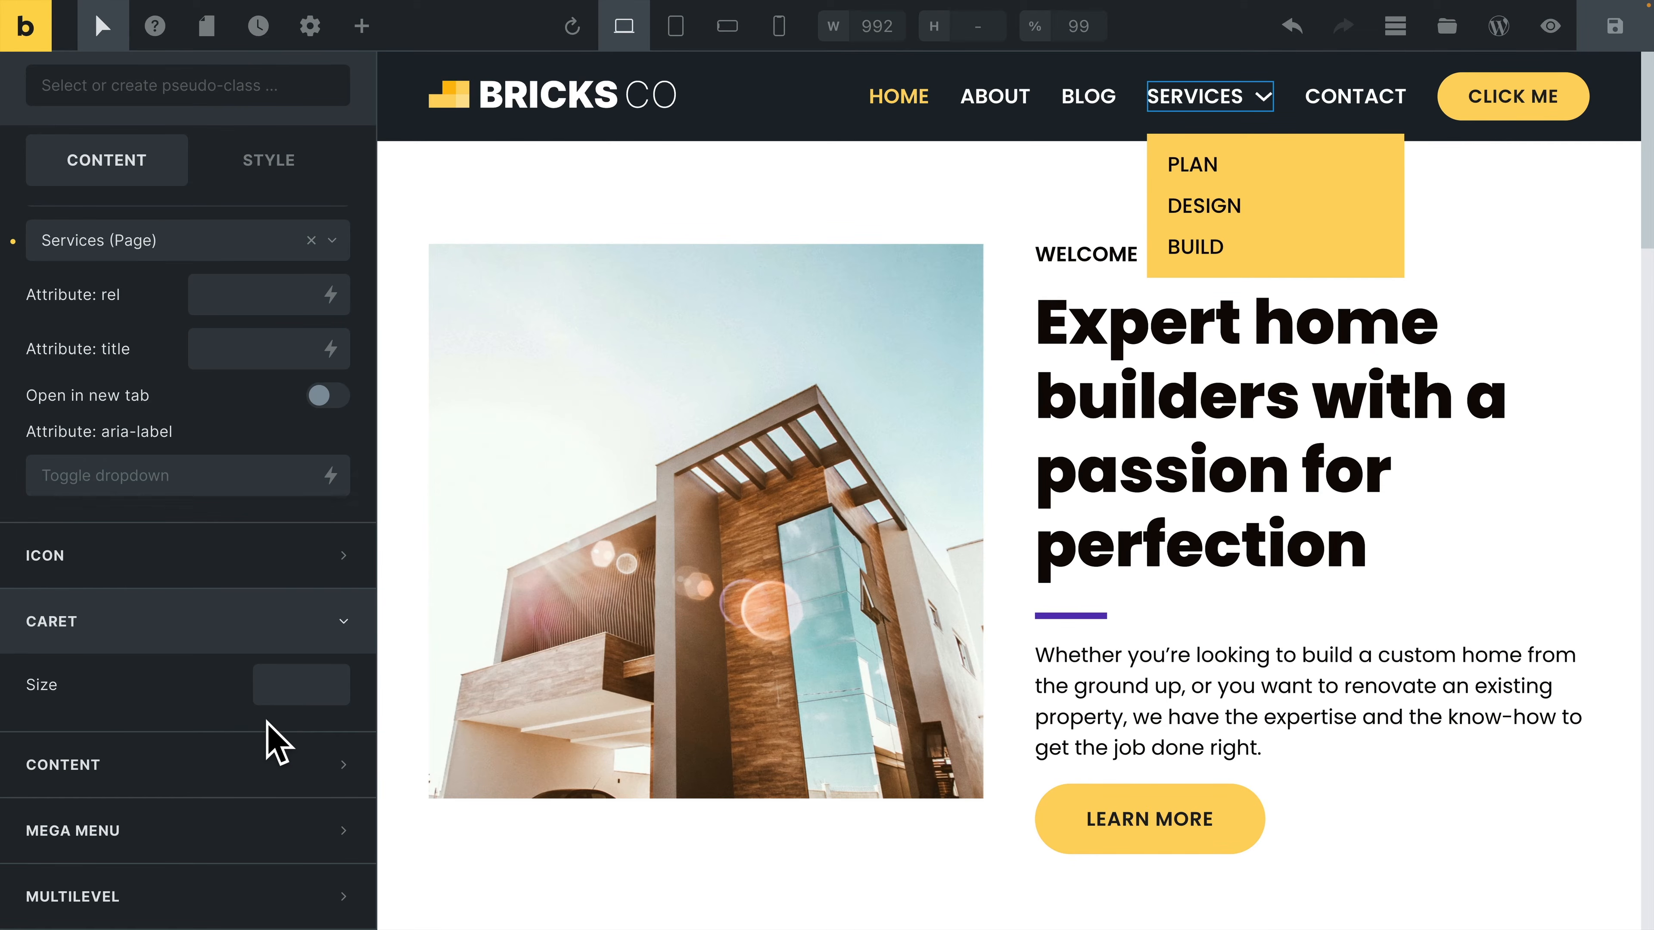
left_click(276, 691)
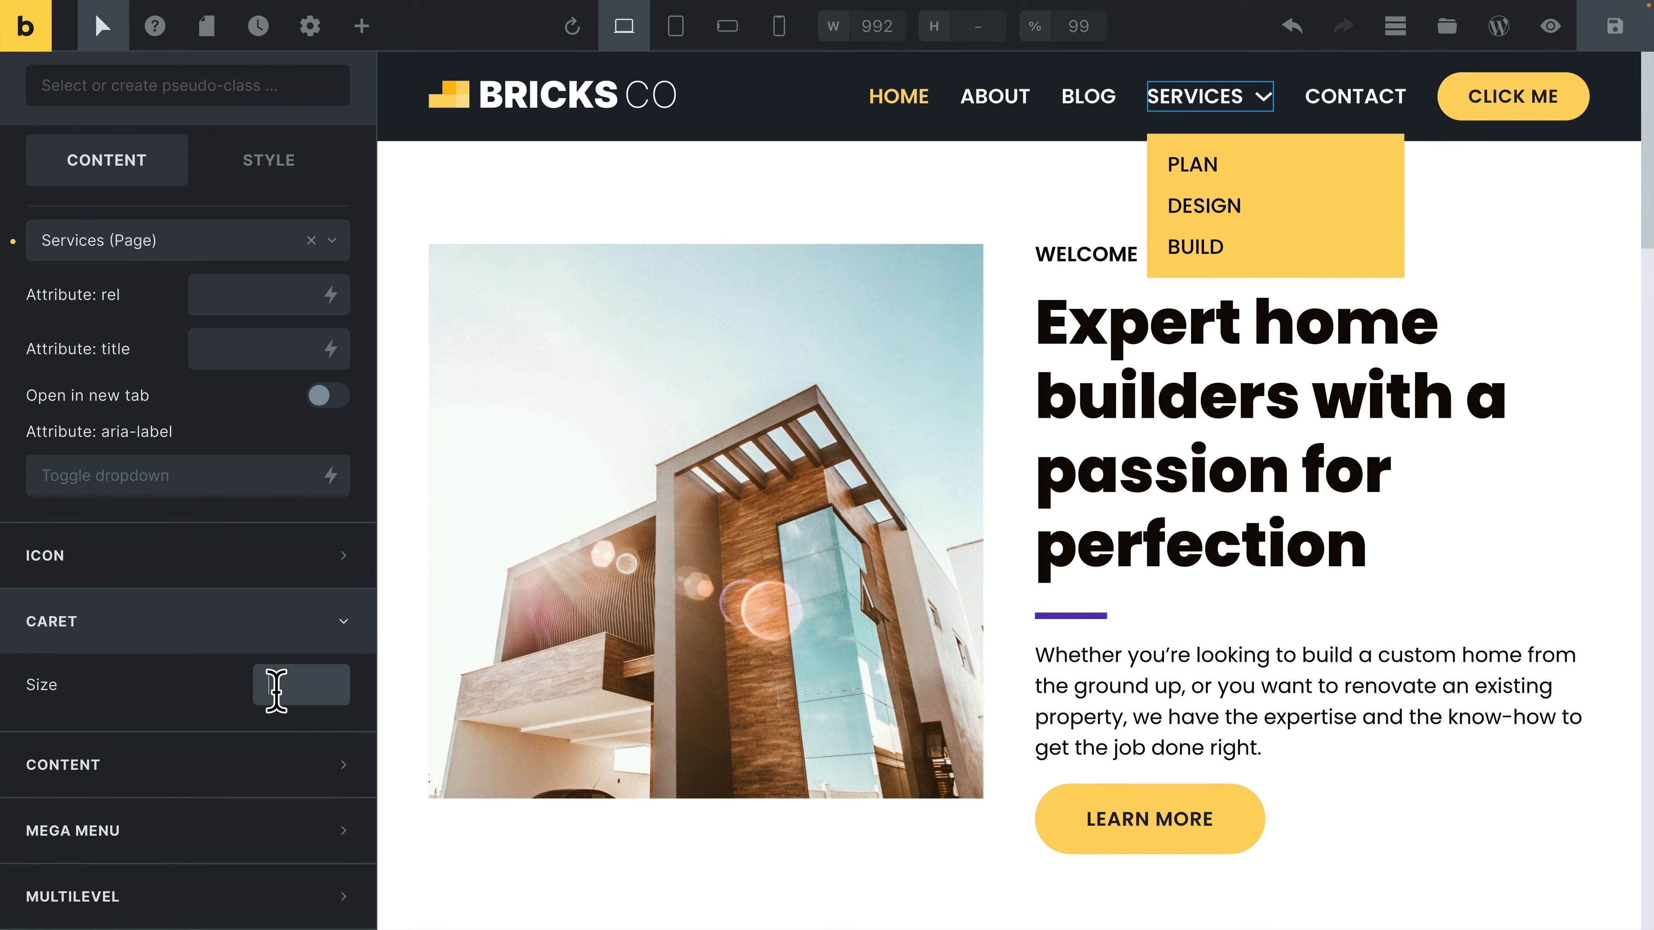
type("0.5rem")
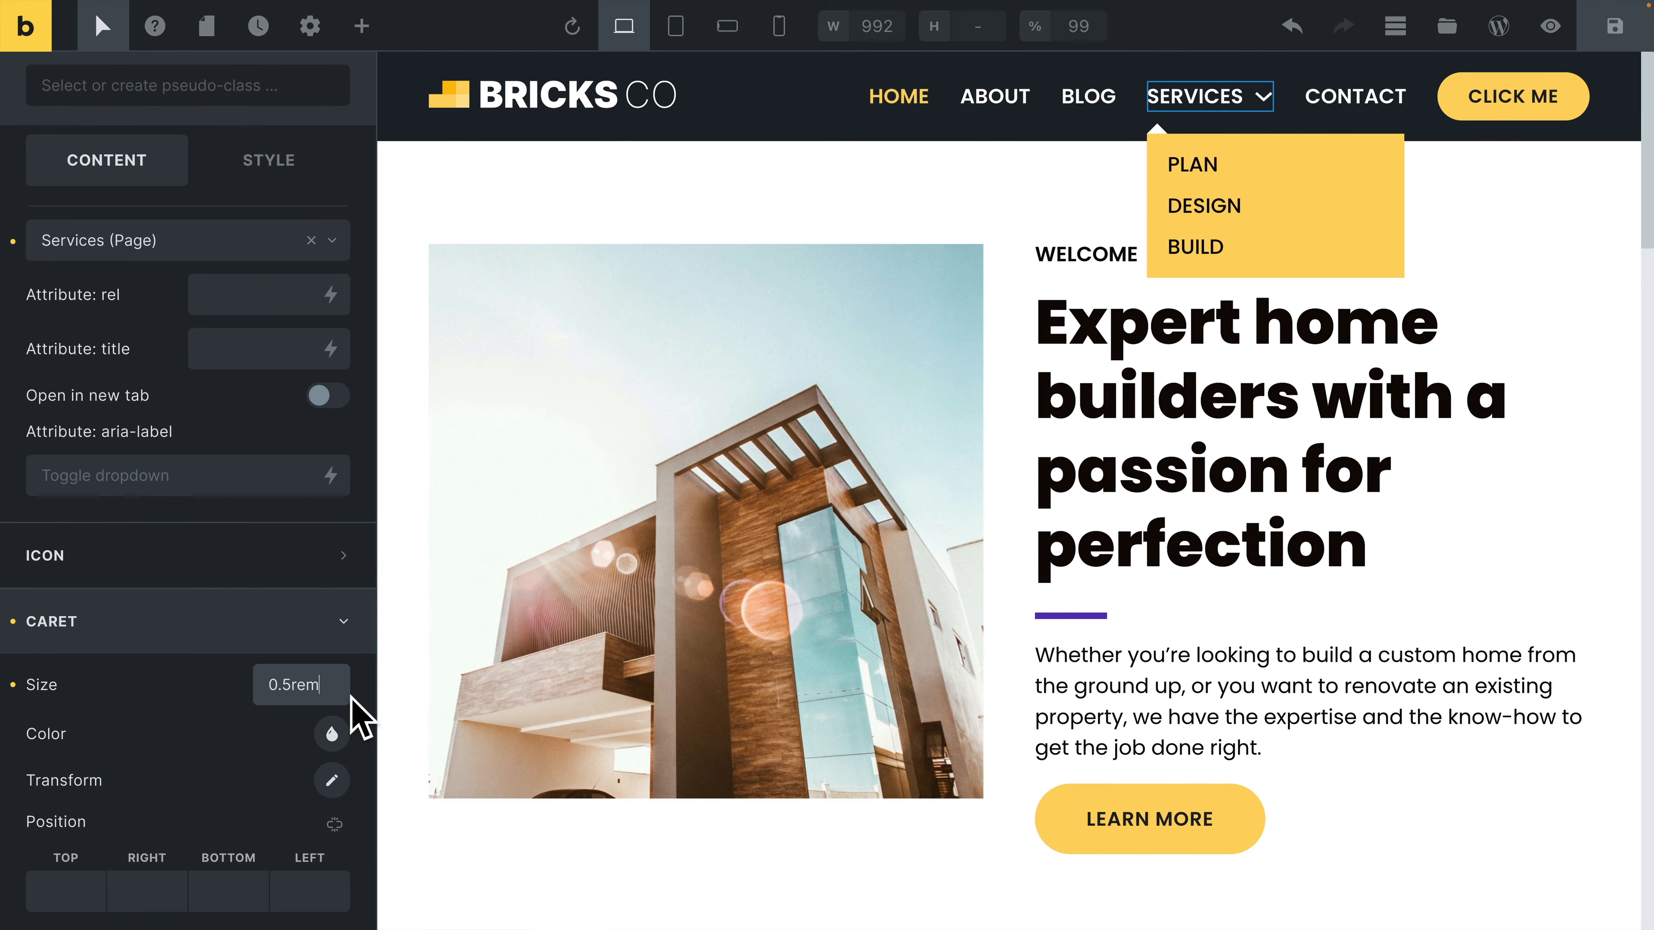
left_click(87, 869)
scroll(65, 873, "down", 3)
left_click(133, 619)
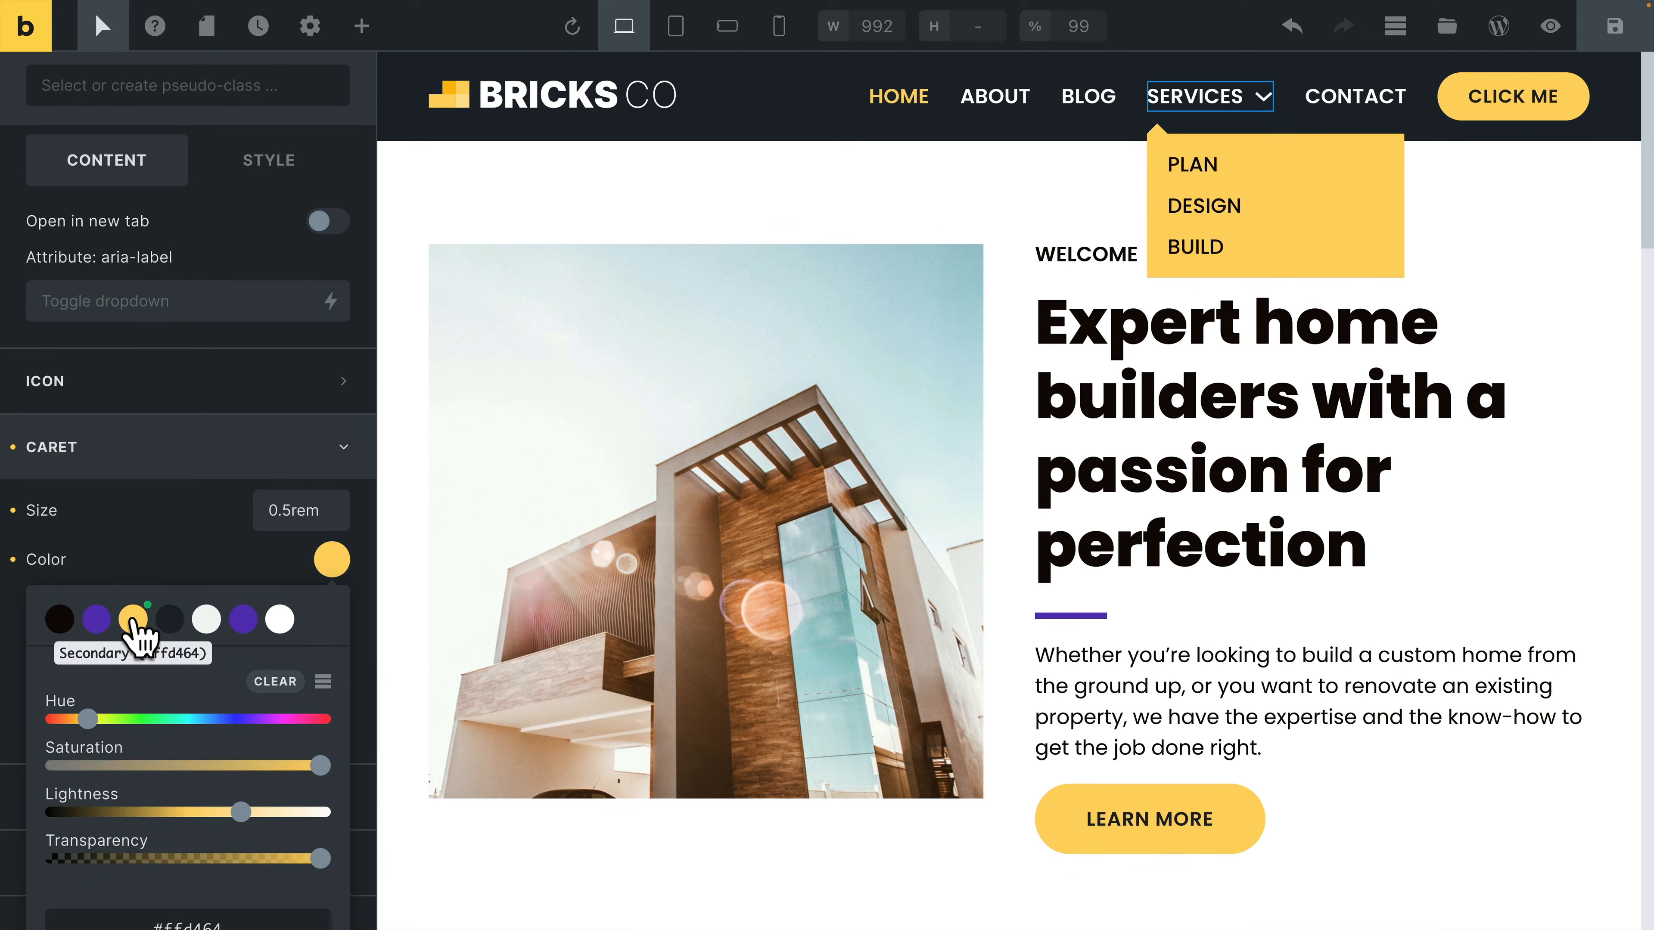
left_click(166, 562)
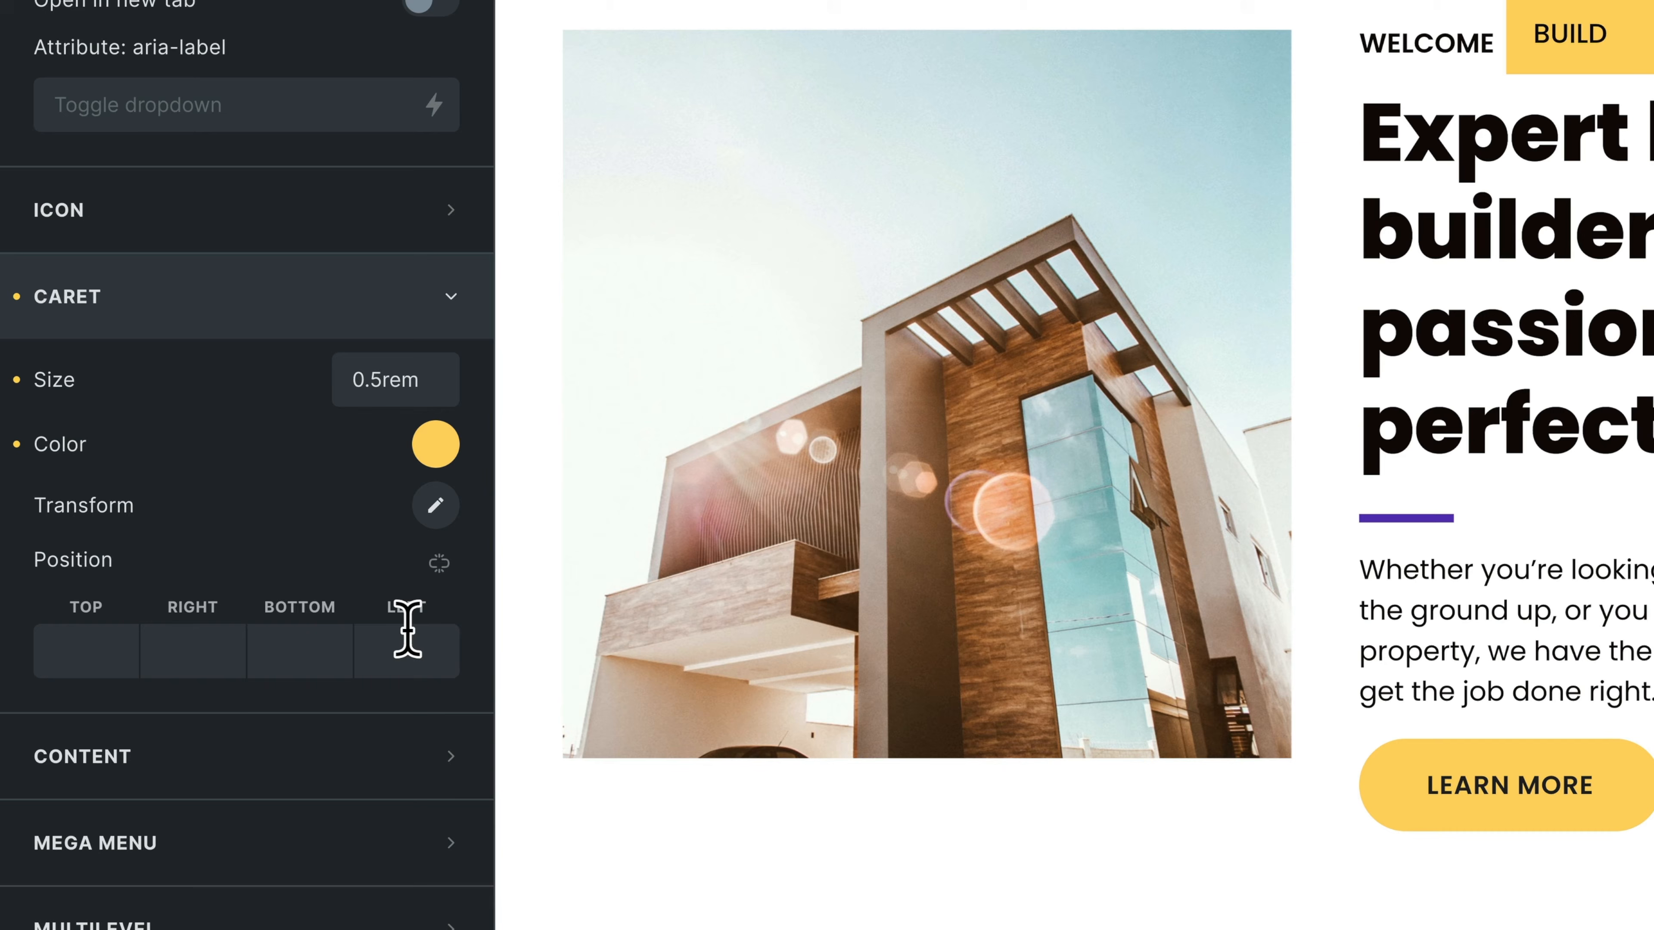
left_click(407, 636)
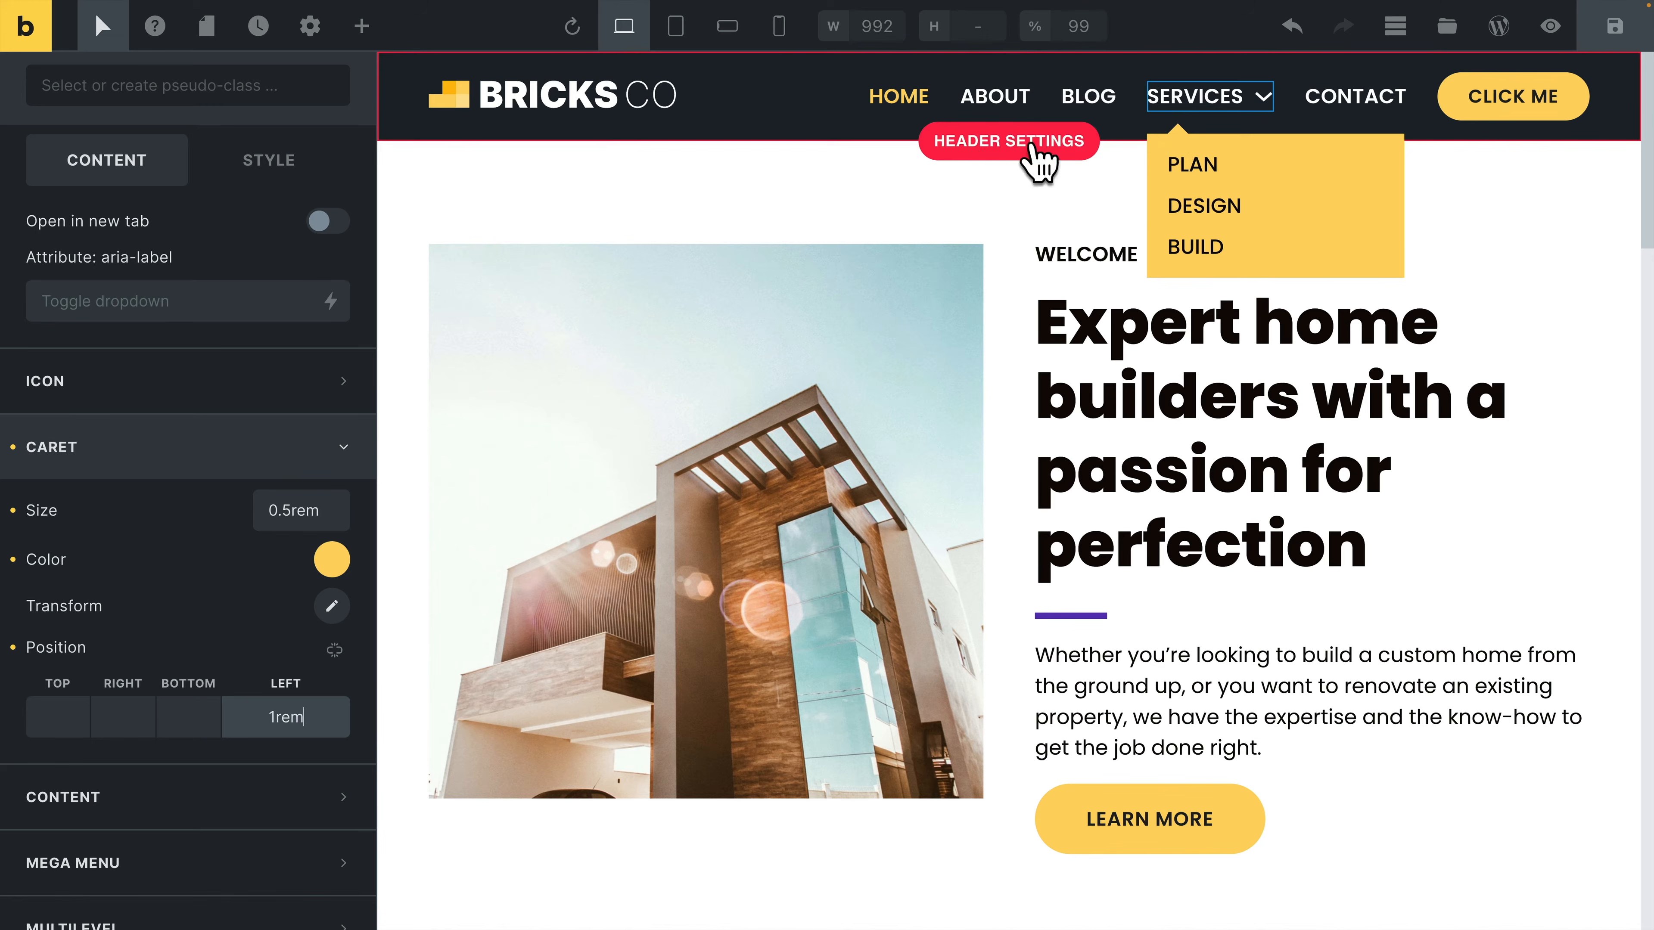
left_click(355, 447)
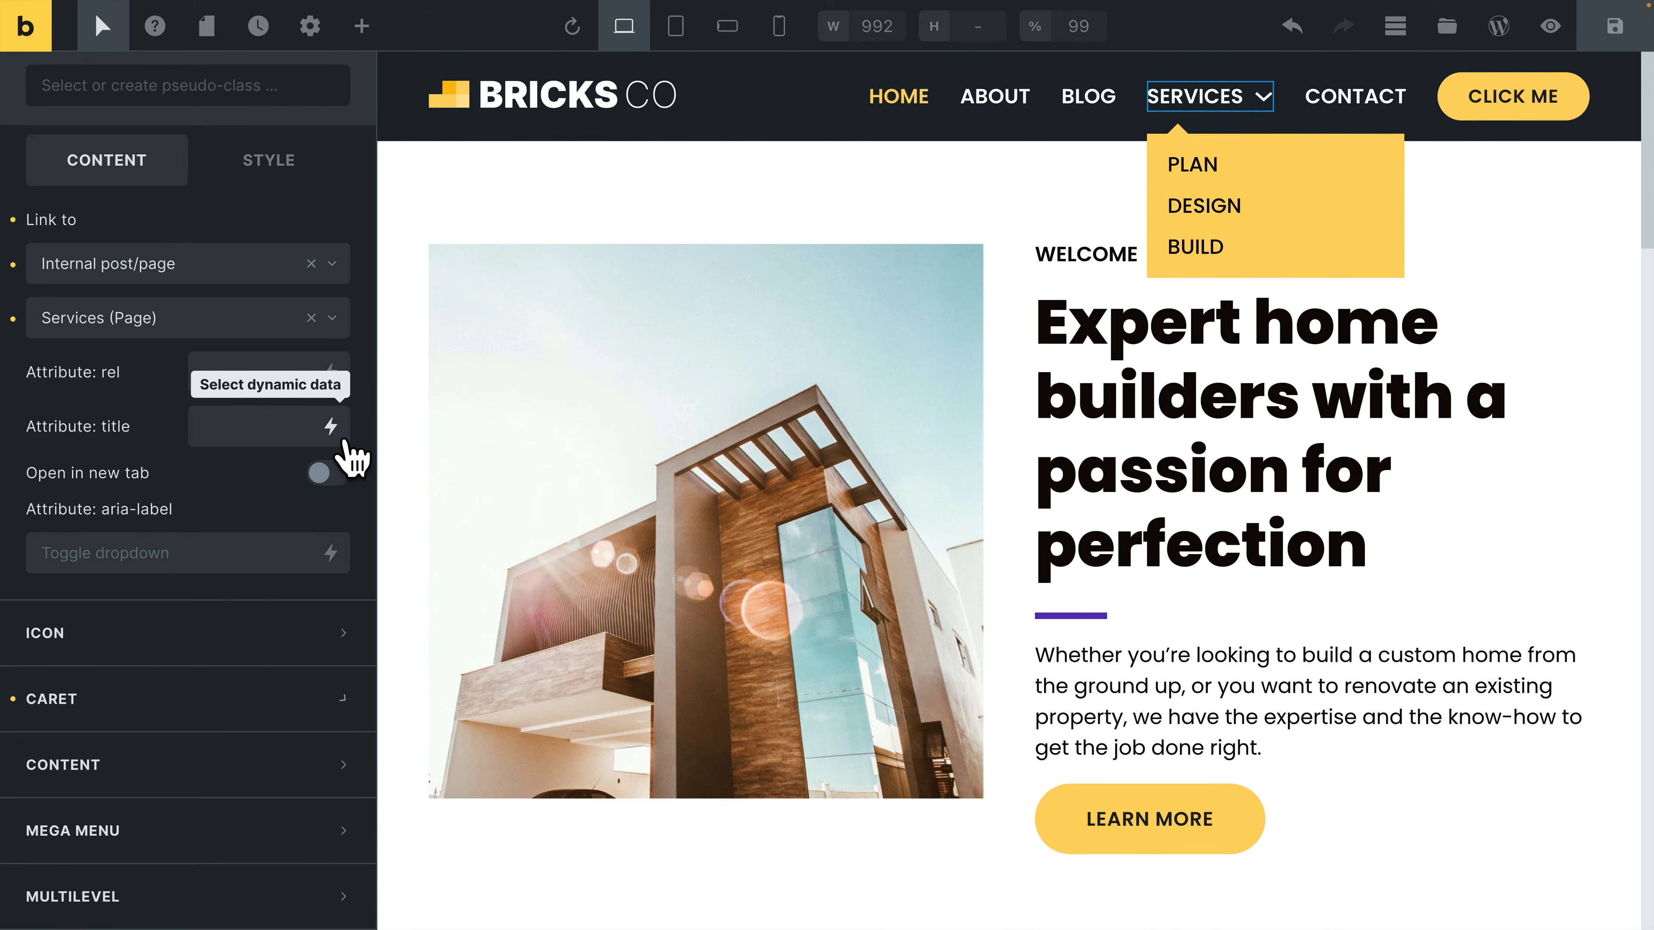
Examine the Services dropdown's individual content, item and active style settings
left_click(157, 758)
scroll(195, 652, "down", 7)
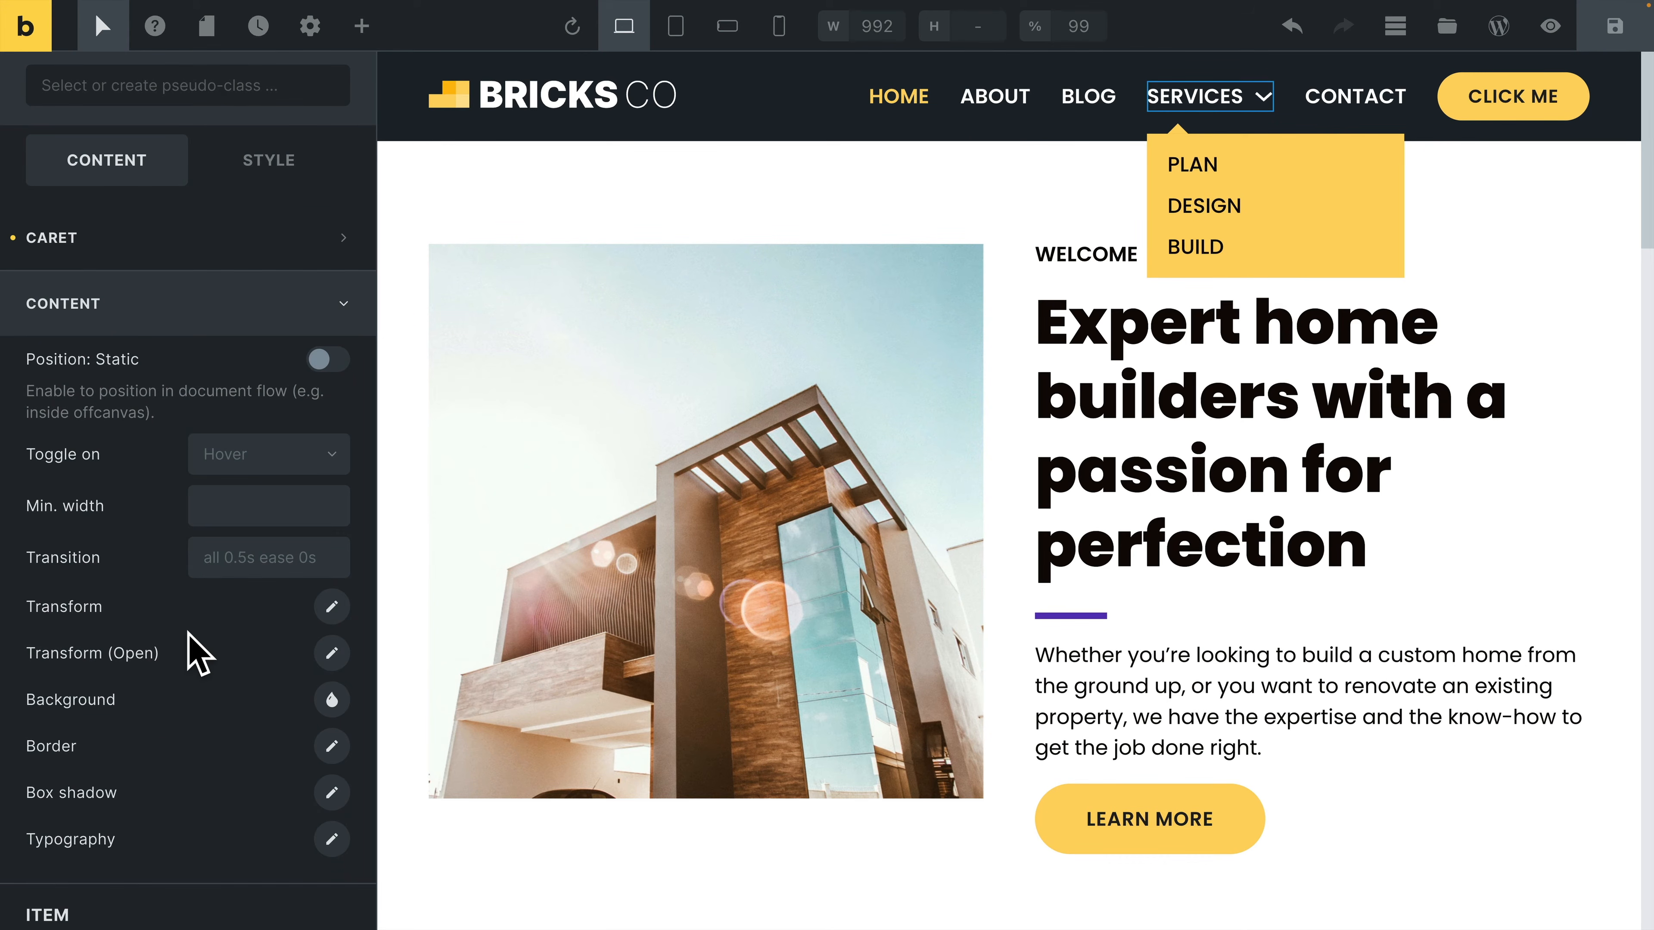
scroll(202, 652, "down", 3)
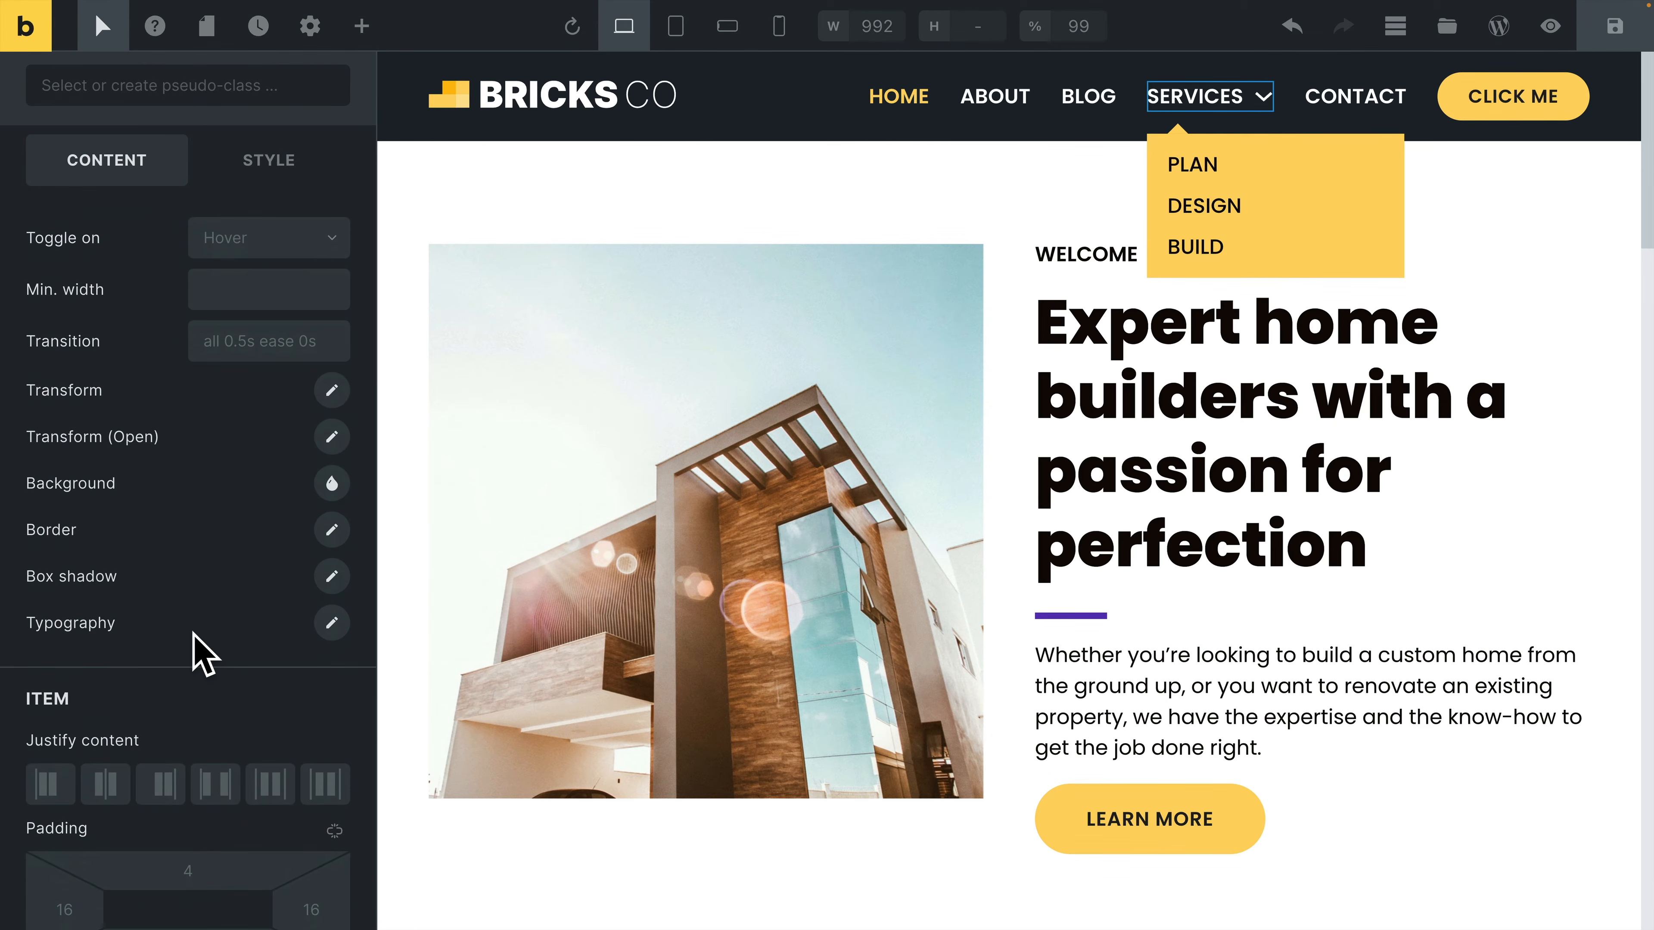
scroll(235, 593, "down", 7)
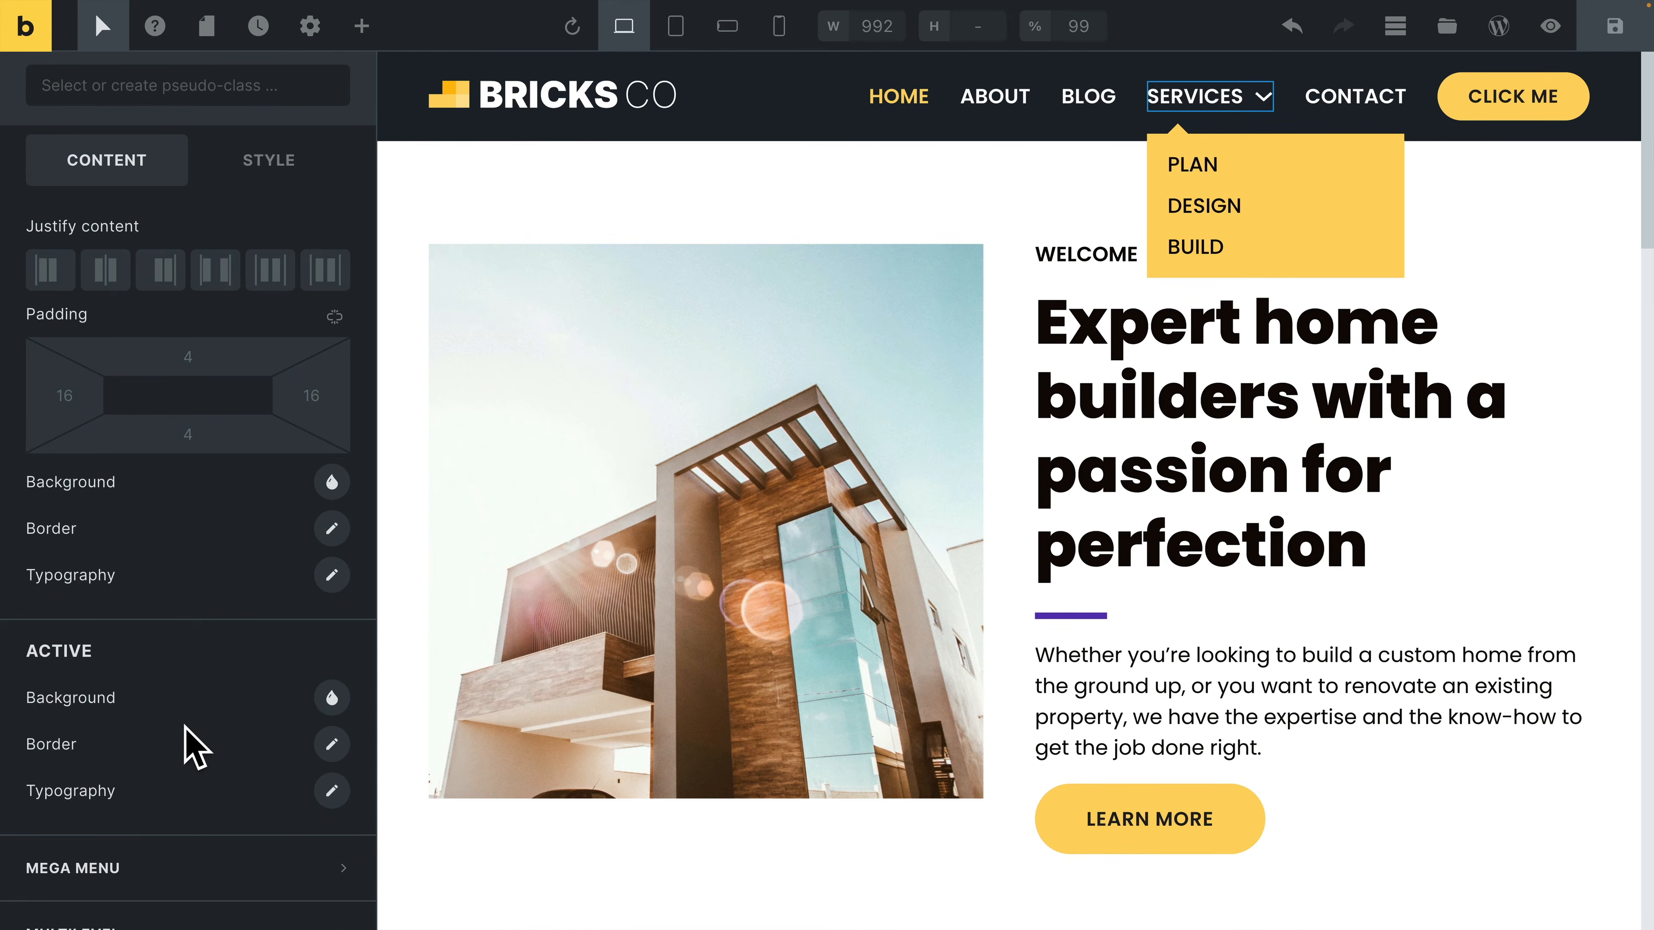
scroll(172, 724, "up", 1)
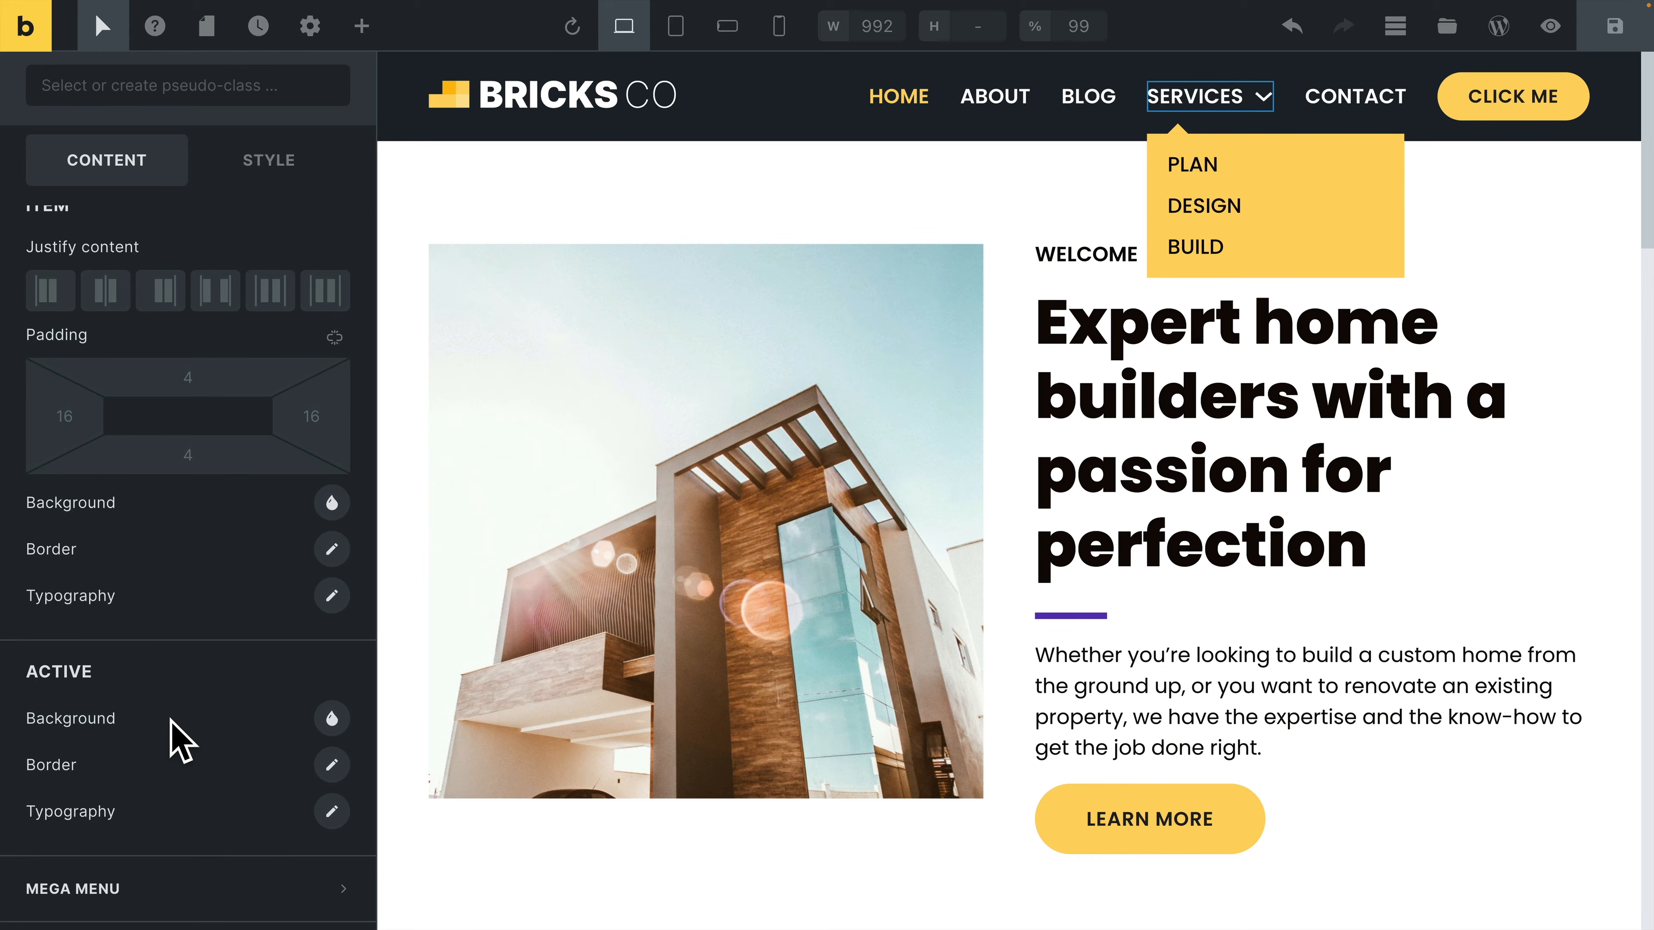
scroll(172, 729, "up", 1)
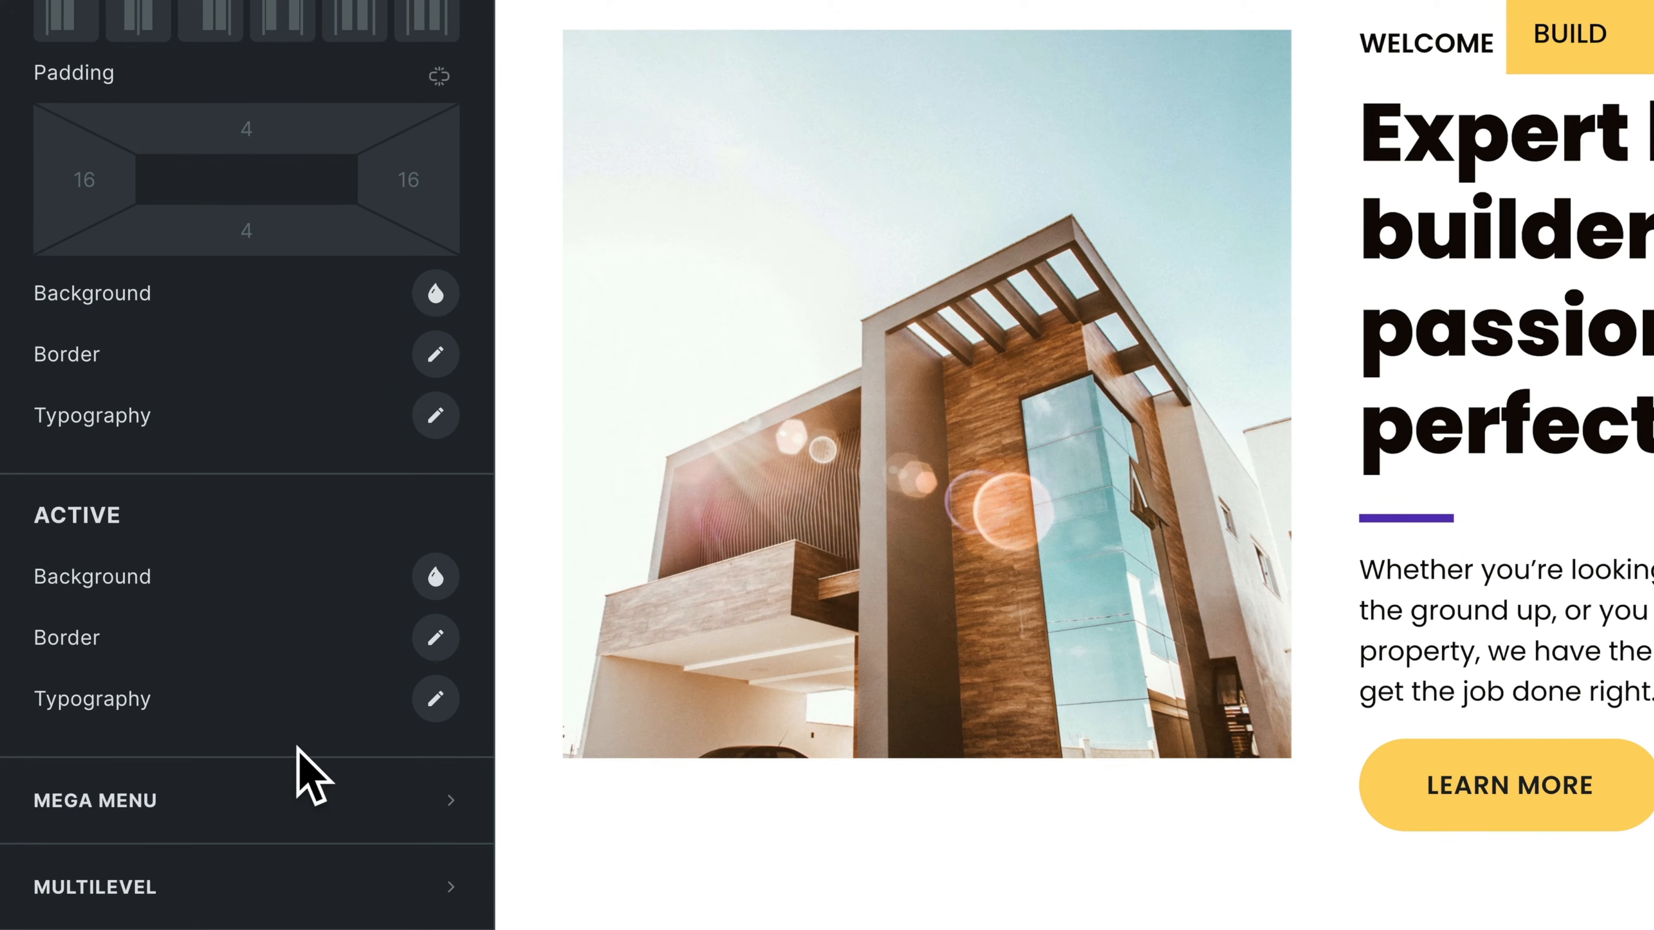
Try the mega menu option on the Services dropdown and turn it off again
left_click(336, 791)
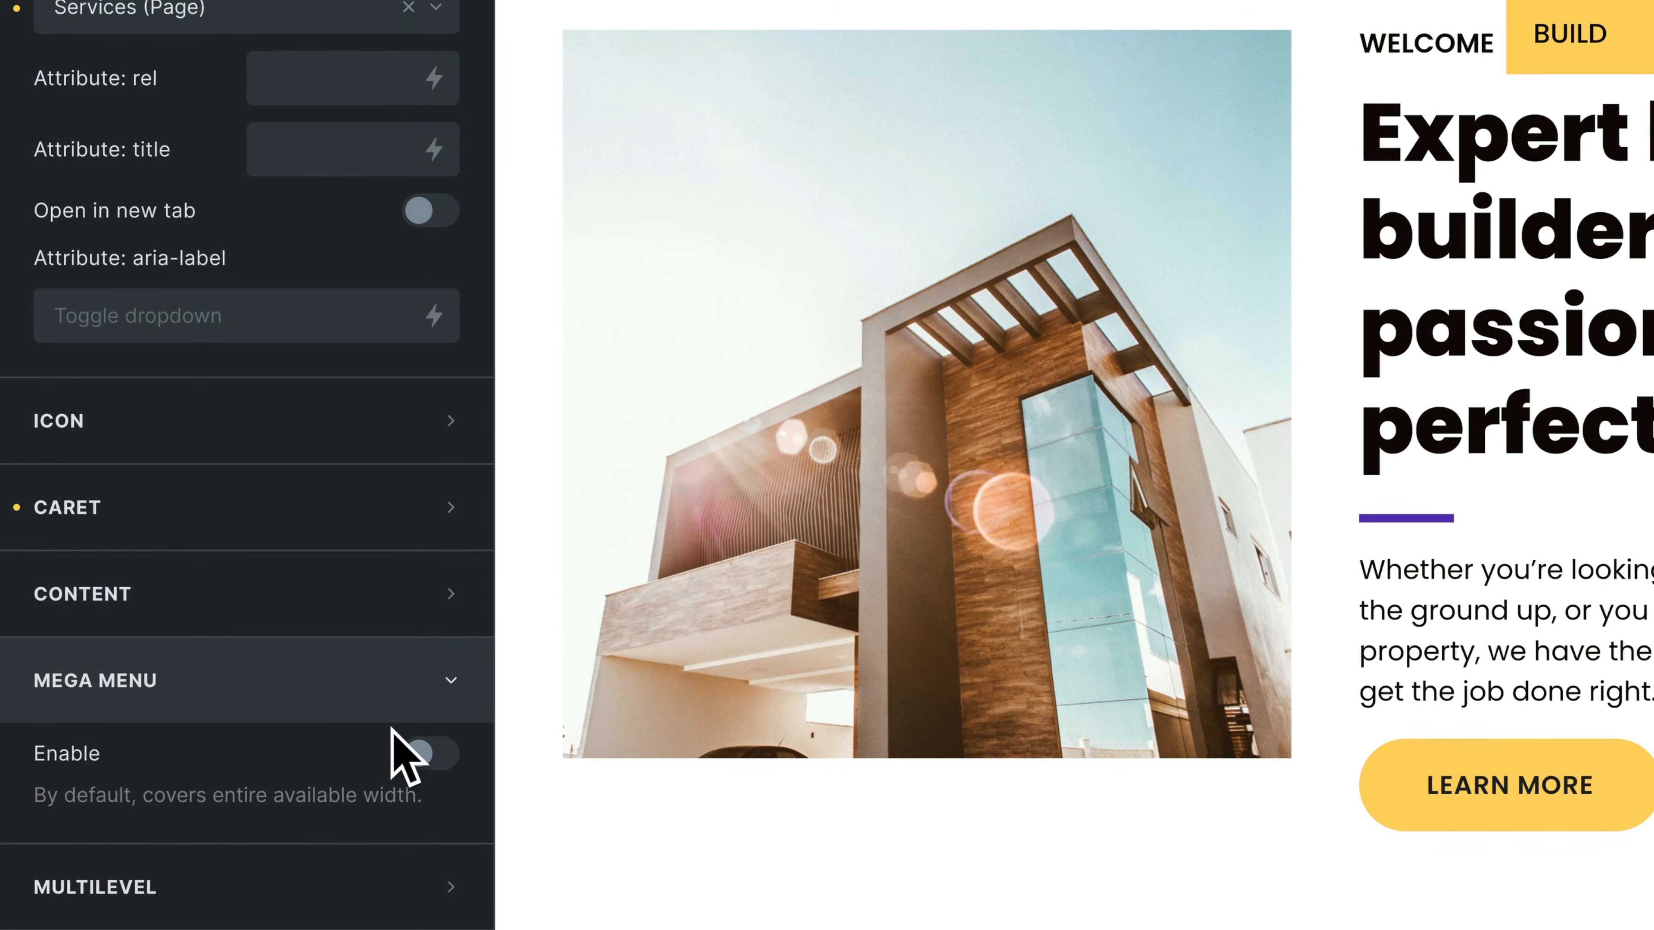
left_click(425, 755)
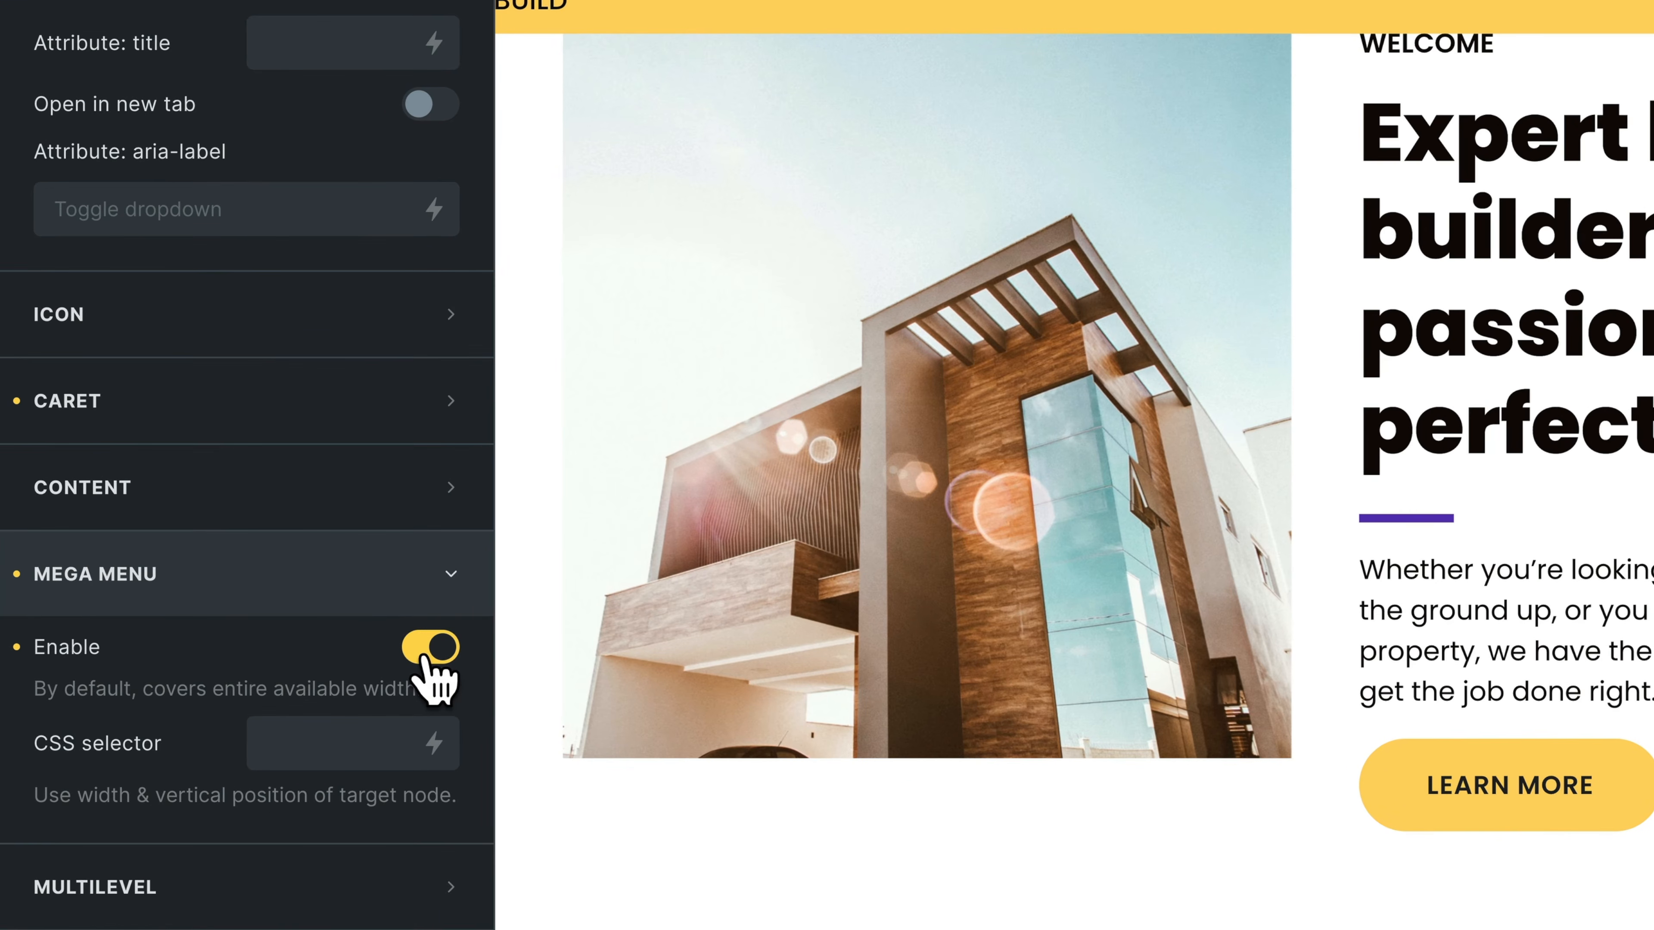
left_click(426, 654)
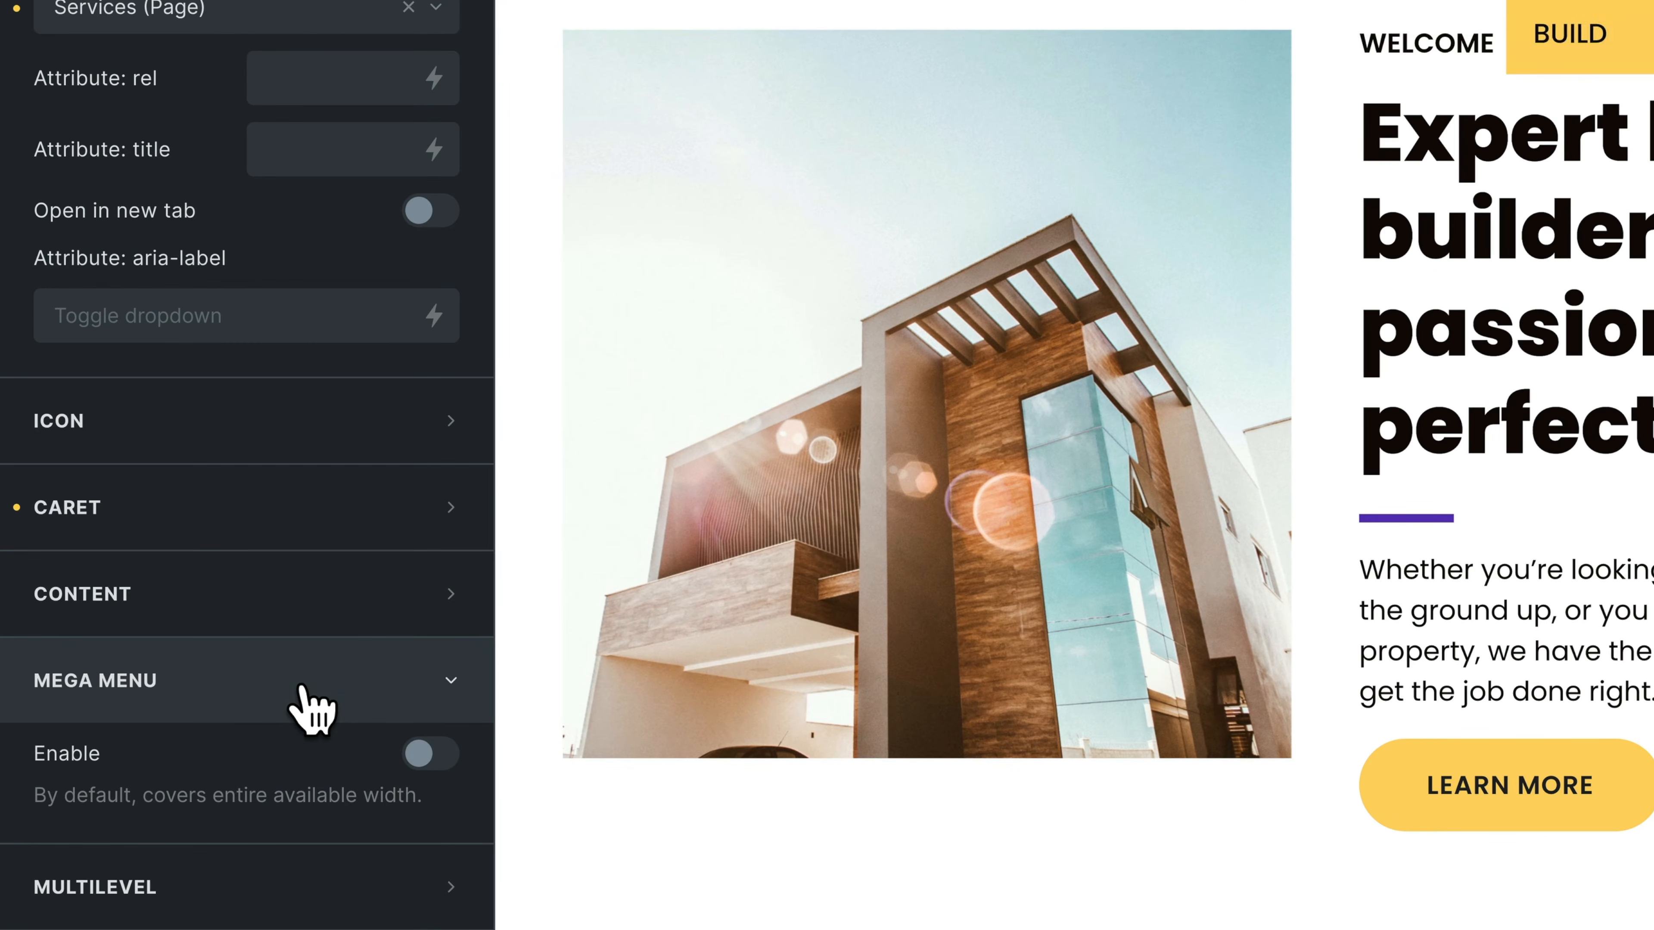
left_click(315, 709)
Enable the multilevel option for the Services dropdown
left_click(277, 876)
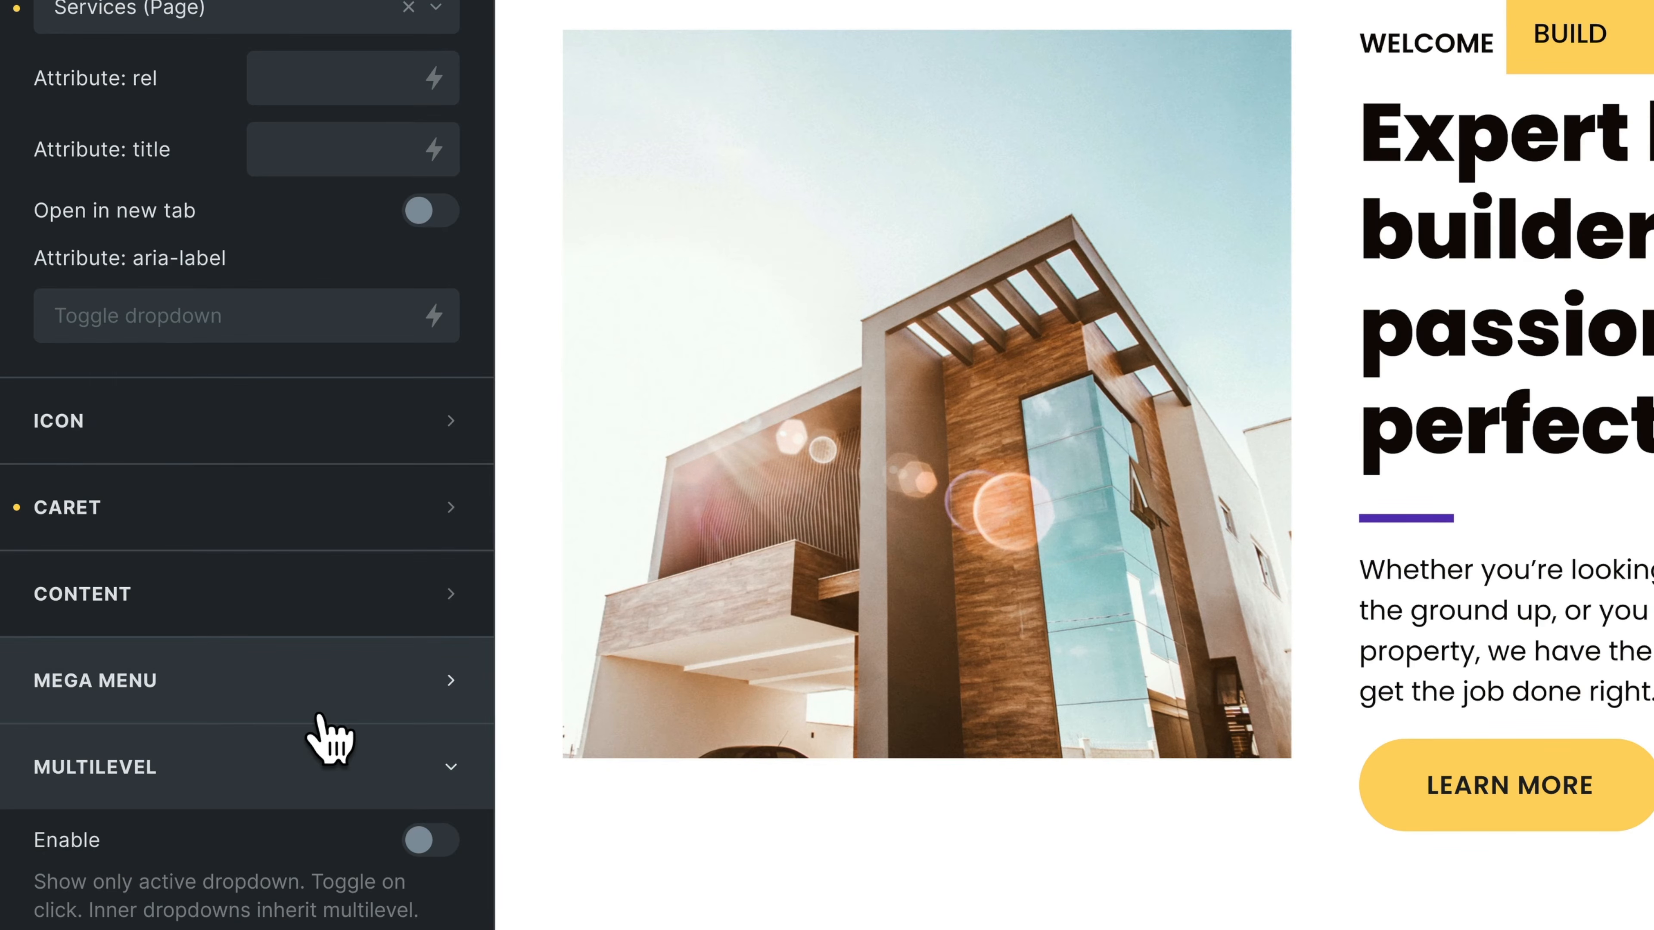
left_click(423, 624)
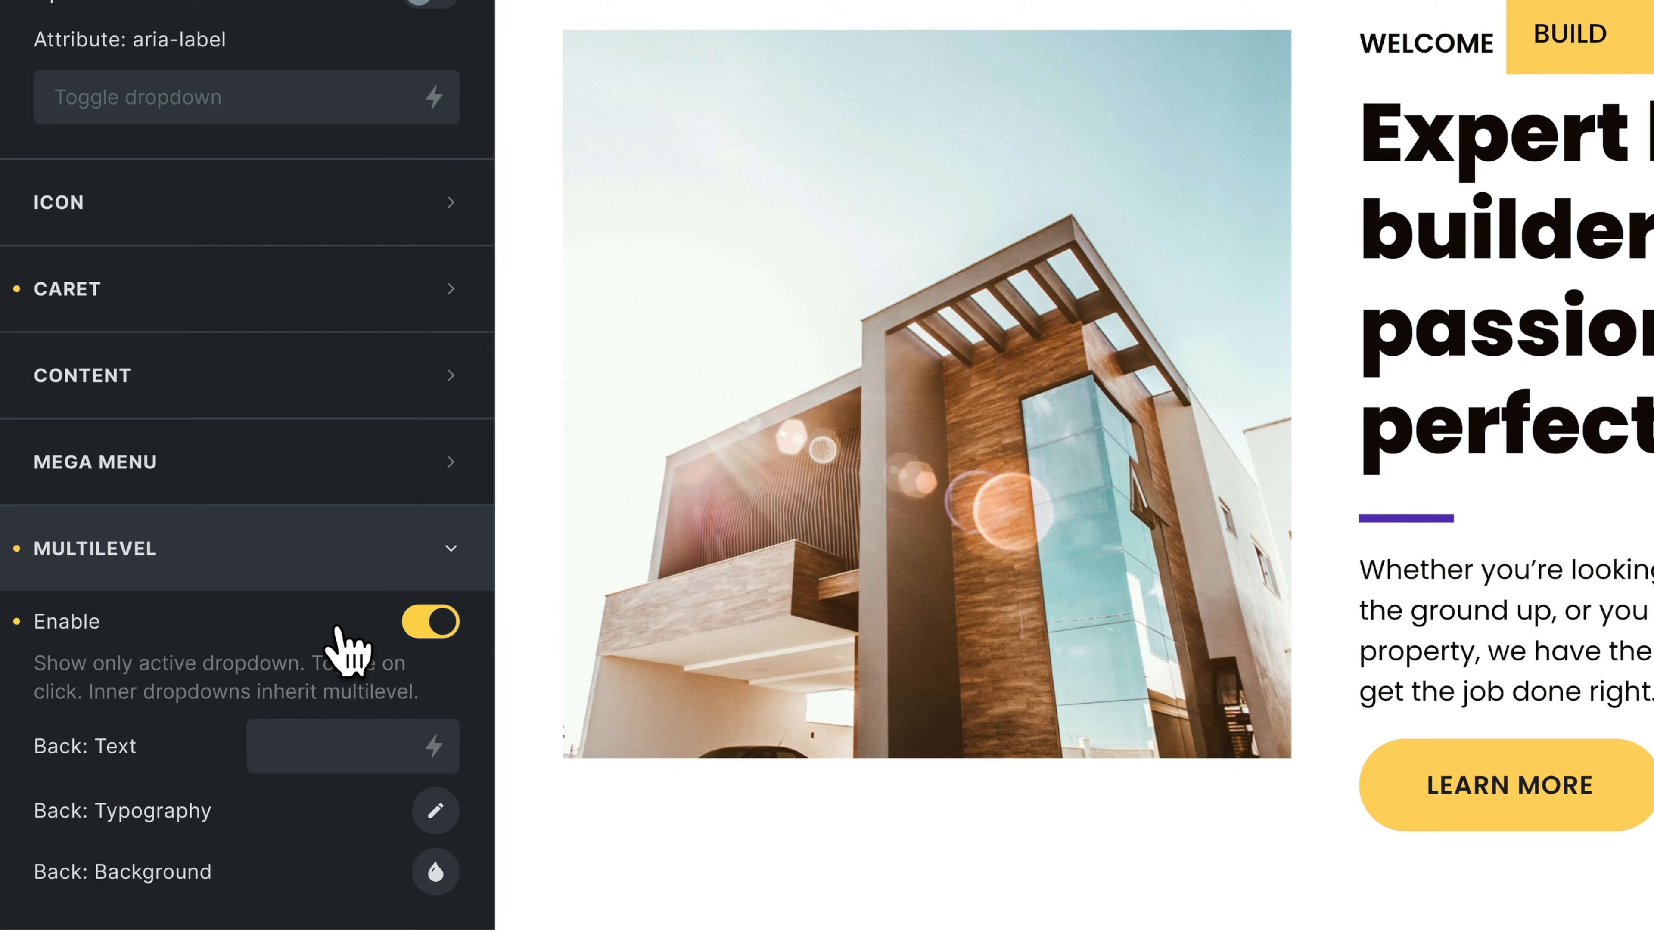
left_click(442, 550)
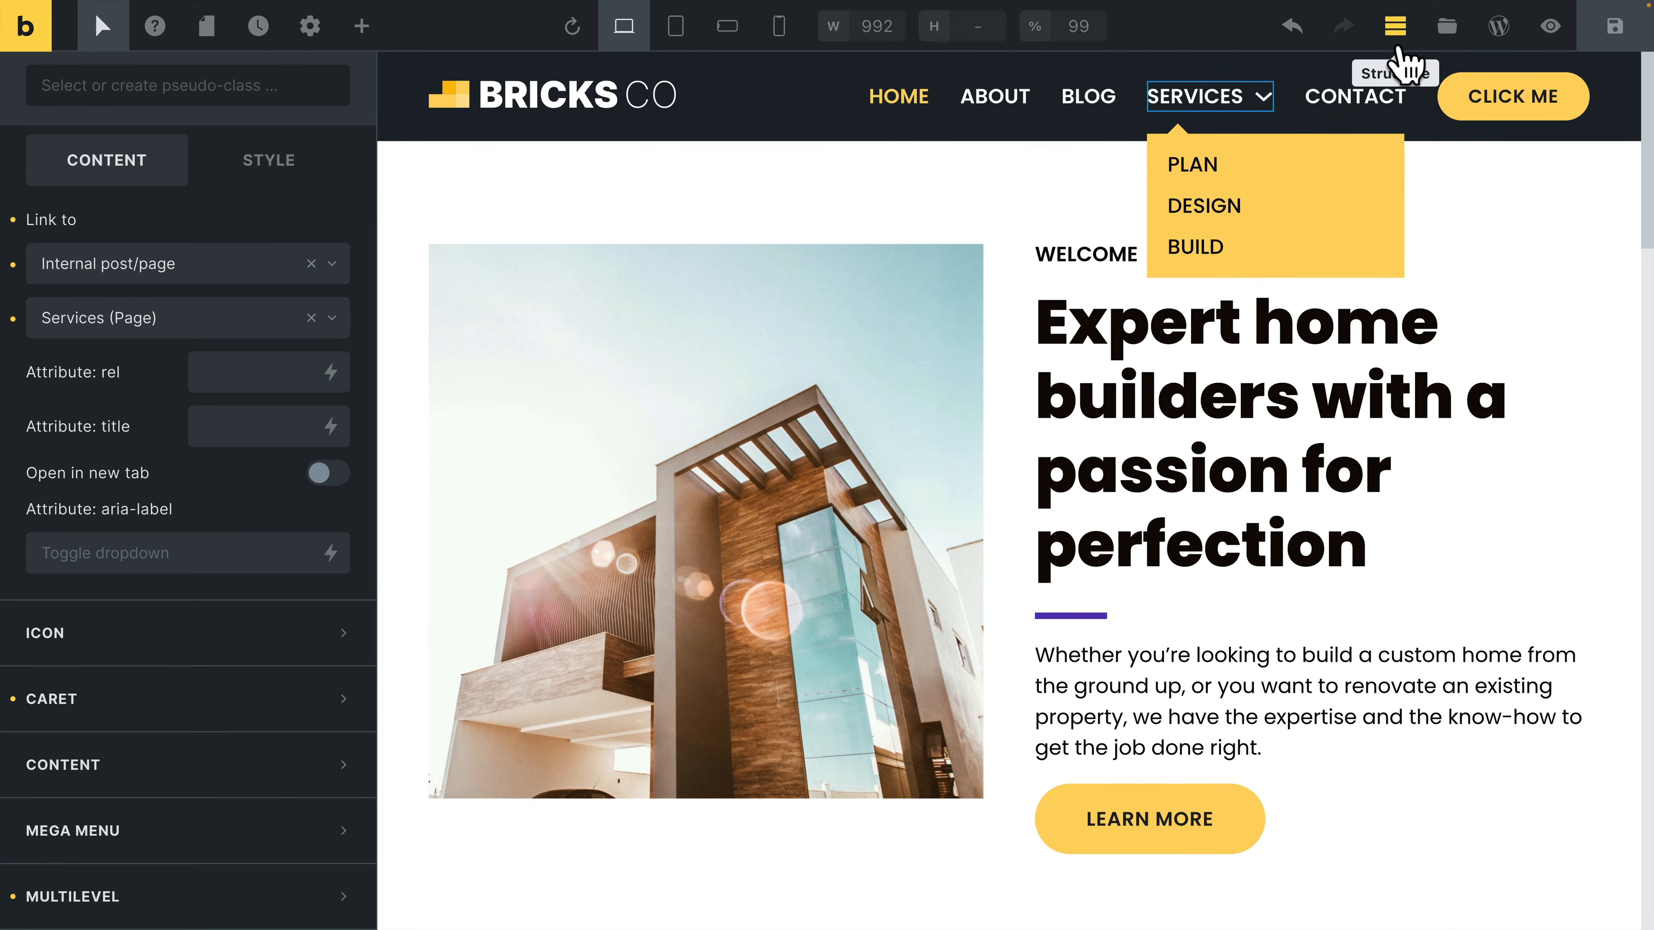
Try Always as the Nav (Nestable) element's mobile menu breakpoint, and settle on Tablet portrait
left_click(1395, 29)
left_click(1403, 313)
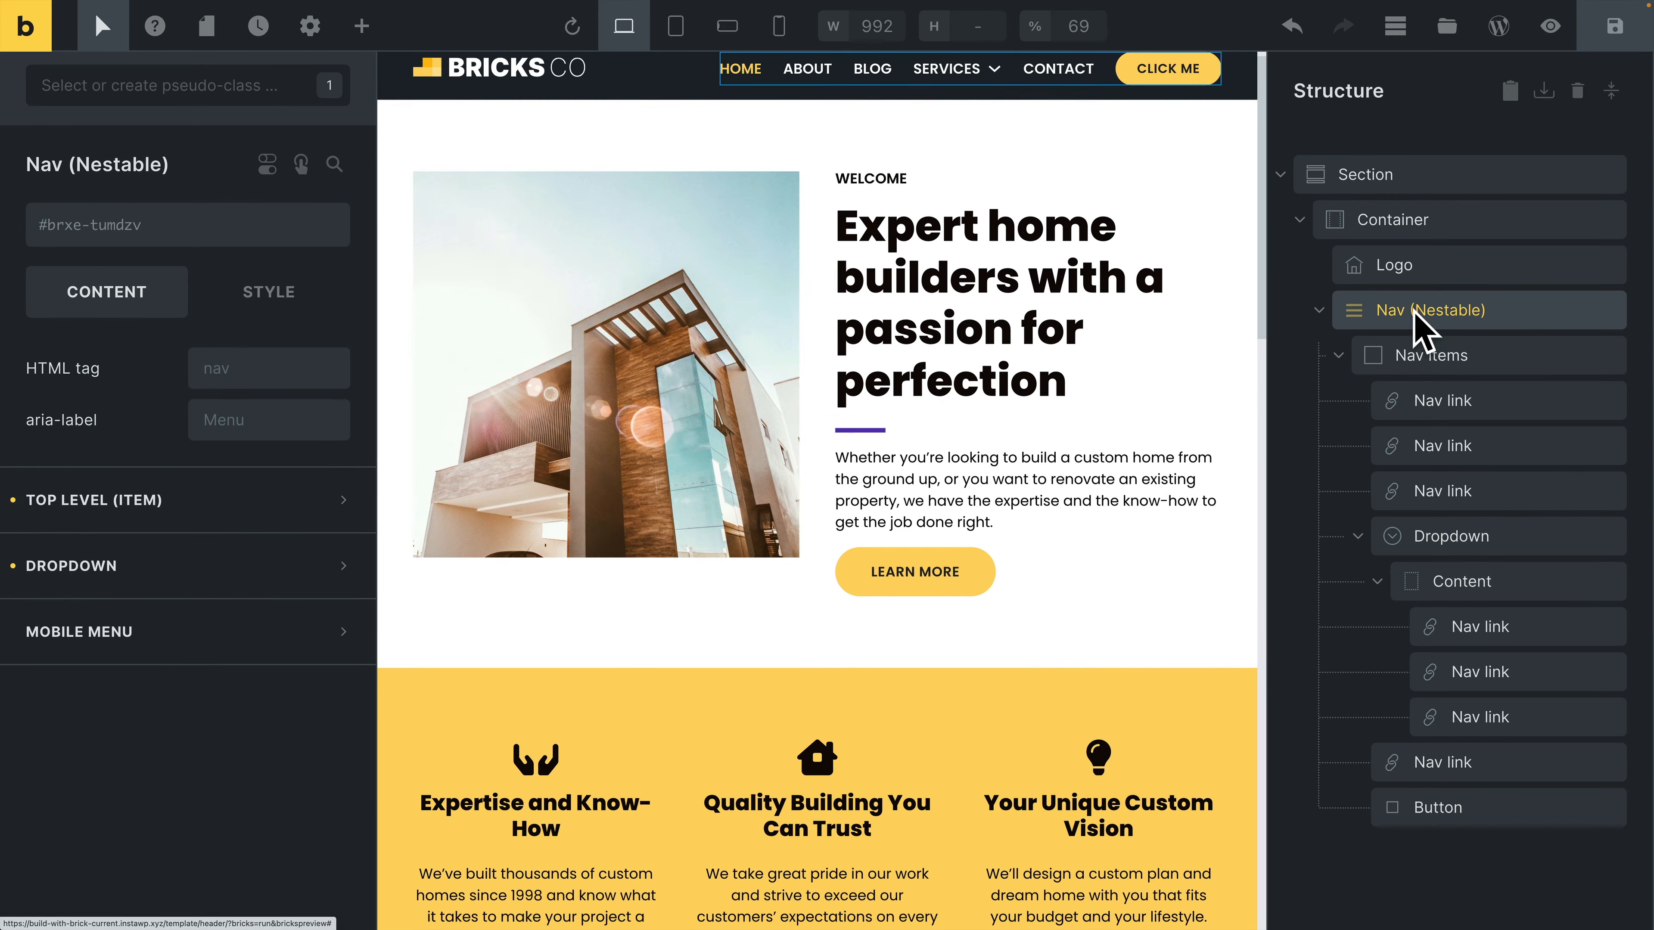
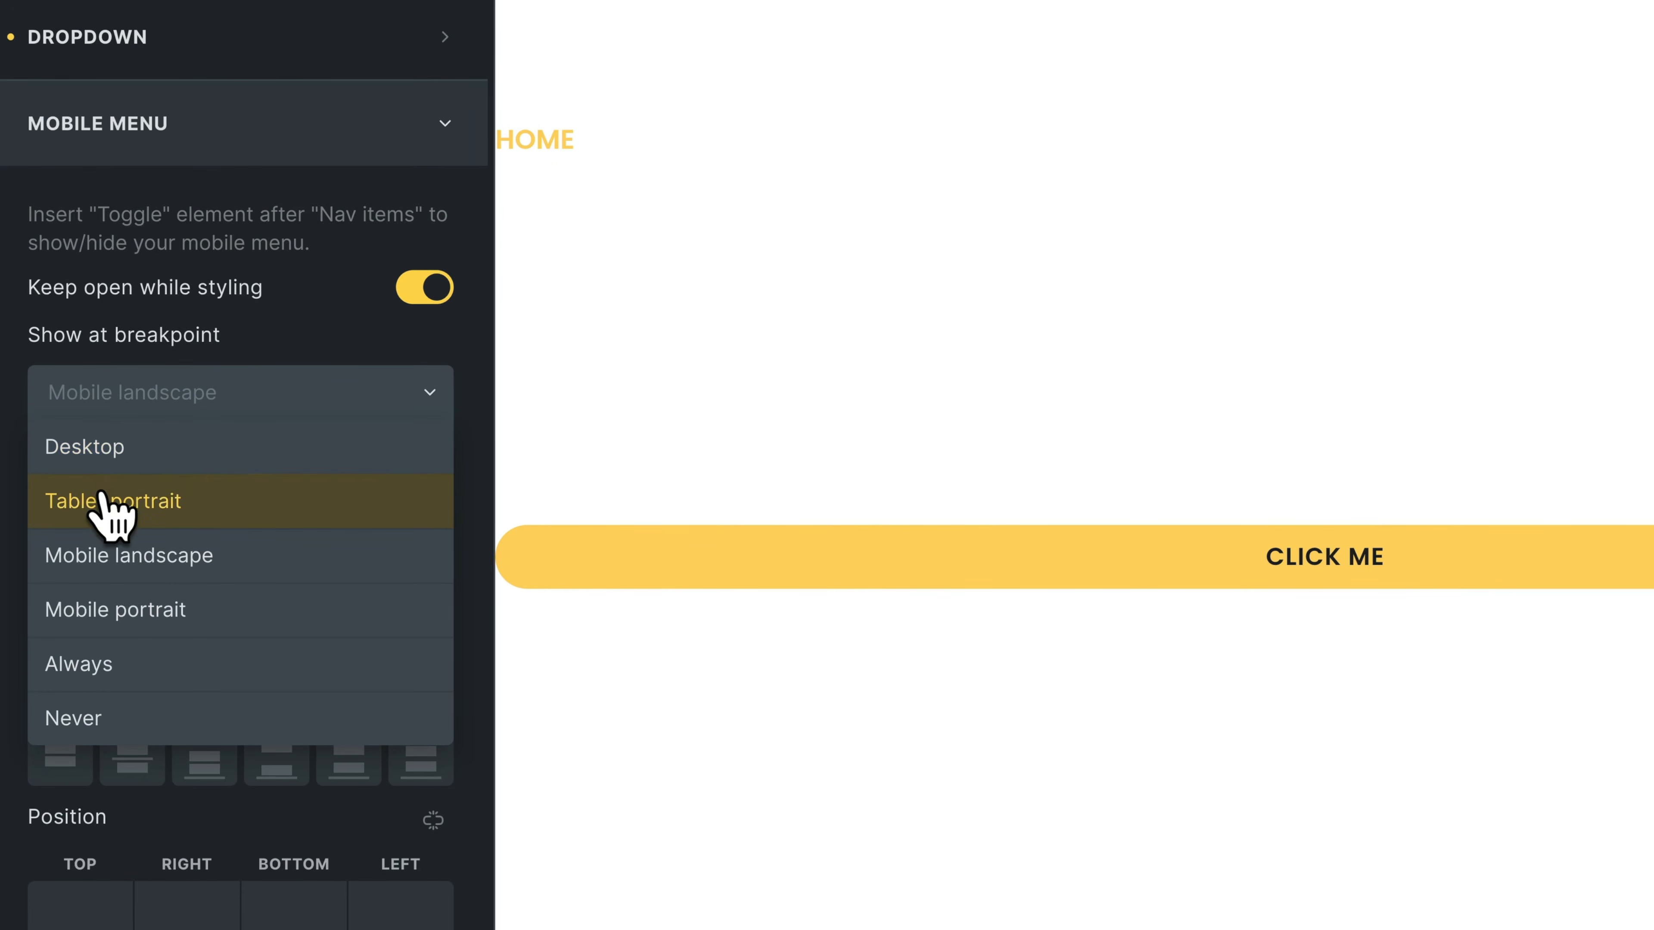
left_click(97, 666)
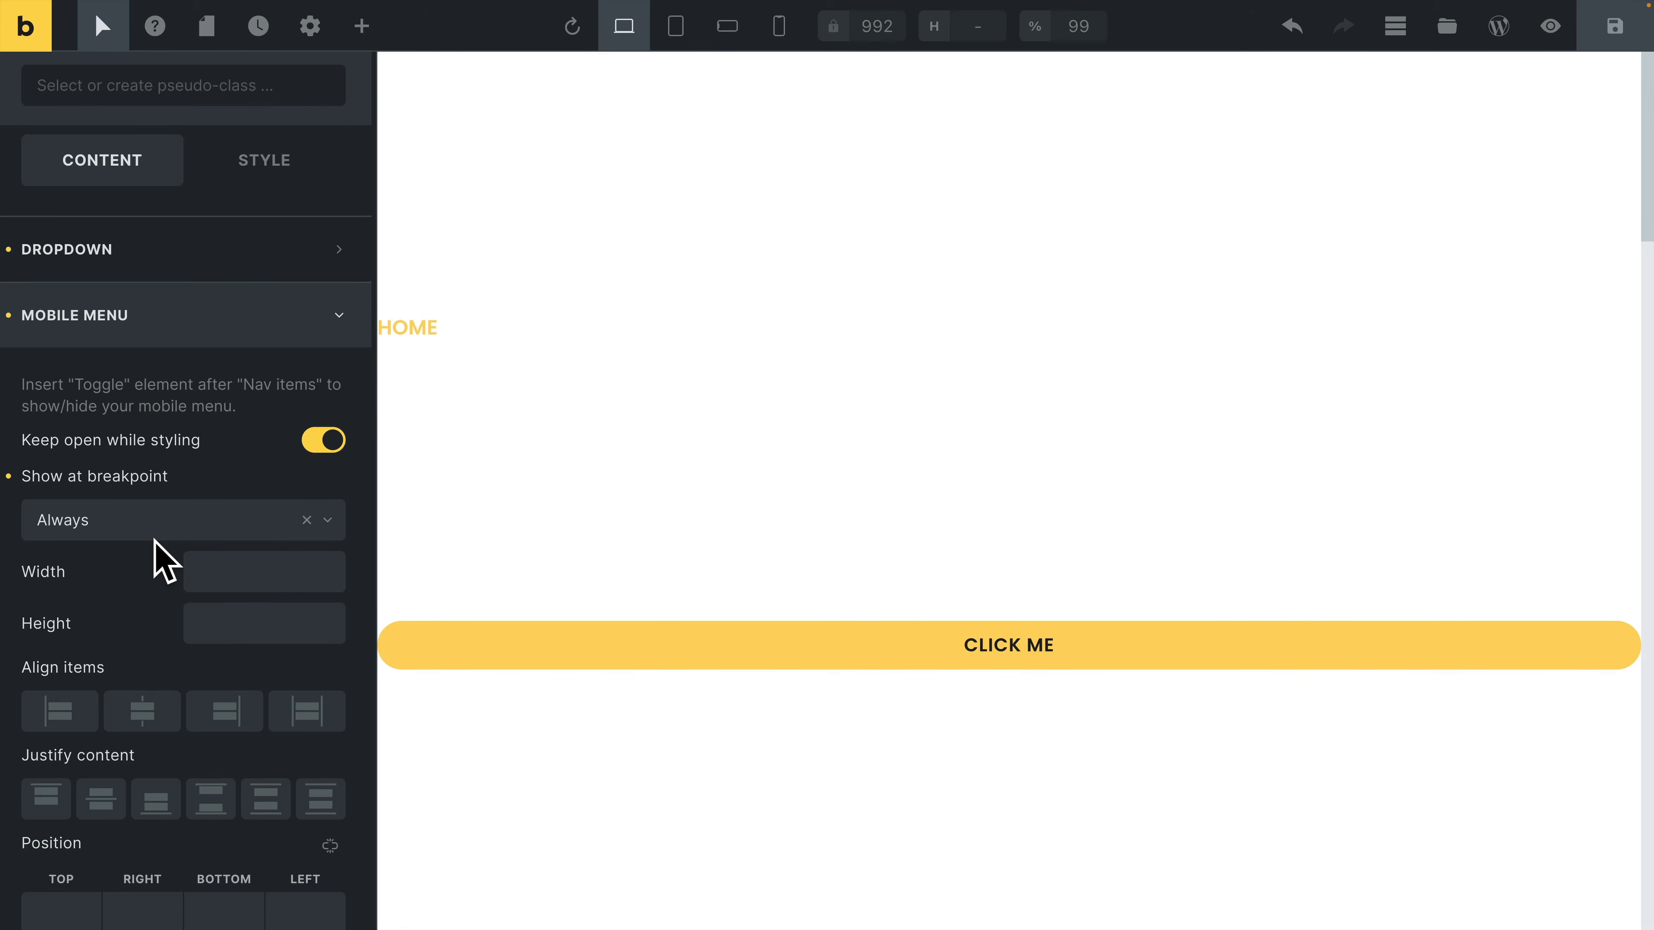
left_click(134, 527)
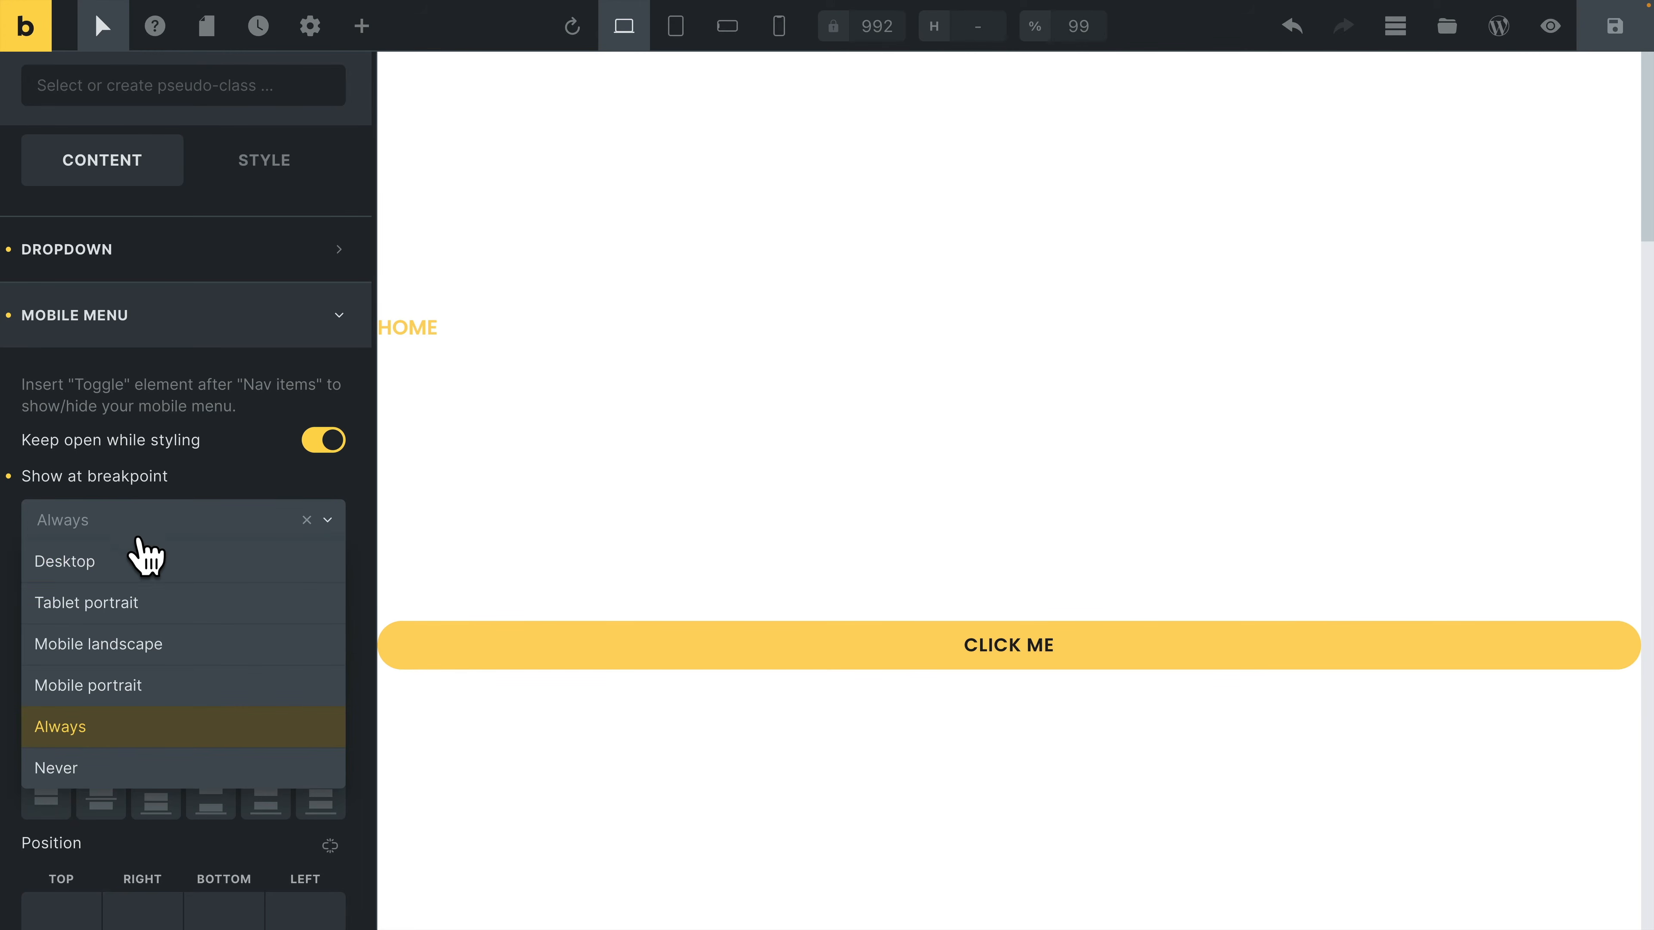
left_click(117, 605)
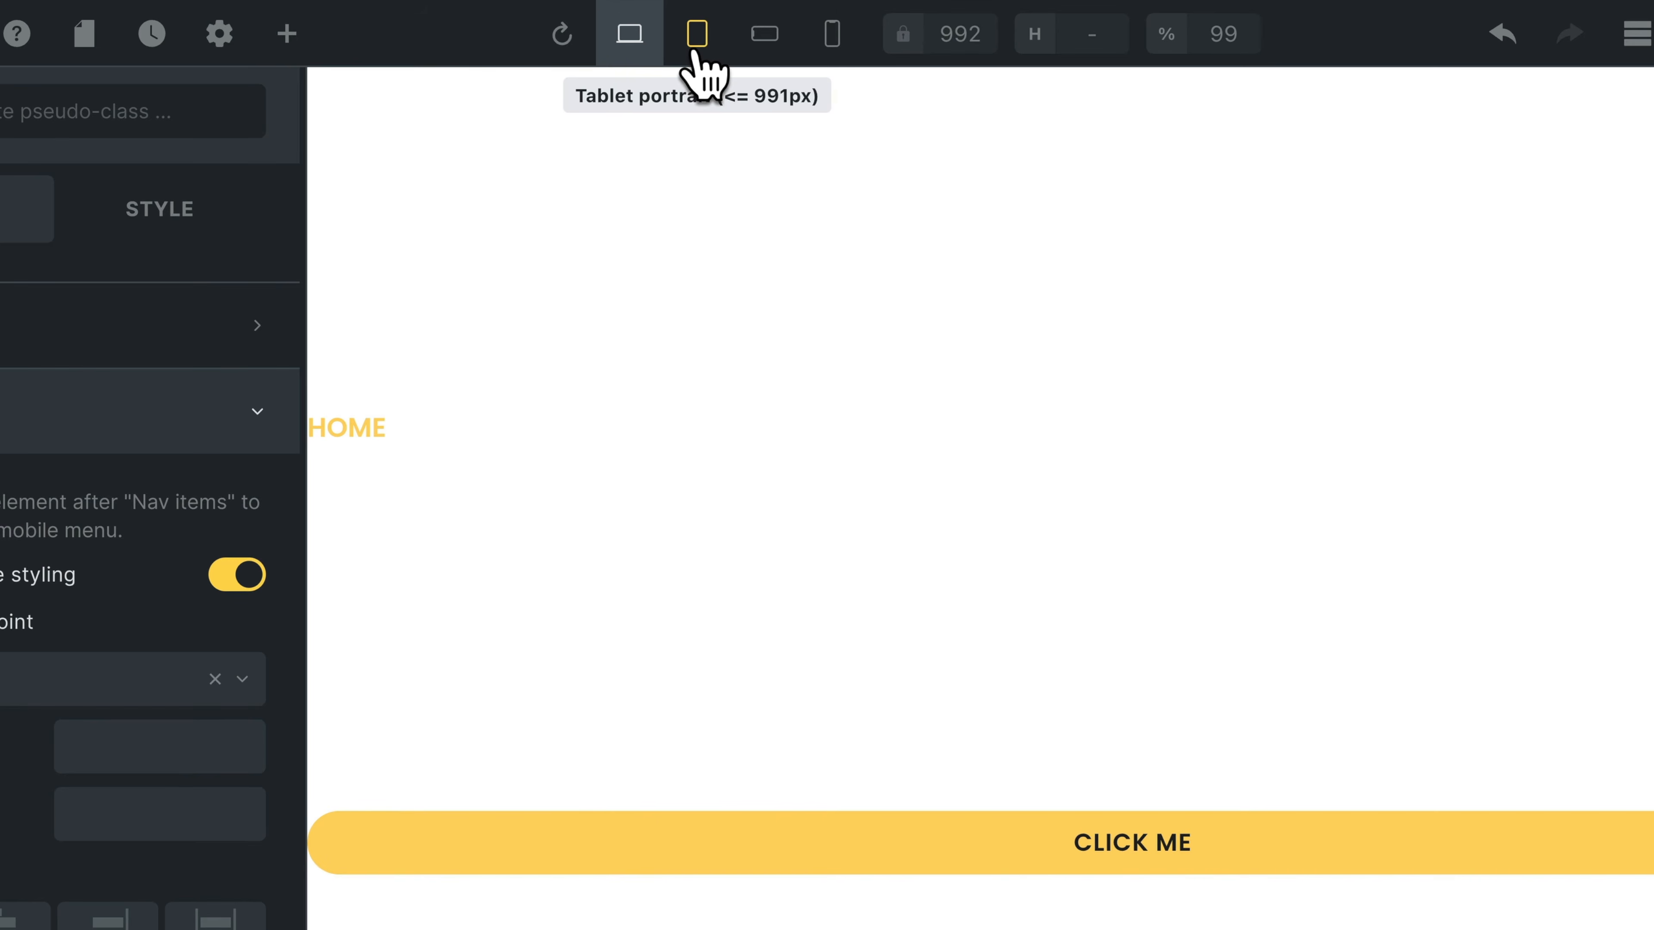
Switch the canvas to the tablet portrait breakpoint and stop keeping the mobile menu open while styling
left_click(694, 55)
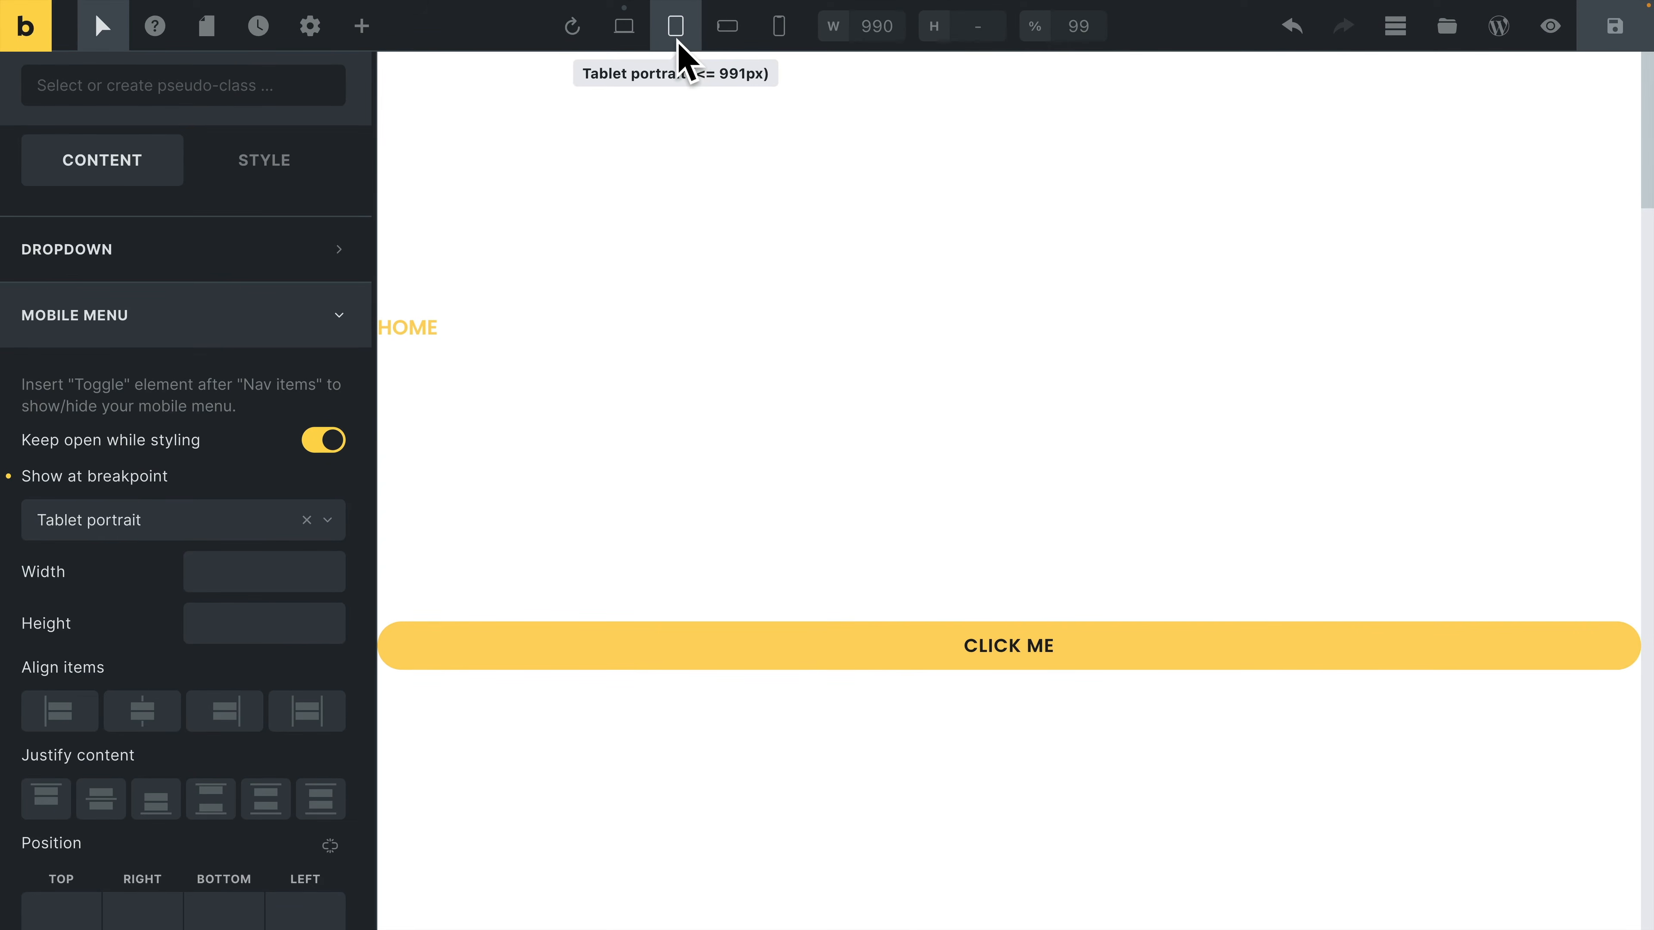
left_click(326, 440)
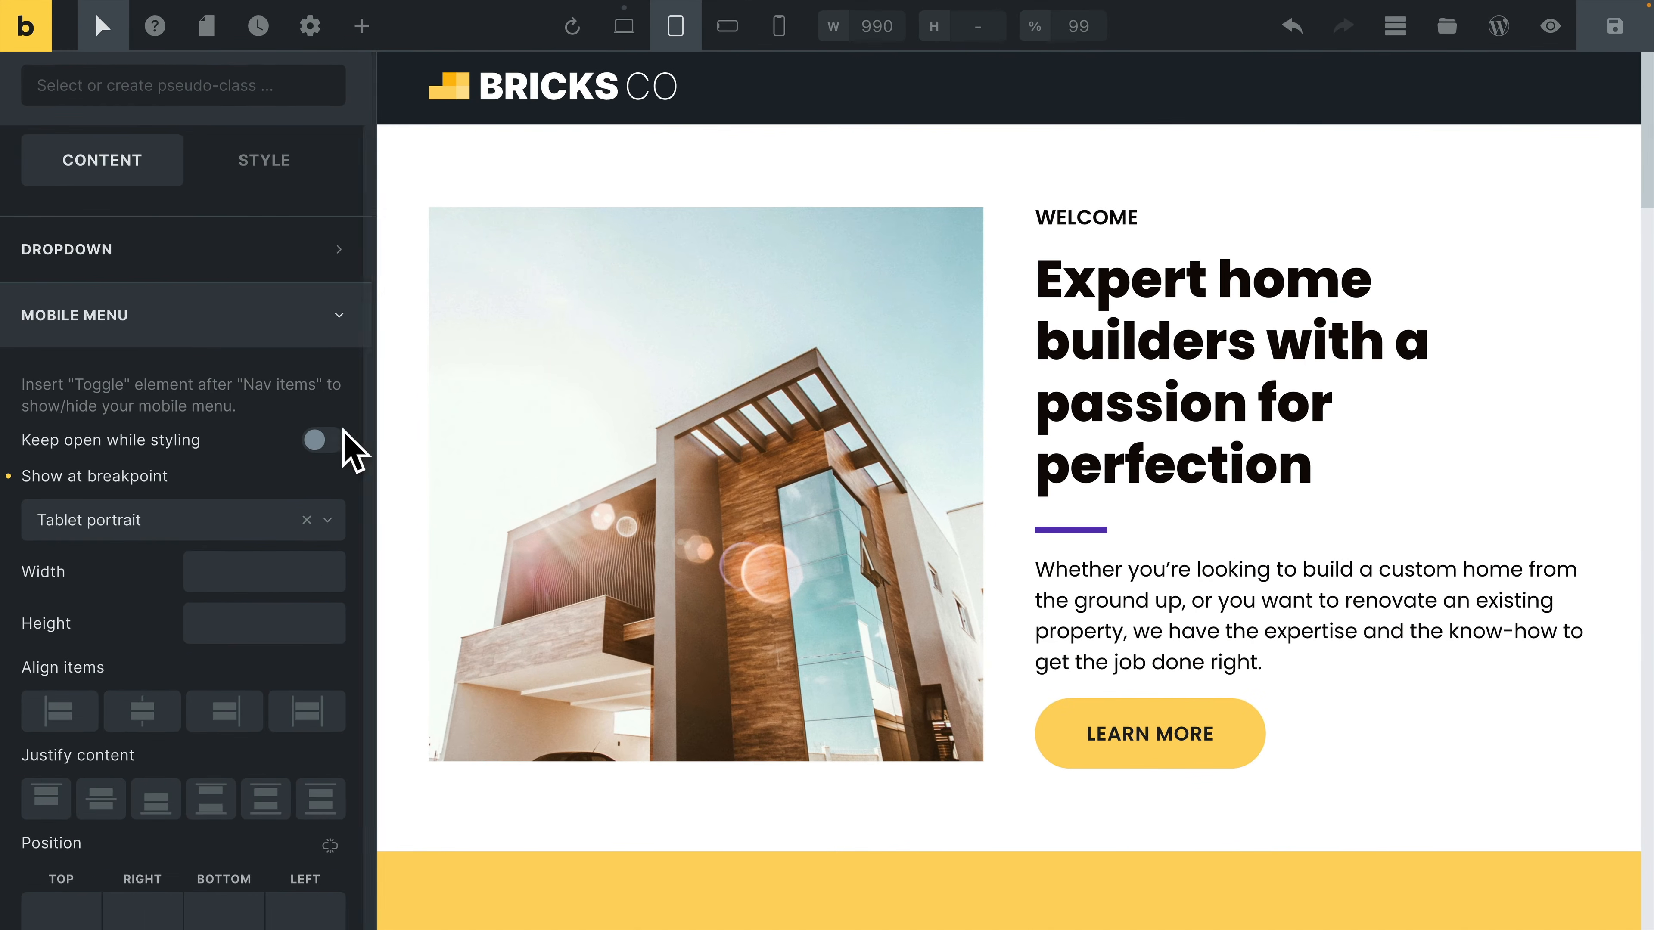
Keep the mobile menu open while styling, give it the dark navy palette background and center-align its items
left_click(323, 441)
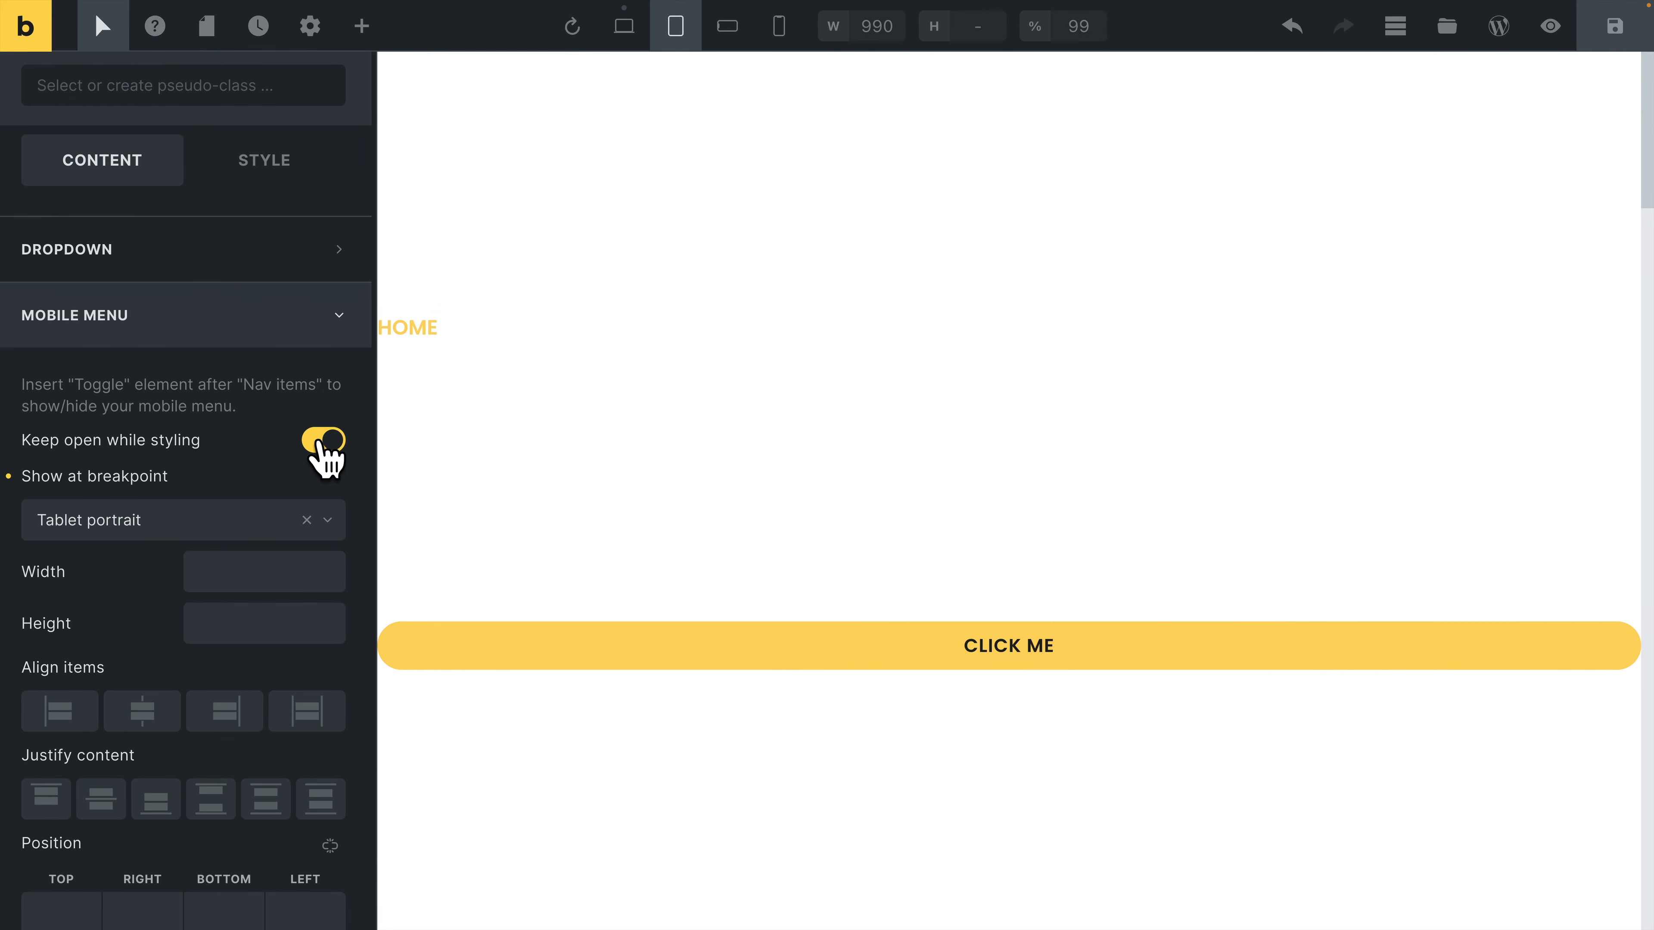
scroll(231, 482, "down", 3)
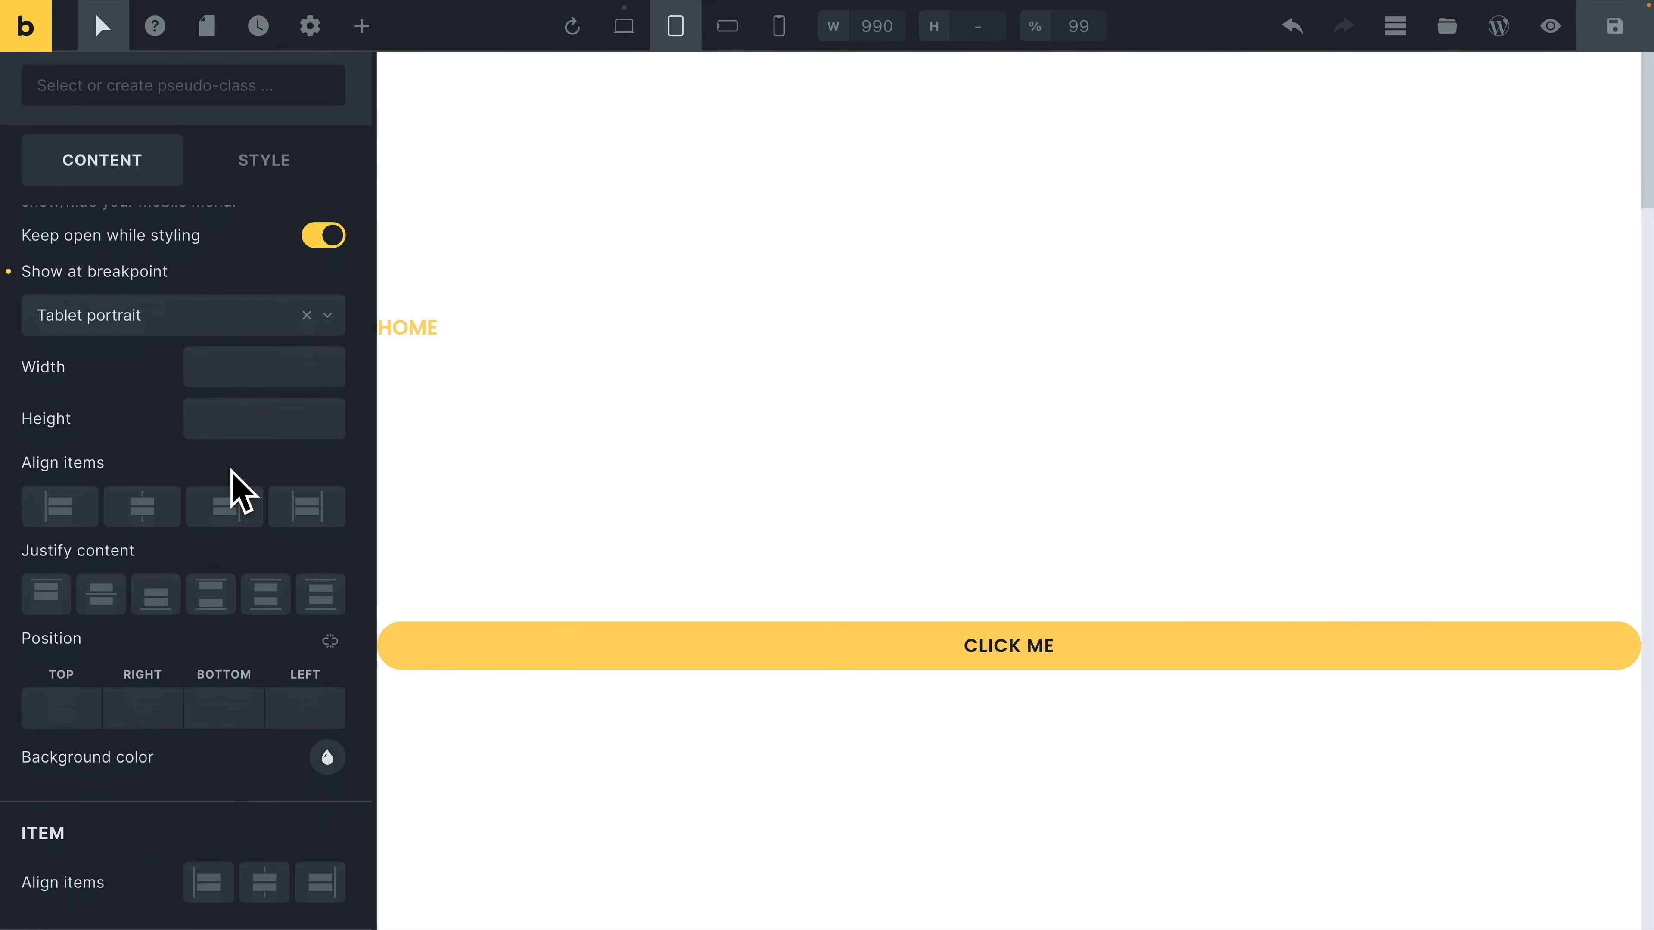
left_click(319, 763)
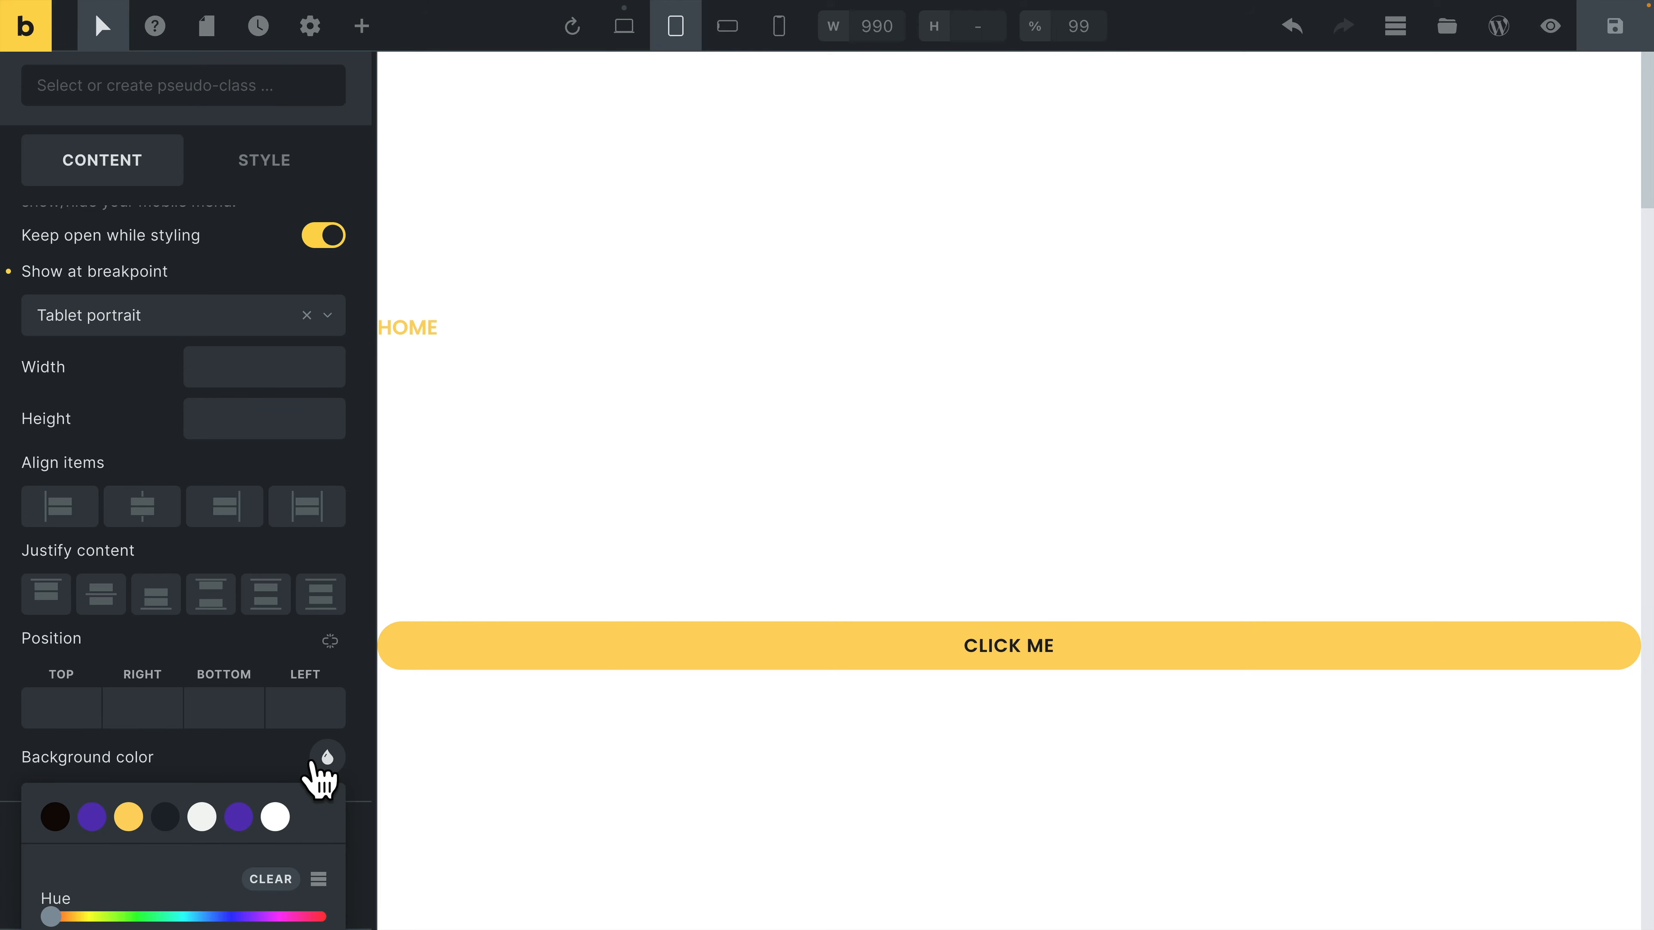
left_click(166, 817)
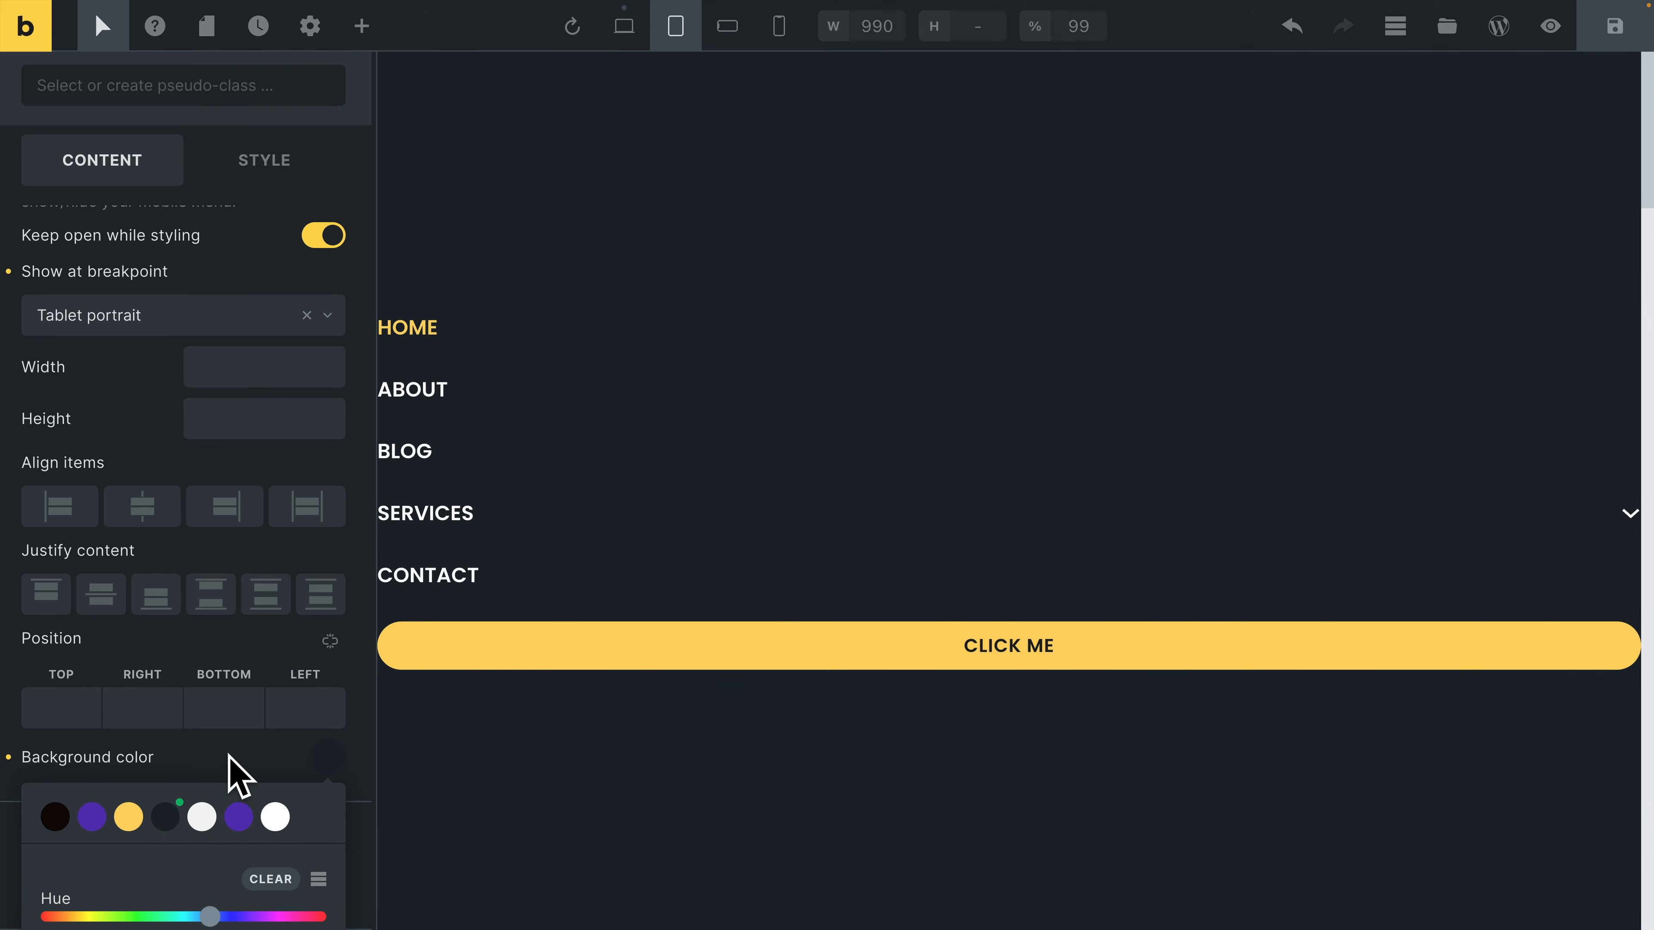
left_click(148, 521)
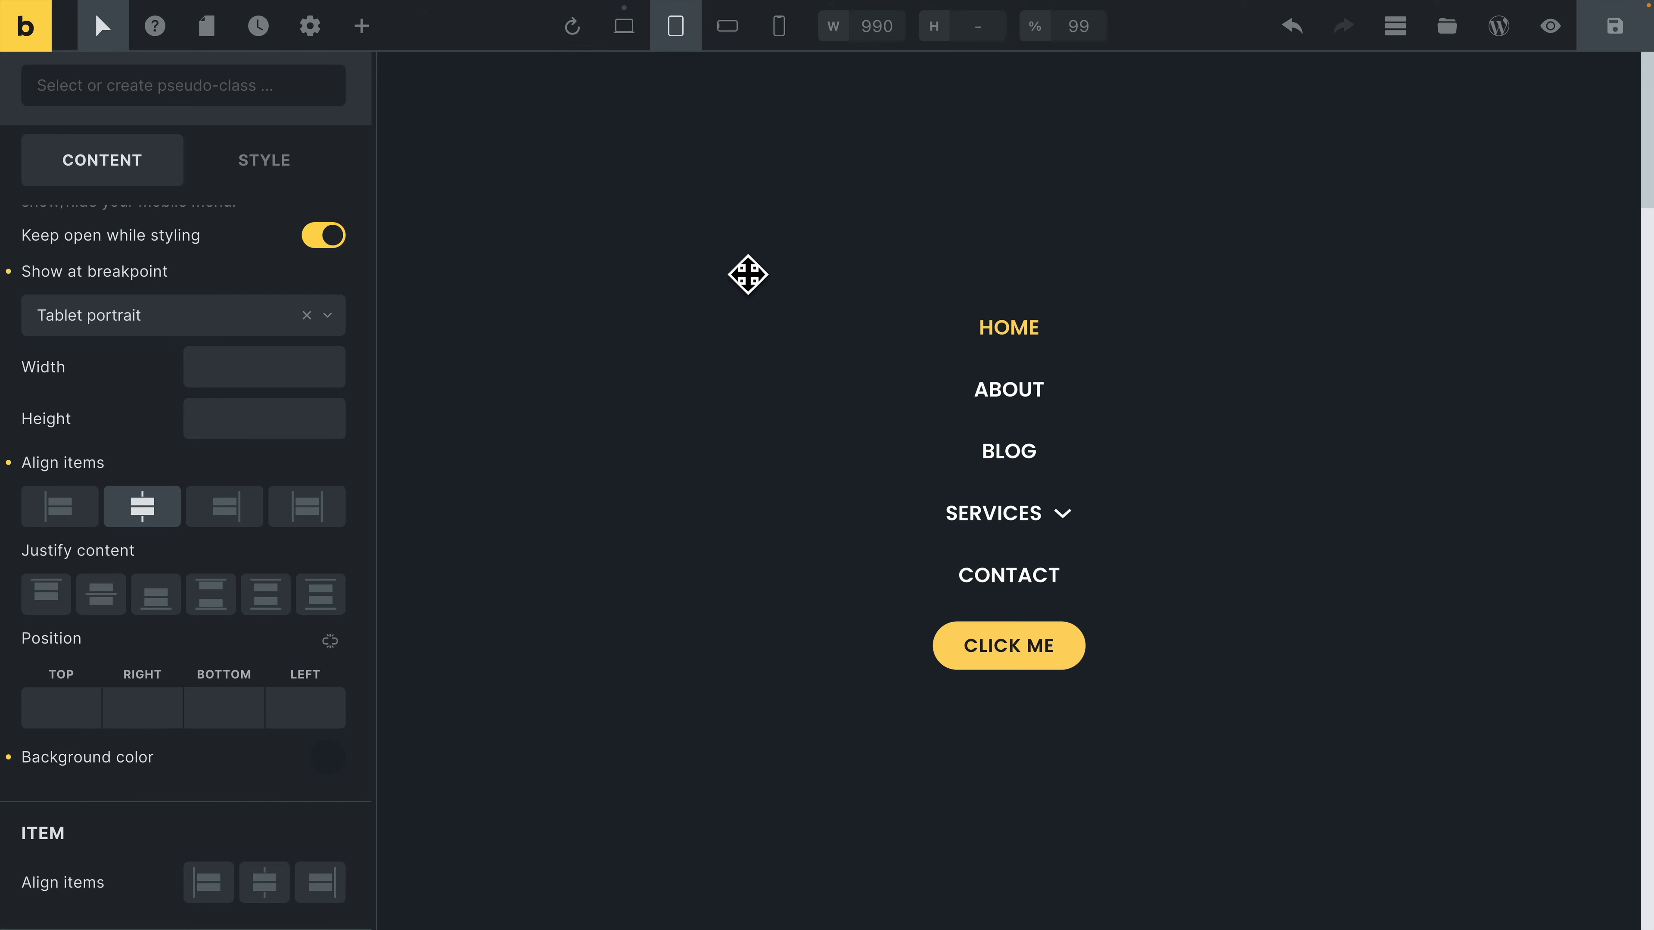
Try a fixed height of 200px on the mobile menu and step it up and down, ending at 250px
left_click(294, 418)
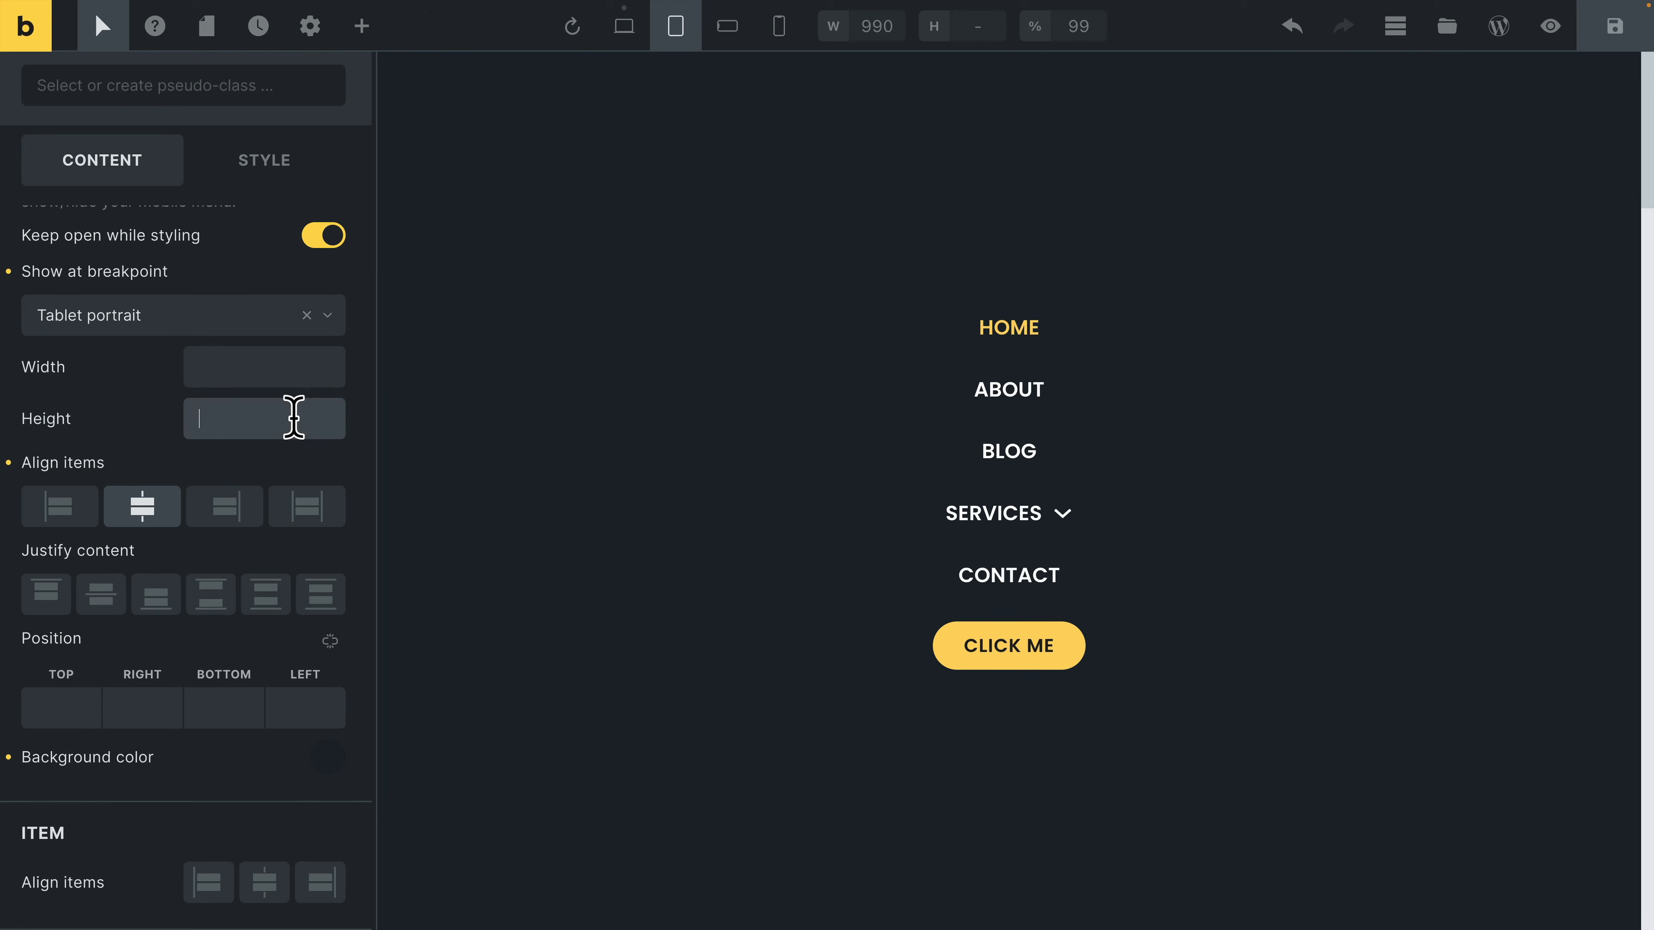
type("200px")
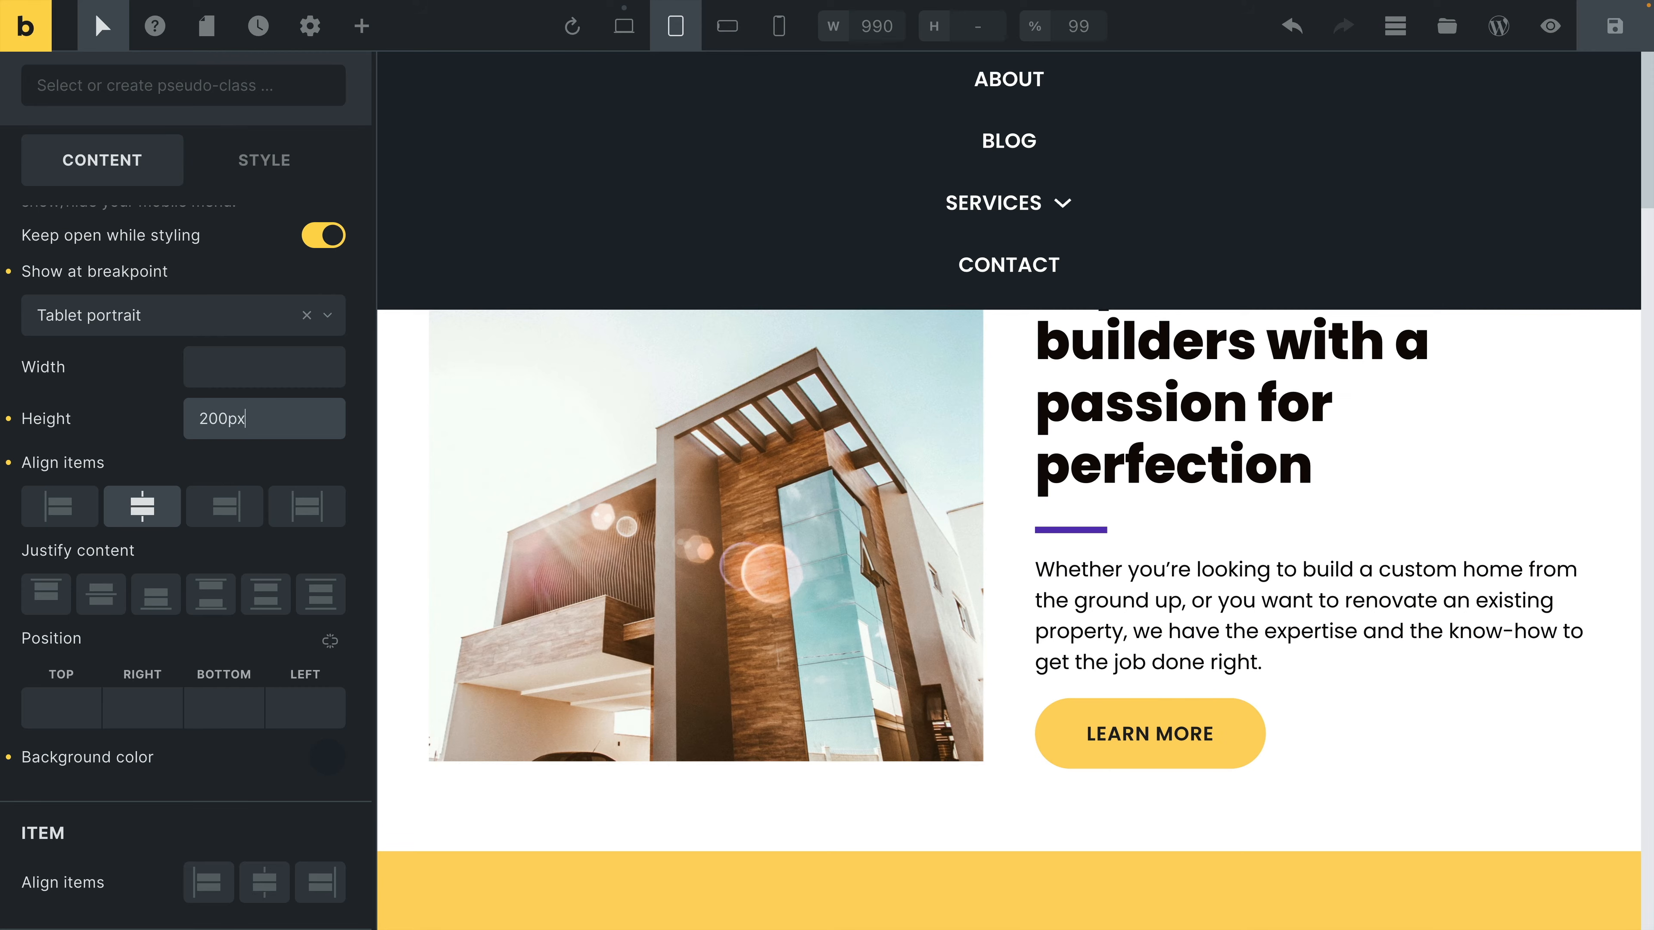
key("Up")
key("Up")
key("Up")
key("Up")
key("Up")
key("Up")
key("Up")
key("Up")
key("Up")
key("Up")
key("Up")
key("Up")
key("Up")
key("Up")
key("Up")
key("Up")
key("Up")
key("Up")
key("Up")
key("Up")
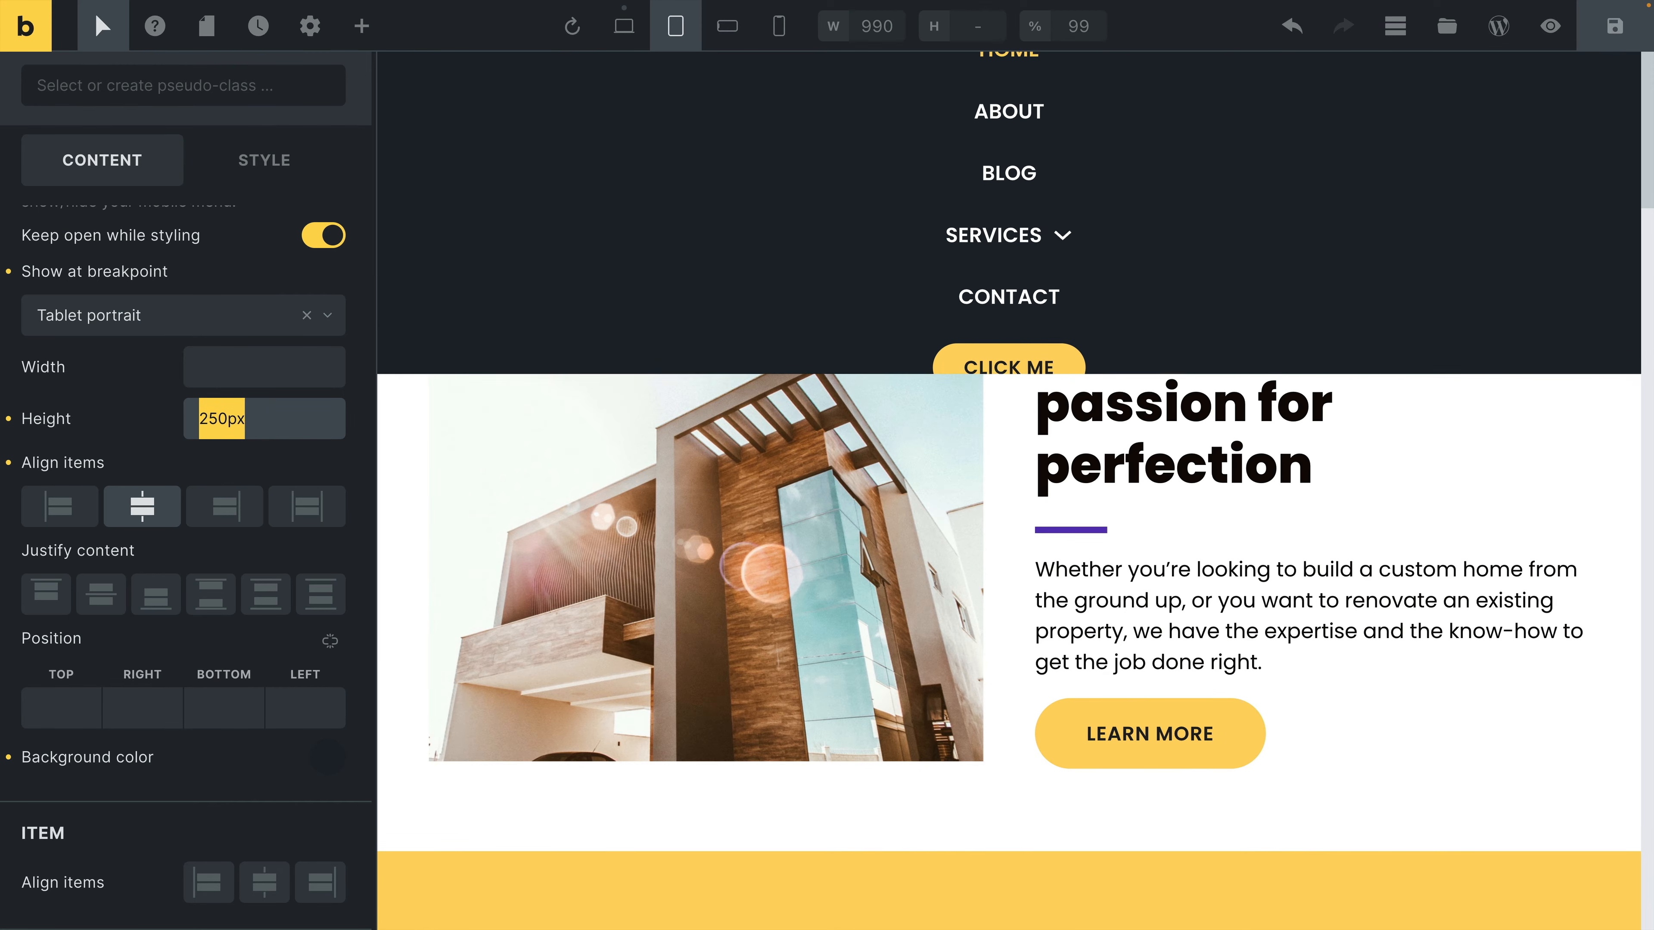
key("Up")
key("Up")
key("Up")
key("Up")
key("Up")
key("Up")
key("Up")
key("Up")
key("Up")
key("Up")
key("Up")
key("Up")
key("Up")
key("Up")
key("Up")
key("Up")
key("Up")
key("Up")
key("Up")
key("Up")
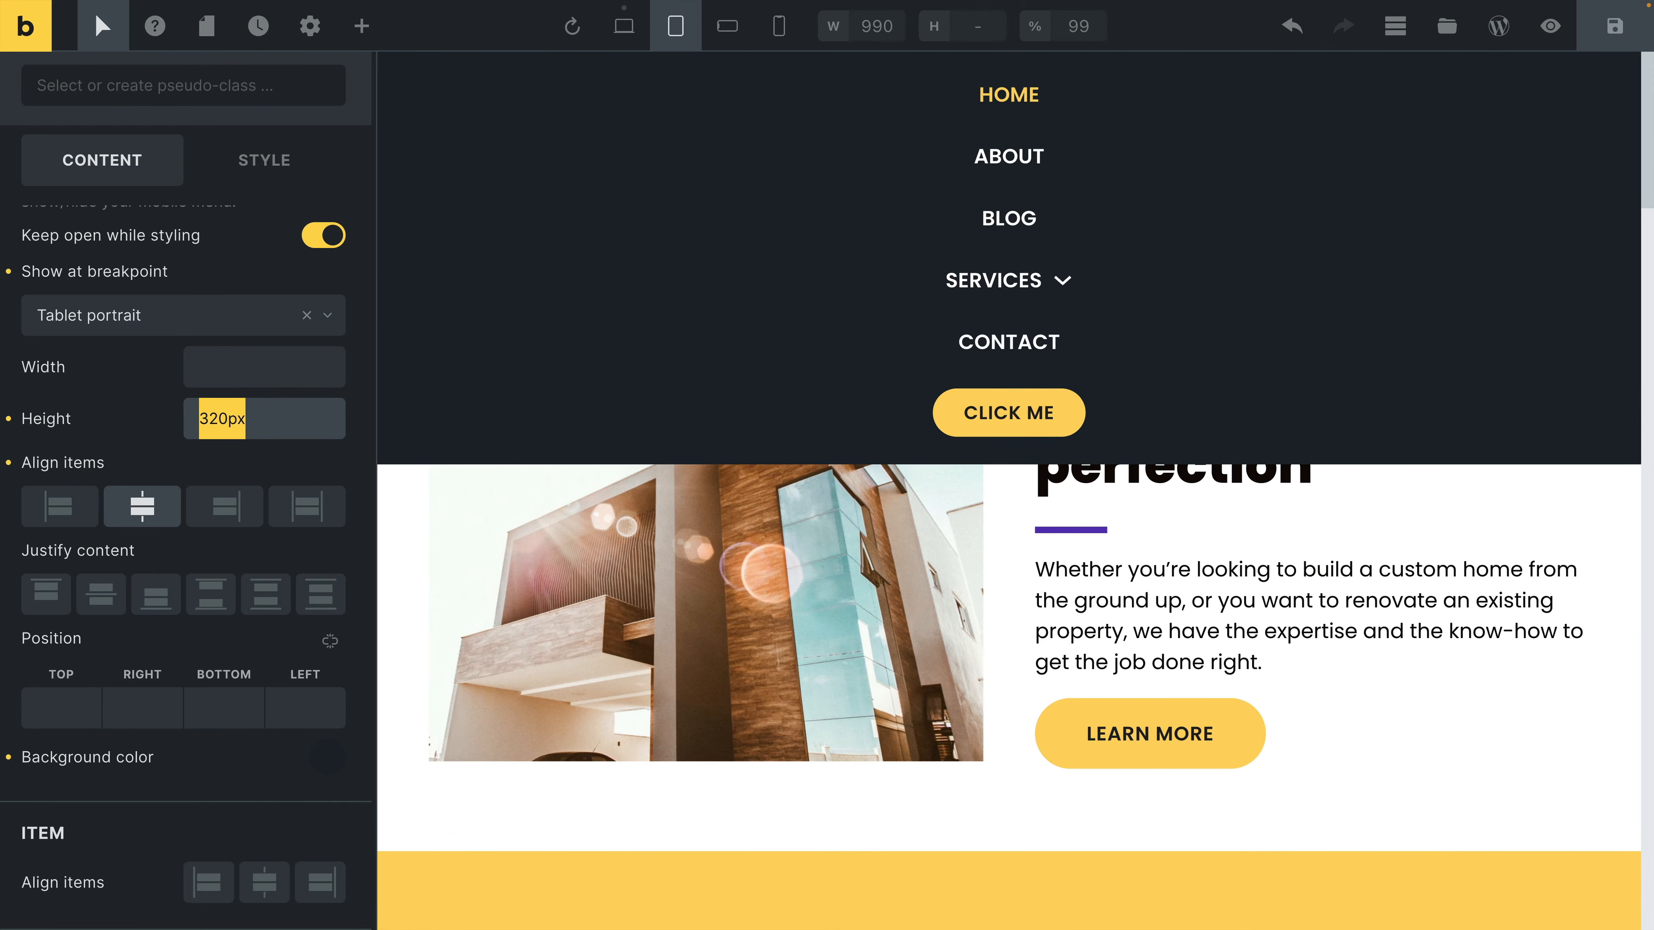
key("Up")
key("Up")
key("Up")
key("Up")
key("Up")
key("Up")
key("Up")
key("Up")
key("Up")
key("Up")
key("Up")
key("Up")
key("Up")
key("Up")
key("Up")
key("Up")
key("Up")
key("Up")
key("Up")
key("Up")
key("Down")
key("Down")
key("Down")
key("Down")
key("Down")
key("Down")
key("Down")
key("Down")
key("Down")
key("Down")
key("Down")
key("Down")
key("Down")
key("Down")
key("Down")
key("Down")
key("Down")
key("Down")
key("Down")
key("Down")
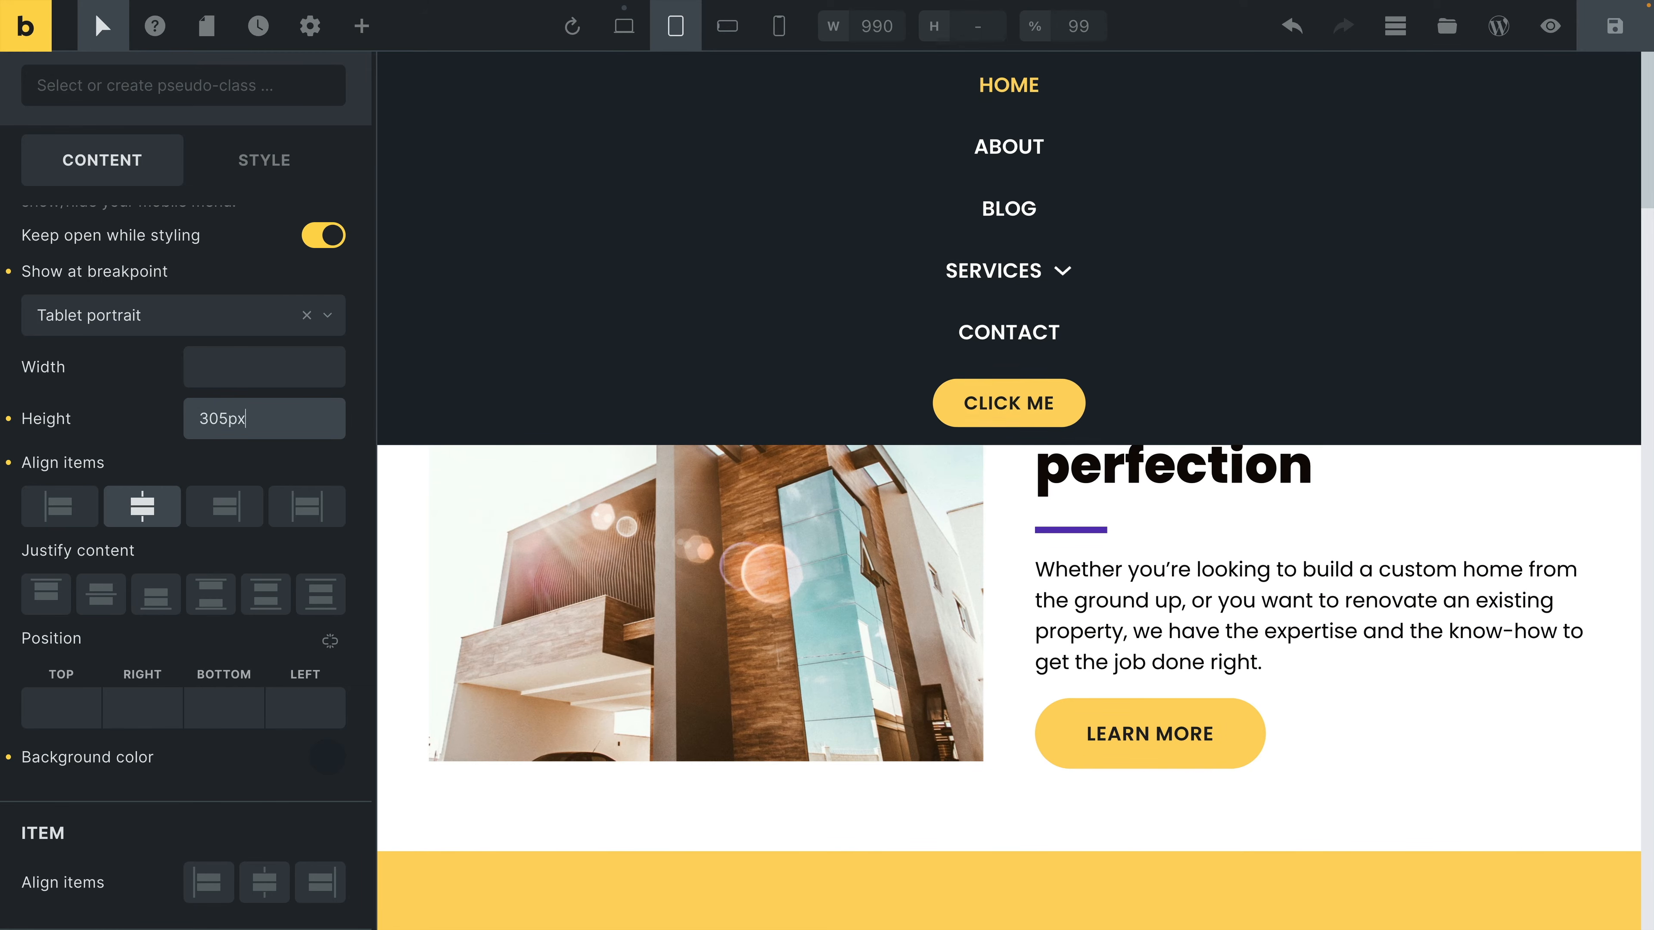
key("Down")
key("Down")
key("Down")
key("Down")
key("Down")
key("Down")
key("Down")
key("Down")
key("Down")
key("Down")
key("Down")
key("Down")
key("Down")
key("Down")
key("Down")
key("Down")
key("Down")
key("Down")
key("Down")
key("Down")
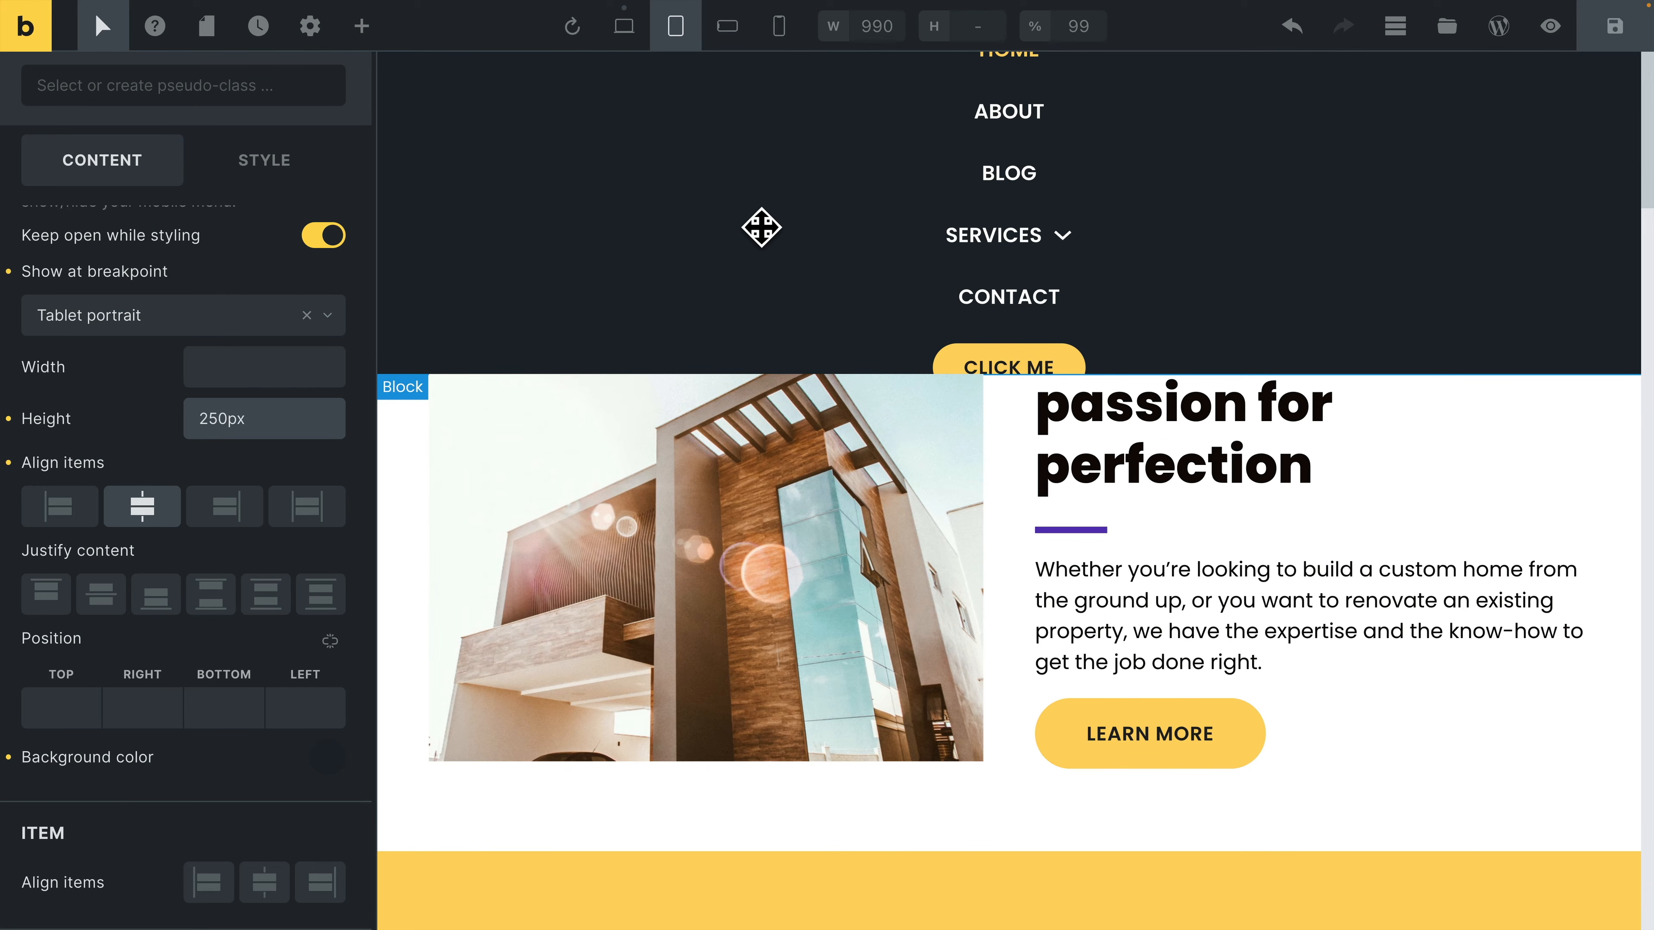
Replace the mobile menu's fixed height with fit-content
double_click(324, 418)
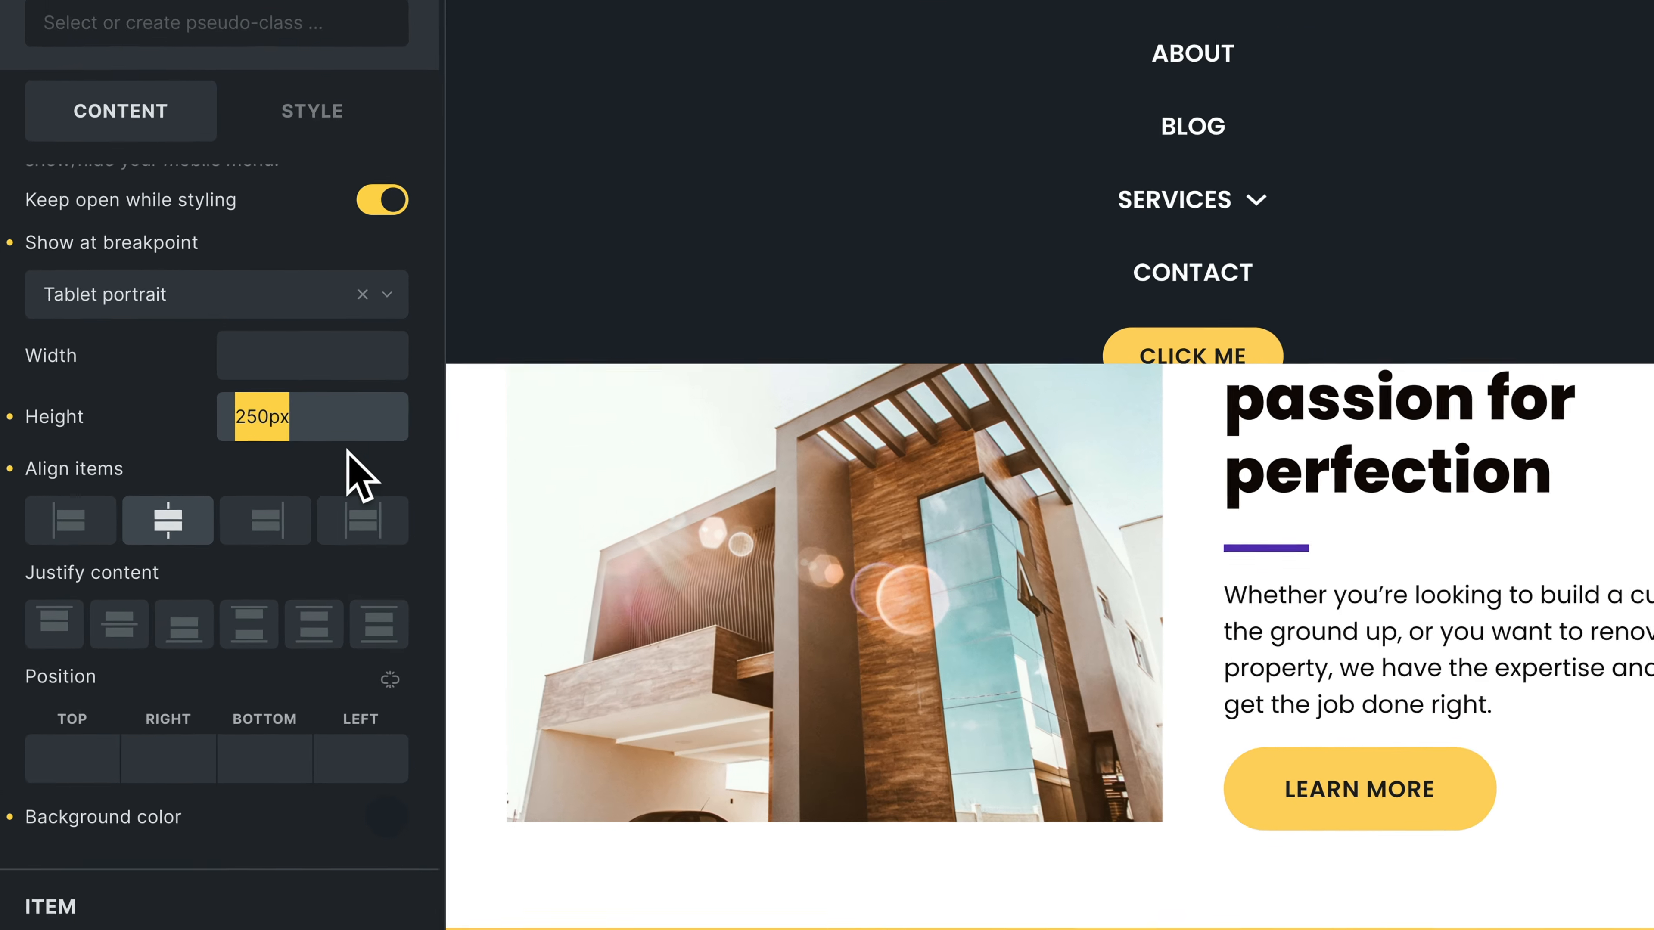
key("BackSpace")
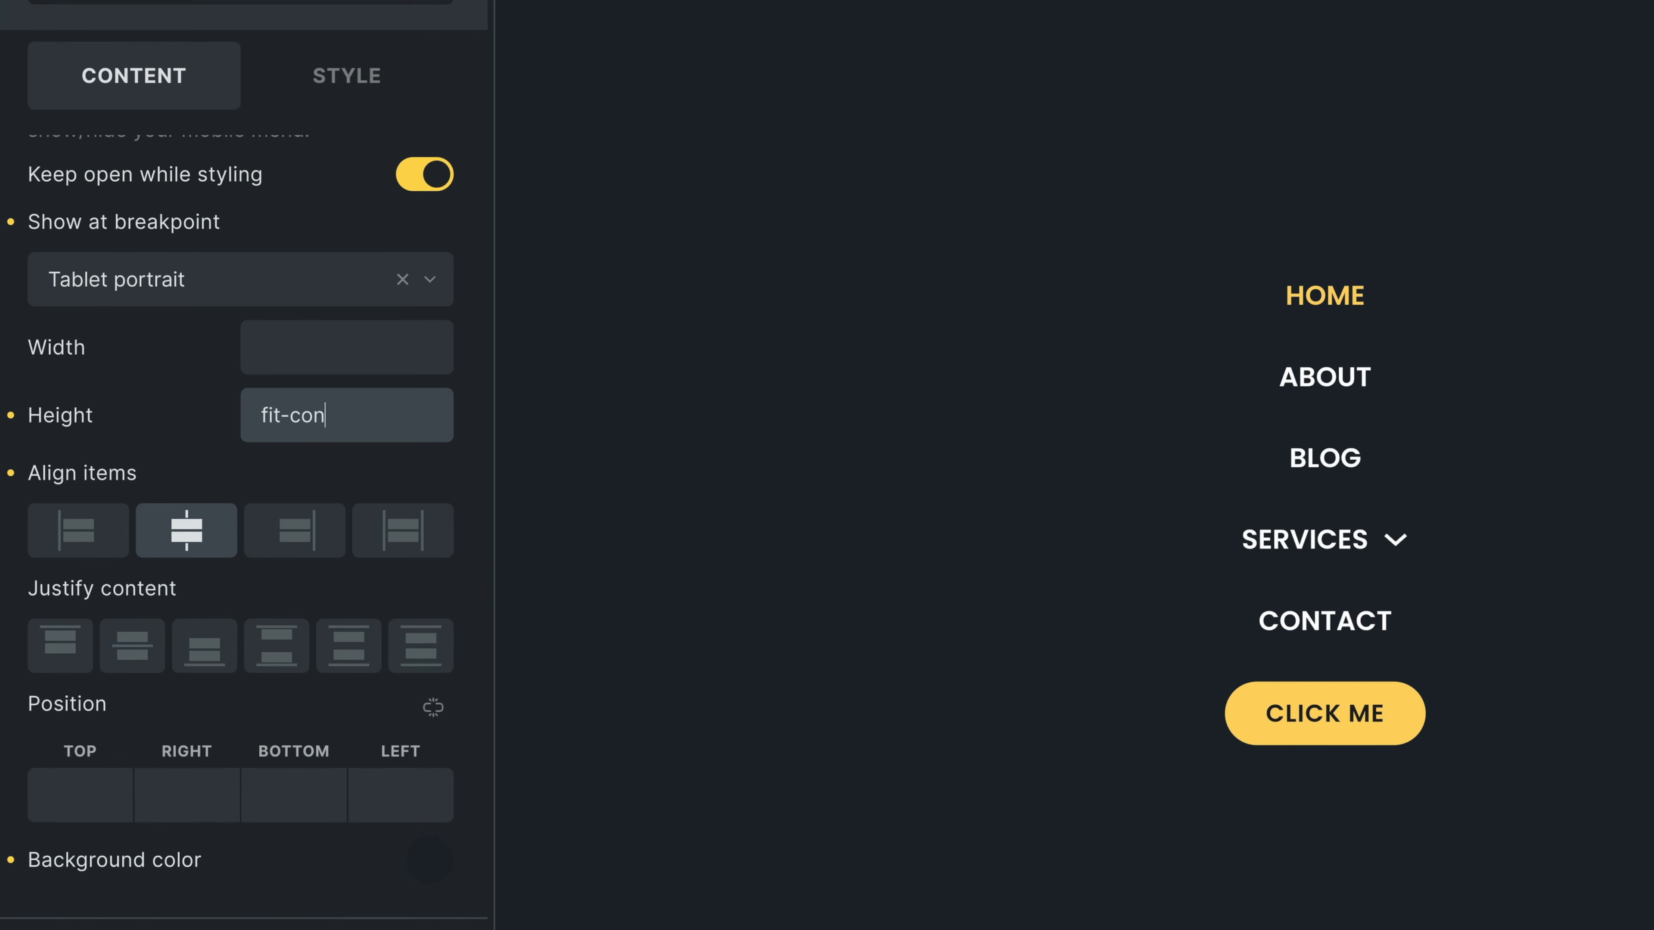
type("fit-content")
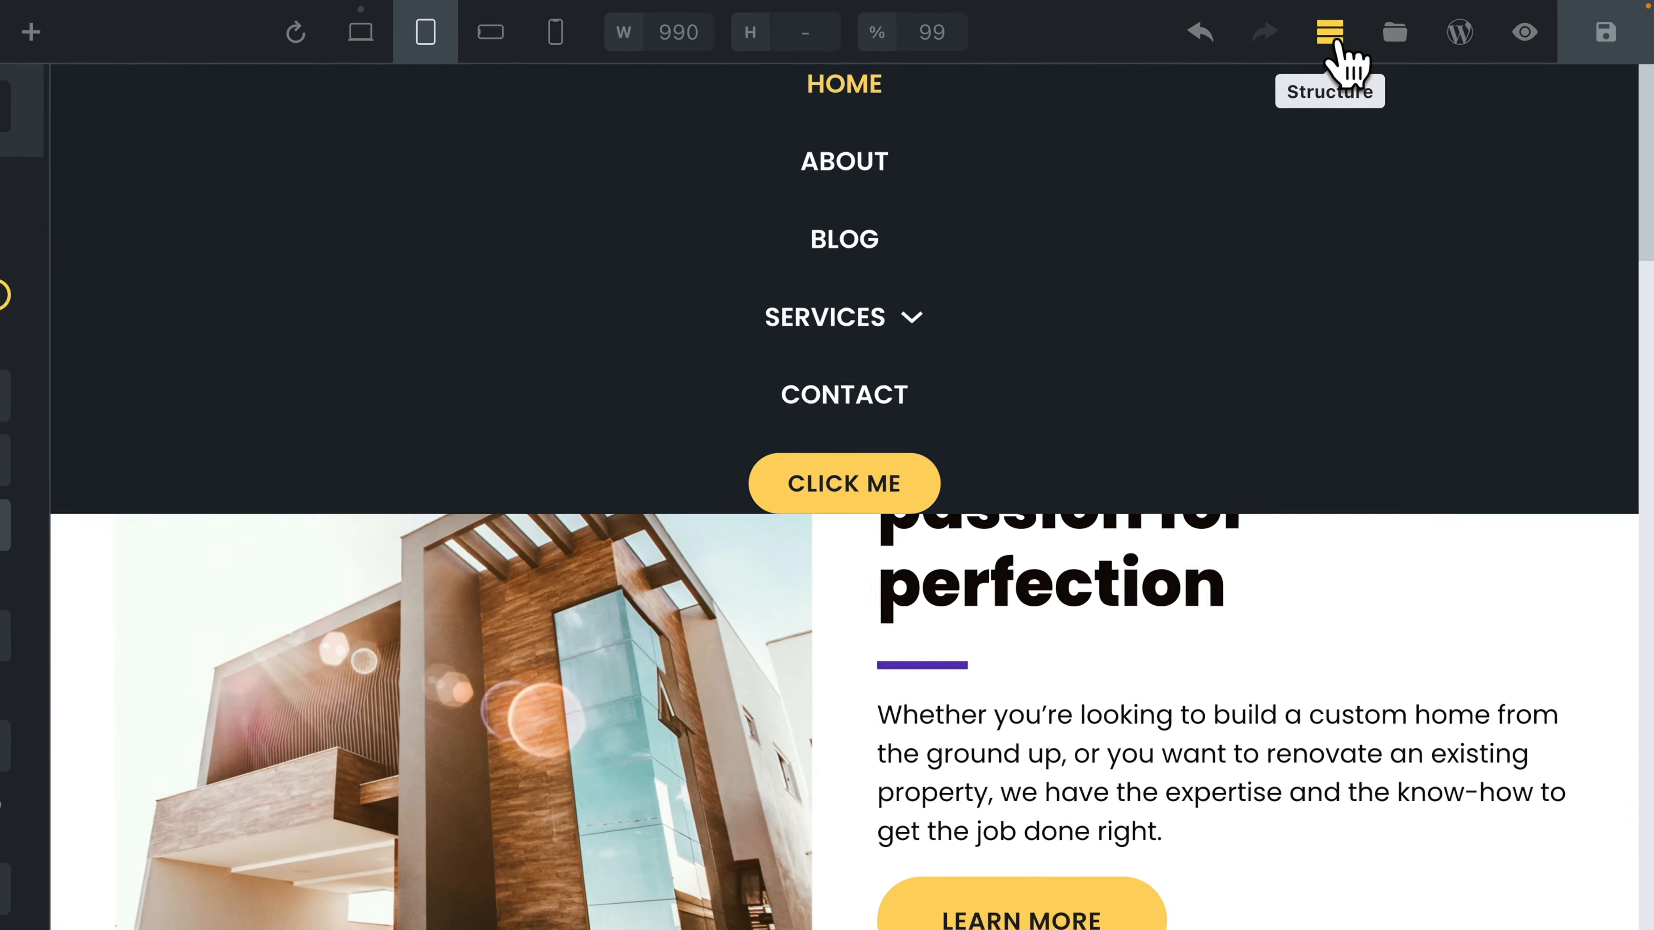
Try linked top and bottom padding of 5rem, reduced to 4rem, on the Nav items element and clear it again
left_click(1316, 36)
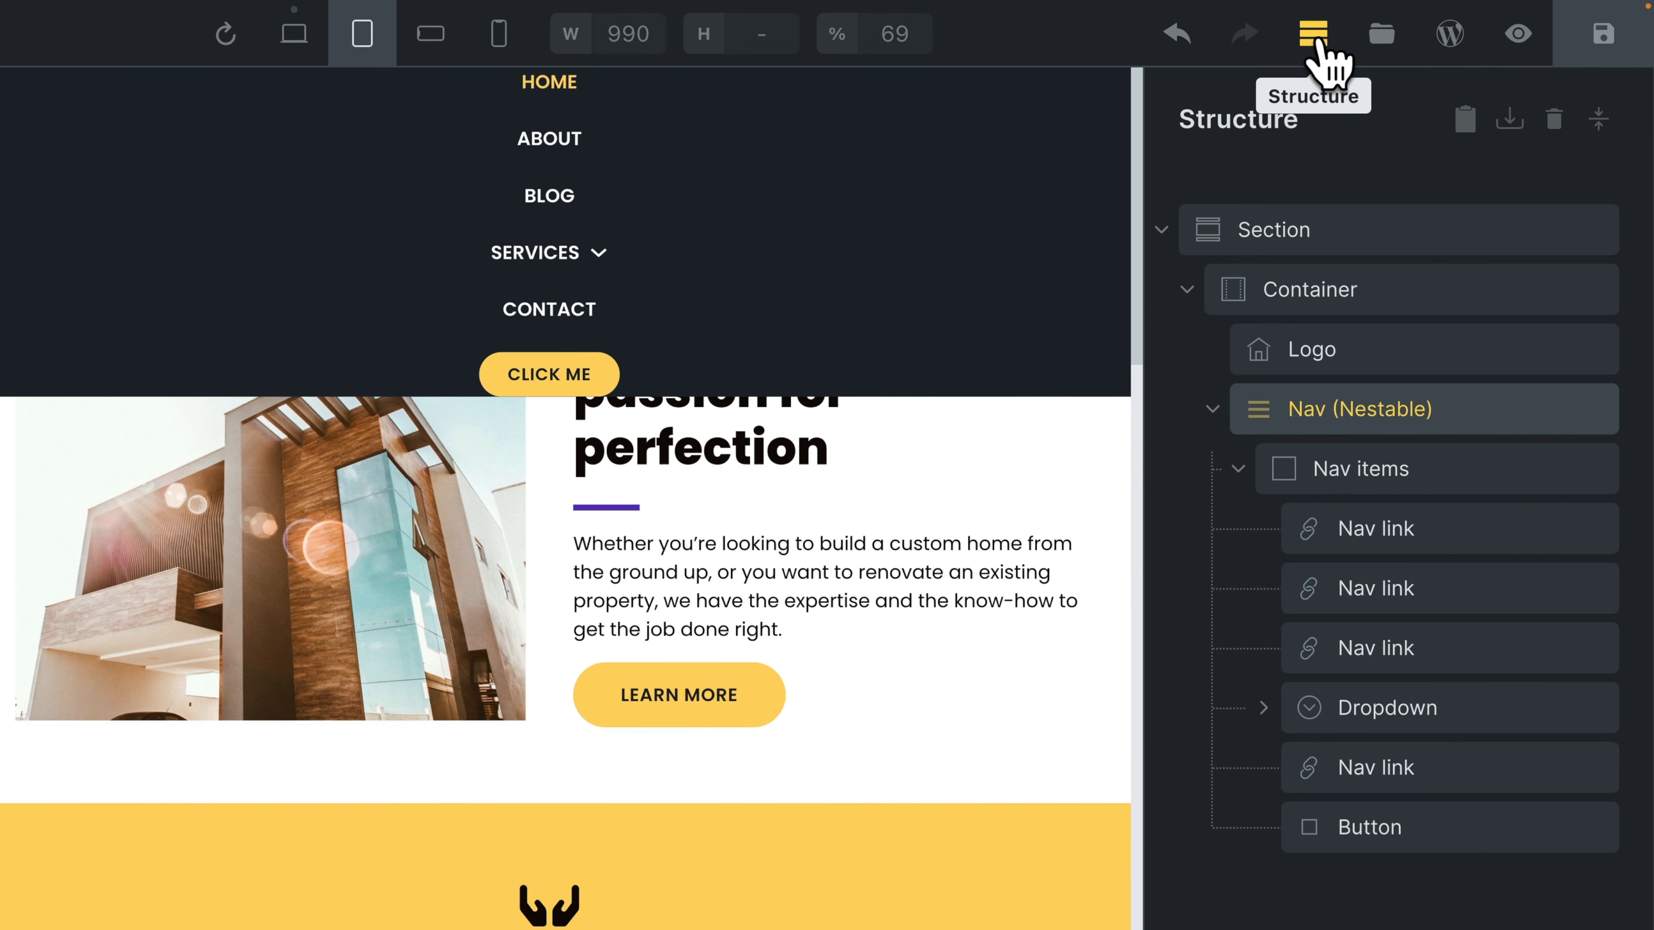
left_click(1342, 469)
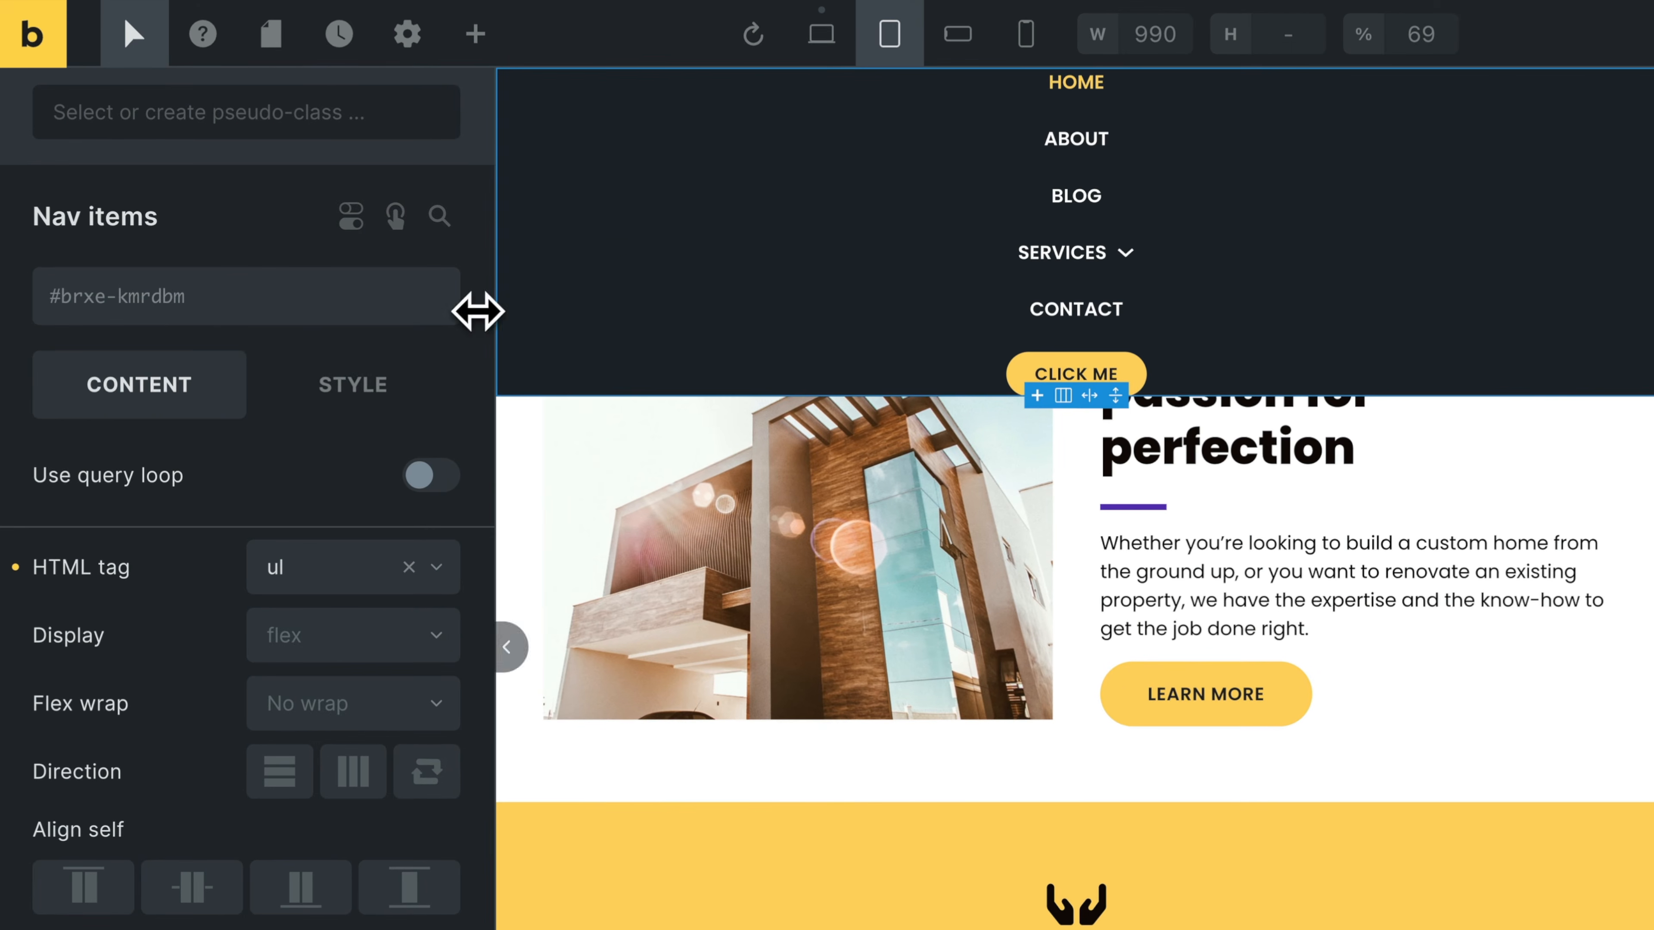
left_click(384, 388)
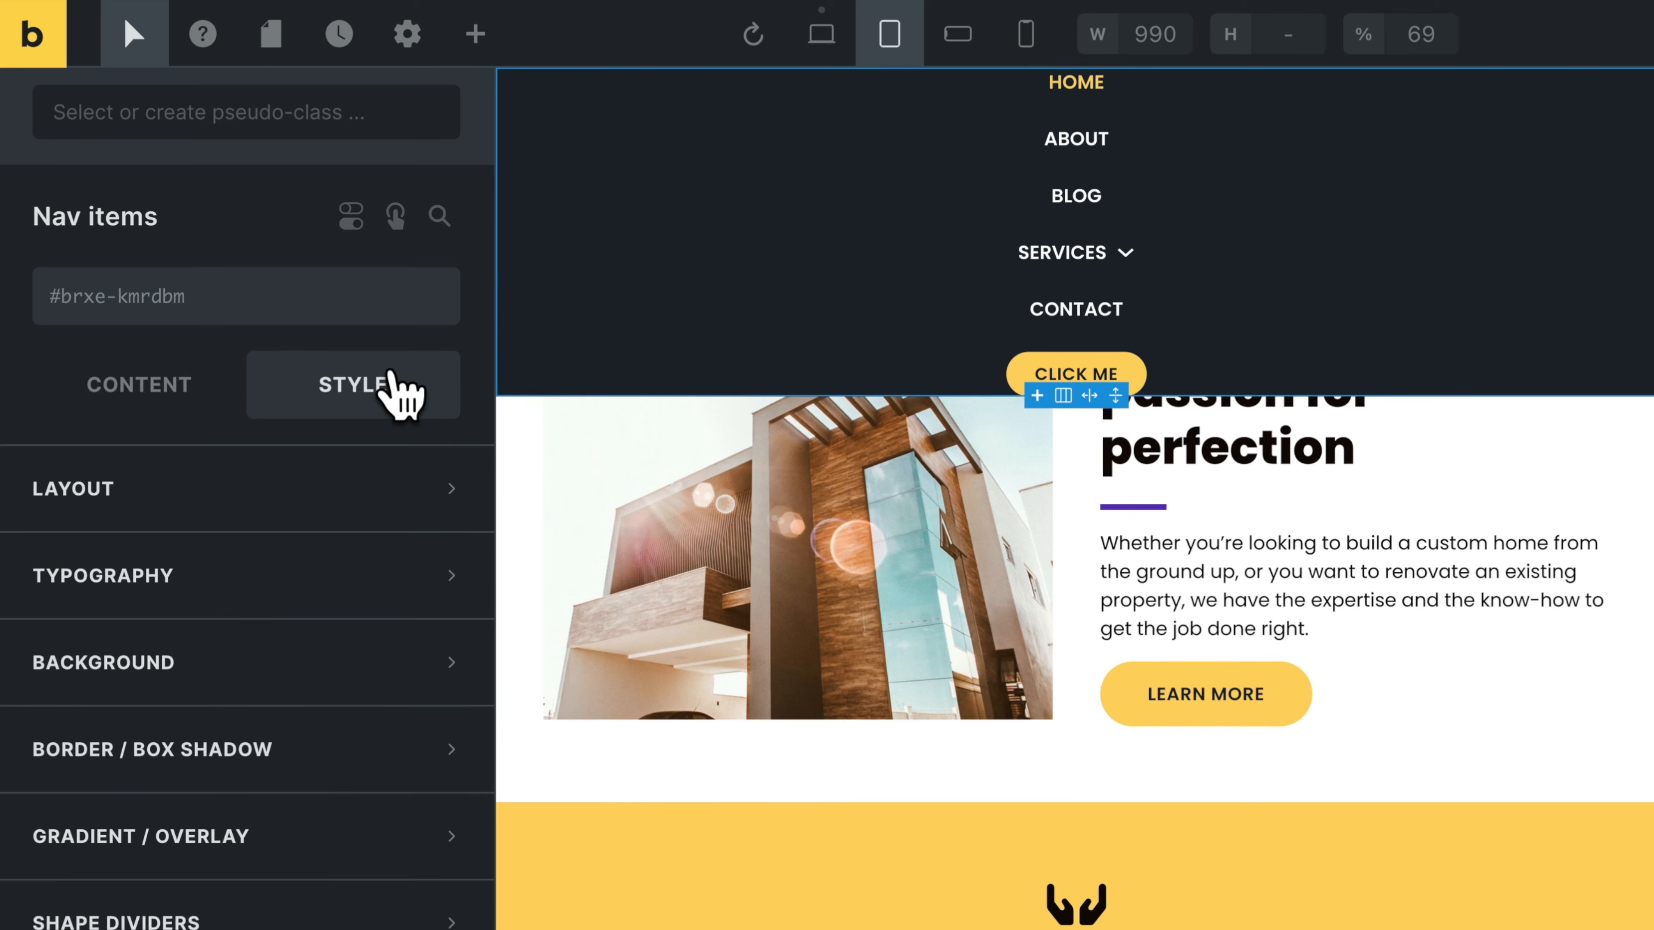
left_click(231, 499)
scroll(354, 524, "down", 3)
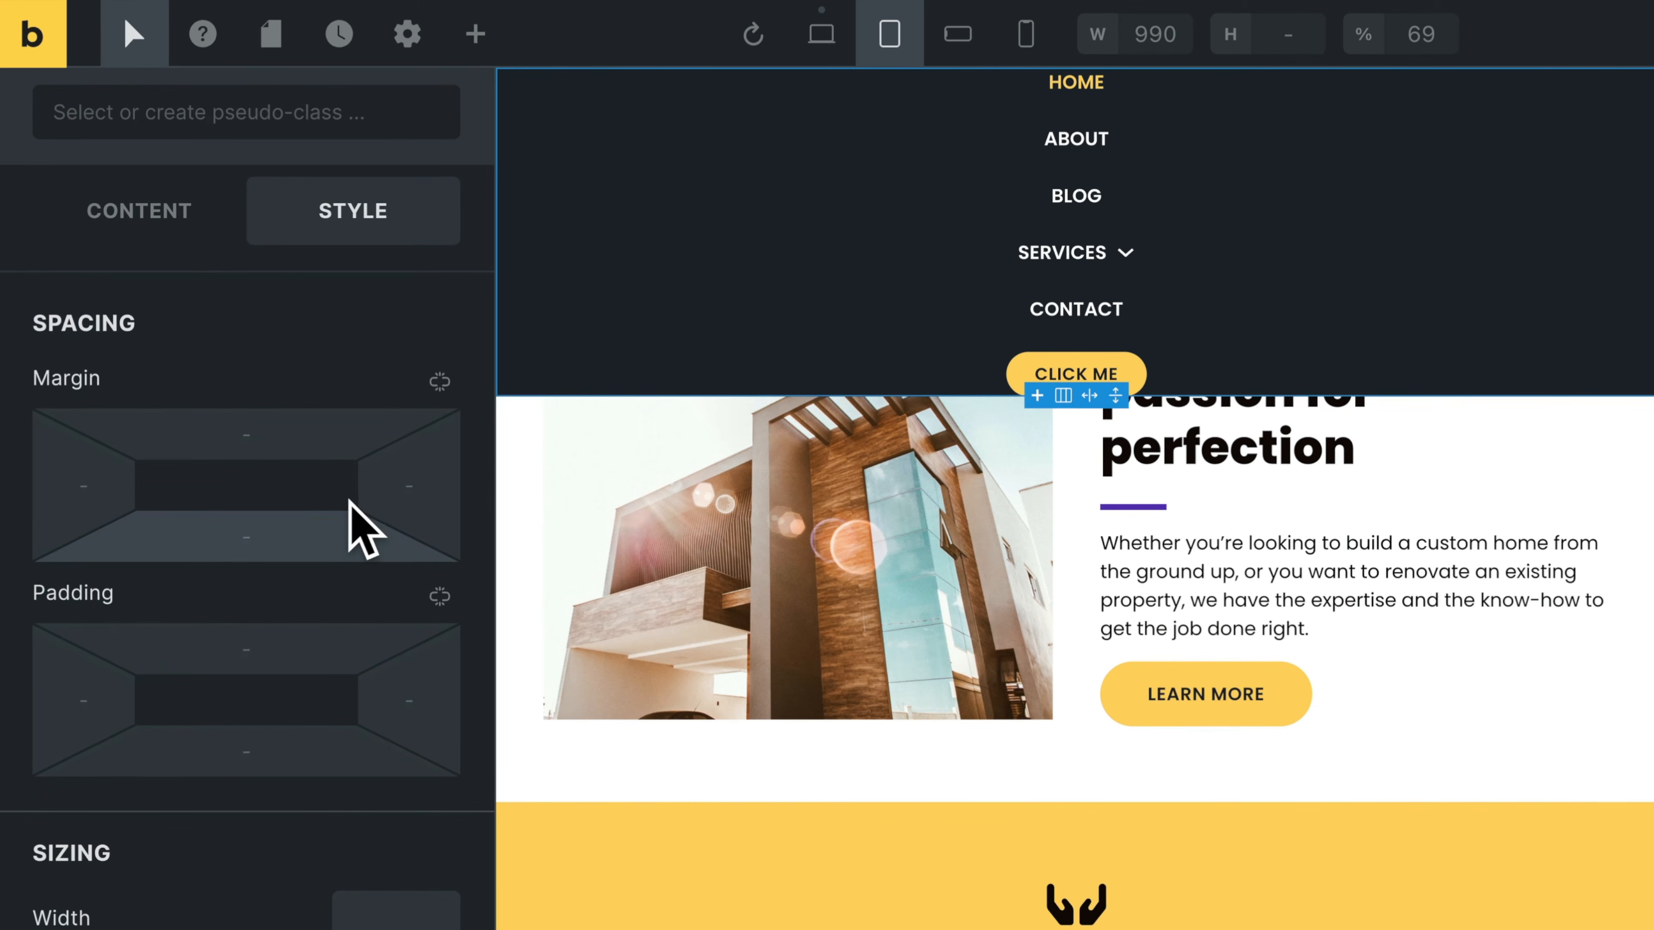
left_click(441, 596)
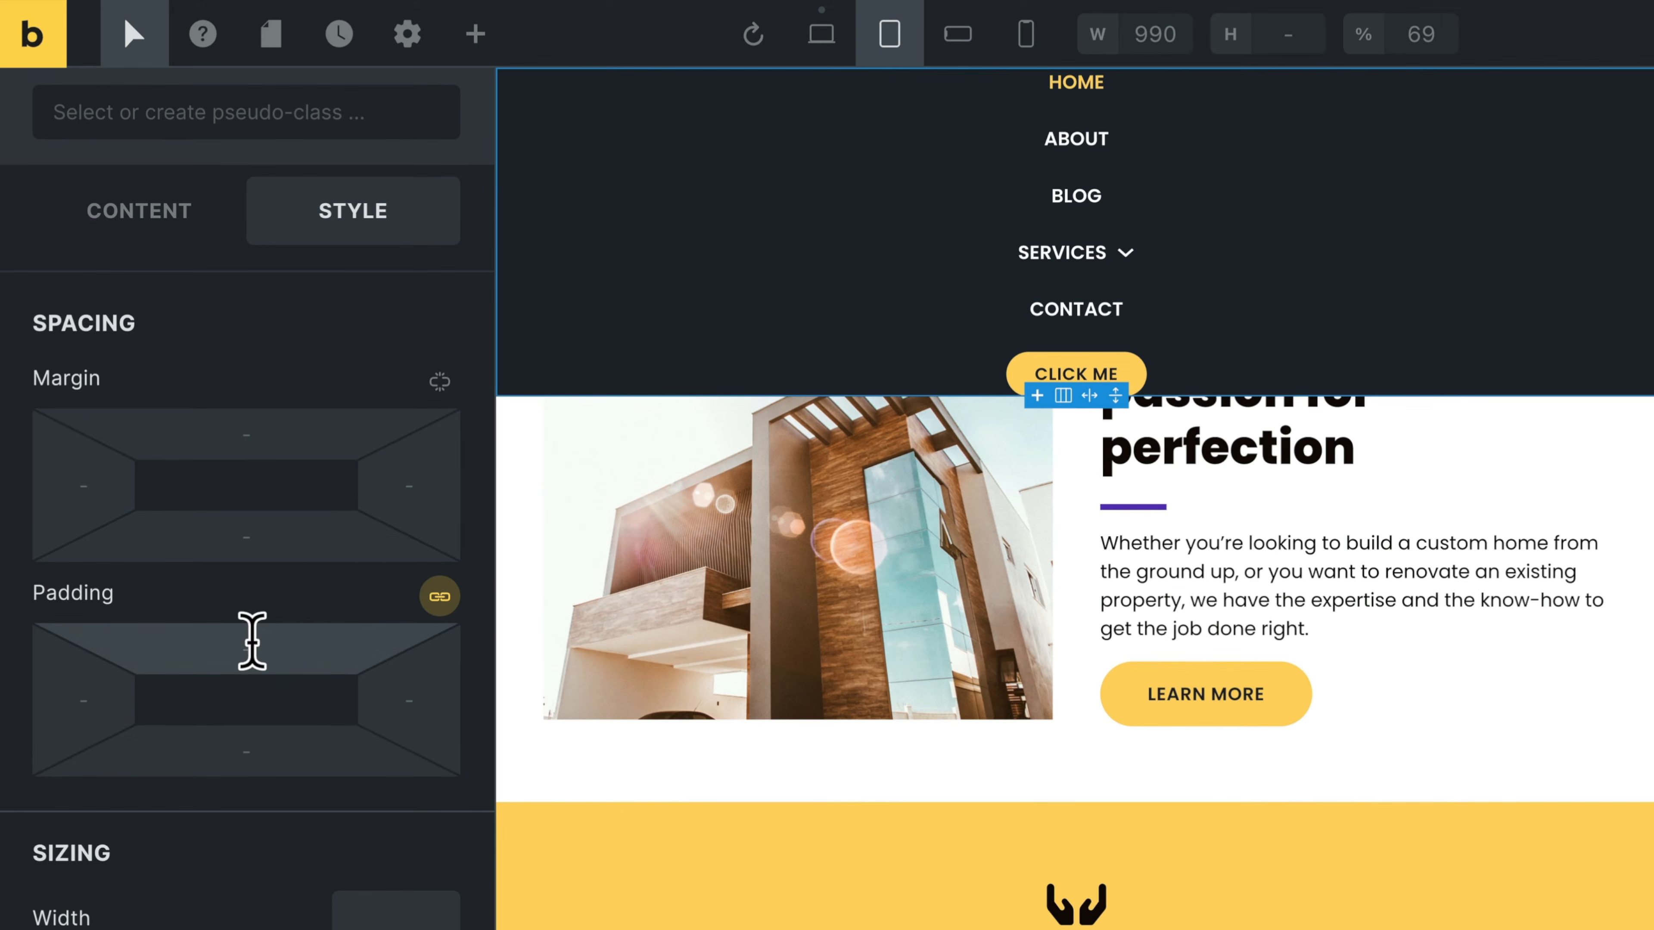
left_click(251, 645)
type("5rem")
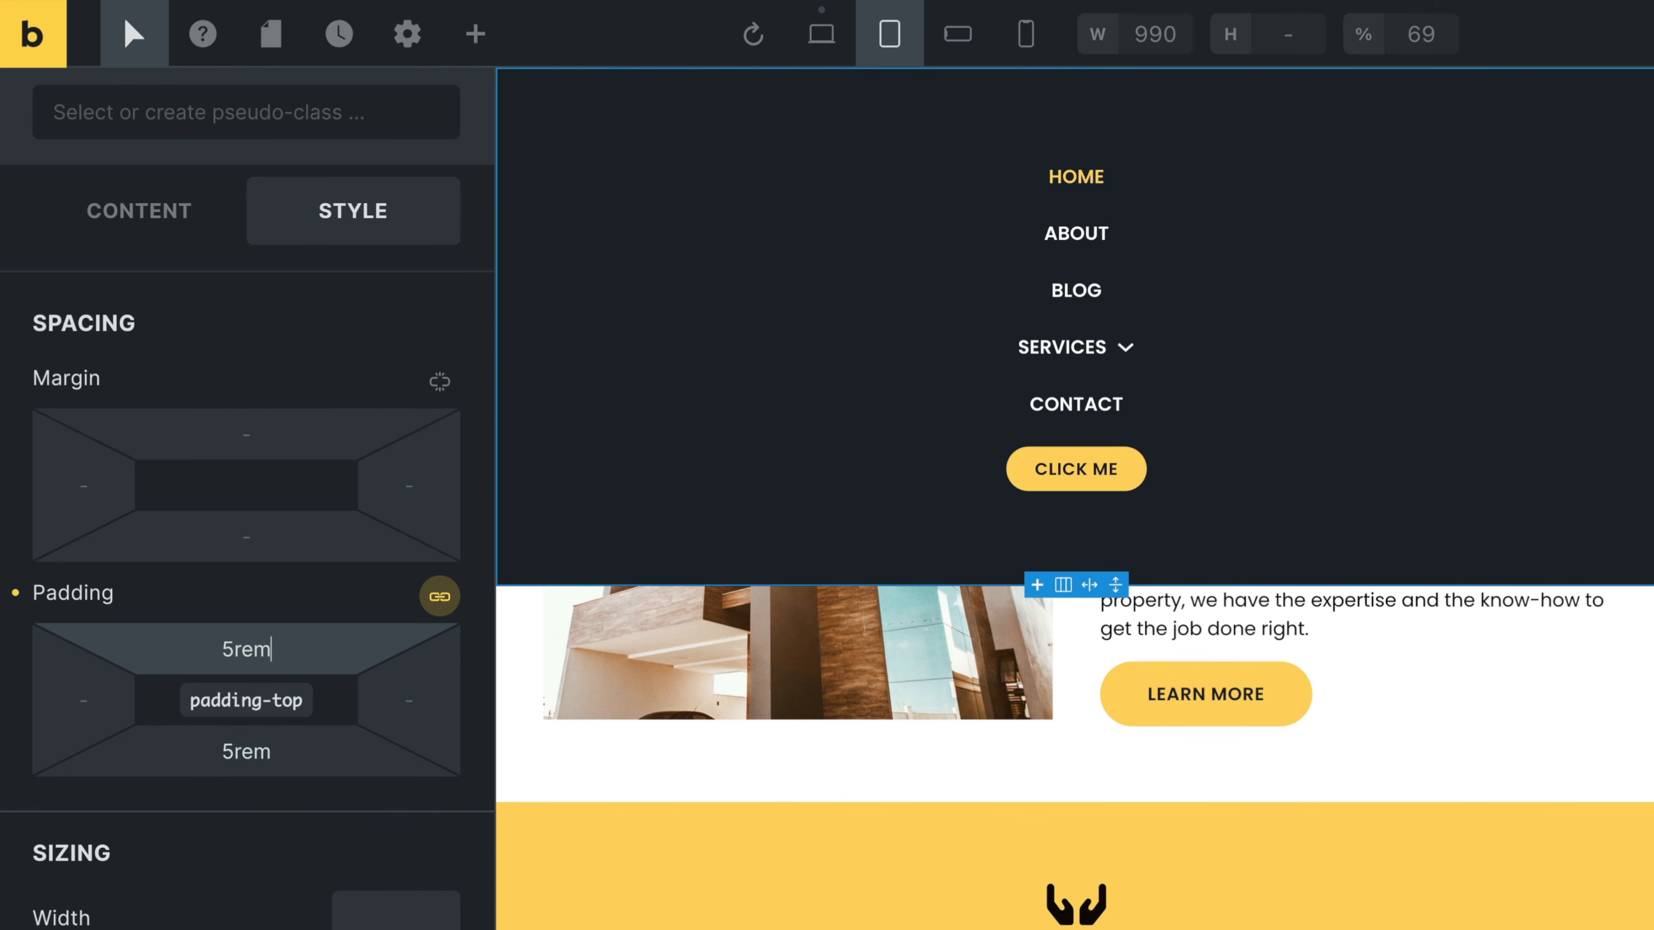
key("Down")
key("Down")
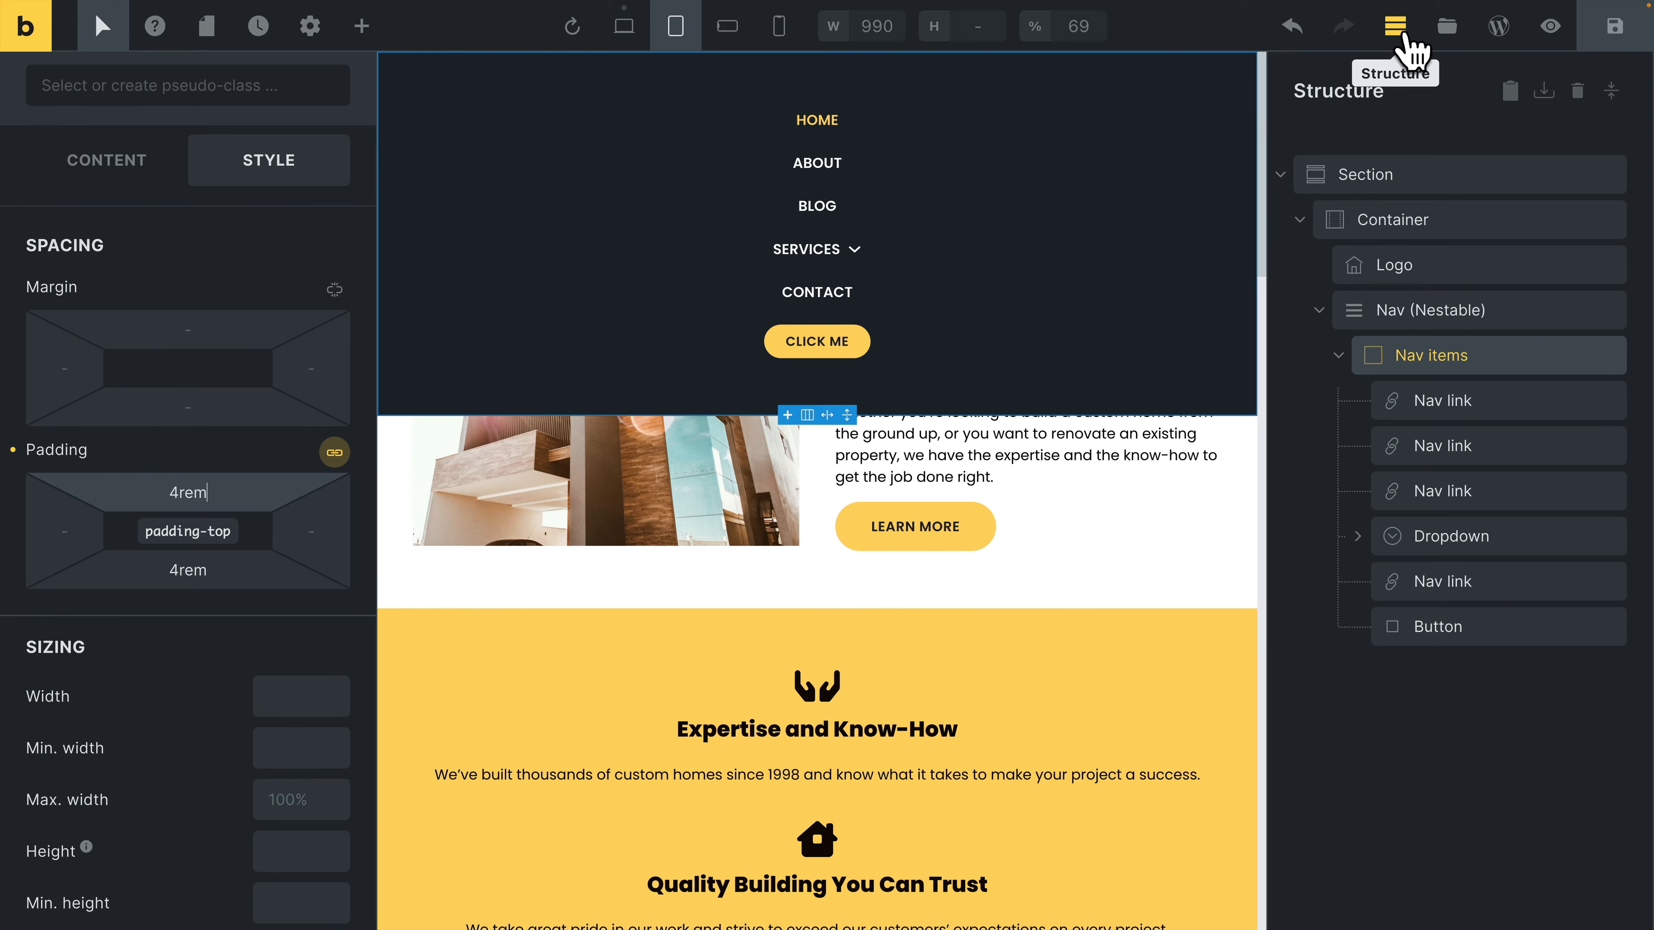
left_click(1400, 31)
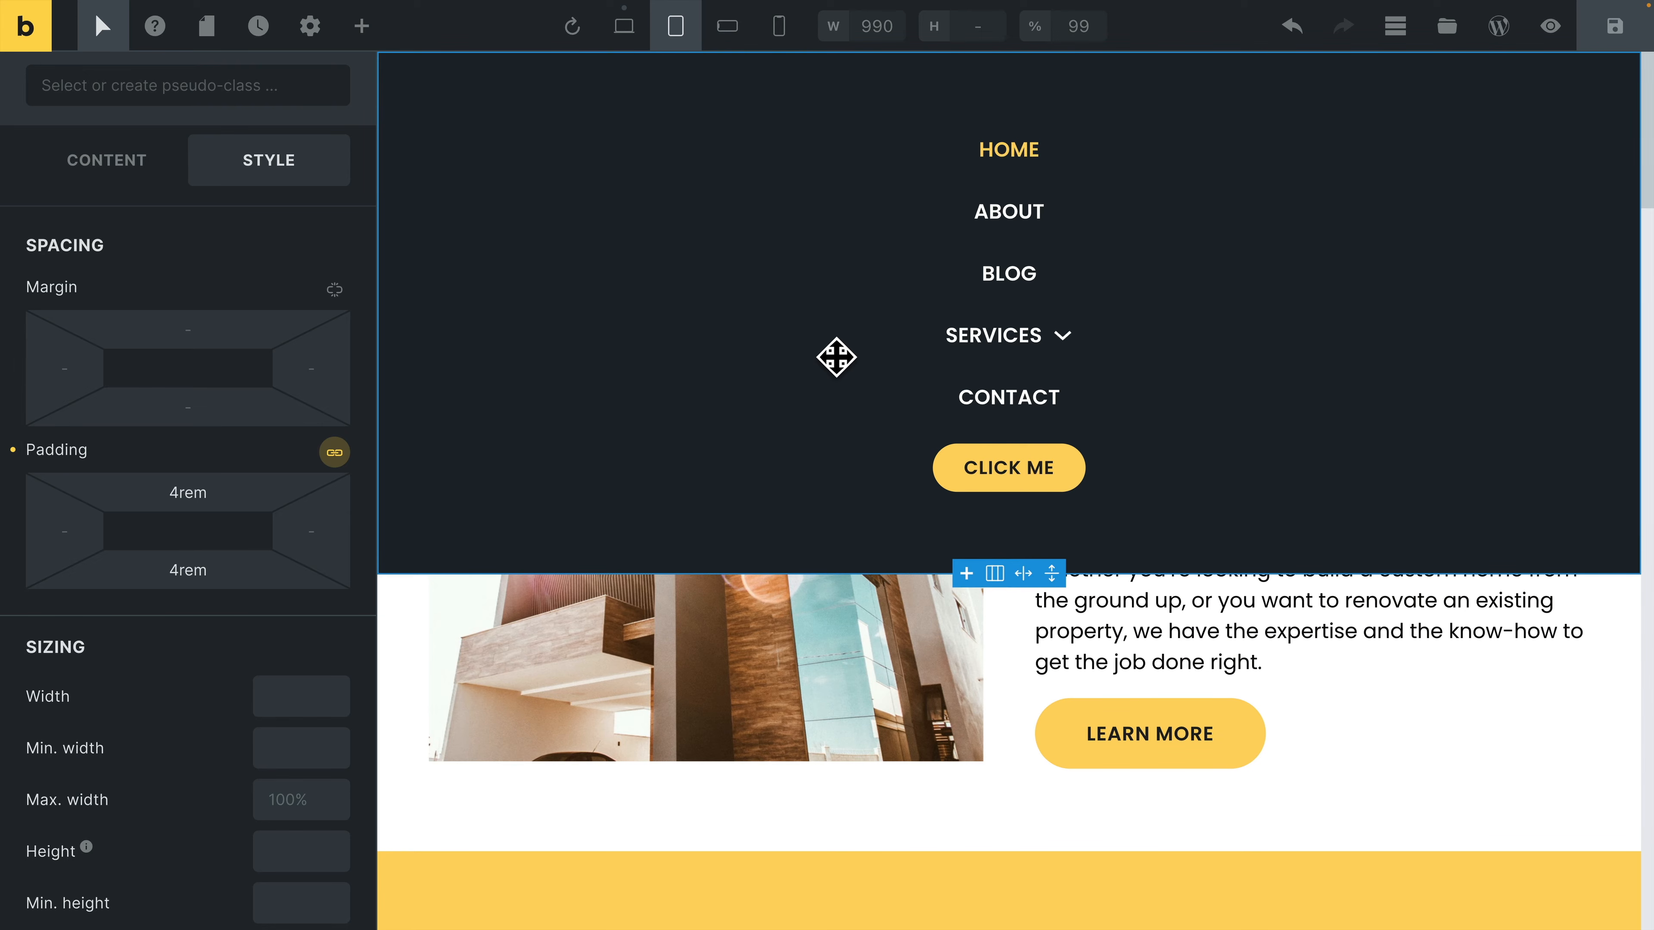
left_click(13, 448)
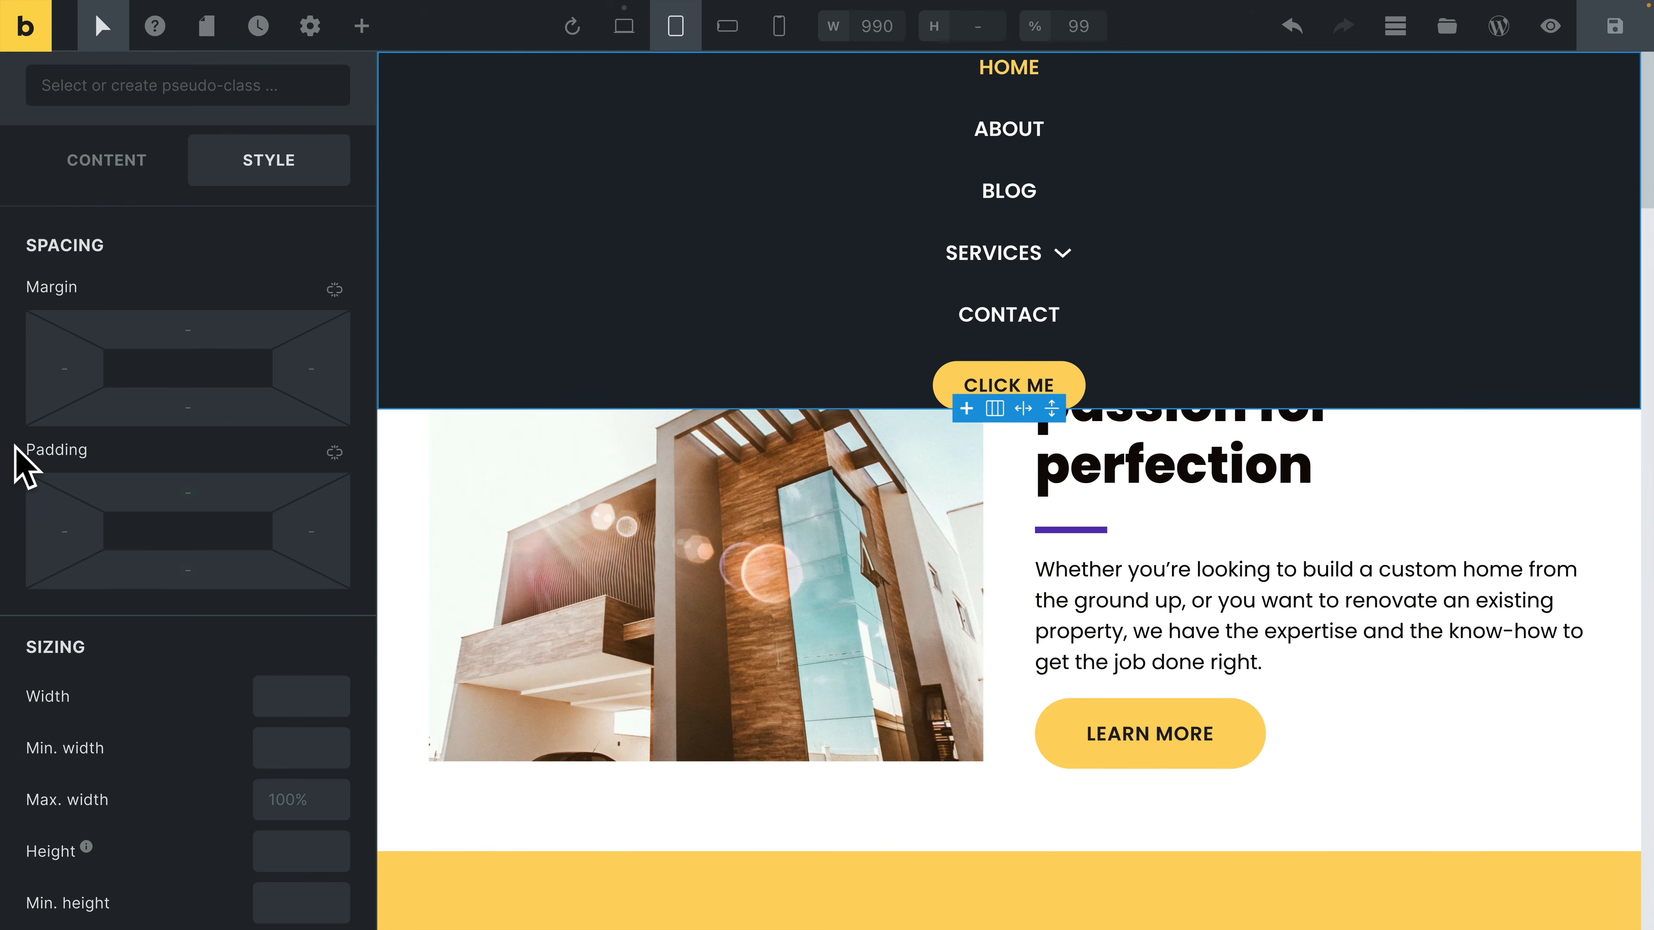
Clear the fit-content height from the Nav (Nestable) element's mobile menu settings
left_click(1396, 26)
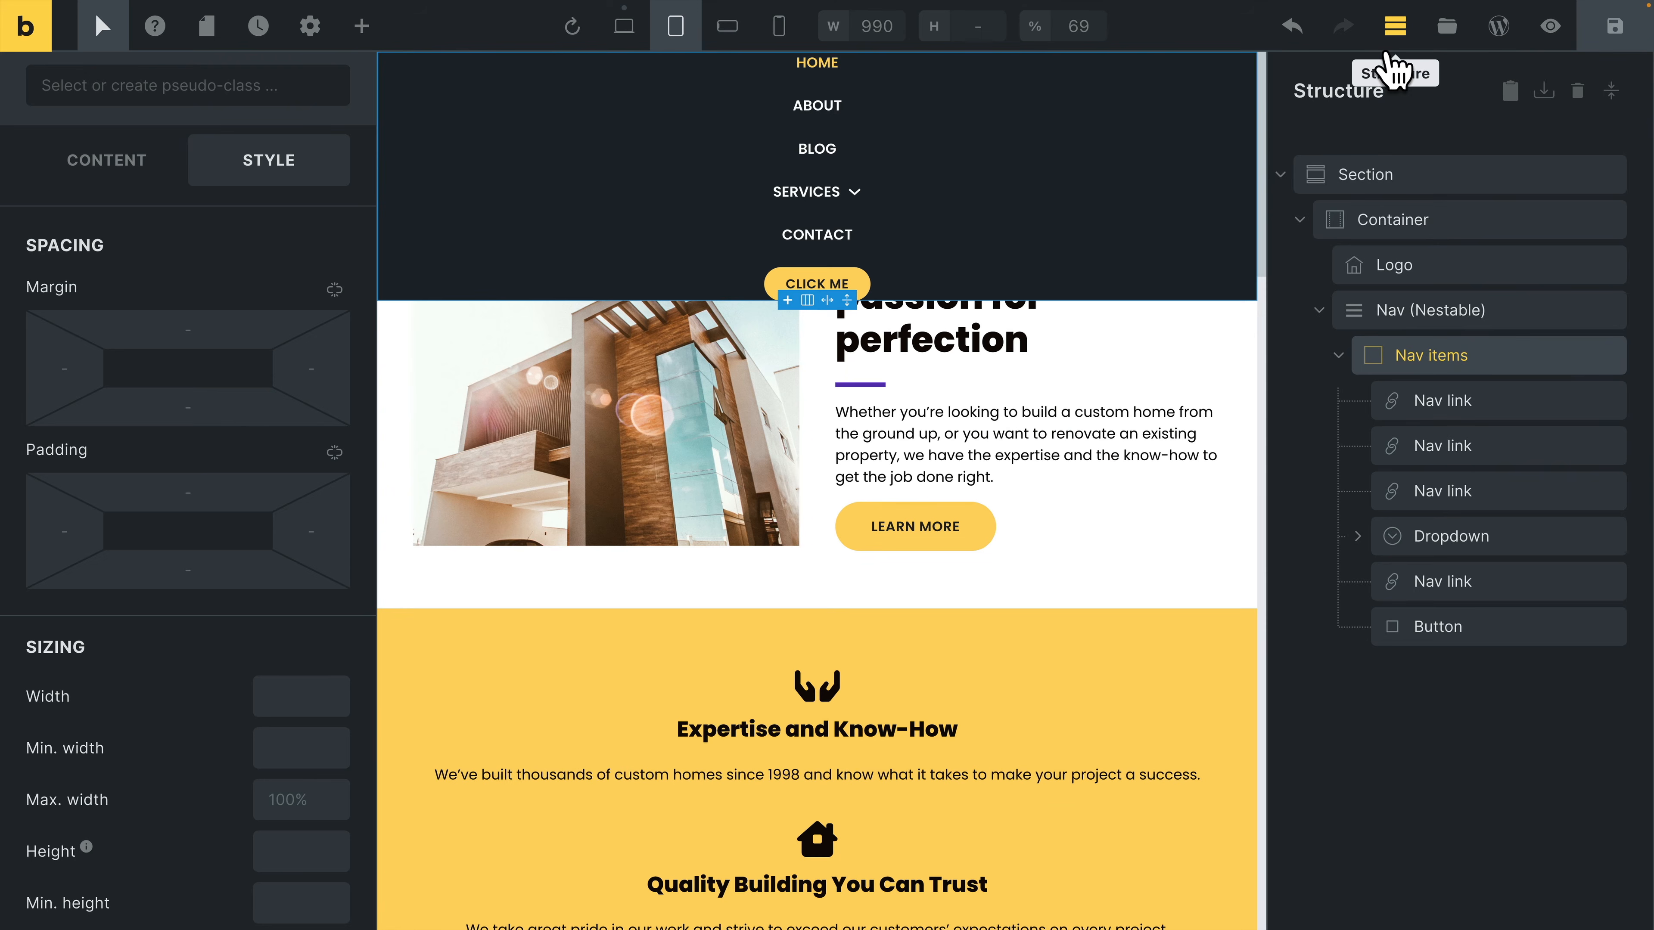
left_click(1410, 309)
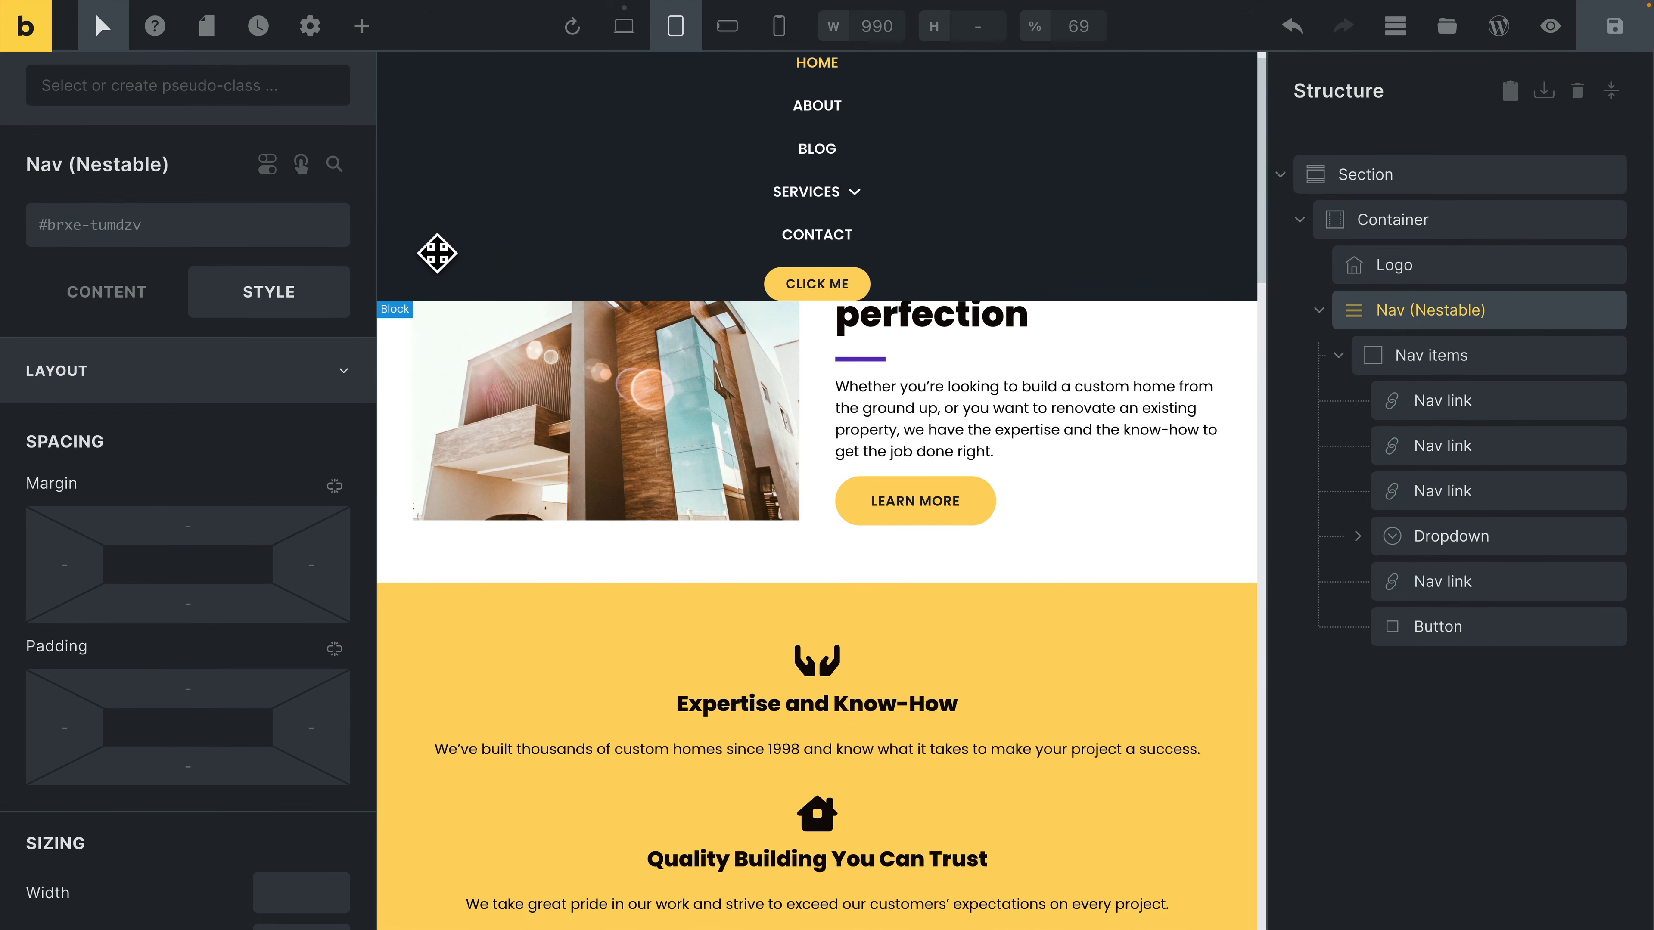
left_click(128, 306)
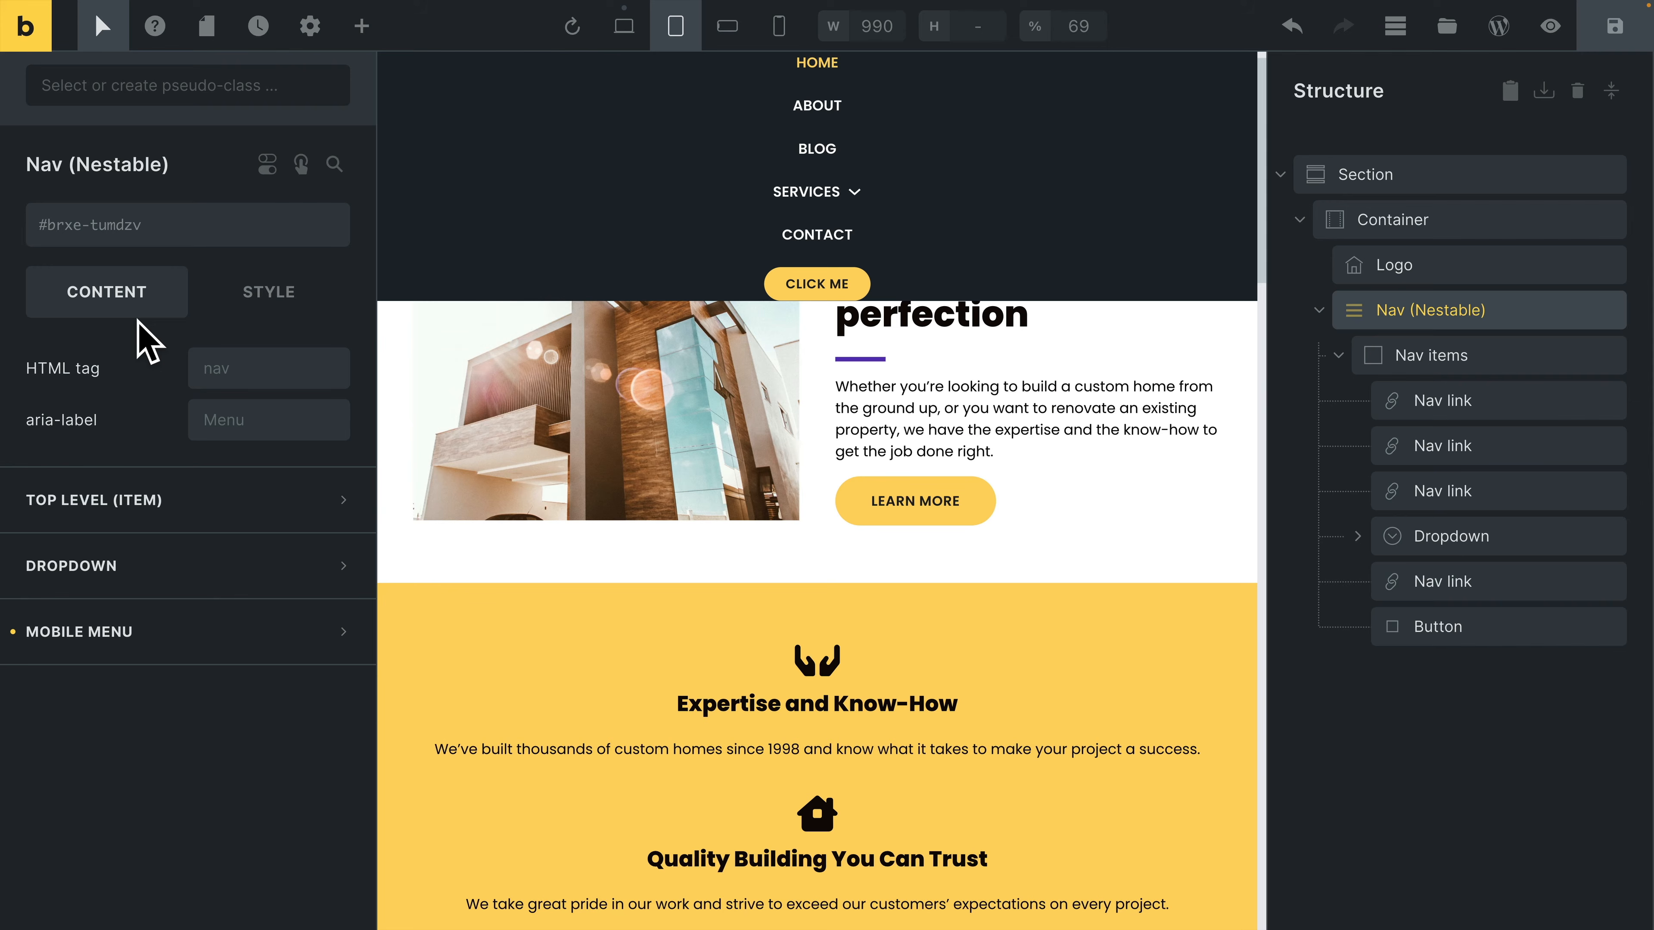
left_click(167, 632)
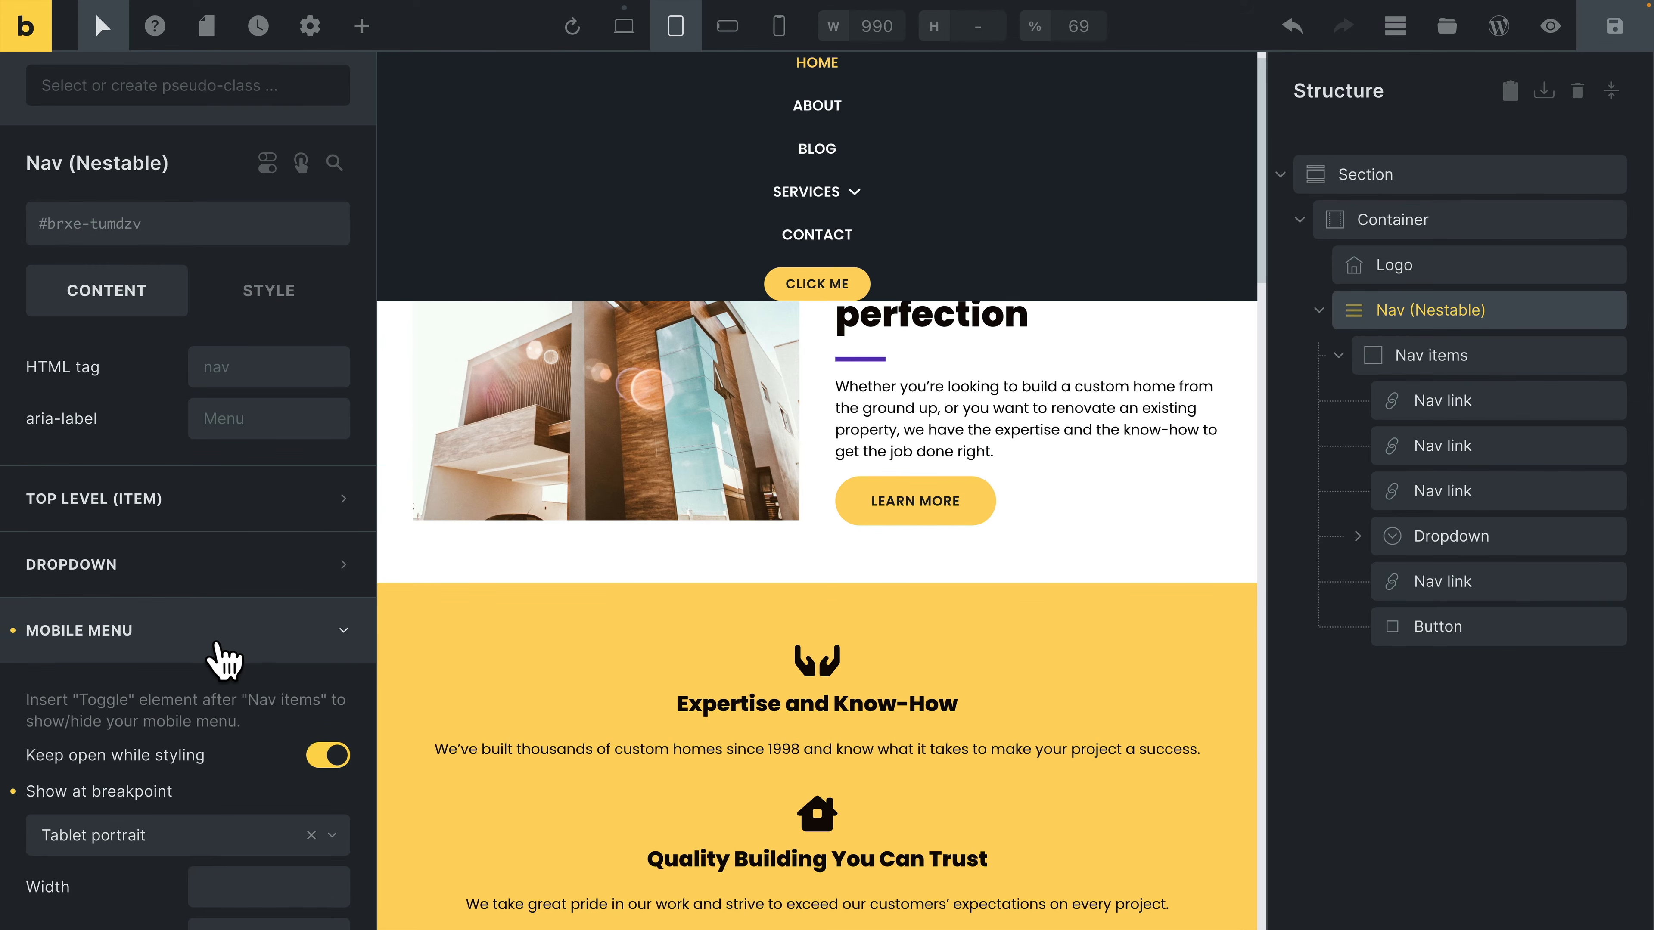
scroll(215, 655, "down", 5)
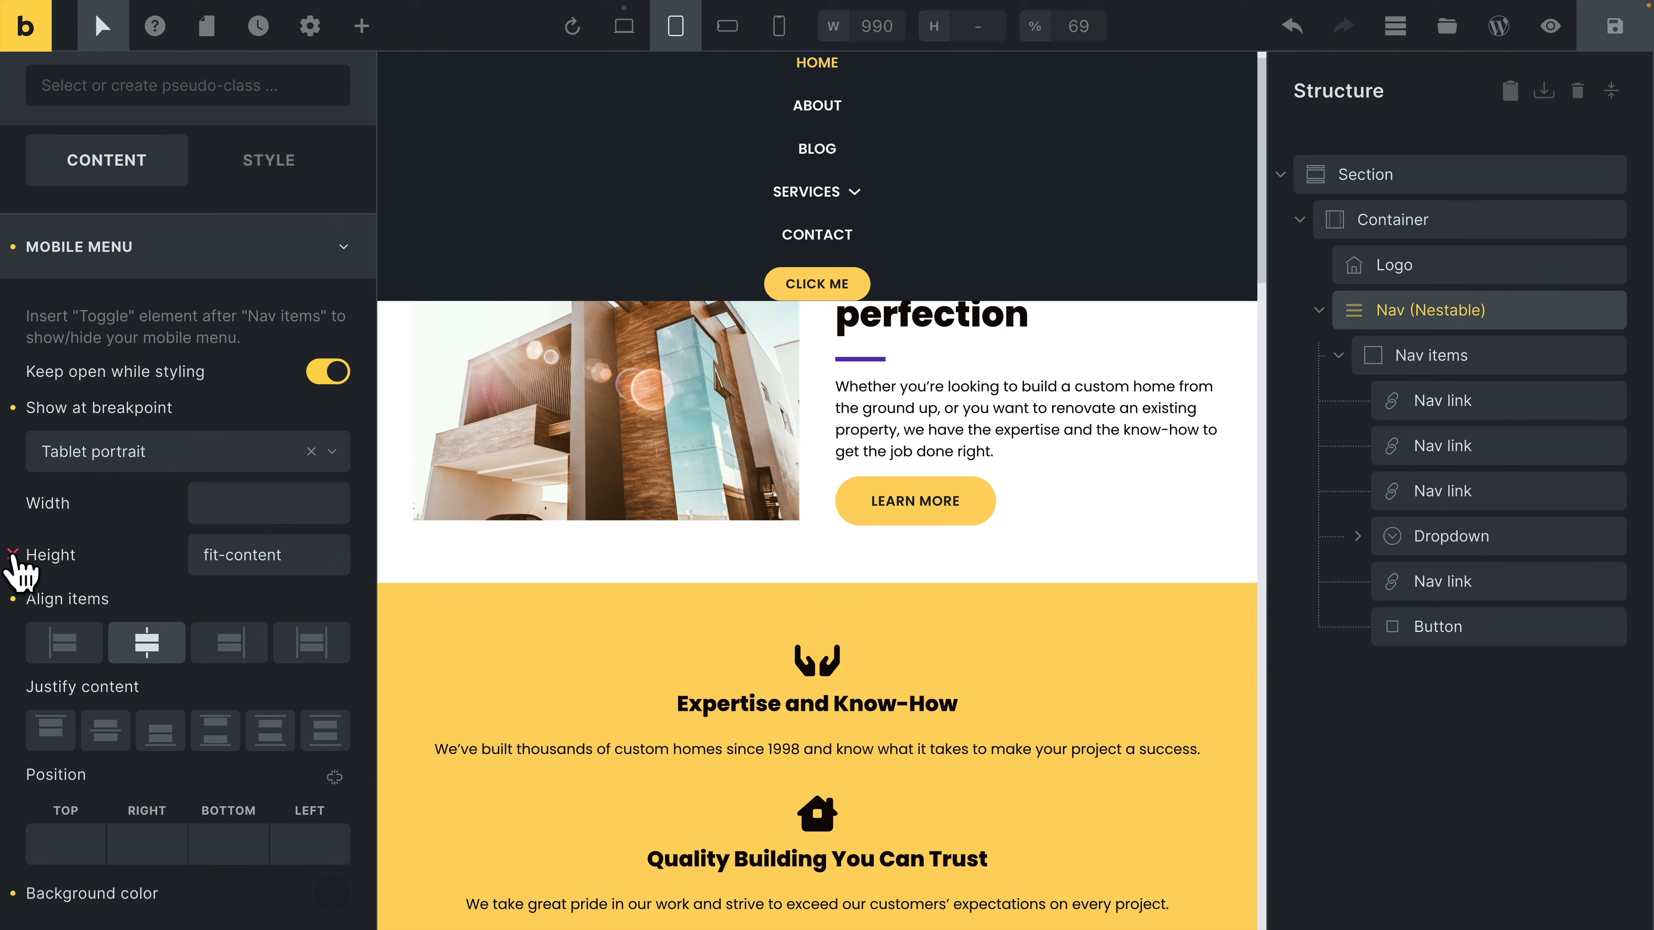
left_click(13, 554)
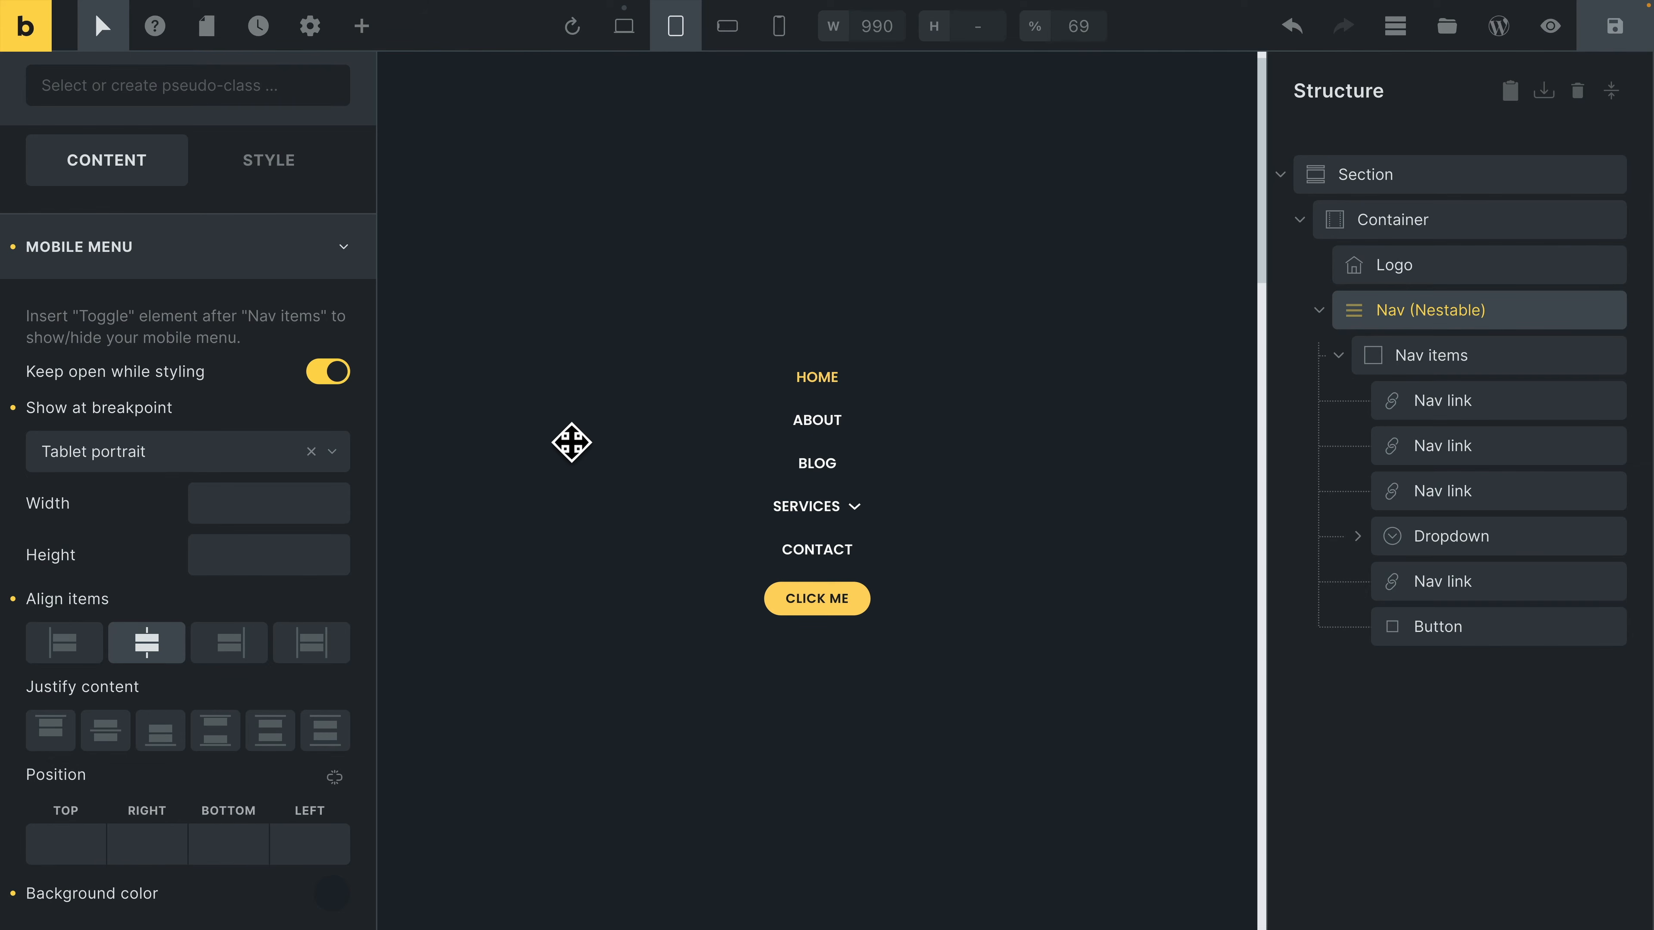
Save the template and justify the mobile menu's content to the start
key("ctrl+s")
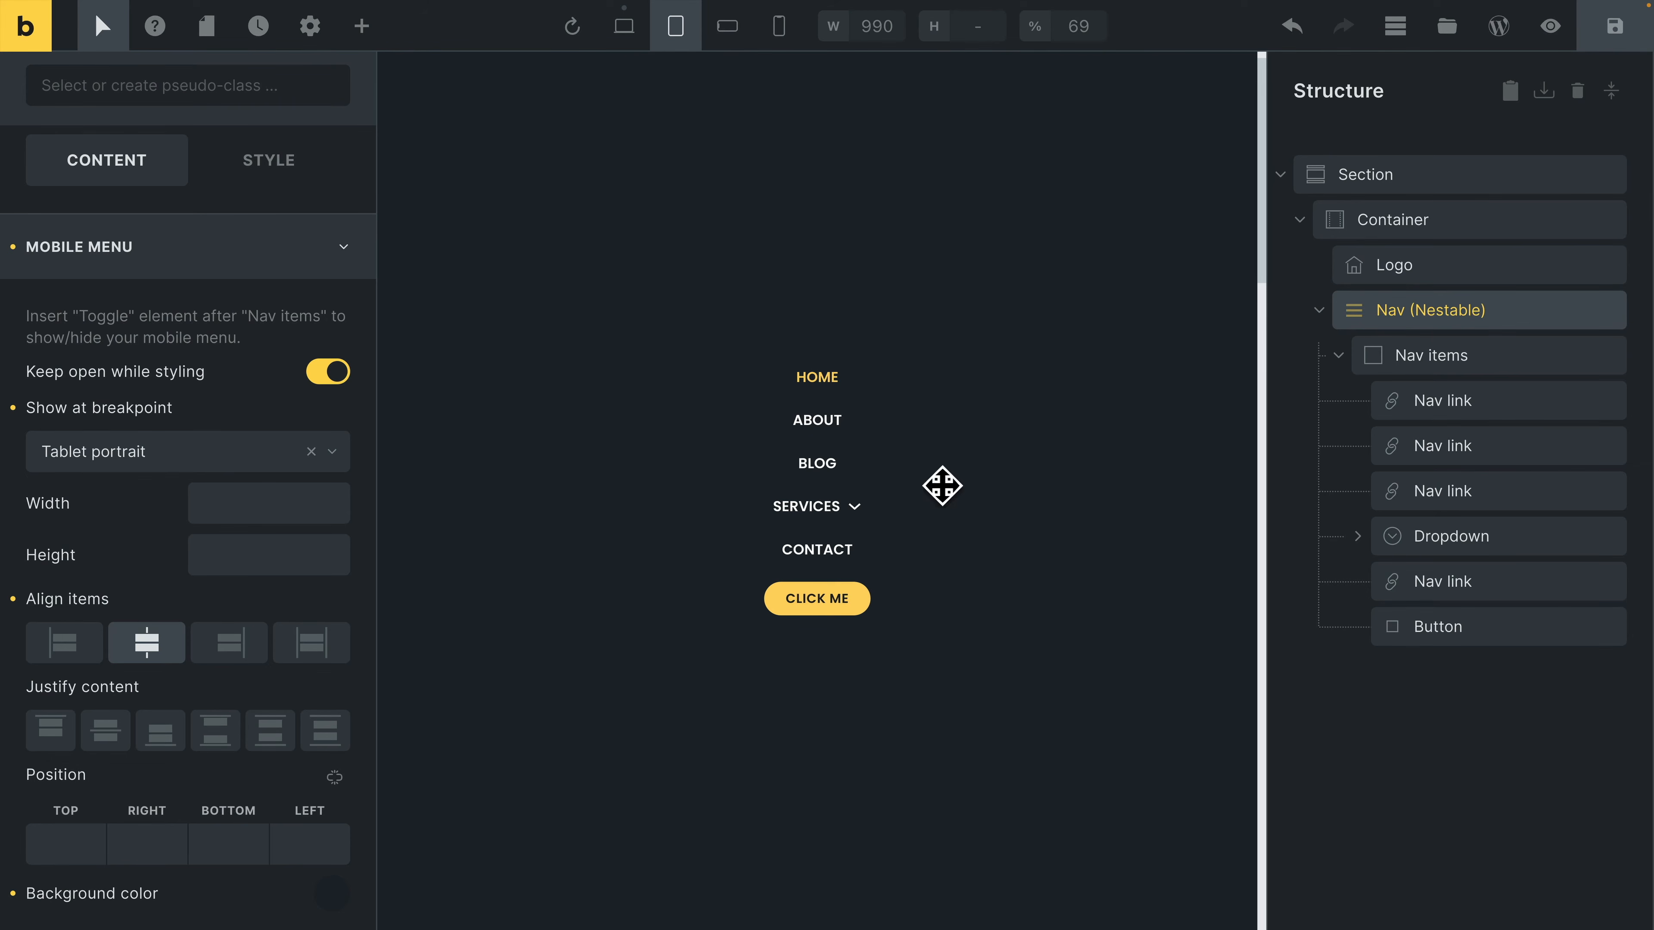
left_click(1395, 25)
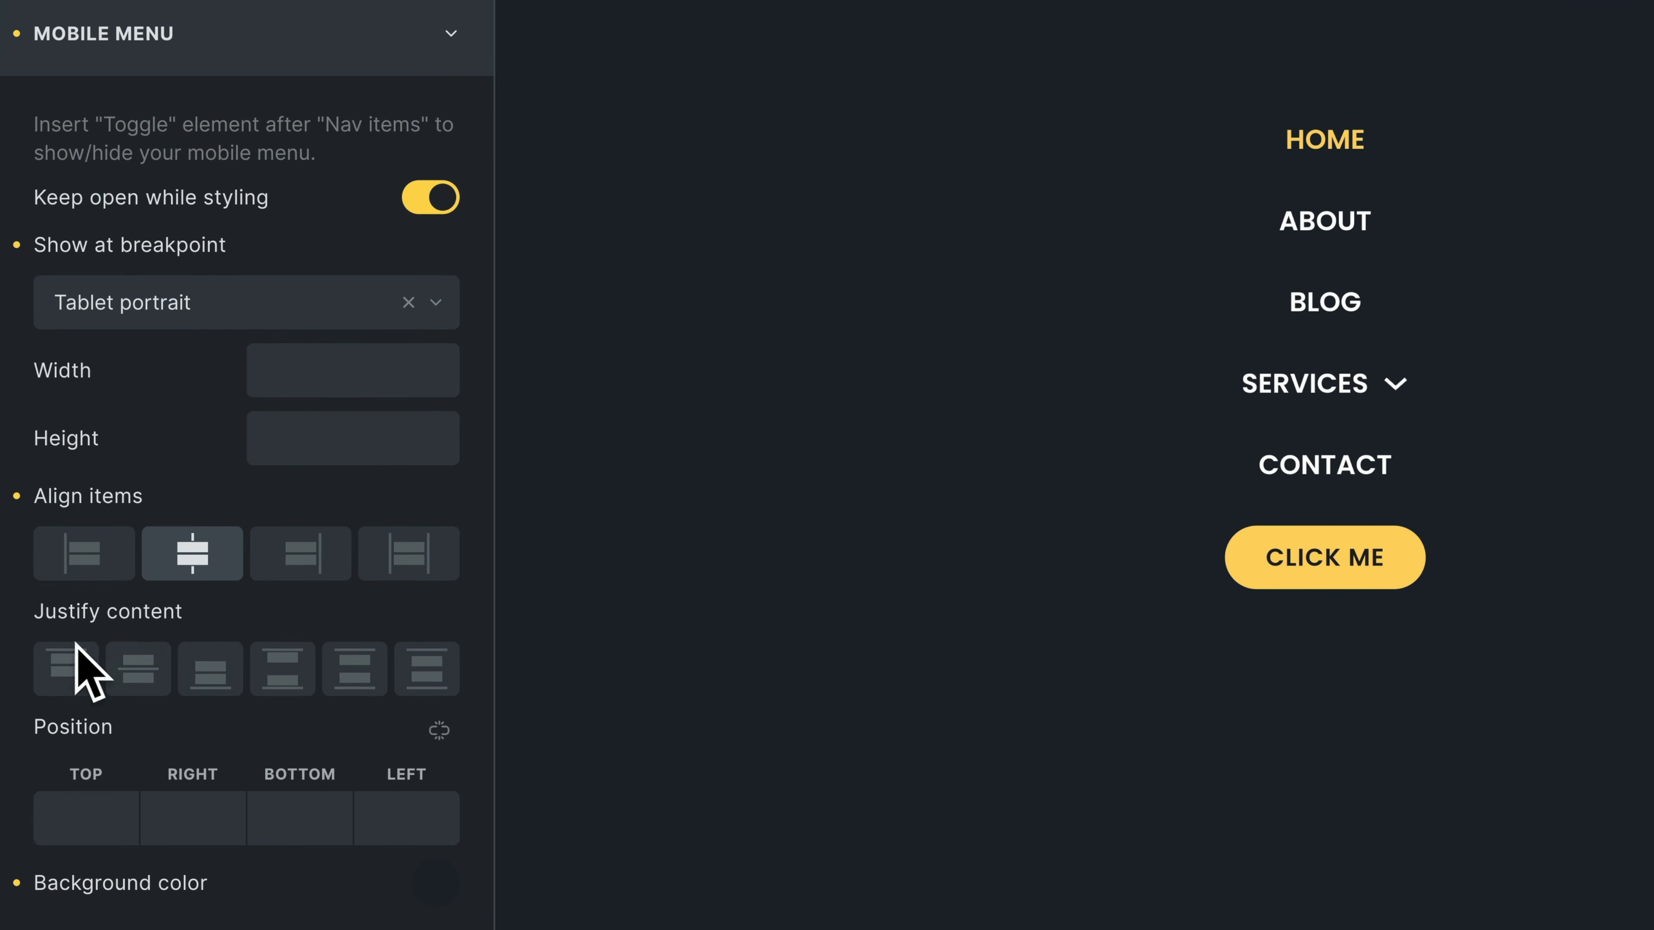
left_click(66, 667)
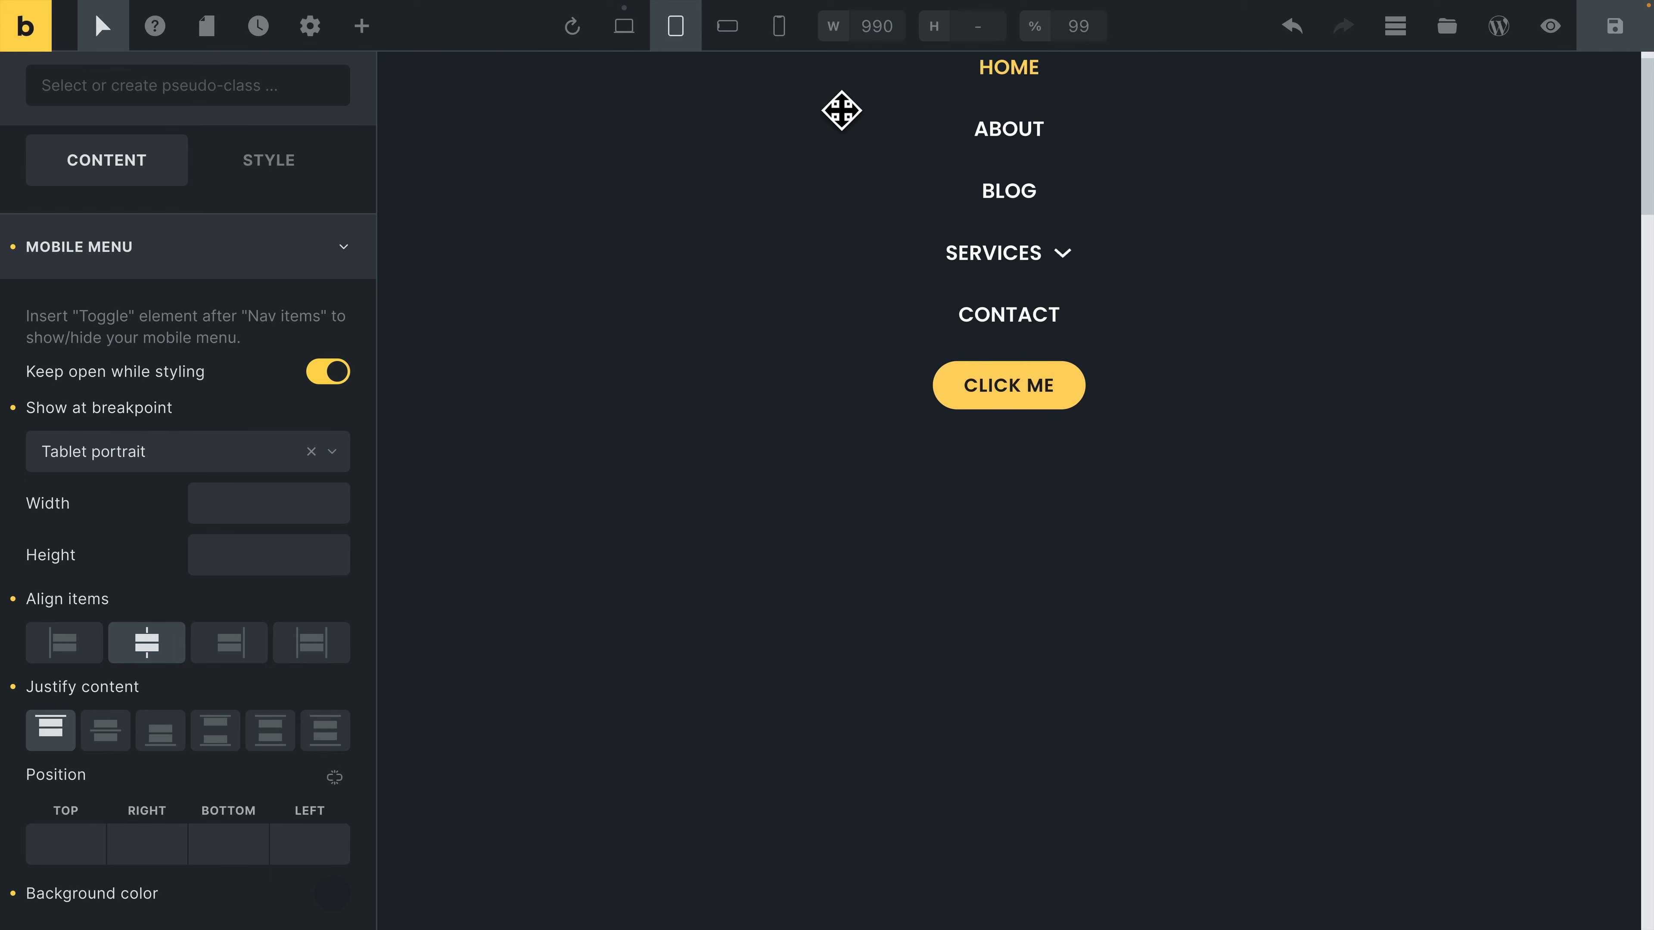
Apply linked top and bottom padding of 4rem to the Nav items element at the tablet portrait breakpoint
left_click(1395, 27)
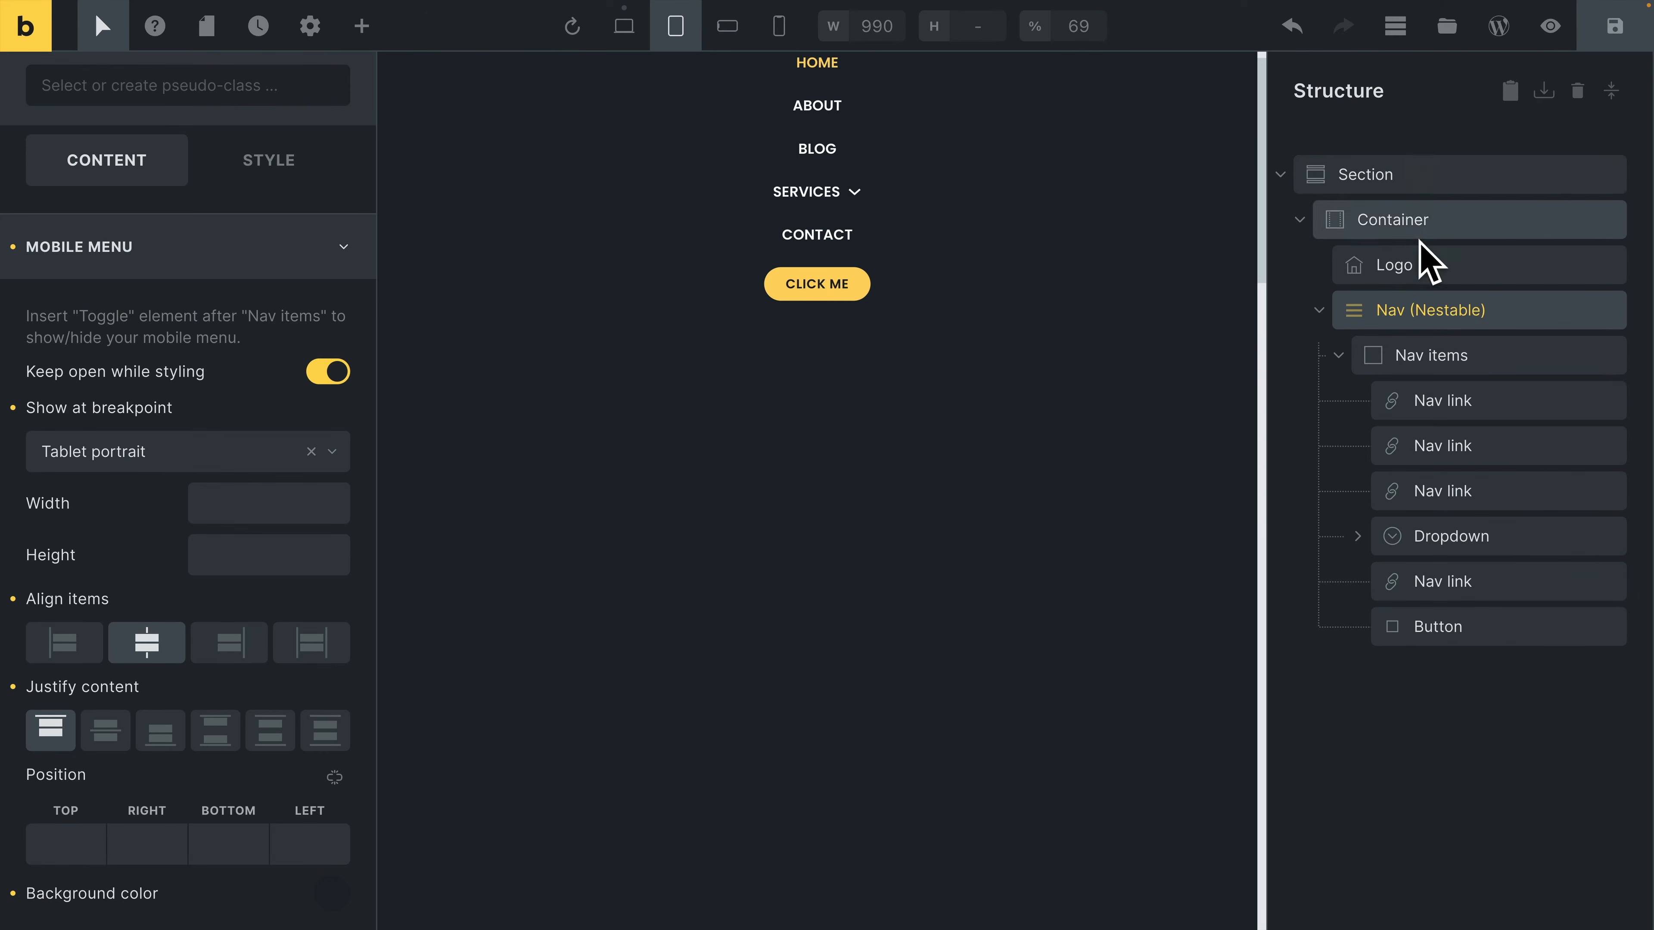
left_click(1430, 364)
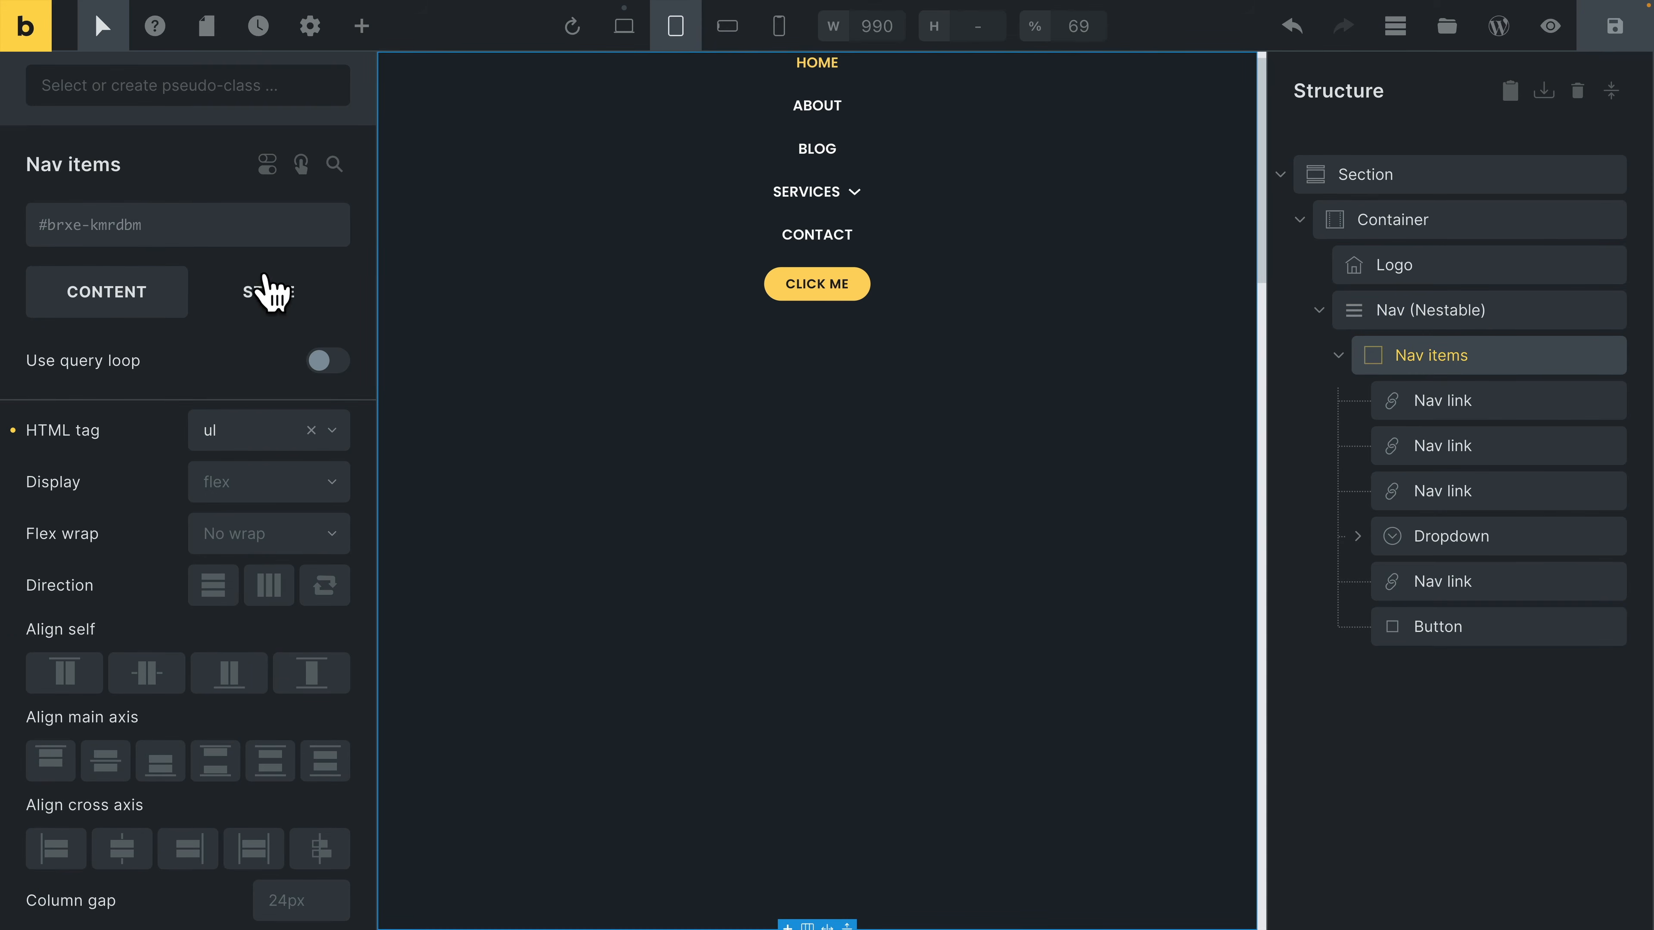
left_click(267, 291)
left_click(190, 369)
left_click(418, 508)
left_click(251, 551)
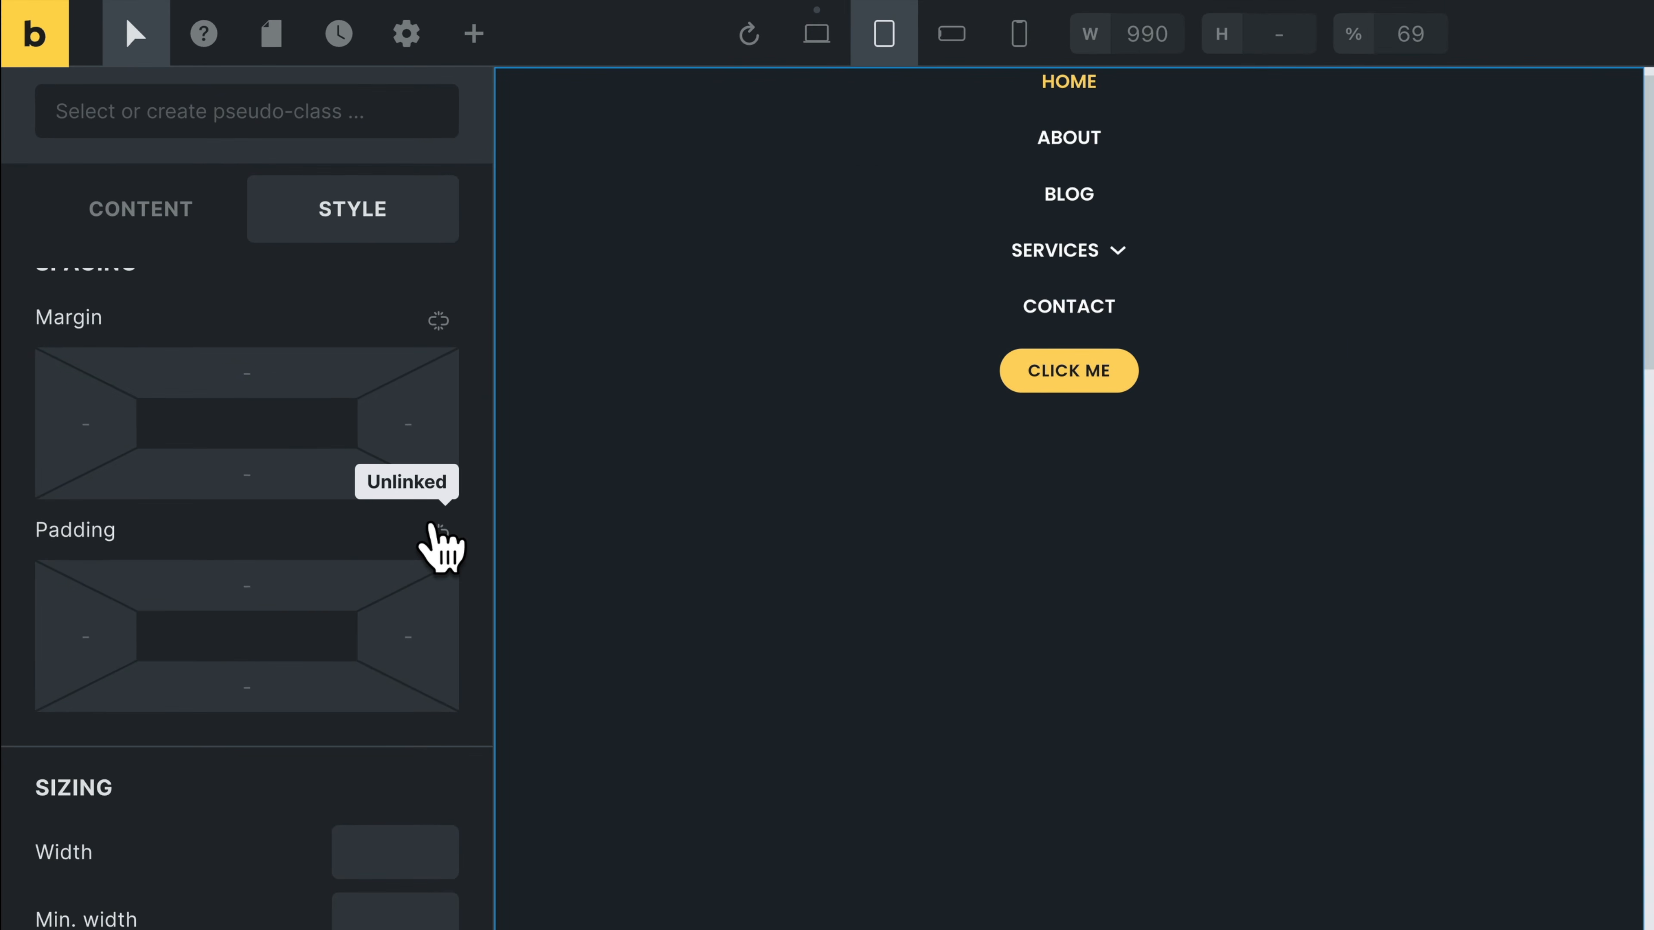
type("4rem")
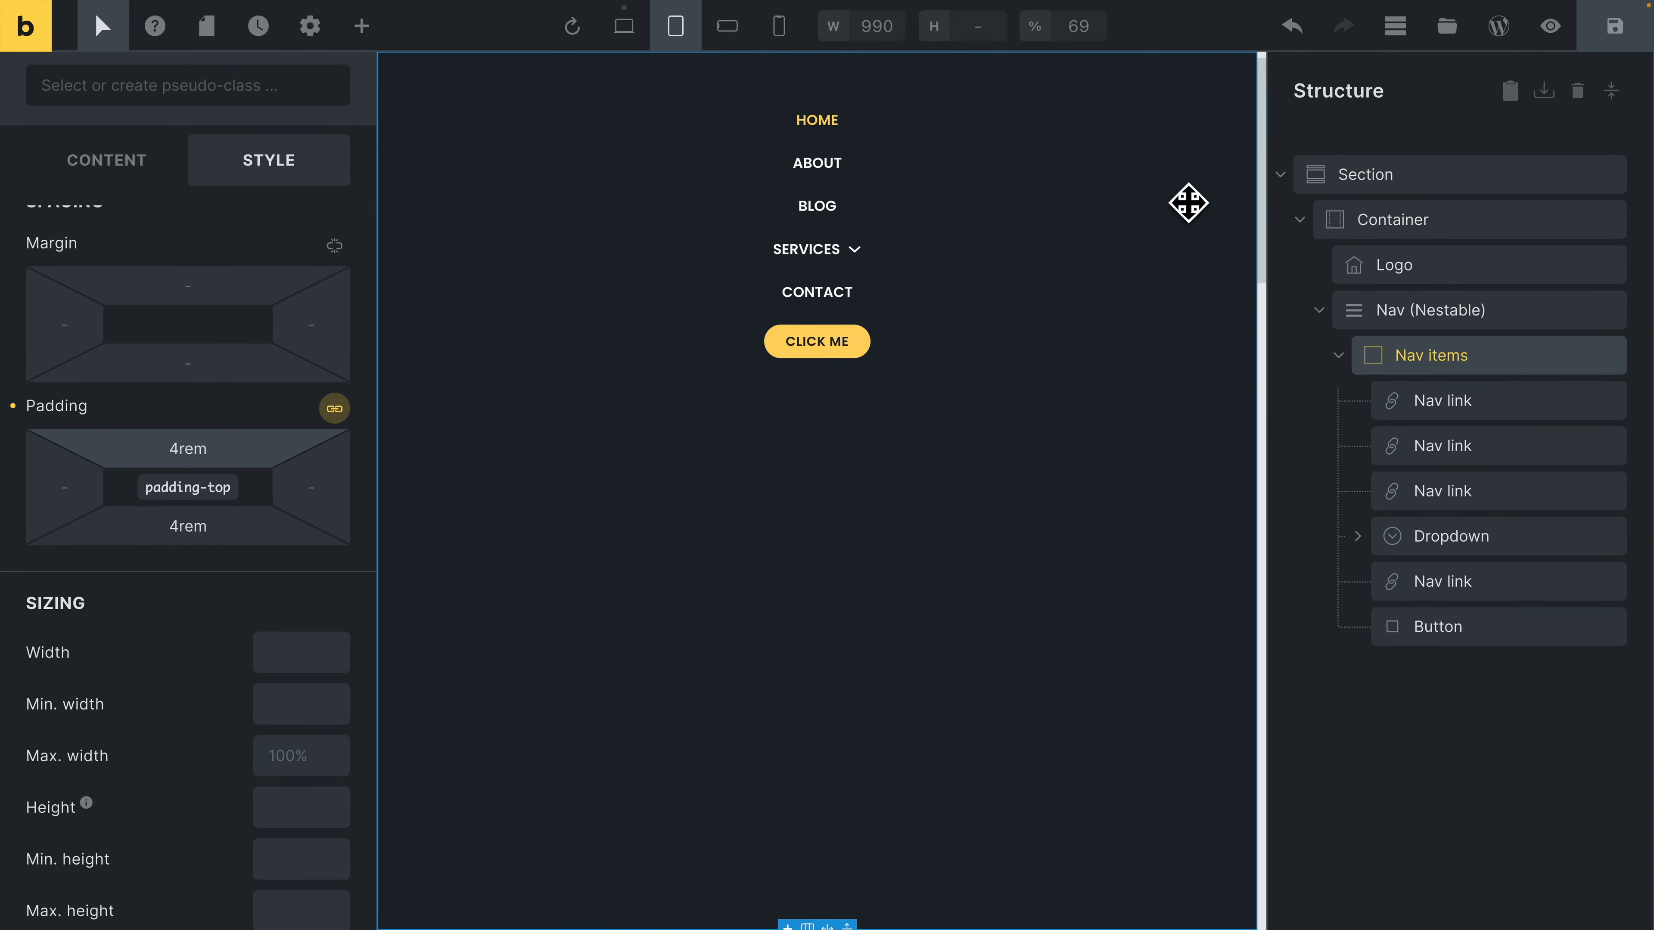
left_click(1393, 30)
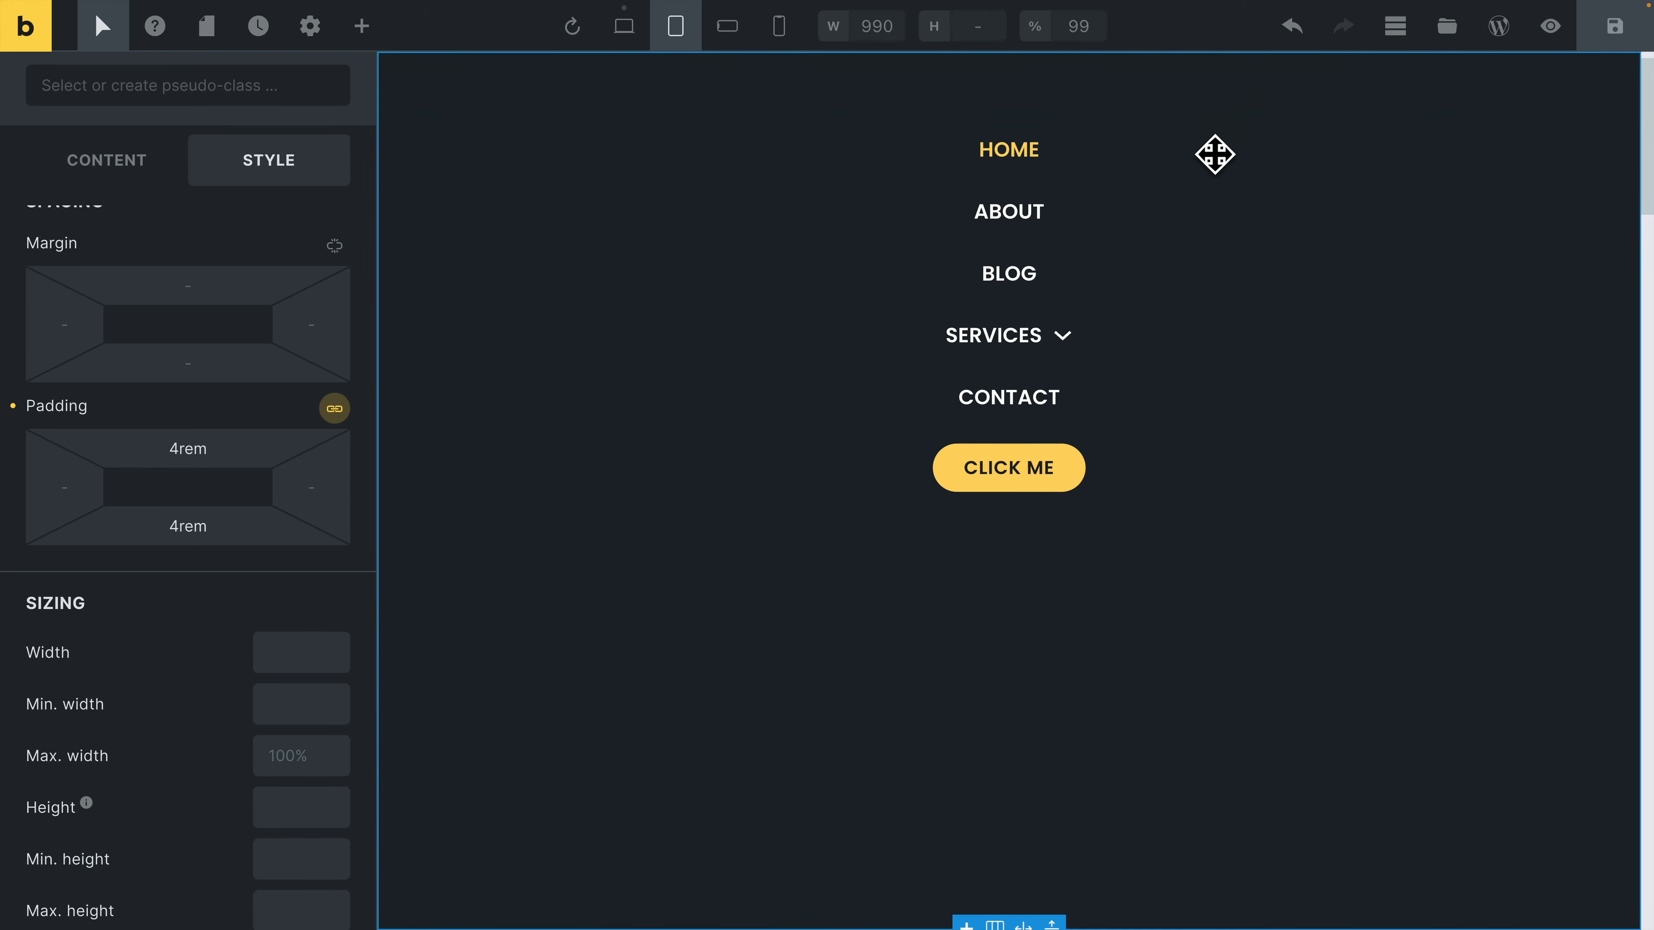
Expand and collapse the Services dropdown in the mobile menu to check how its submenu opens
left_click(1065, 340)
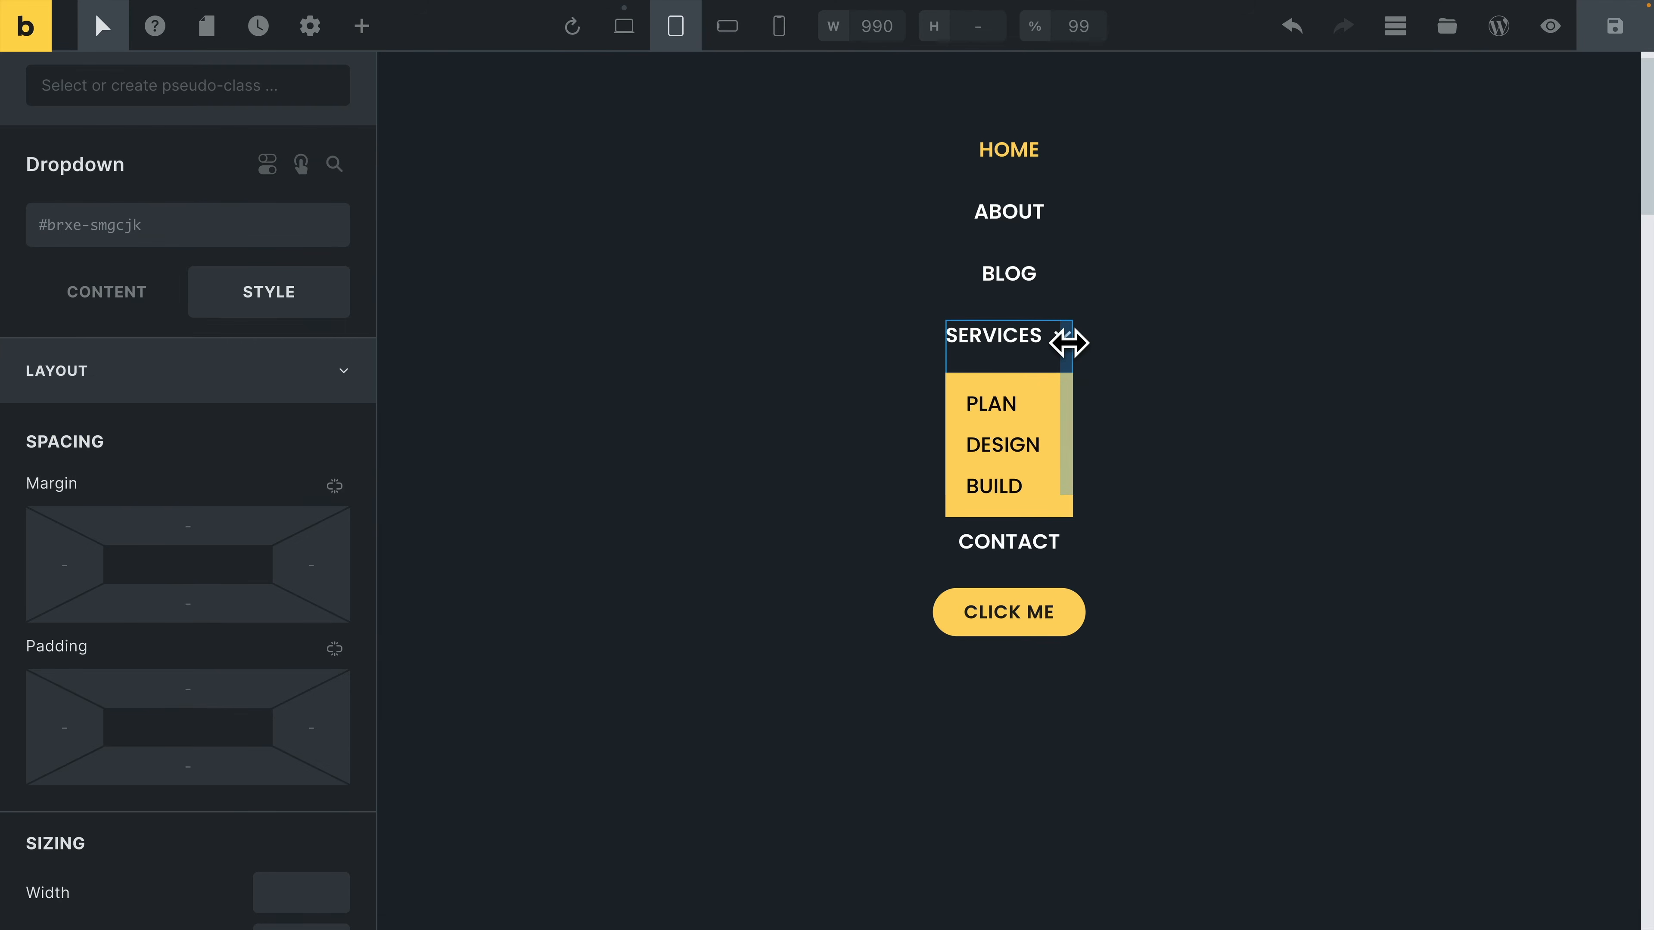
left_click(1065, 337)
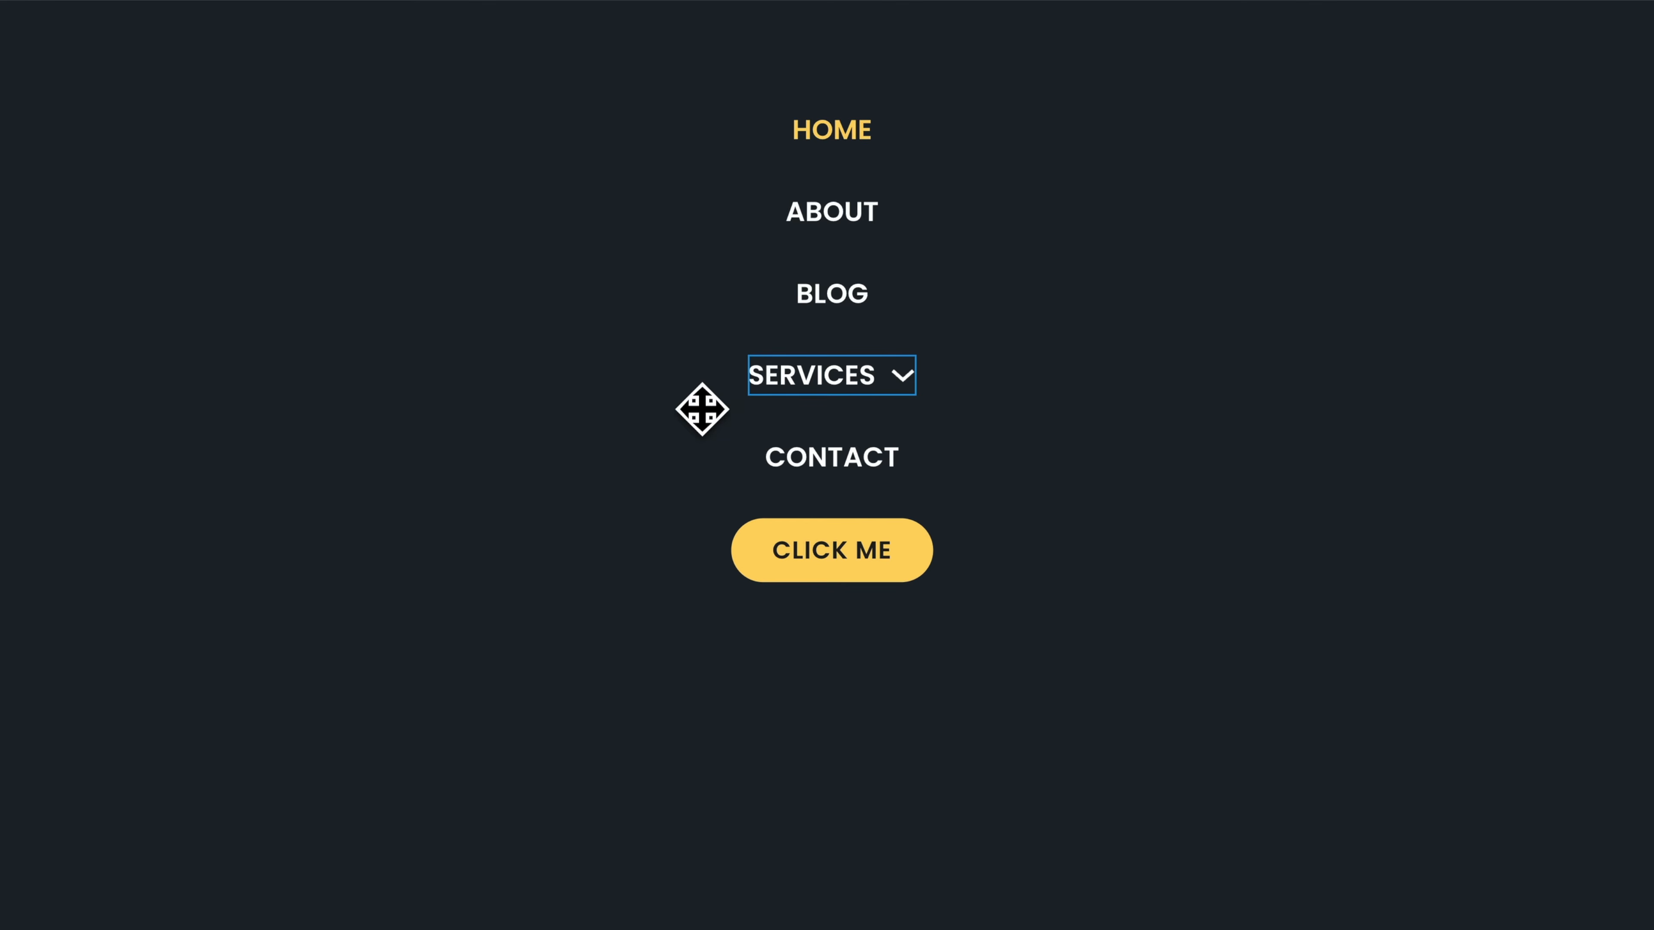
left_click(1081, 325)
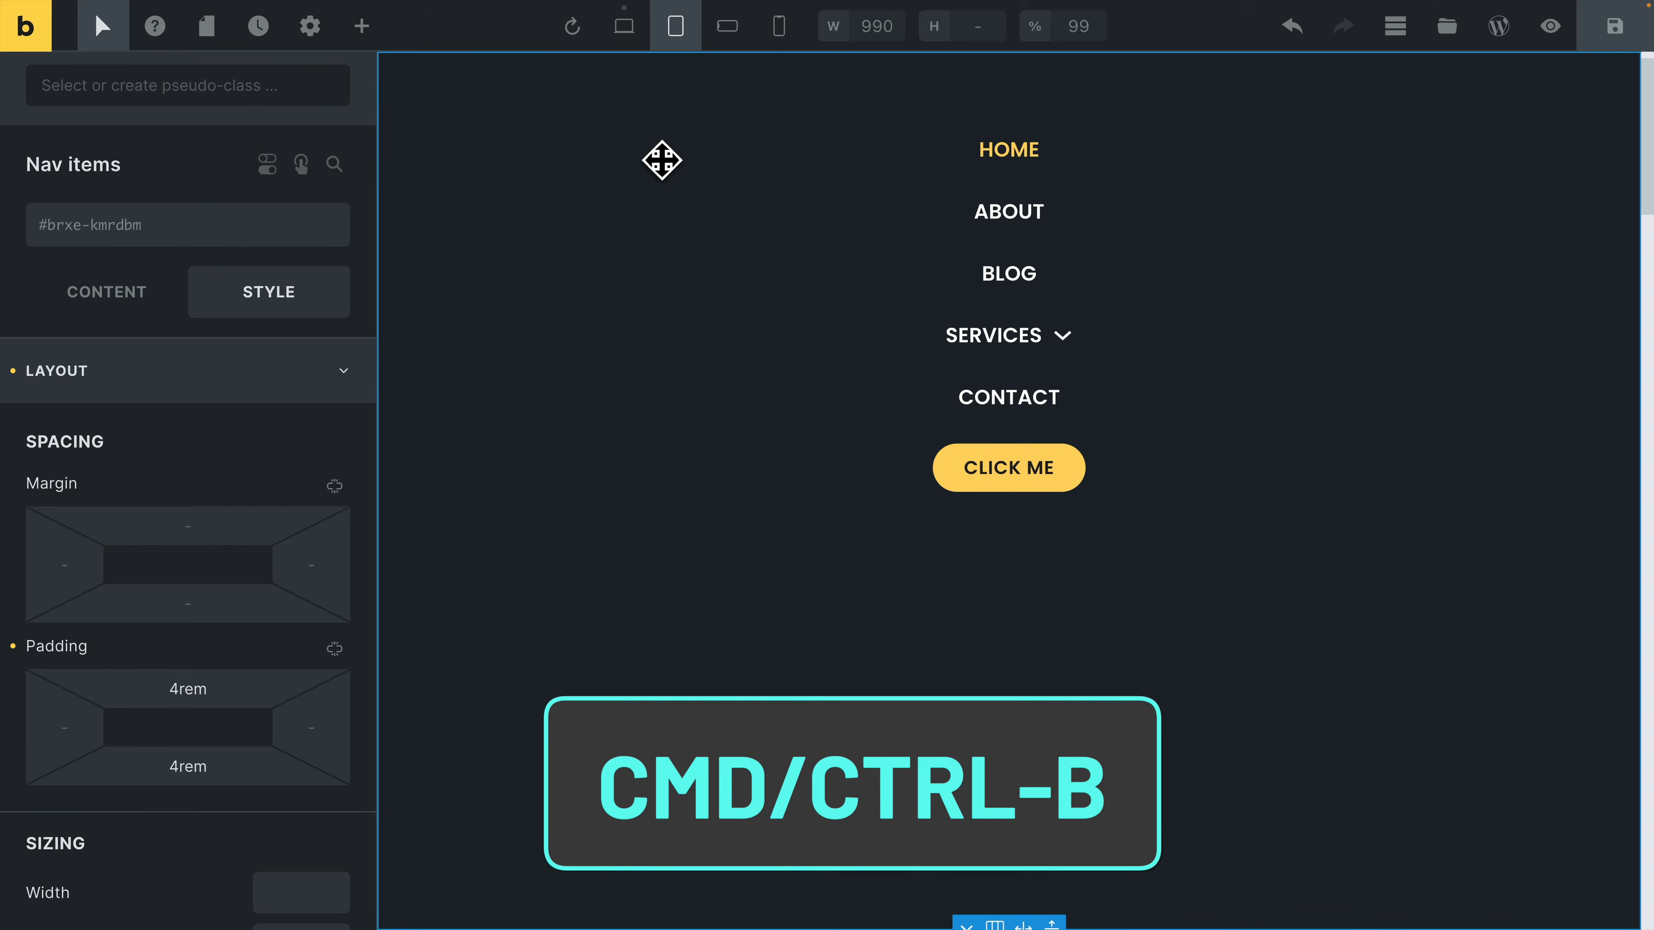
Cycle the canvas through the breakpoints to preview the menu, ending on mobile portrait
key("ctrl+b")
key("ctrl+b")
key("ctrl+b")
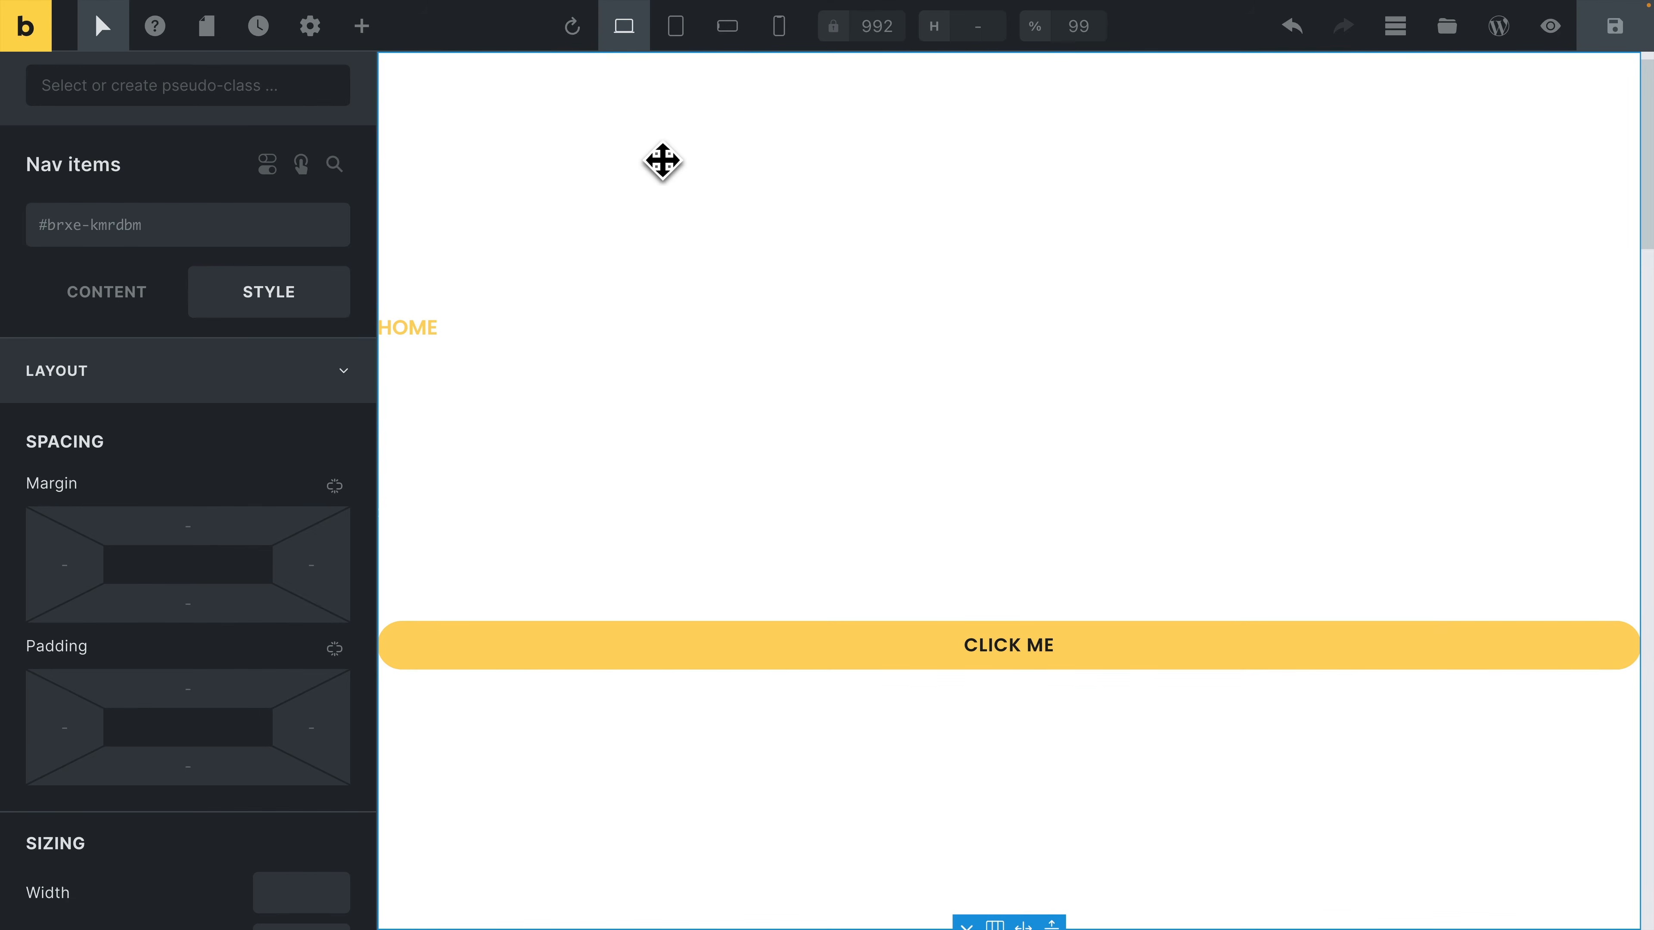
key("ctrl+b")
key("ctrl+b")
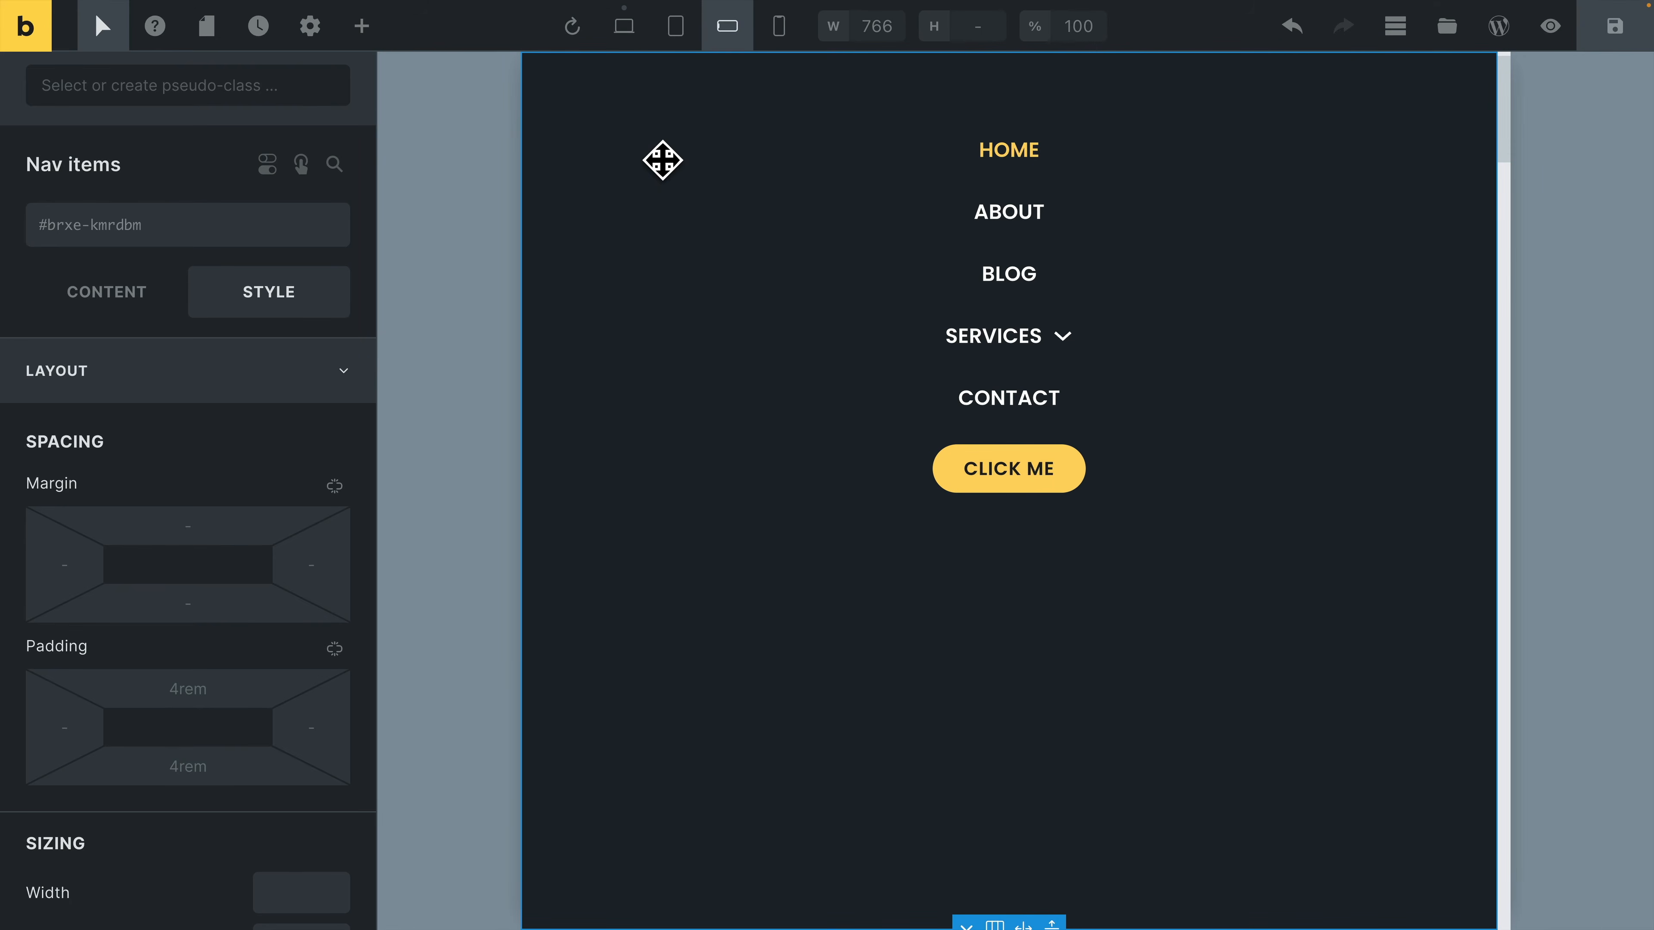
key("ctrl+b")
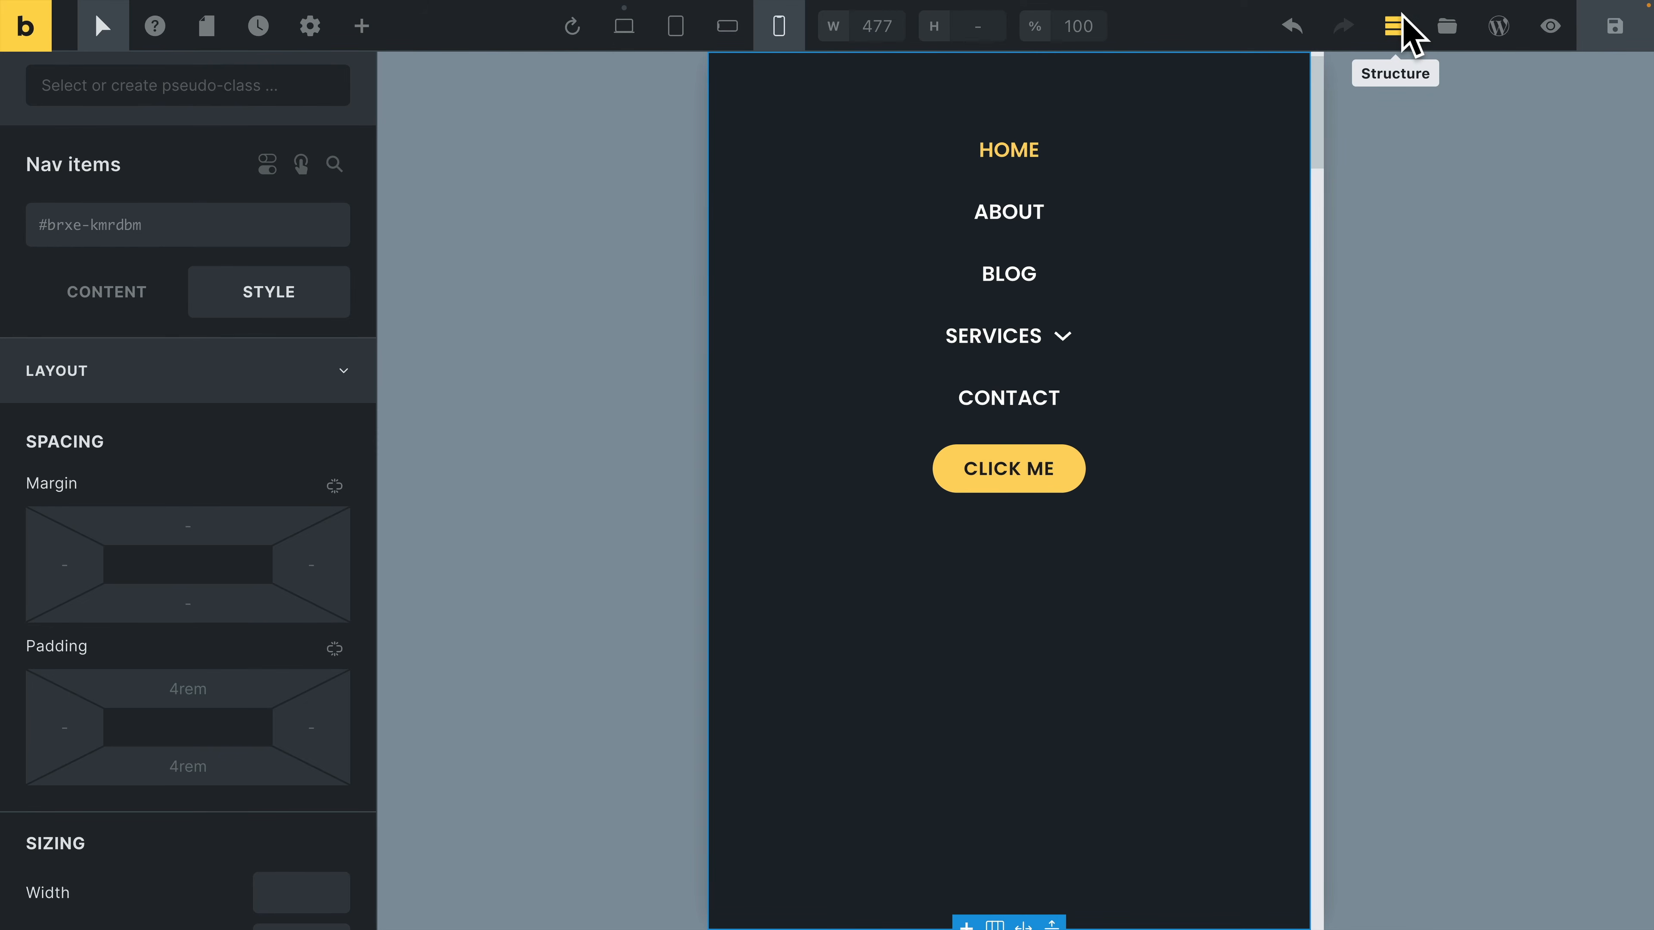
Review the Nav (Nestable) element's mobile menu settings at the mobile portrait breakpoint
left_click(1400, 28)
left_click(1422, 312)
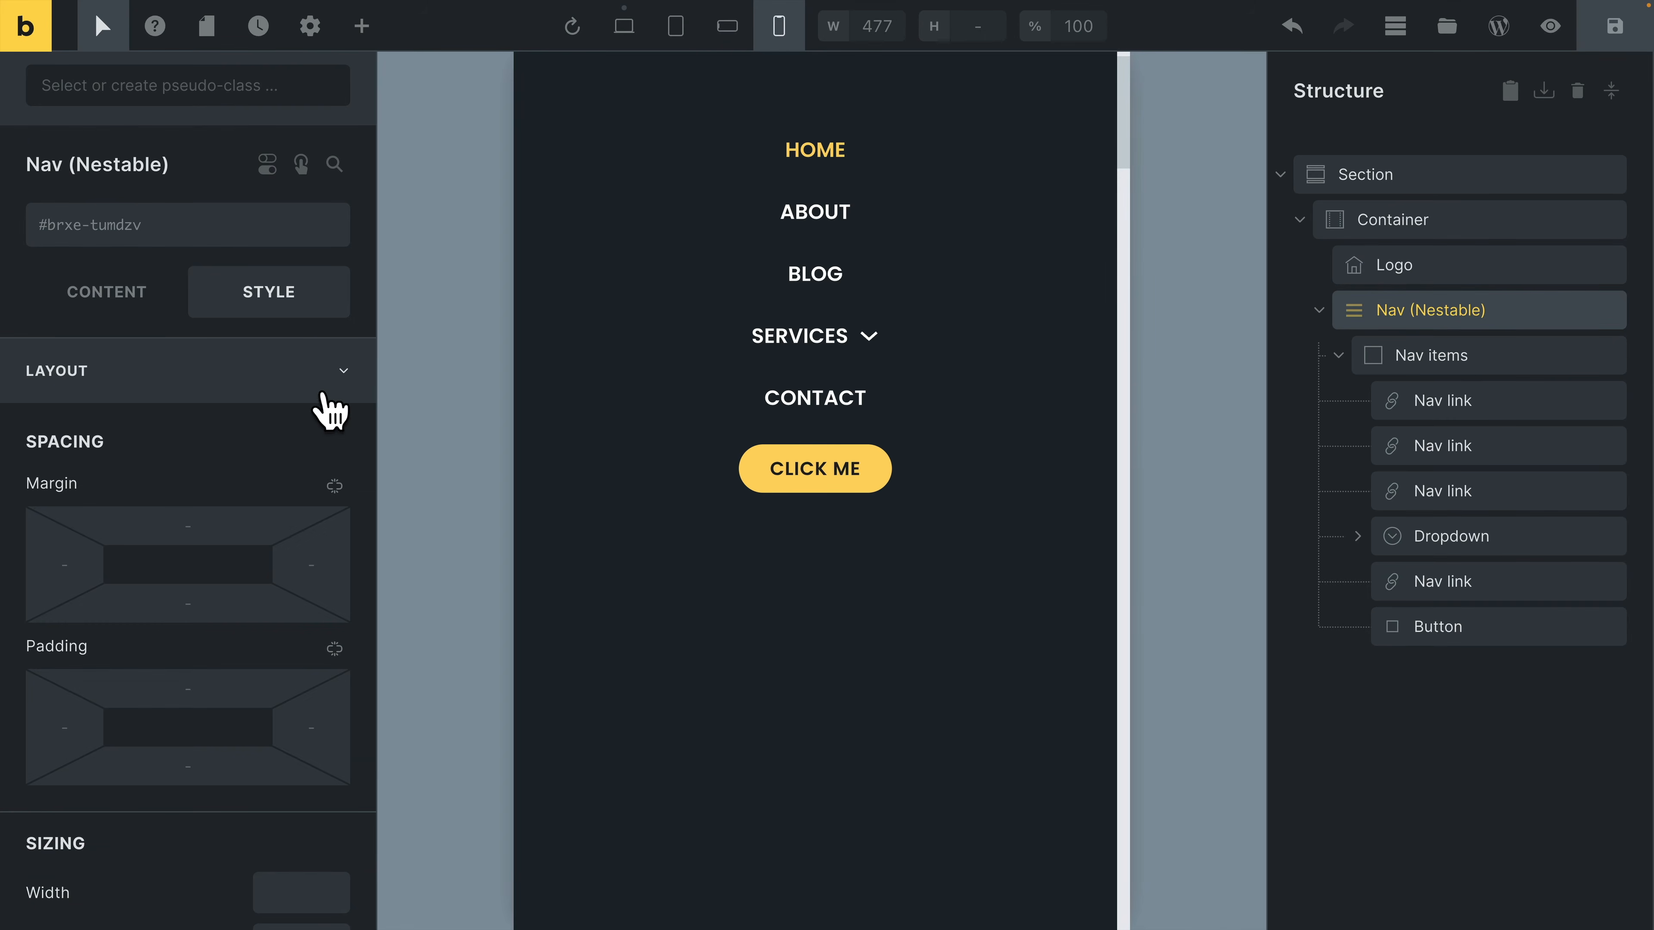
left_click(130, 295)
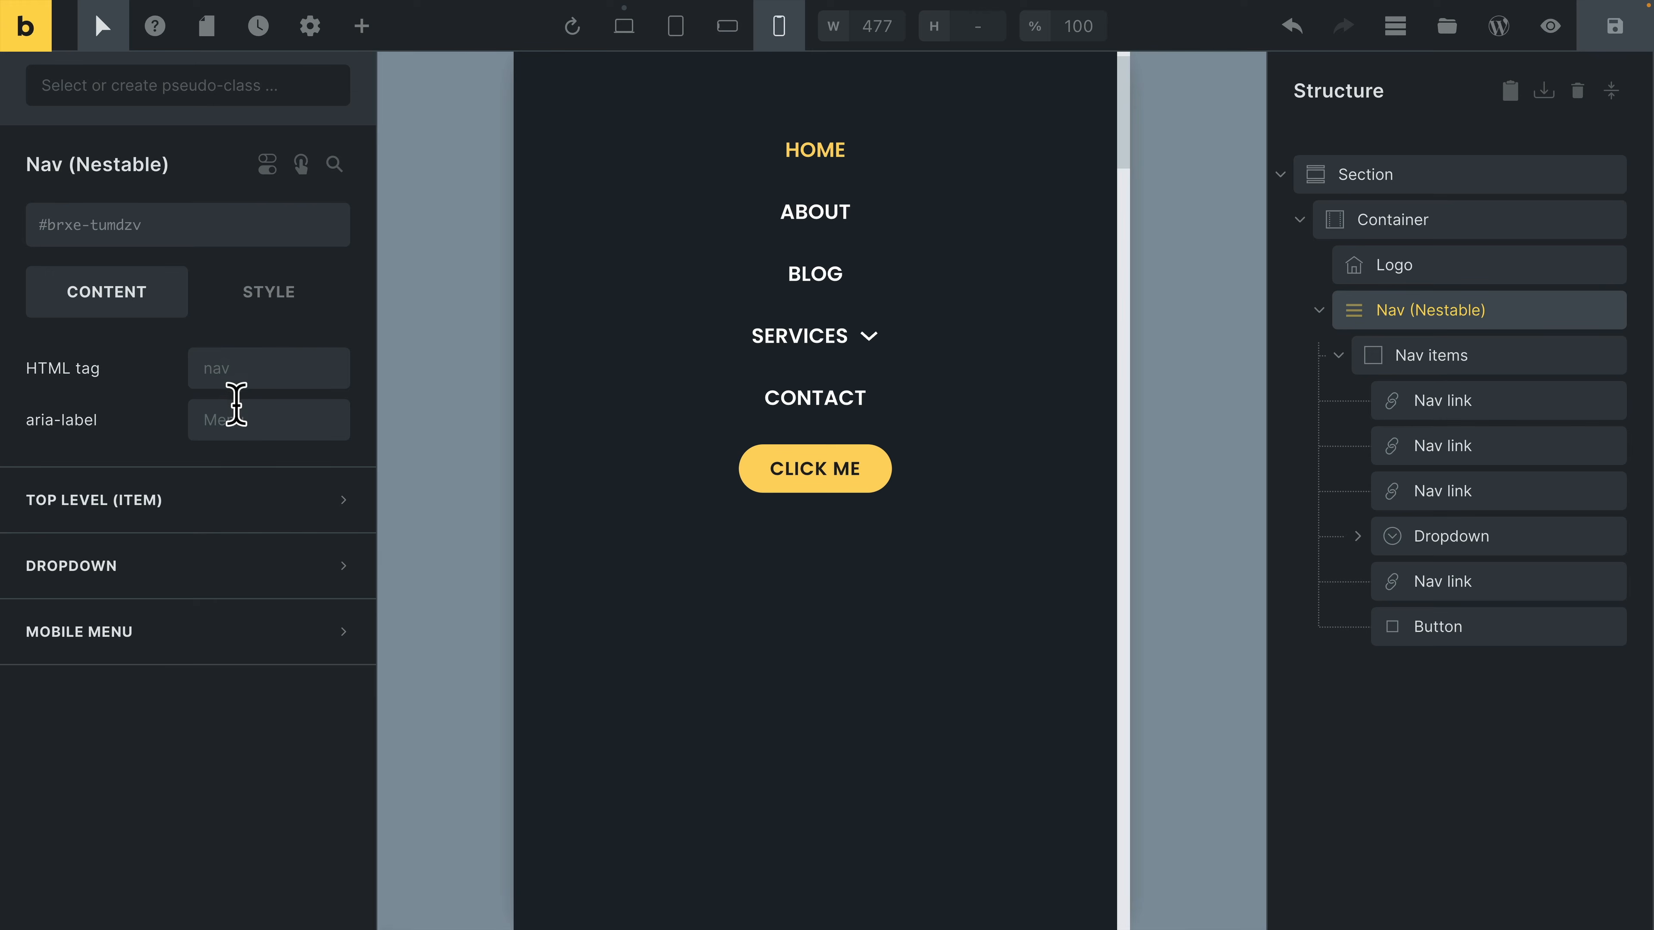
left_click(212, 664)
scroll(214, 668, "down", 5)
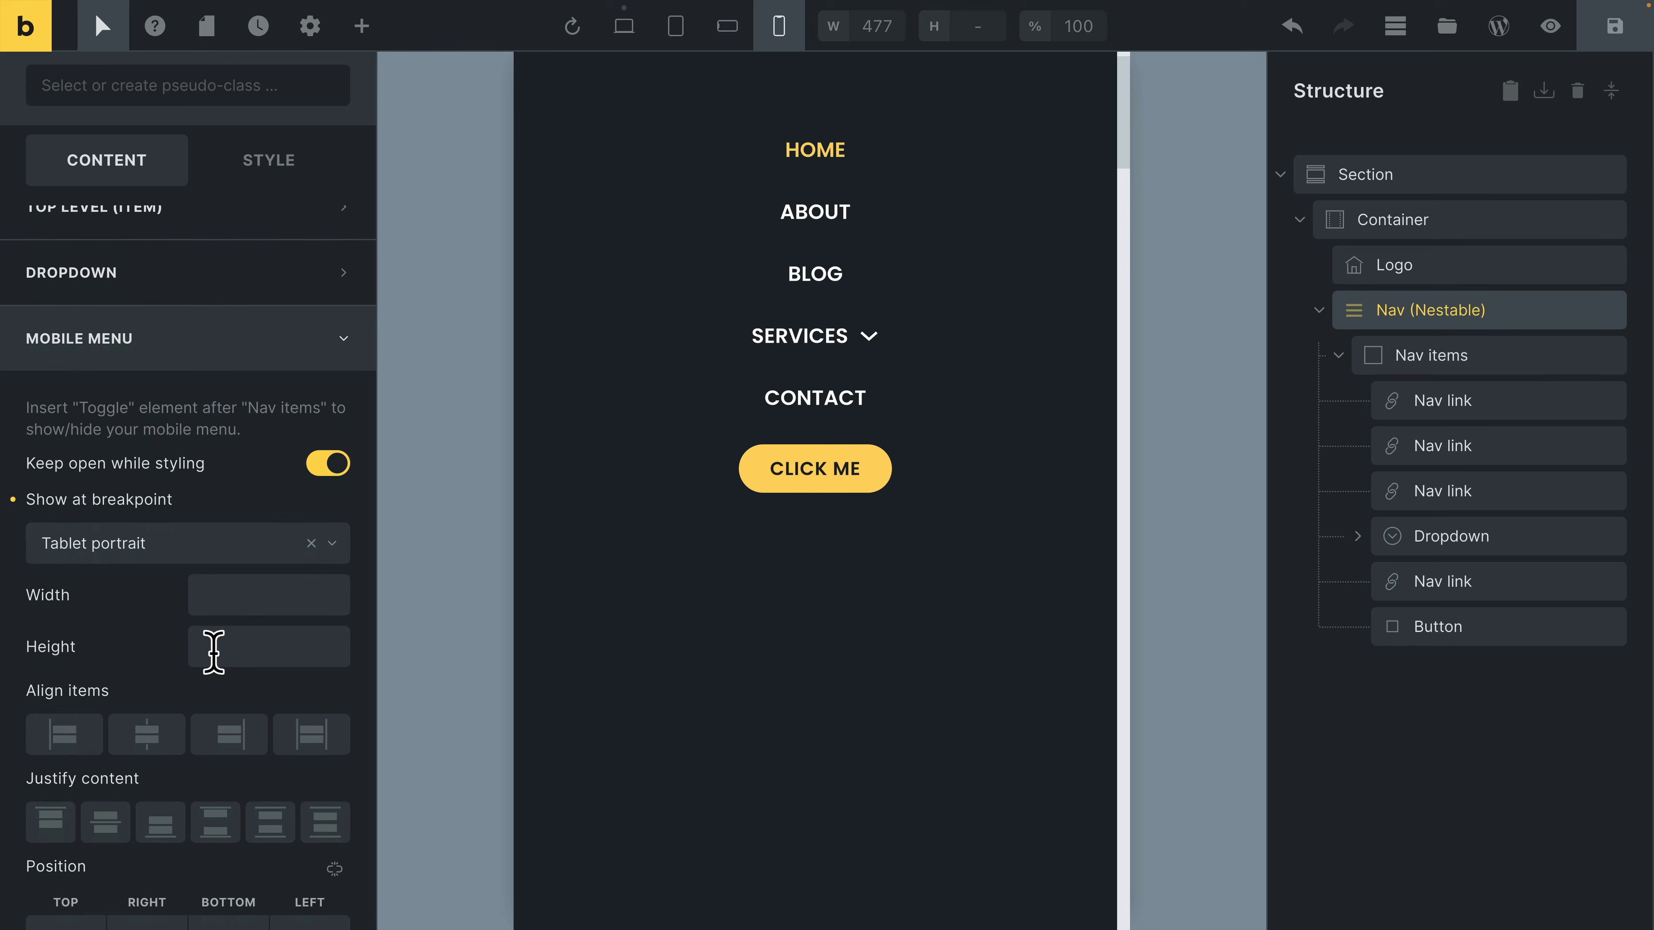
scroll(213, 652, "down", 1)
scroll(196, 573, "down", 3)
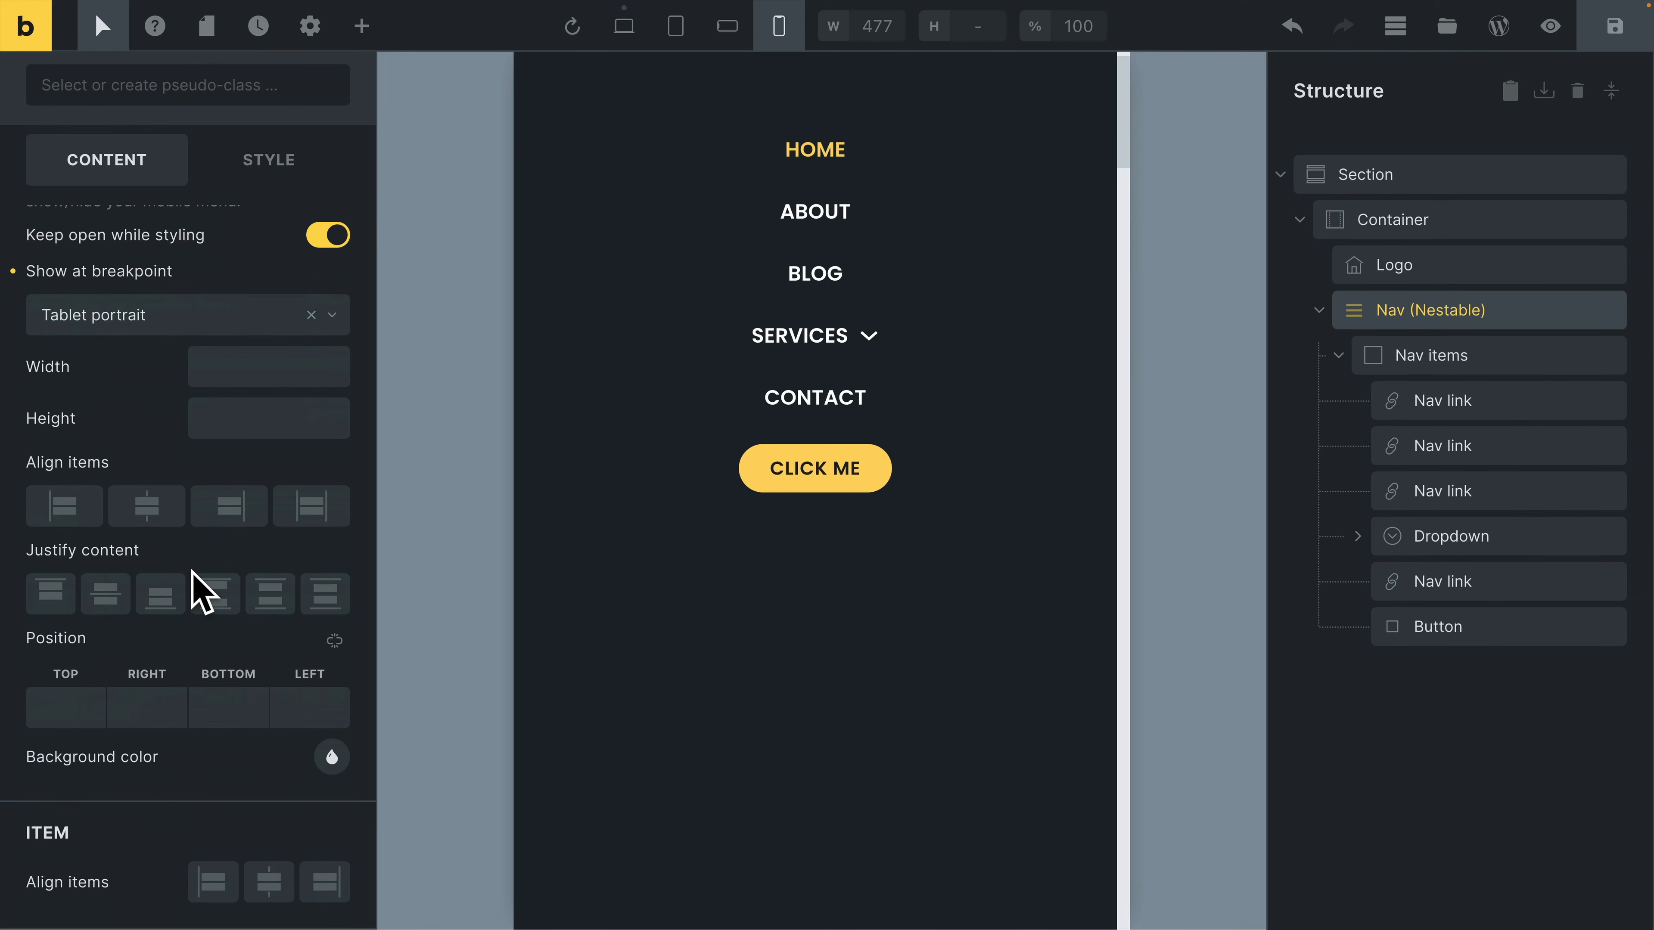
scroll(200, 584, "up", 2)
scroll(192, 572, "up", 4)
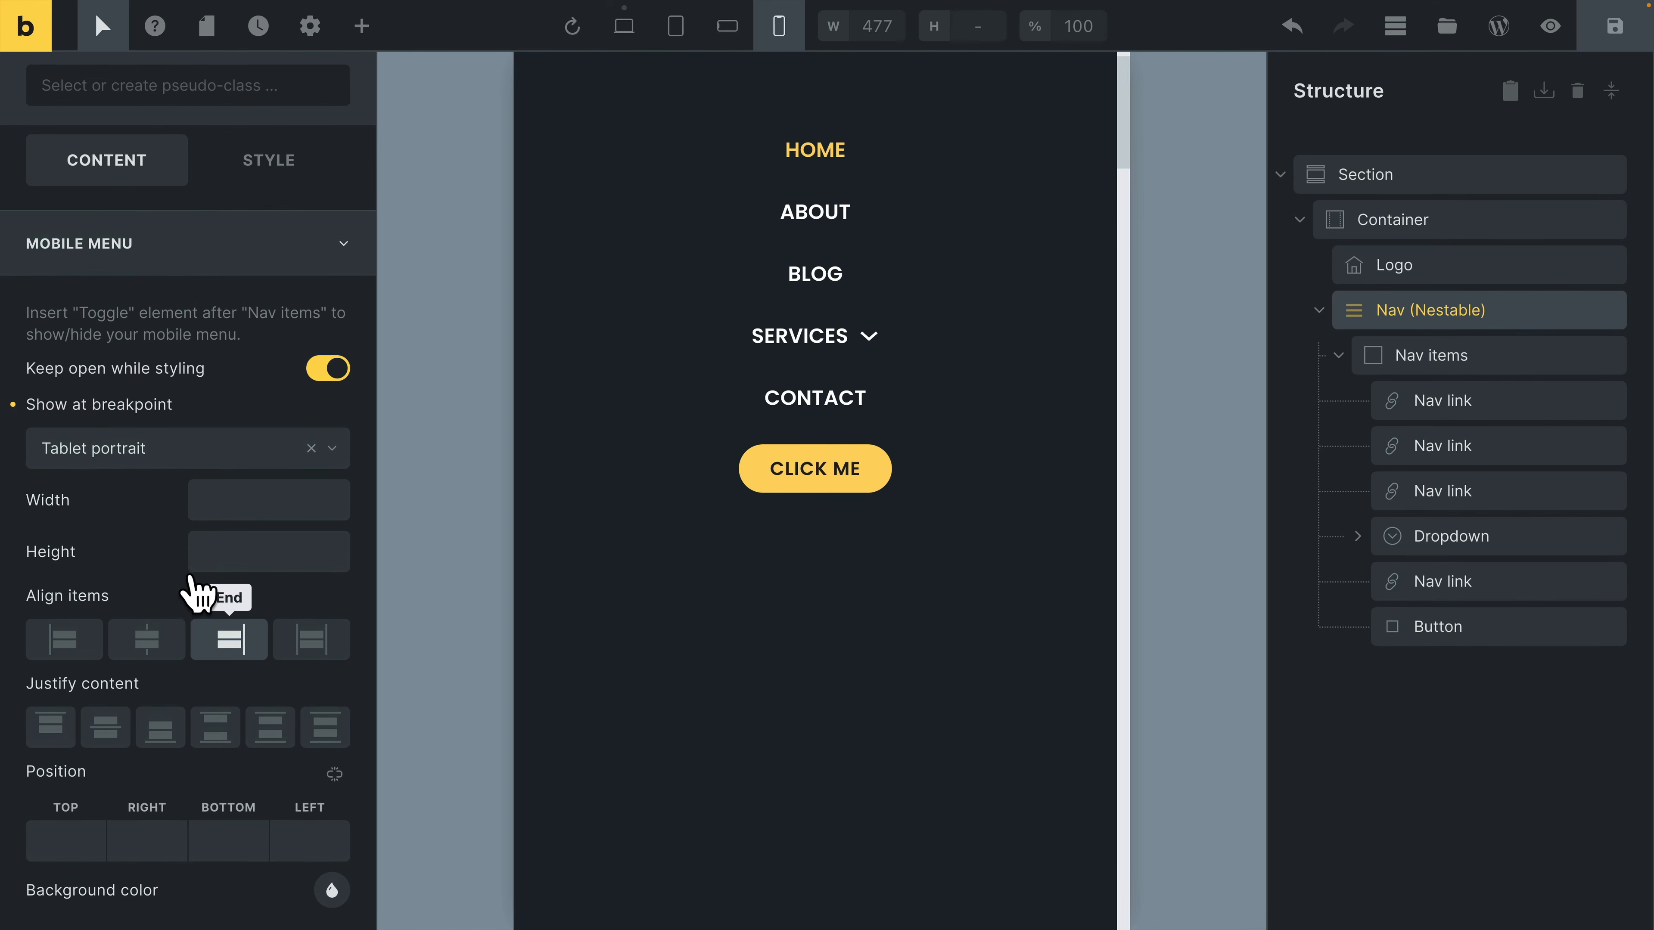
scroll(196, 577, "up", 1)
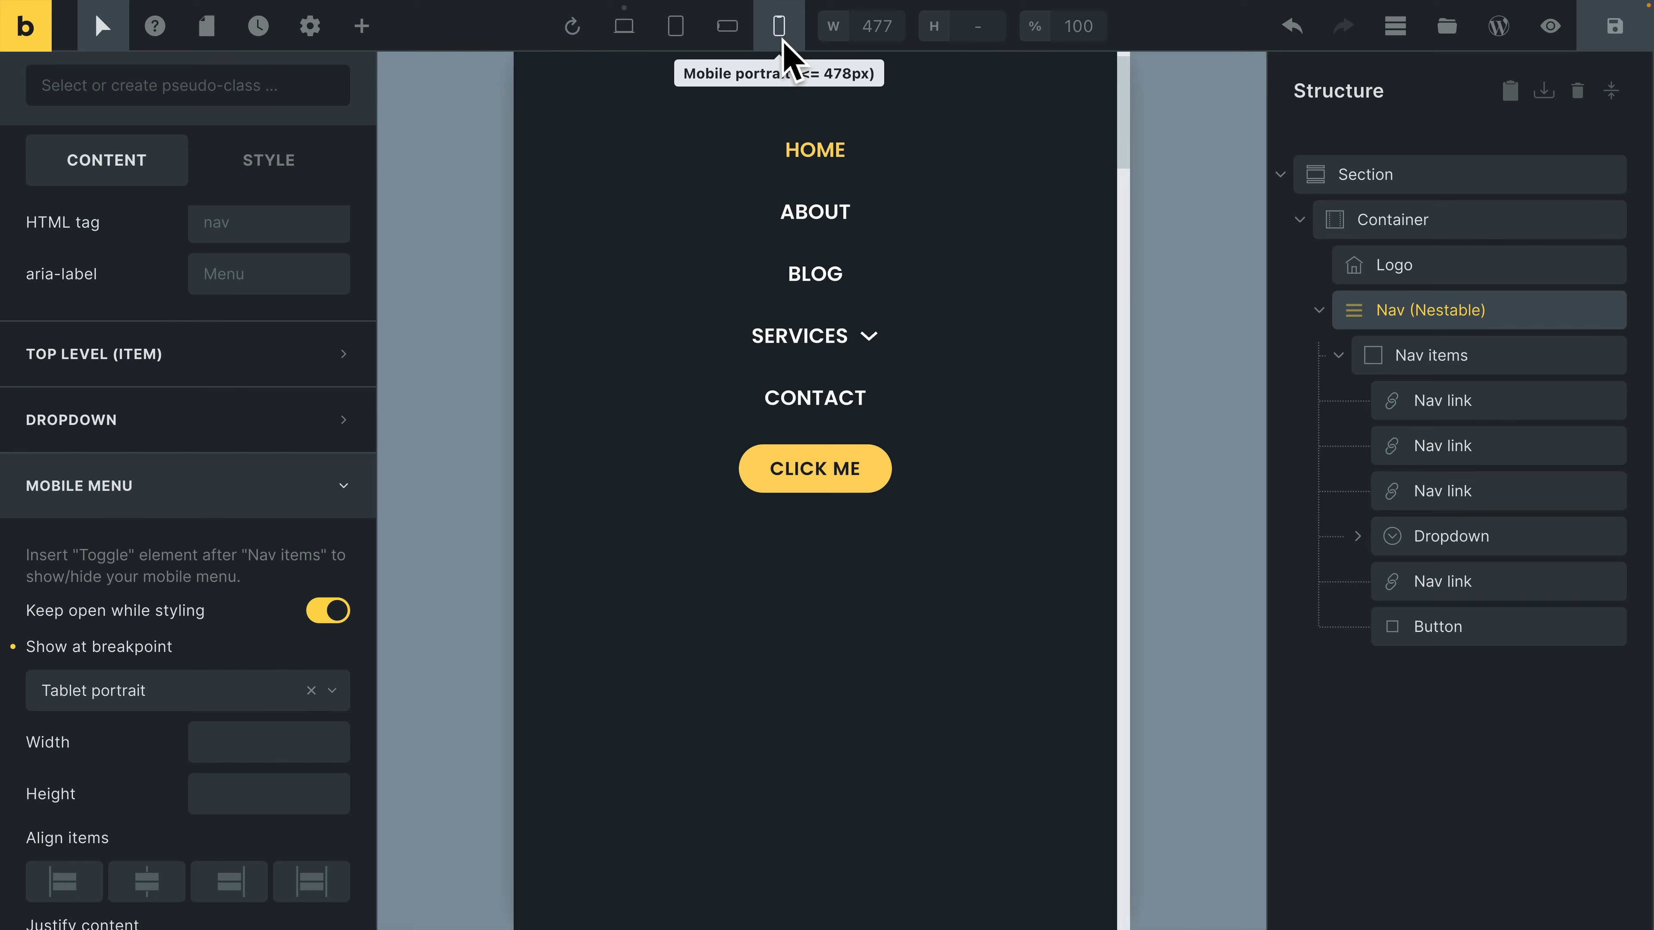
Look through the Nav (Nestable) element's top-level item settings and typography options for mobile portrait
left_click(203, 352)
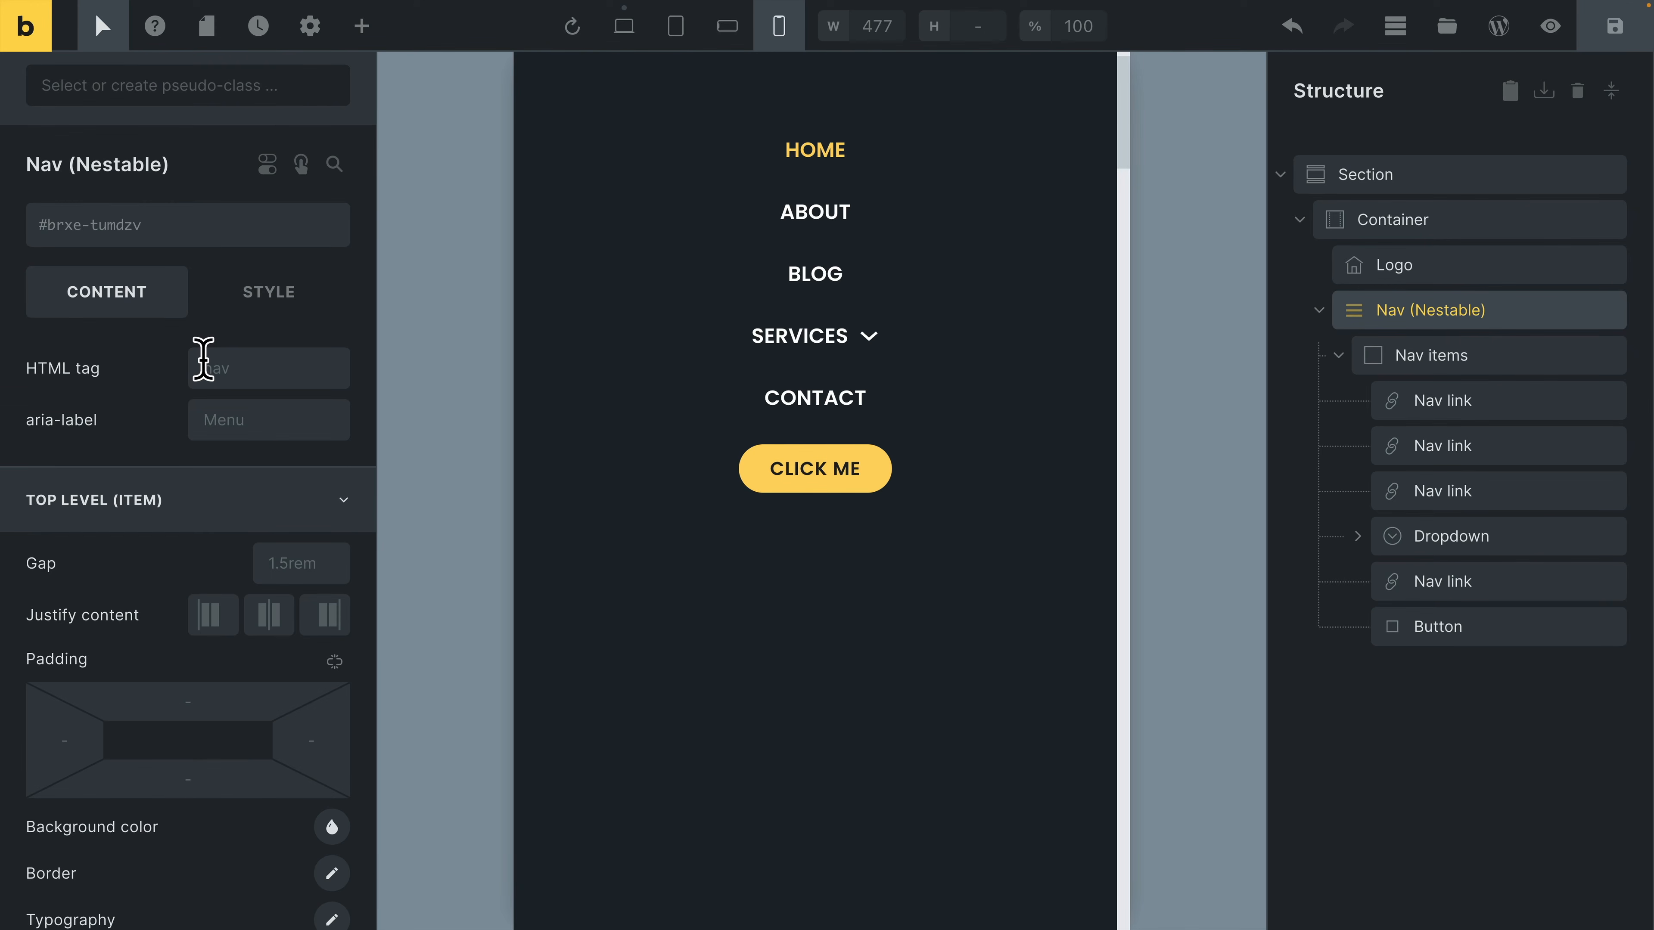
scroll(177, 514, "down", 3)
left_click(331, 719)
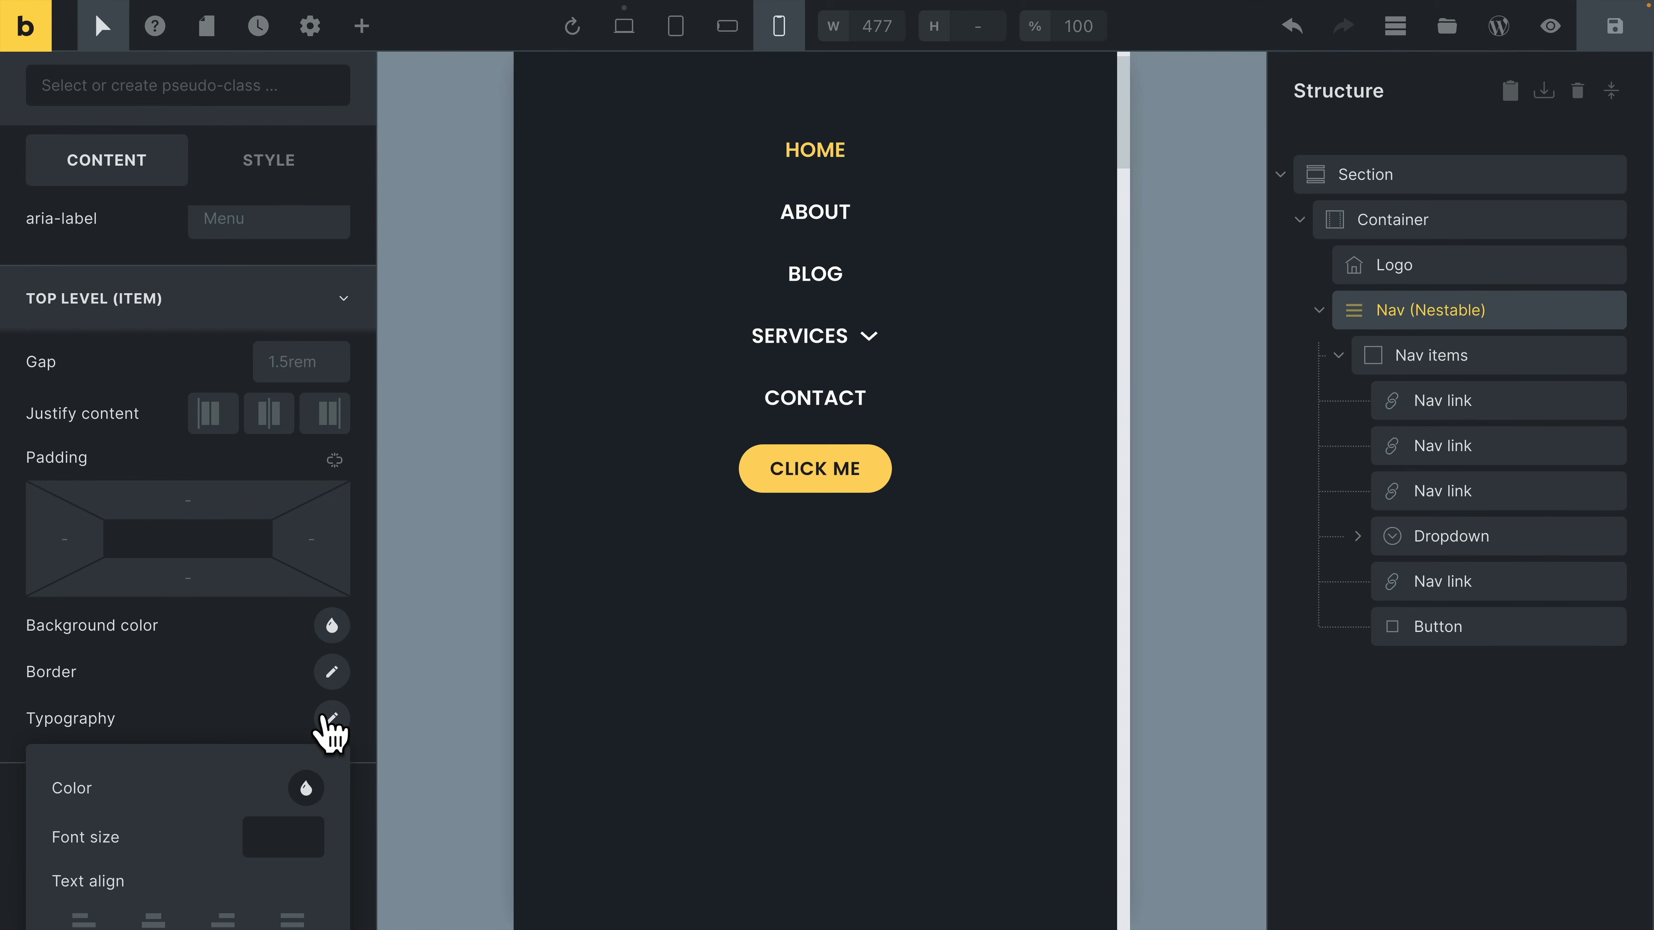
scroll(205, 656, "down", 3)
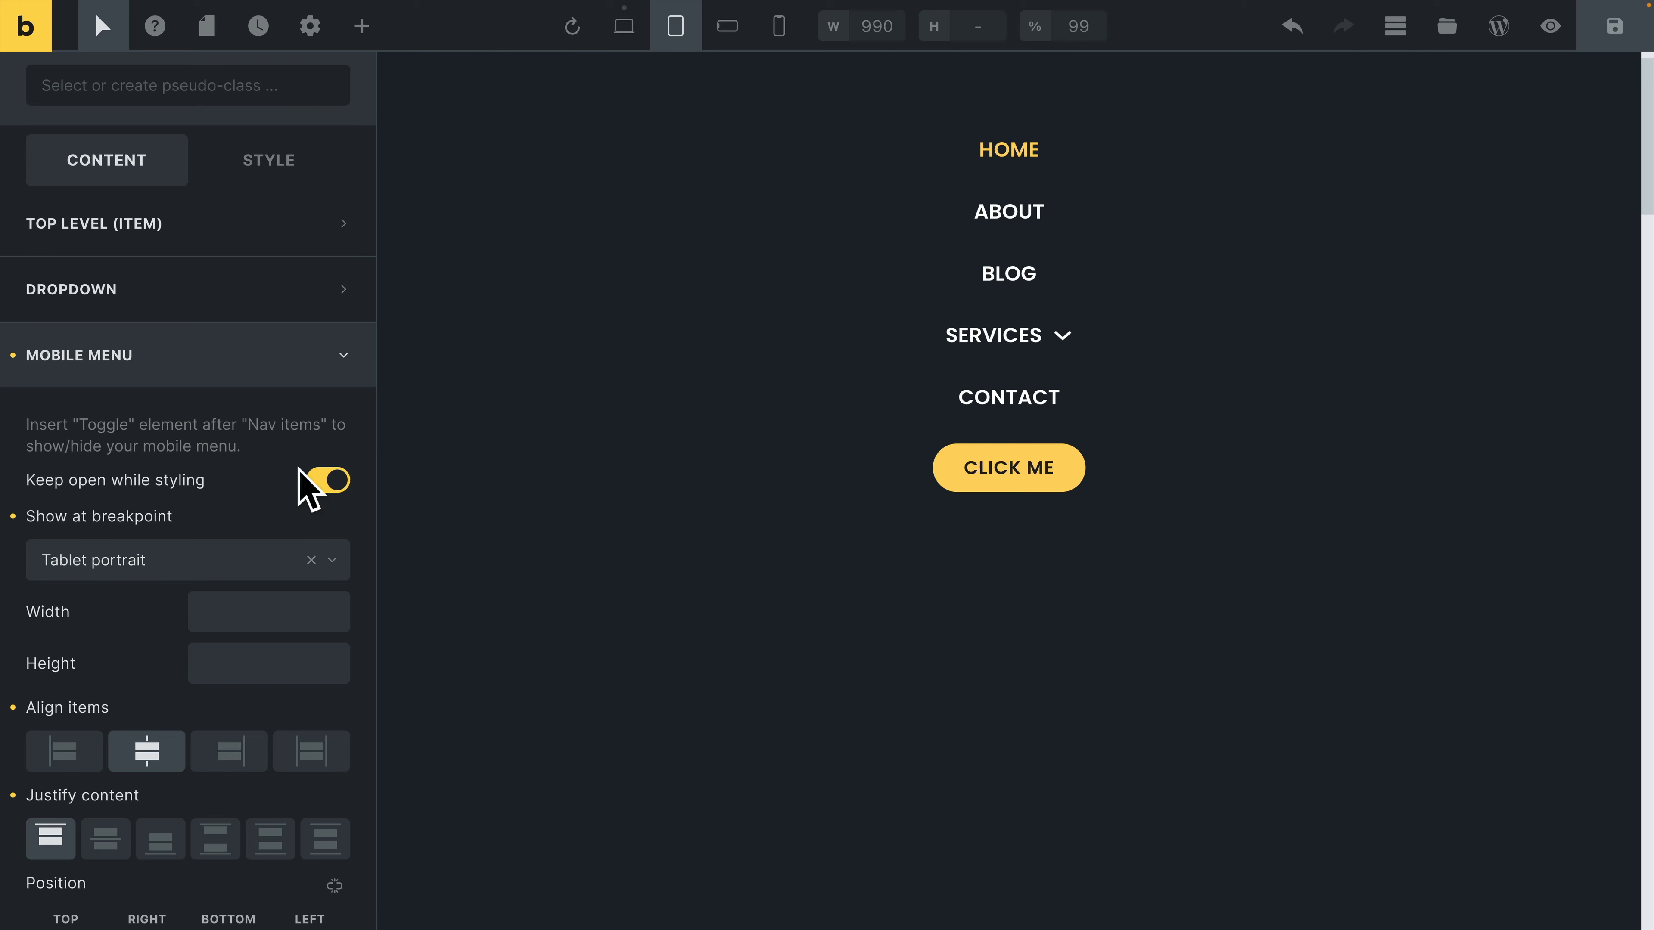
Disable keeping the mobile menu open while styling
left_click(331, 480)
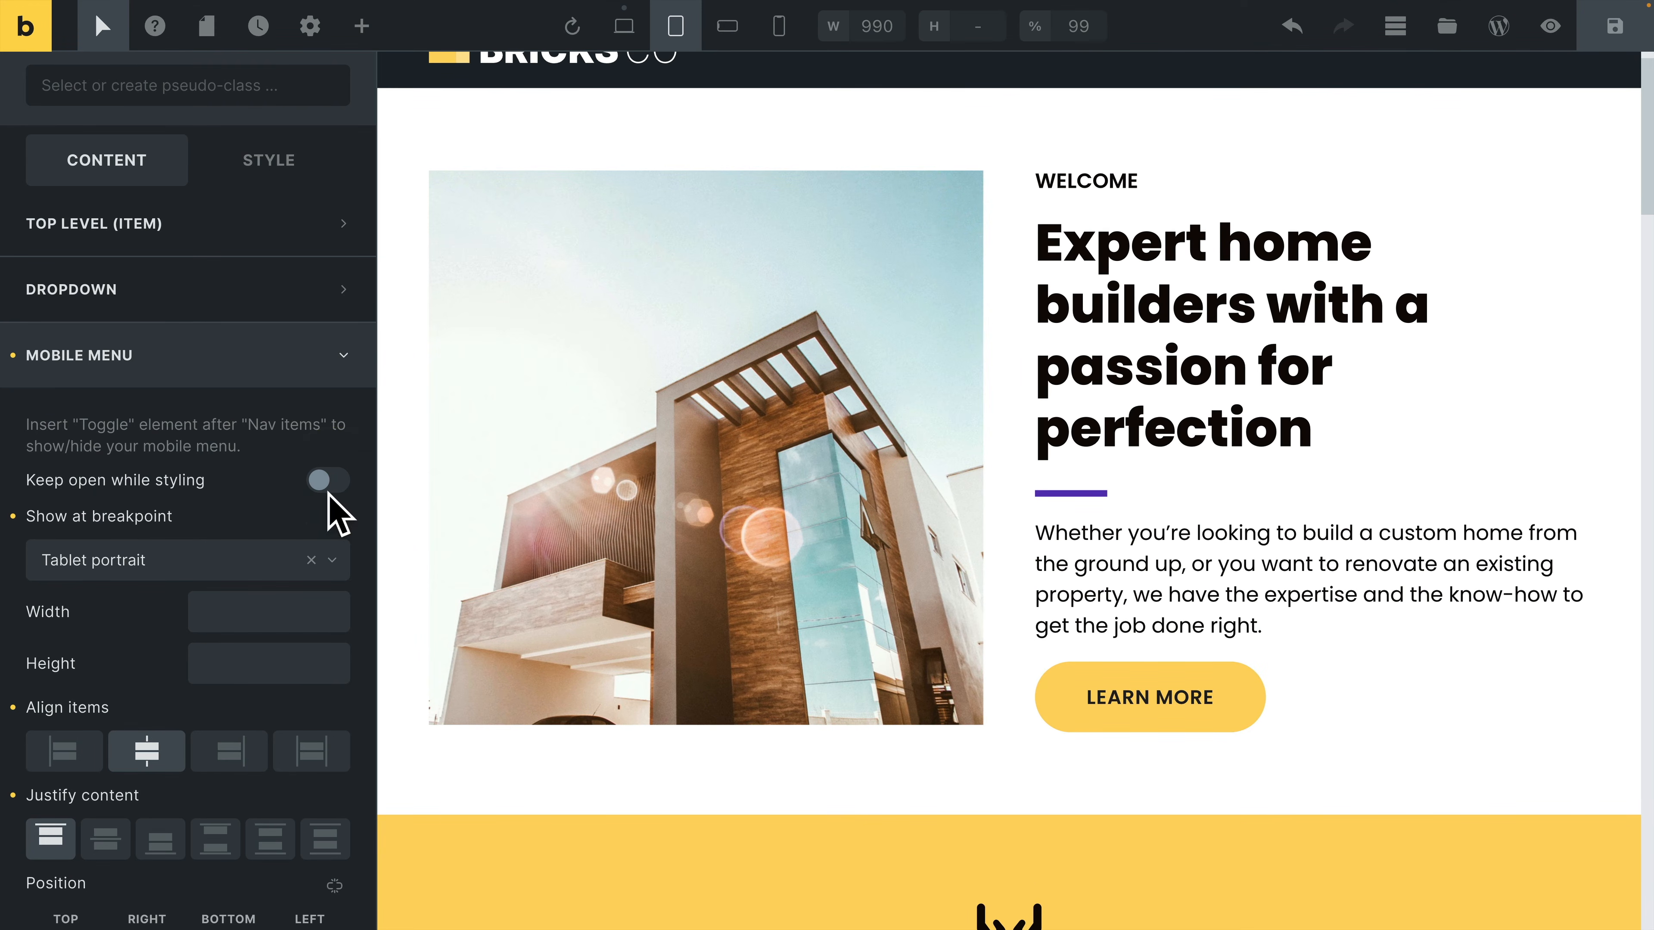
scroll(692, 377, "up", 1)
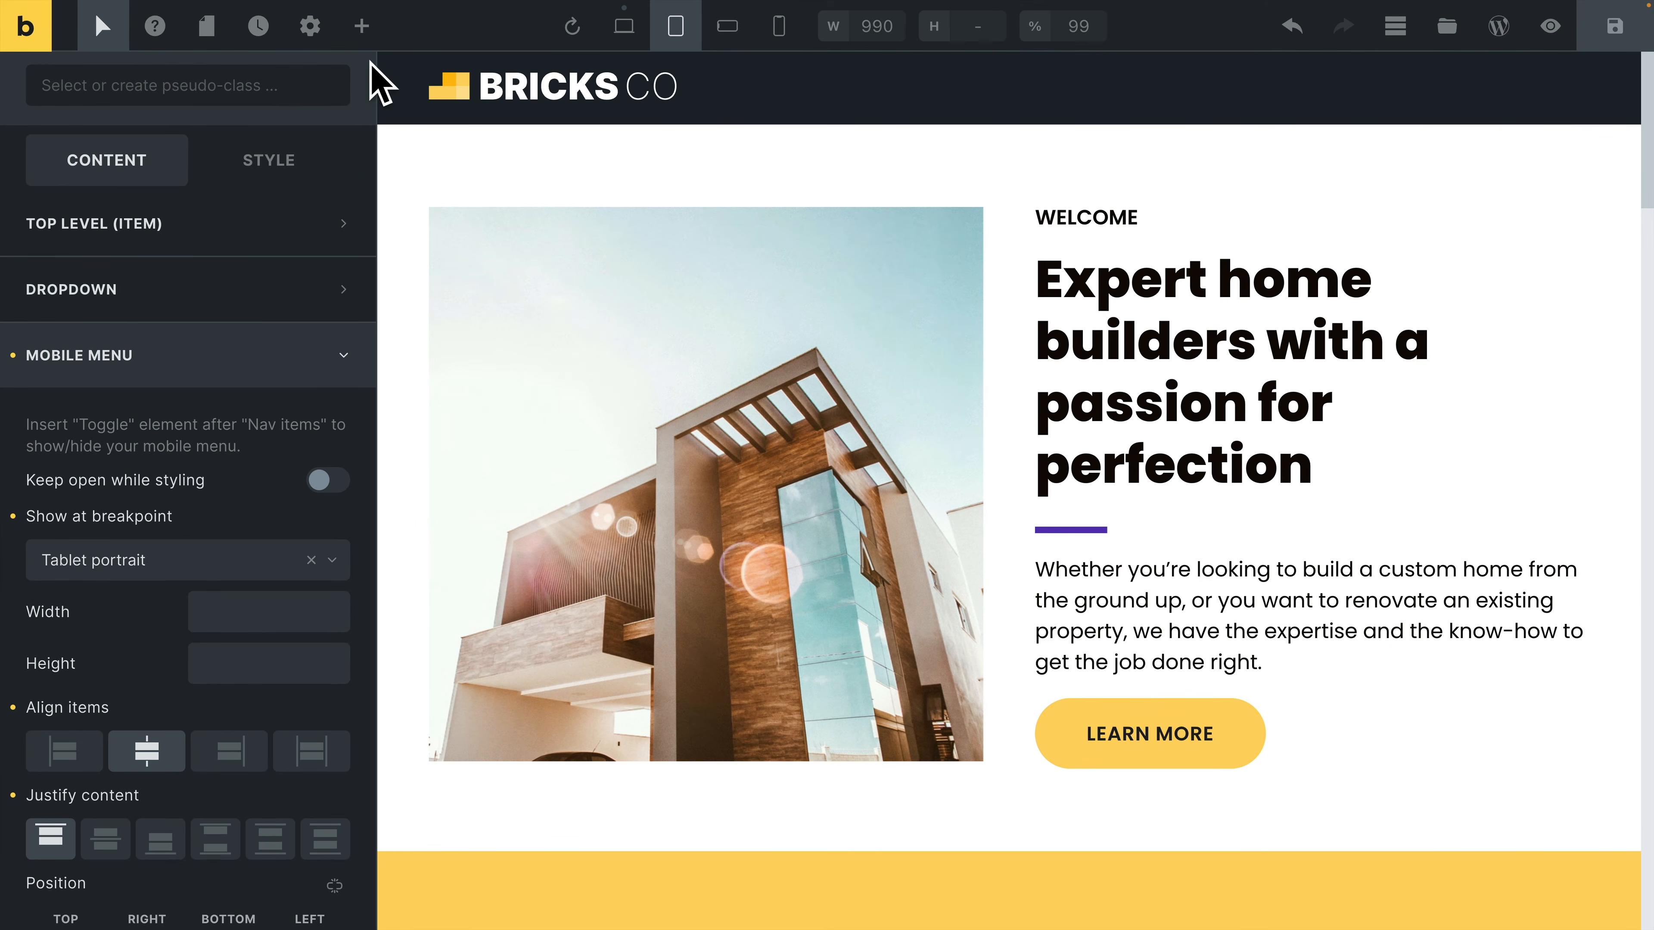
Insert a Toggle element inside Nav (Nestable), directly after the Nav items element
left_click(363, 34)
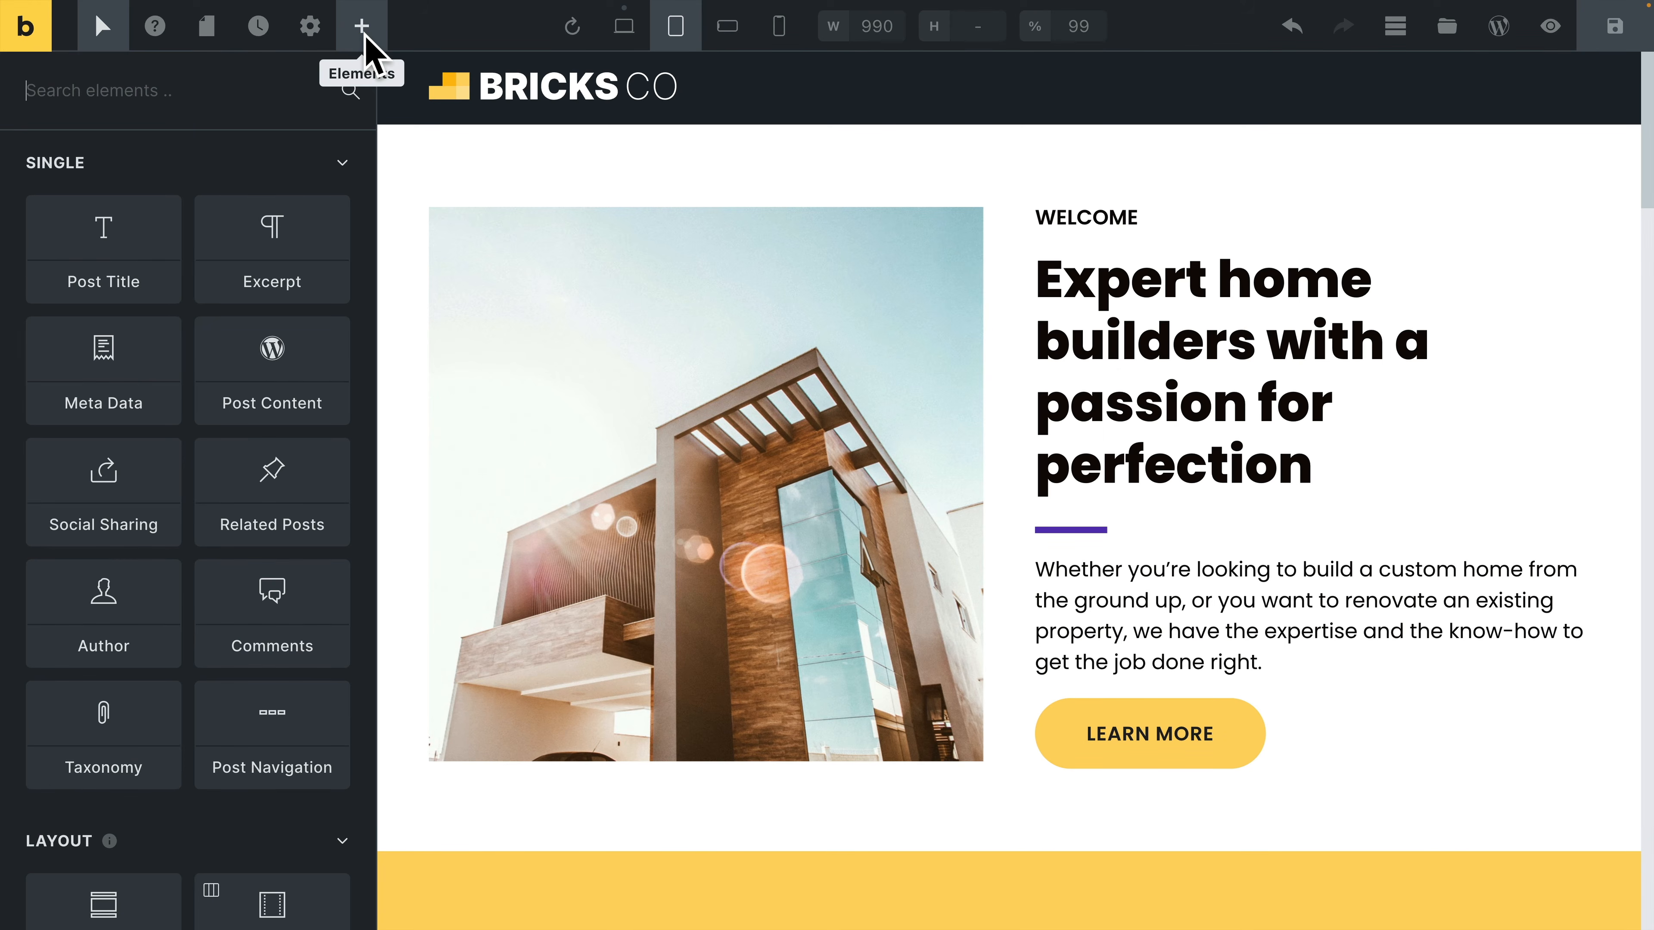
type("toggle")
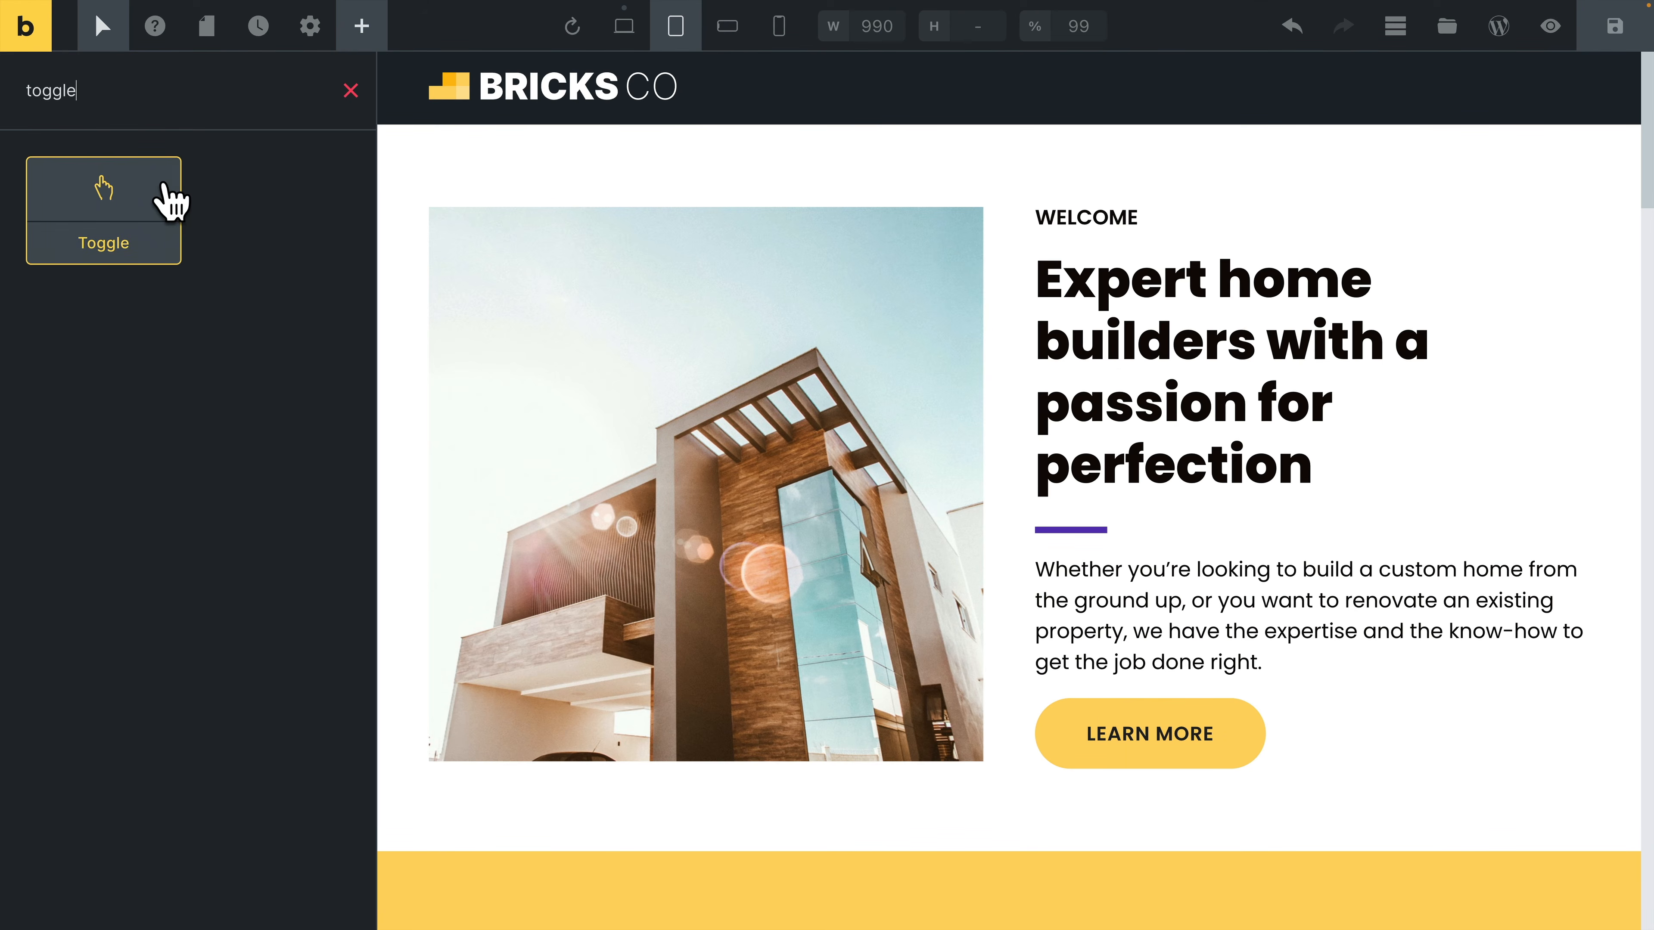
left_click(1395, 29)
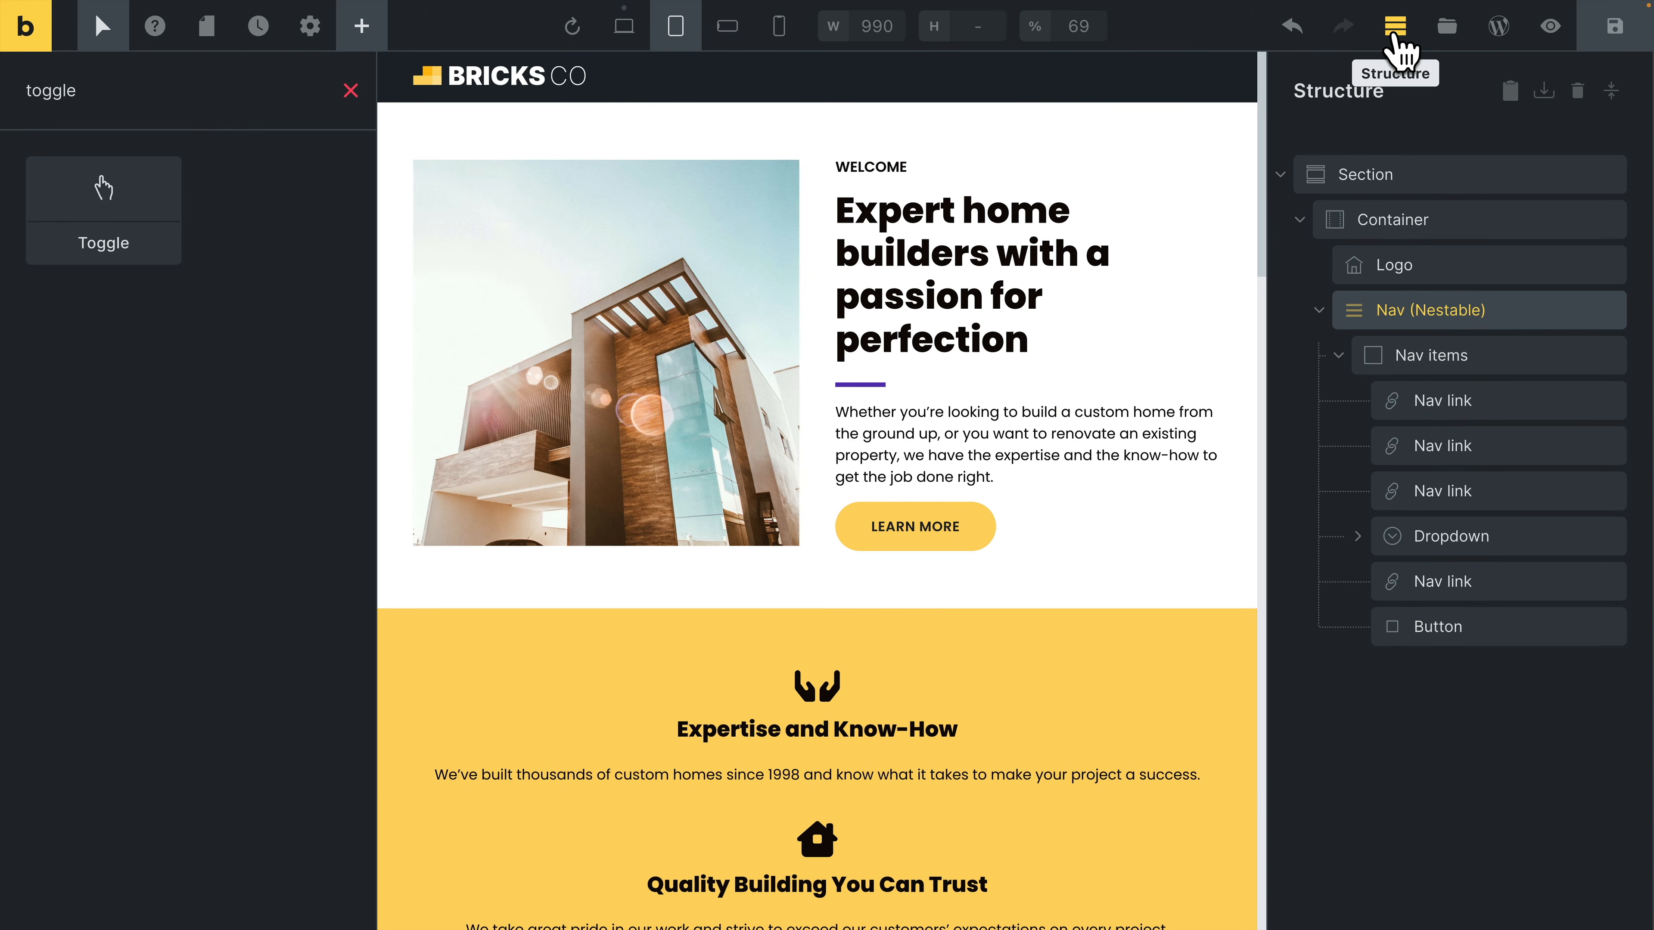
left_click(1338, 357)
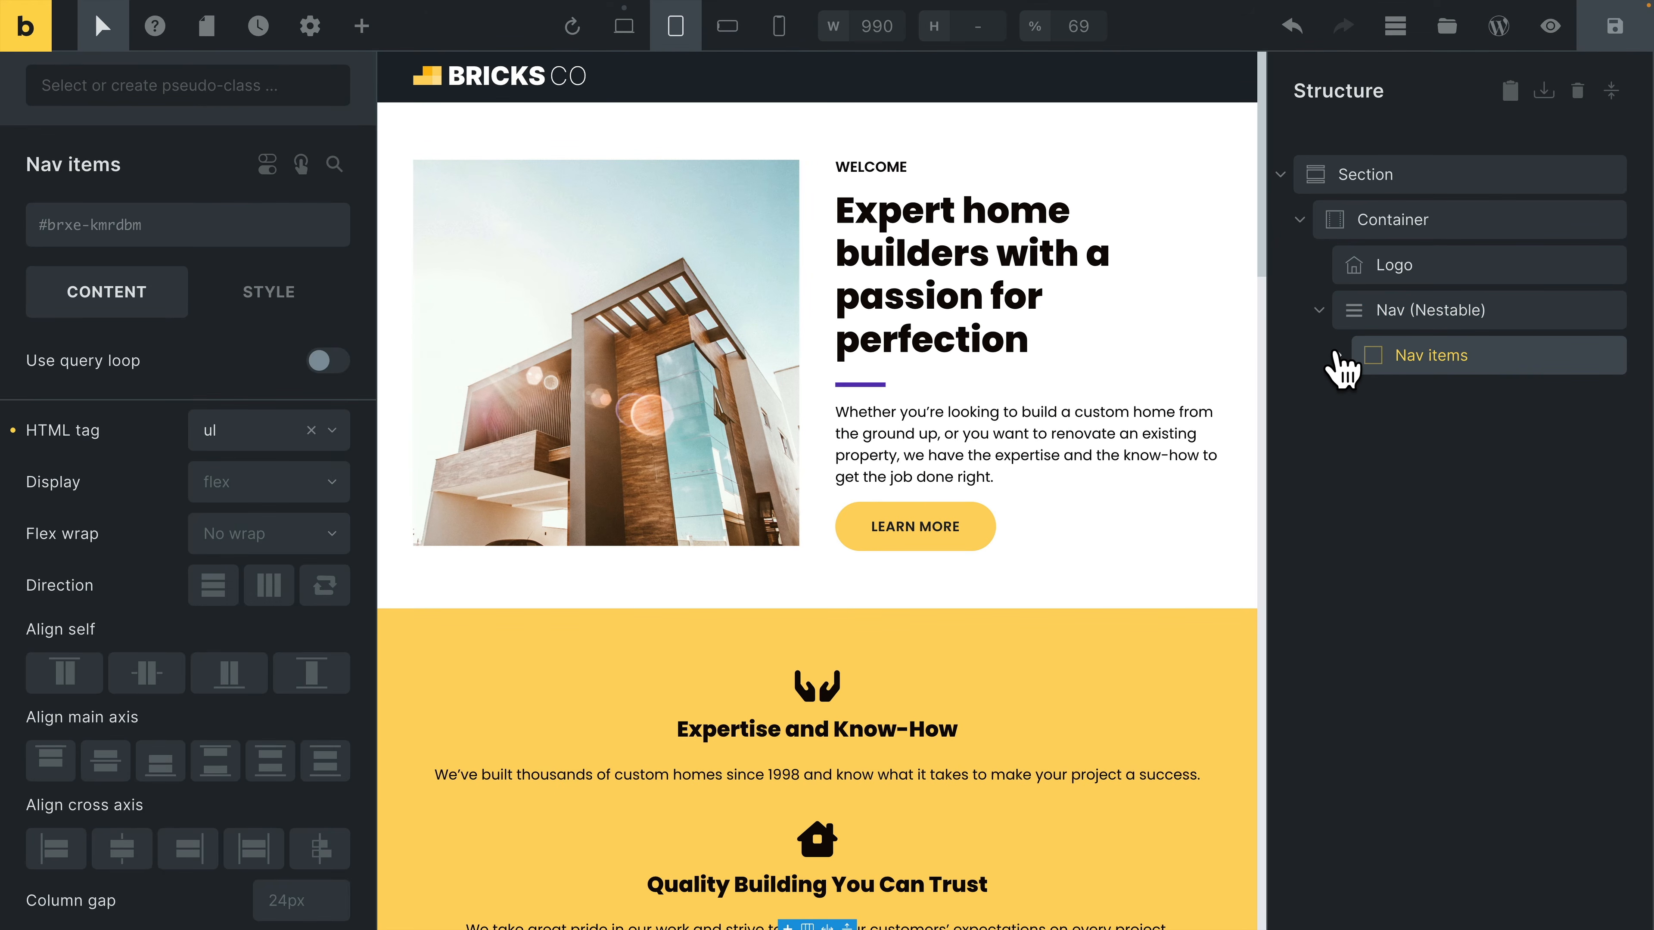
left_click(362, 27)
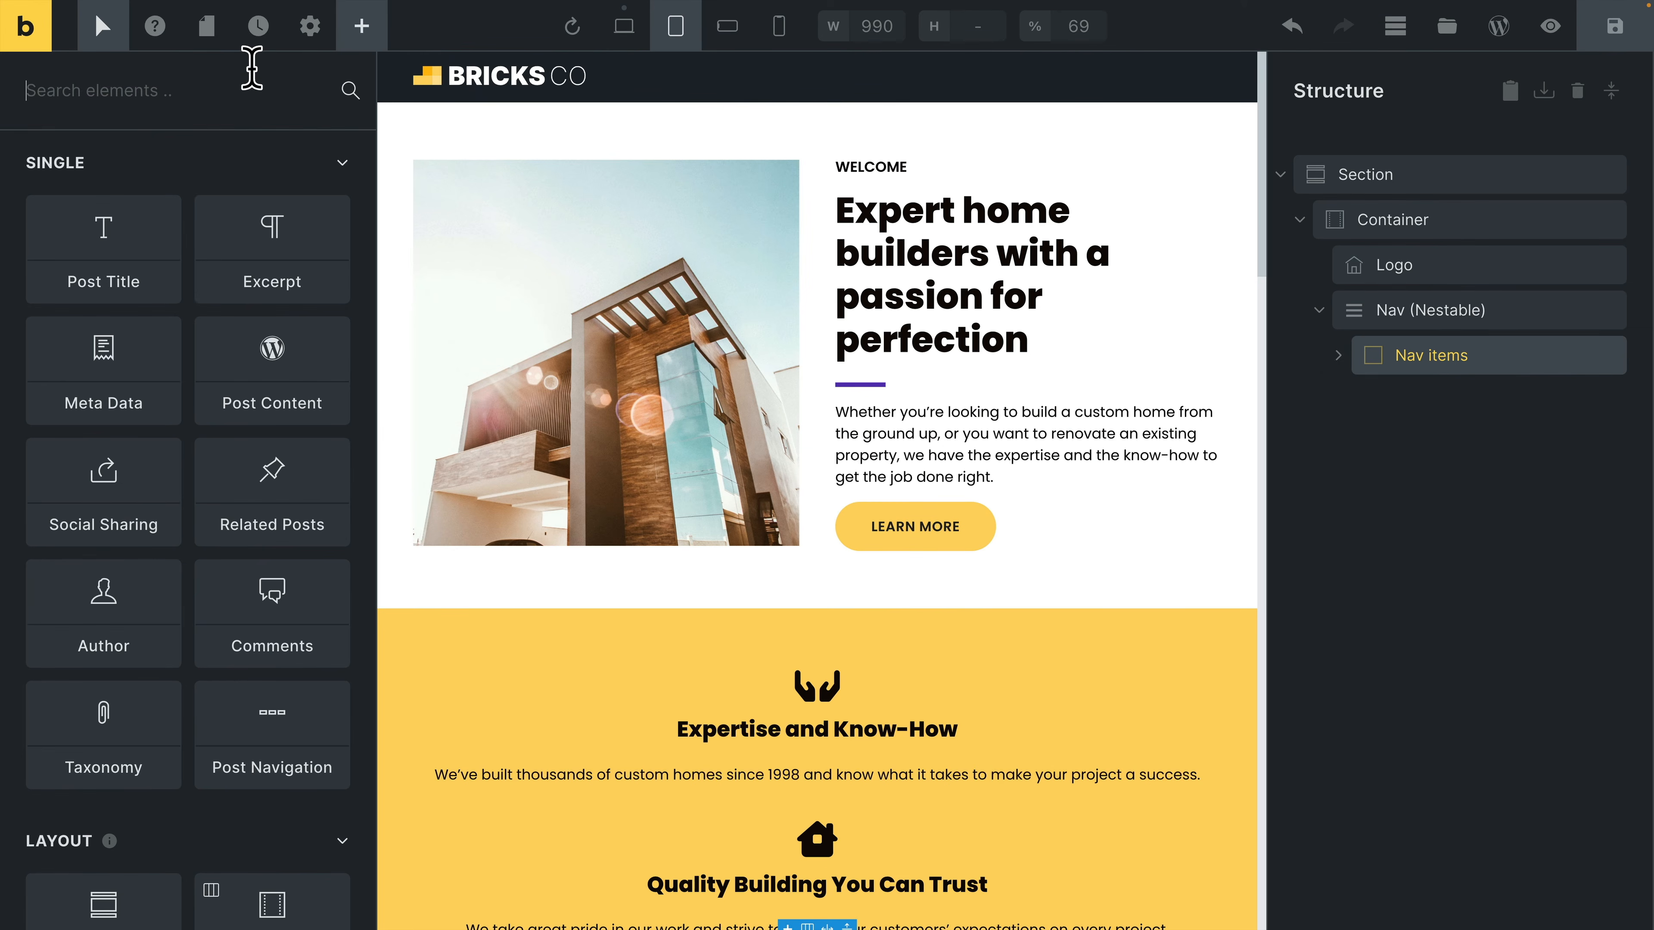
type("togg")
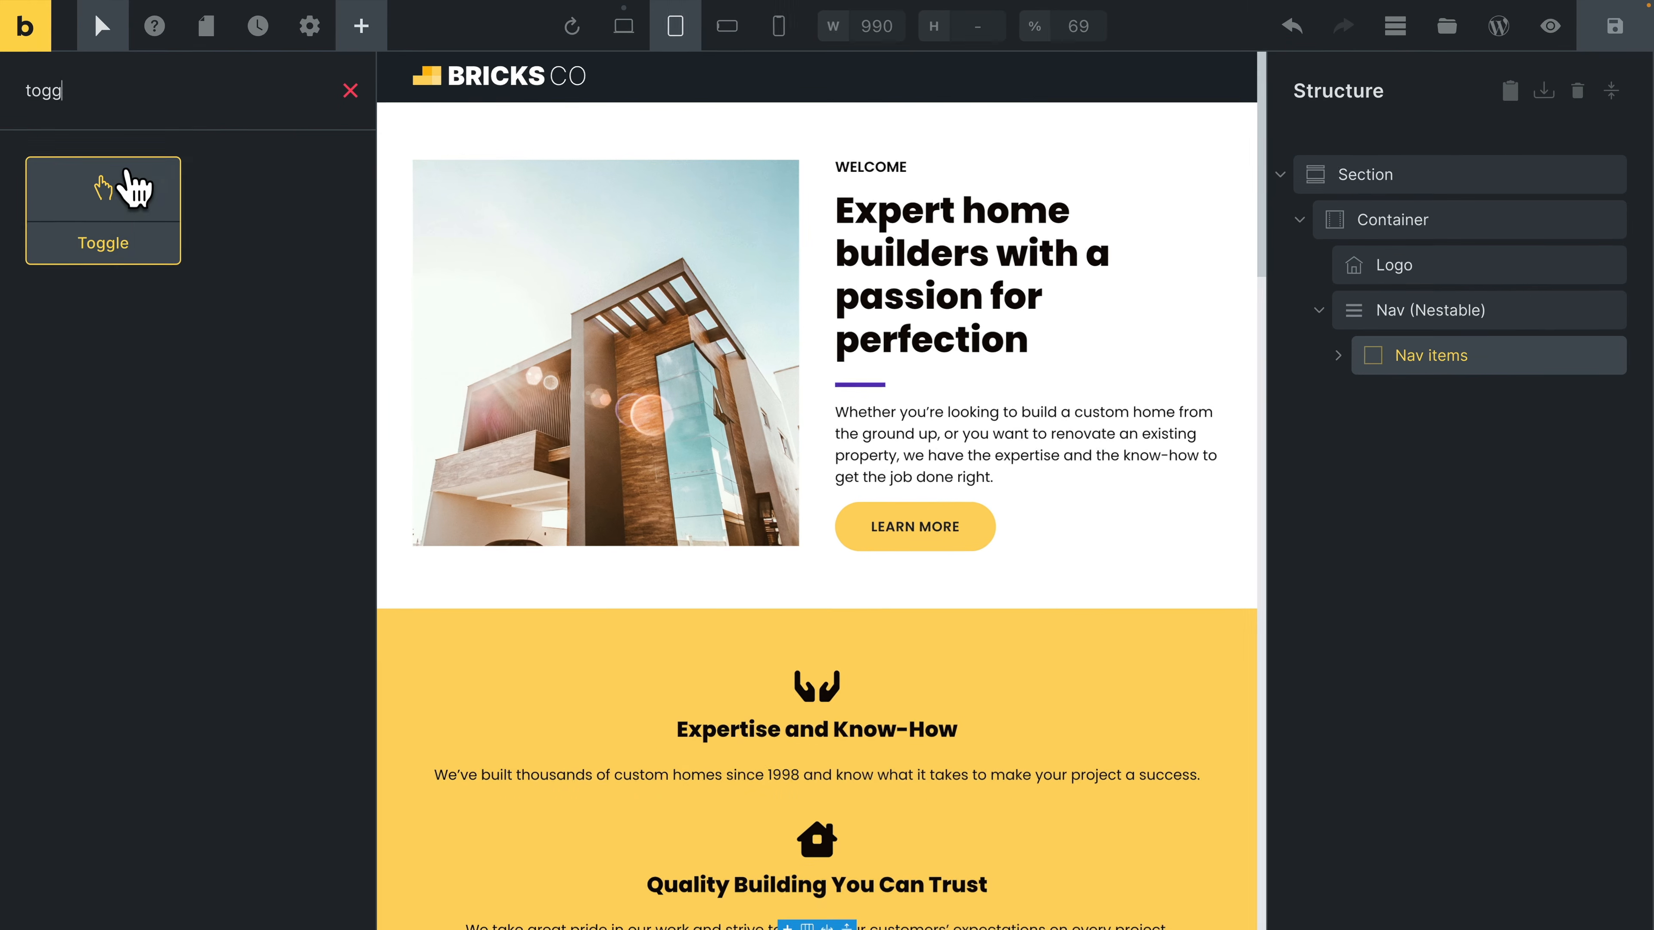
left_click_drag(122, 184, 1358, 390)
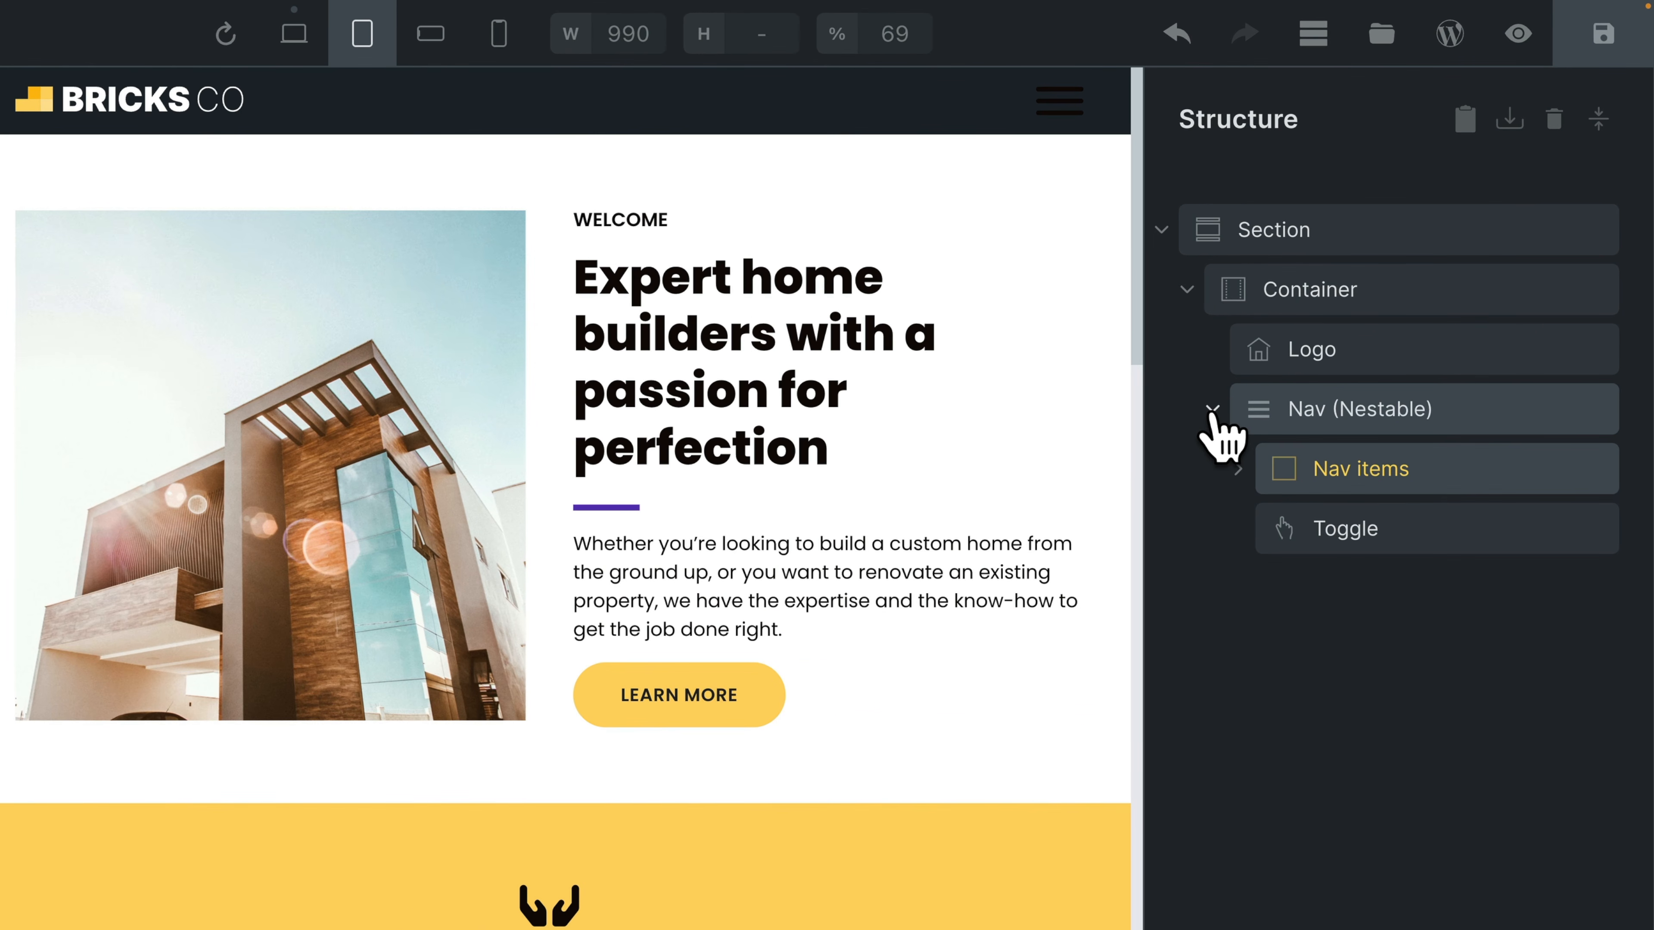
left_click(1319, 310)
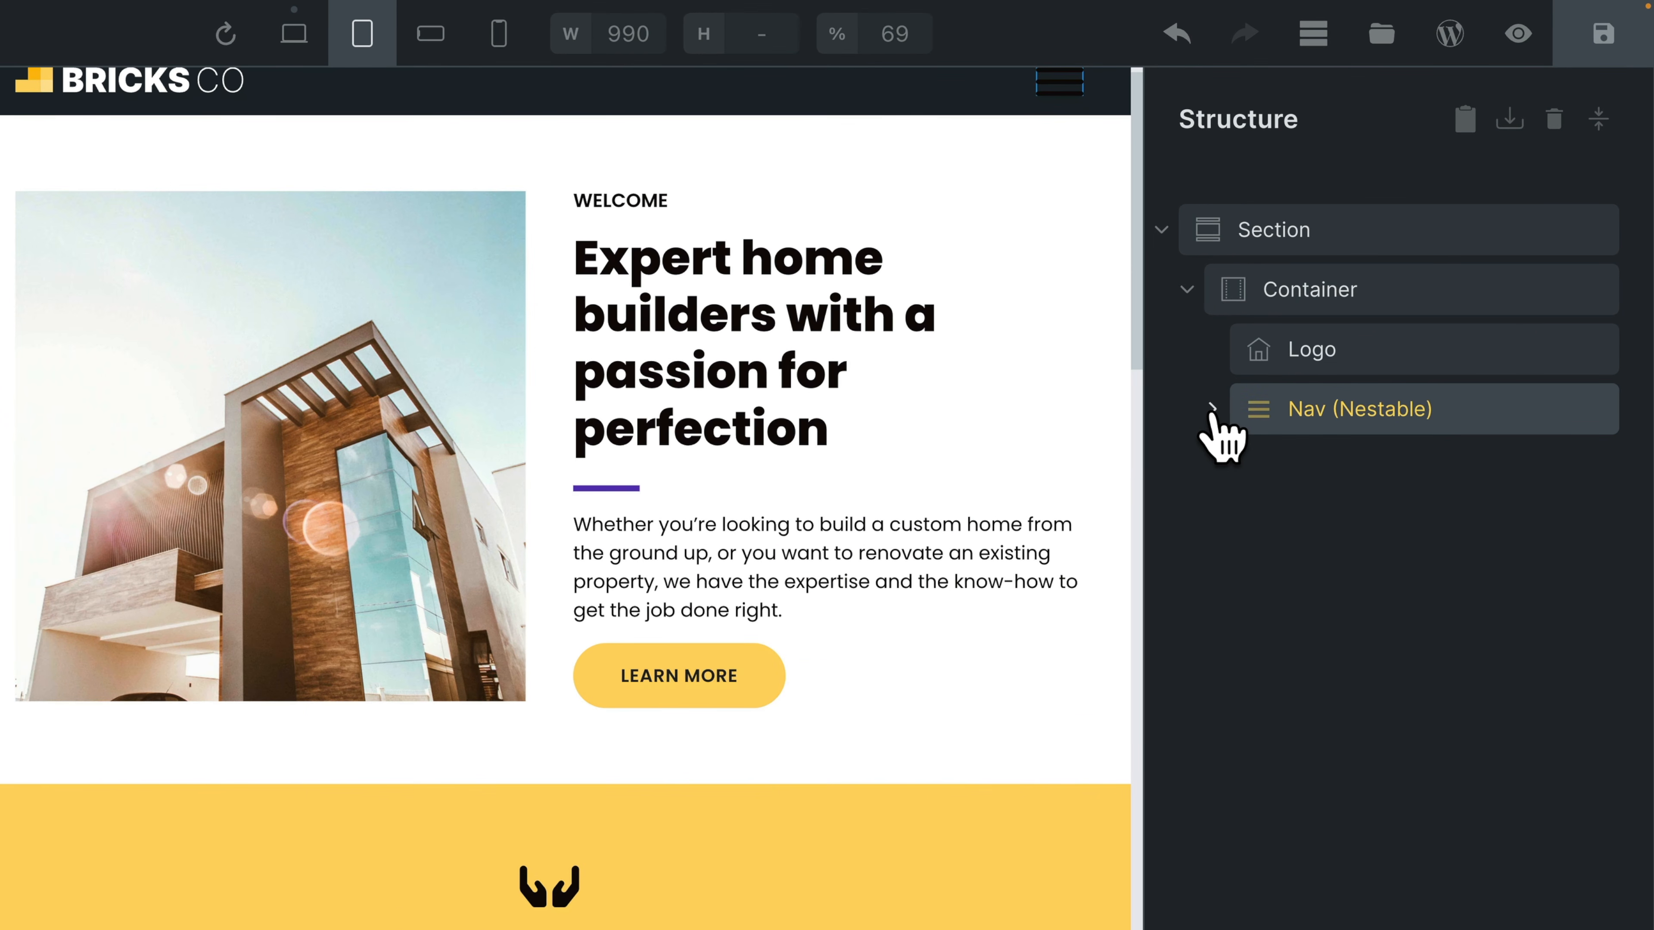
left_click(1212, 409)
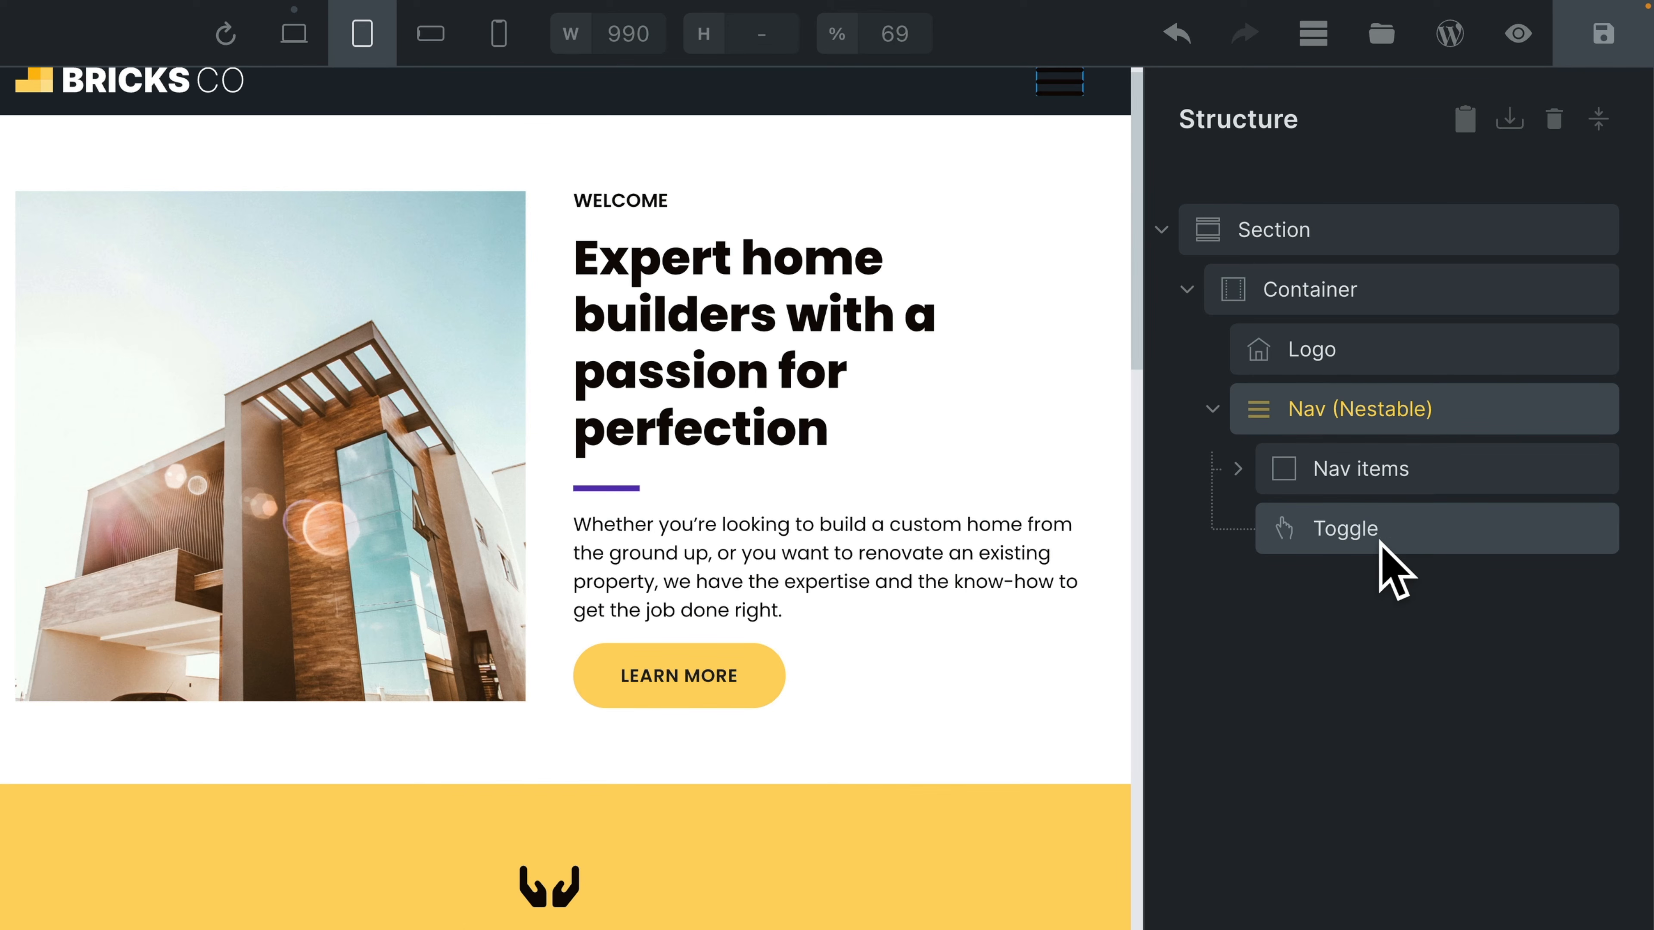
Rename the Toggle element as Toggle (Open Mobile)
double_click(1368, 541)
key("Right")
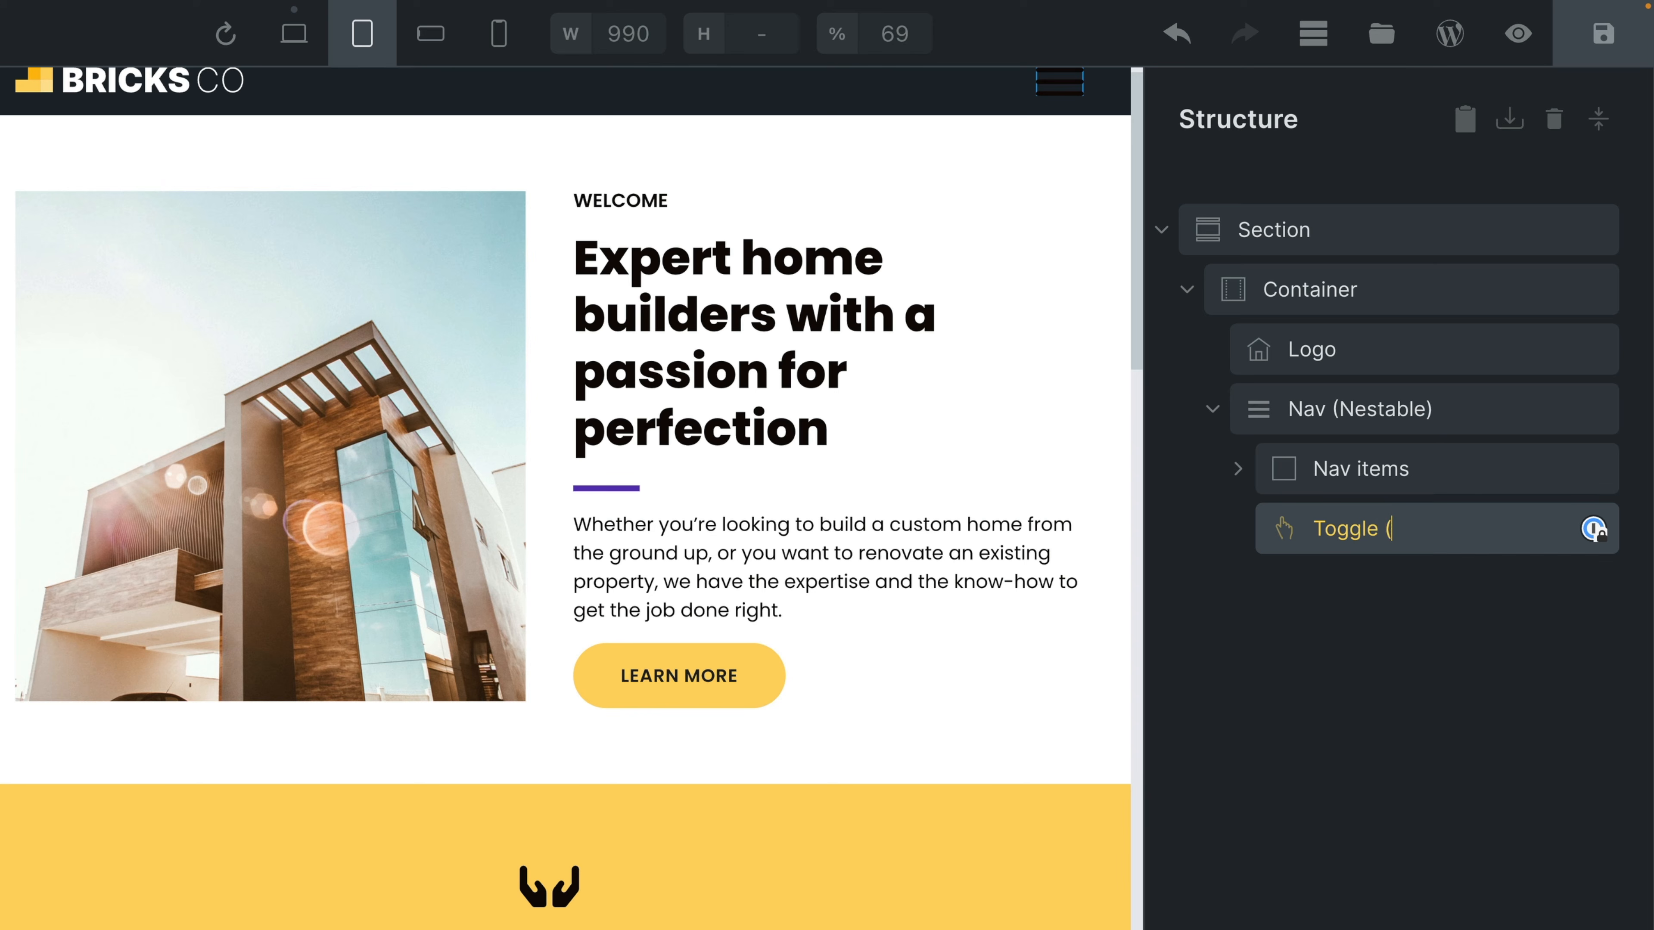
type("(Open Mobile)")
key("Return")
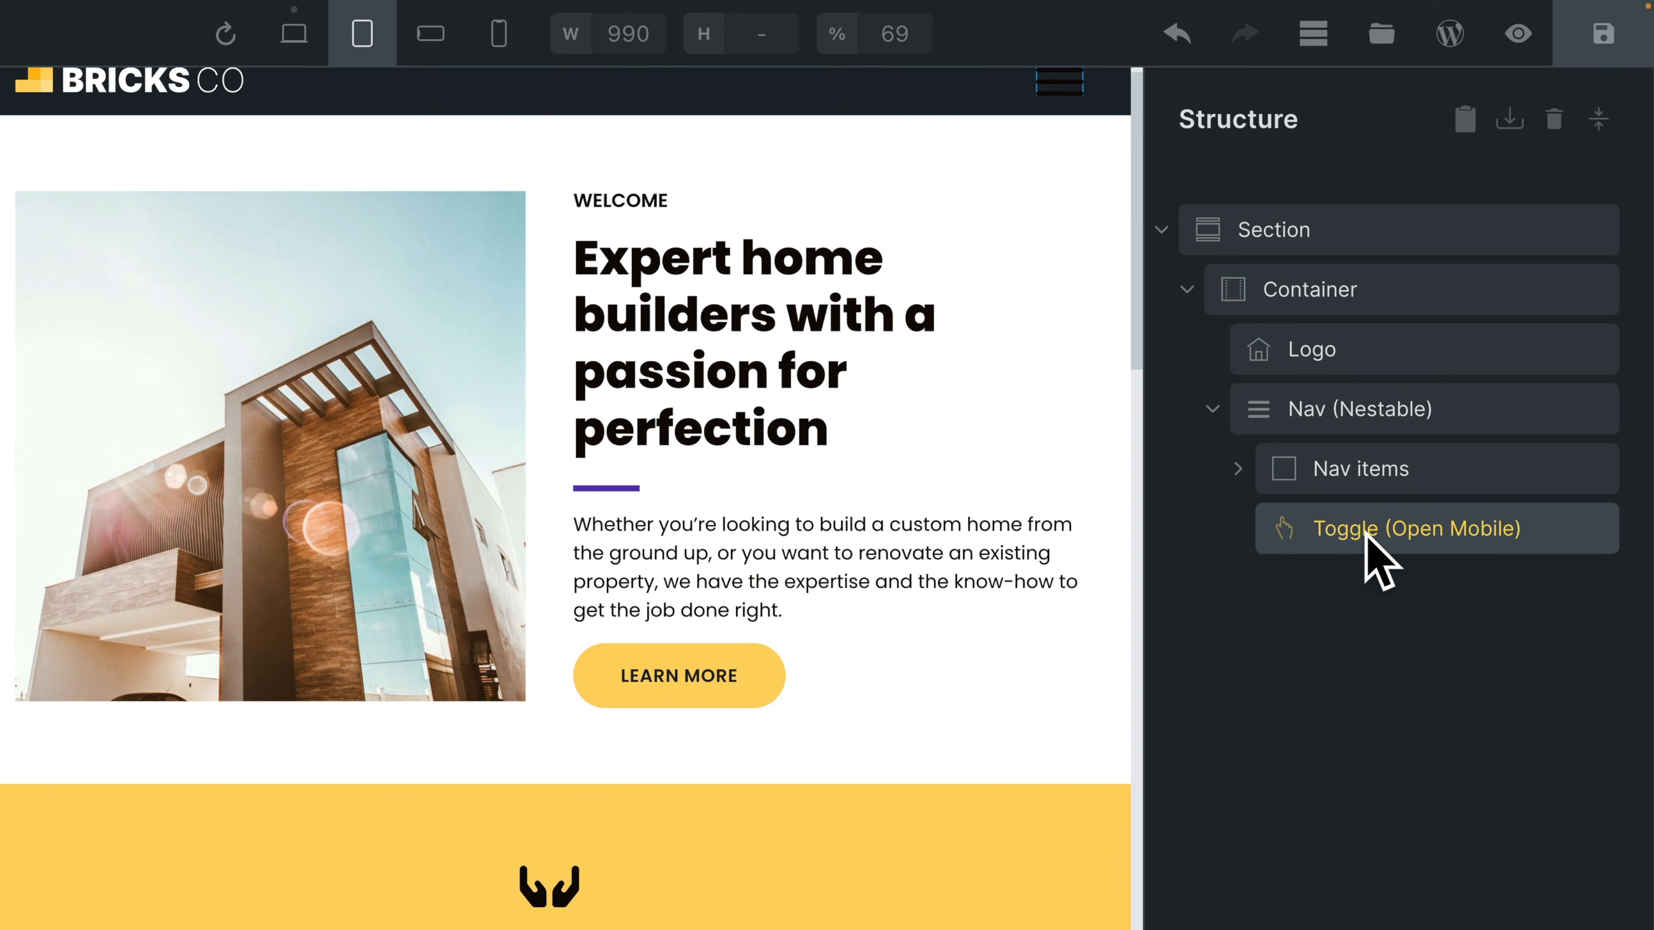
Set the mobile menu of the Nav (Nestable) element to show at the Always breakpoint
scroll(1037, 469, "up", 1)
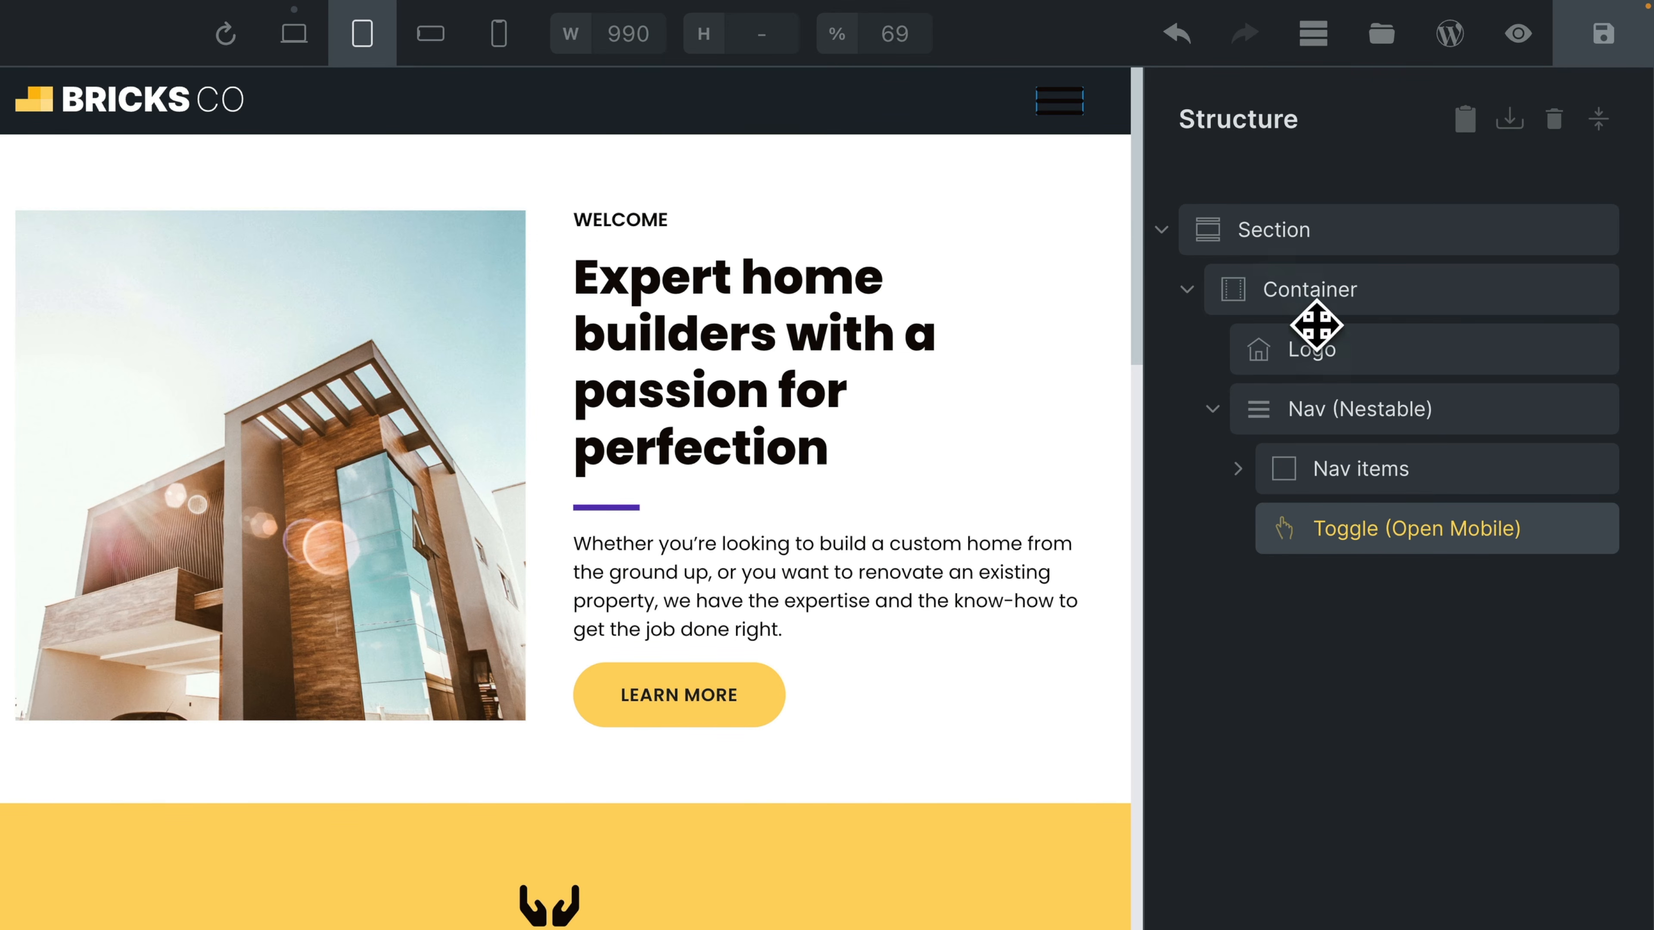
left_click(1353, 403)
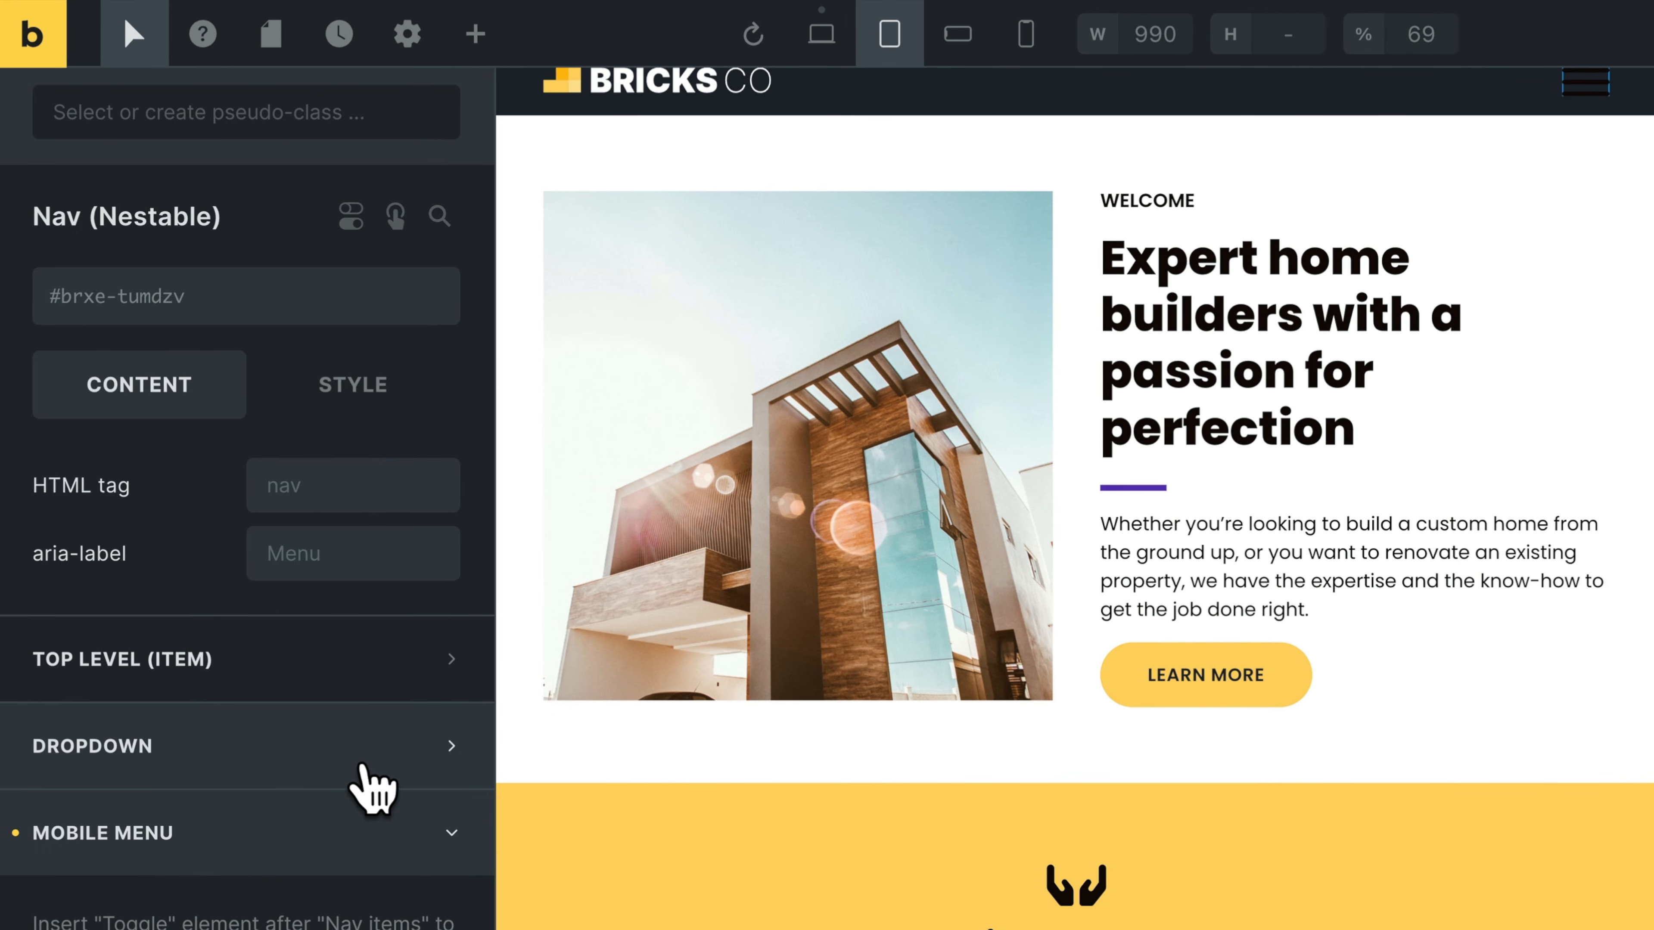
scroll(365, 762, "down", 4)
scroll(345, 729, "down", 2)
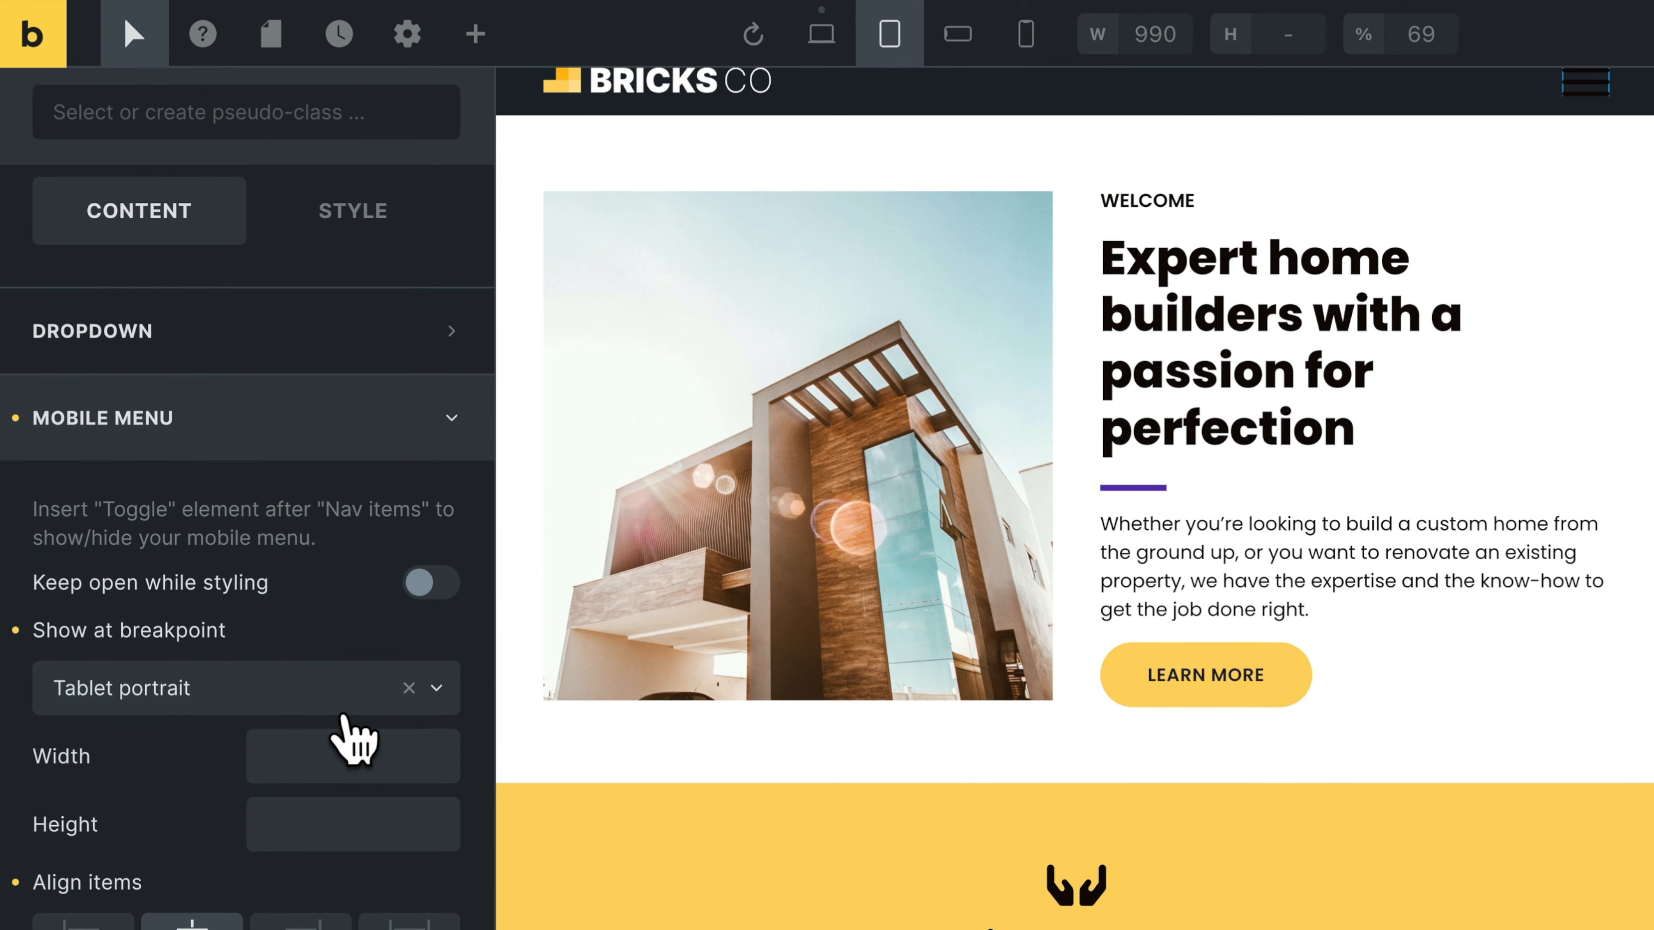
left_click(169, 694)
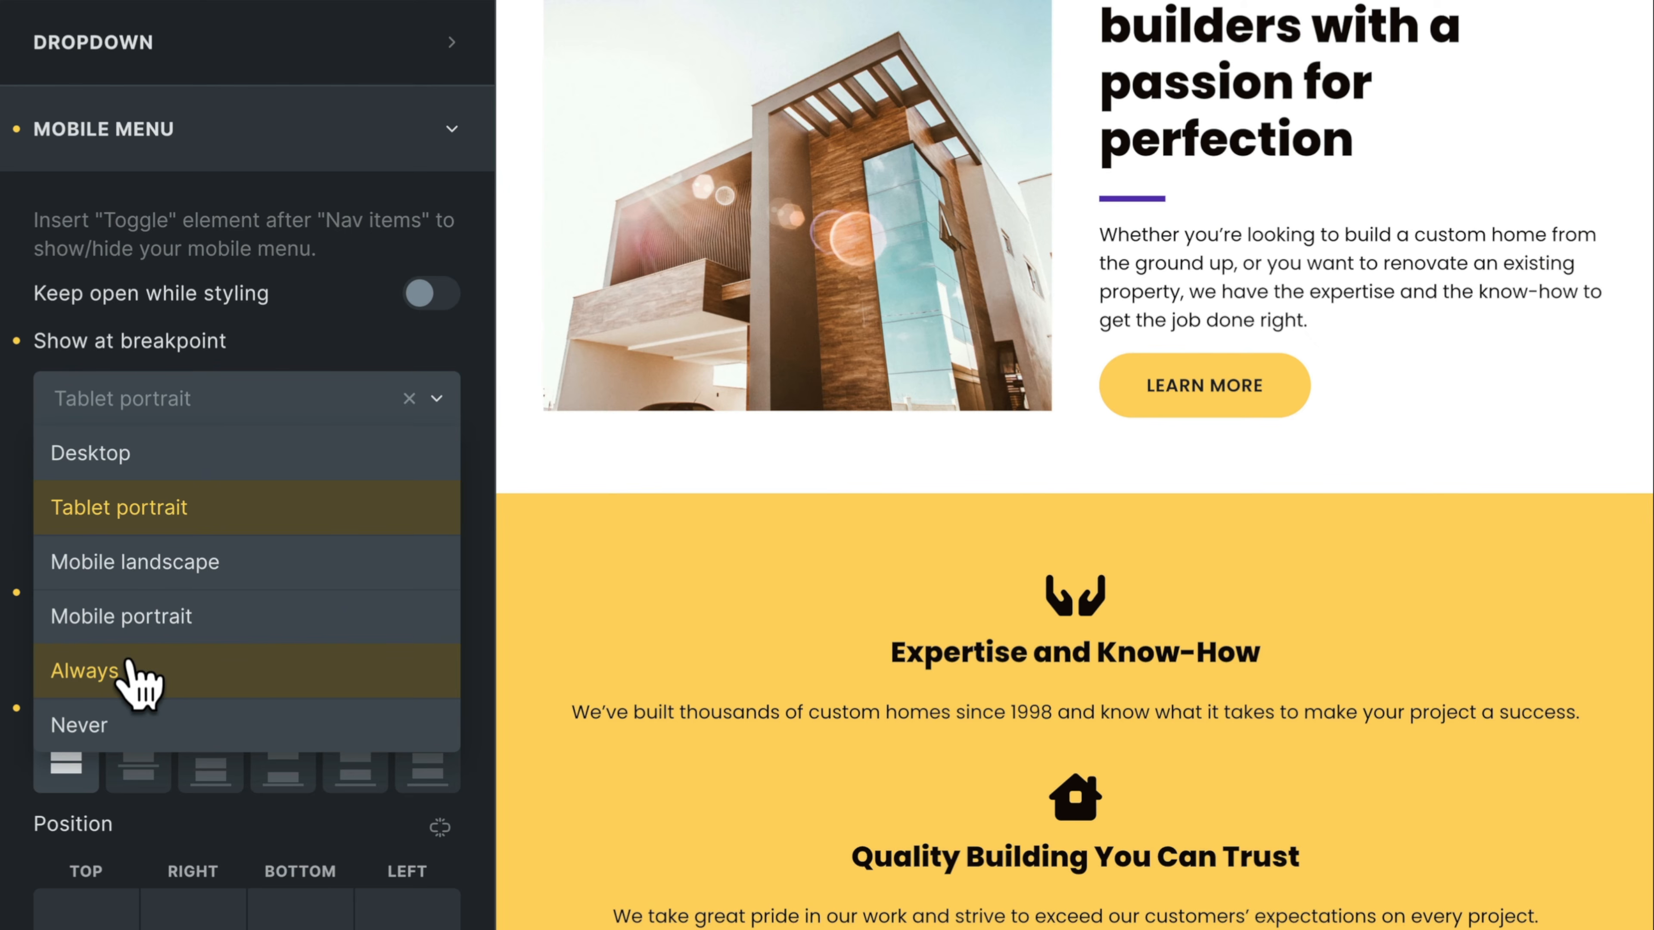
left_click(128, 671)
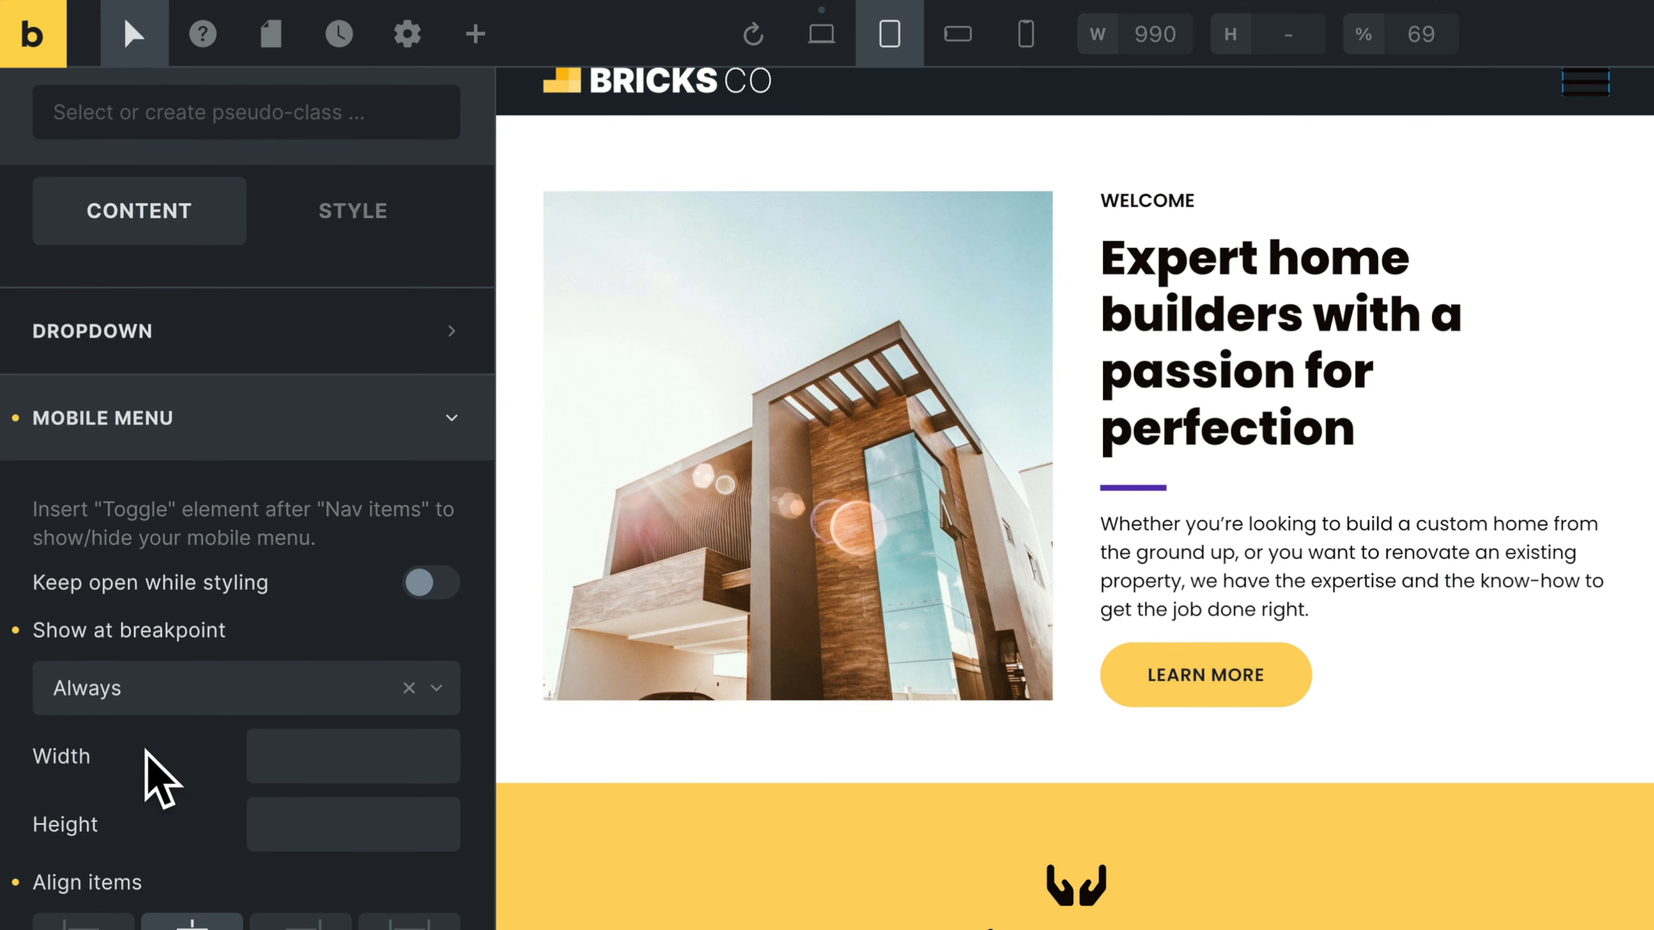
Compare the header's menu toggle on the desktop base breakpoint and on tablet portrait
scroll(771, 628, "up", 1)
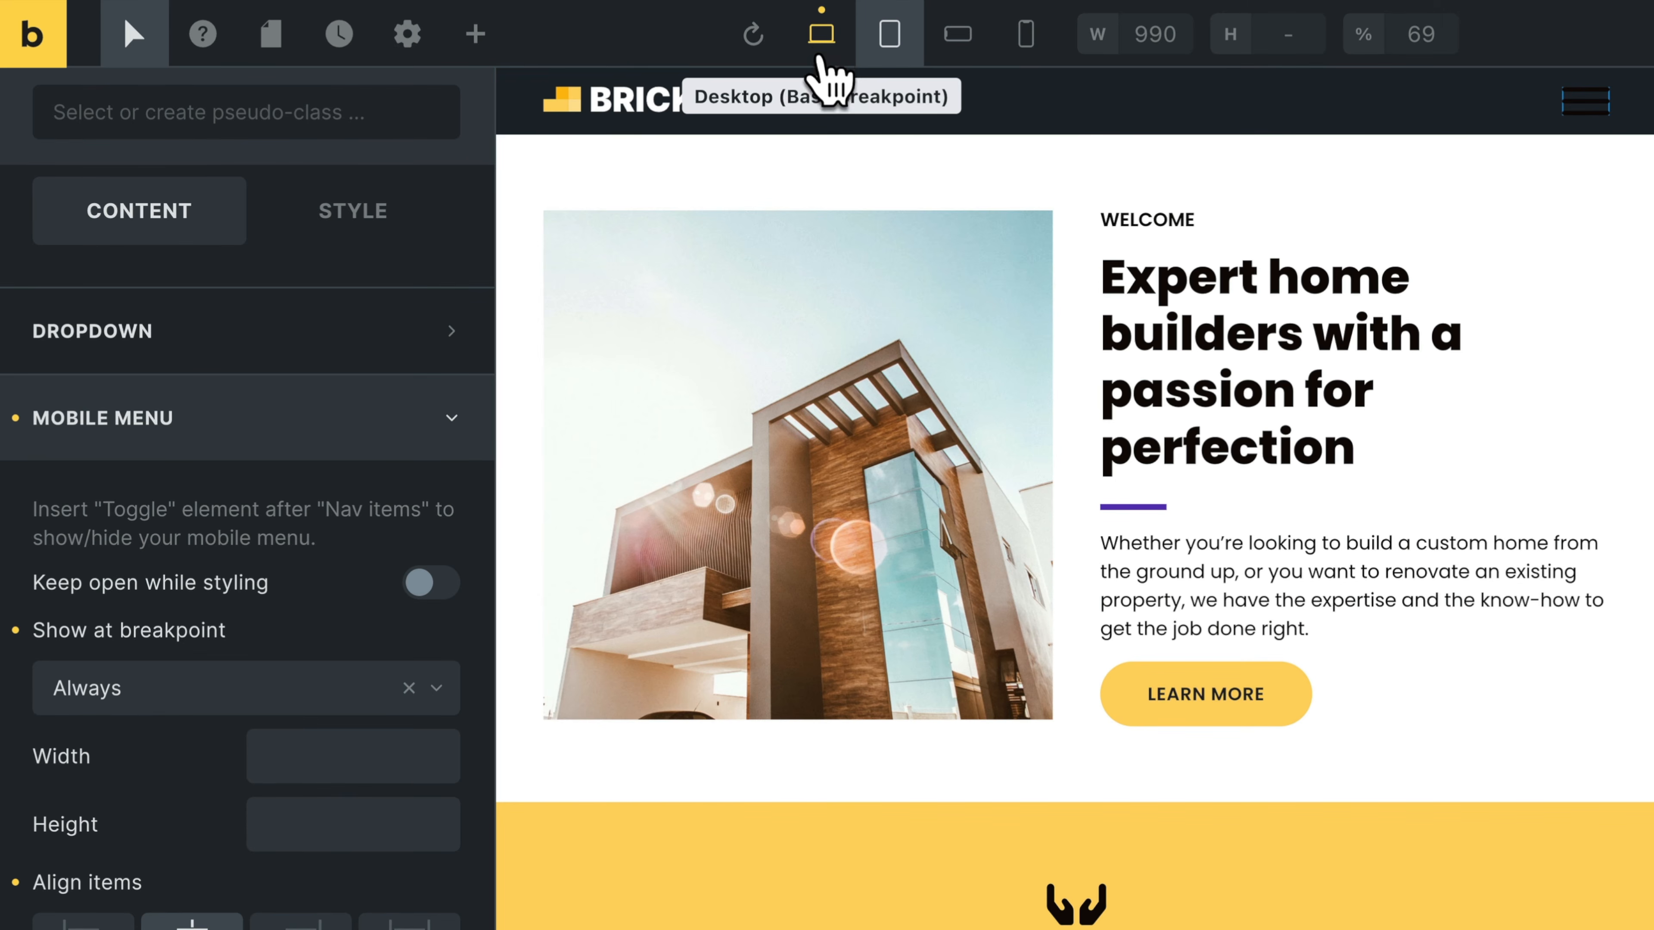
left_click(822, 37)
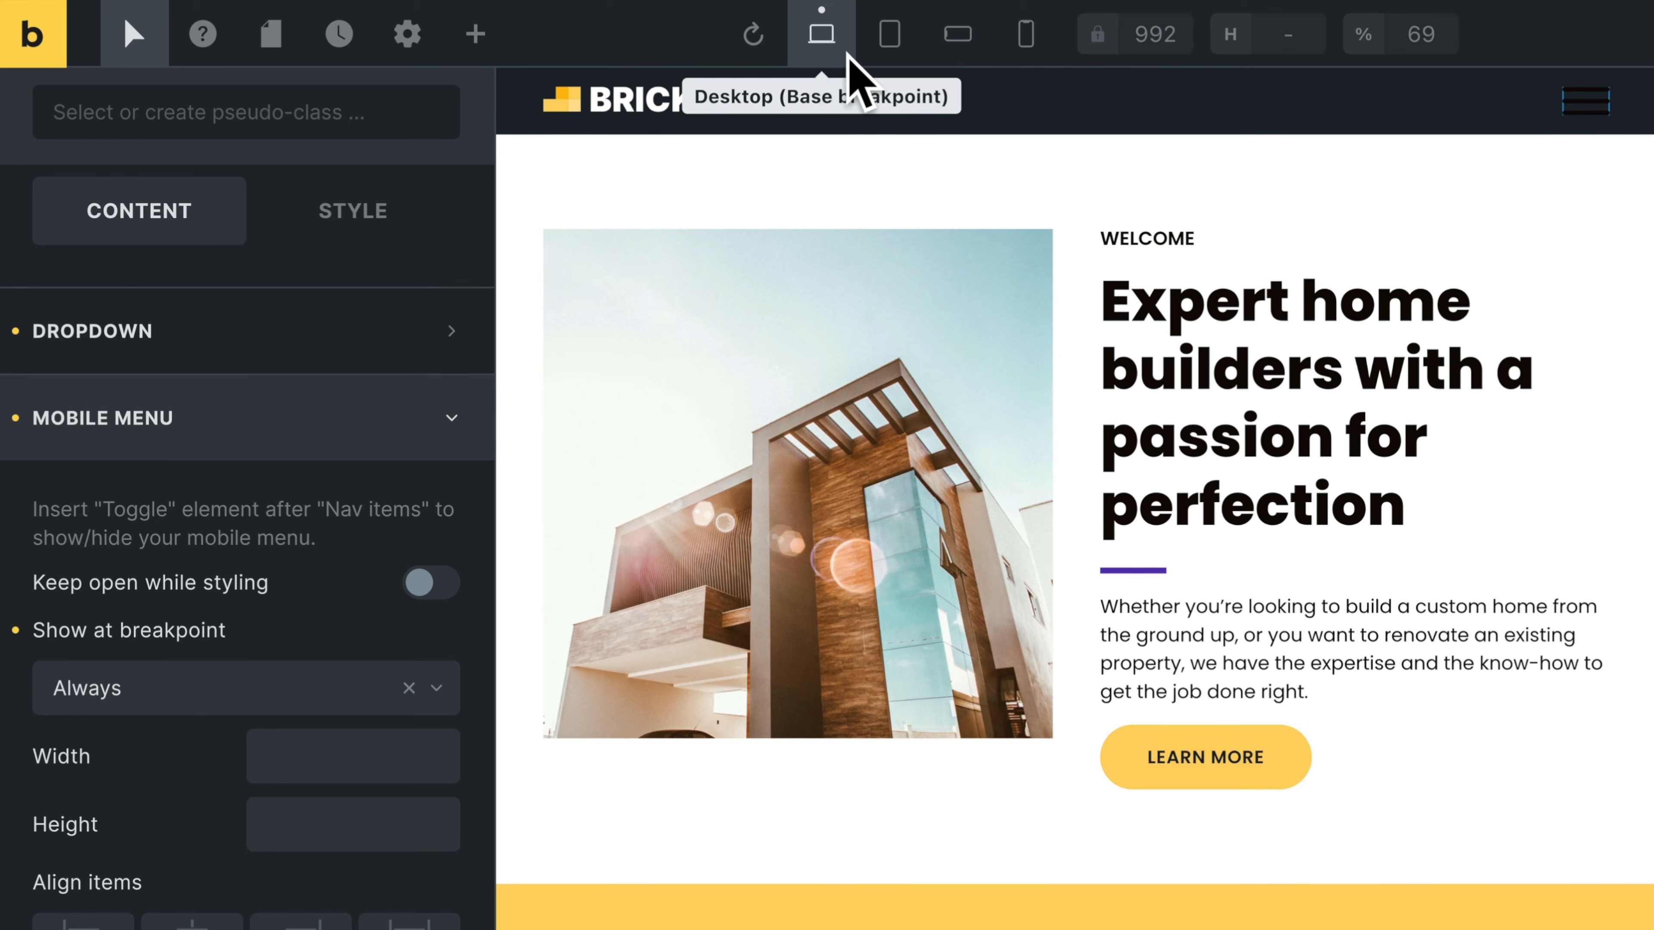
left_click(889, 47)
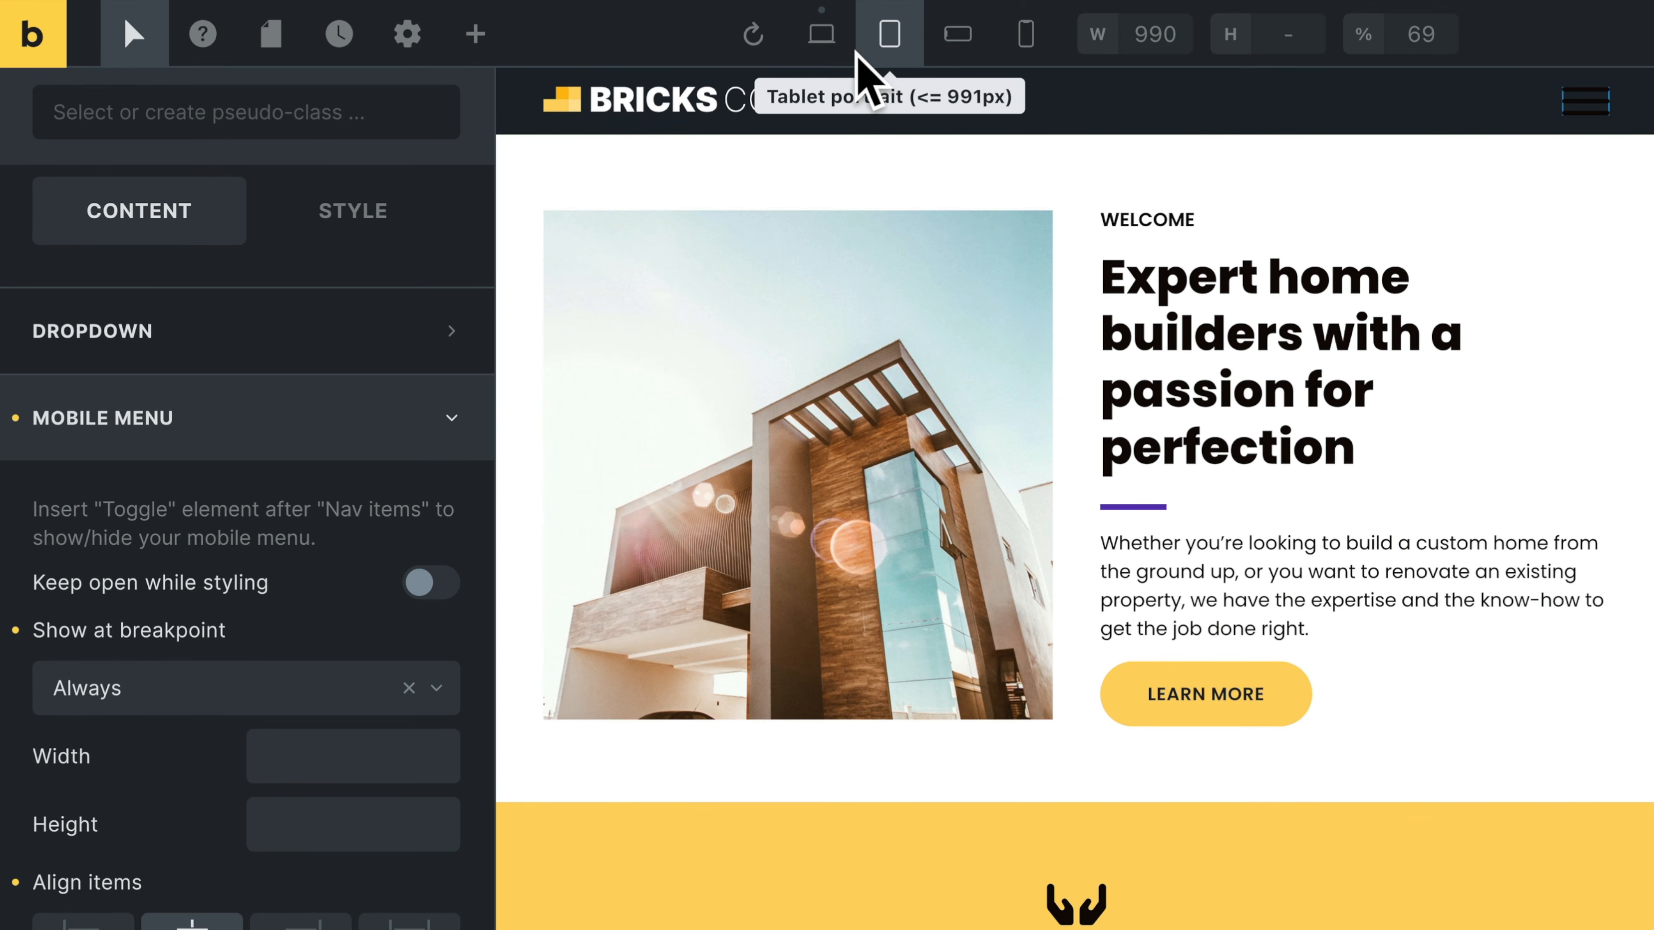
On the desktop breakpoint, set the bar color of Toggle (Open Mobile) to white and its scale to 0.7
left_click(824, 38)
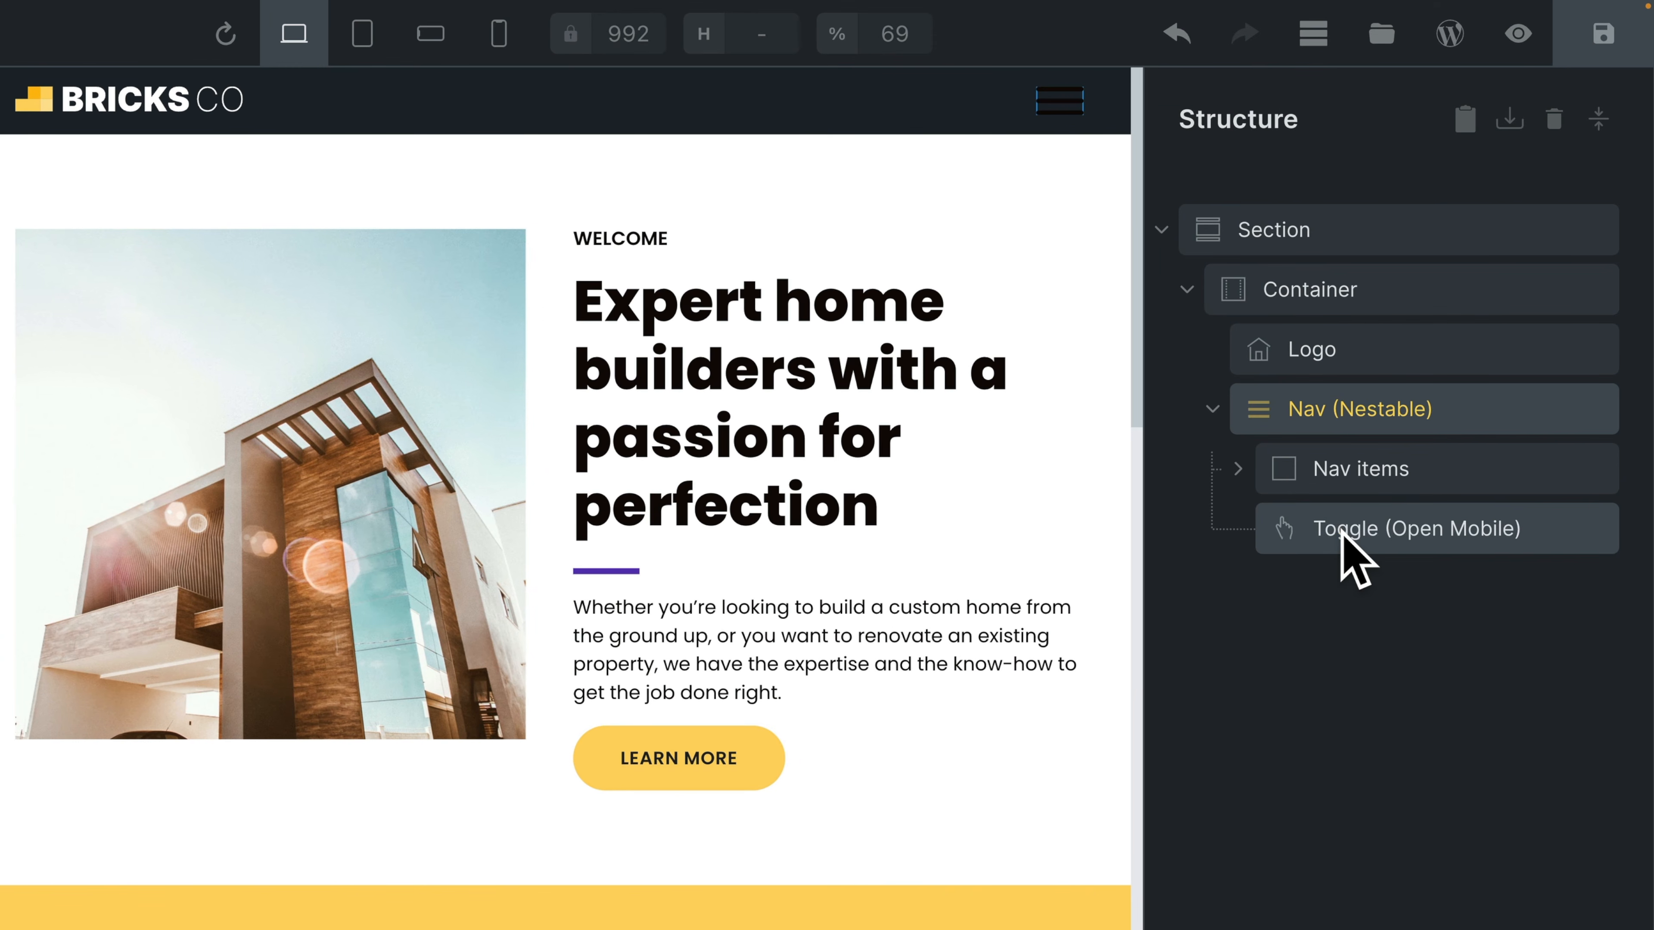
left_click(1348, 529)
left_click(1313, 34)
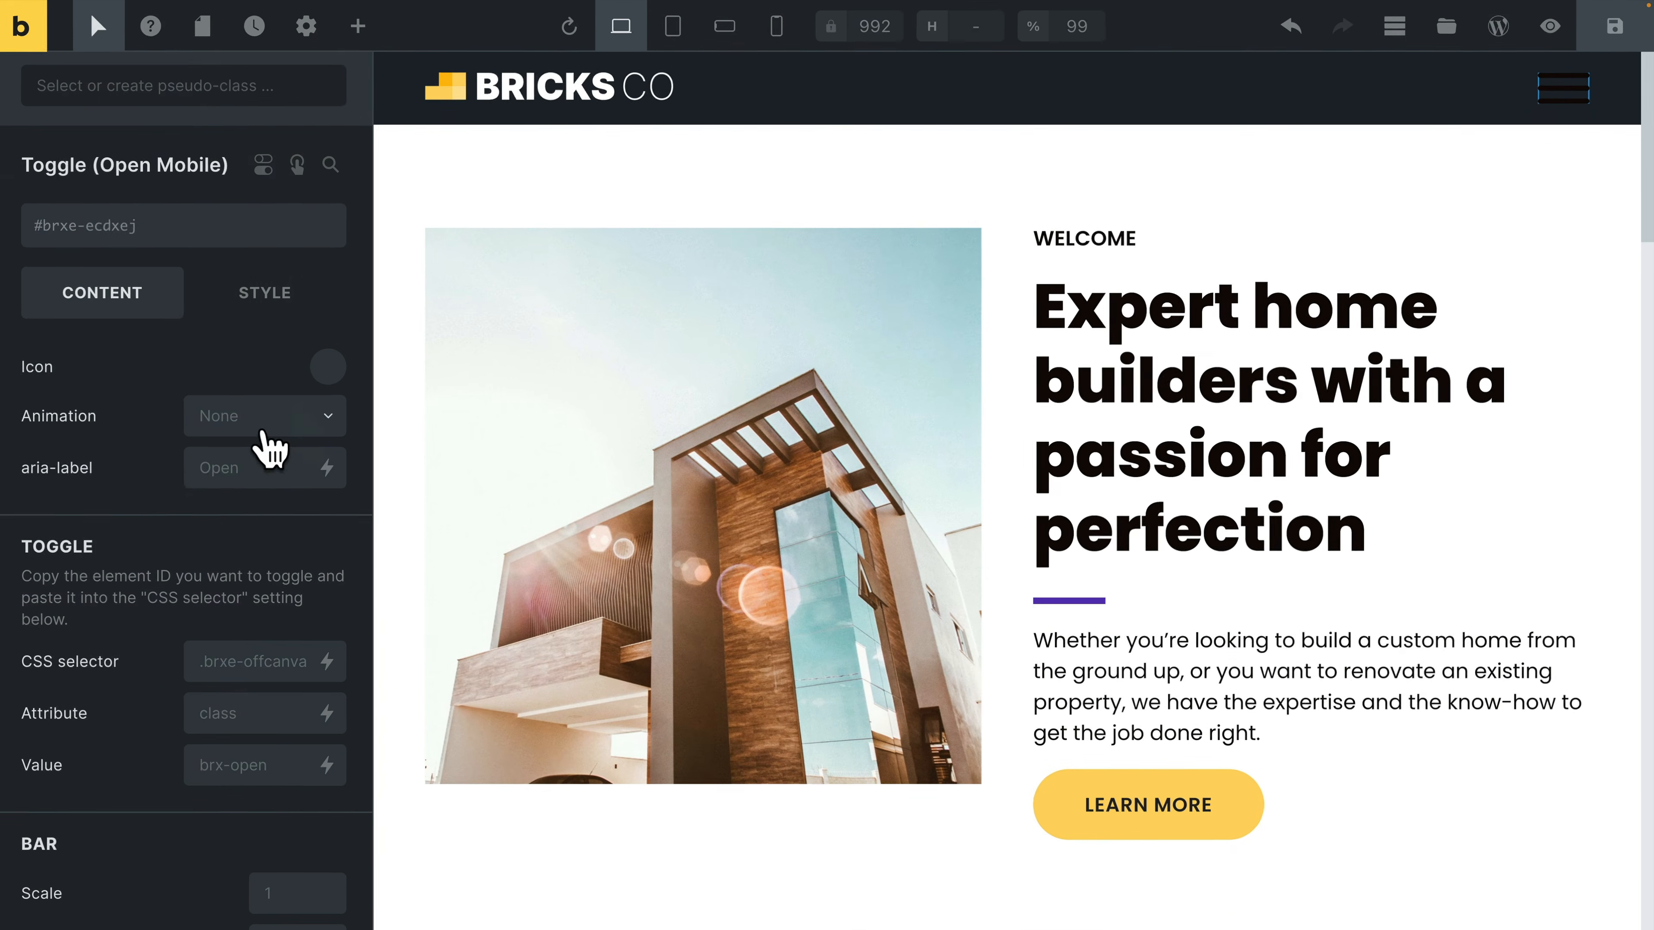
scroll(196, 495, "down", 3)
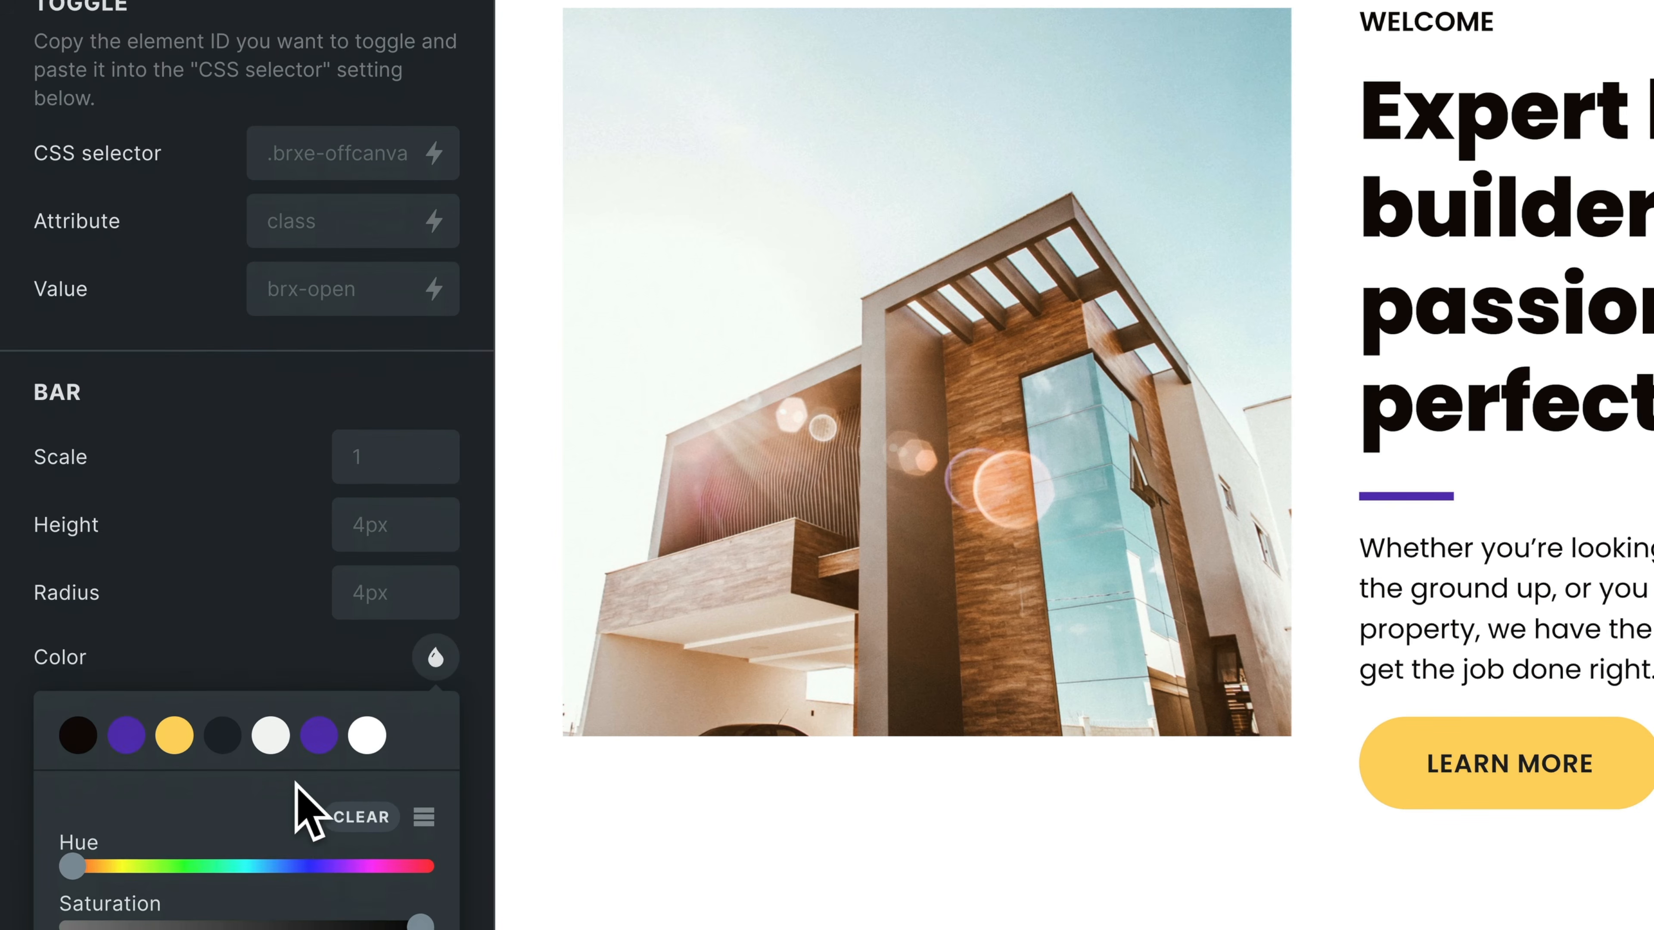
left_click(368, 687)
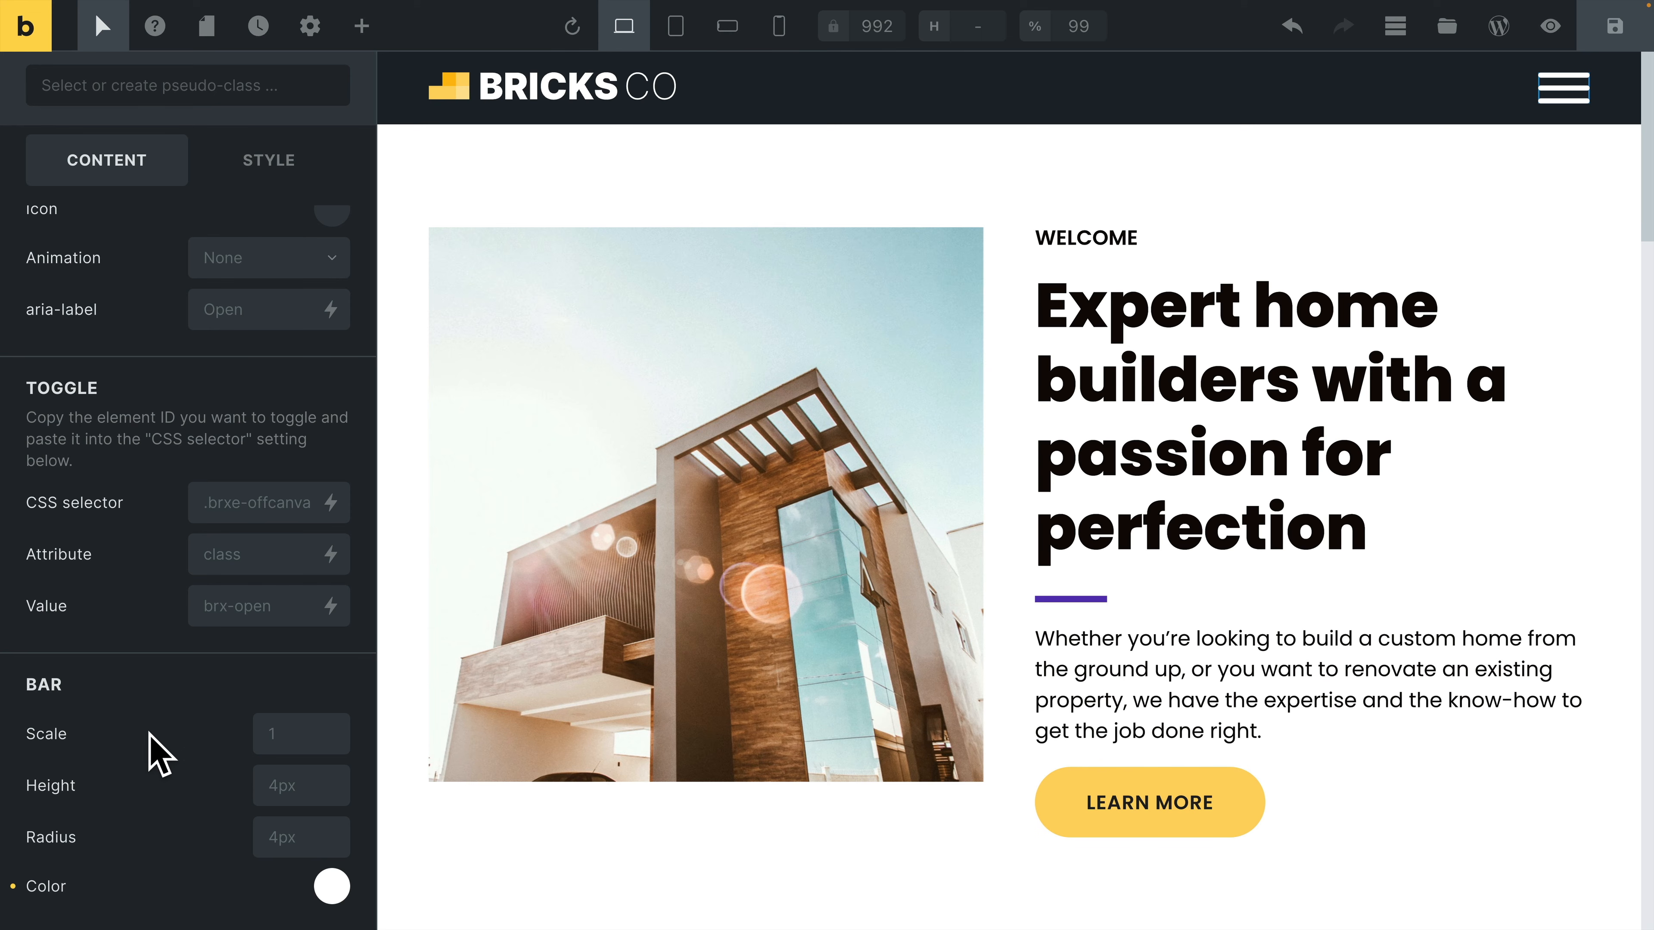
left_click(284, 734)
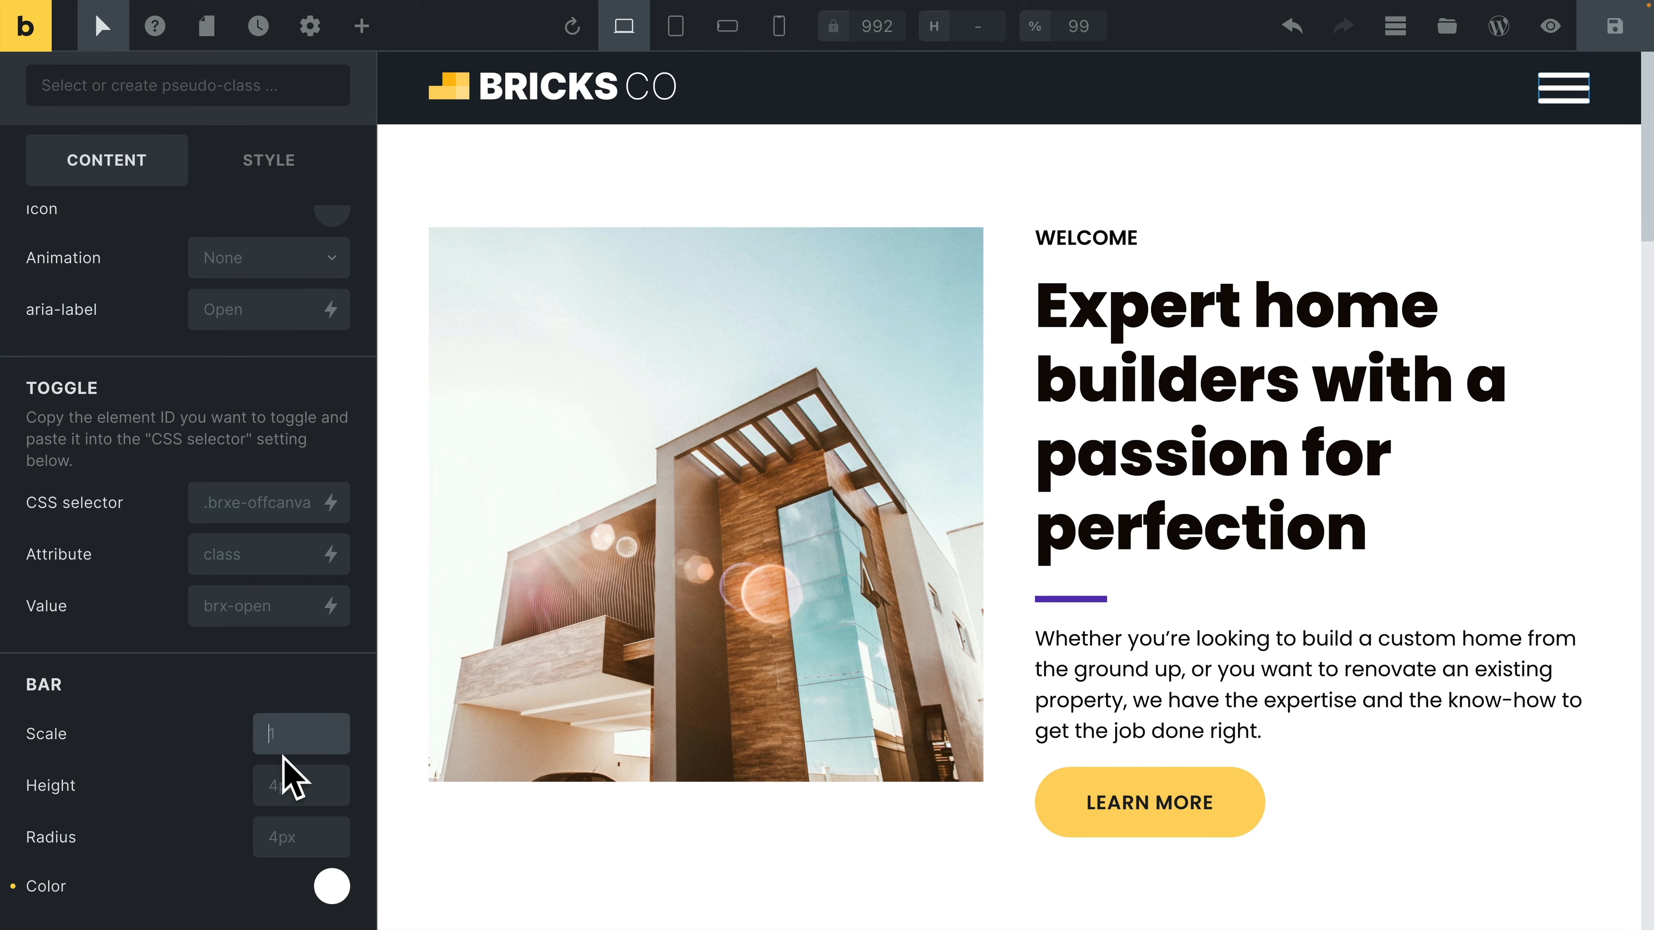
type("0.8")
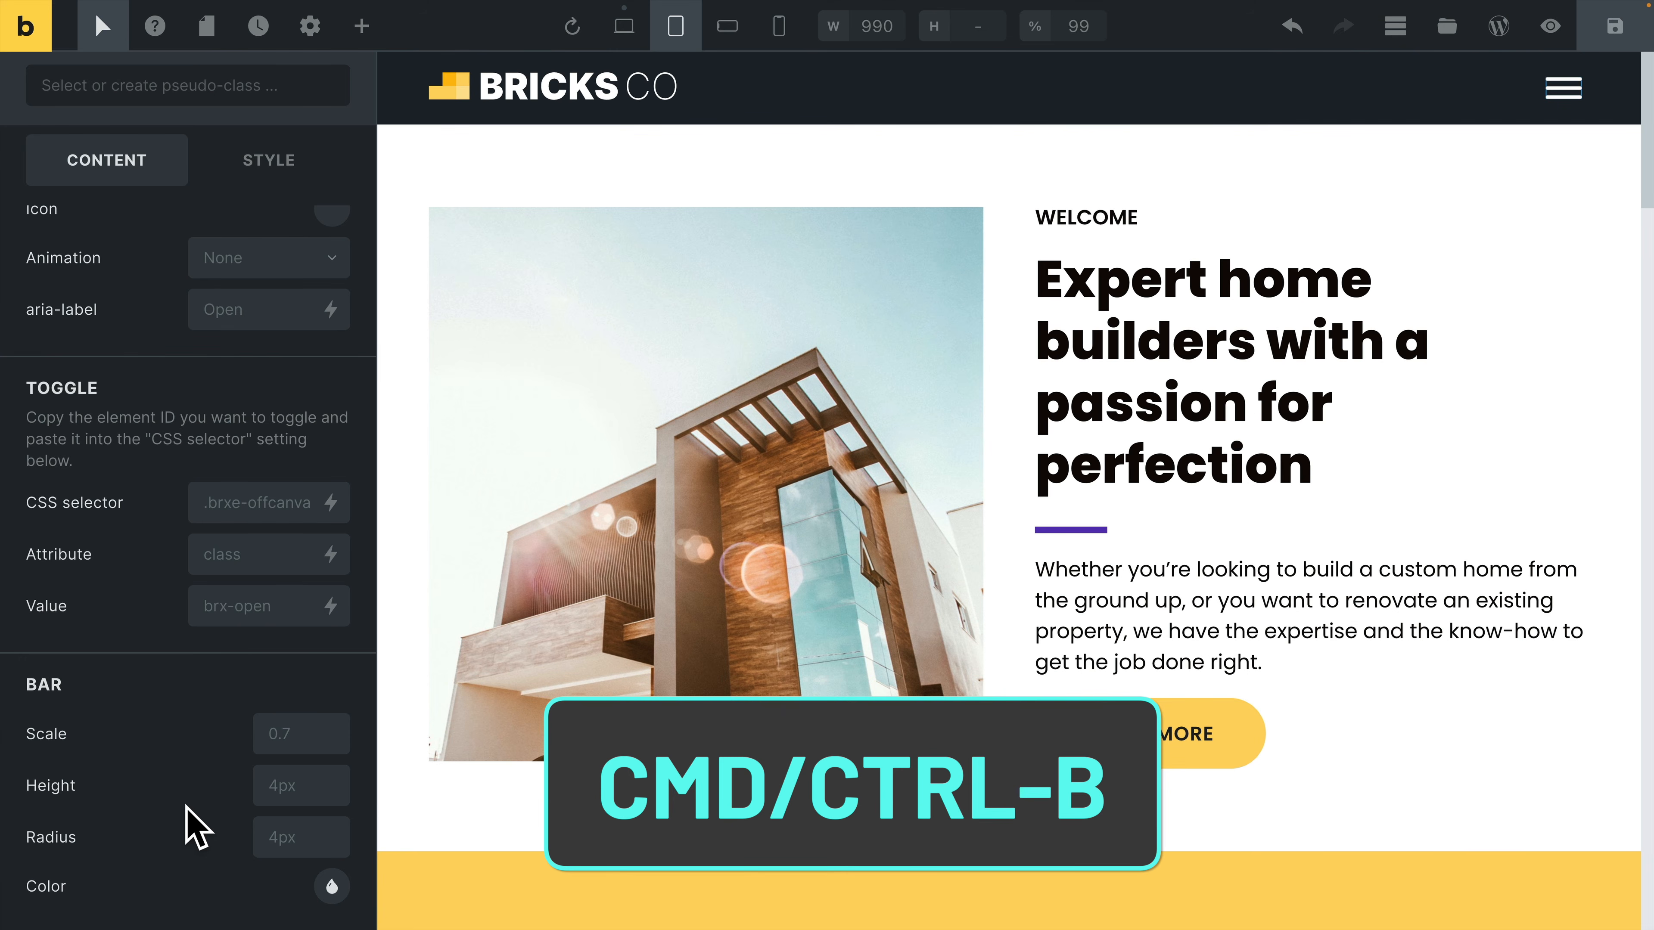
Preview the resized toggle on the mobile landscape and mobile portrait breakpoints, and return to desktop
key("ctrl+b")
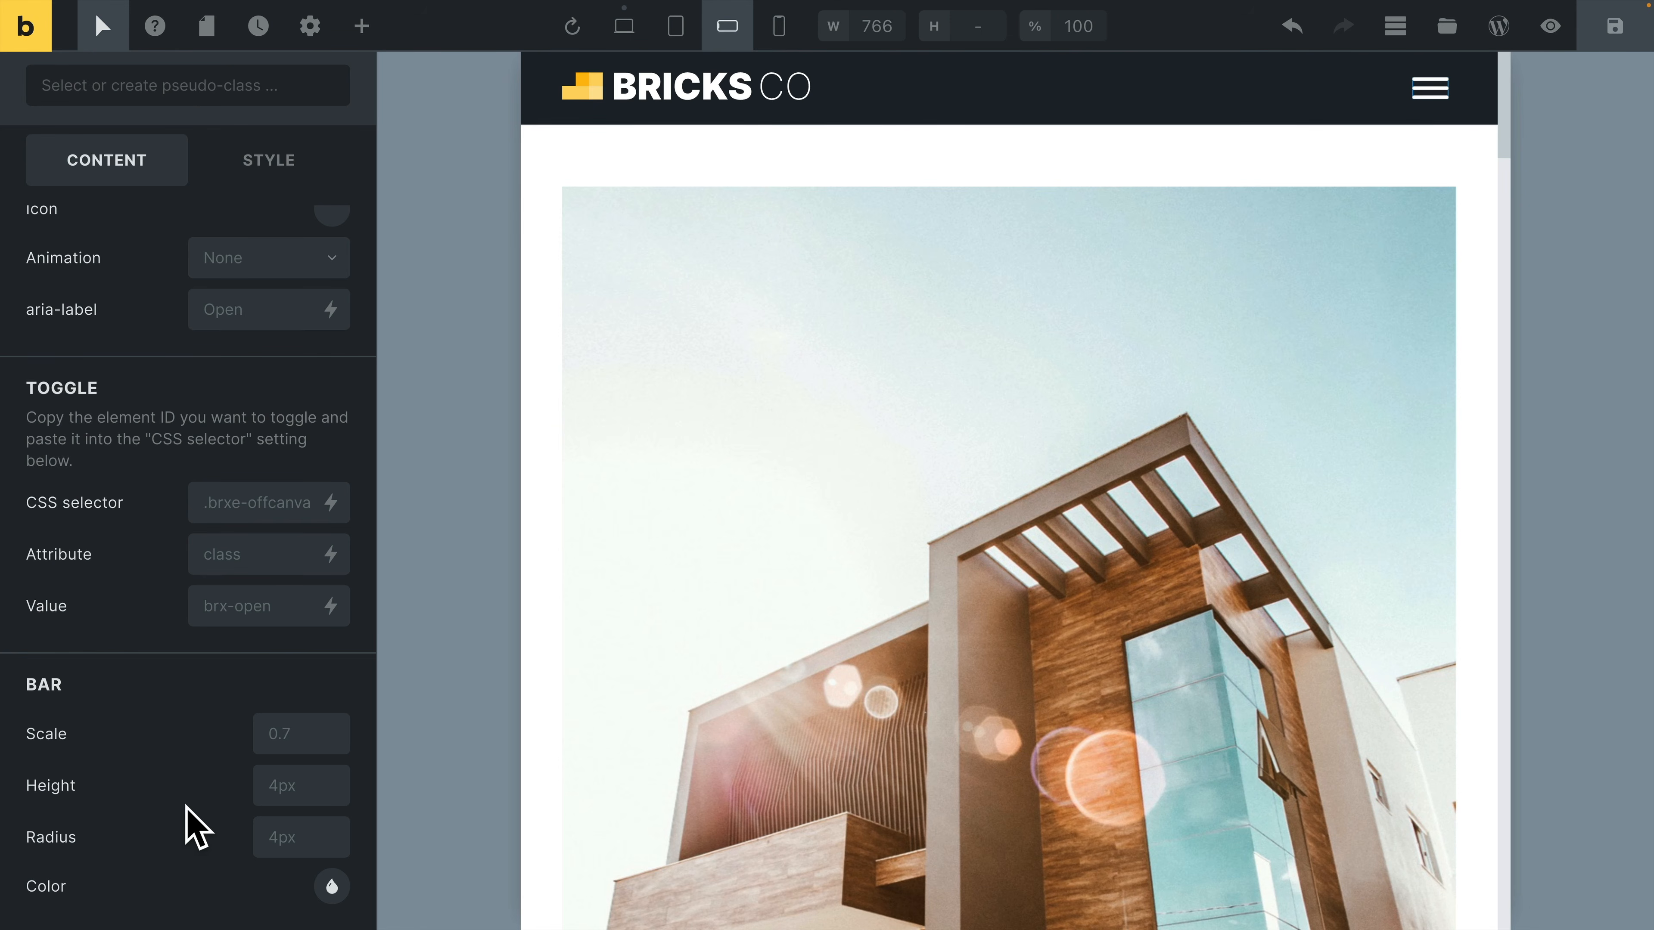
key("ctrl+b")
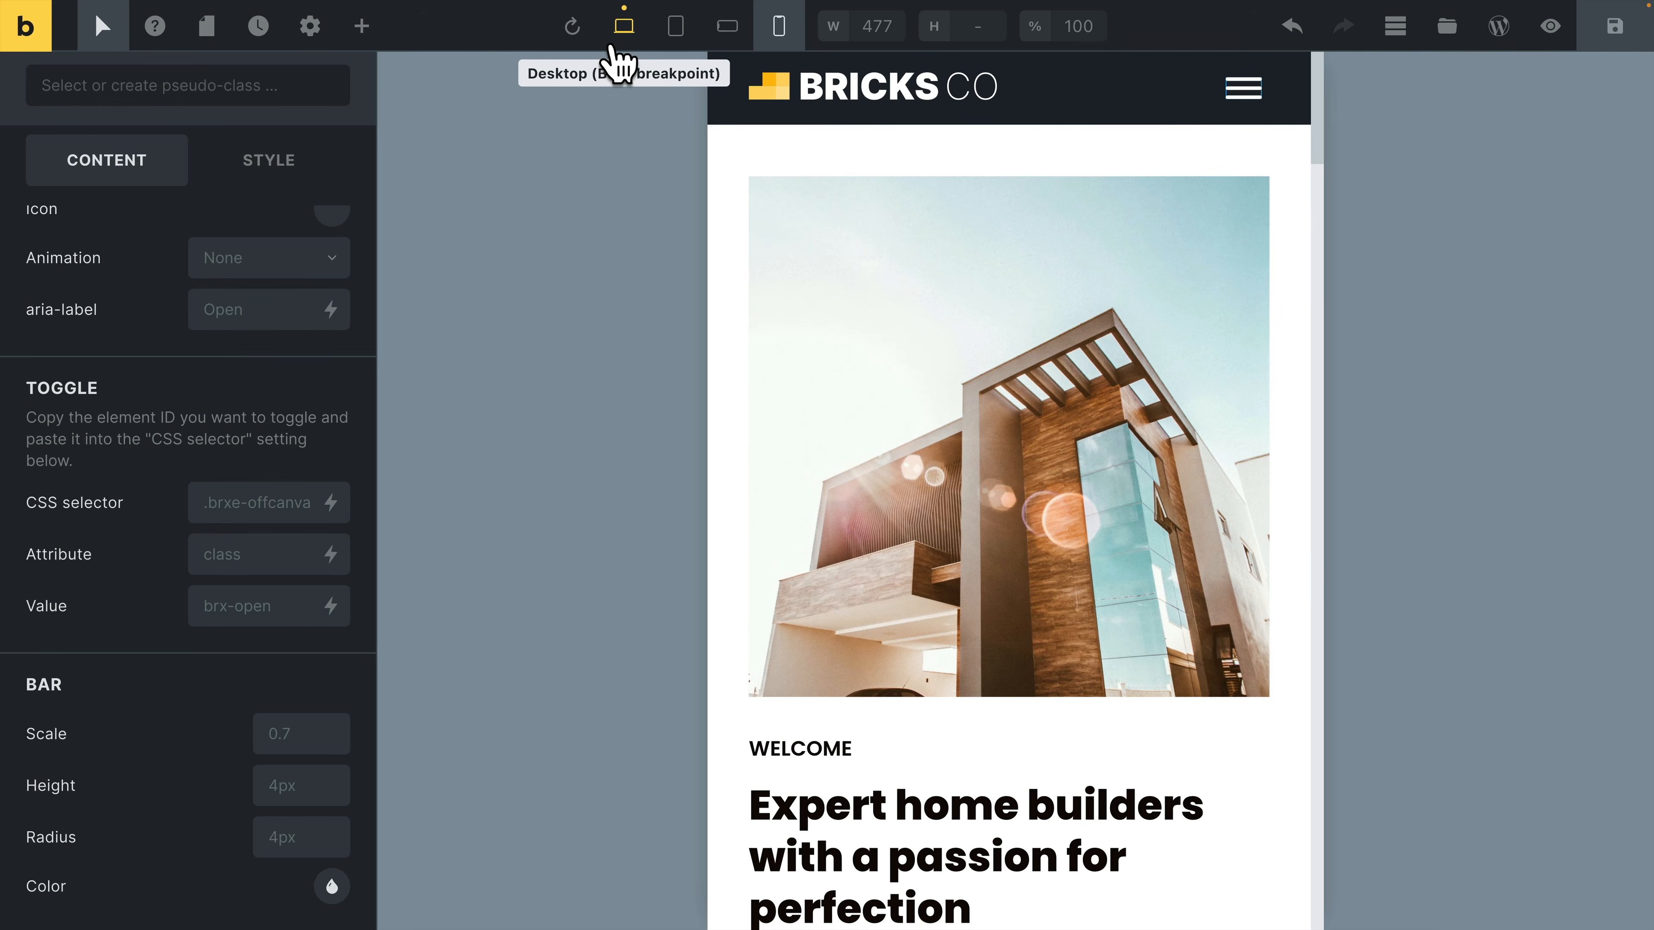
left_click(624, 29)
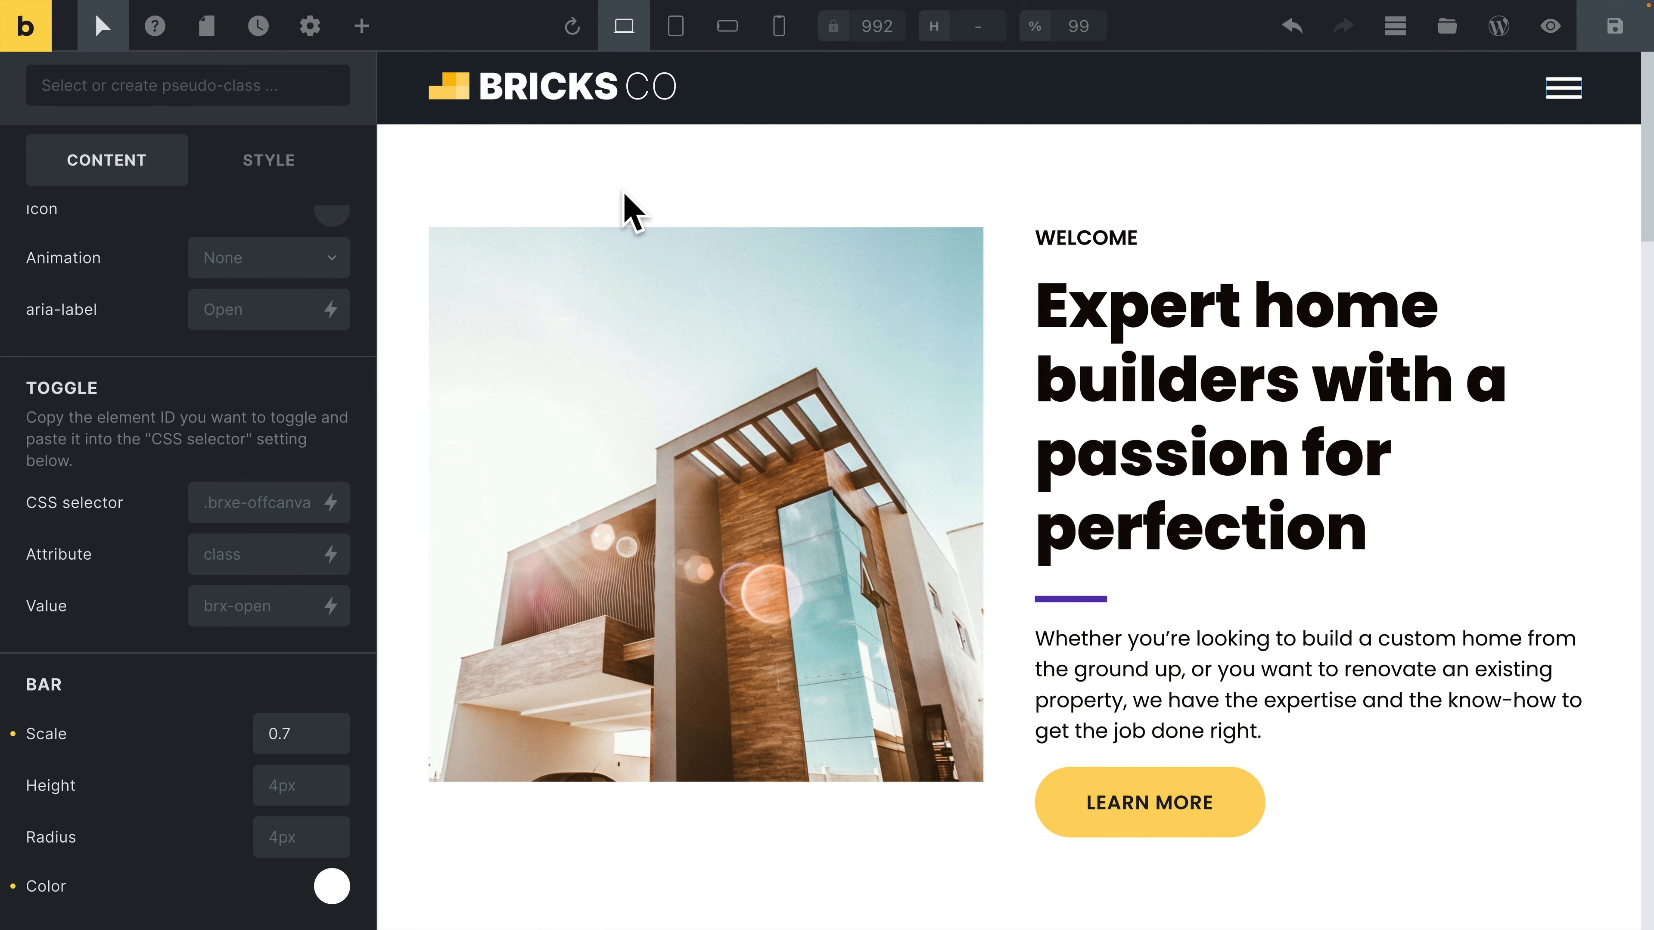
Enable keeping the Nav (Nestable) mobile menu open while styling and switch to the tablet portrait breakpoint
left_click(1395, 28)
left_click(1406, 312)
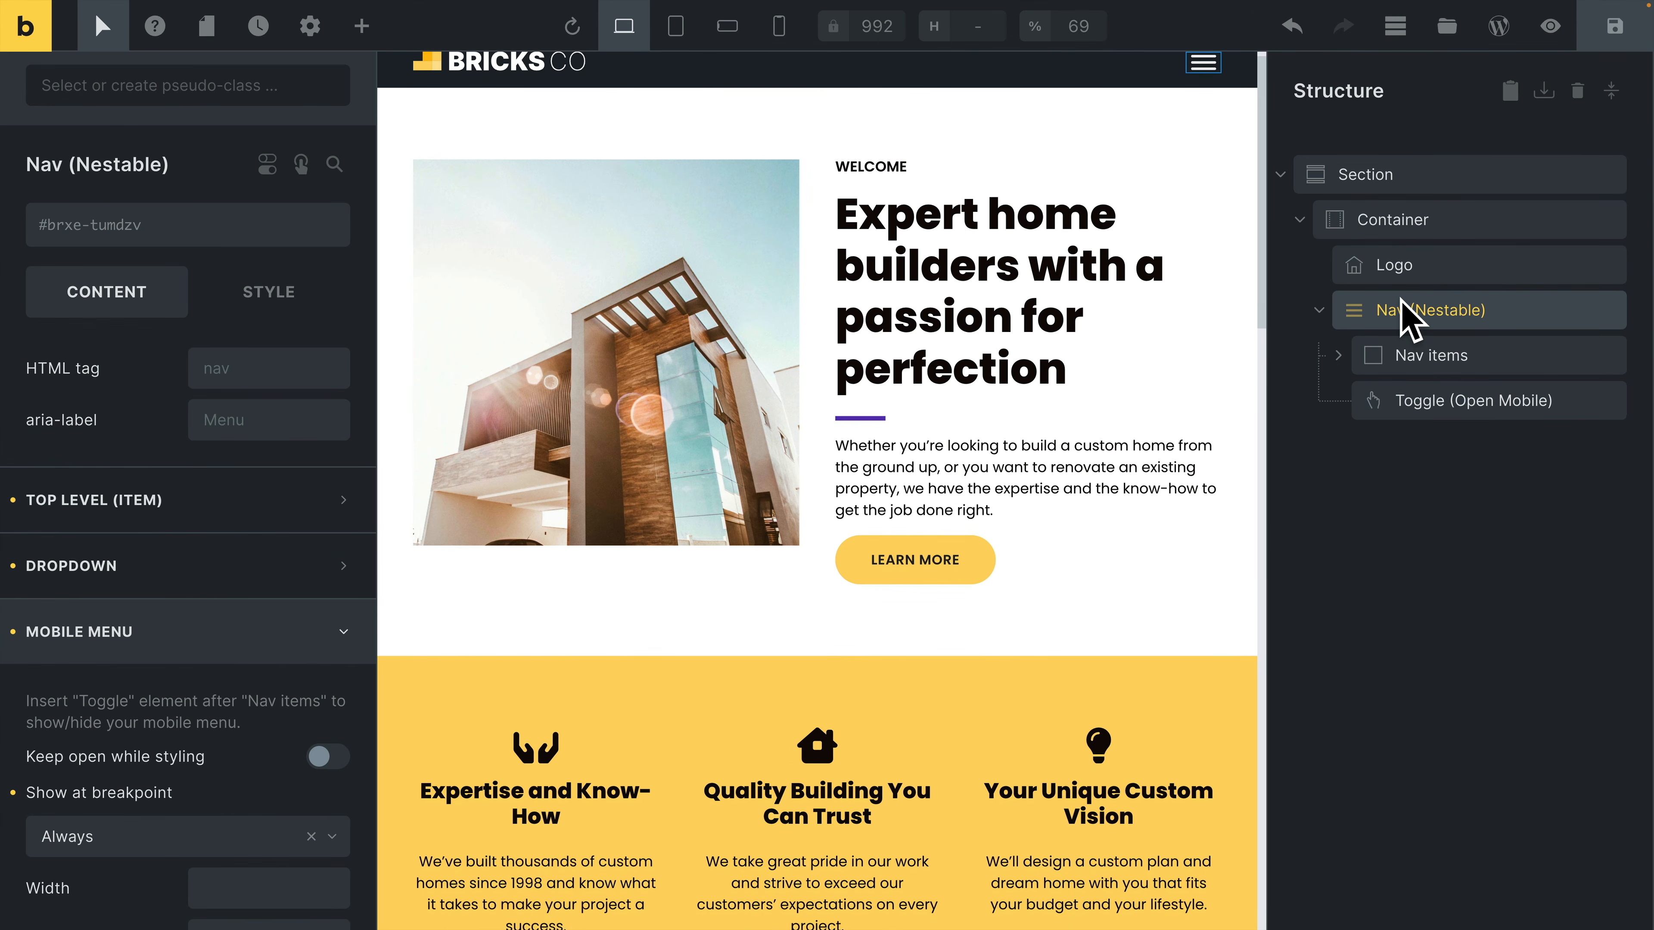
scroll(204, 391, "down", 4)
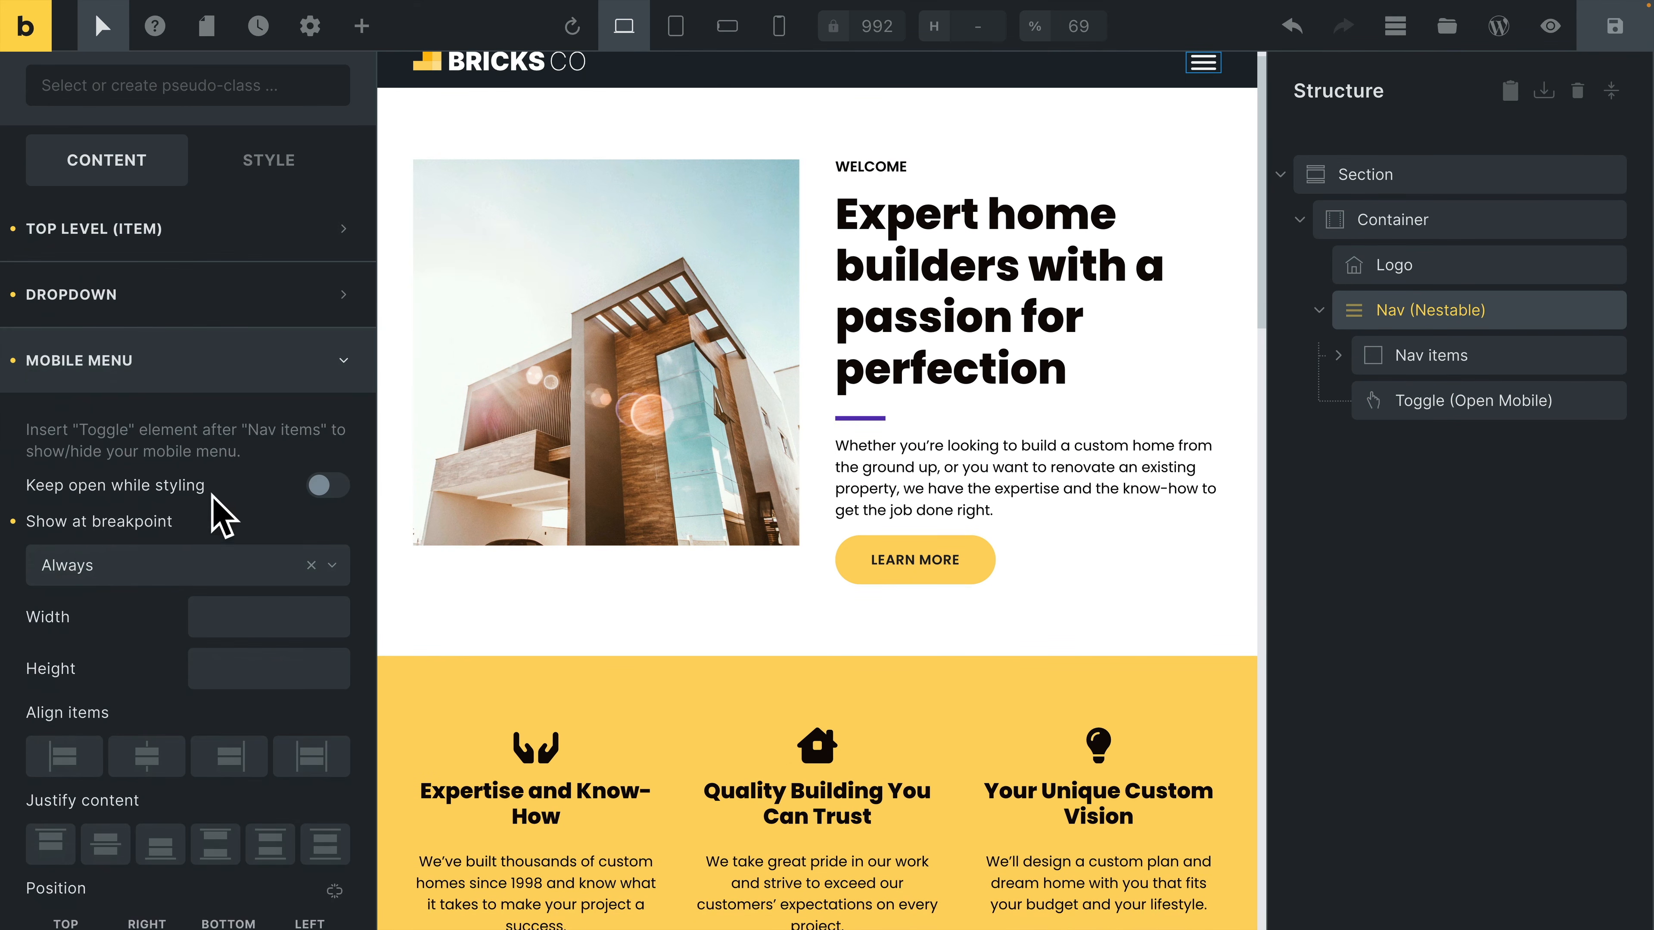
left_click(320, 491)
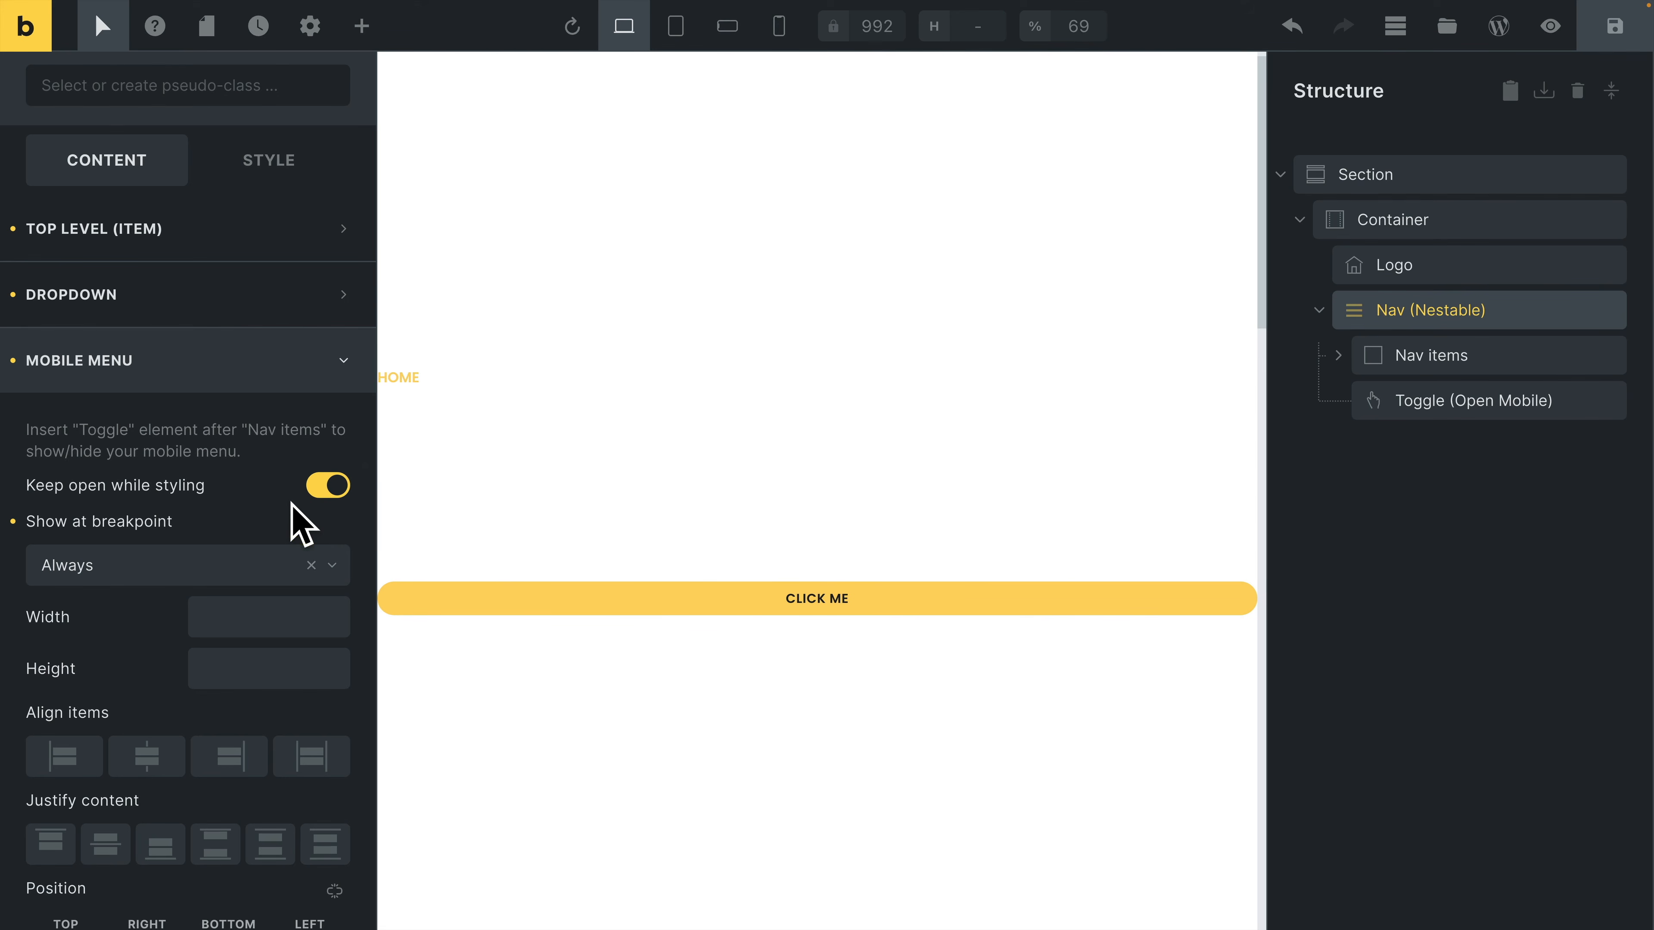
left_click(675, 35)
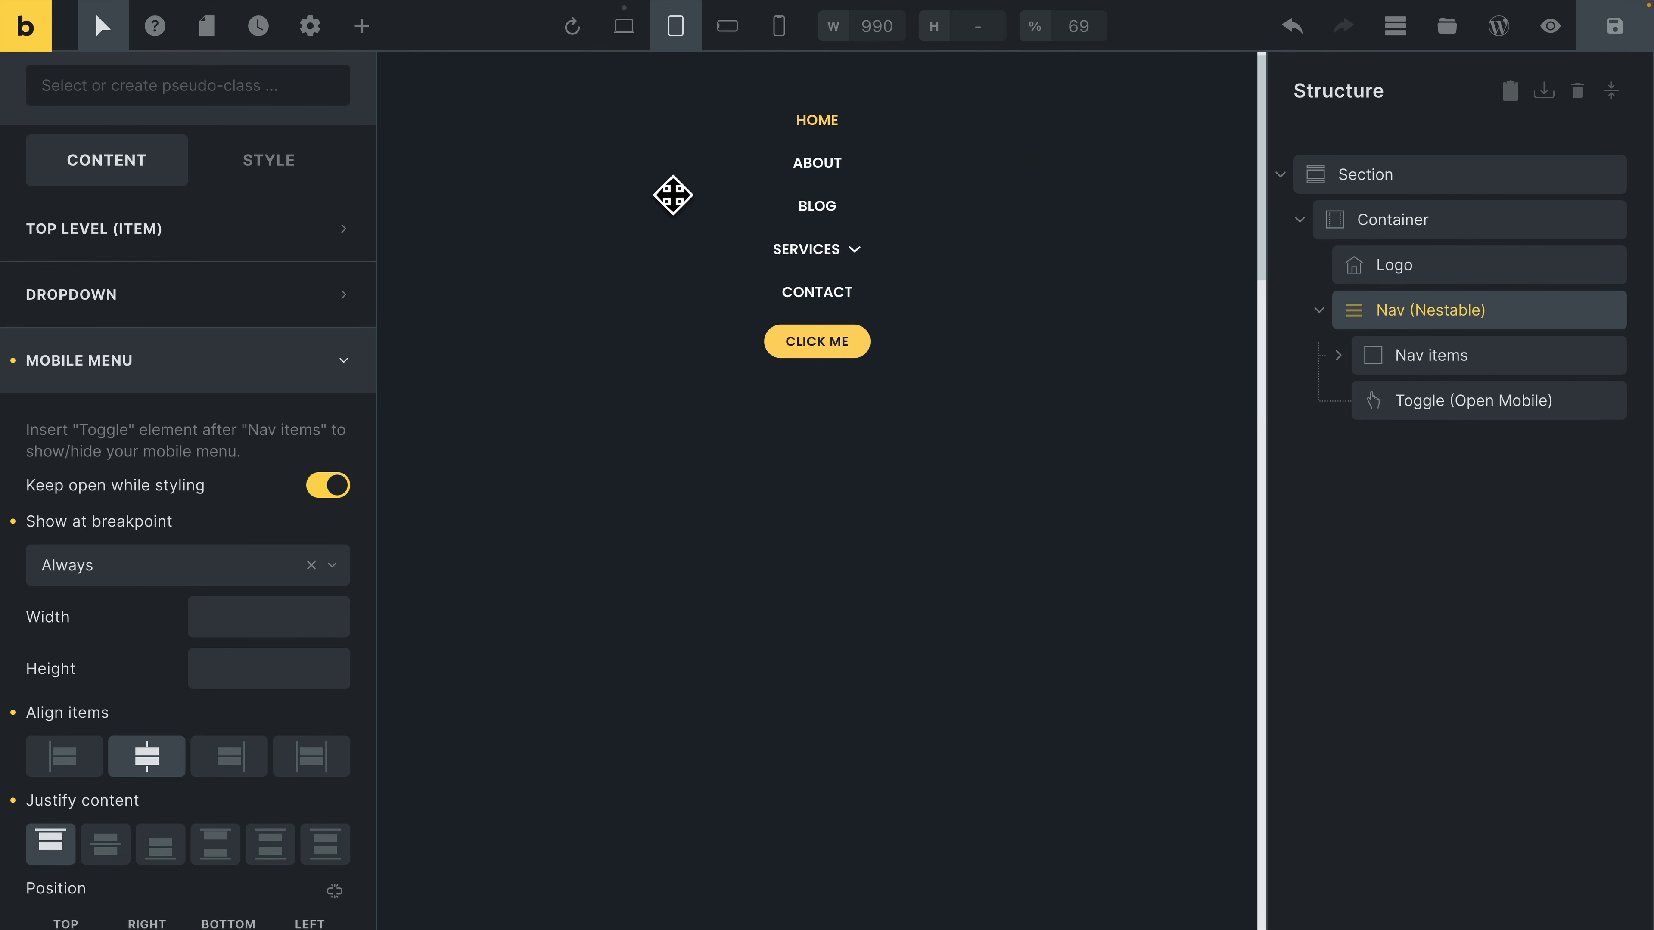
Insert a Toggle element as the last child of Nav items, after the Button, and rename it Toggle (Close Mobile)
key("ctrl+shift+e")
type("tog")
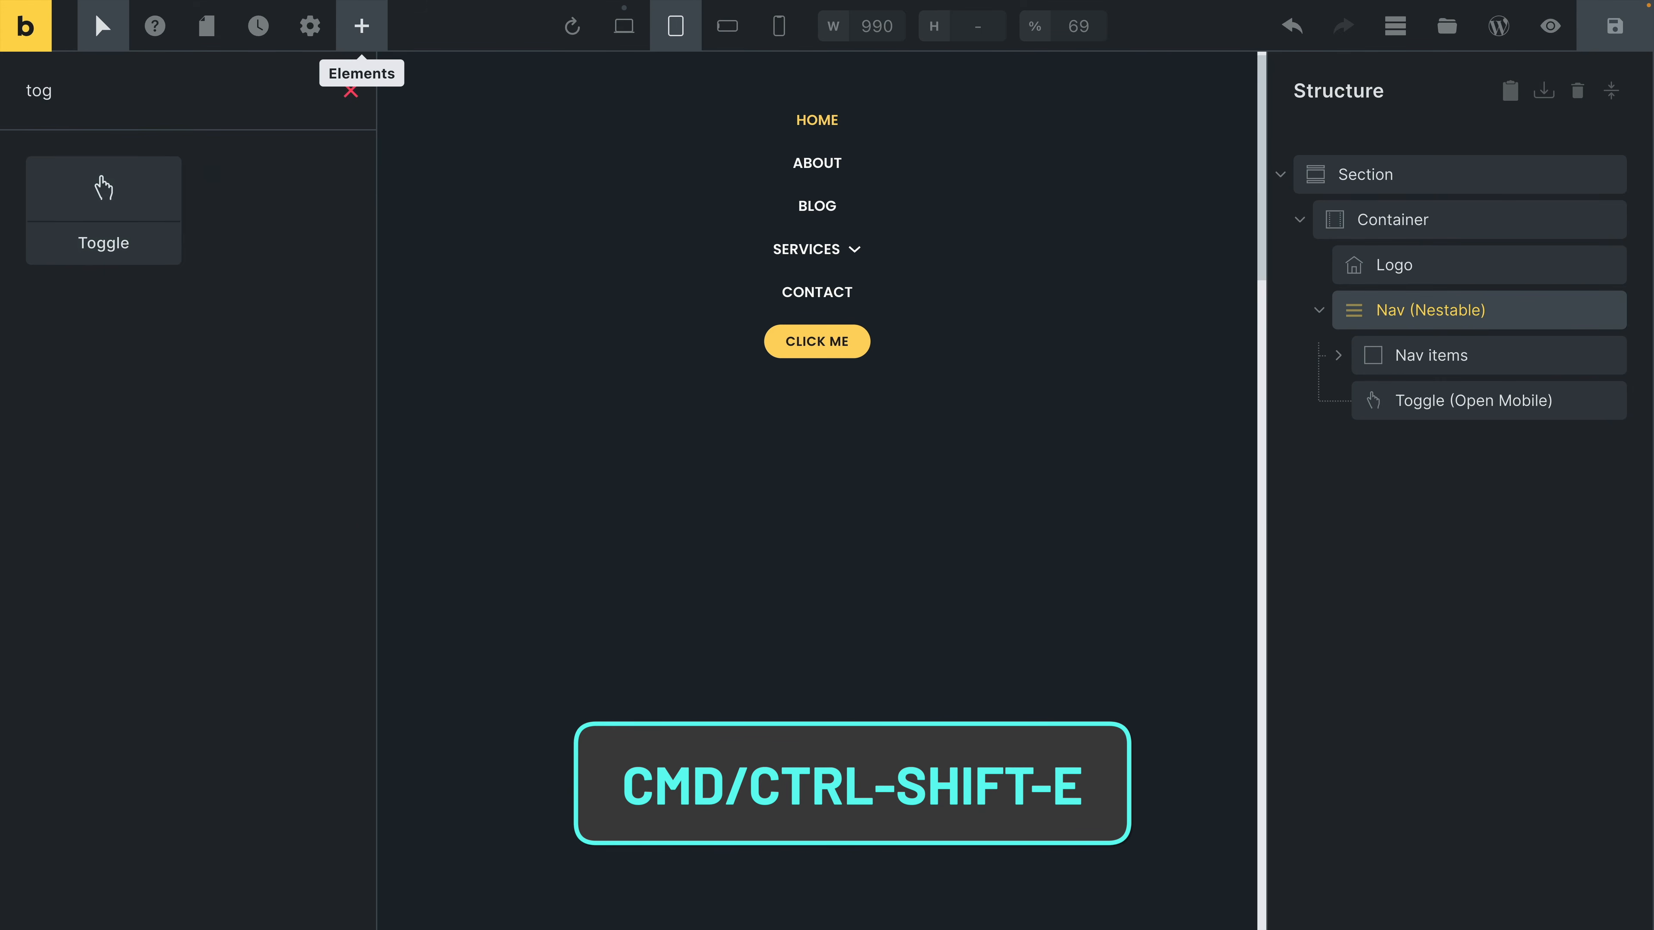
left_click_drag(110, 225, 1435, 558)
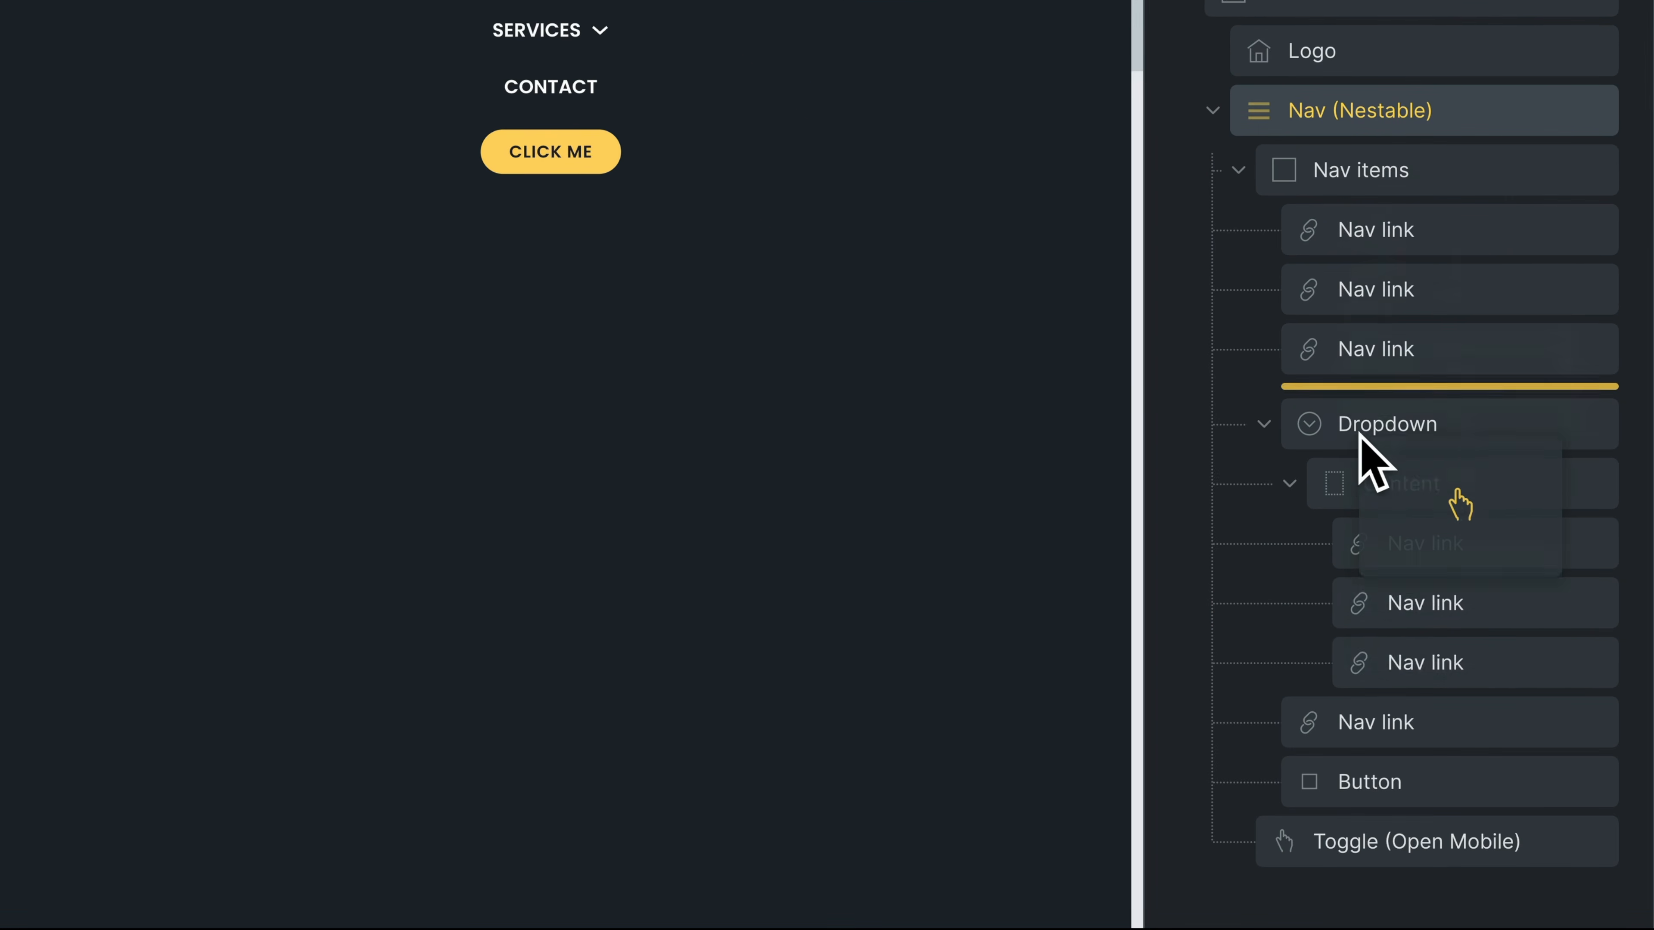
left_click_drag(1360, 435, 1351, 807)
left_click(1263, 408)
left_click(1366, 411)
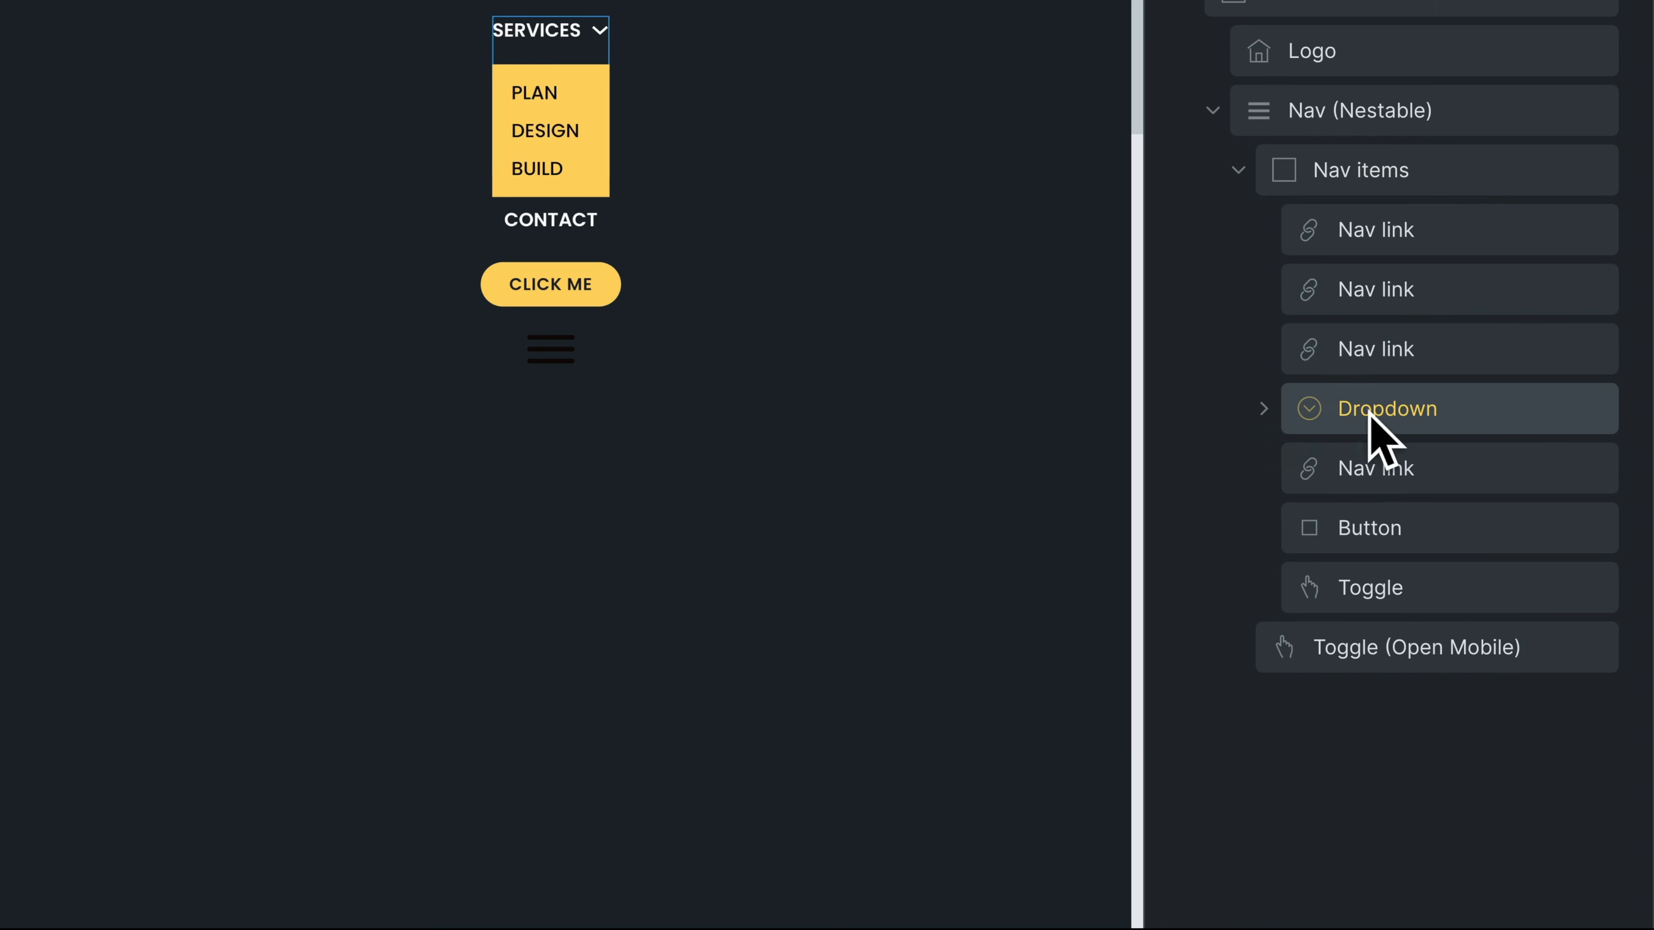
double_click(1385, 578)
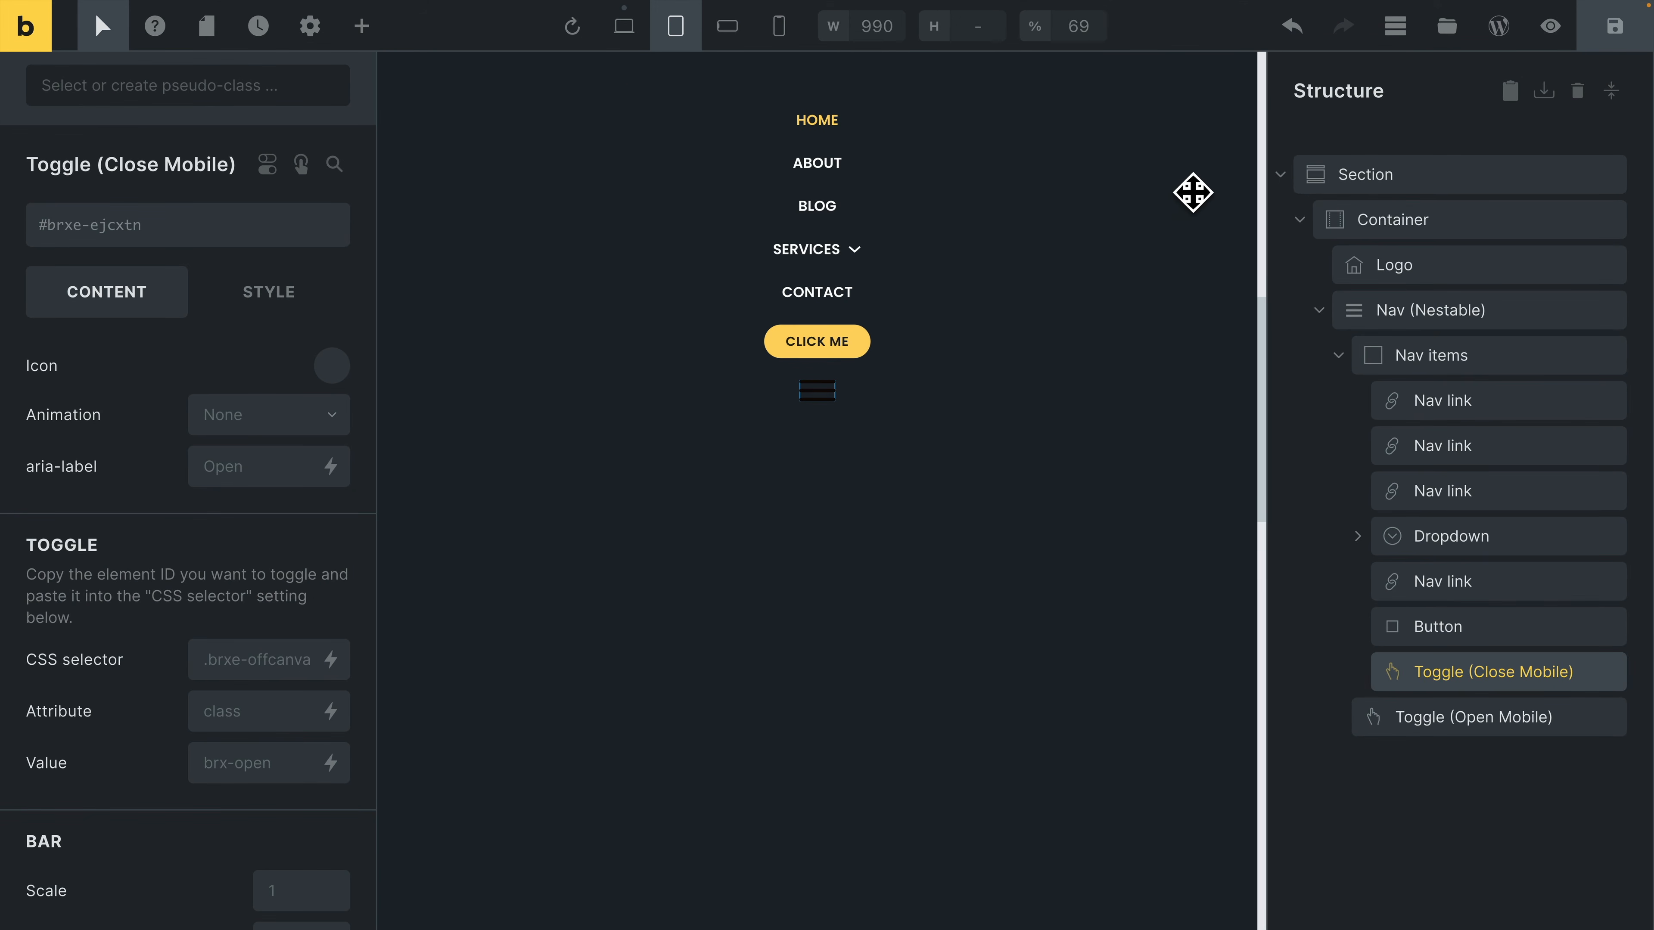
Give Toggle (Close Mobile) the circled X icon from the Fontawesome - Regular library
left_click(1394, 31)
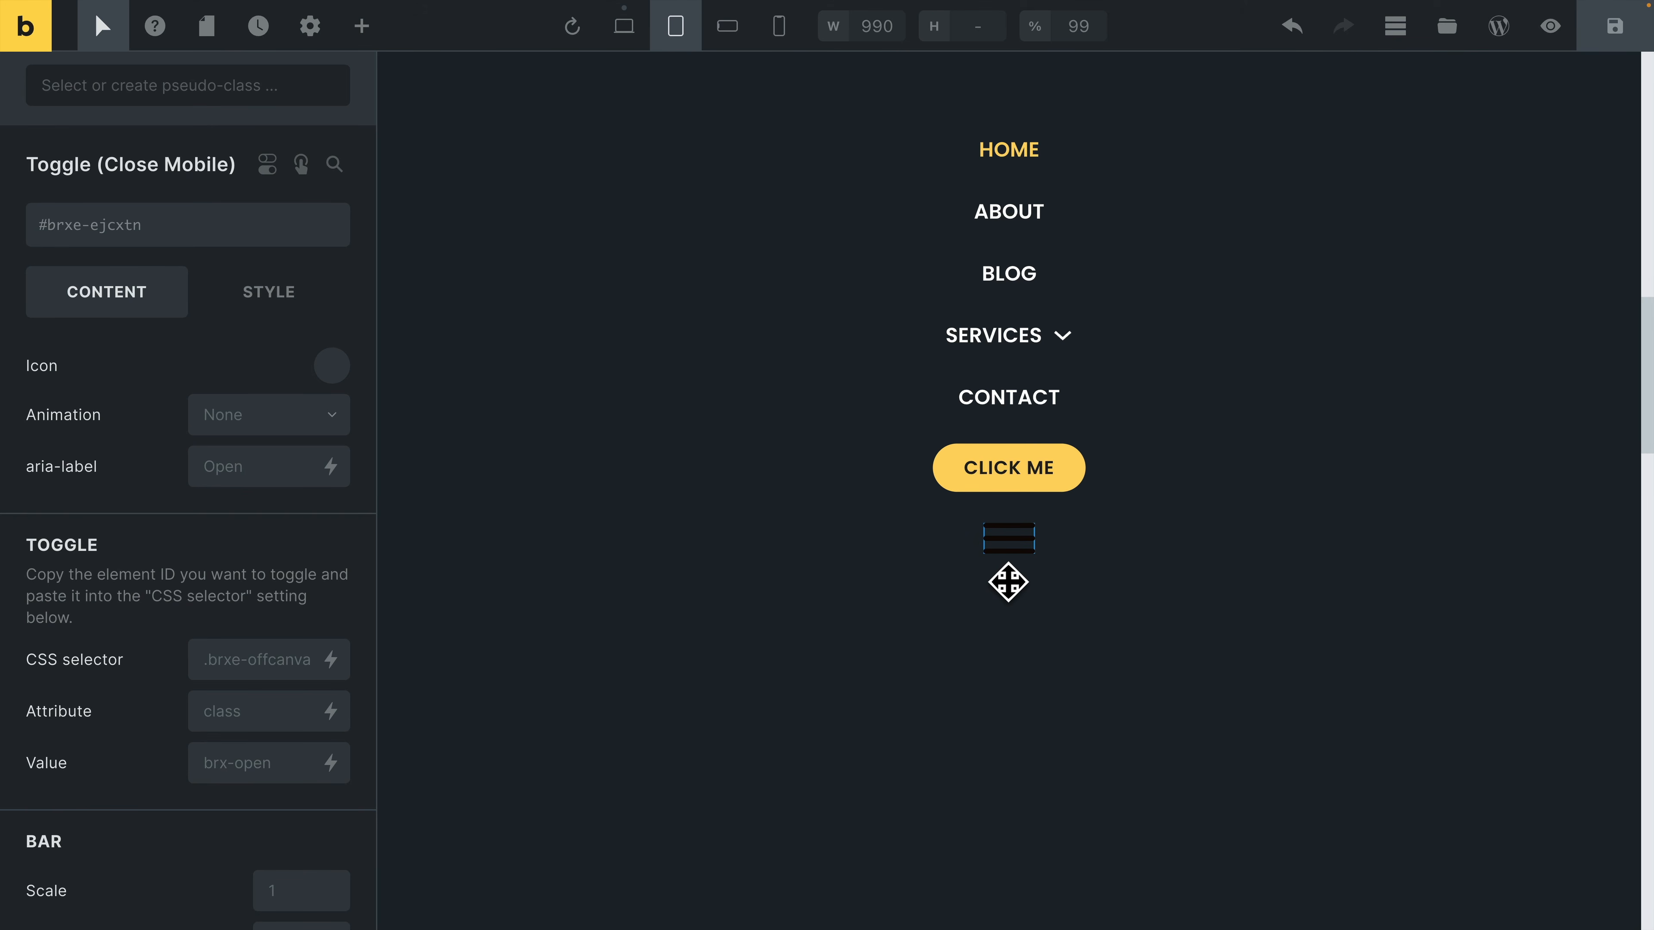
left_click(322, 363)
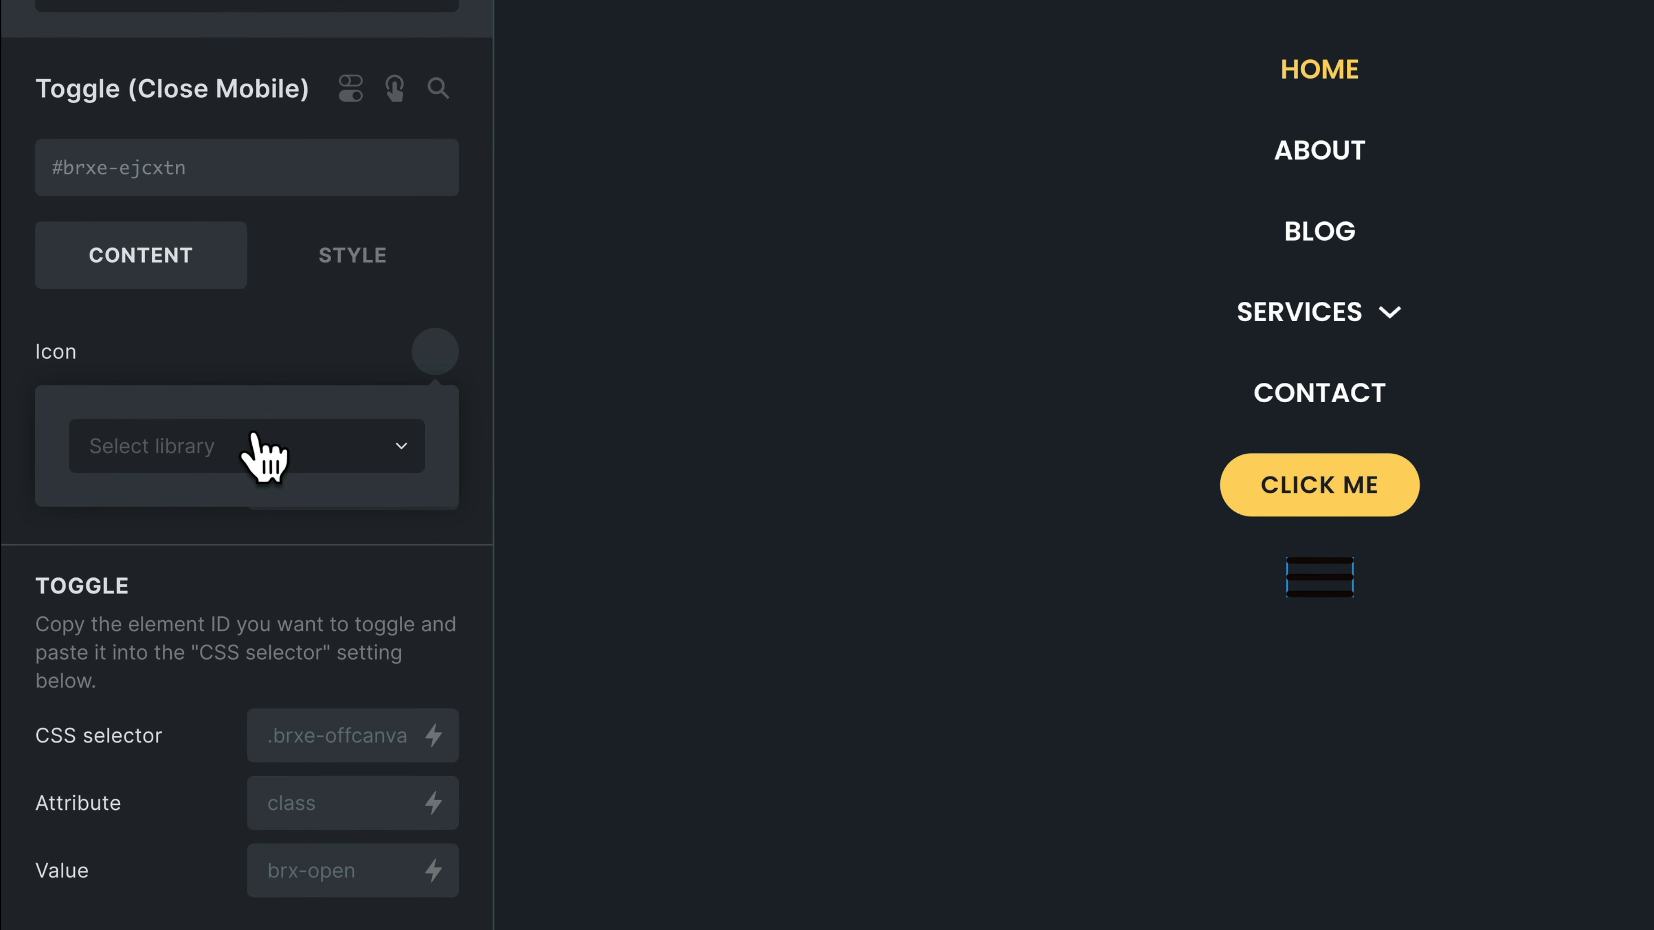
left_click(261, 446)
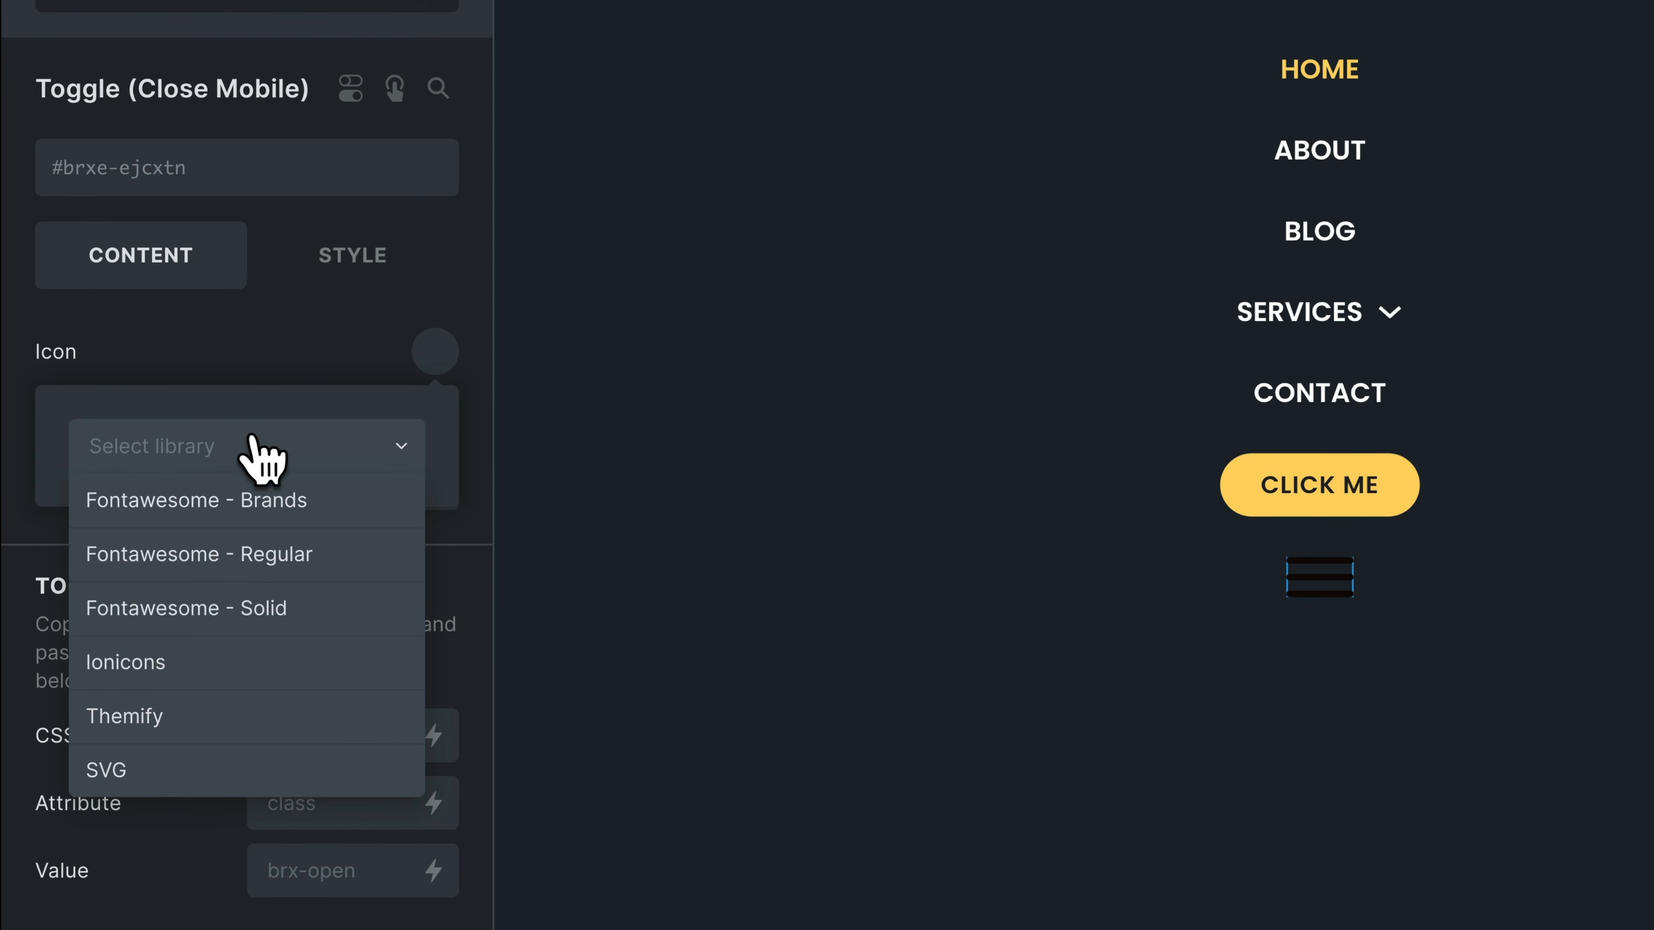
left_click(204, 554)
left_click(227, 544)
type("x")
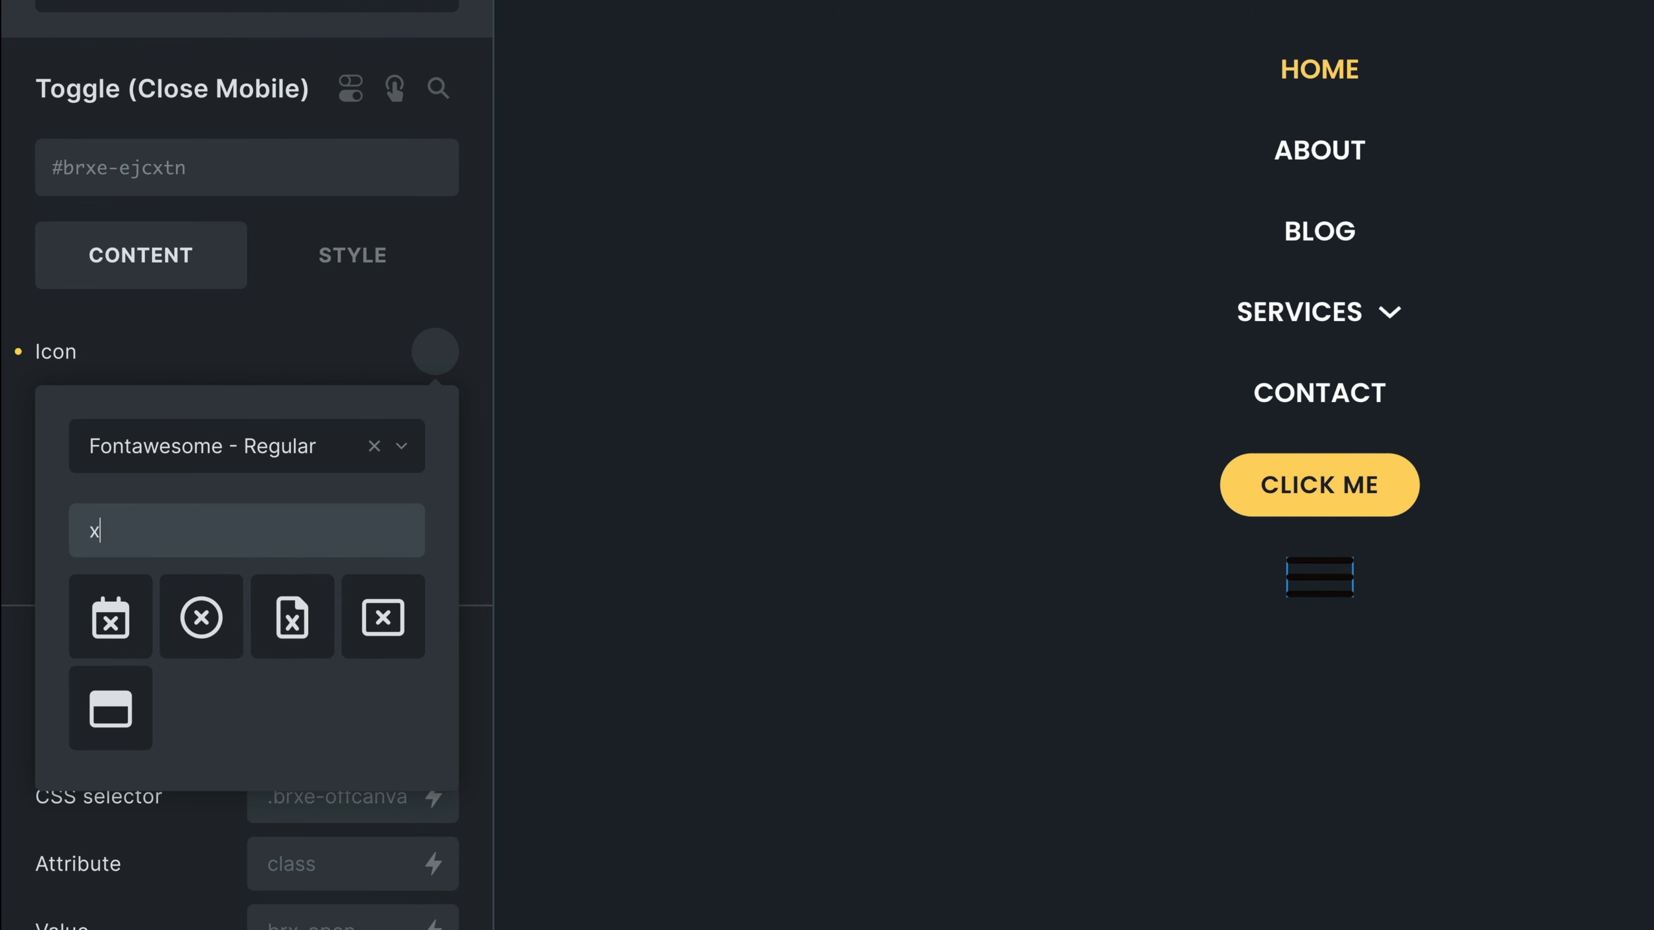
left_click(183, 624)
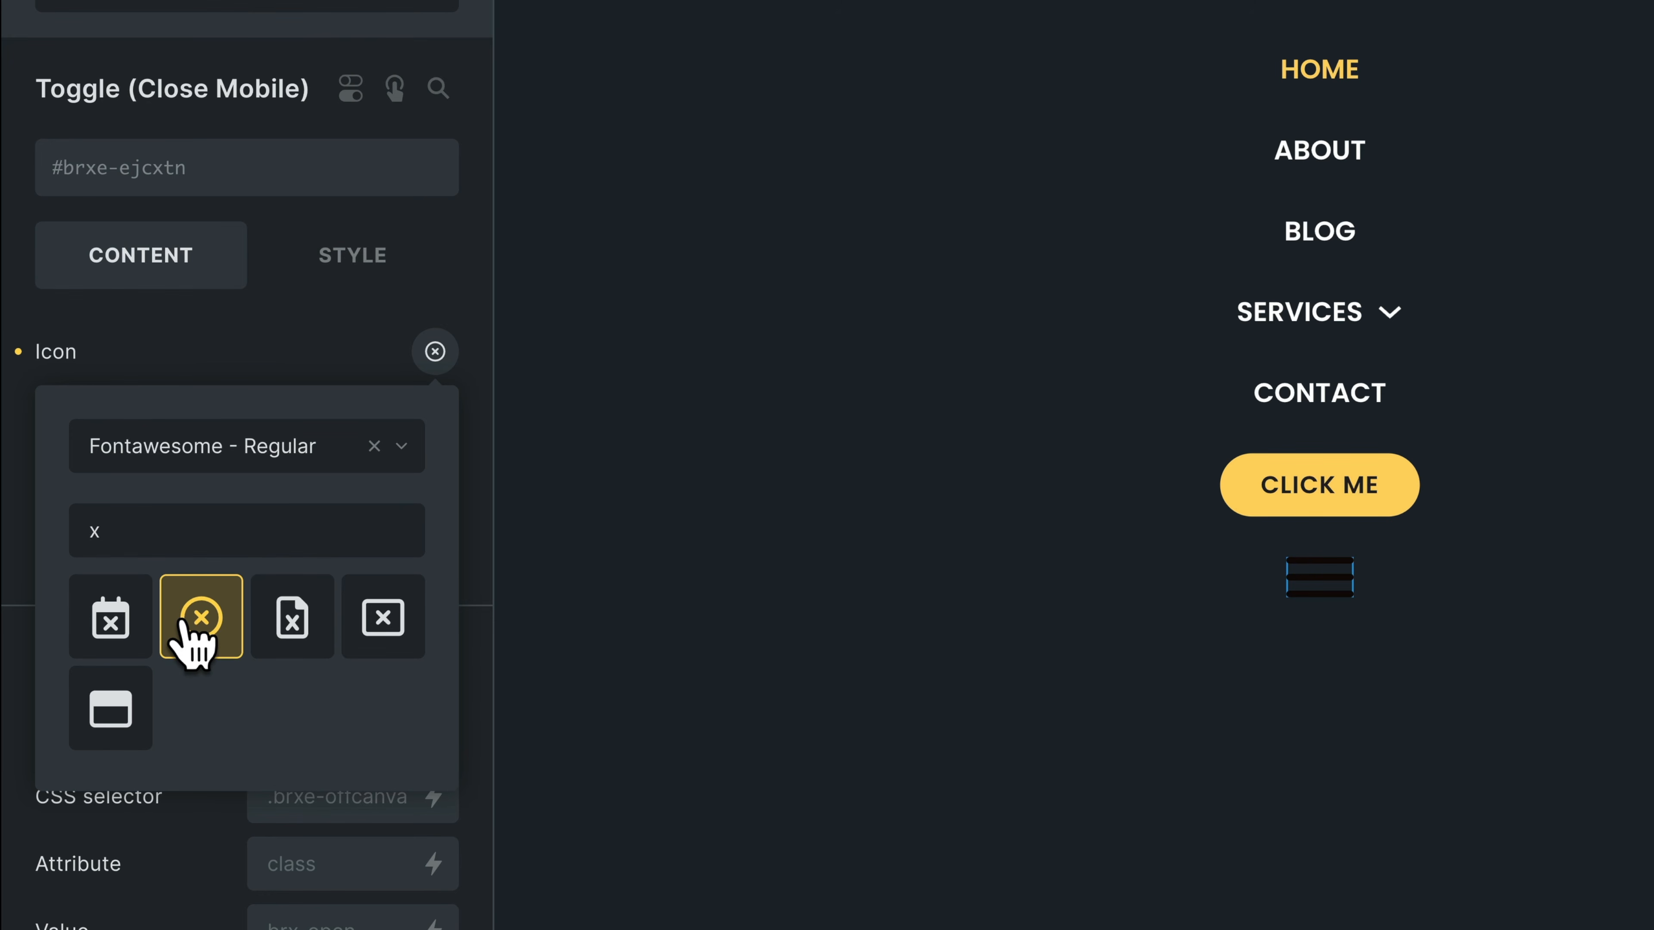
left_click(228, 459)
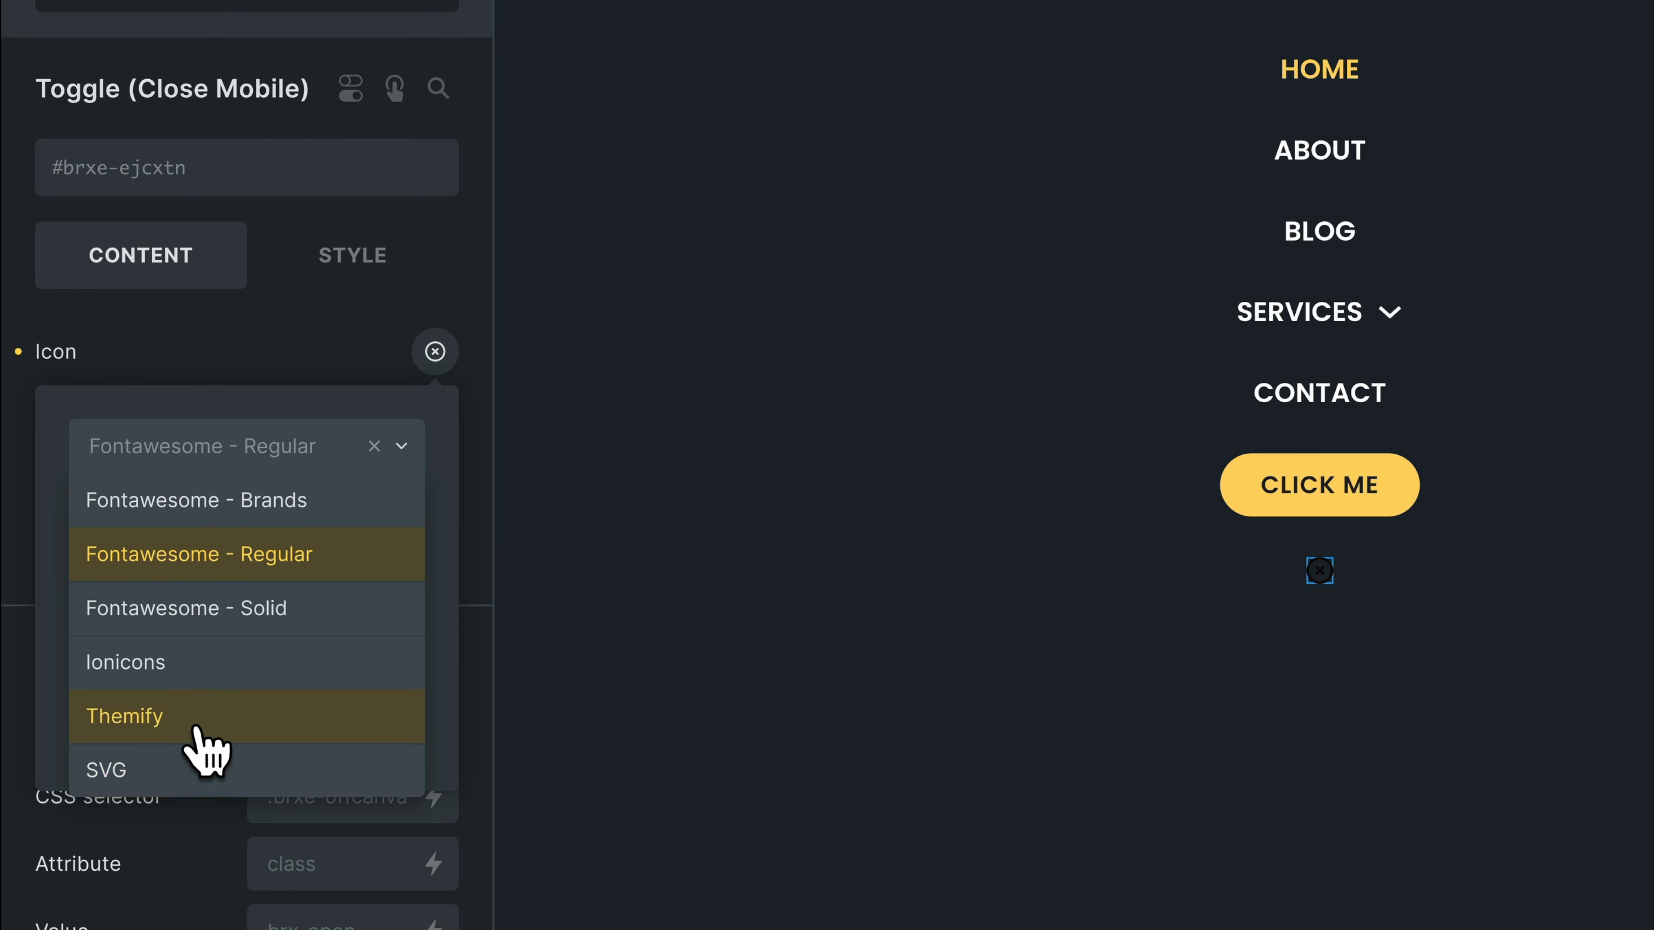
left_click(306, 357)
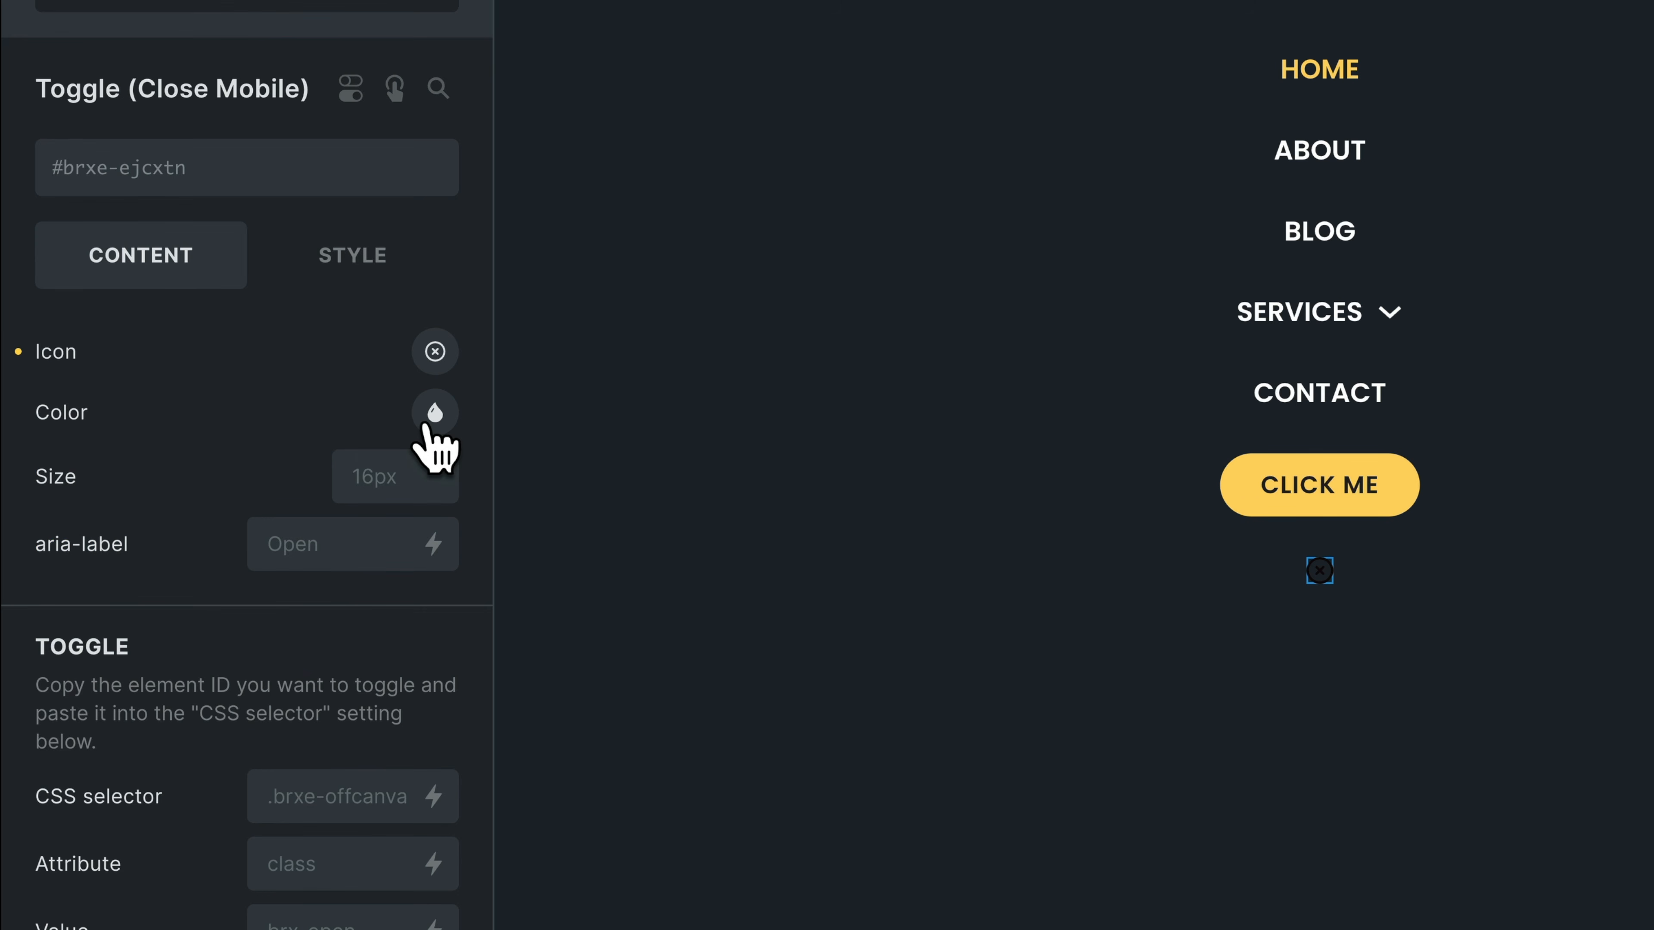
Set the icon color of Toggle (Close Mobile) to white
left_click(435, 414)
left_click(366, 489)
left_click(459, 420)
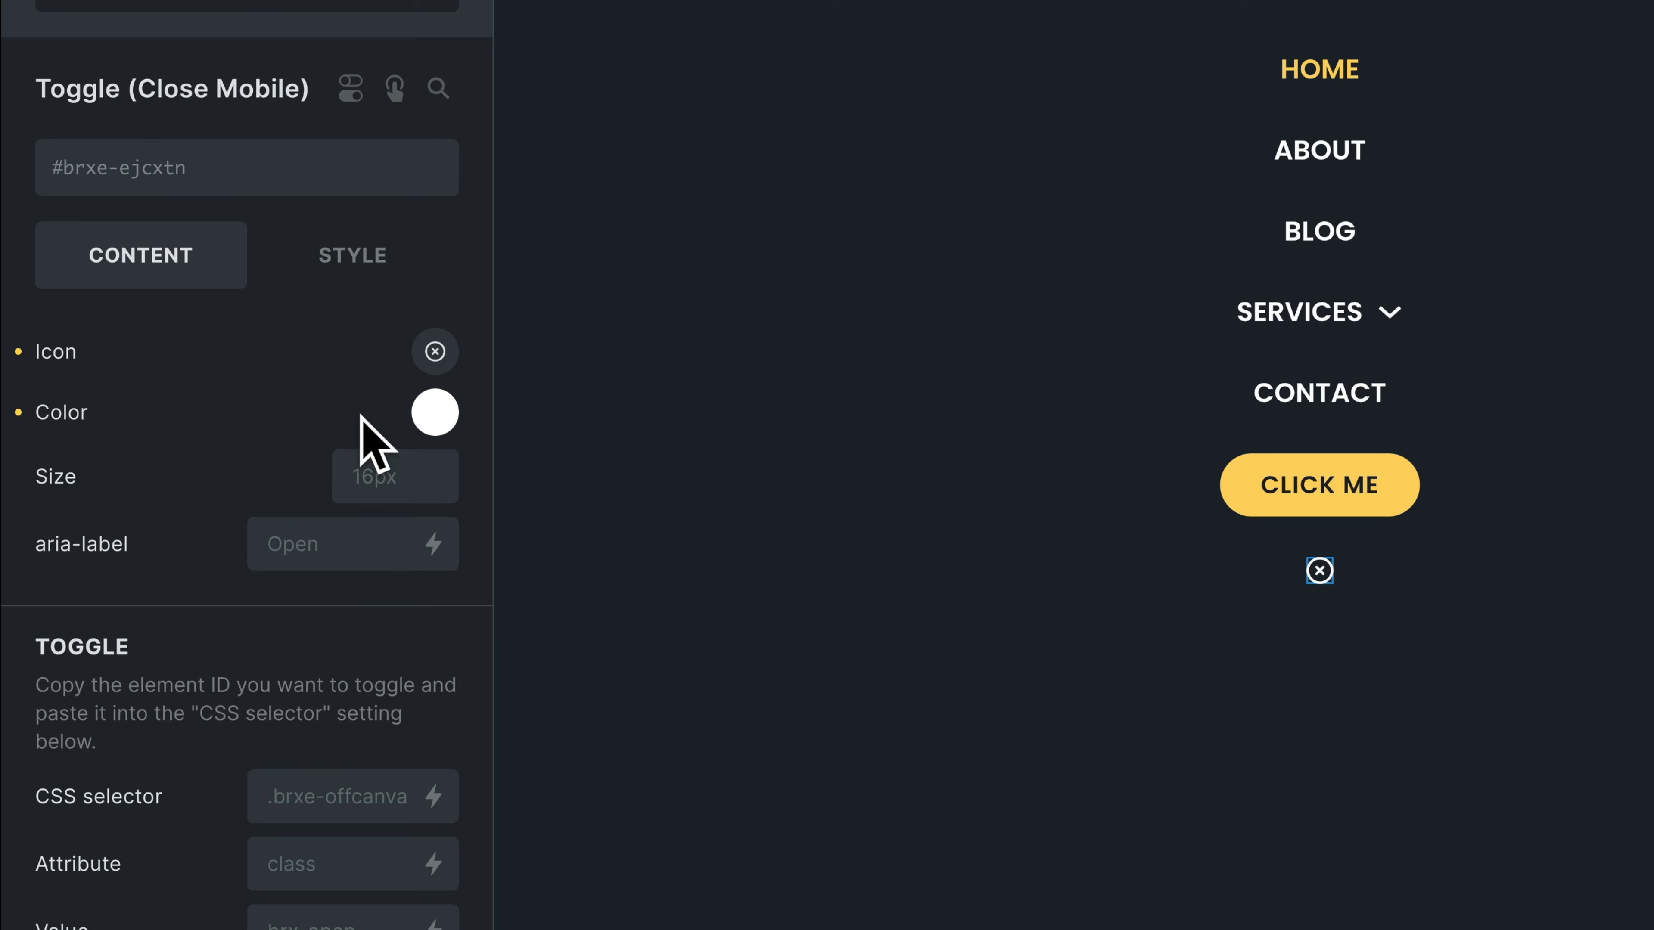
Set the icon size of Toggle (Close Mobile) to 2rem
left_click(365, 477)
type("1")
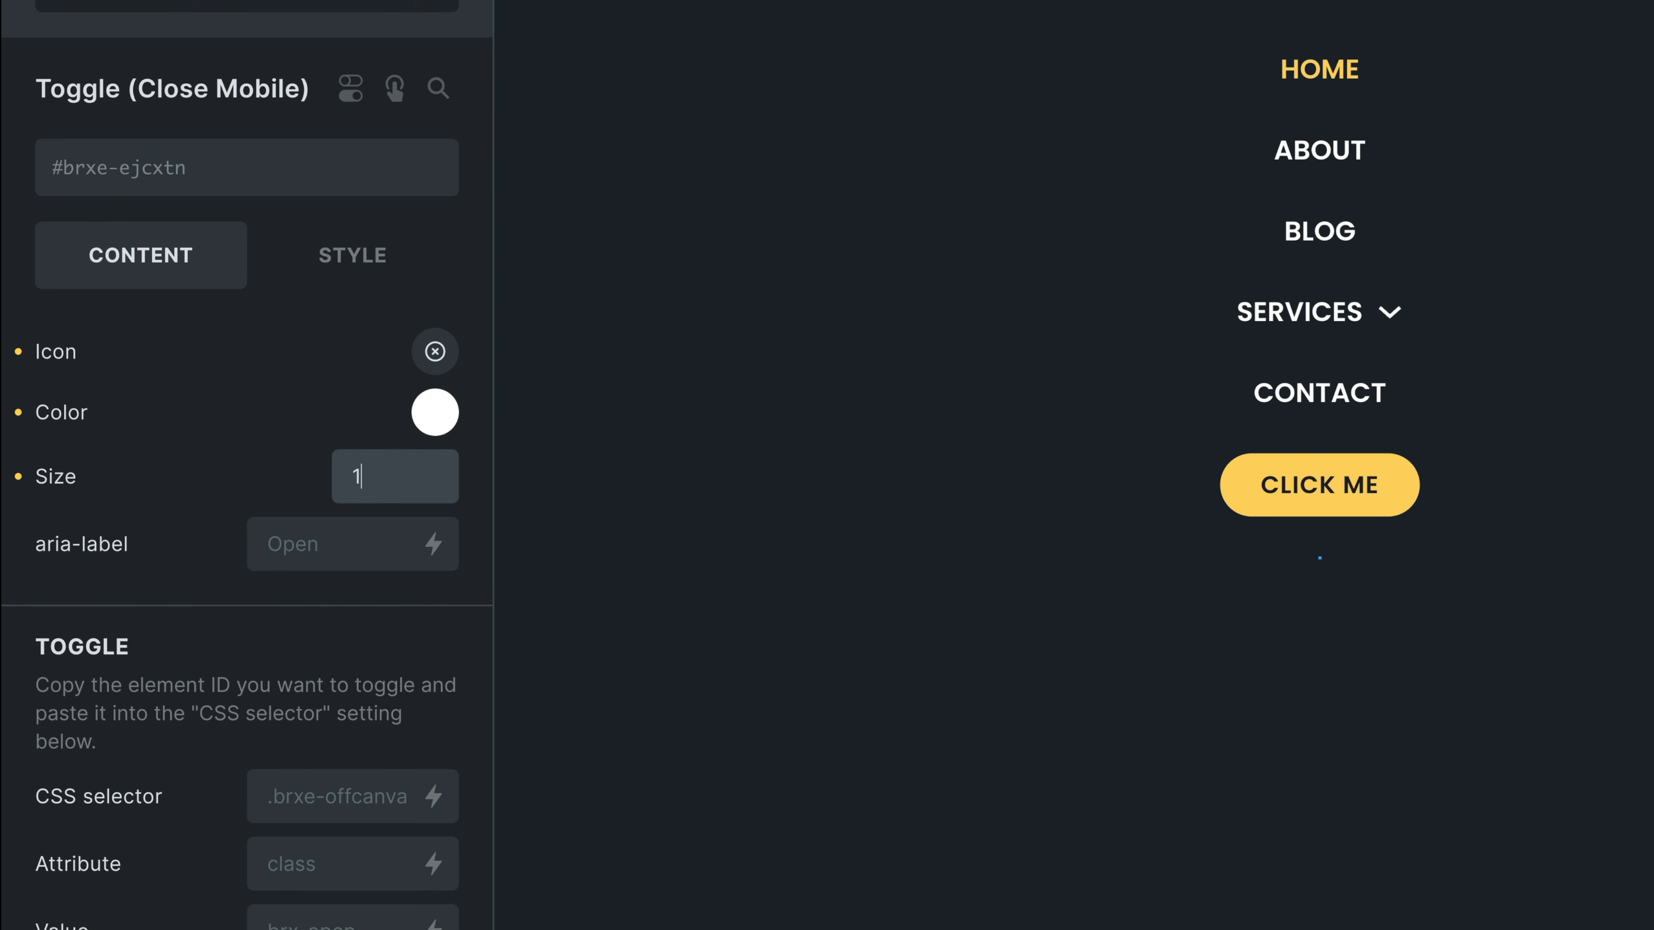
type("rem")
key("Up")
key("Up")
key("Down")
key("Up")
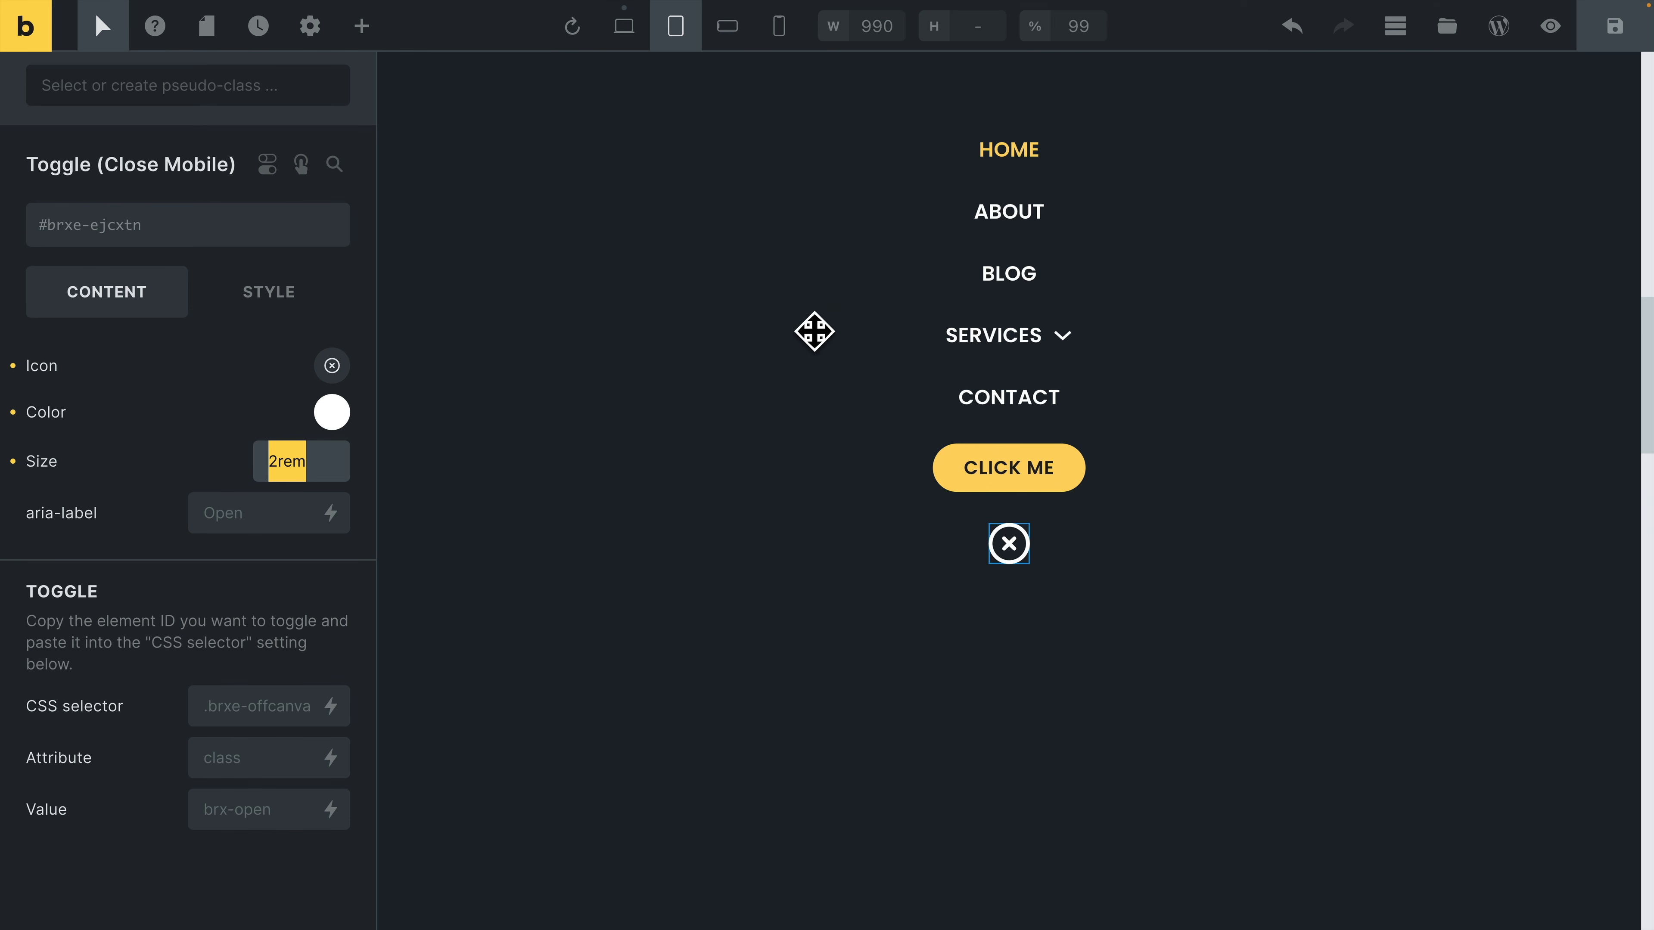
Turn off keeping the mobile menu open while styling for the Nav (Nestable) element
left_click(1396, 29)
left_click(1418, 313)
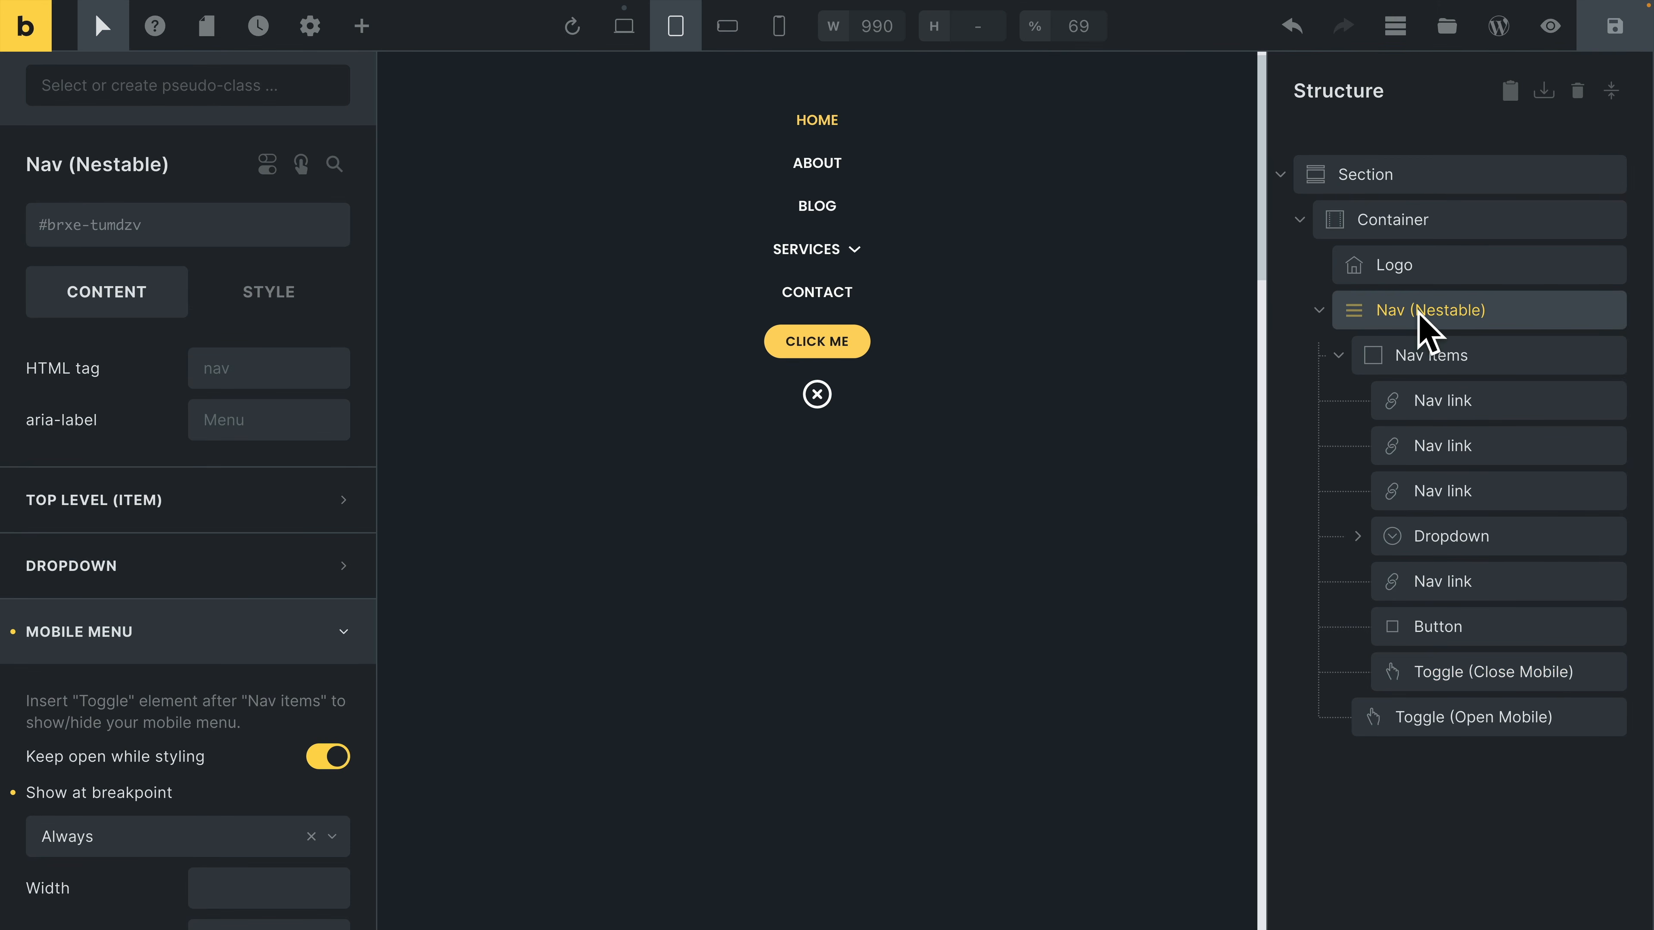
scroll(349, 597, "down", 3)
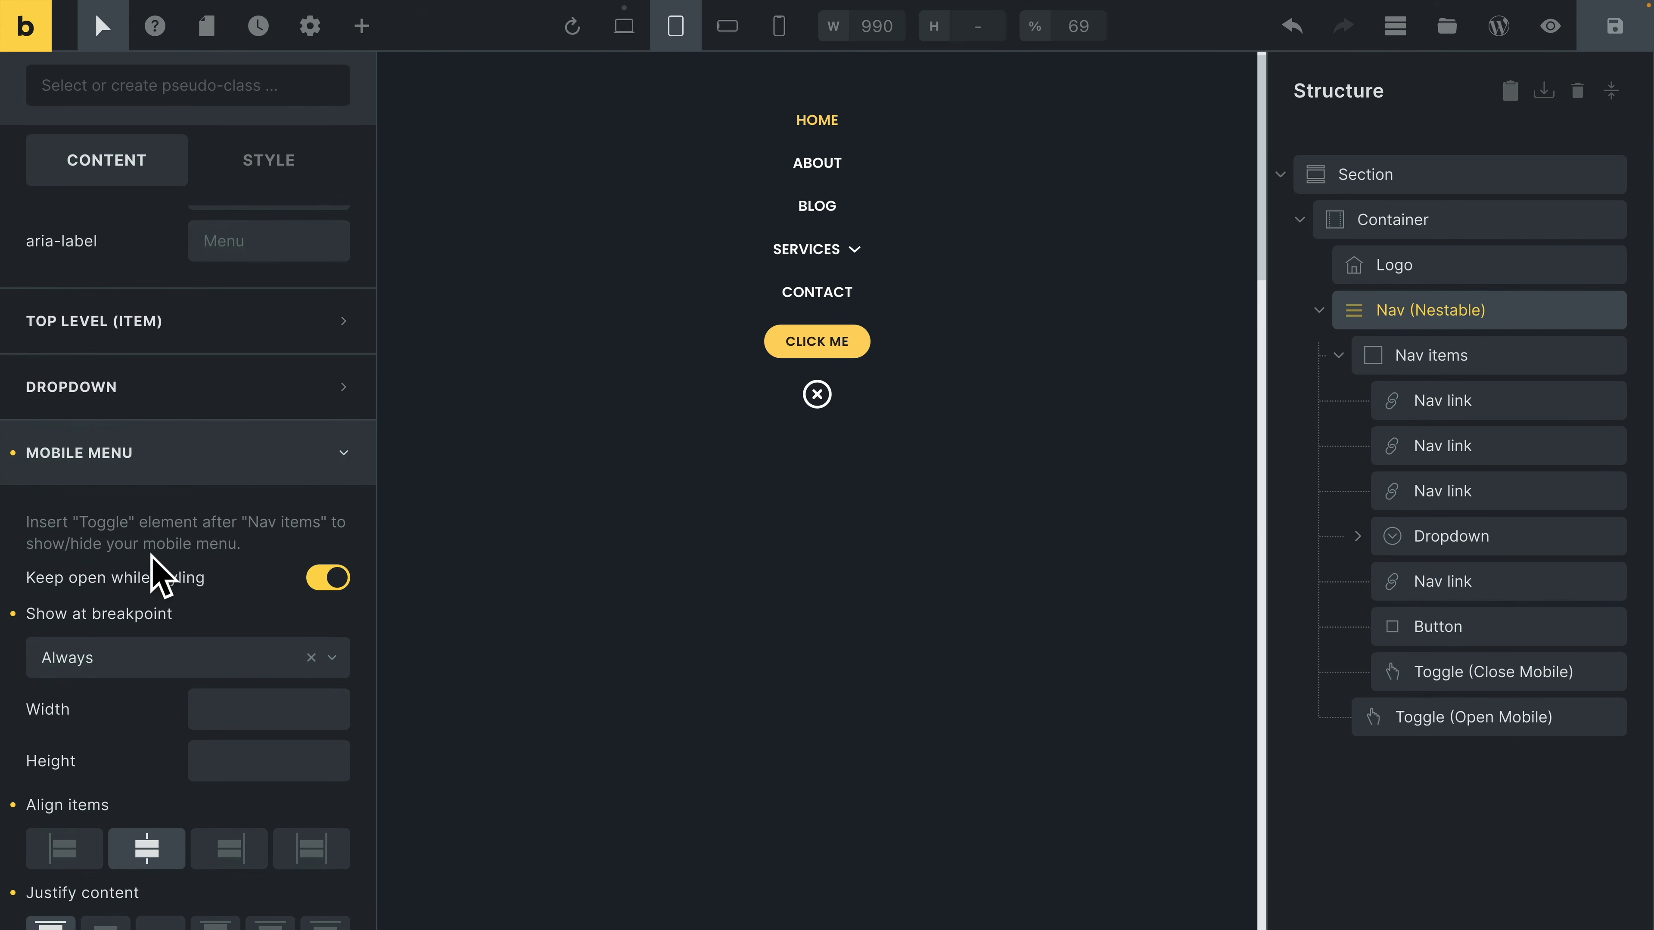
left_click(329, 579)
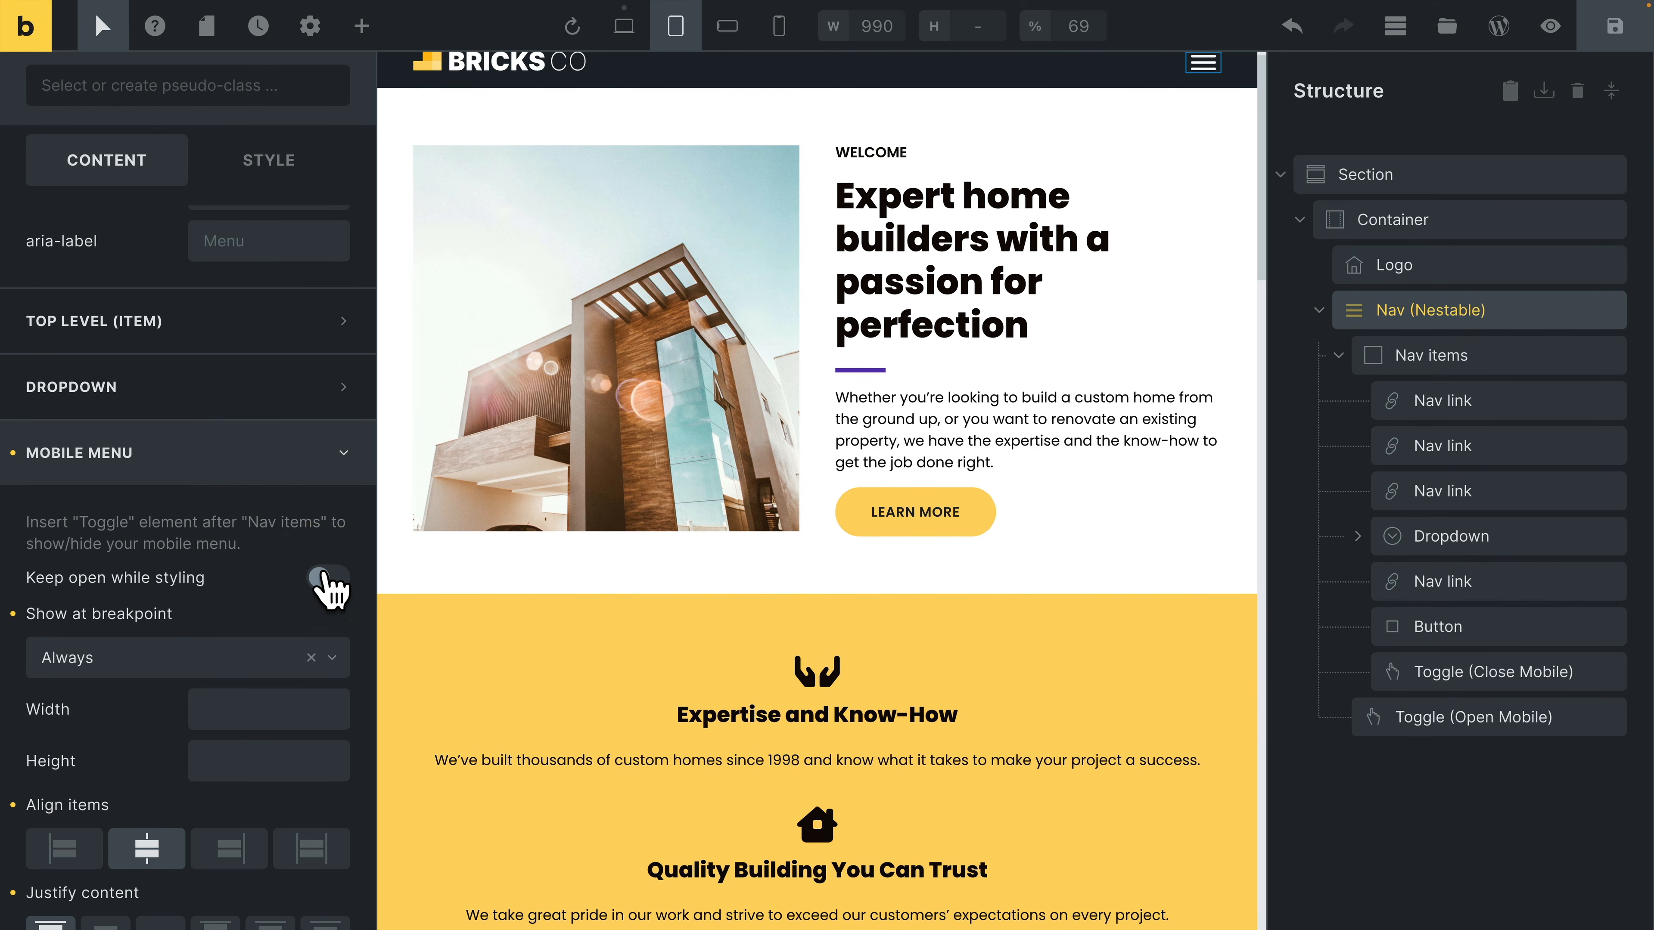
scroll(782, 423, "up", 1)
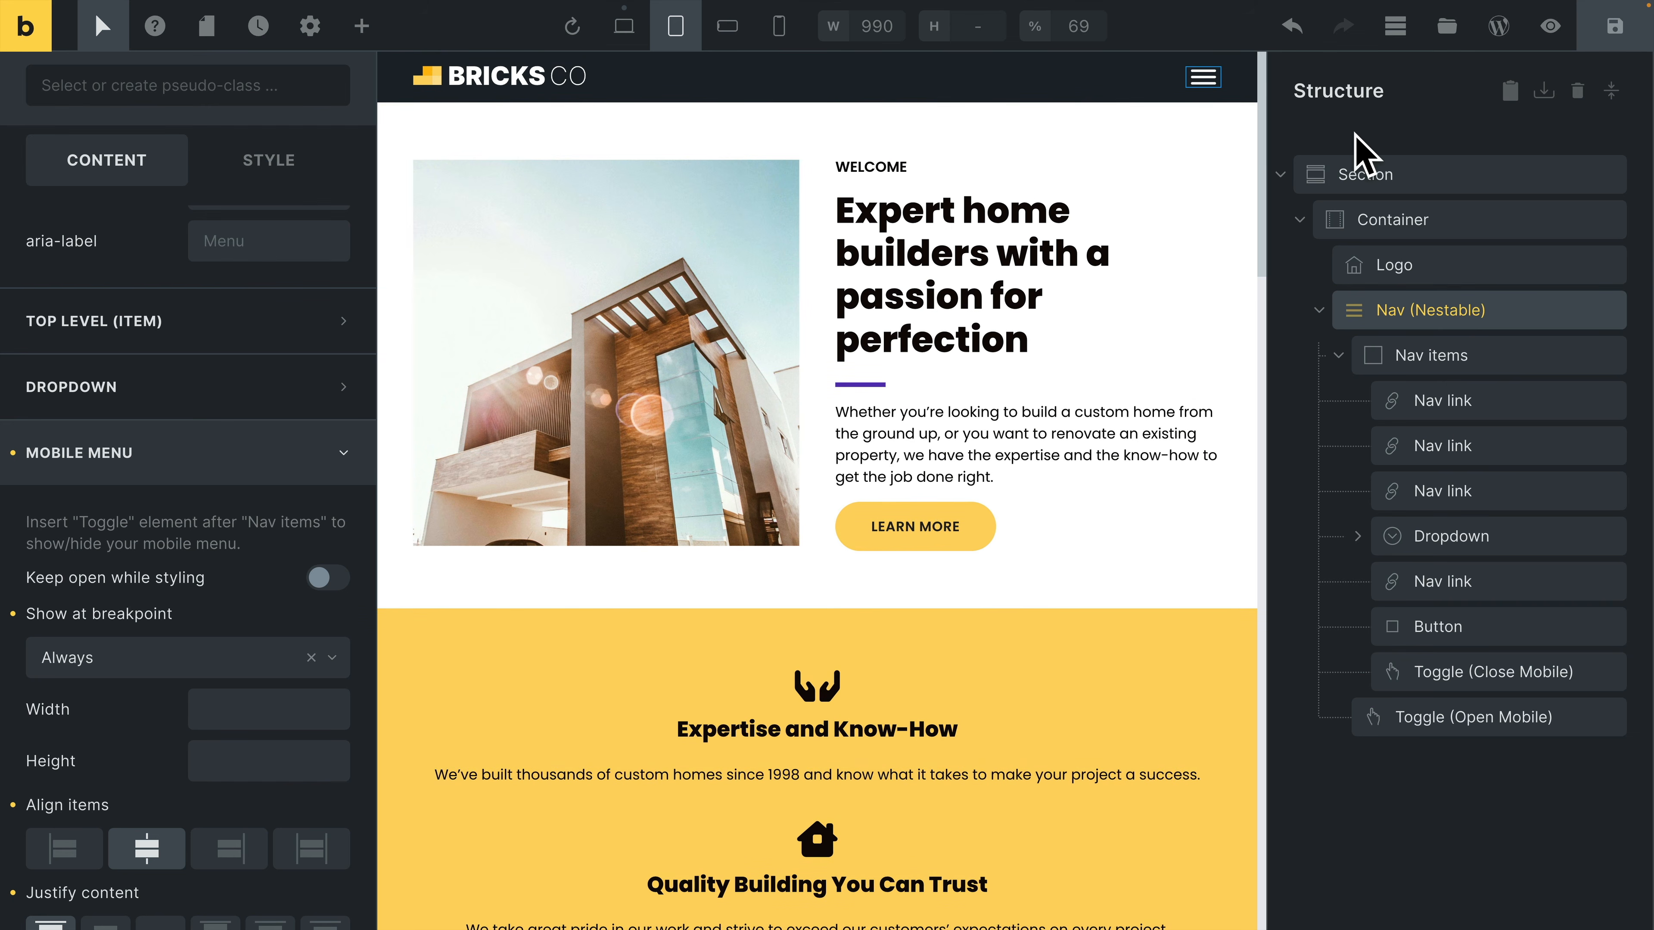
left_click(1396, 39)
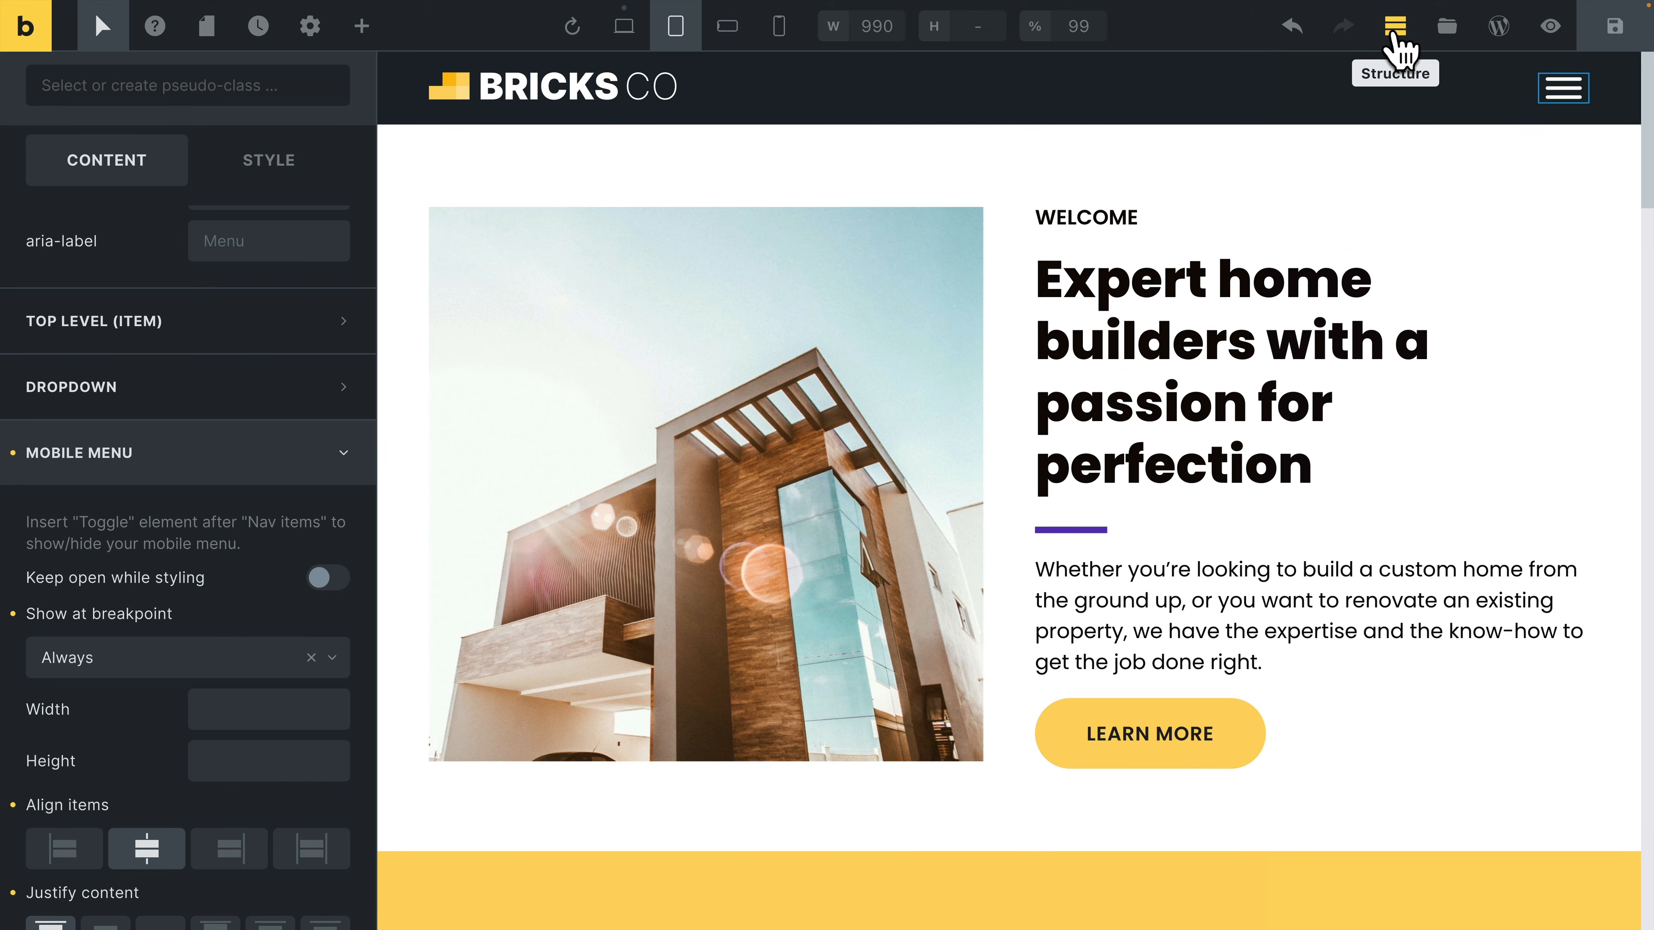
At the desktop breakpoint, set the mobile menu of the Nav (Nestable) to show at Tablet portrait
left_click(627, 29)
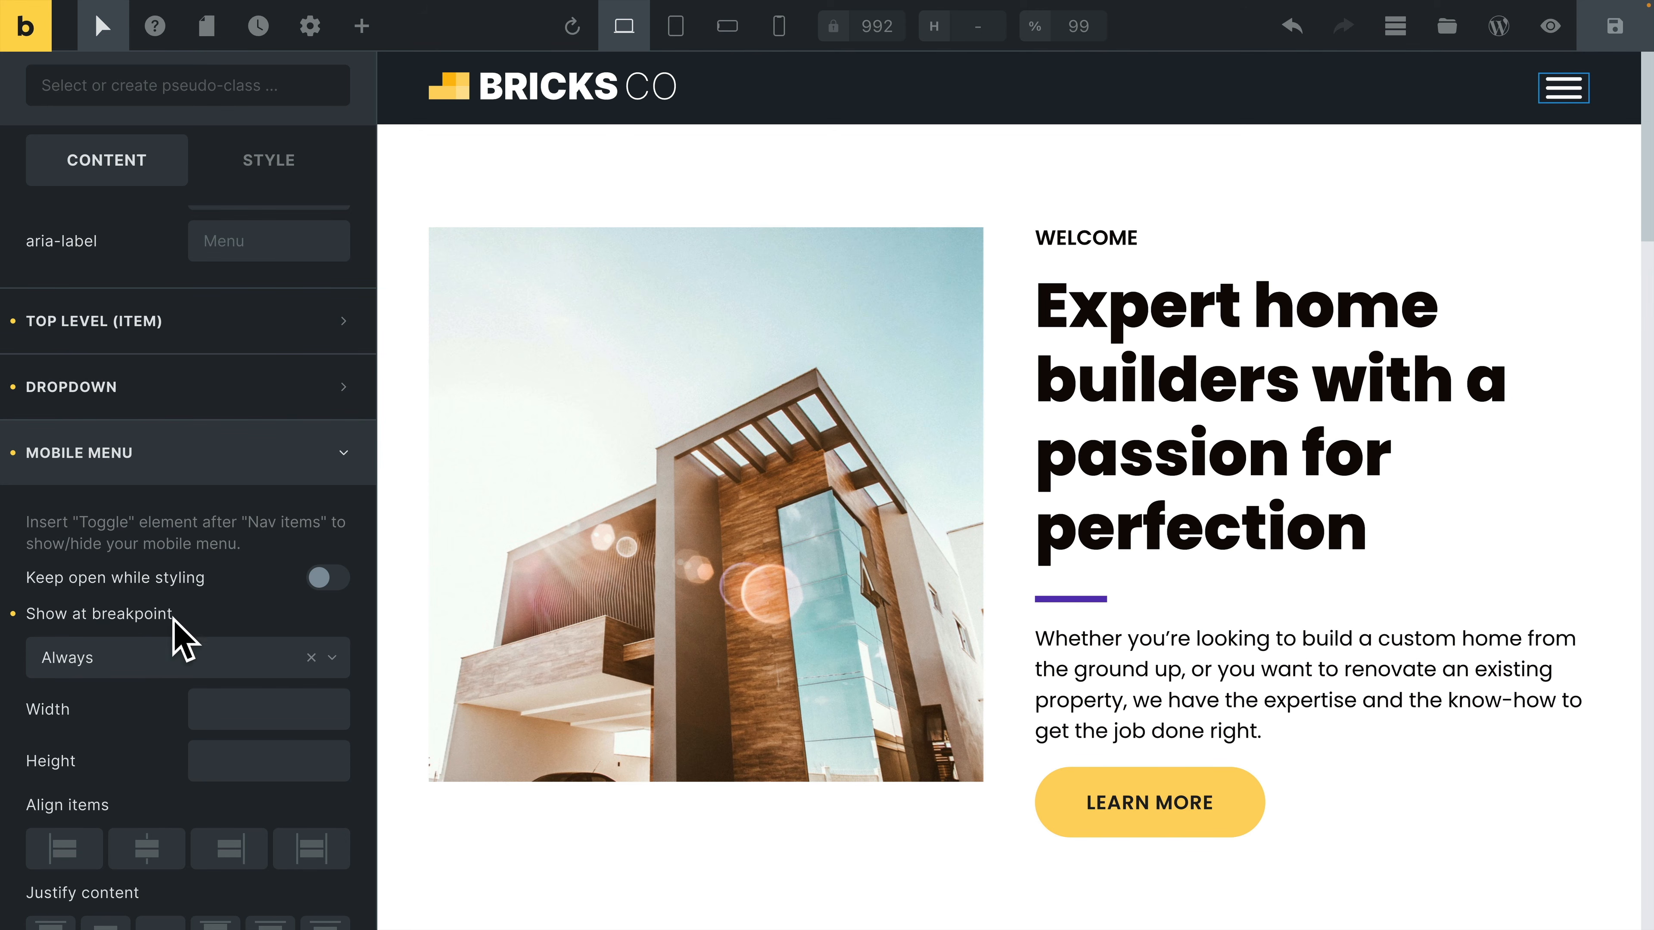
scroll(149, 700, "down", 1)
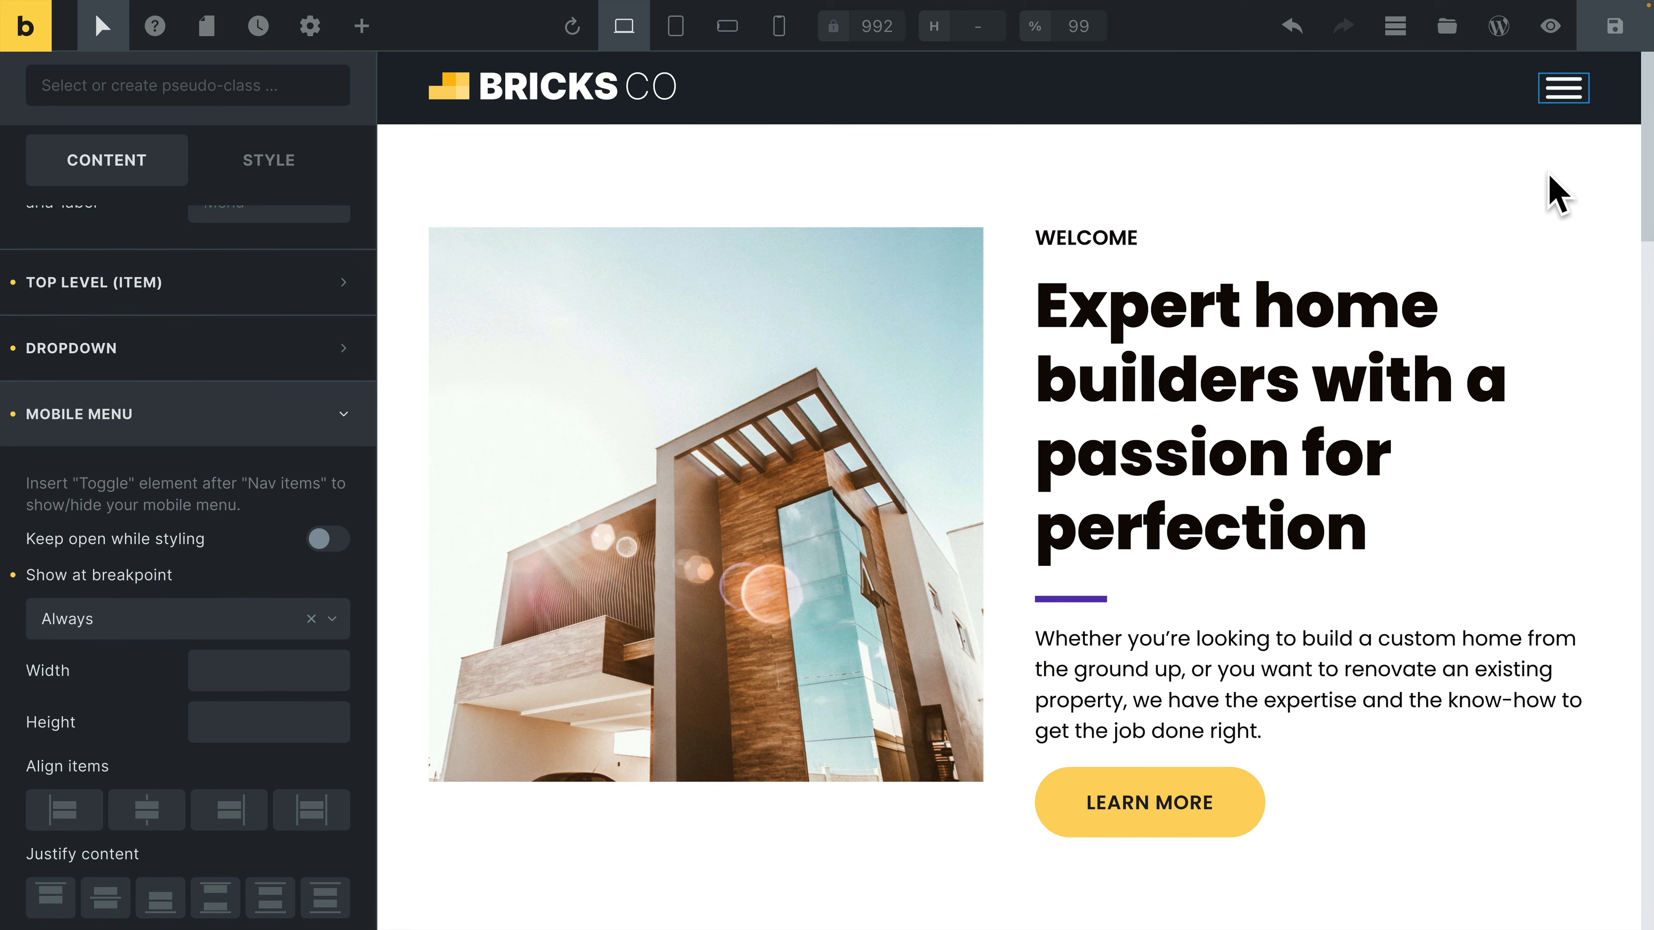
left_click(87, 626)
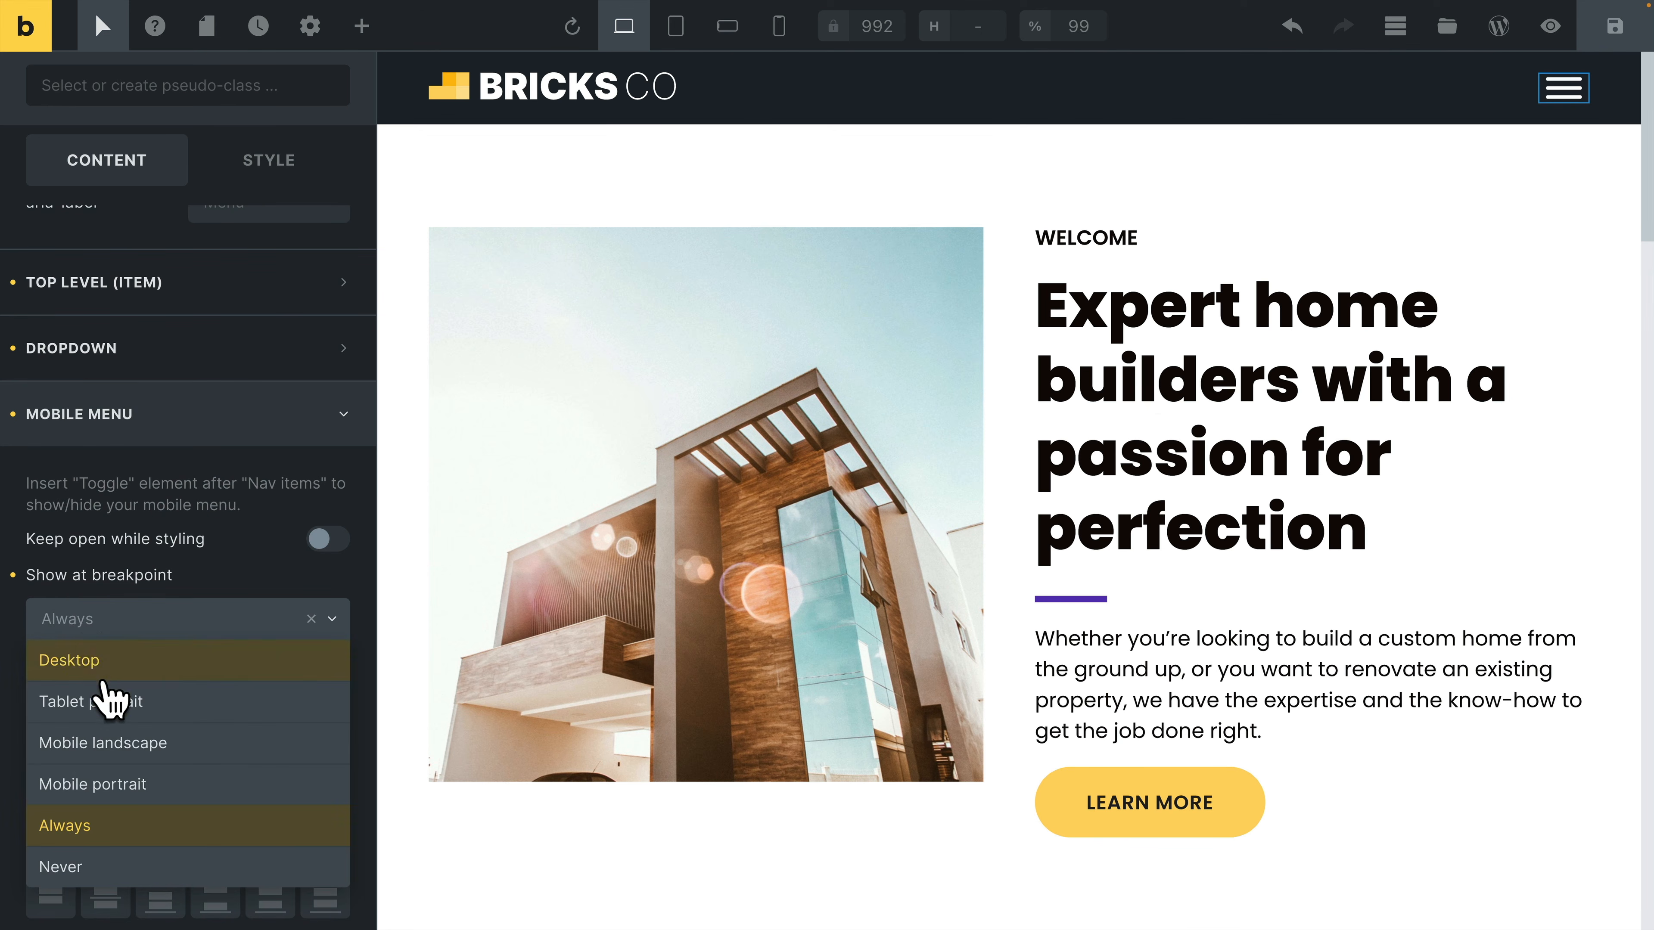
left_click(110, 699)
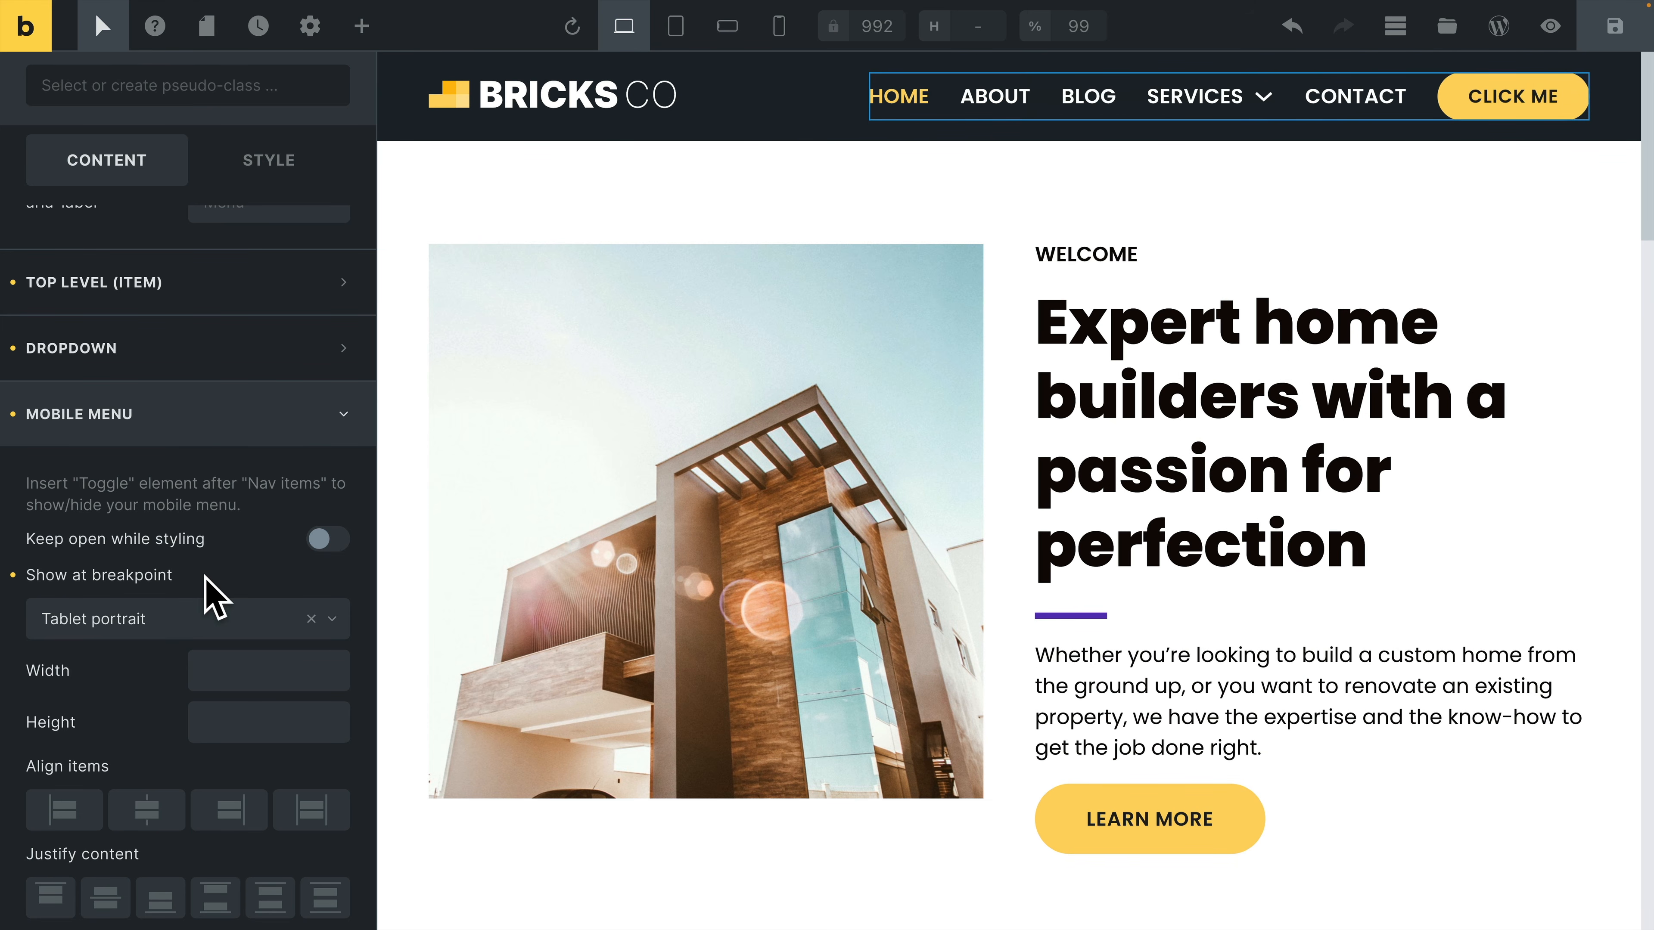
Check the header at the tablet portrait, mobile landscape and mobile portrait breakpoints, ending back at tablet portrait
left_click(680, 39)
left_click(728, 40)
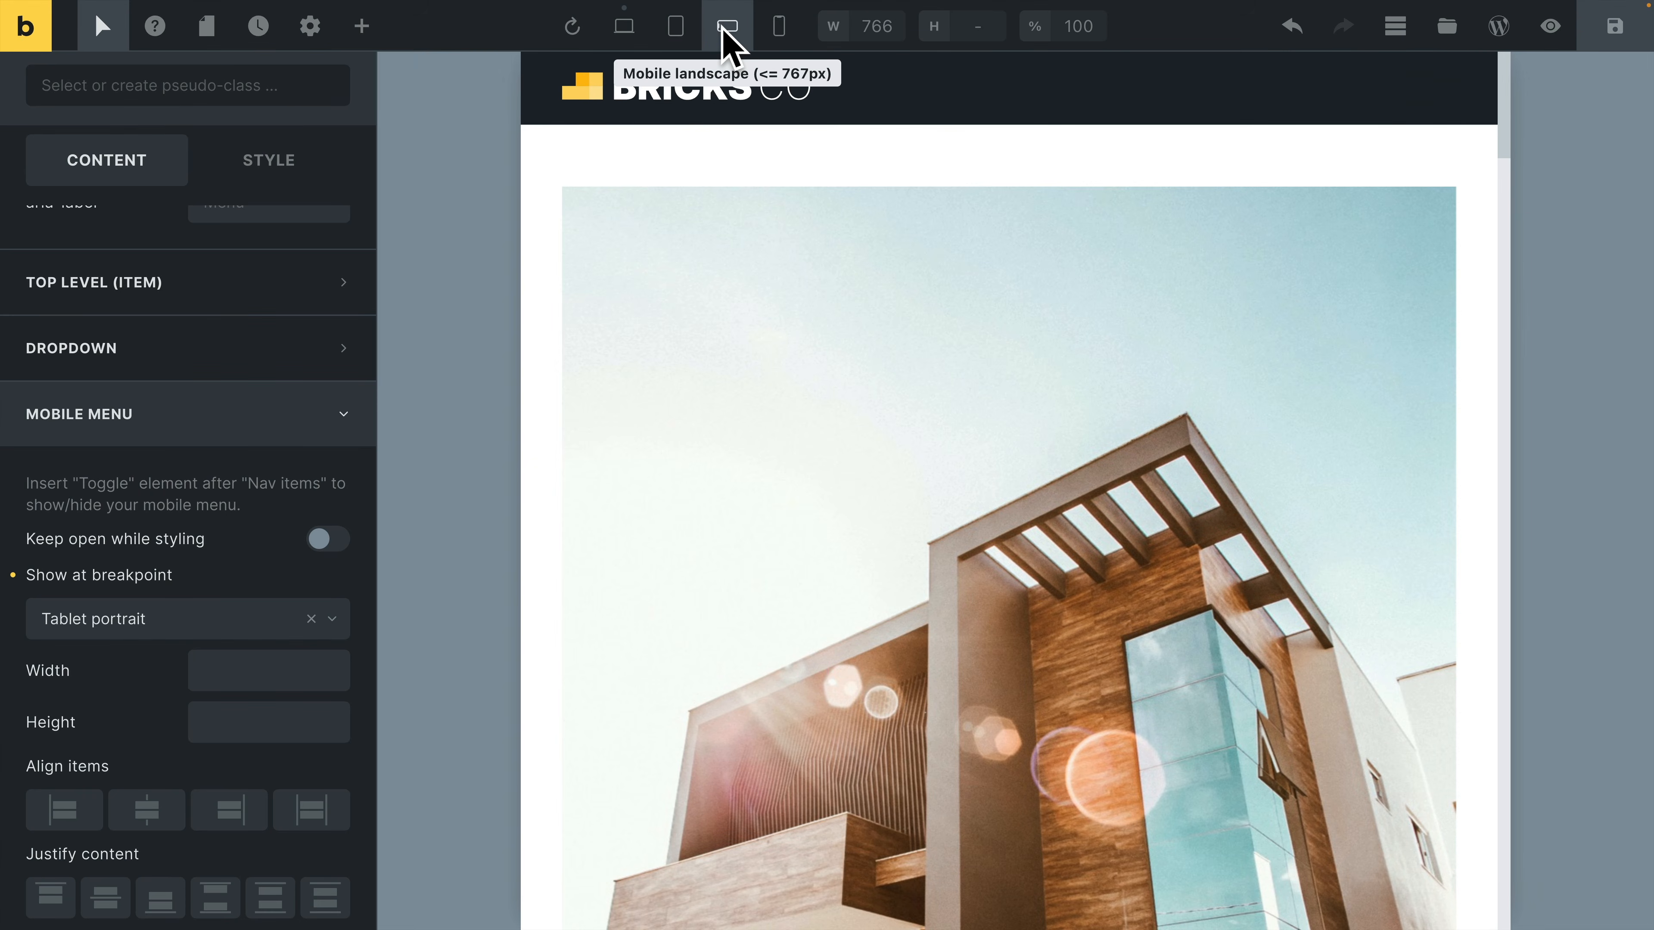
left_click(763, 39)
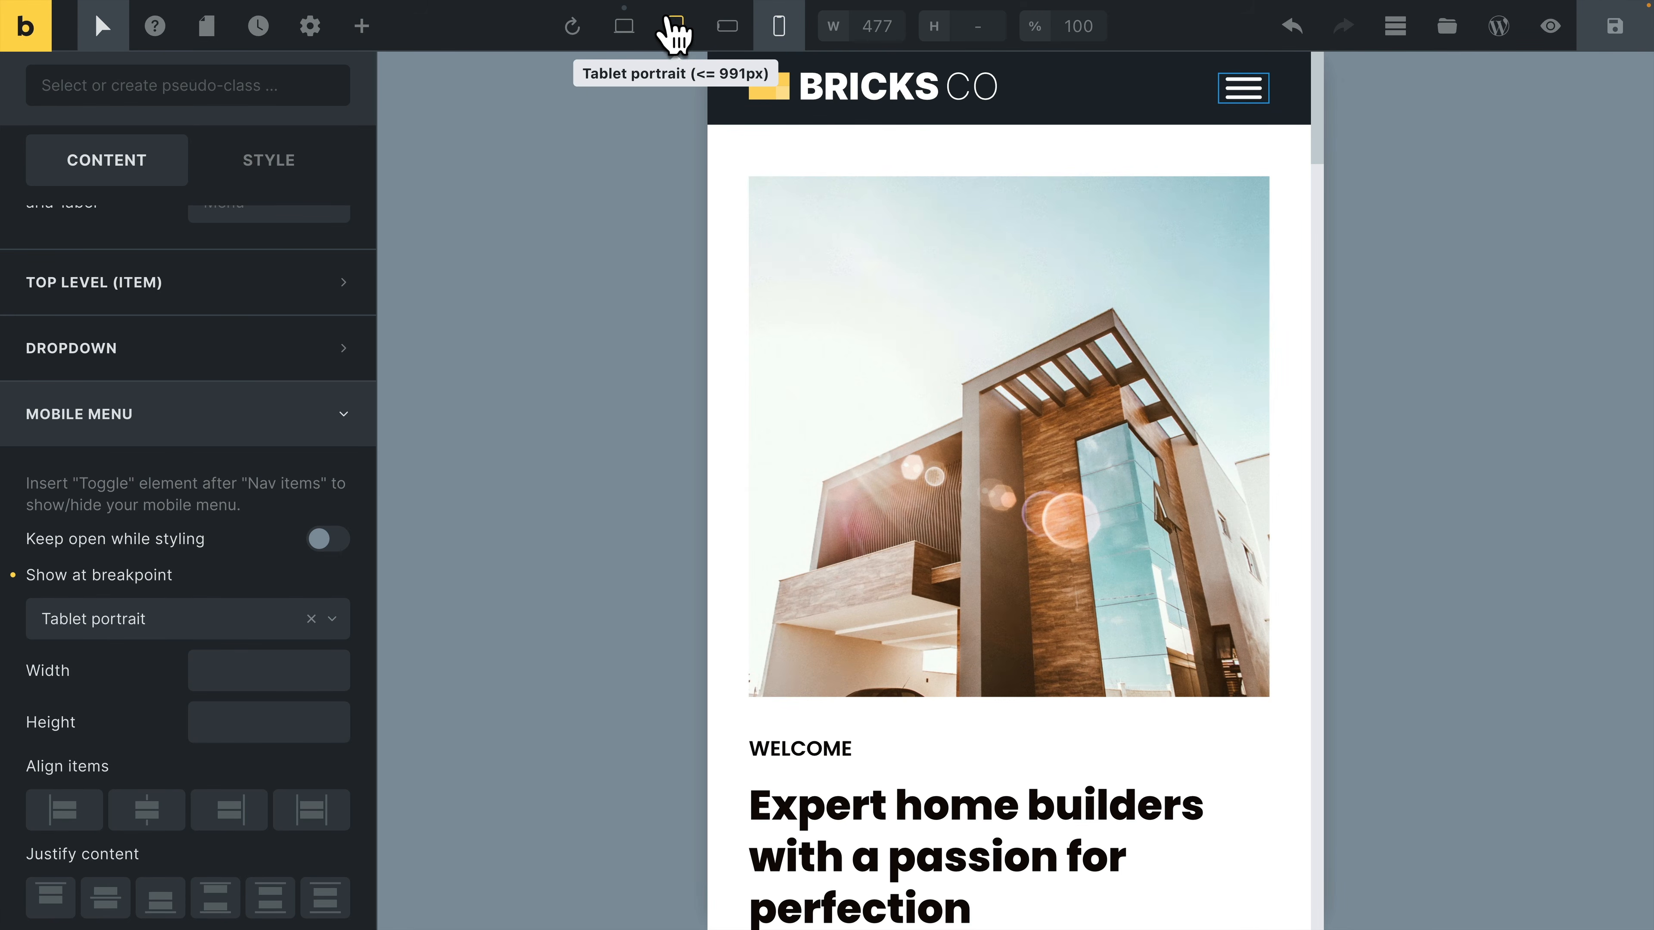
left_click(677, 29)
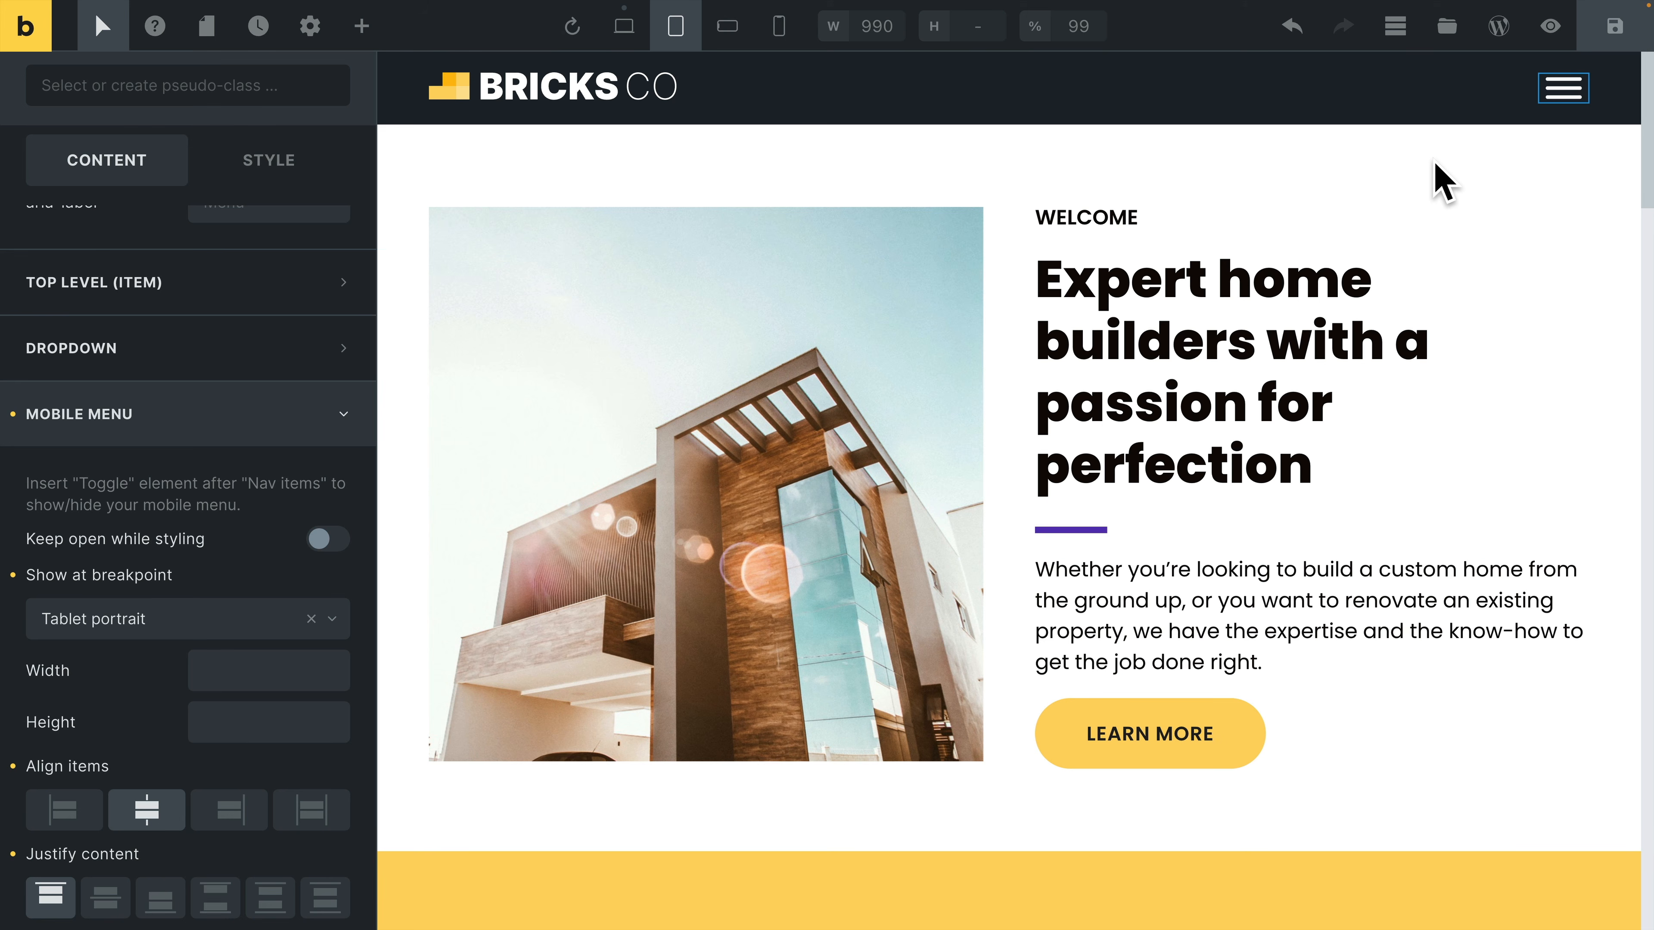
Save the header template and view it on the frontend
key("ctrl+s")
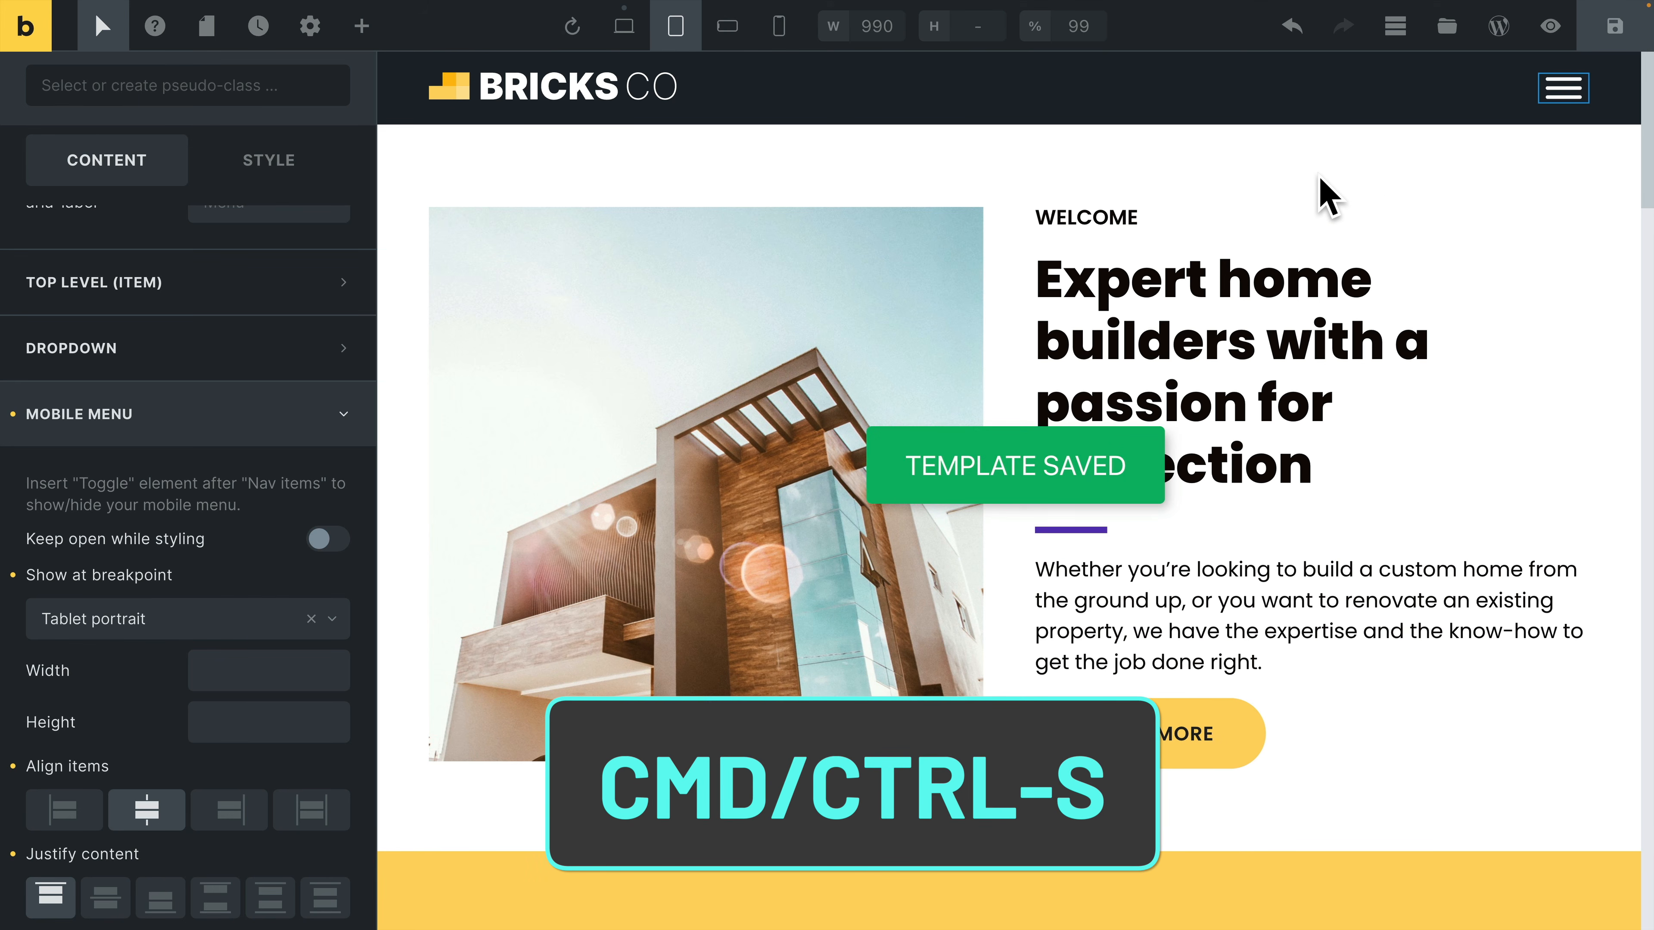
key("ctrl+p")
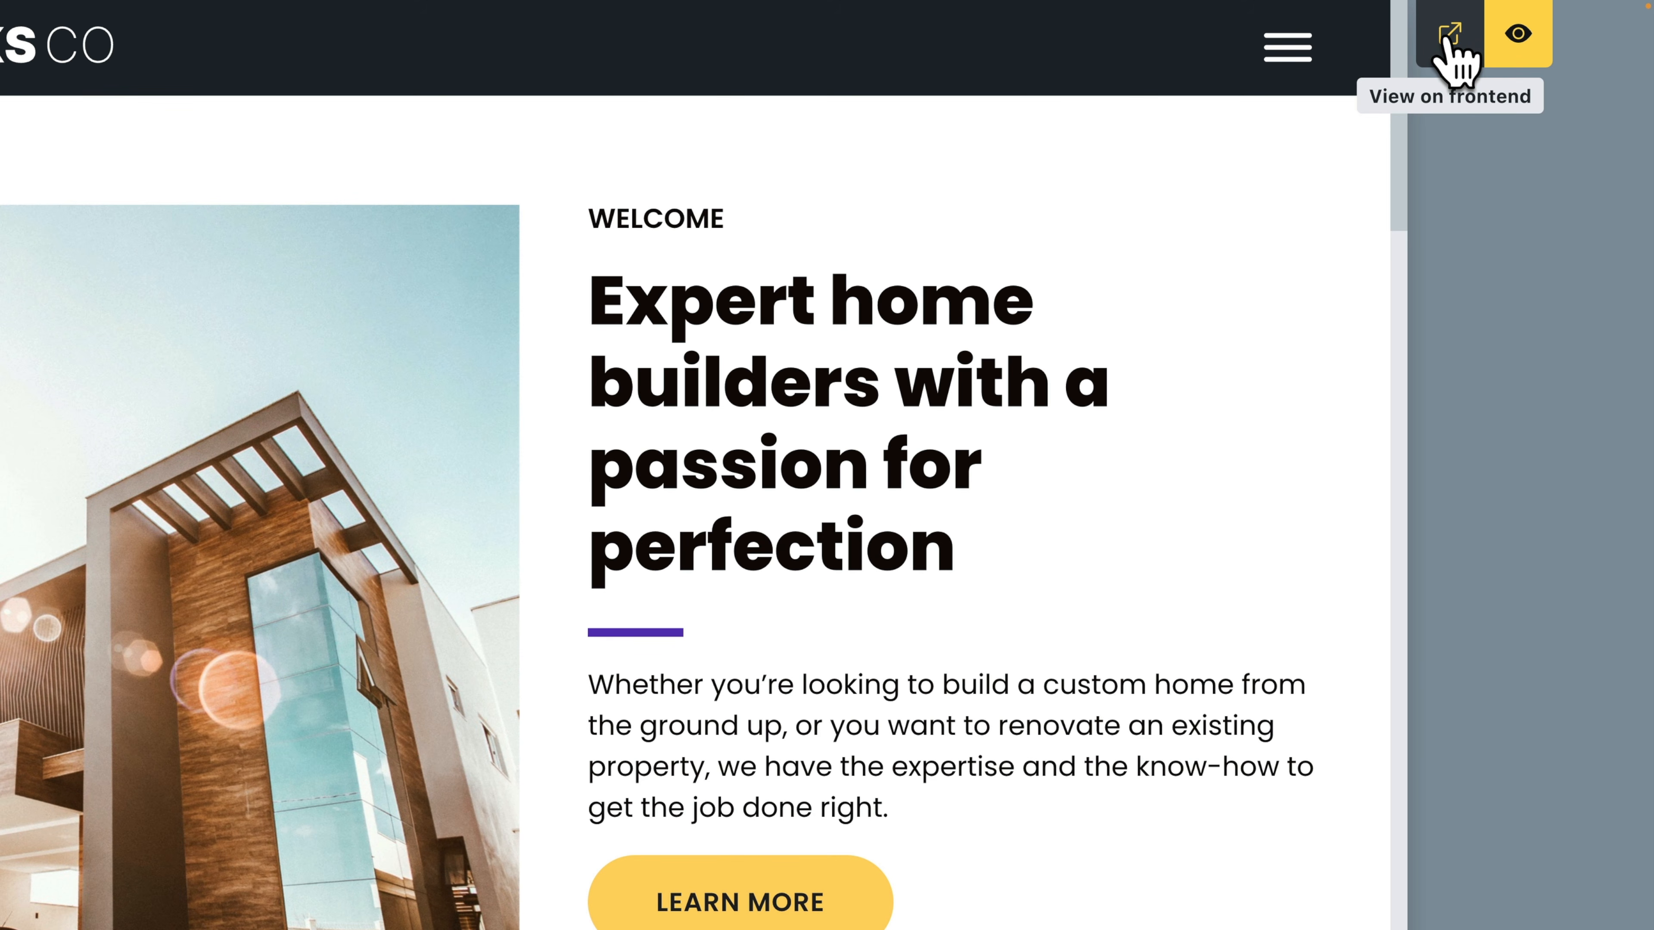
left_click(1450, 41)
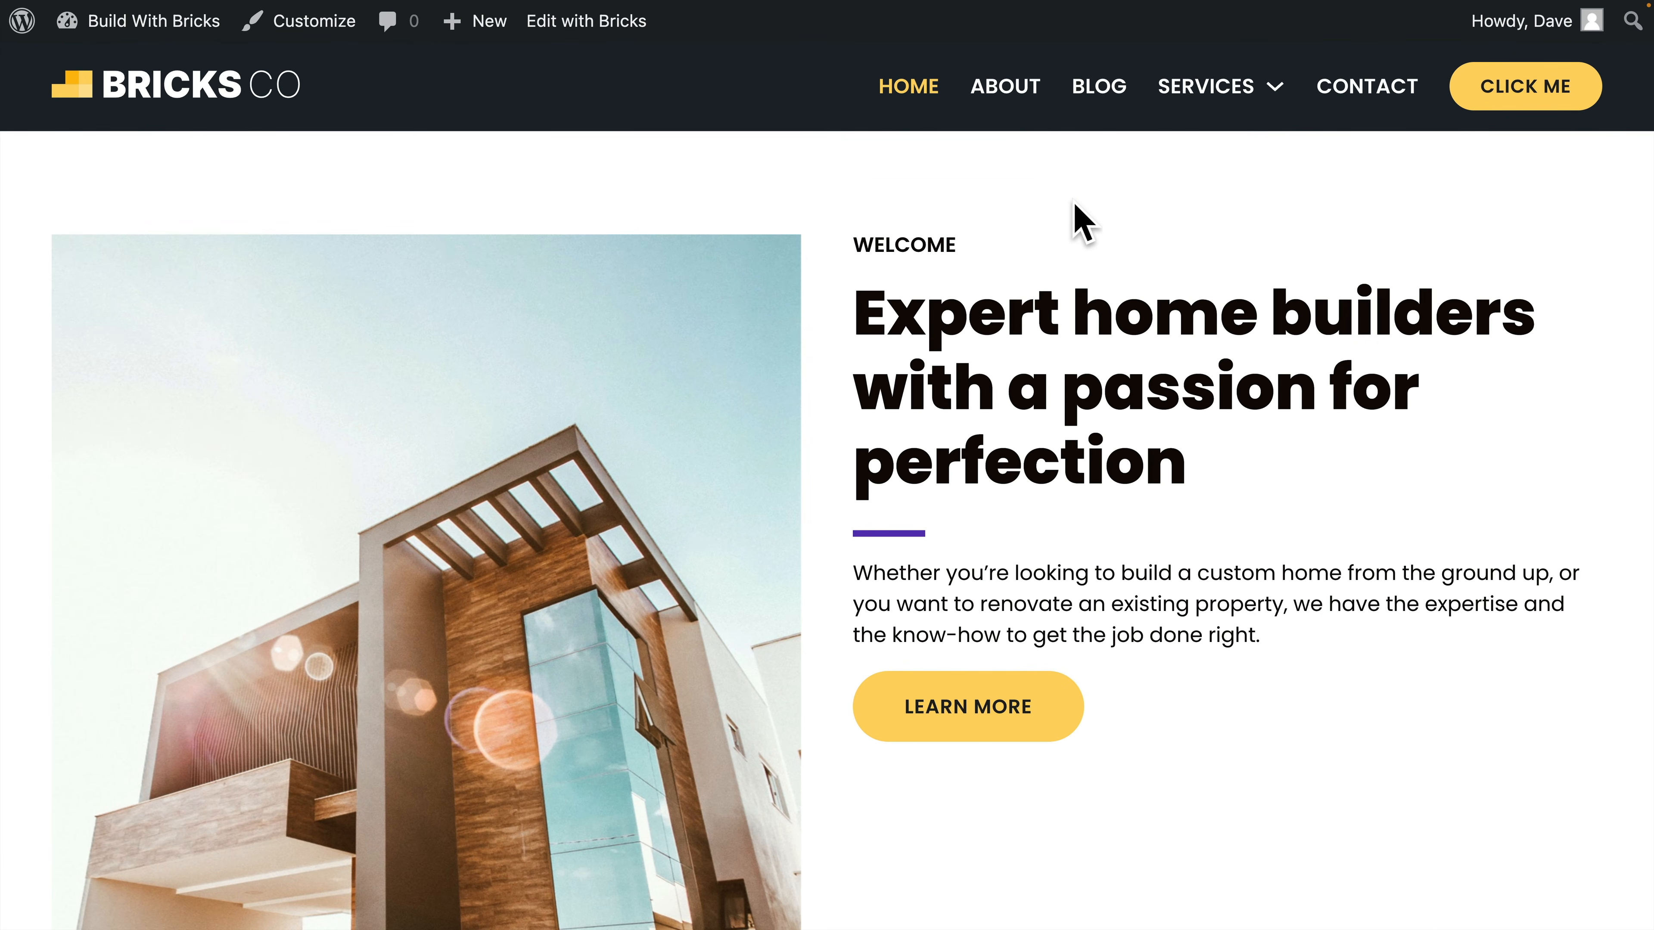
Inspect the live page with the browser developer tools and emulate a device using Responsive dimensions
right_click(995, 199)
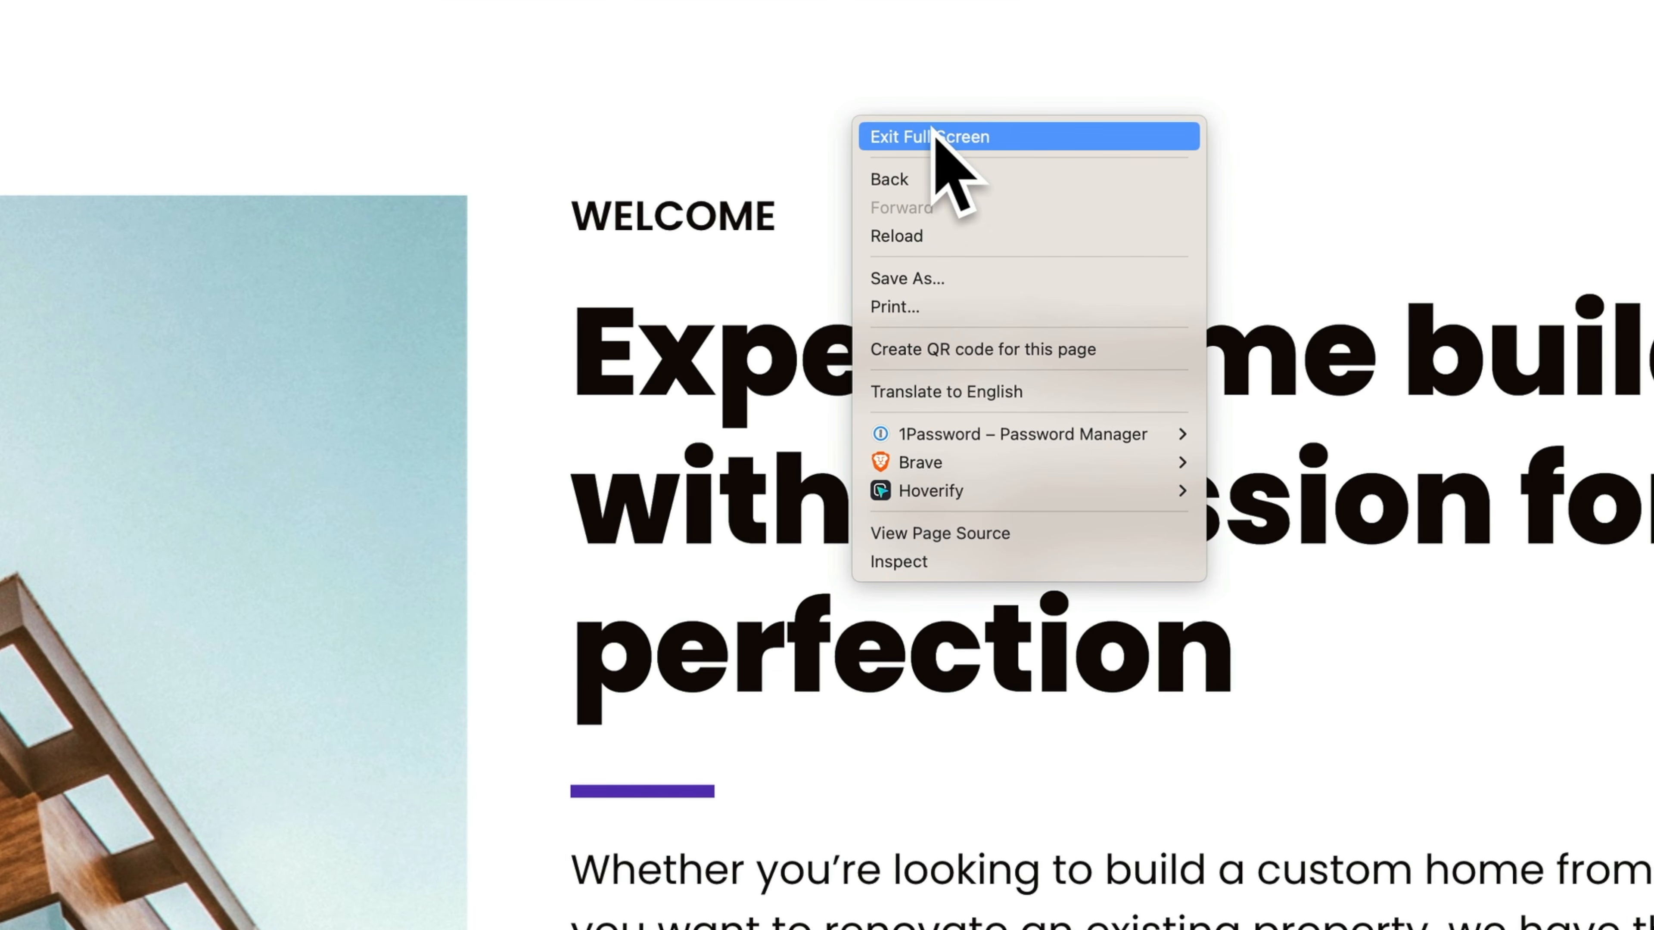
left_click(939, 563)
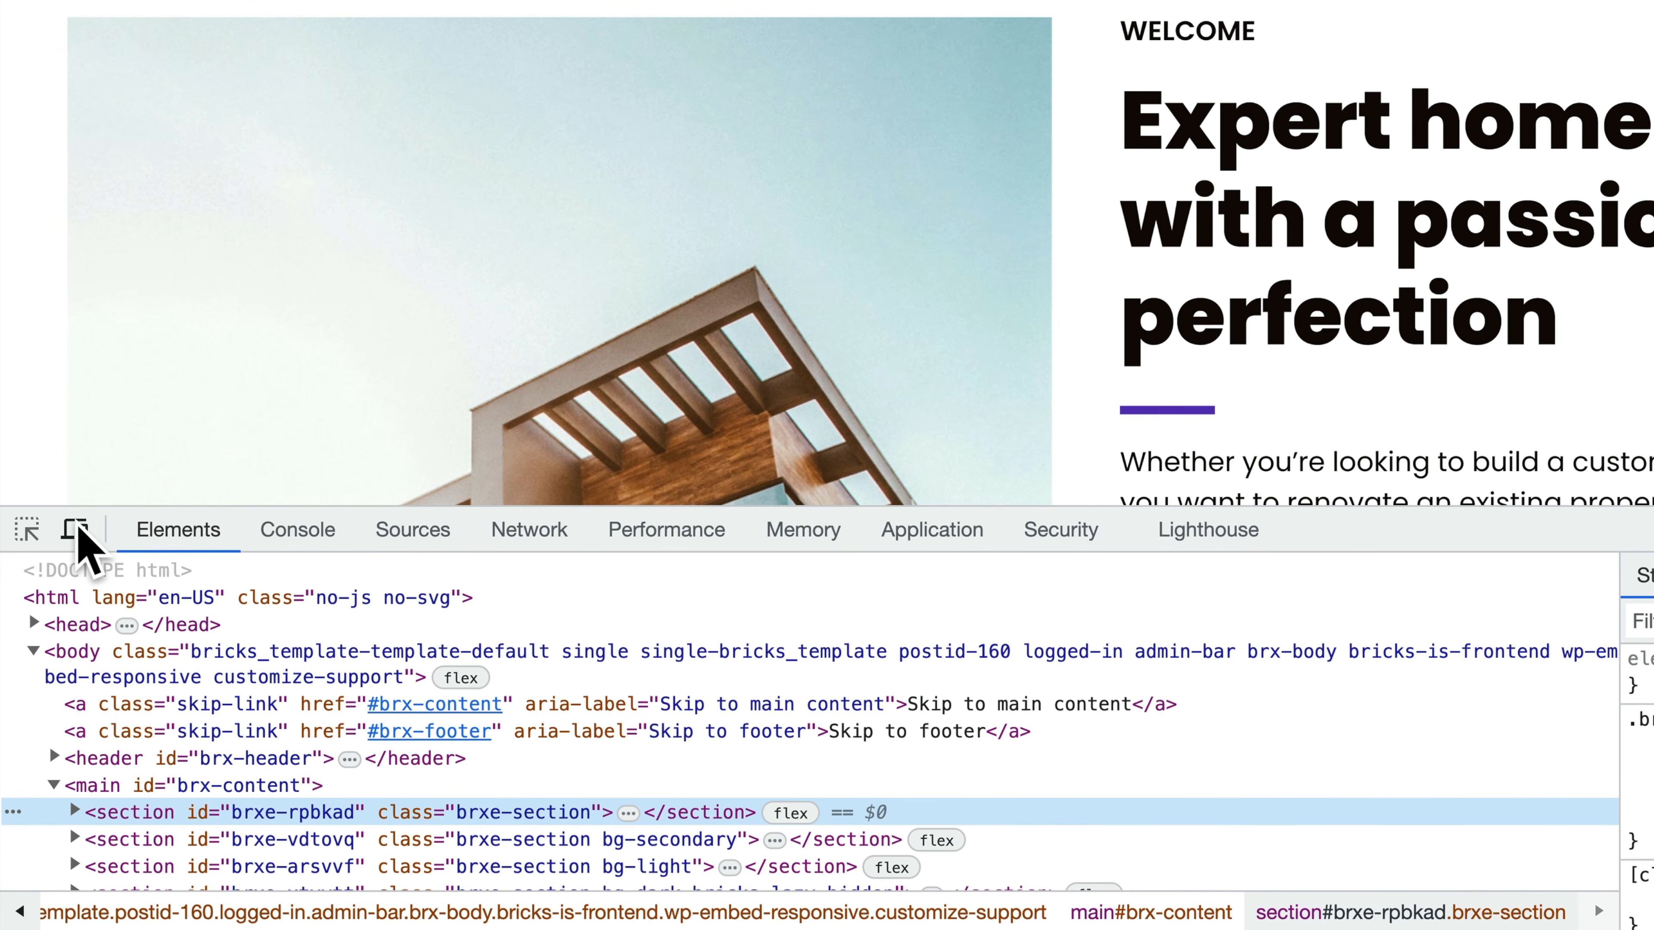
left_click(75, 529)
left_click_drag(215, 502, 175, 691)
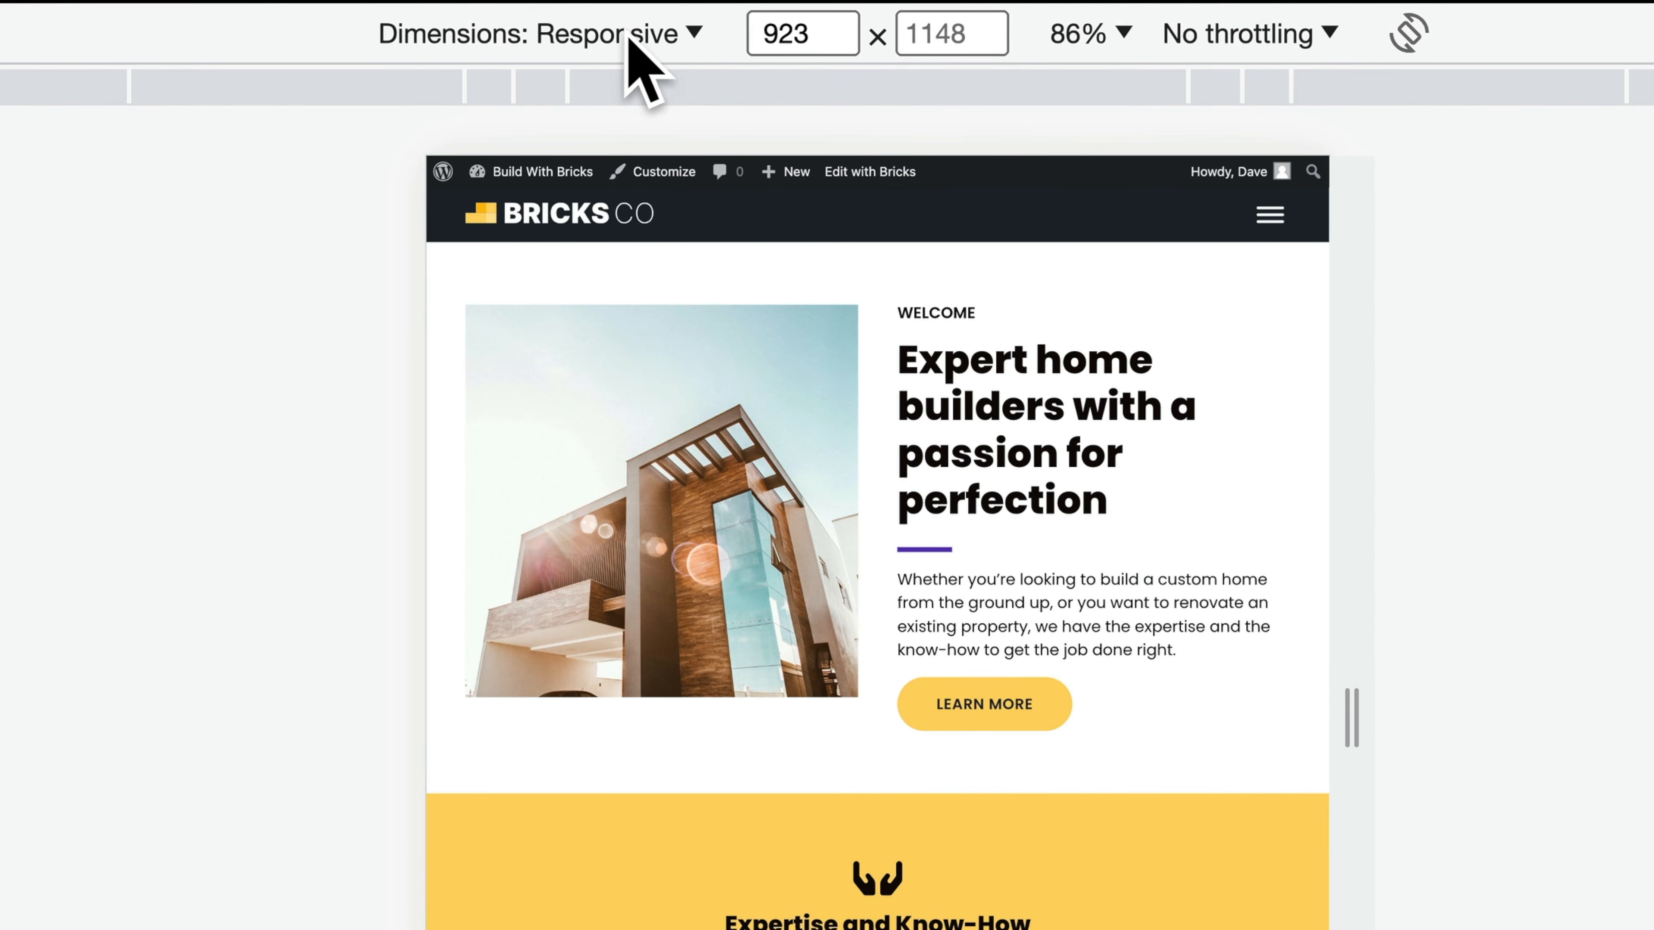
left_click(629, 38)
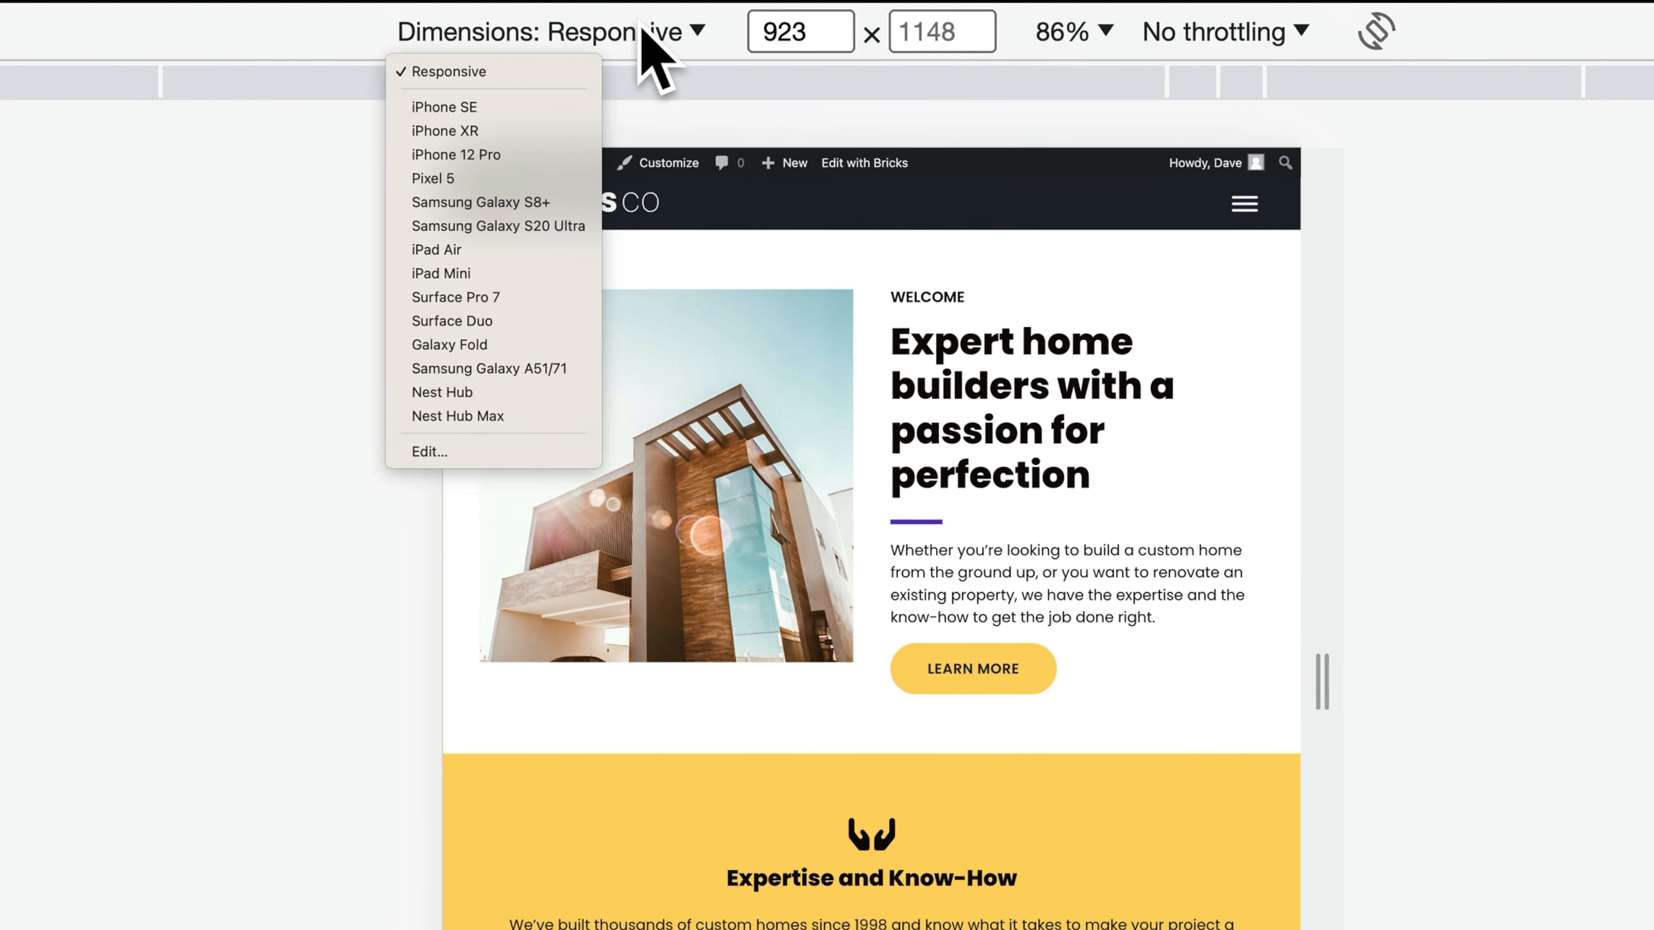
left_click(641, 30)
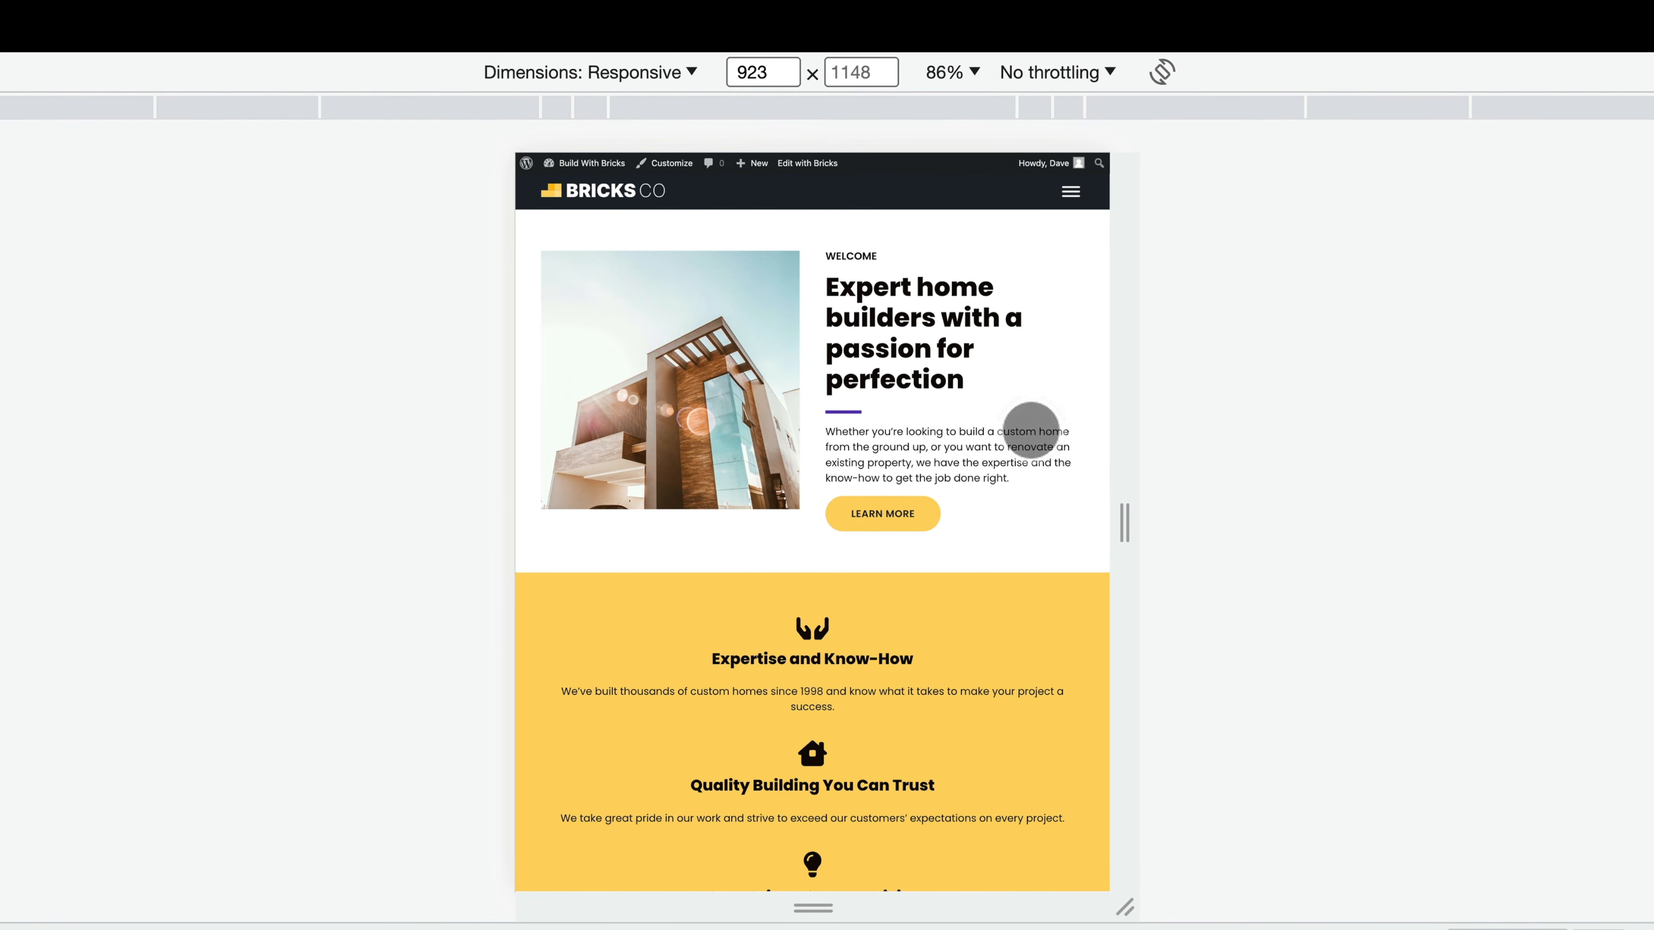
Narrow the emulated viewport to about 881 px wide and test opening and closing the mobile menu
mouse_move(1125, 521)
left_mouse_down()
mouse_move(1463, 574)
mouse_move(1111, 542)
left_mouse_up()
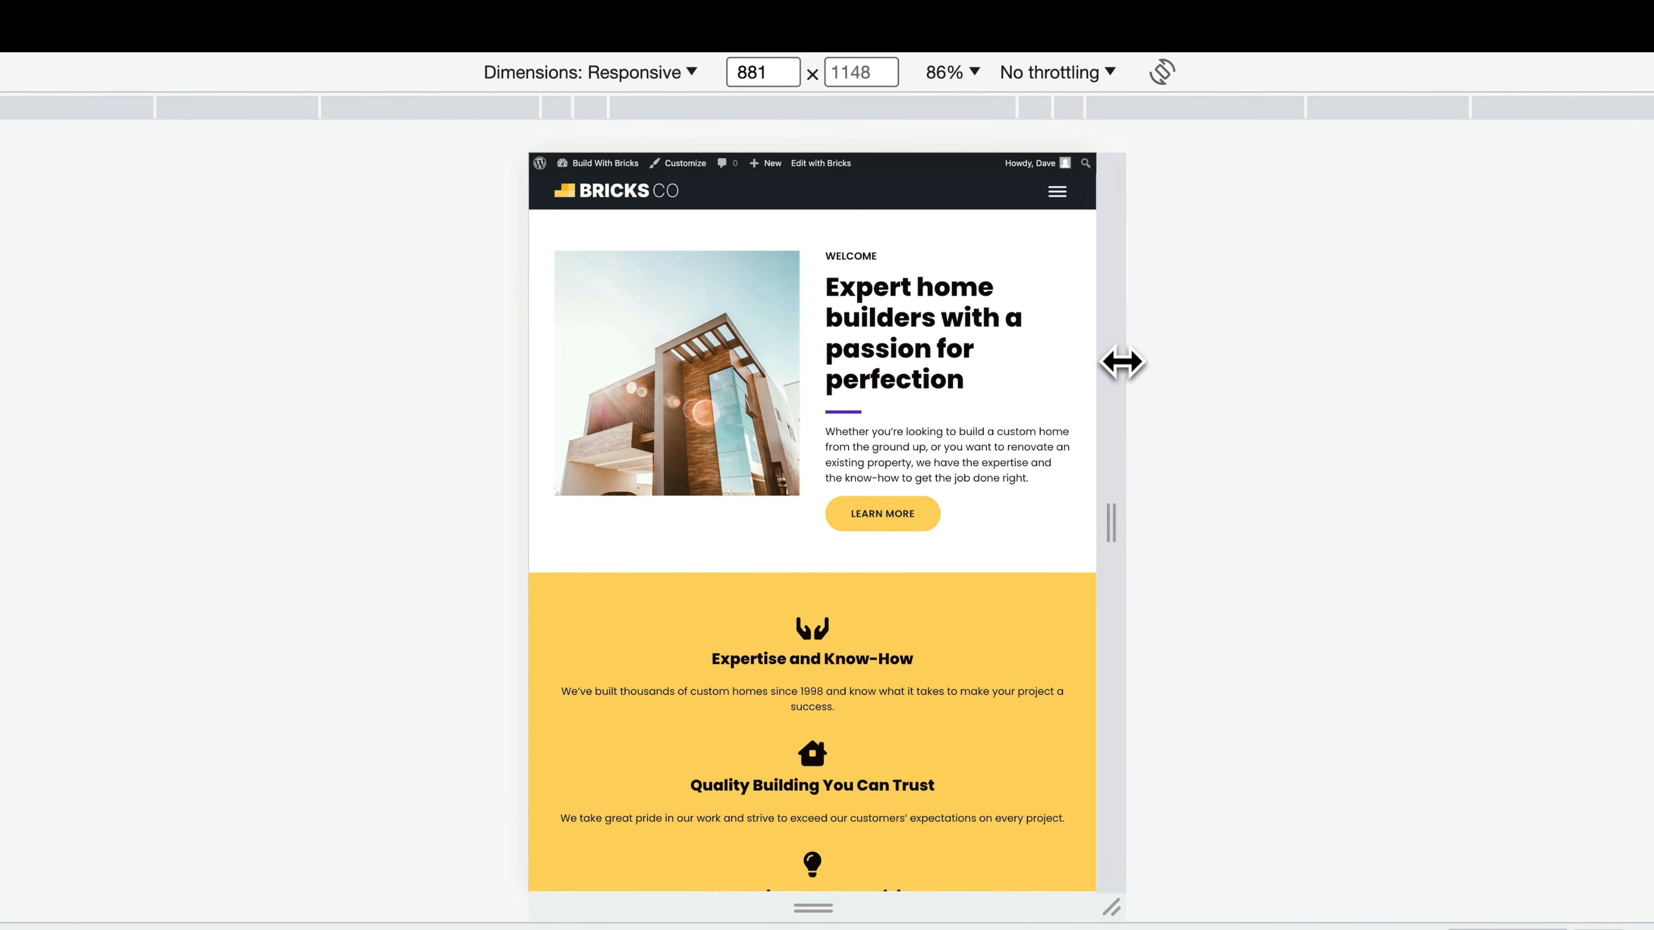
left_click(1063, 200)
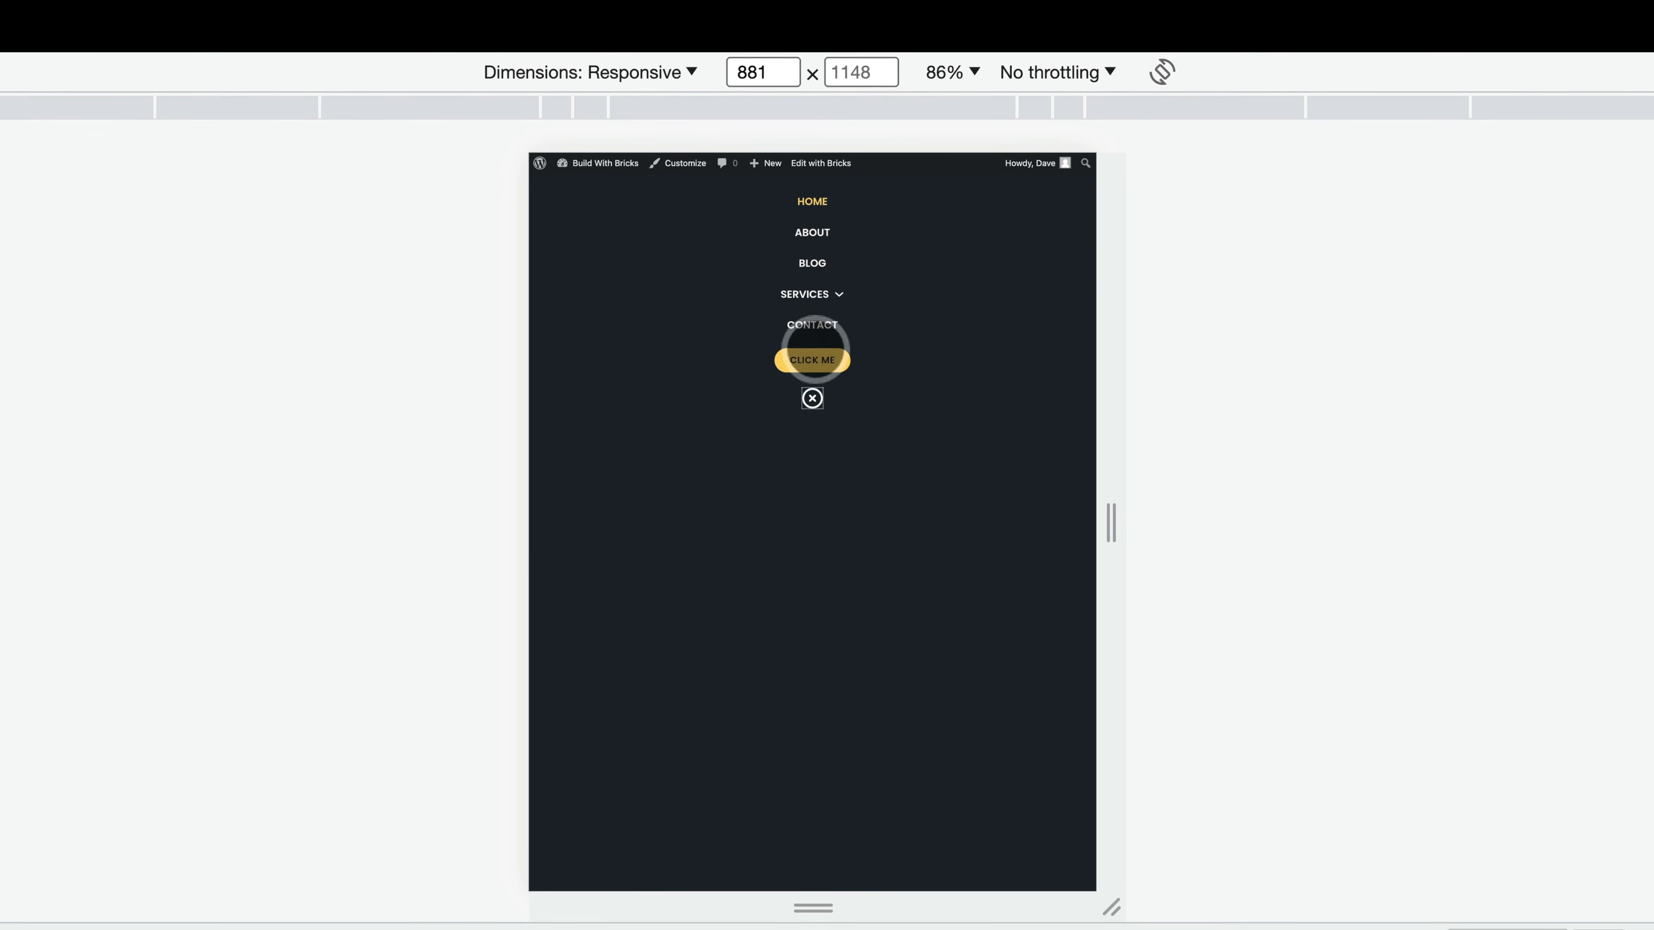
left_click(811, 398)
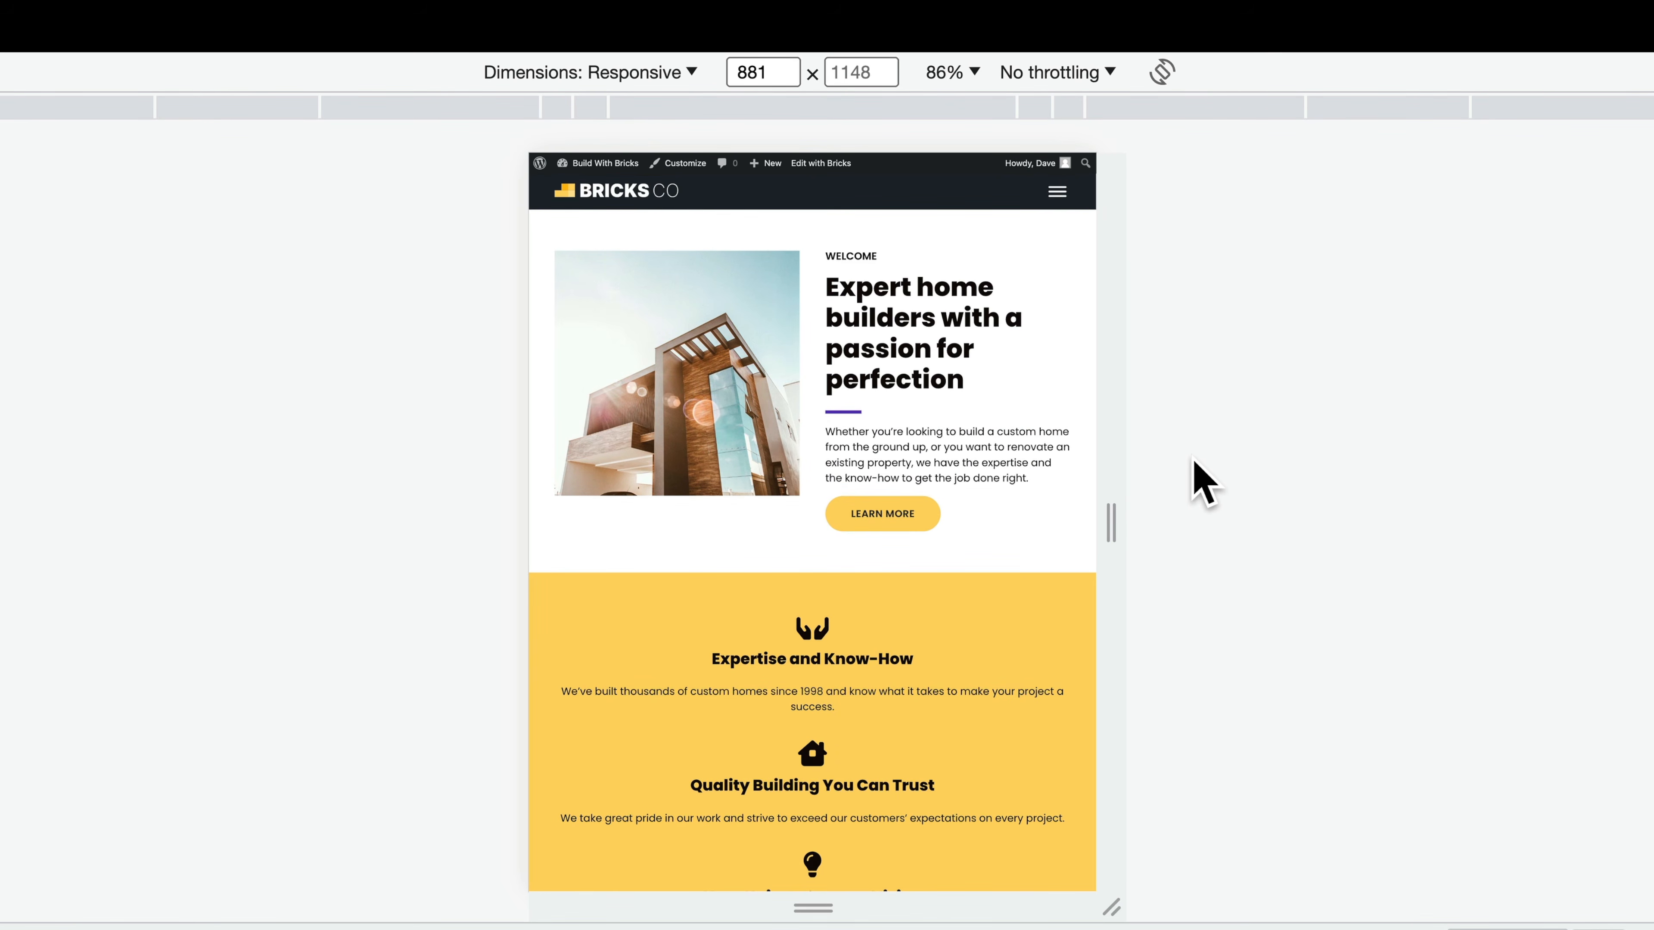